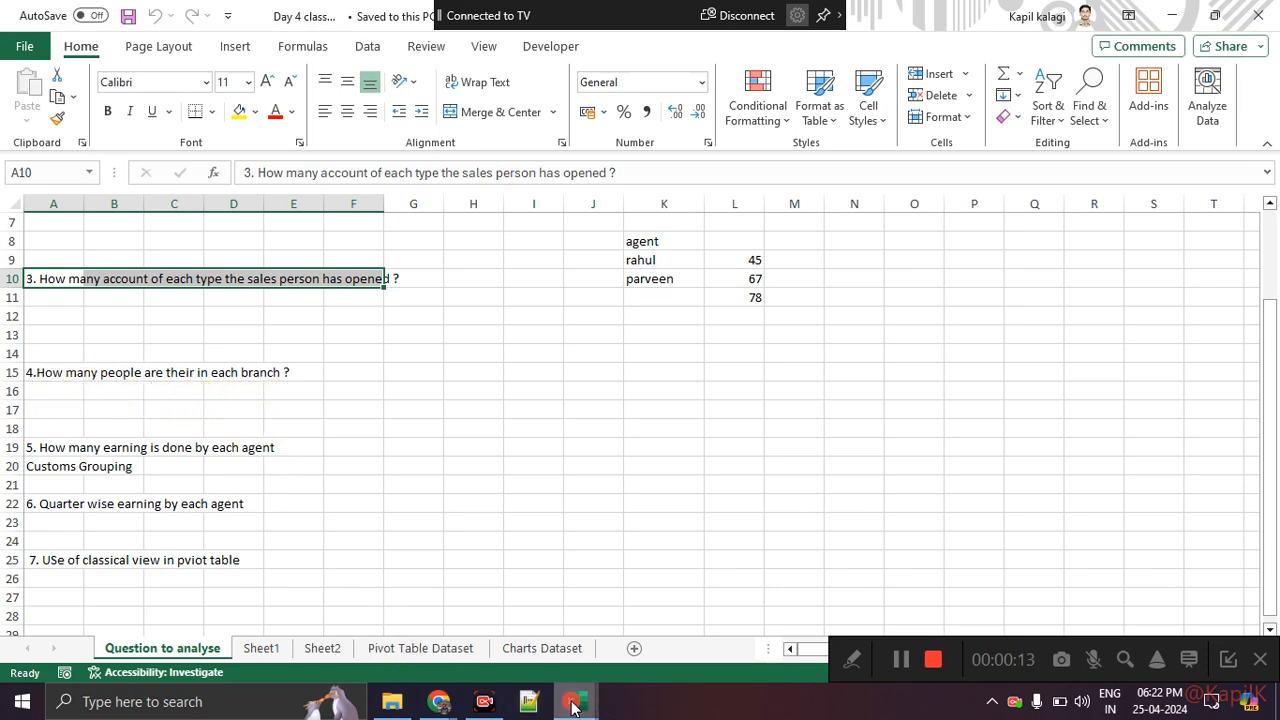
Step: Switch to the Day 5 class work workbook and read question 4 on the Question to analyse sheet
mouse_move(571, 701)
click(646, 634)
drag(109, 316, 109, 355)
click(112, 466)
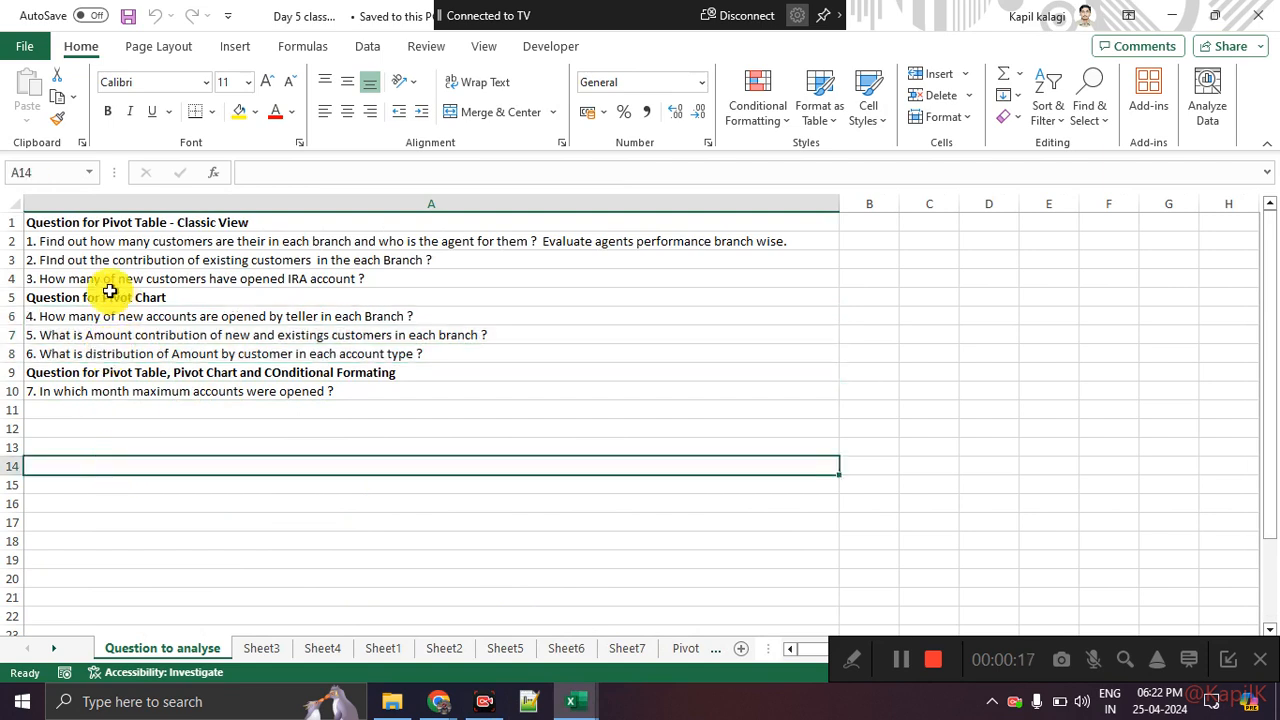
click(58, 322)
click(131, 486)
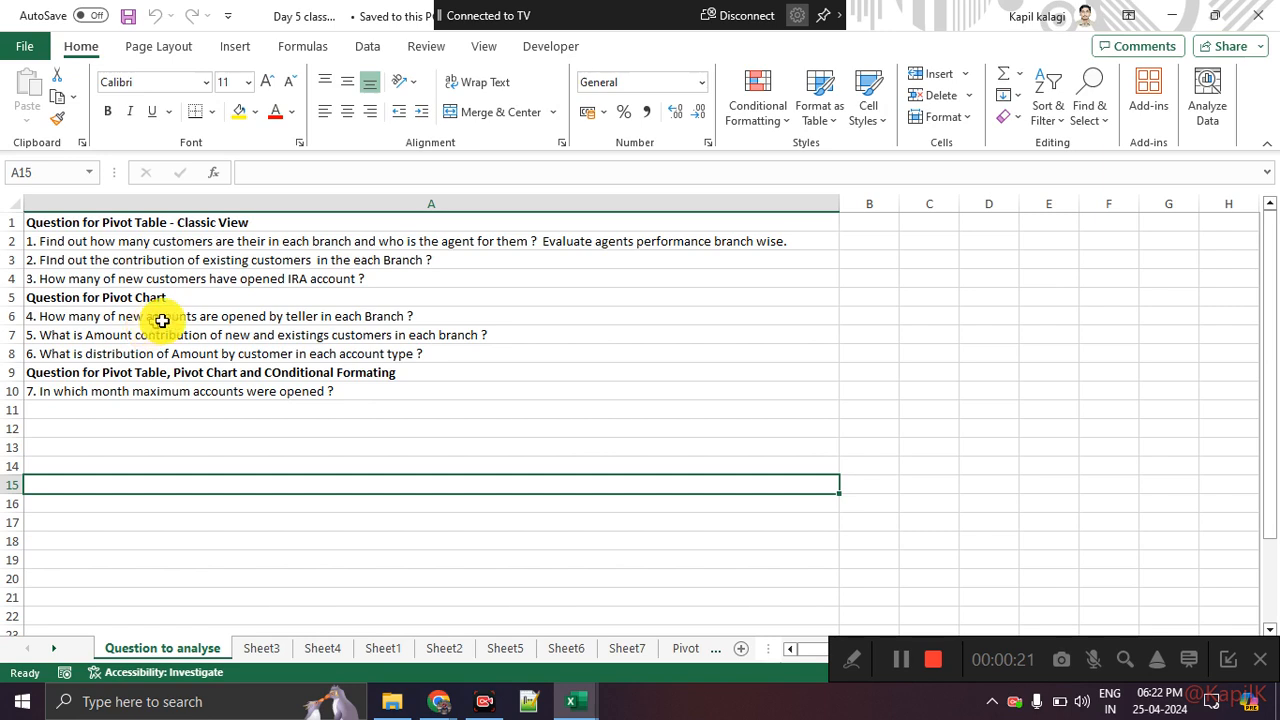
click(251, 318)
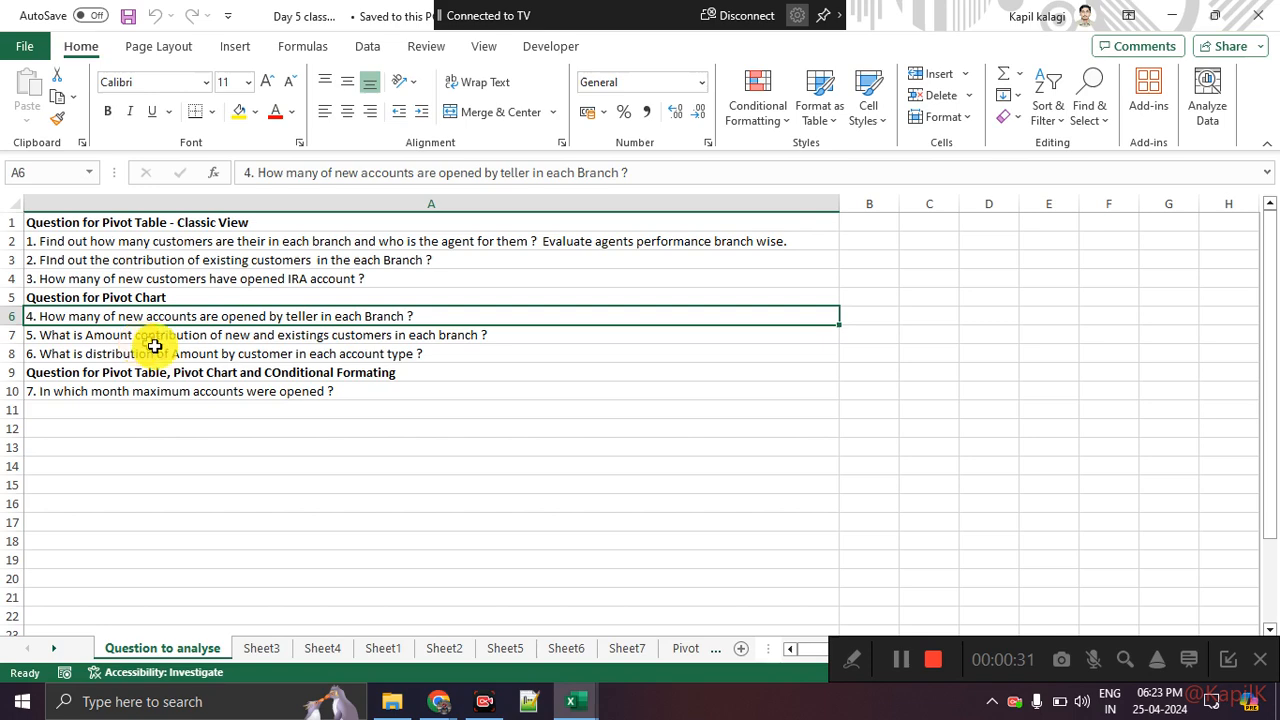
Step: Return to the Day 4 class work workbook and insert a PivotTable from the Bank_Data table on a new worksheet
mouse_move(571, 700)
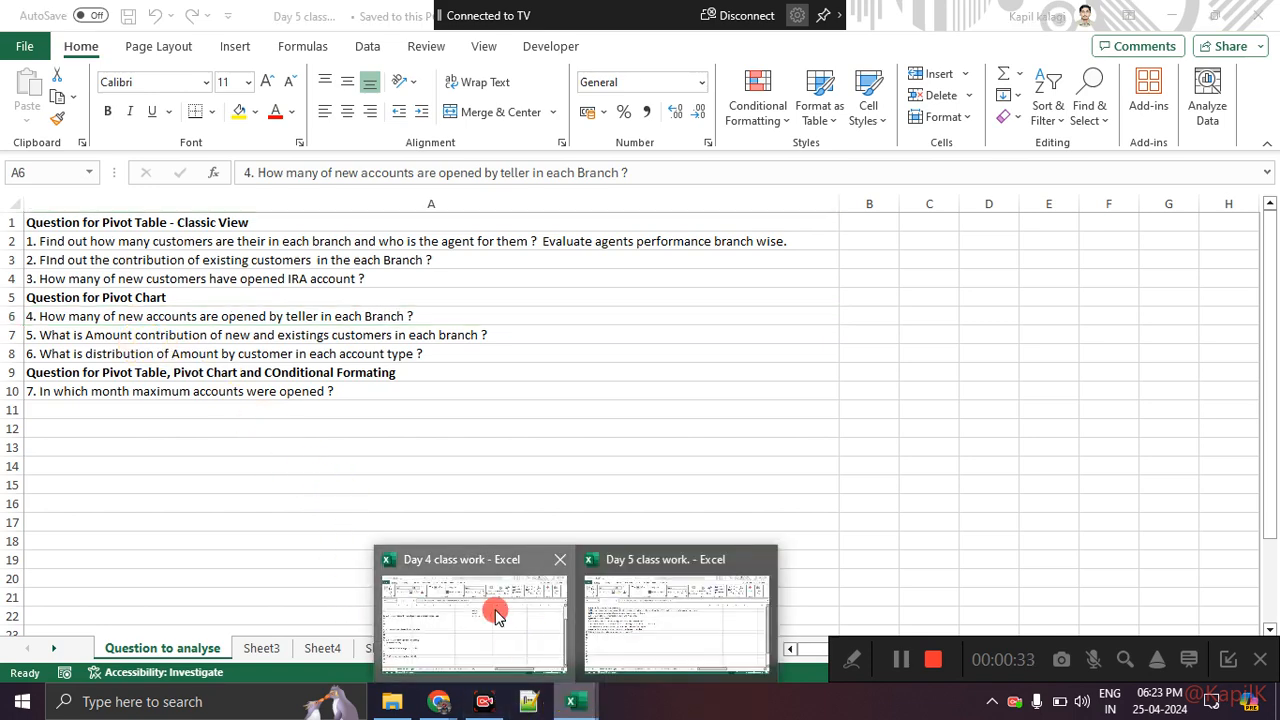
click(491, 606)
click(378, 647)
click(183, 327)
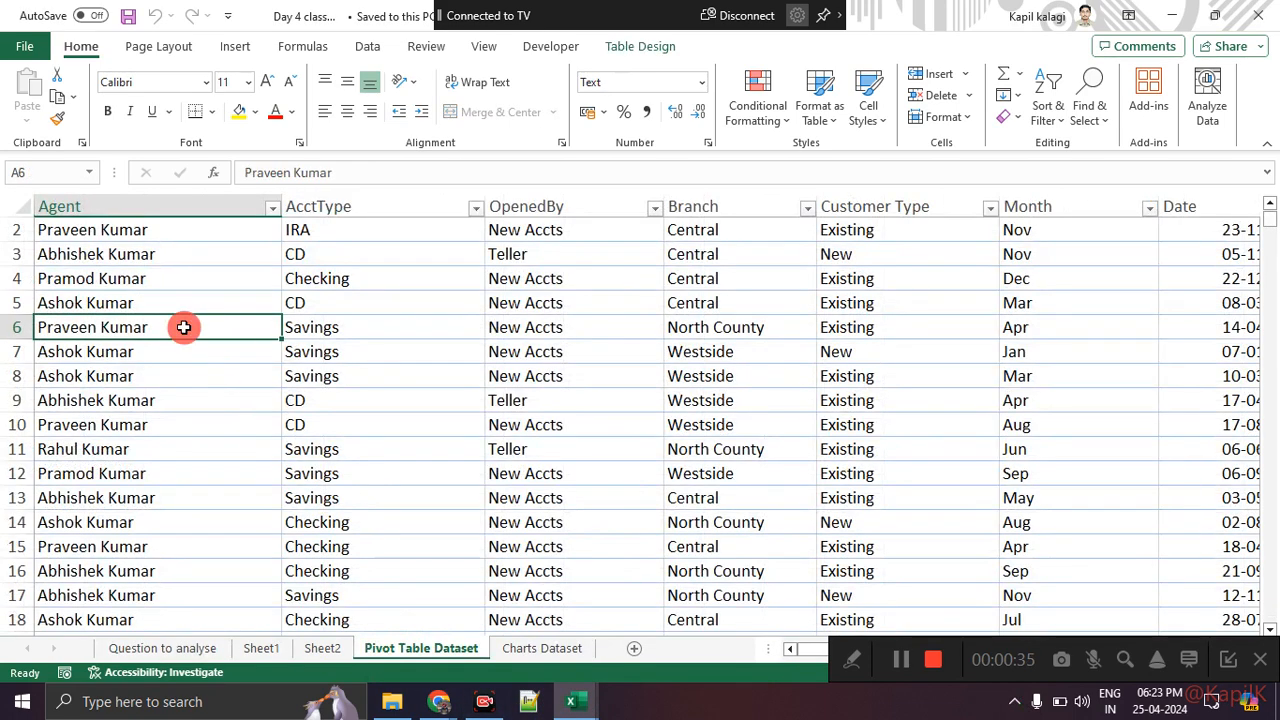
click(1224, 661)
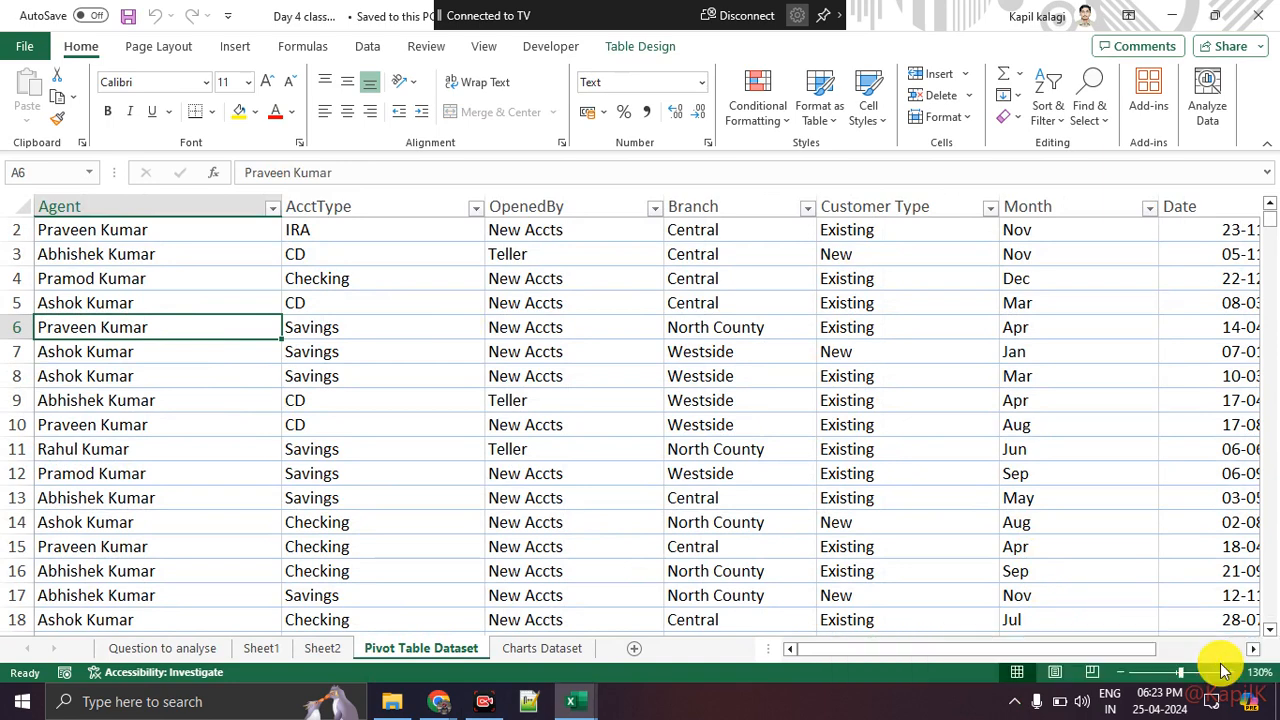
click(232, 46)
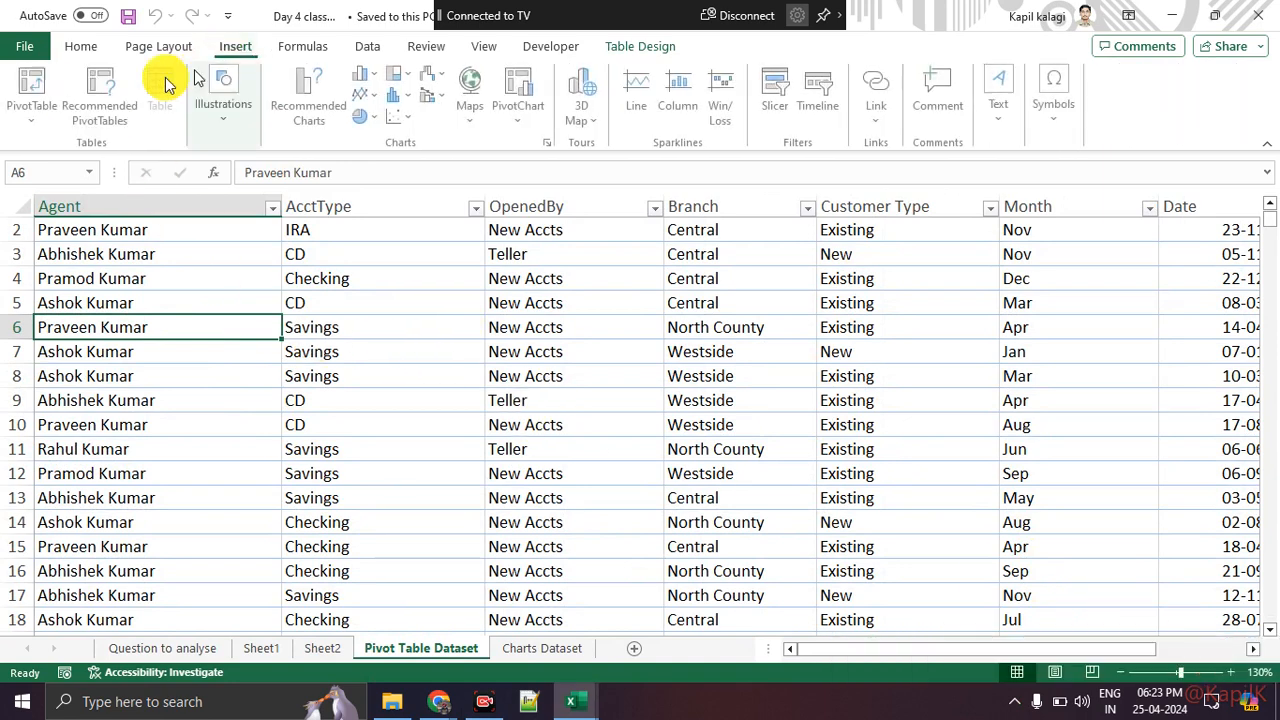
click(22, 88)
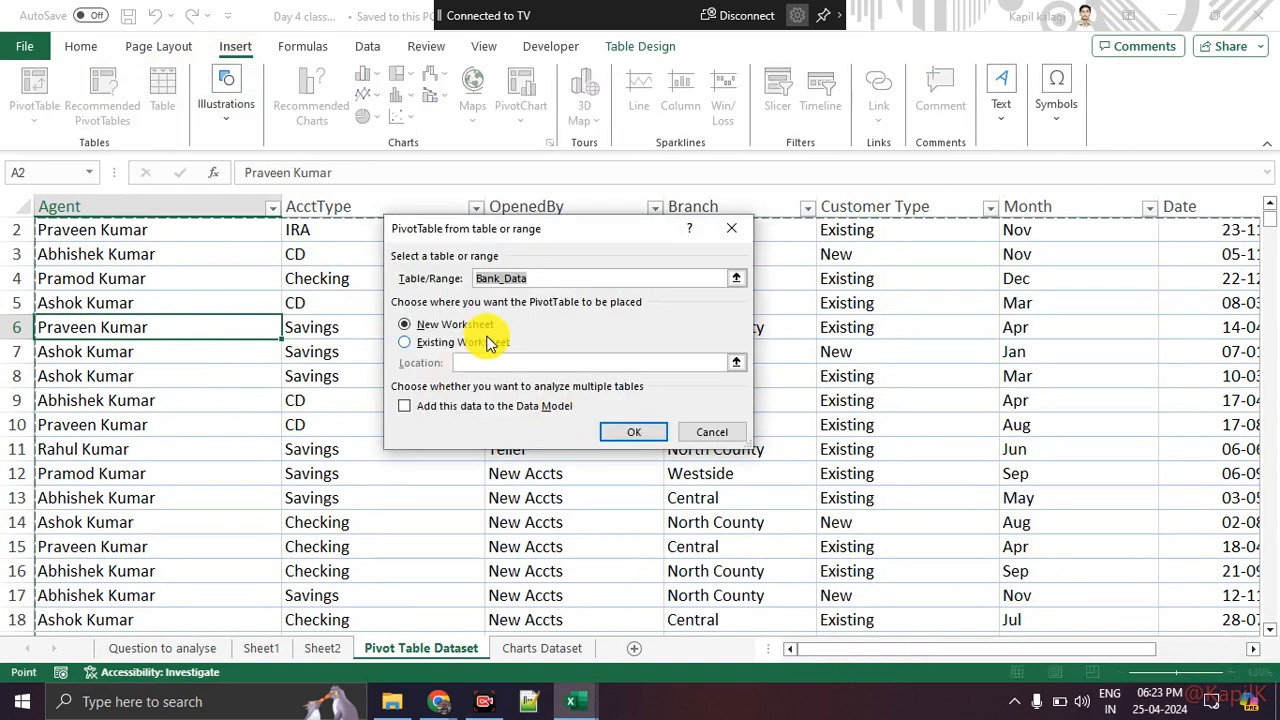
click(631, 433)
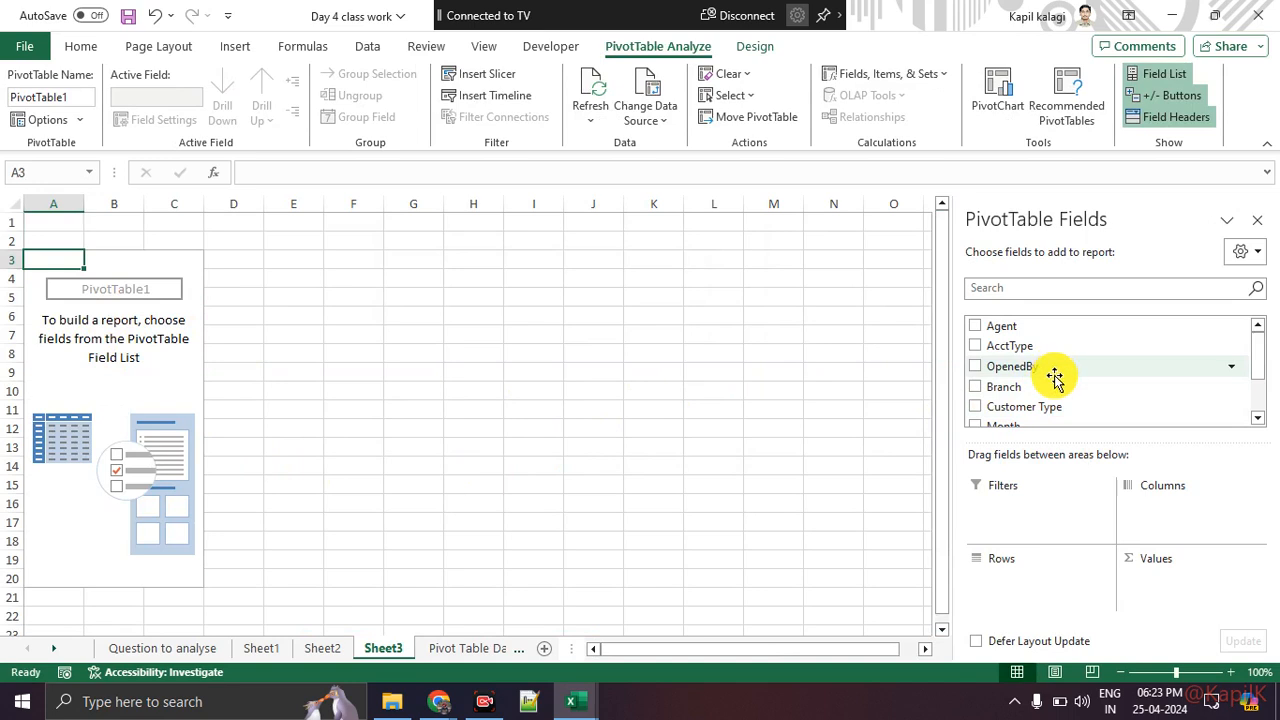
Step: Add the OpenedBy field to the PivotTable rows
scroll(1055, 377, down, 1)
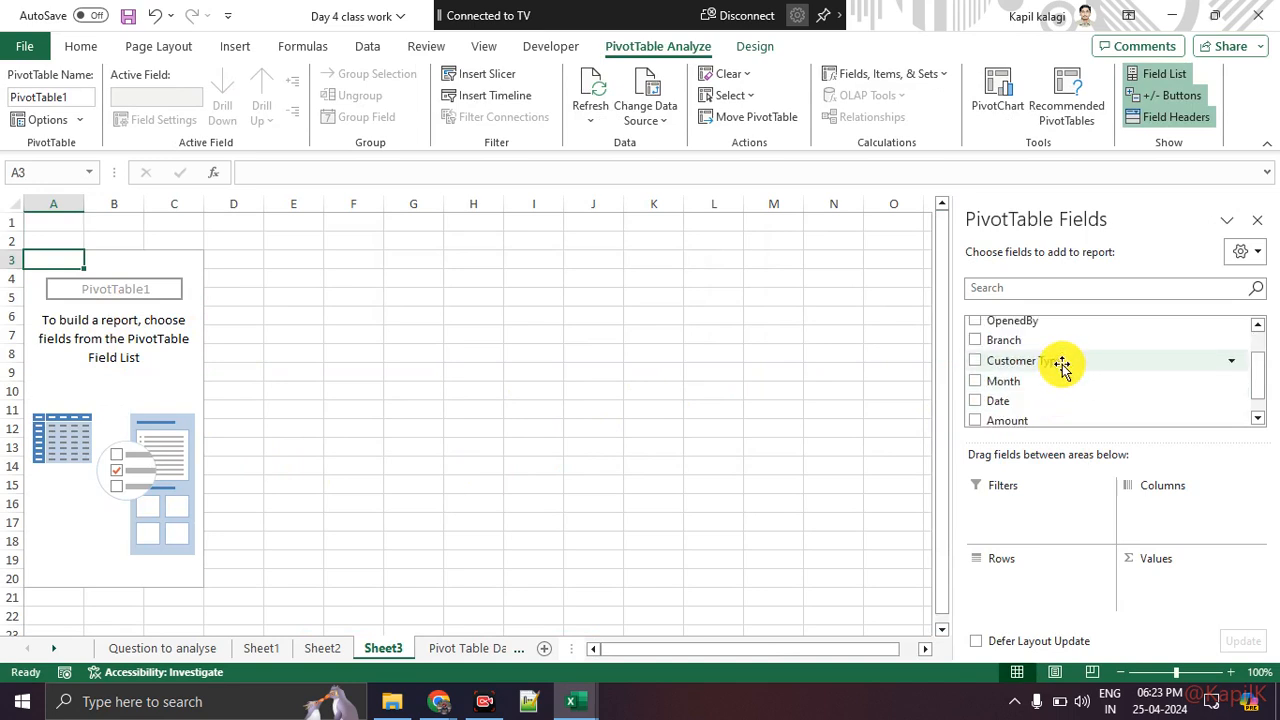
drag(1051, 322, 1080, 588)
click(66, 278)
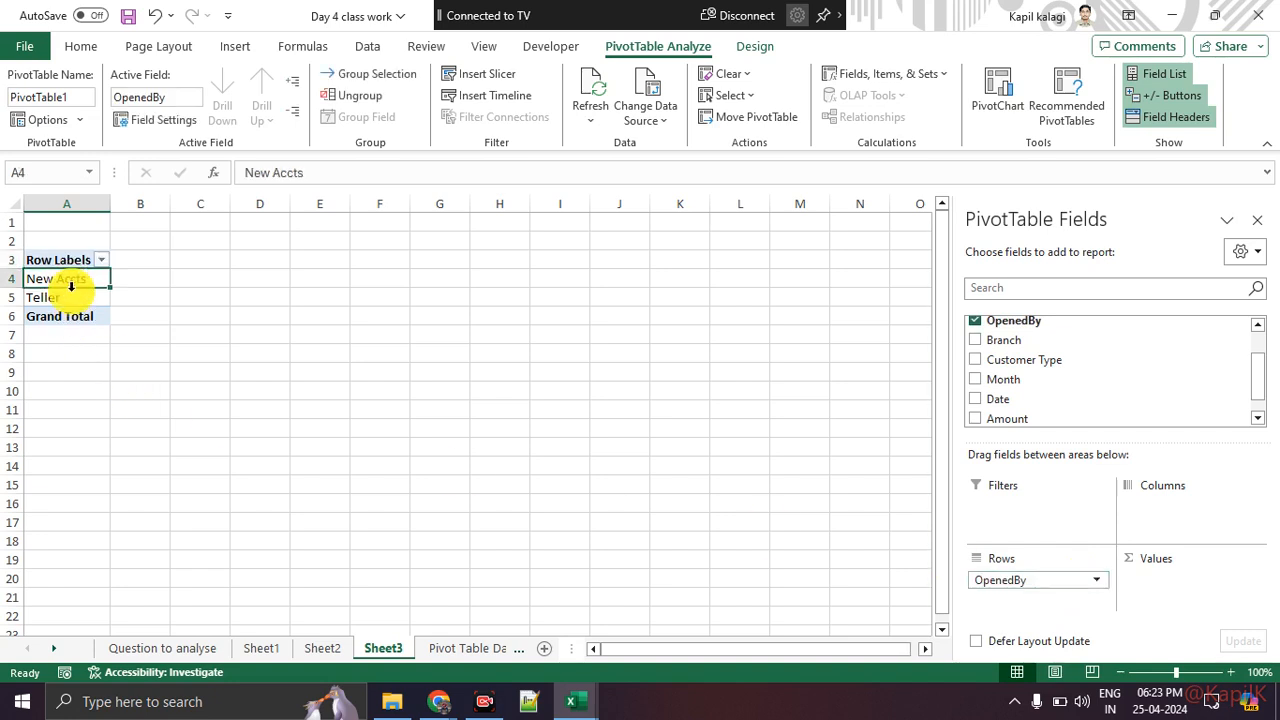
click(72, 300)
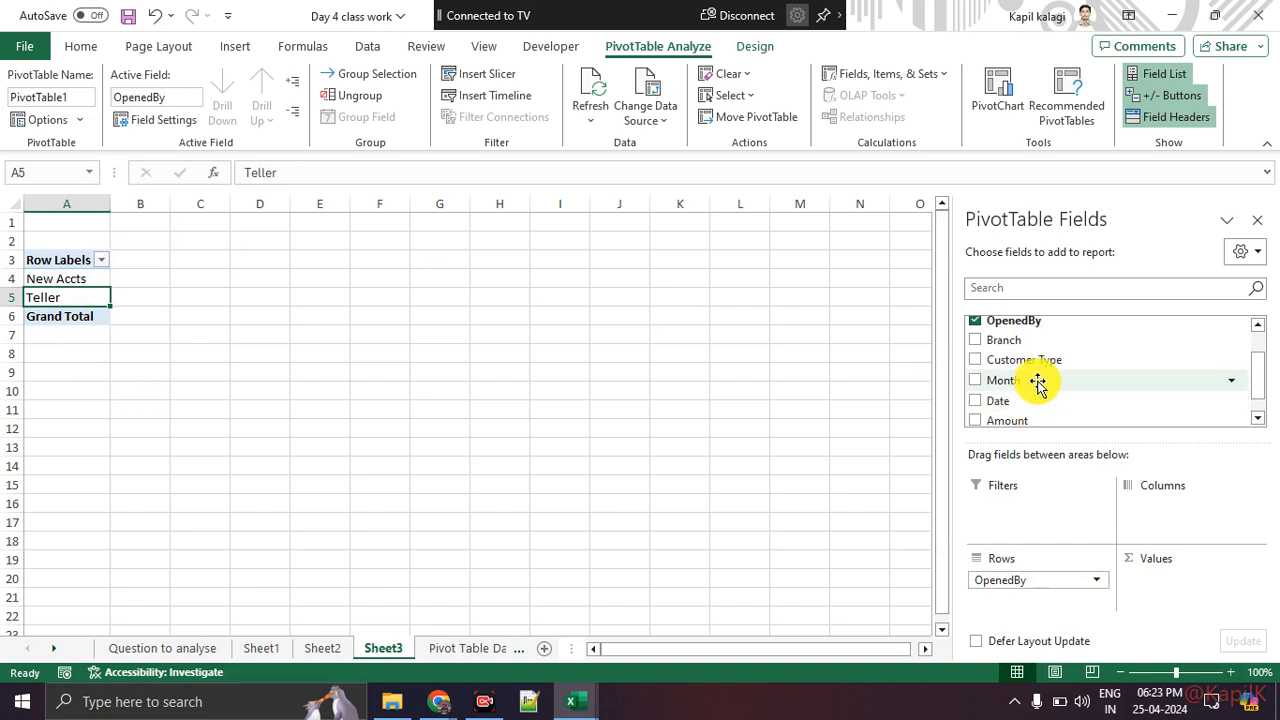
Step: Add Branch to the PivotTable columns and Customer Type to the values as a count
scroll(1038, 383, up, 1)
drag(1041, 388, 1192, 510)
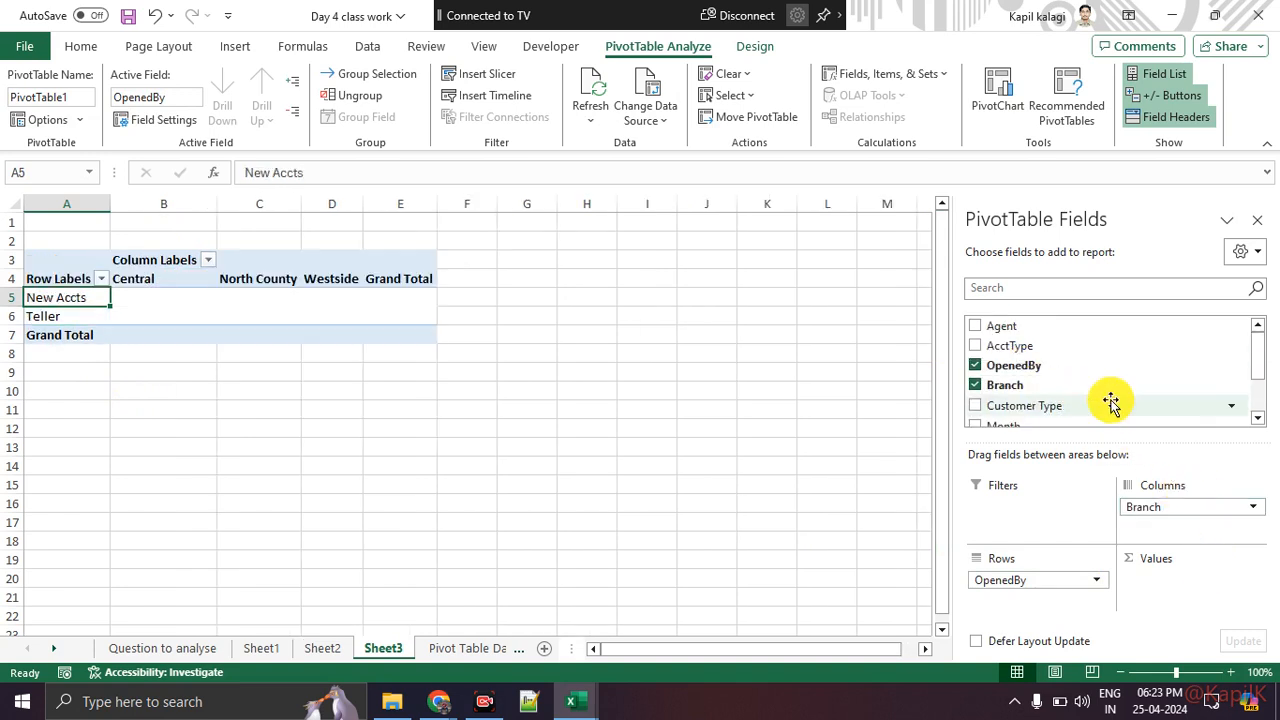
scroll(1101, 376, down, 1)
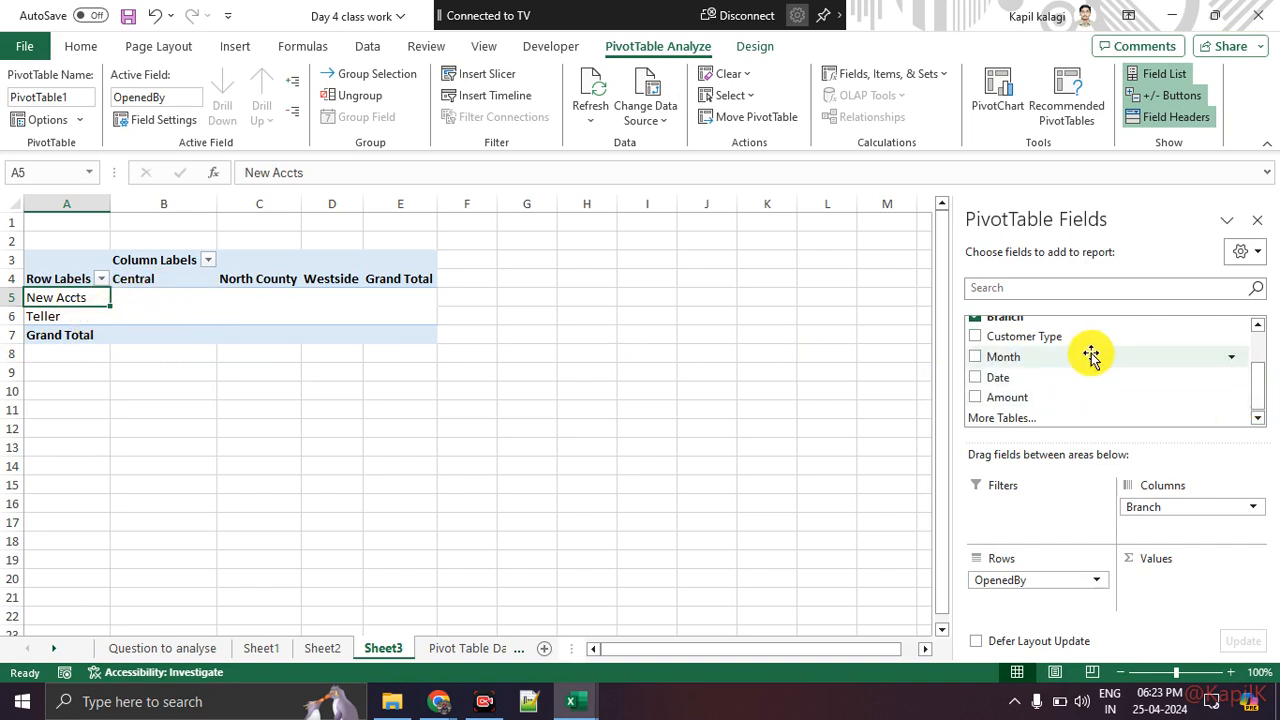
scroll(1090, 356, up, 2)
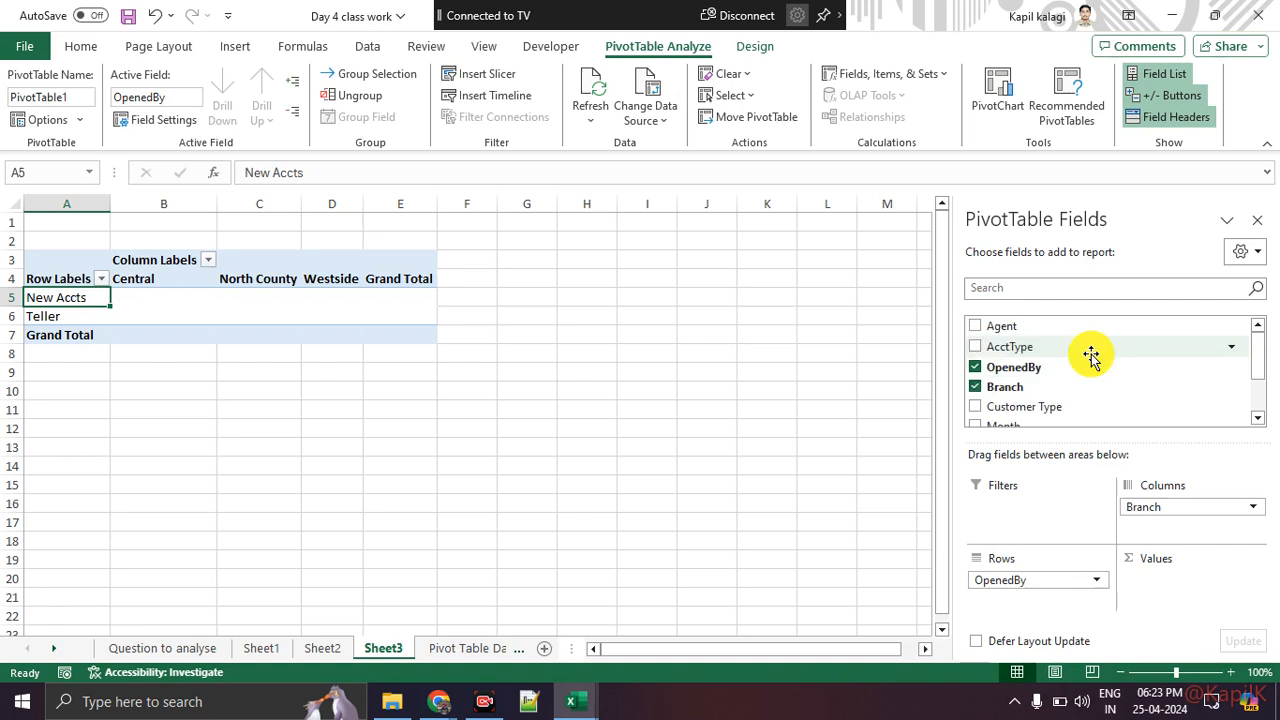
scroll(1090, 356, down, 3)
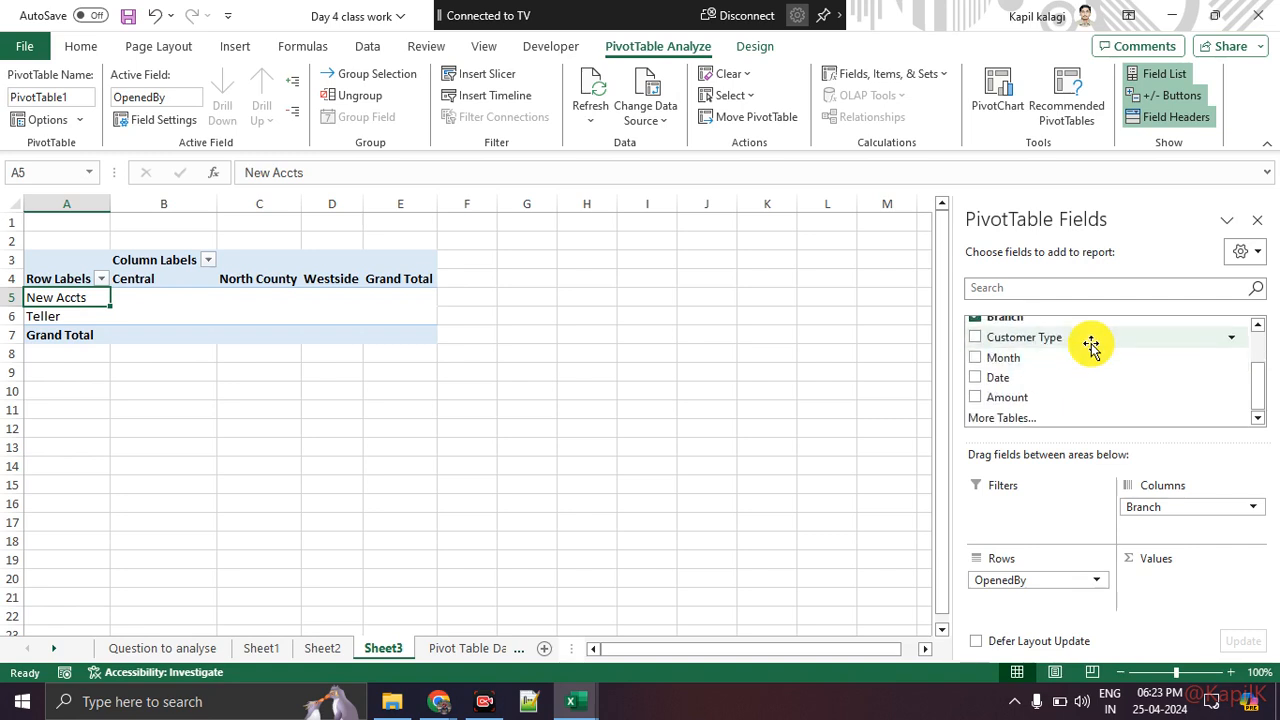
drag(1092, 341, 1195, 583)
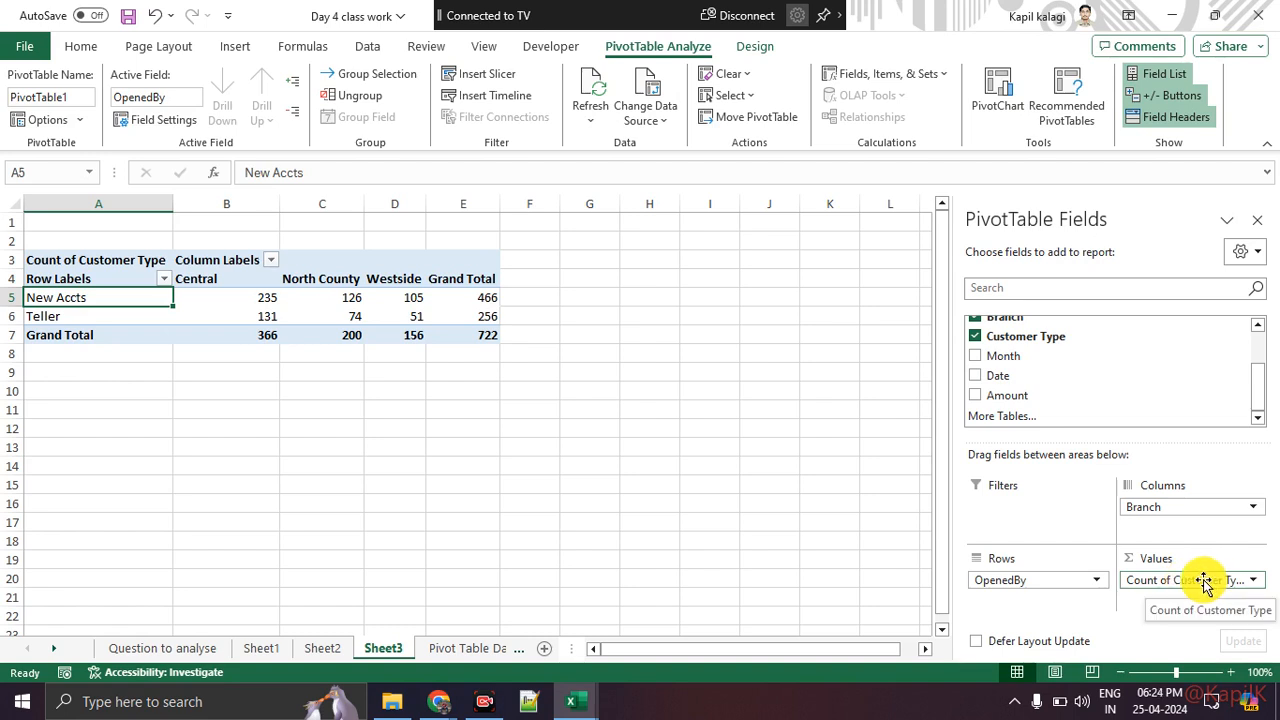
Step: Move OpenedBy into the columns area and remove Branch from the PivotTable
click(81, 316)
click(236, 277)
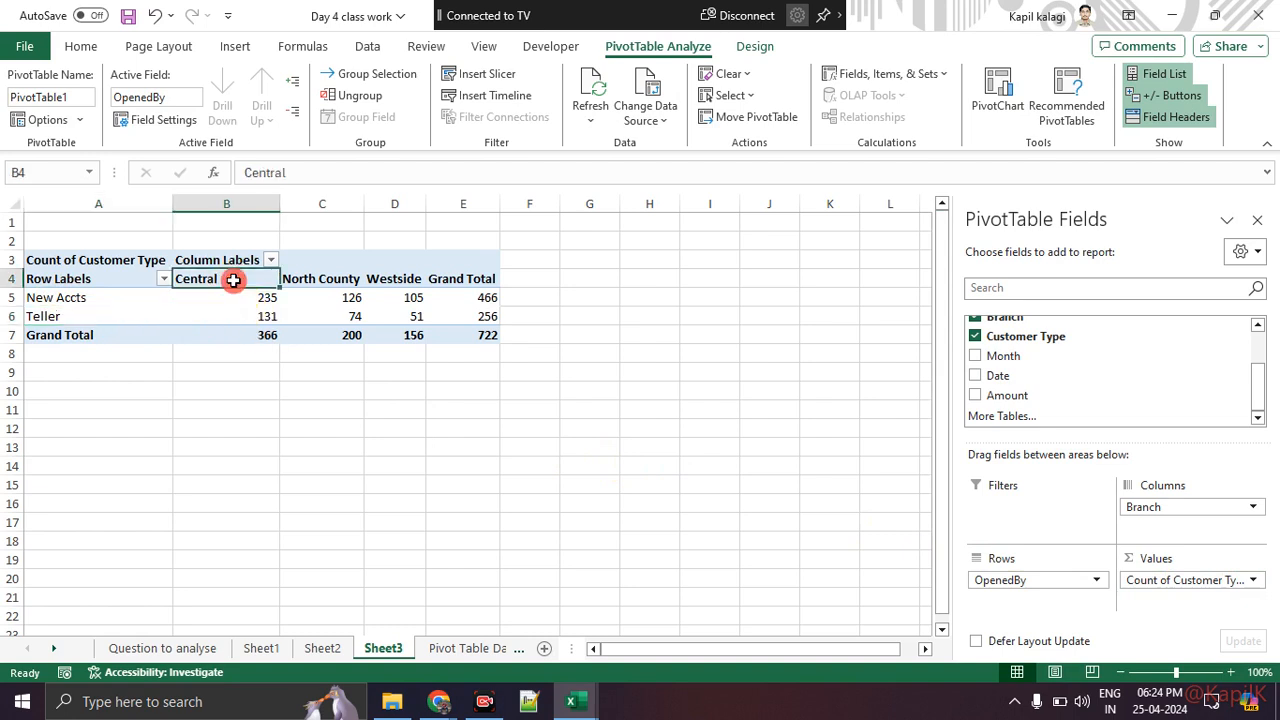
click(240, 315)
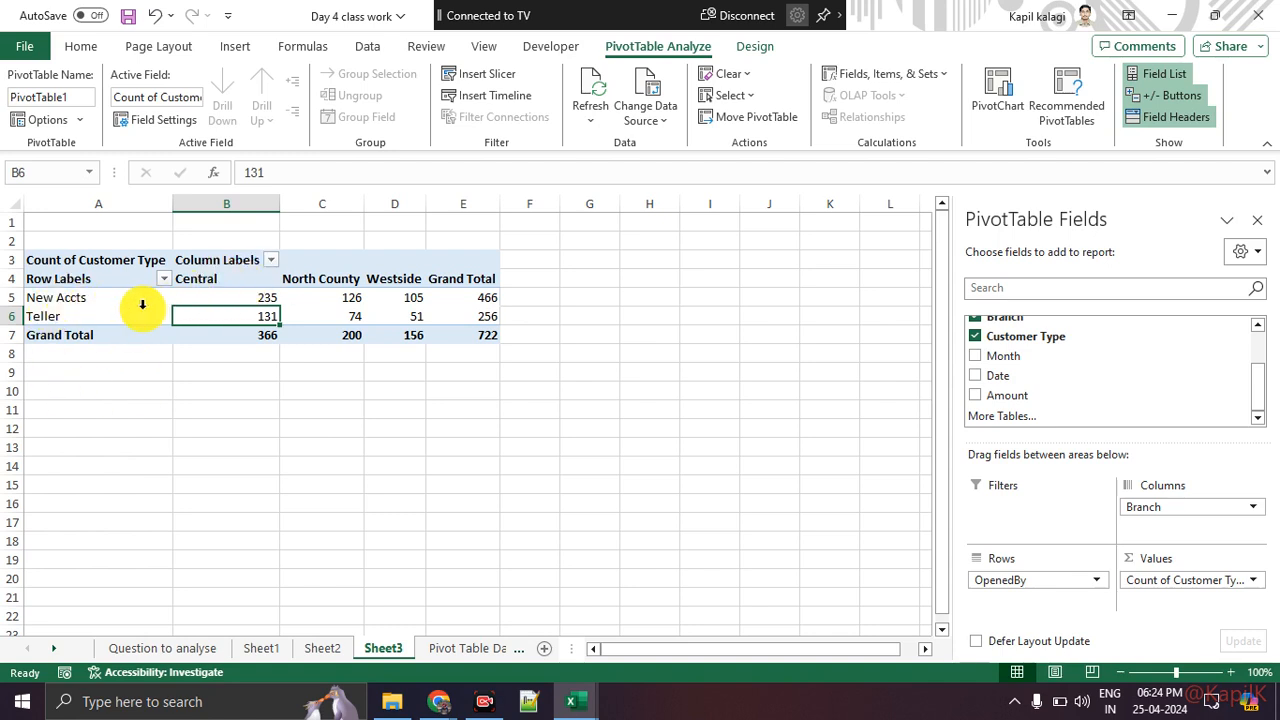
drag(1000, 580, 1041, 613)
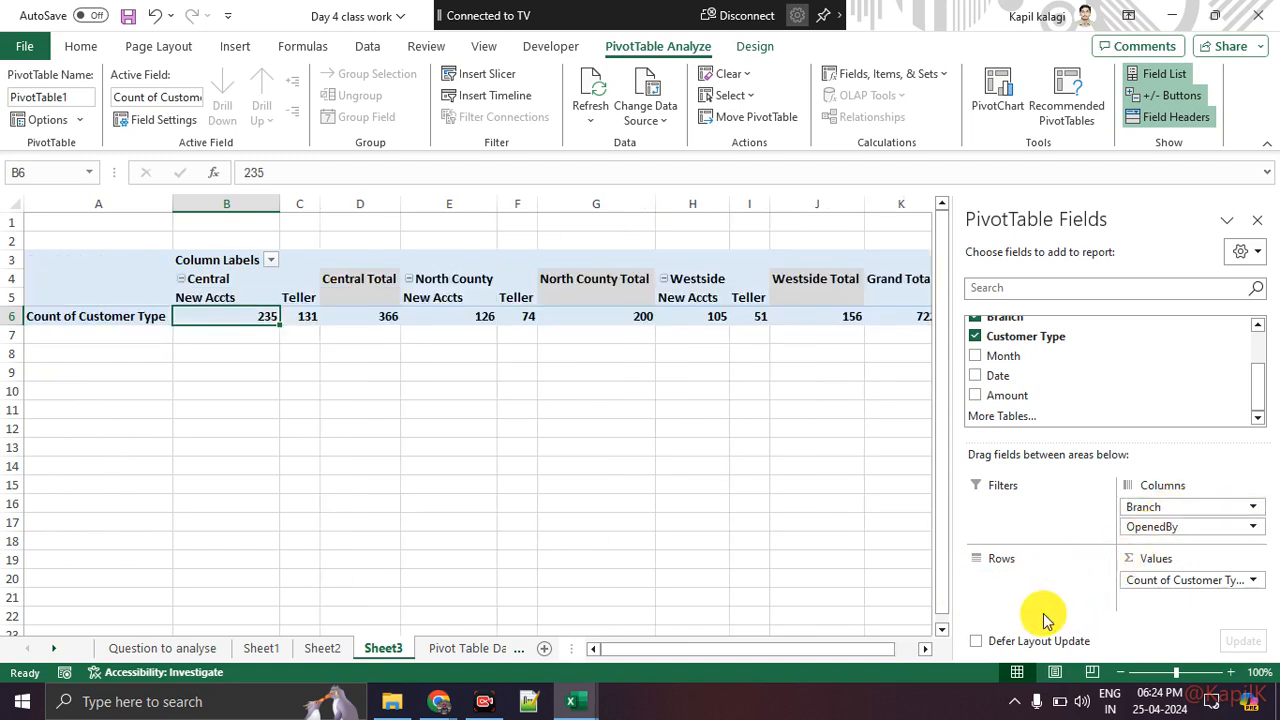
drag(1240, 509, 806, 537)
Step: Add the Agent field to the PivotTable rows
scroll(1064, 357, up, 2)
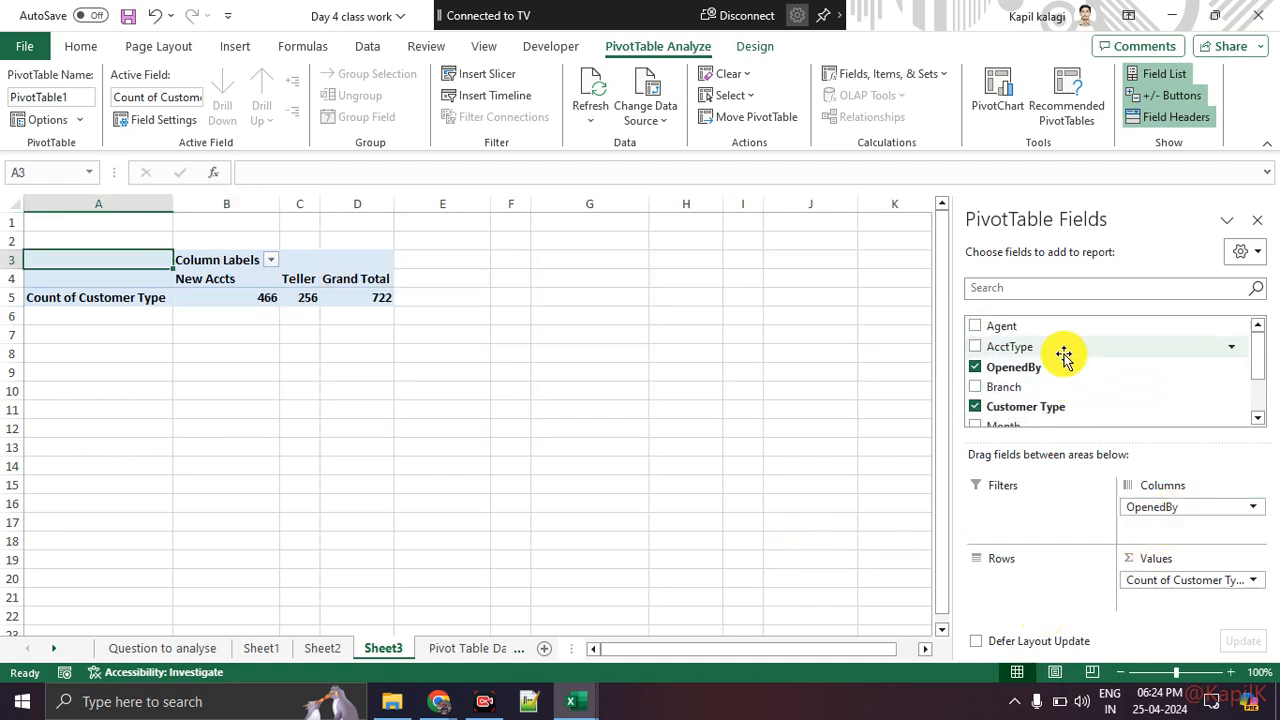
drag(1060, 328, 1059, 575)
click(589, 447)
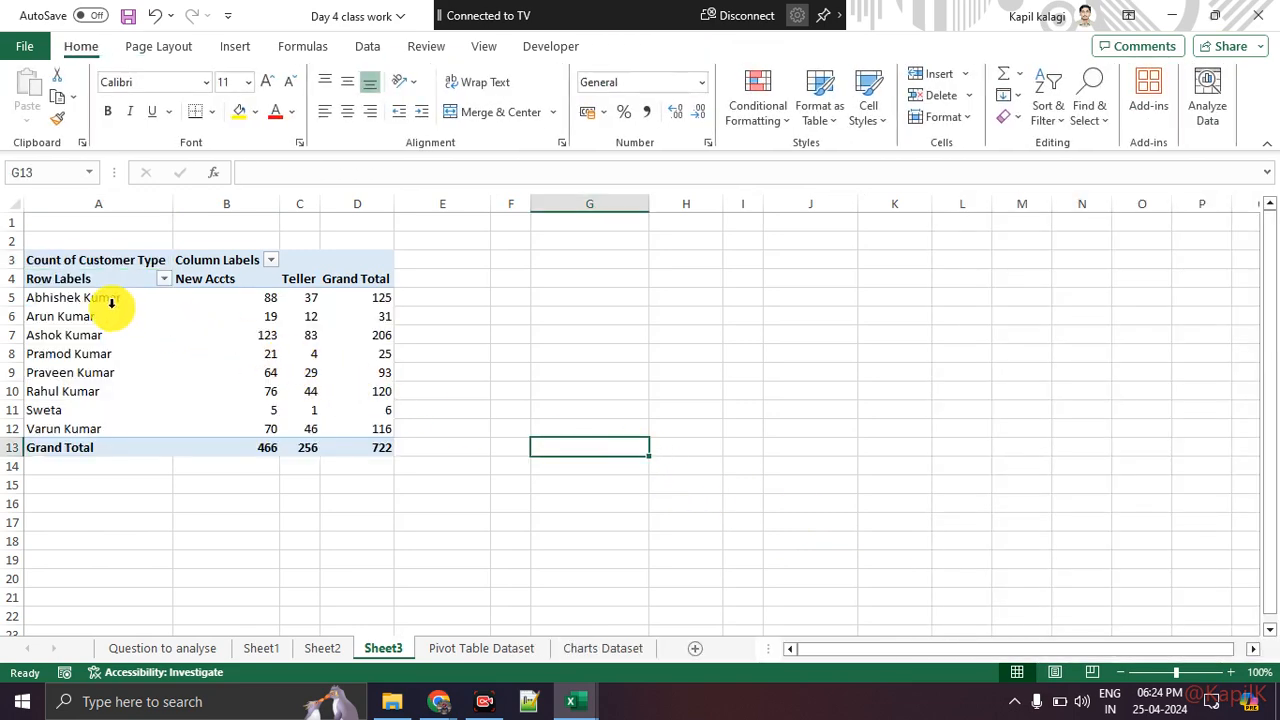
Step: Examine the new-account and teller counts for each agent in the PivotTable
click(107, 305)
click(223, 296)
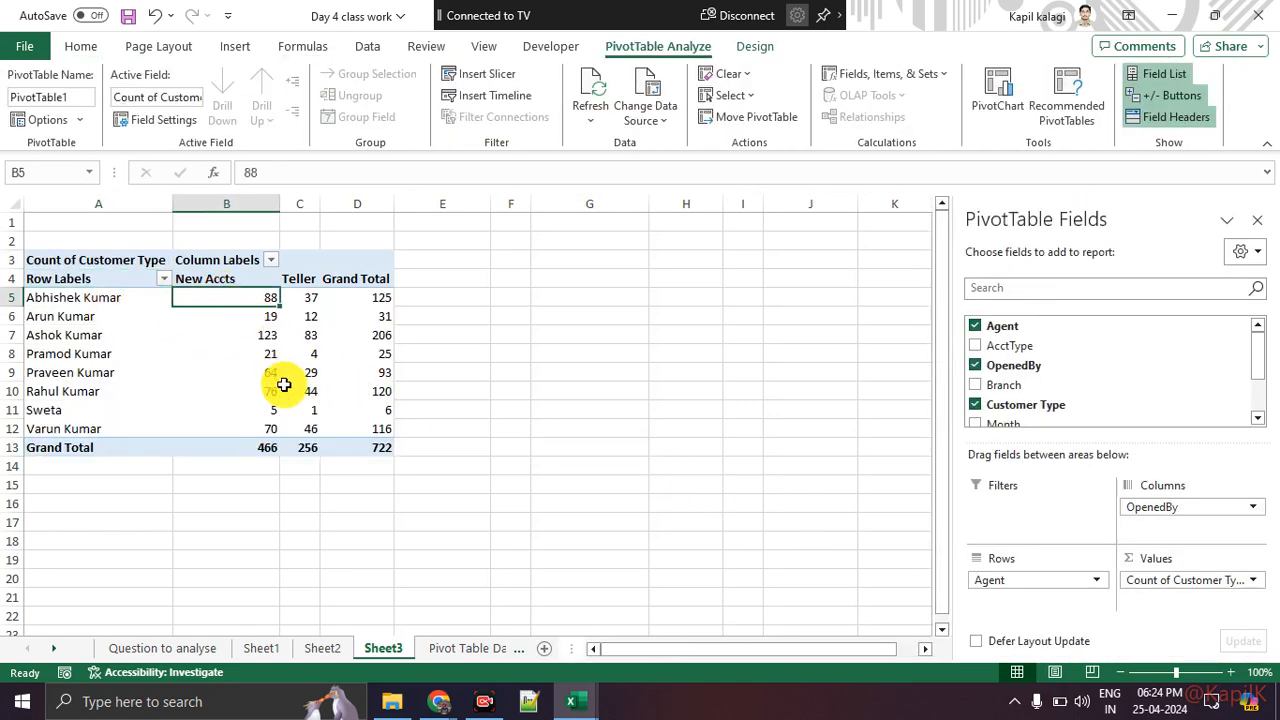
click(304, 294)
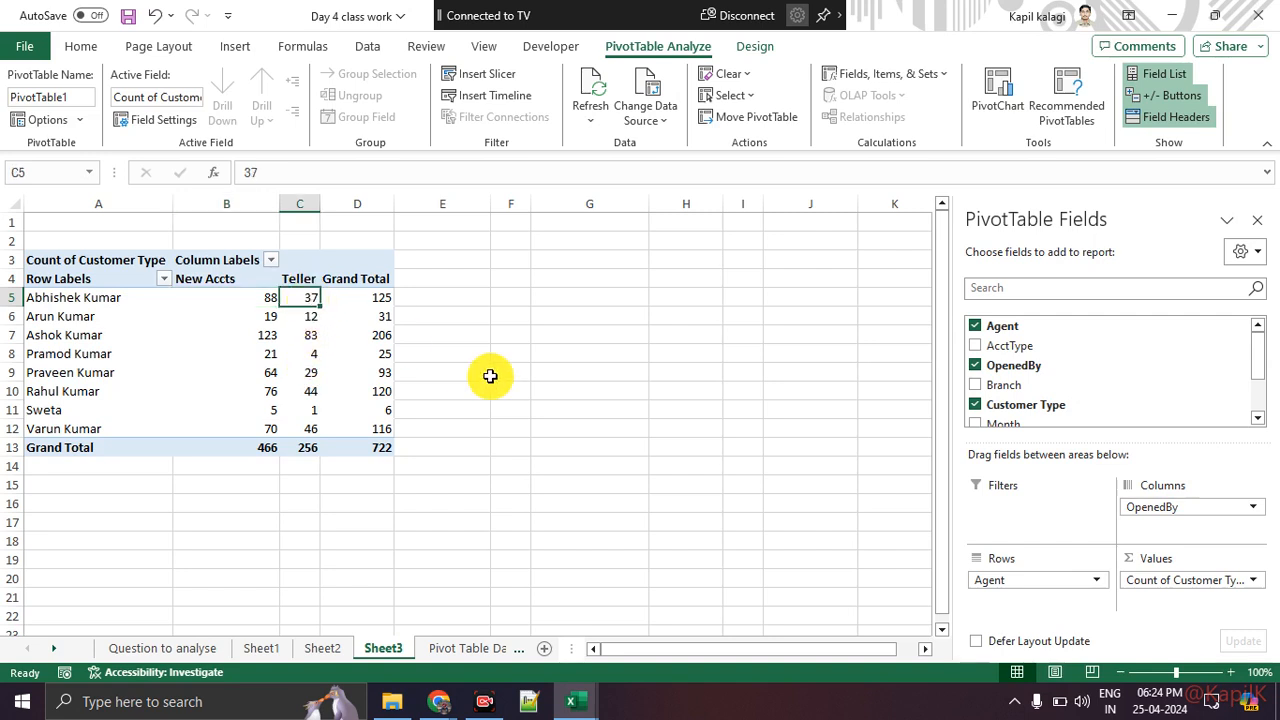
click(89, 319)
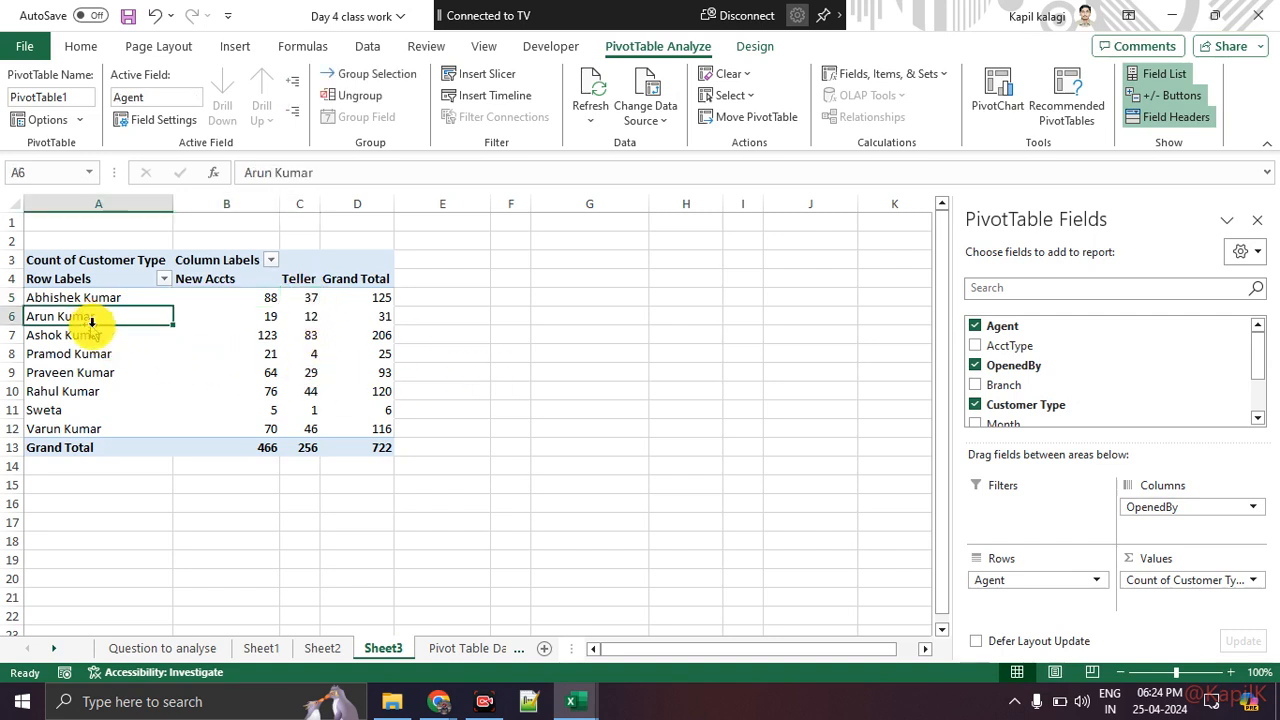
click(246, 318)
mouse_move(256, 403)
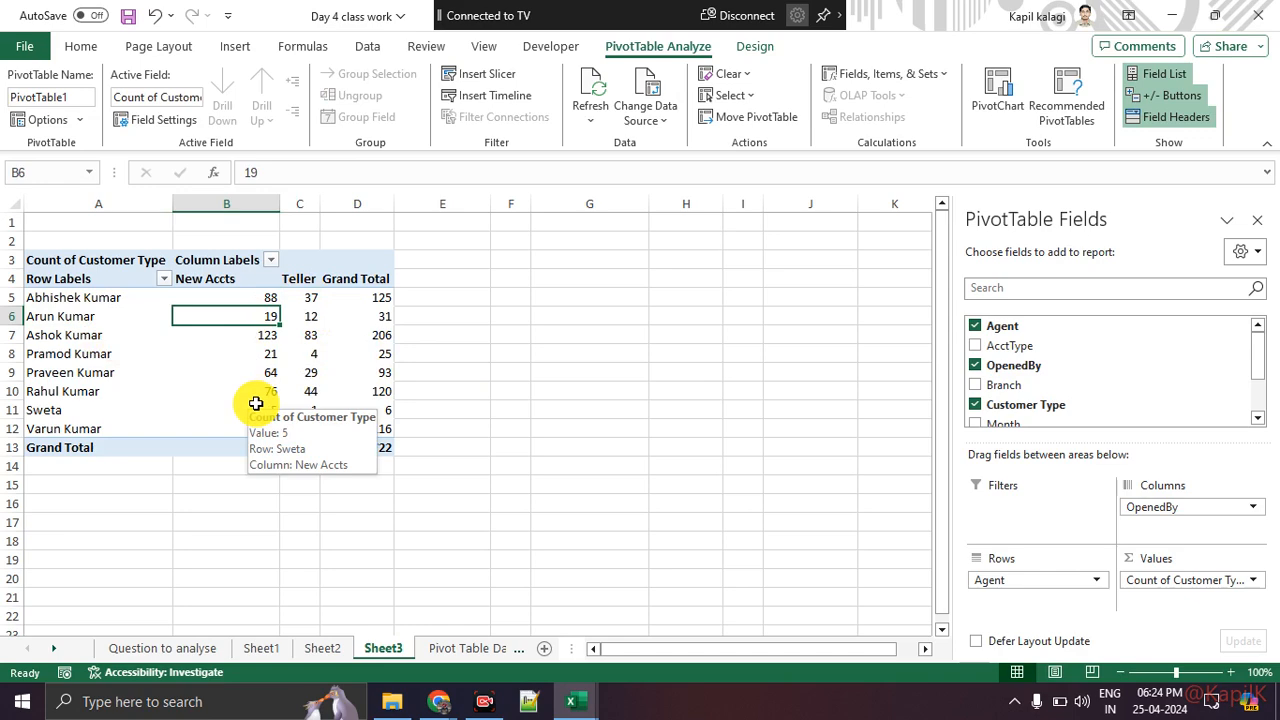
click(231, 500)
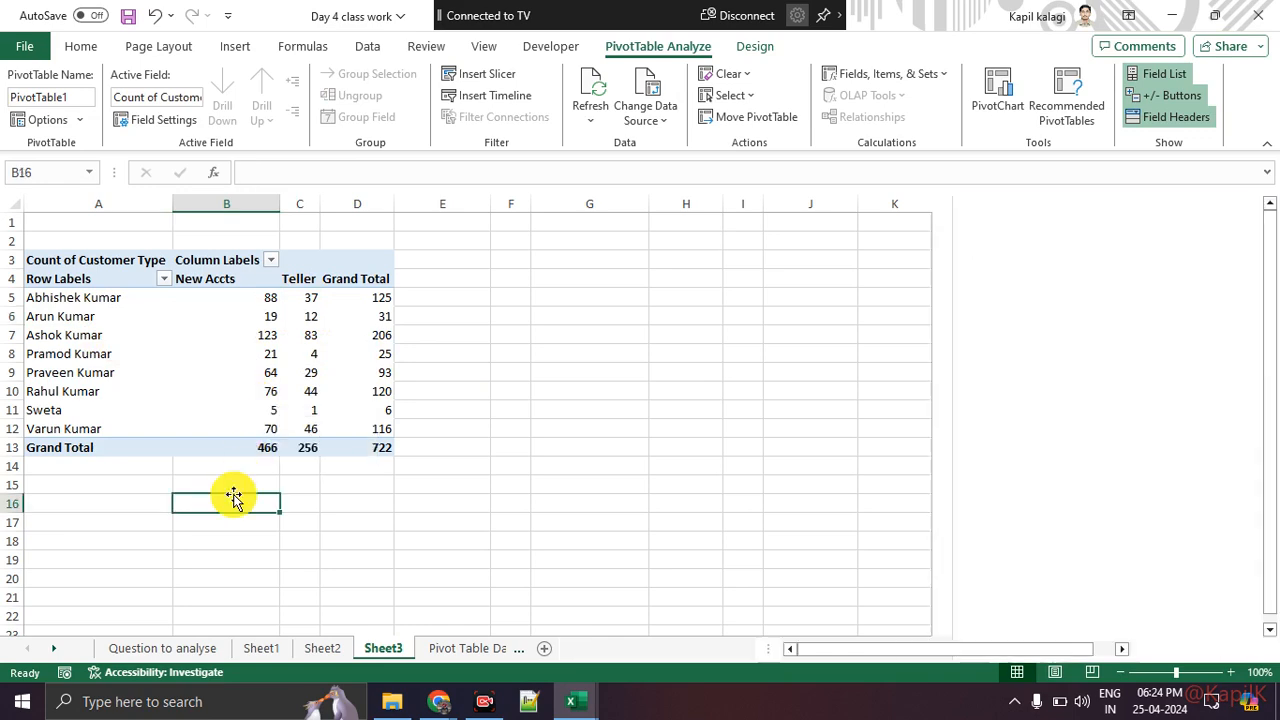
click(194, 317)
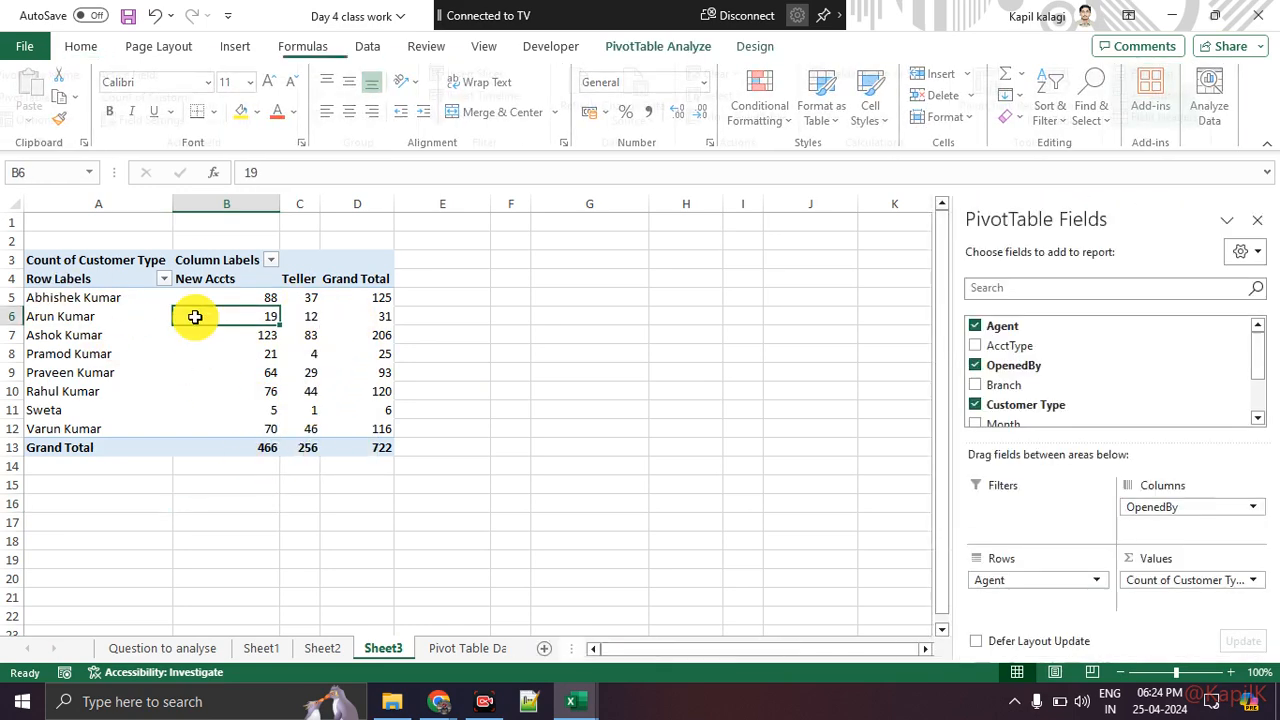
Step: Open the Value Field Settings of Count of Customer Type and close it without changes
click(1253, 580)
click(1240, 558)
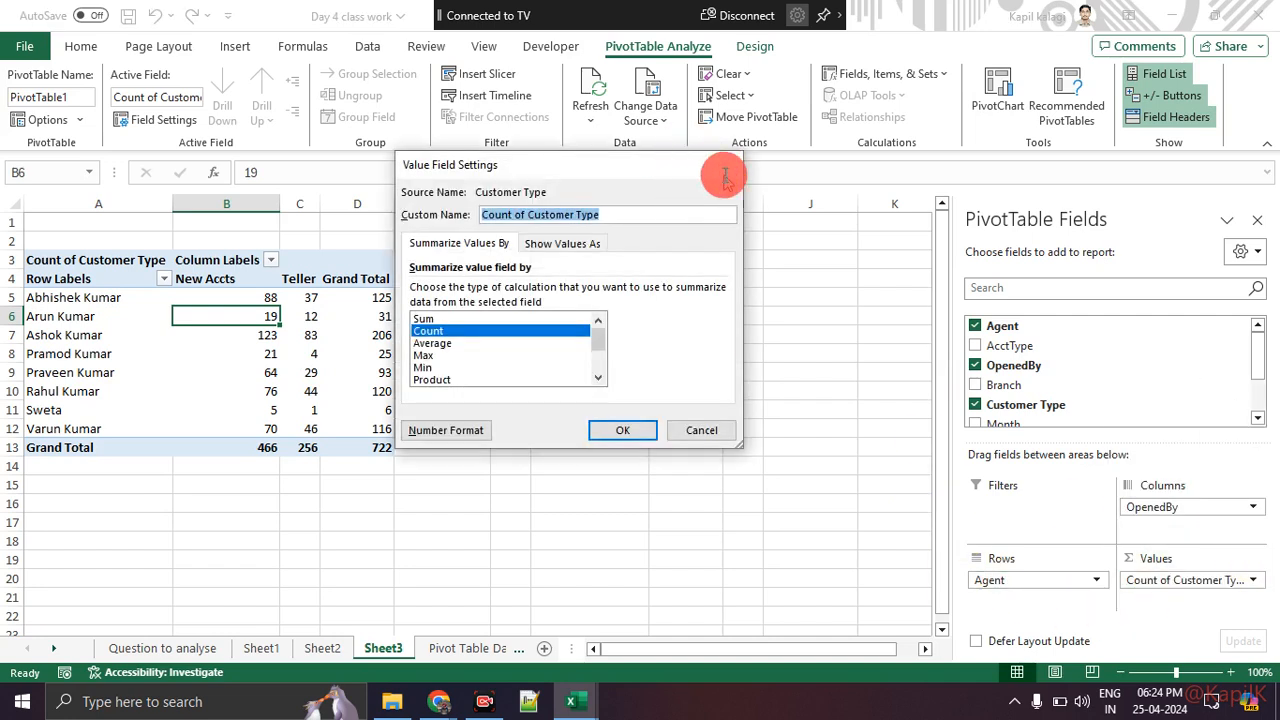
click(721, 164)
mouse_move(1183, 548)
mouse_down()
mouse_move(1262, 550)
mouse_move(1168, 550)
mouse_up()
key(Escape)
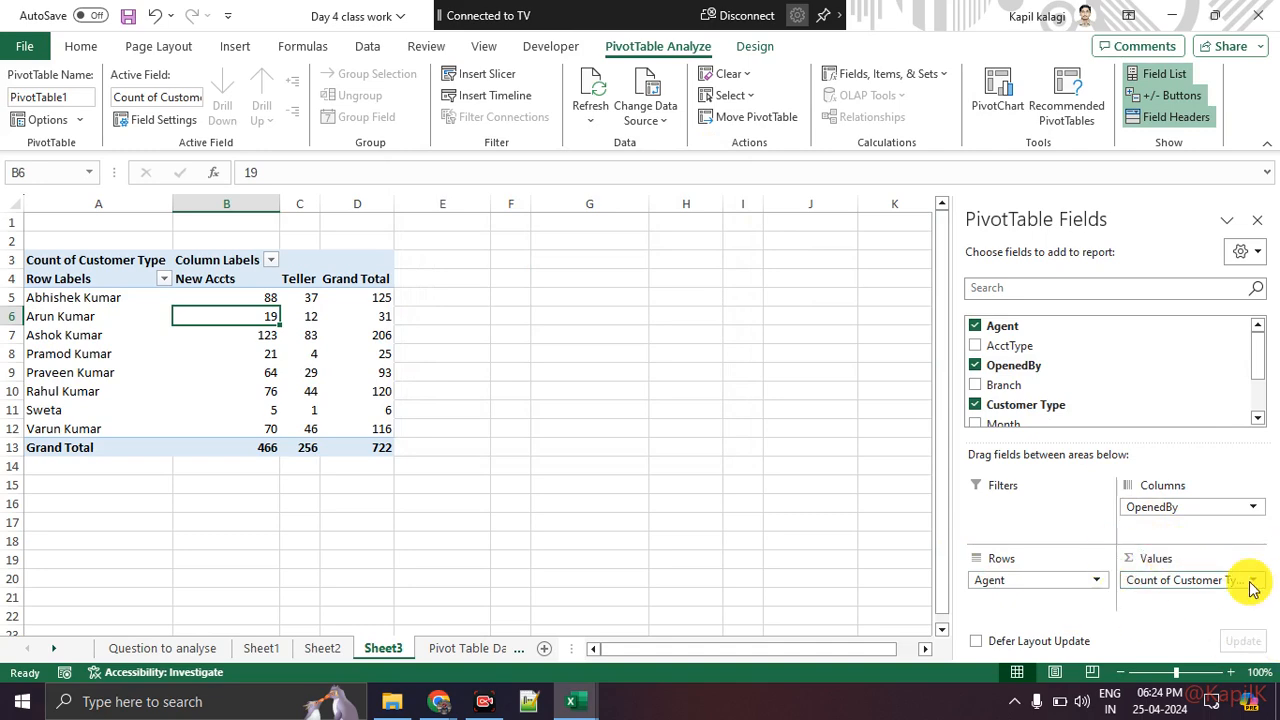
click(1252, 582)
key(ctrl+1)
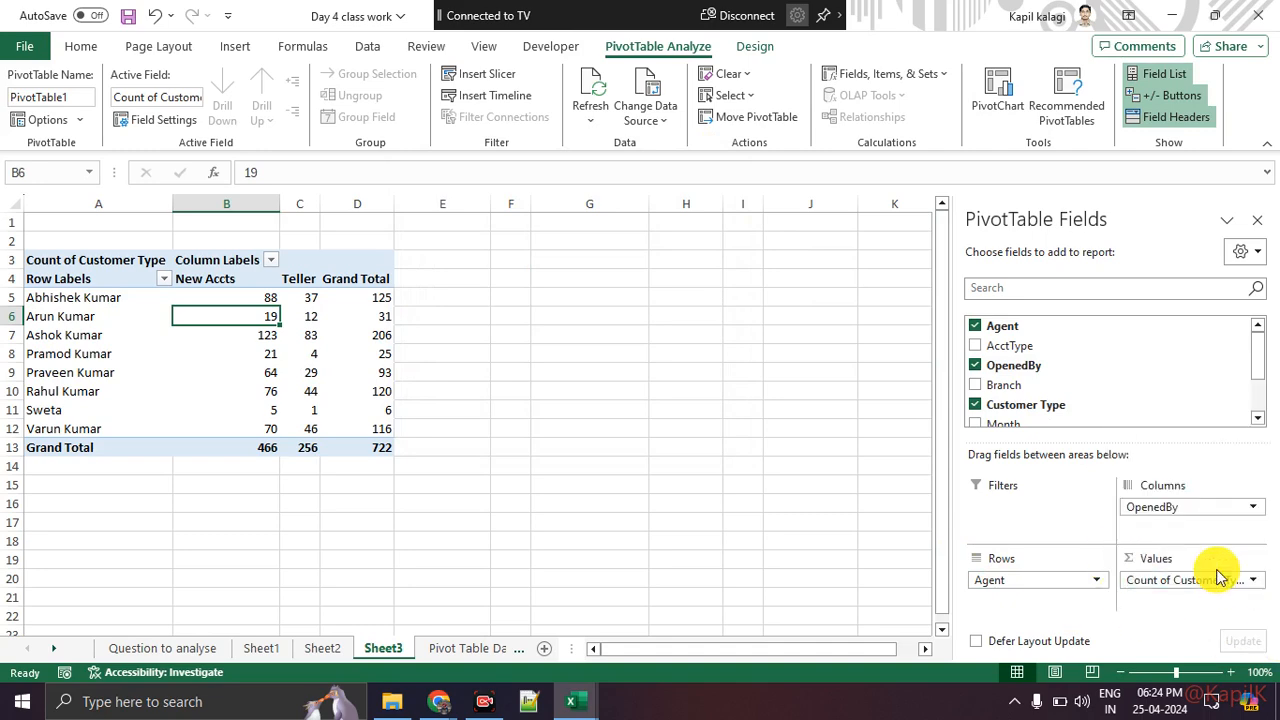
click(1223, 586)
mouse_move(1207, 537)
mouse_down()
mouse_move(1239, 563)
mouse_move(1214, 560)
mouse_up()
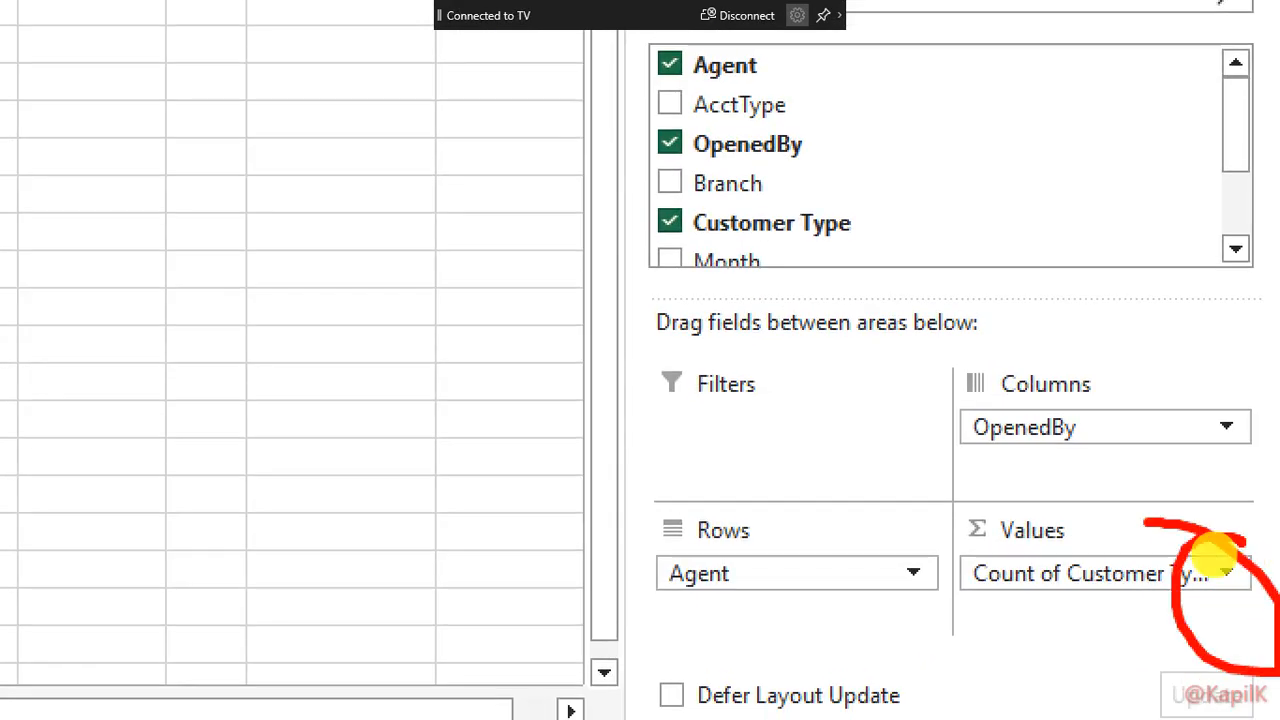
key(Escape)
click(1240, 581)
click(1240, 581)
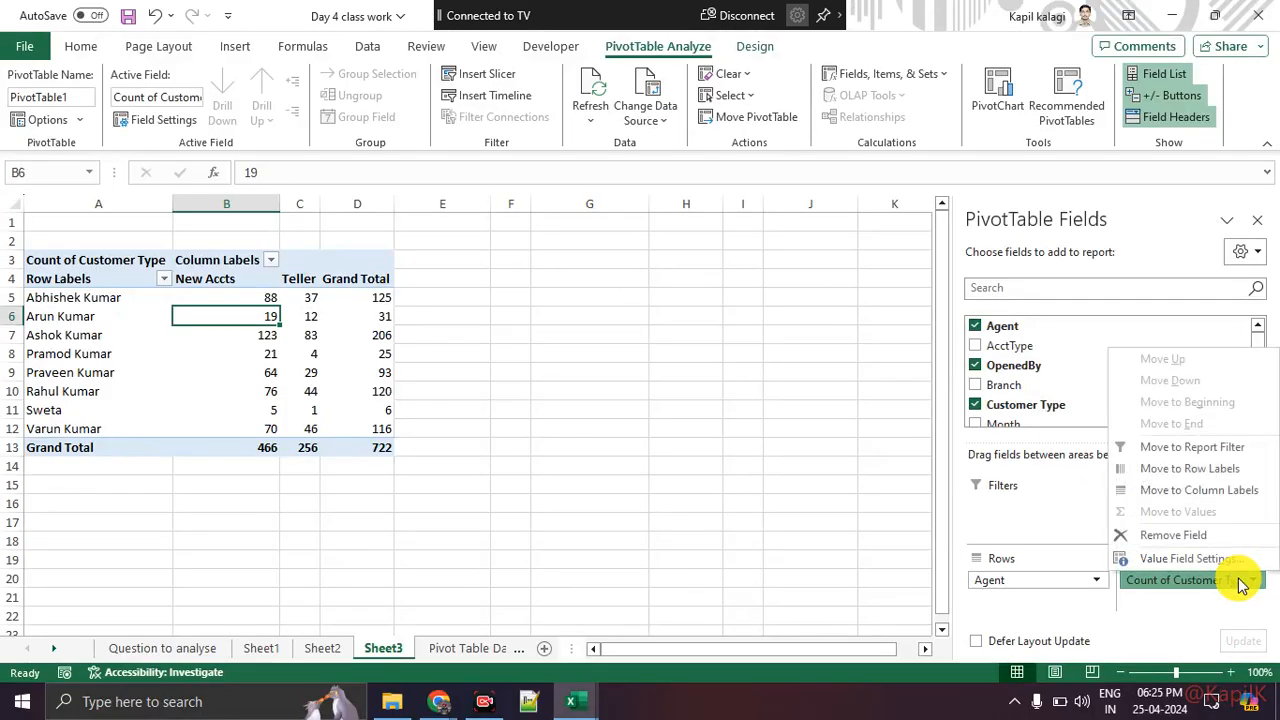
key(ctrl+1)
mouse_move(1237, 580)
mouse_down()
mouse_move(886, 532)
mouse_move(1040, 445)
mouse_up()
key(Escape)
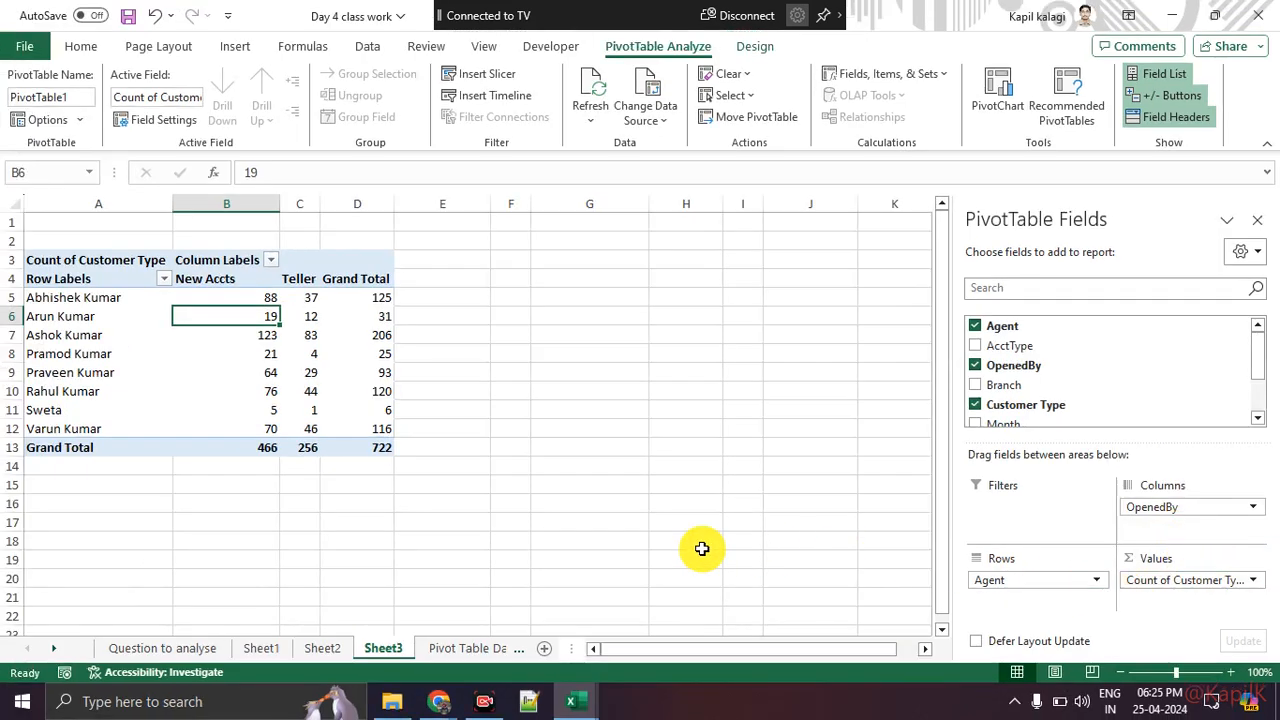
click(1215, 586)
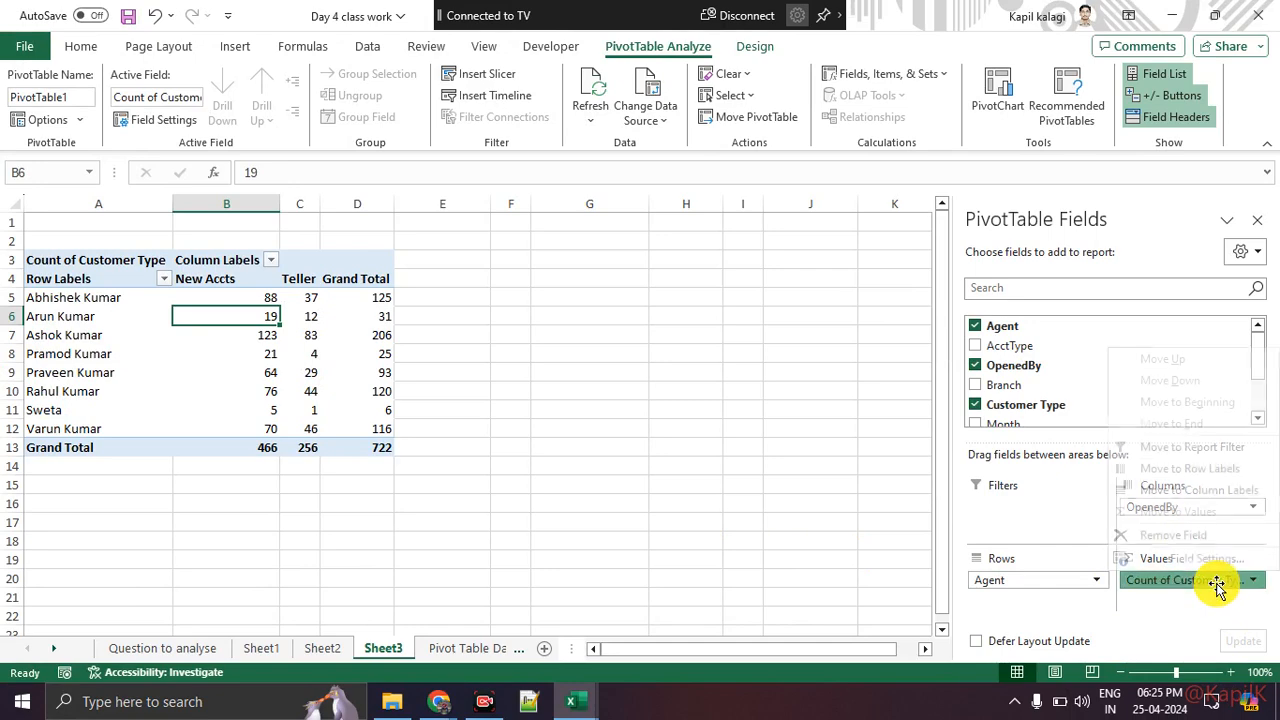
click(1214, 560)
click(728, 176)
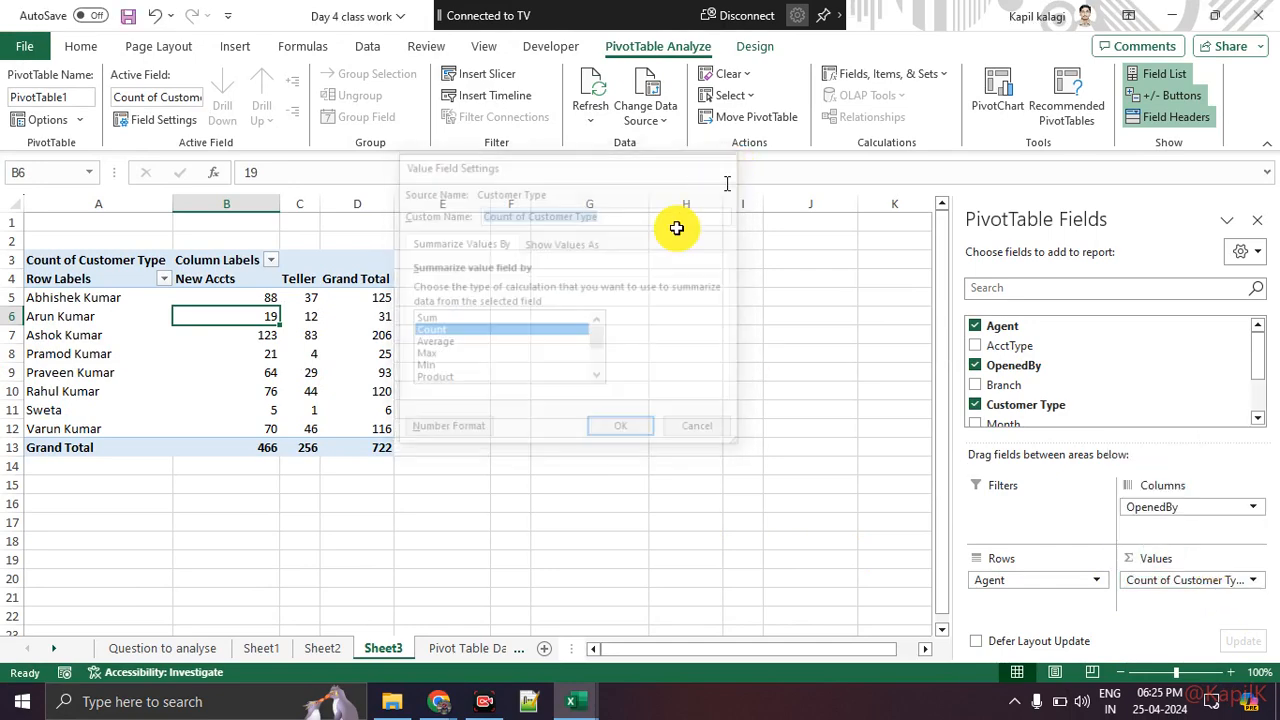
Step: Show the Count of Customer Type values as % of Column Total through Value Field Settings
click(357, 494)
drag(237, 303, 343, 425)
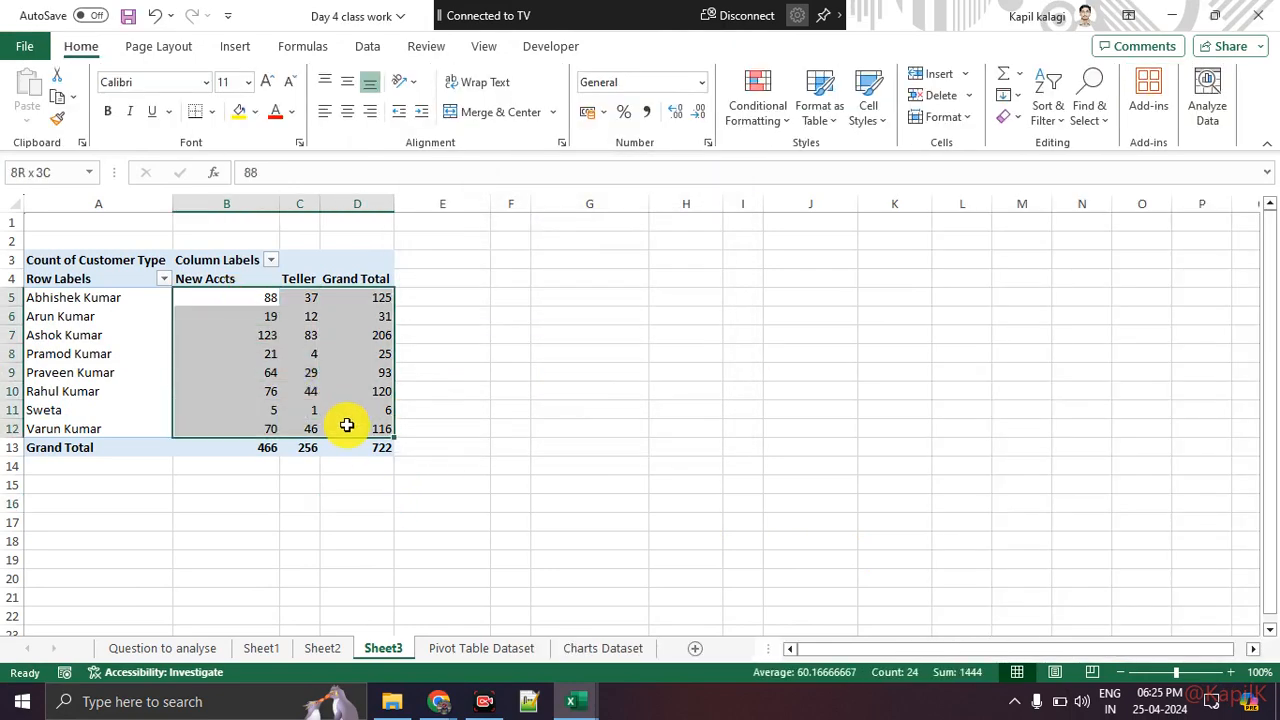
right_click(249, 378)
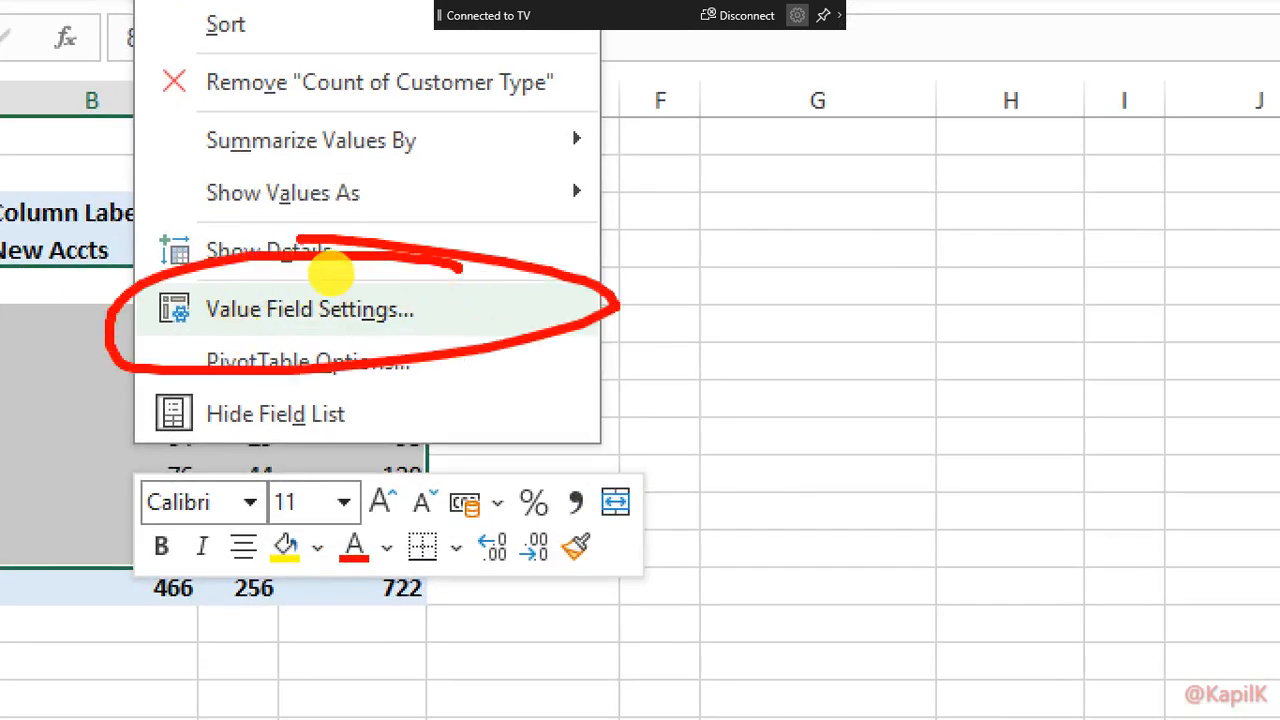
key(Escape)
right_click(316, 318)
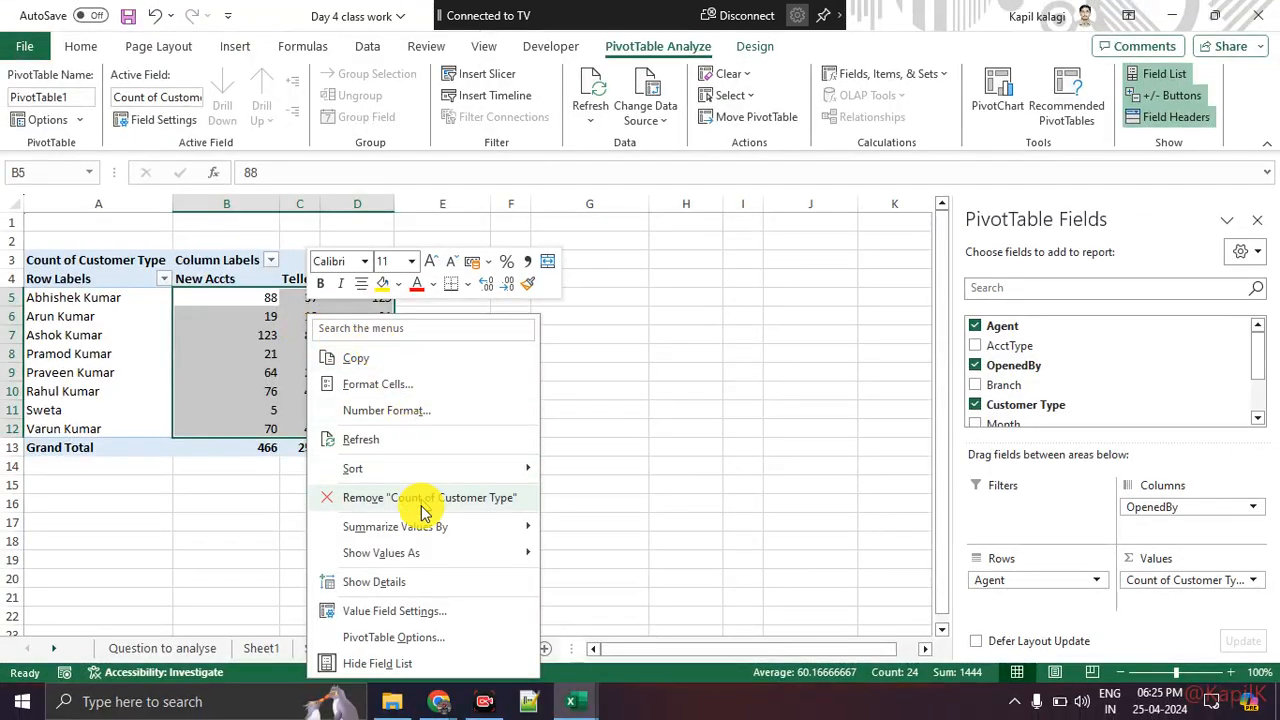
click(423, 611)
drag(420, 395, 583, 199)
click(582, 276)
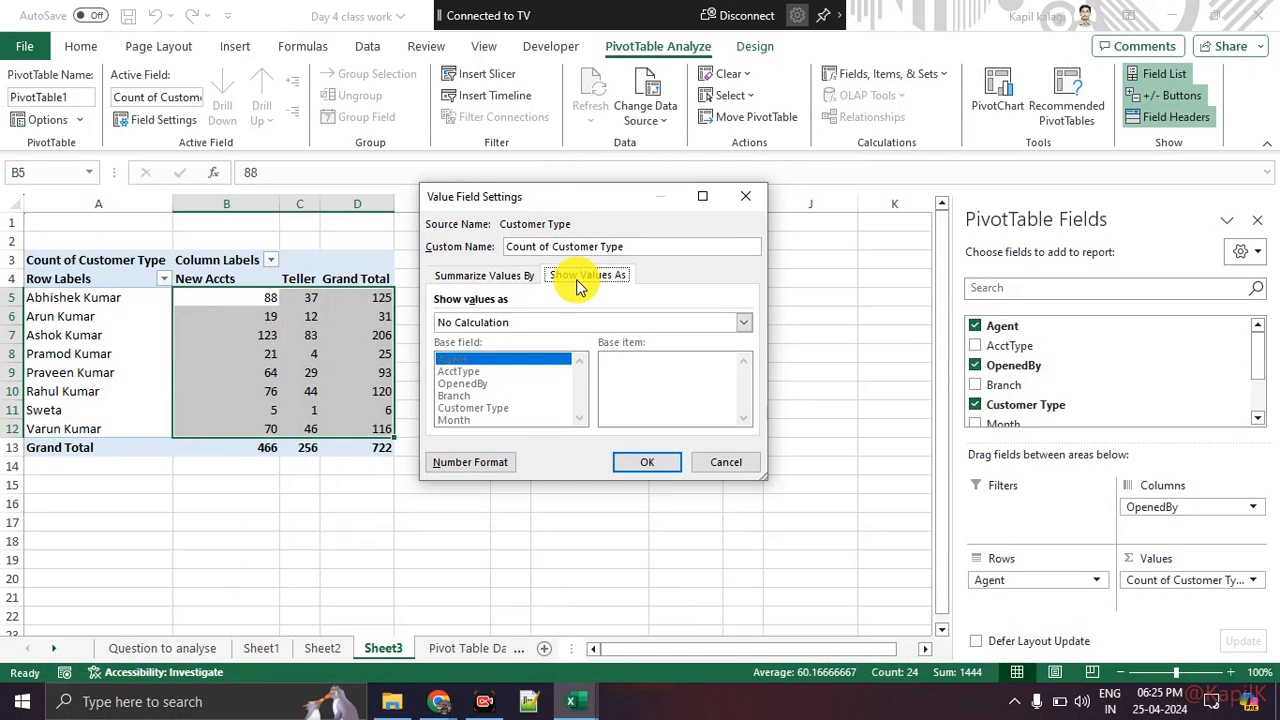
click(531, 328)
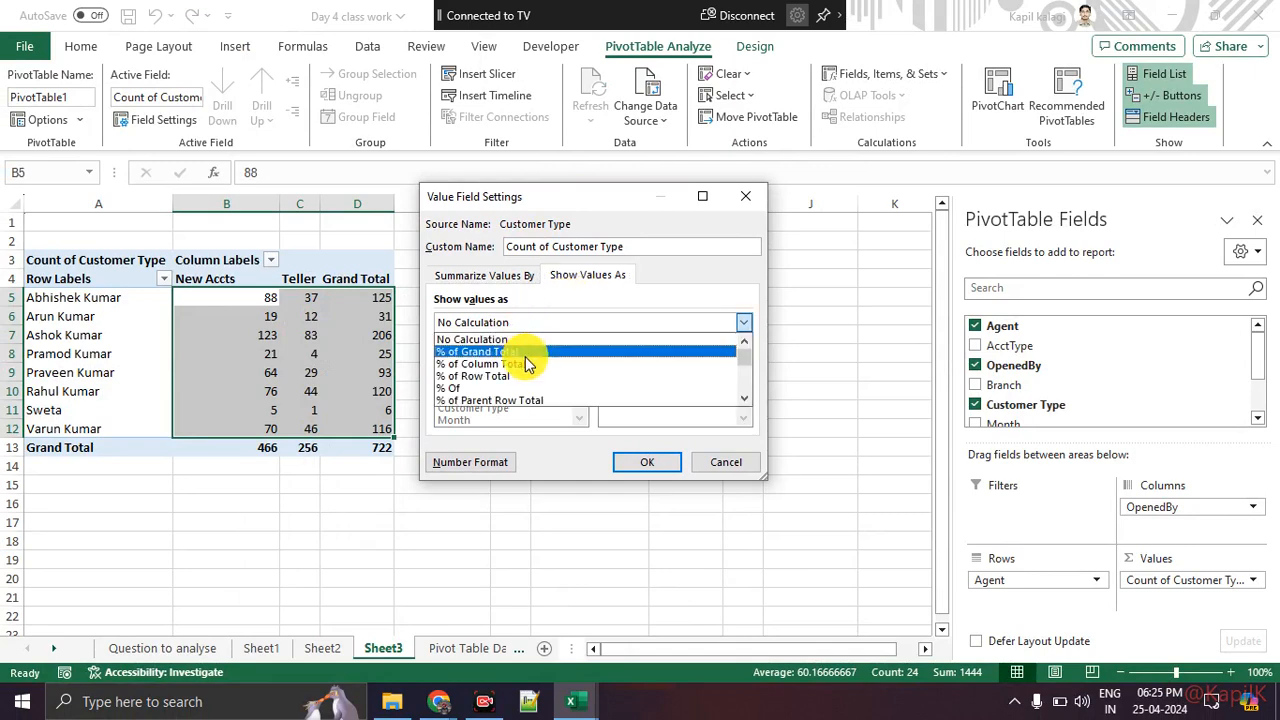
click(527, 364)
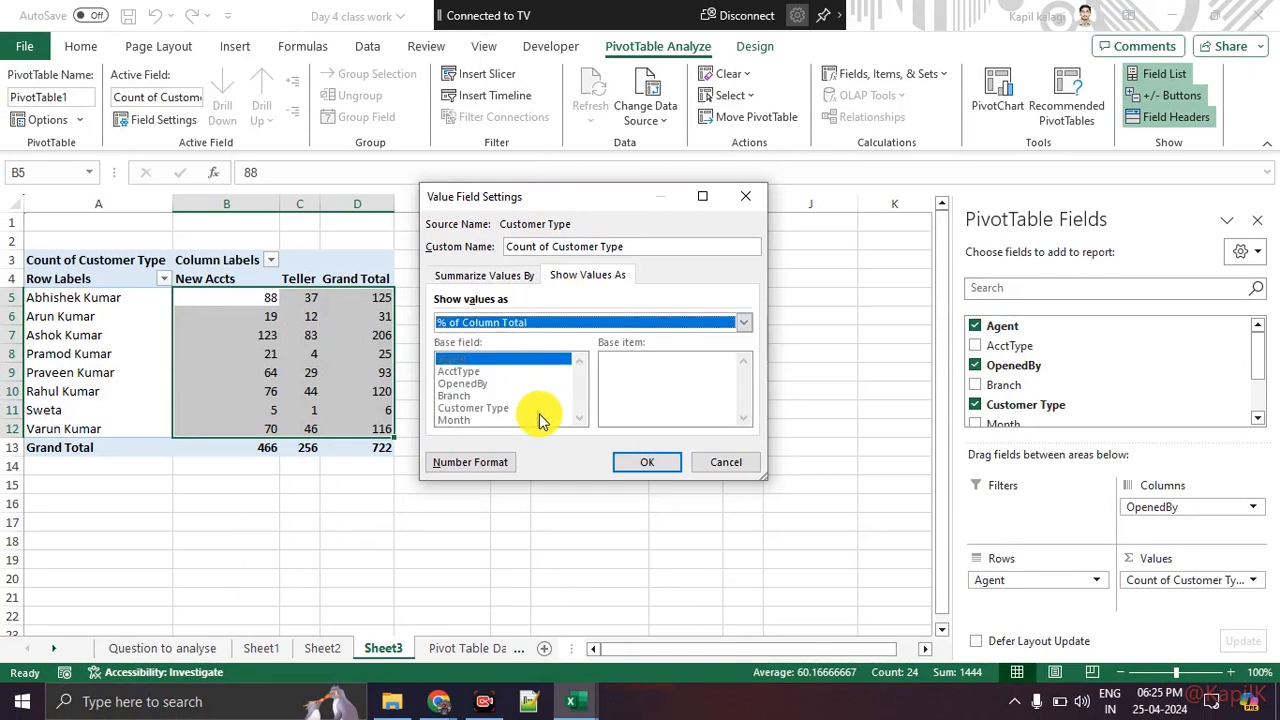
click(632, 470)
click(455, 578)
click(234, 449)
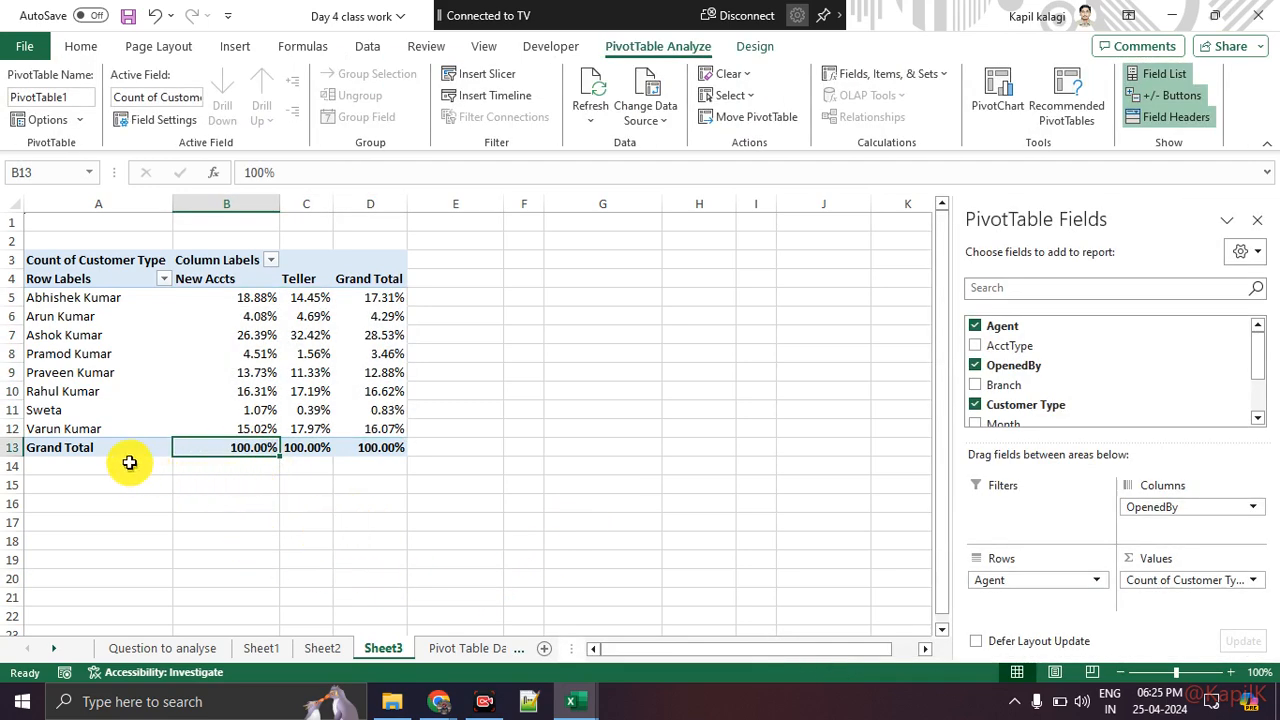
Step: Examine each agent's new-account and teller percentages in the PivotTable
click(105, 300)
drag(105, 300, 89, 391)
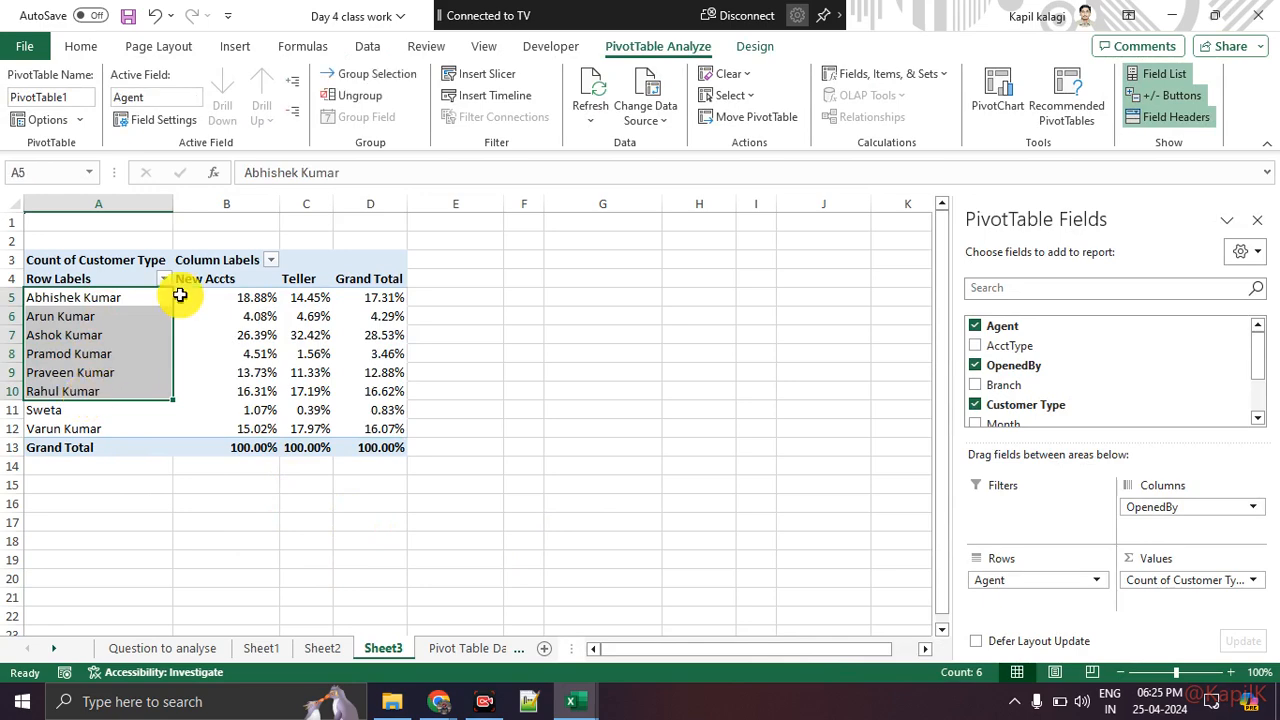
drag(205, 297, 214, 401)
click(214, 500)
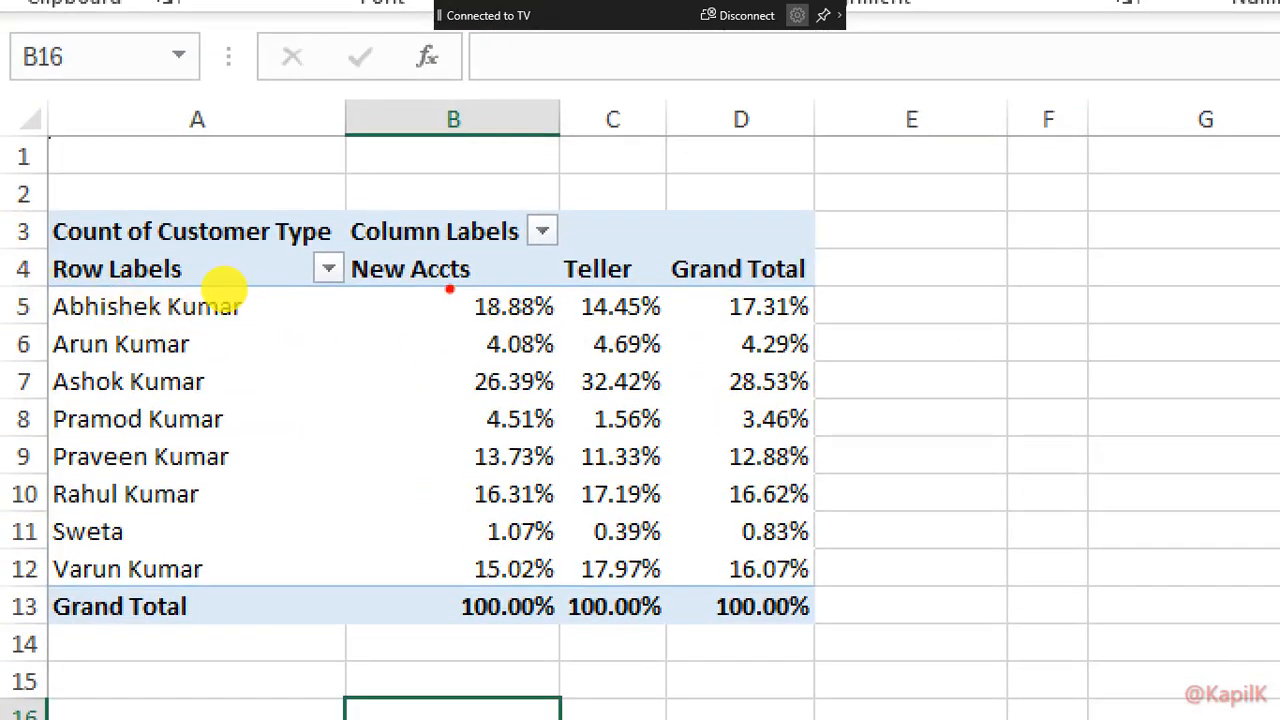
mouse_move(237, 380)
mouse_down()
mouse_move(451, 376)
mouse_move(418, 395)
mouse_up()
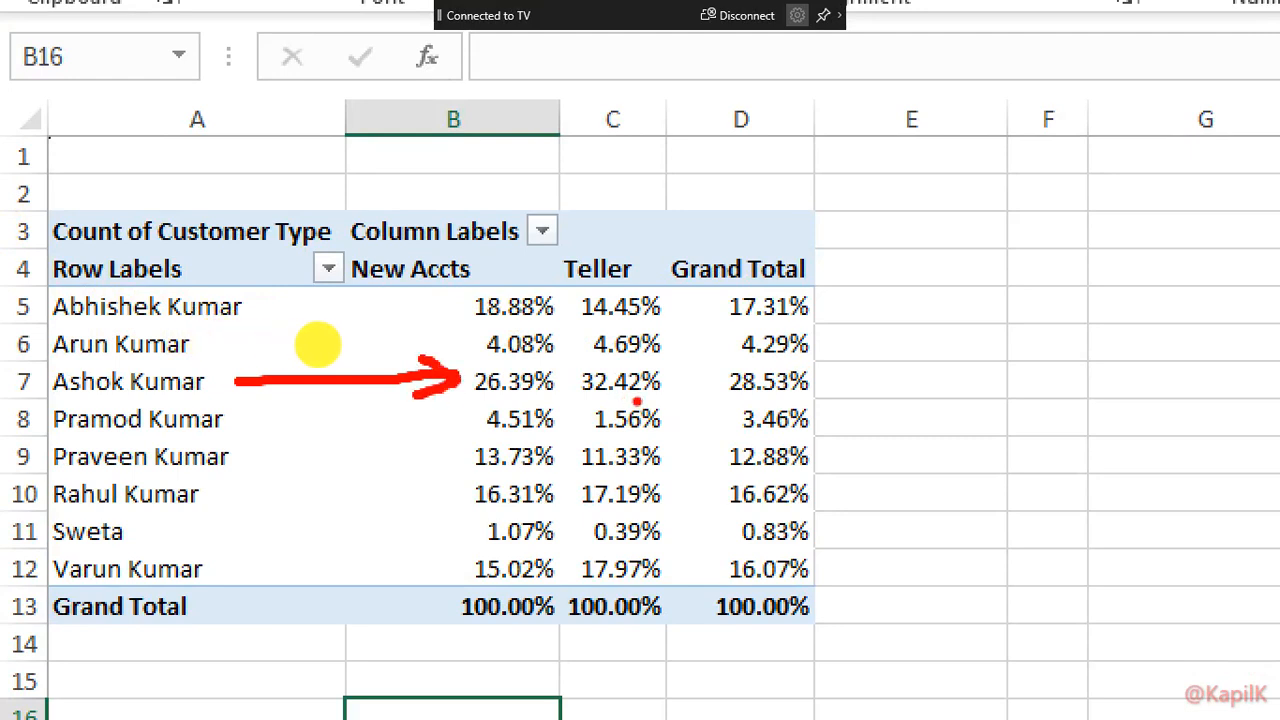
mouse_move(652, 376)
mouse_down()
mouse_move(566, 366)
mouse_move(672, 376)
mouse_up()
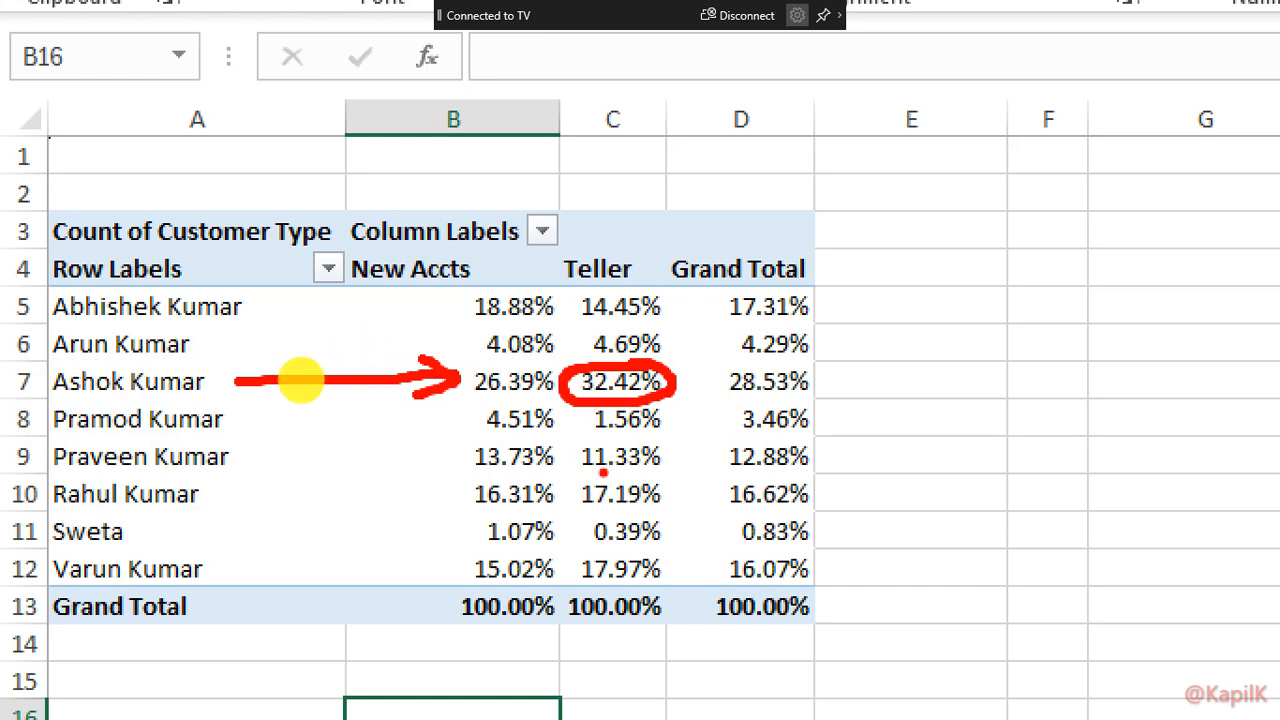
drag(582, 468, 664, 460)
drag(578, 510, 666, 506)
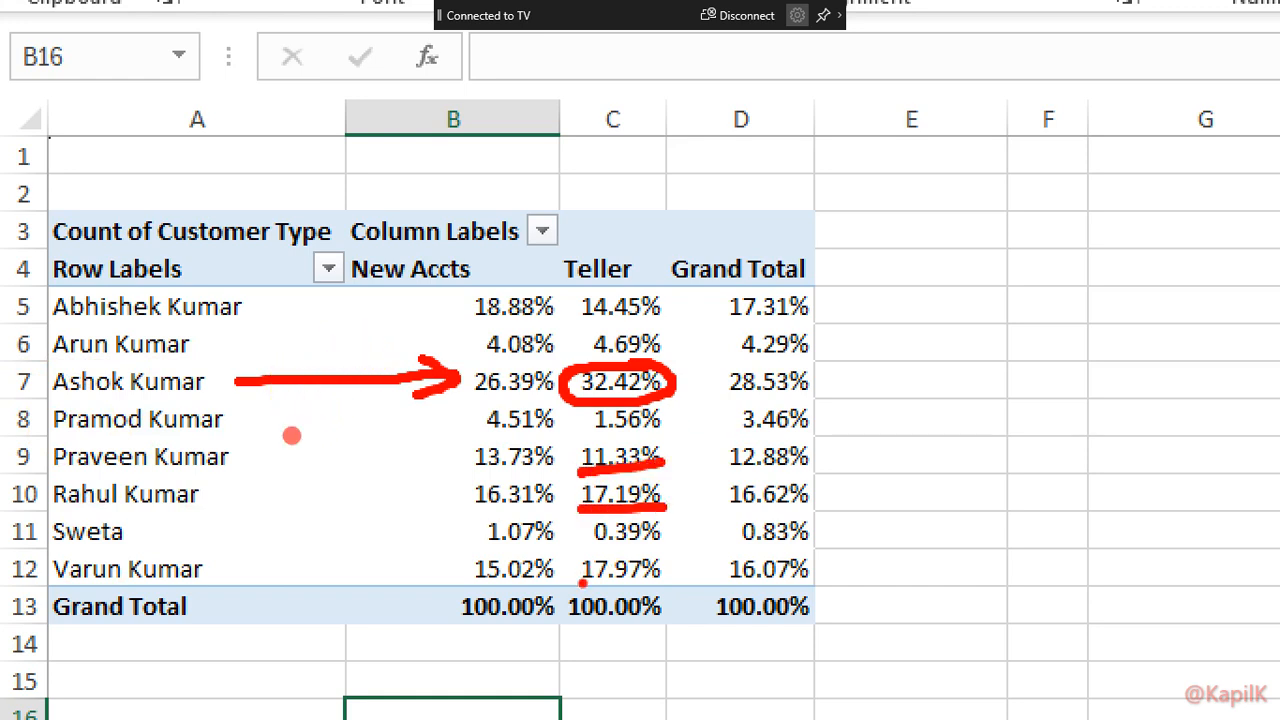
drag(582, 584, 674, 592)
drag(584, 318, 675, 321)
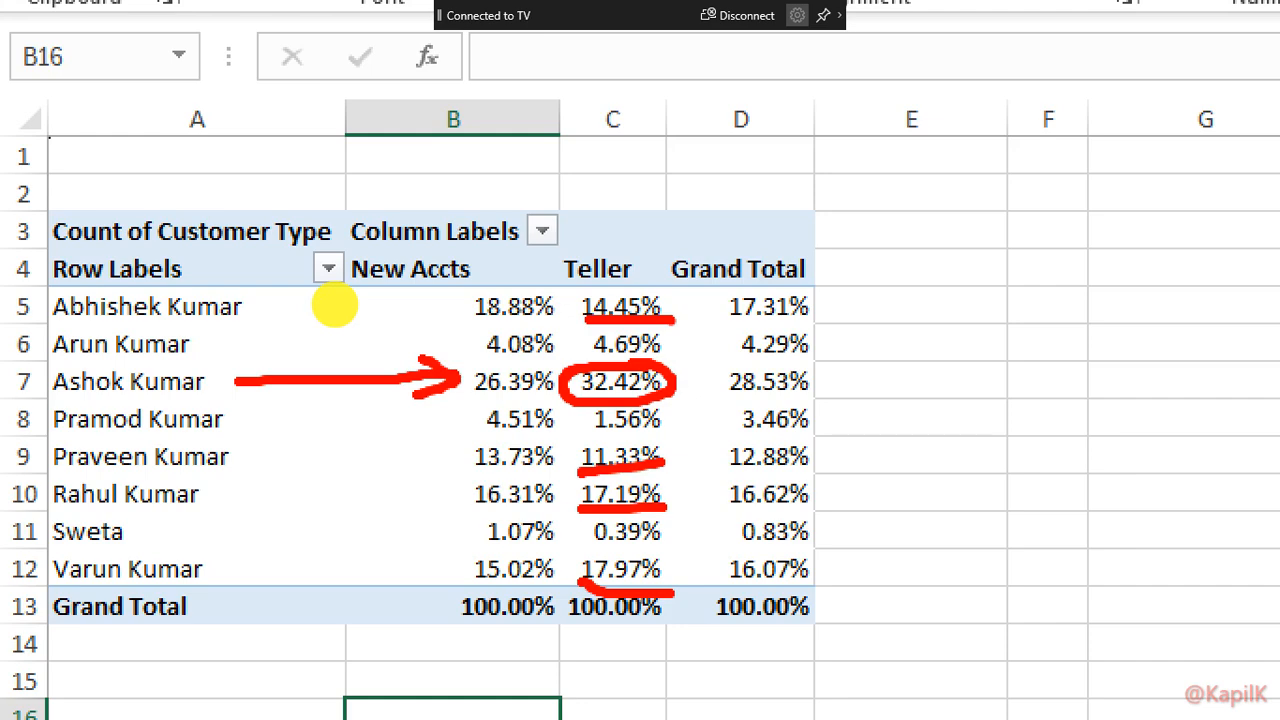
key(Escape)
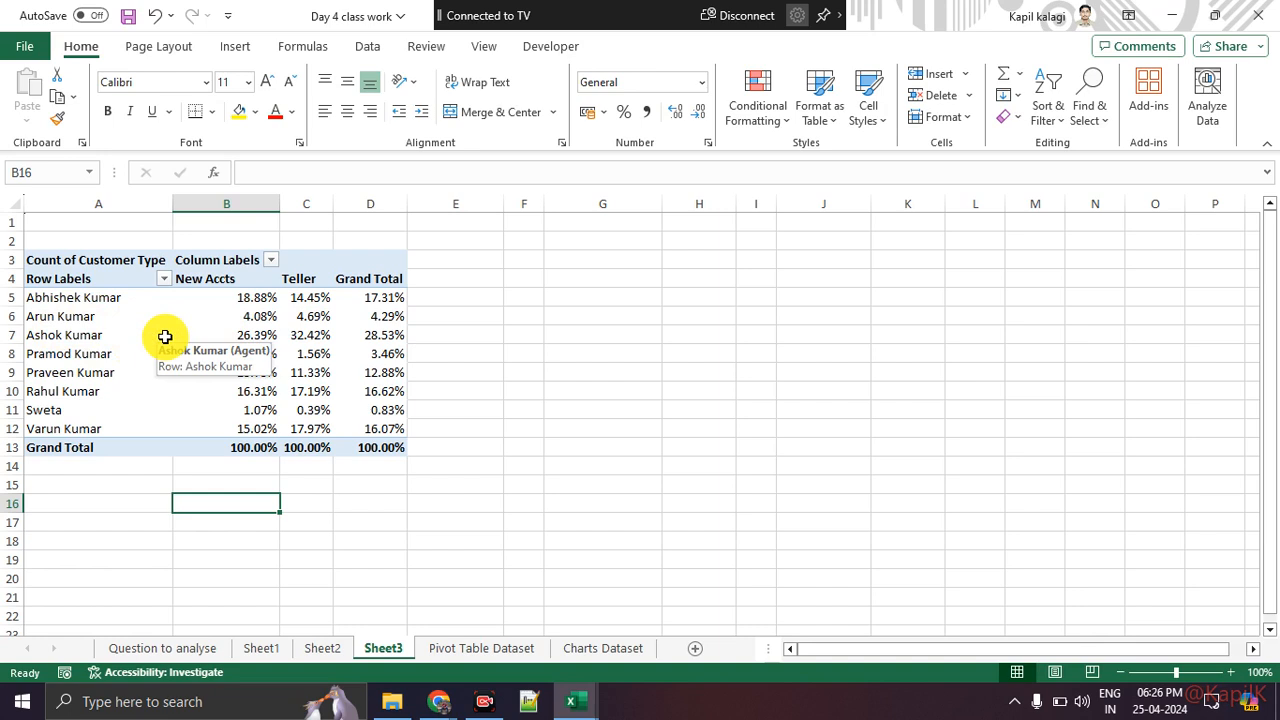
click(94, 335)
drag(190, 334, 285, 335)
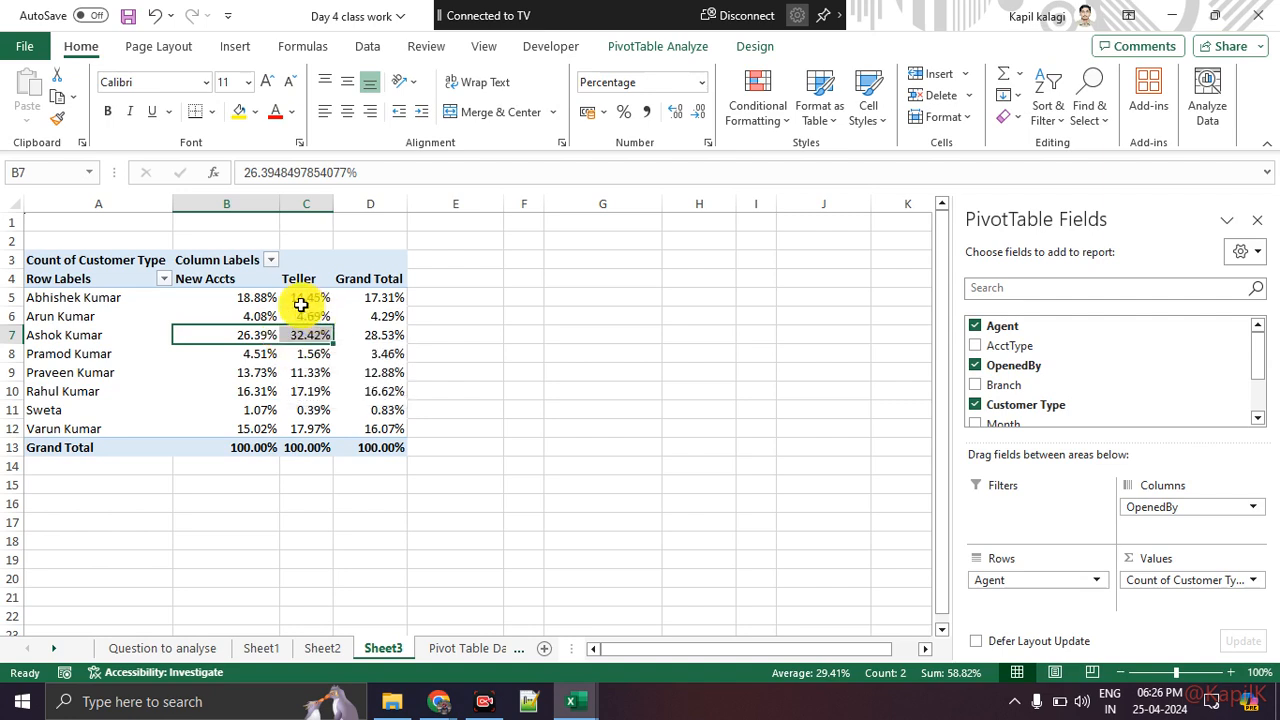
click(626, 400)
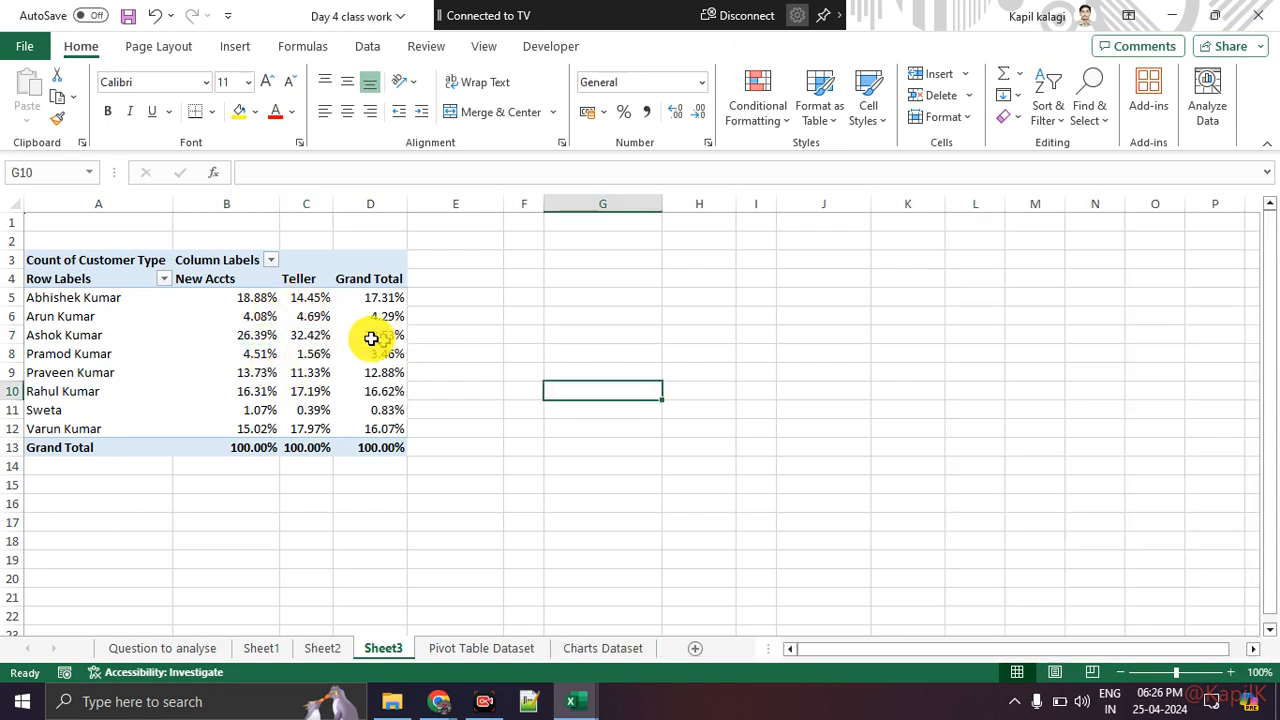
drag(249, 333, 290, 333)
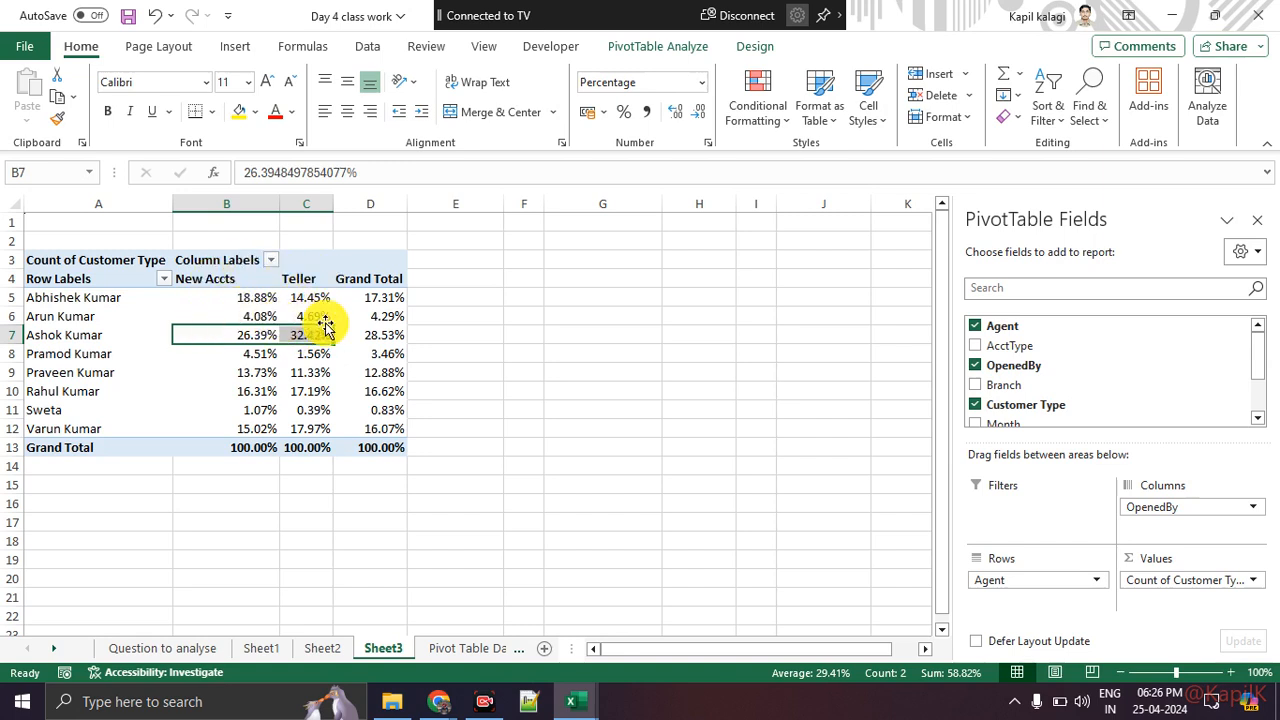
mouse_move(323, 316)
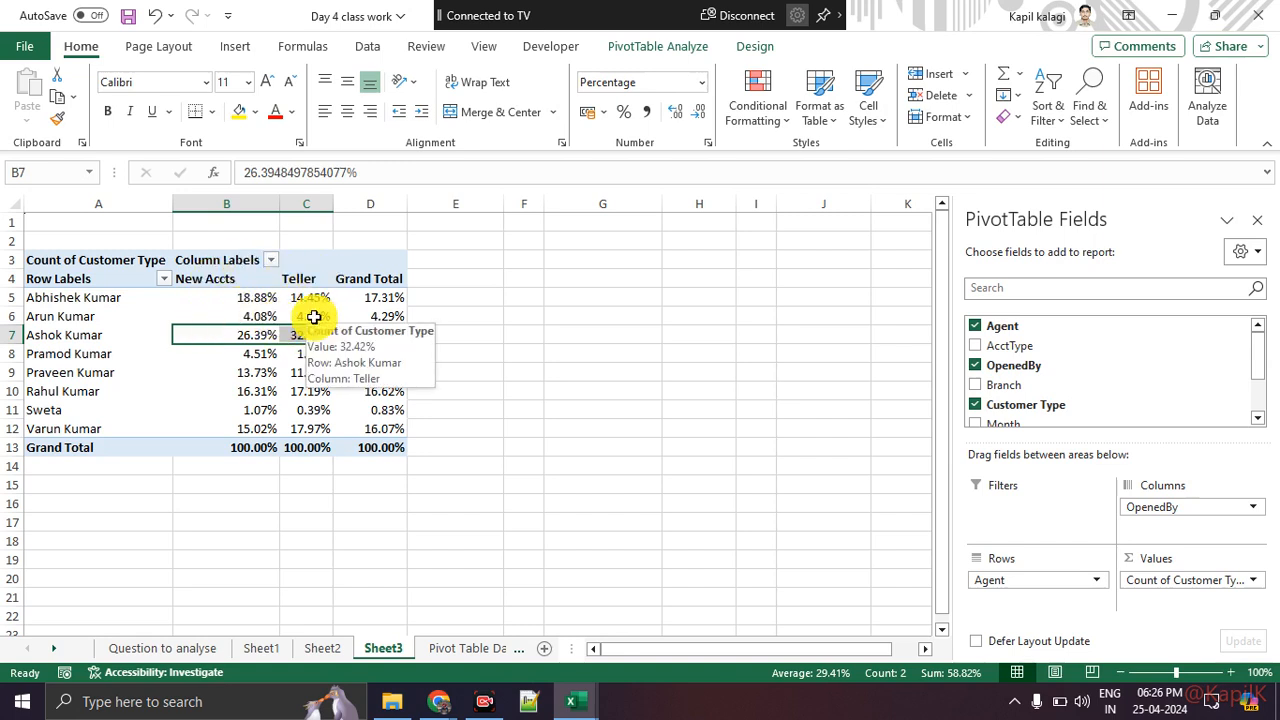
click(585, 368)
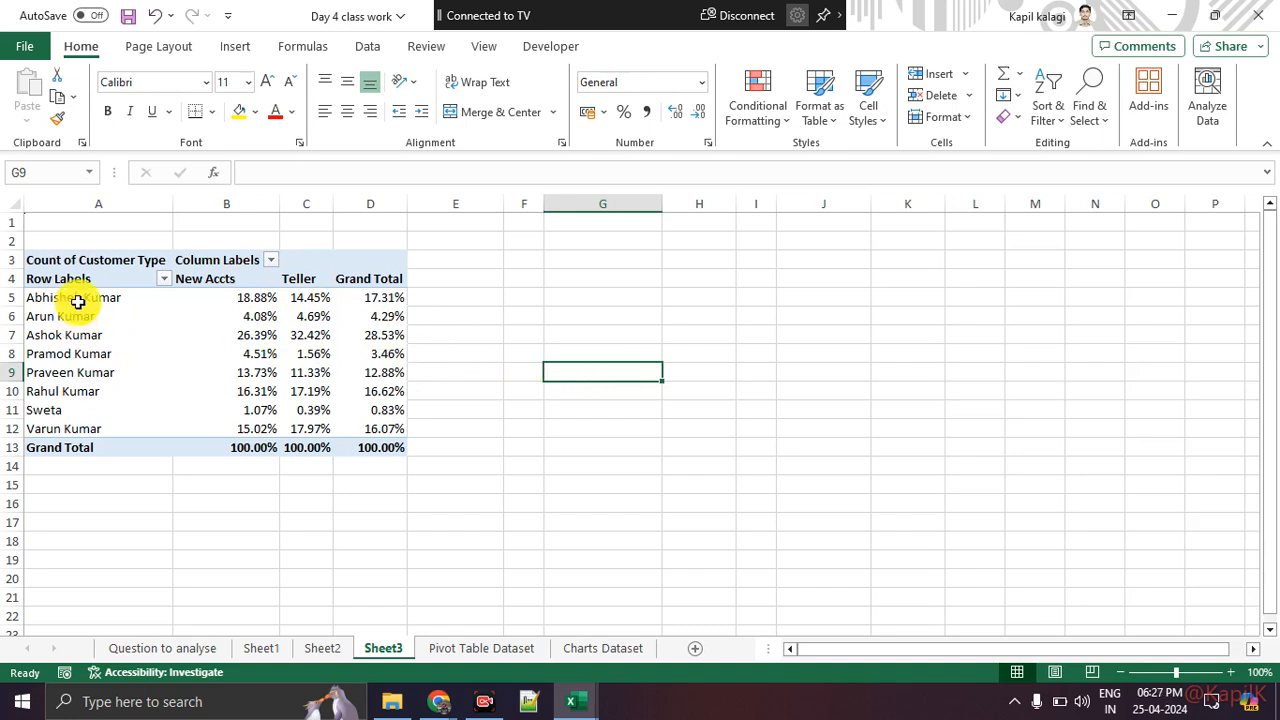
Step: Group the first three agents in the PivotTable row labels together
drag(79, 299, 77, 423)
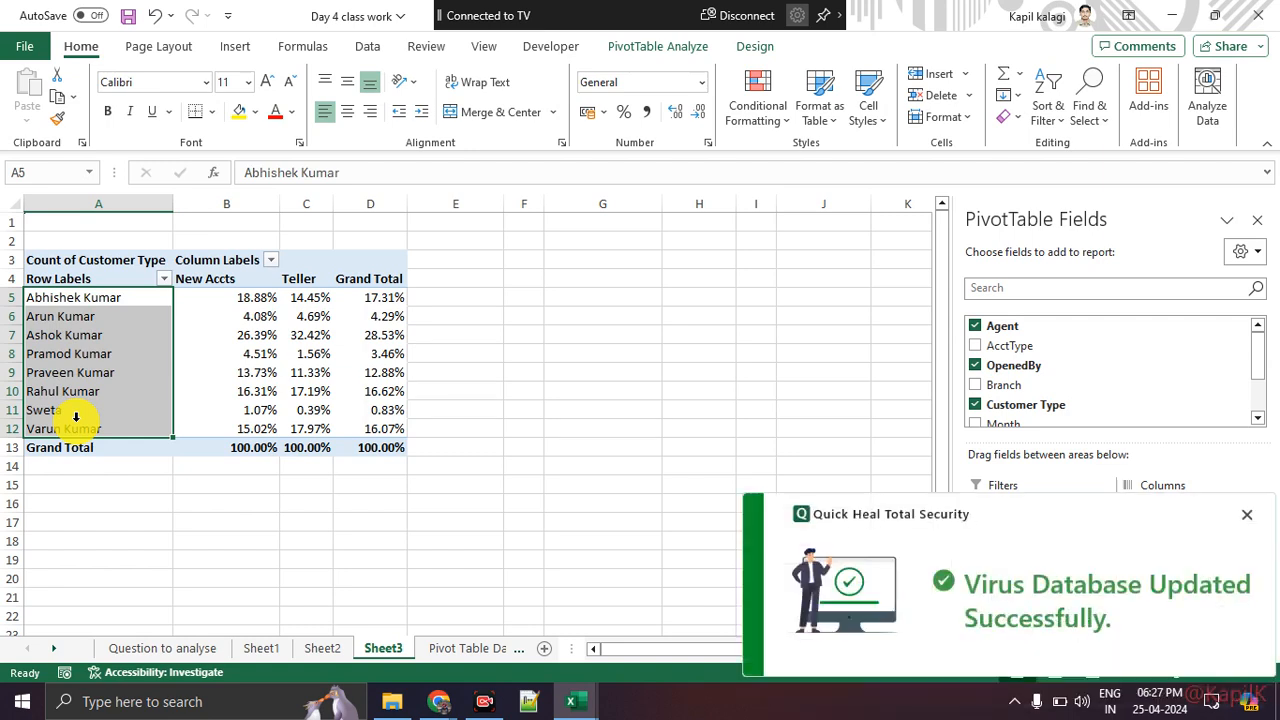
click(1243, 517)
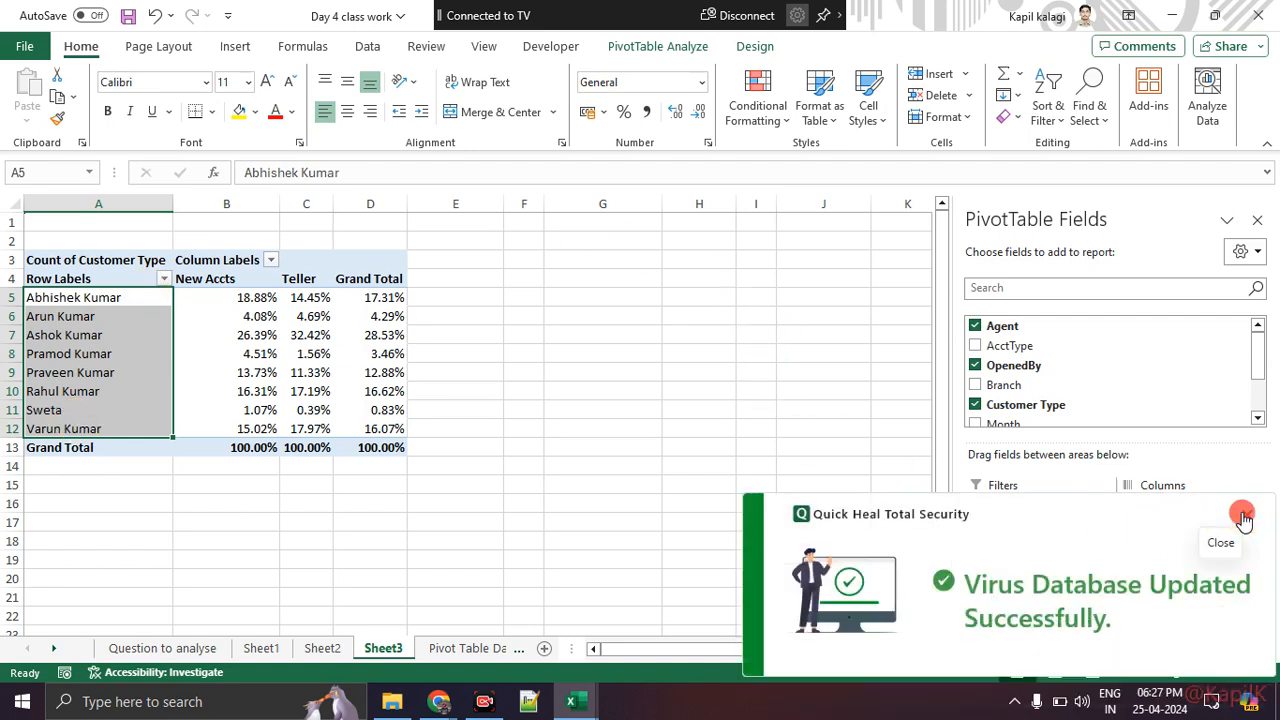
click(186, 336)
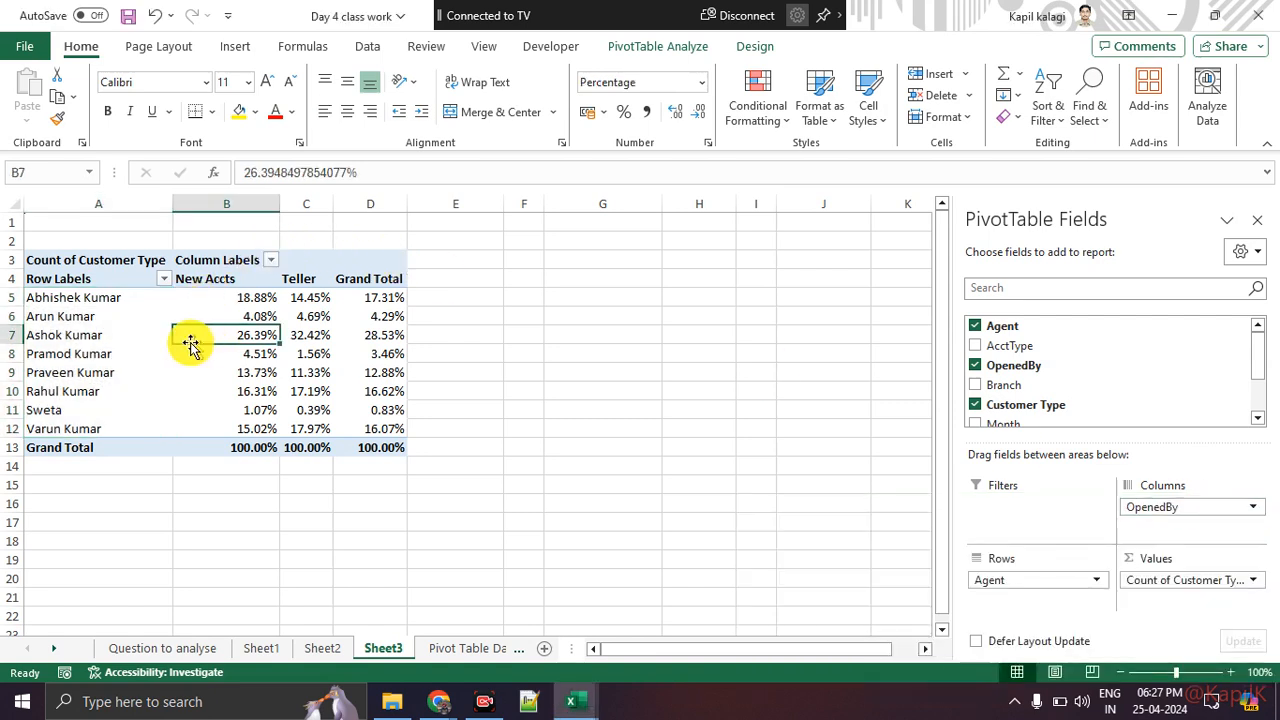
click(79, 297)
drag(79, 297, 92, 335)
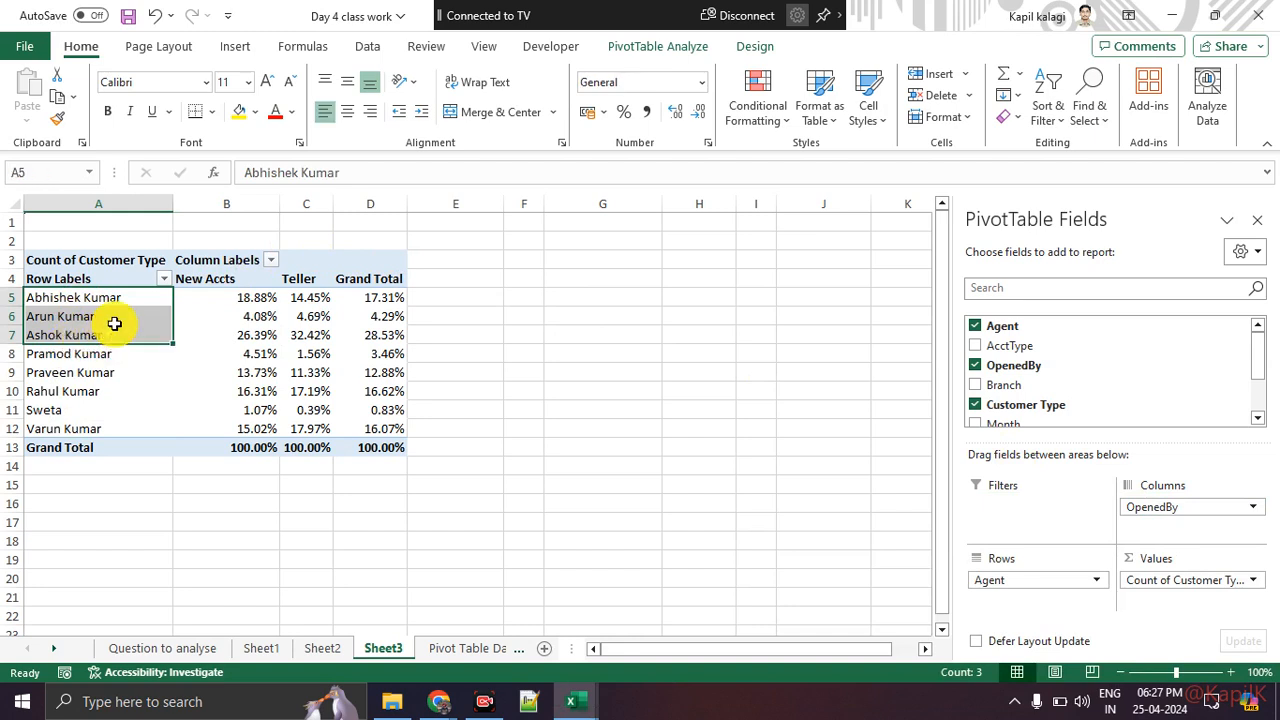
right_click(114, 329)
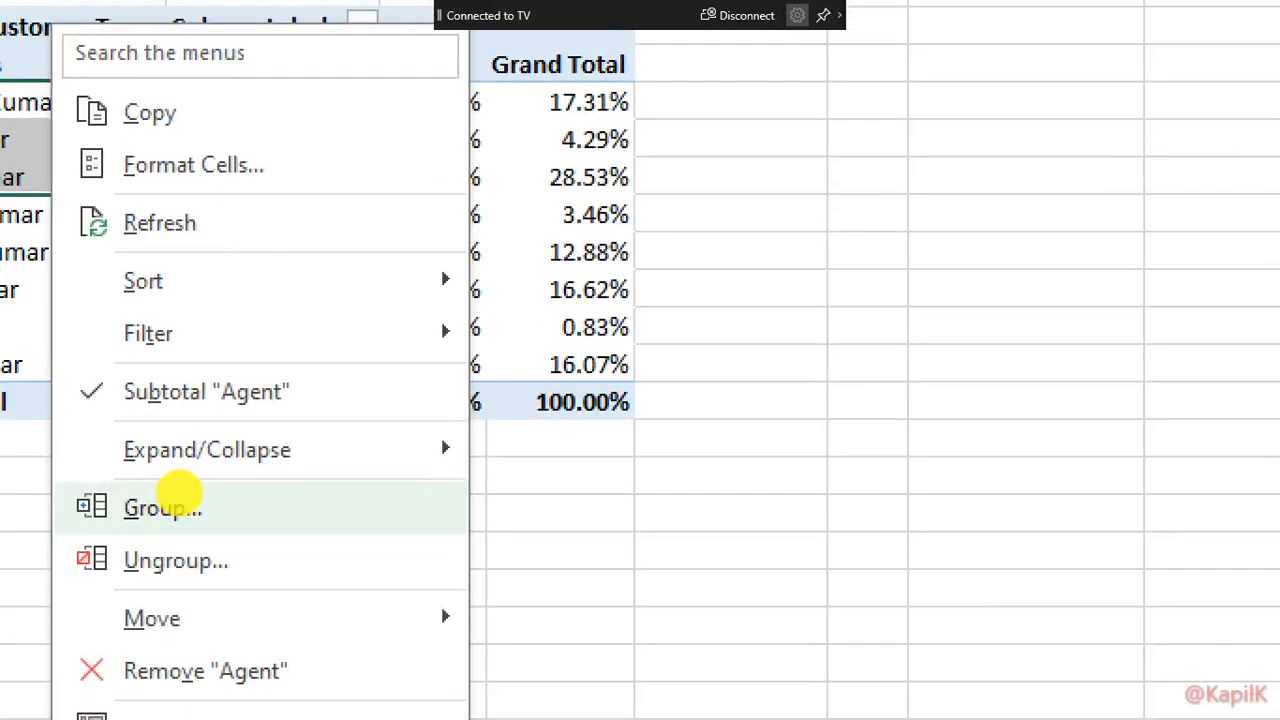
mouse_move(250, 497)
mouse_down()
mouse_move(55, 580)
mouse_move(172, 500)
mouse_up()
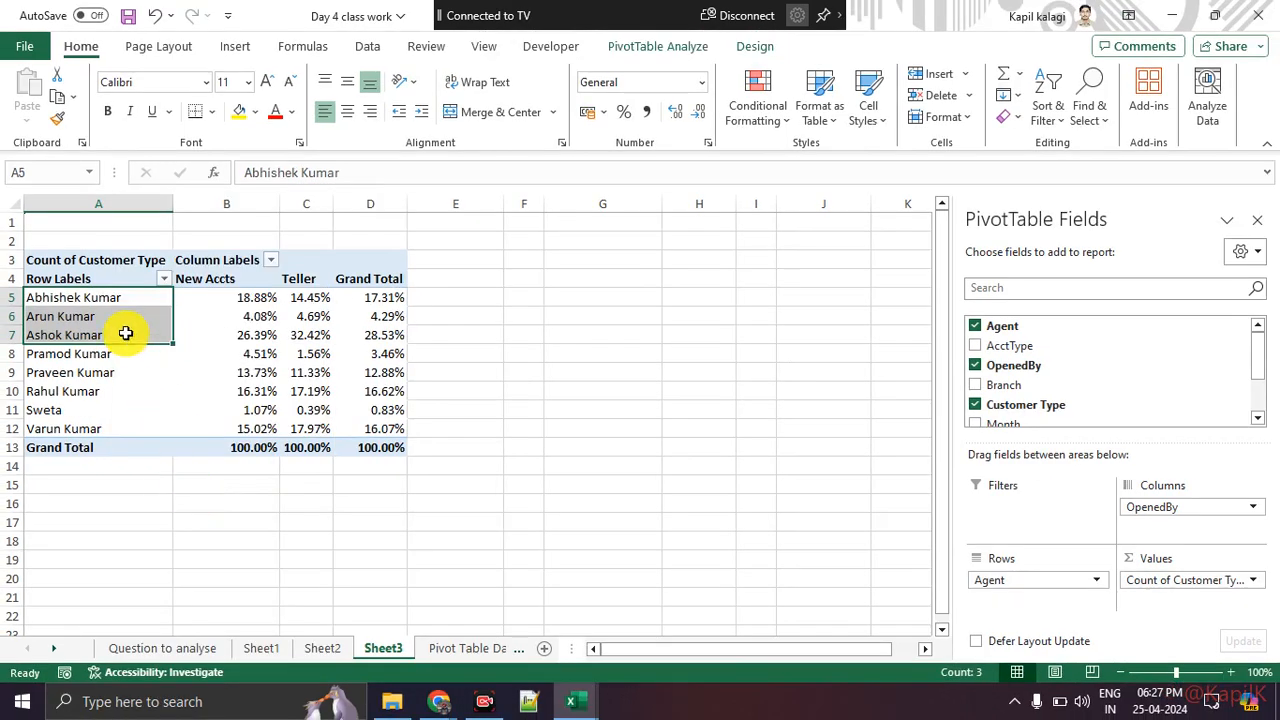
right_click(126, 309)
click(185, 497)
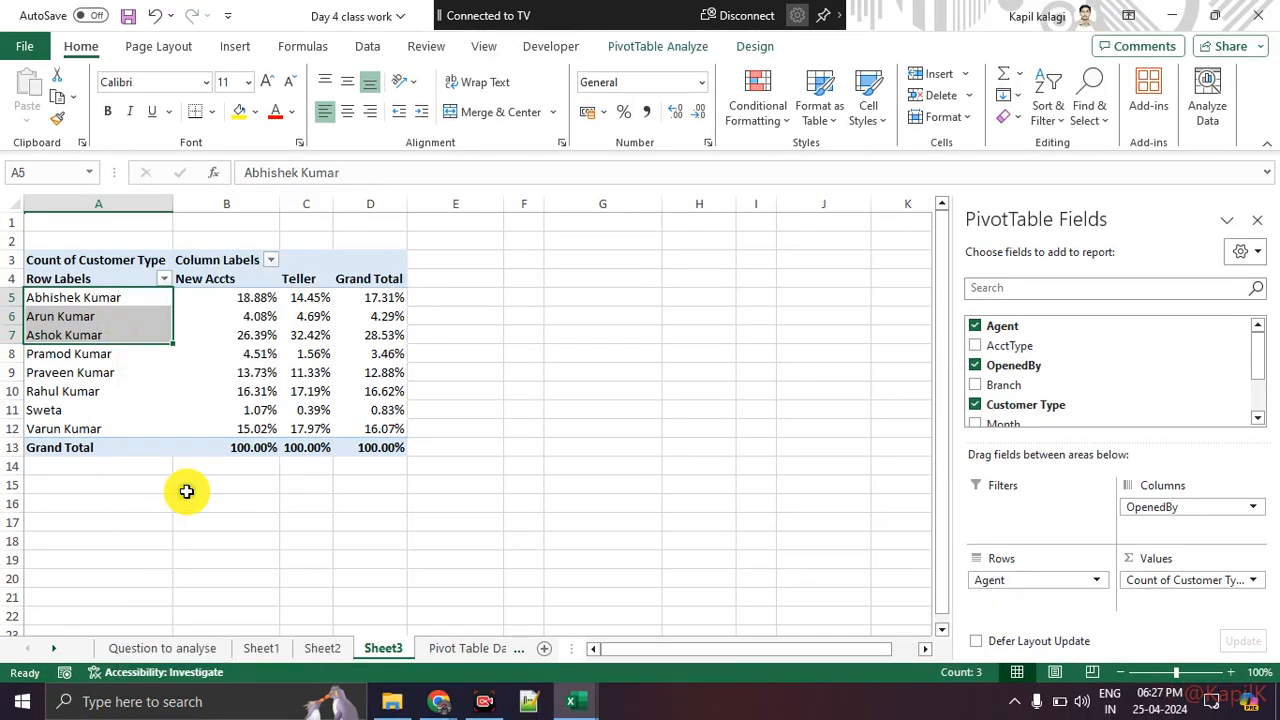
click(664, 410)
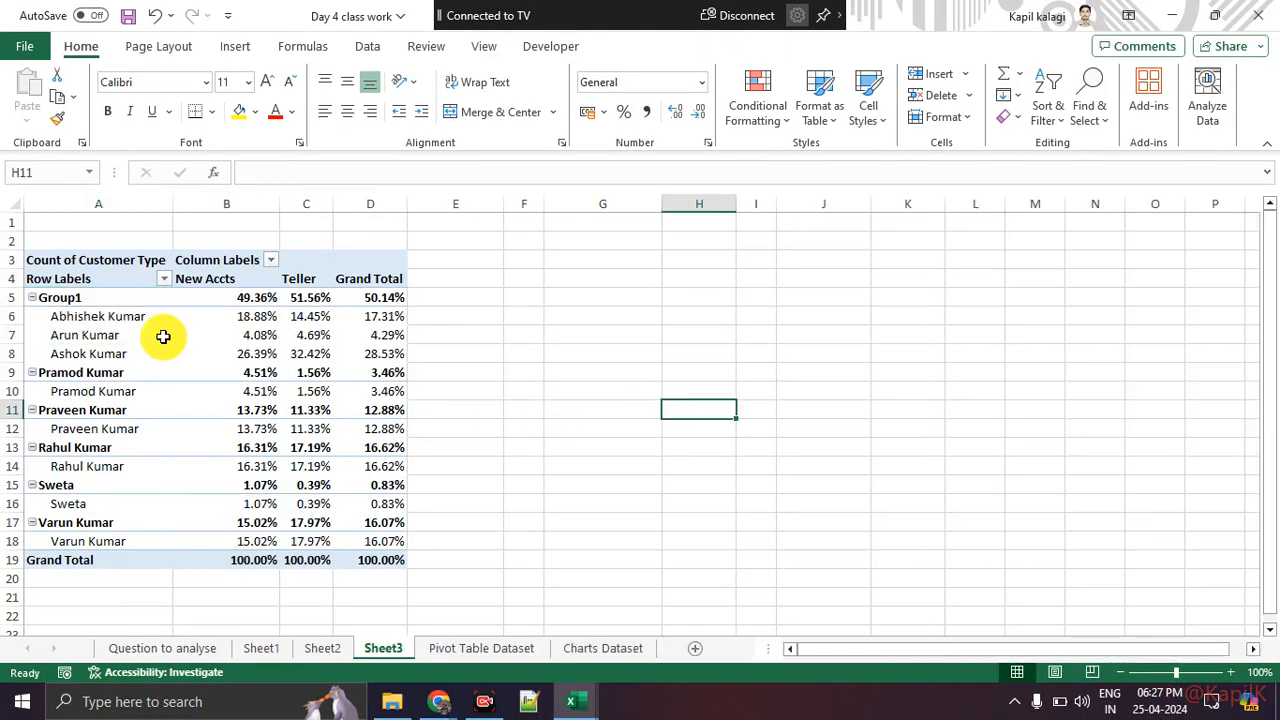
Step: Collapse and re-expand the Group1 heading in the PivotTable
click(85, 299)
double_click(85, 299)
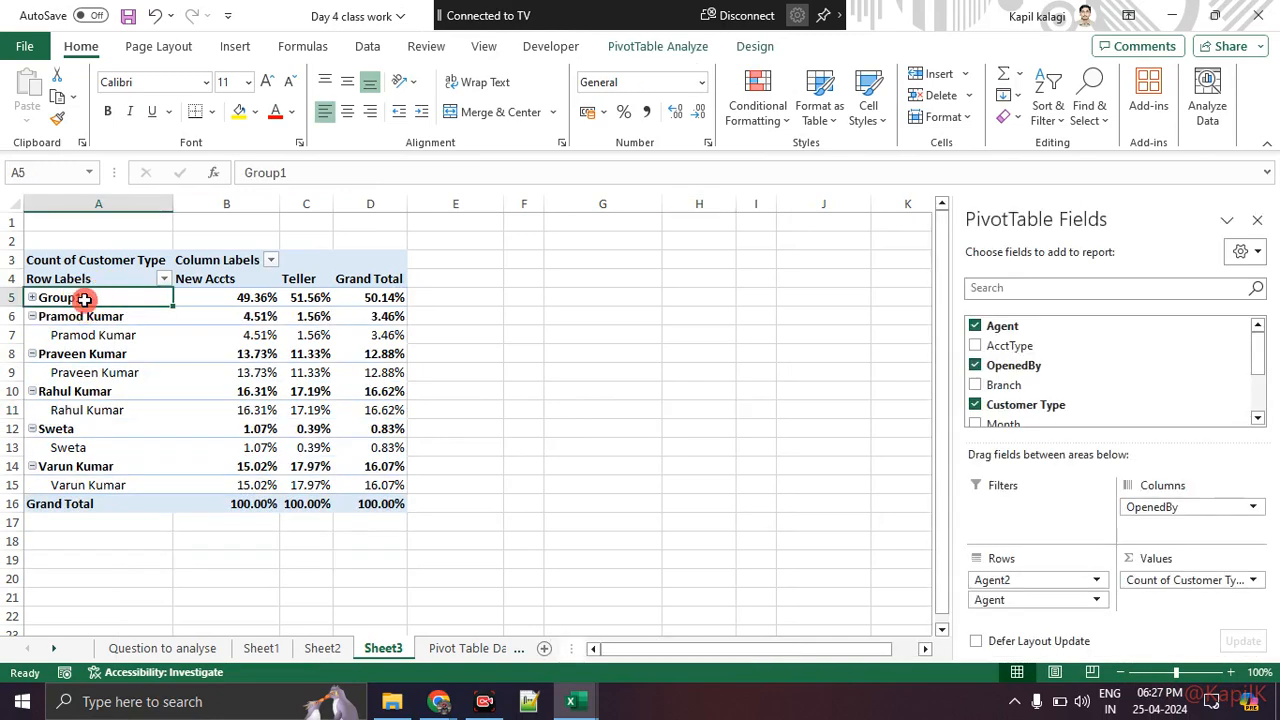
click(31, 298)
click(310, 171)
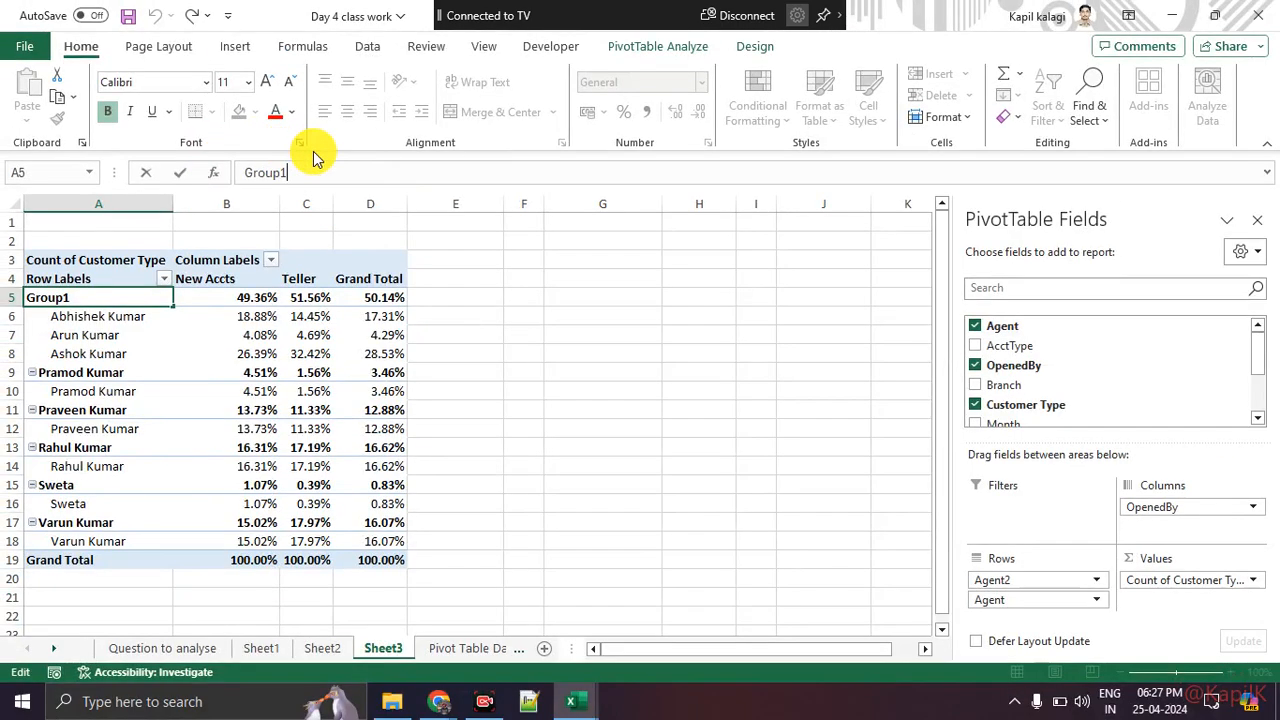
drag(300, 172, 229, 170)
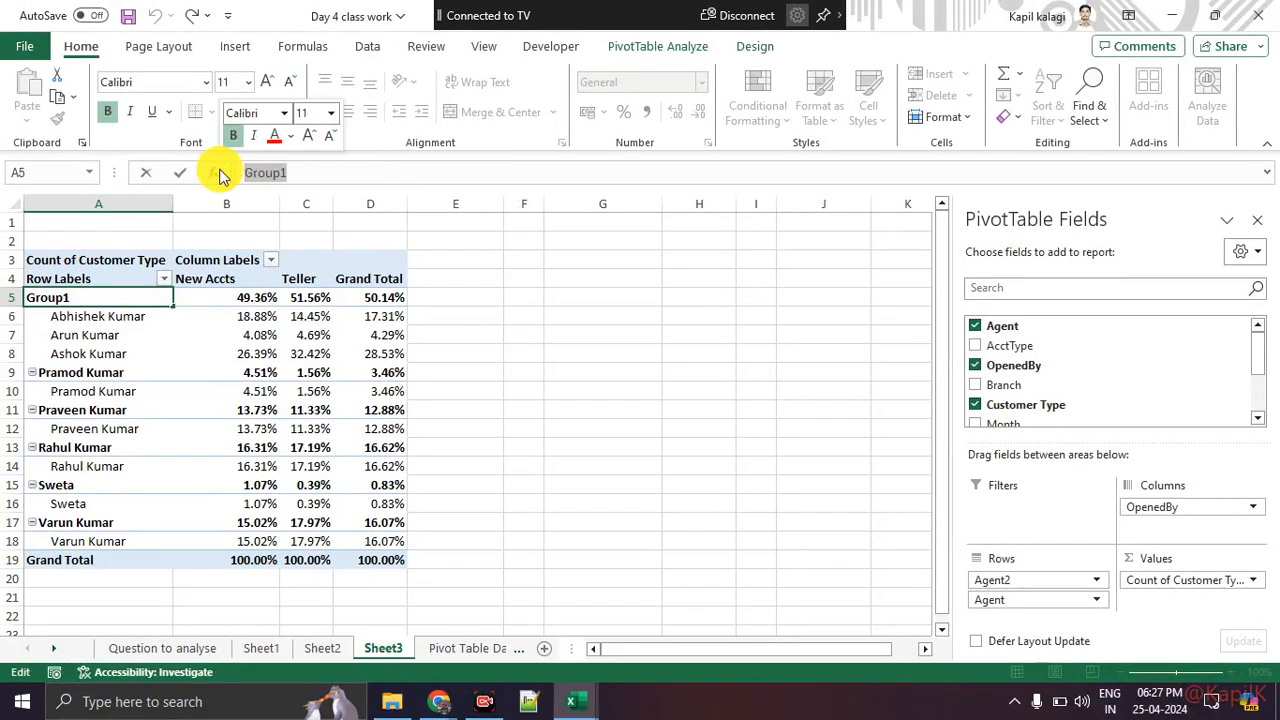
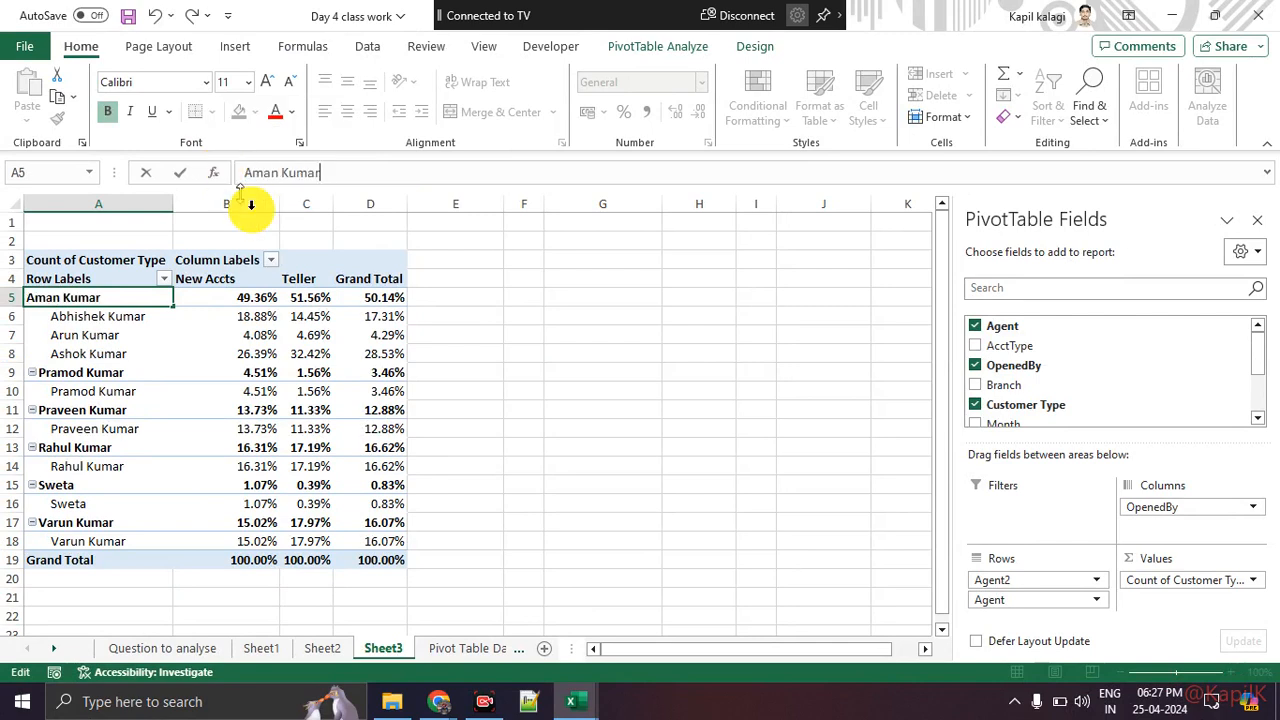
click(690, 502)
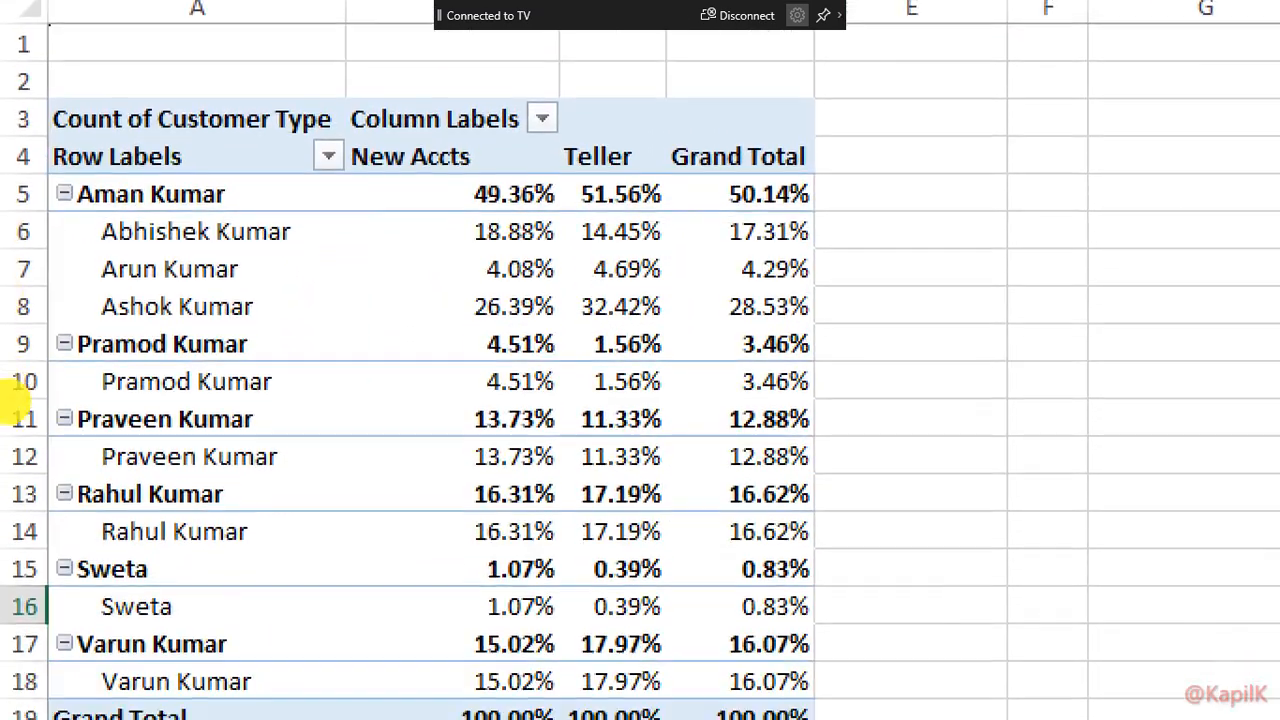
drag(52, 214, 170, 213)
mouse_move(278, 200)
mouse_down()
mouse_move(436, 199)
mouse_move(412, 222)
mouse_up()
mouse_move(302, 212)
mouse_down()
mouse_move(330, 222)
mouse_move(292, 314)
mouse_up()
drag(366, 262, 436, 262)
click(466, 305)
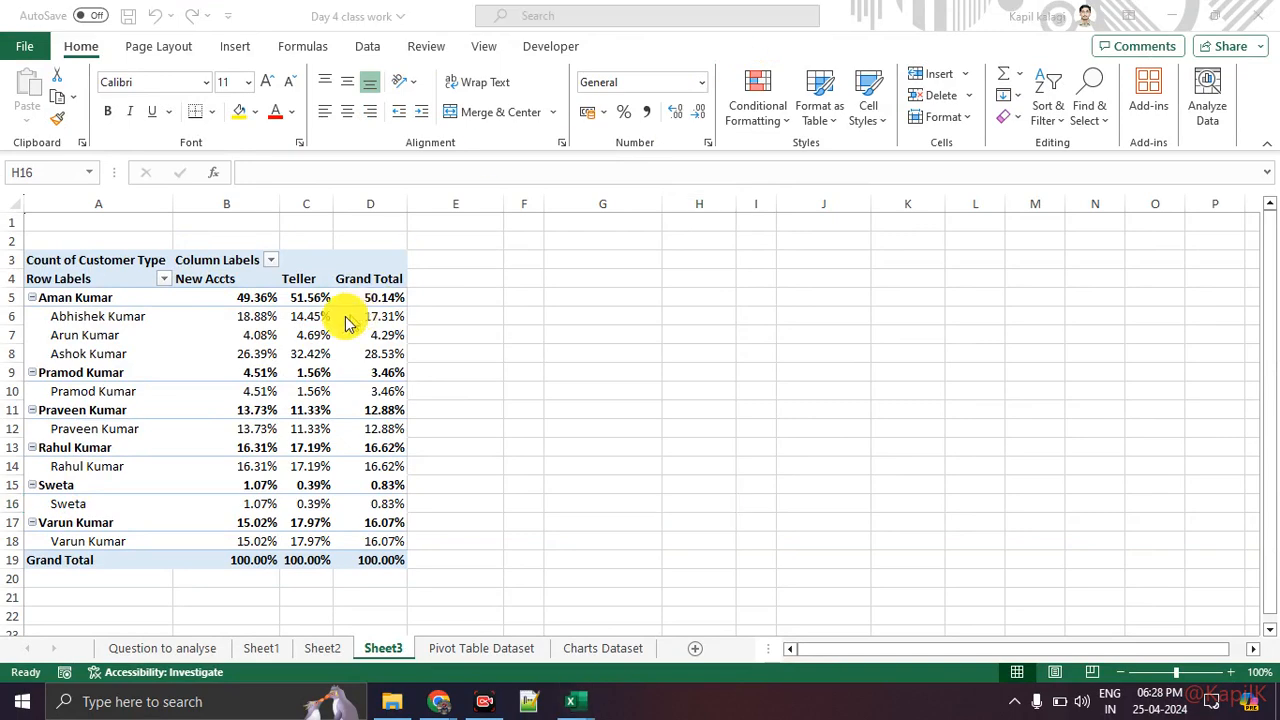
click(160, 350)
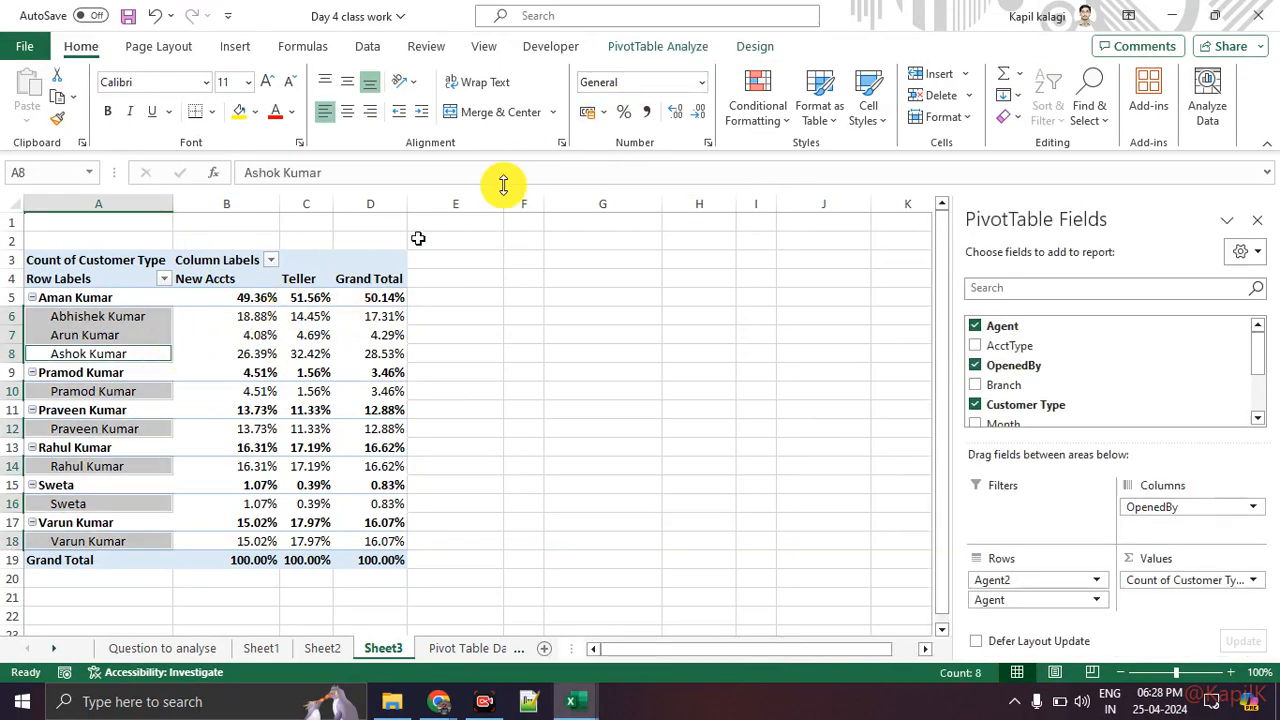
key(ctrl+1)
click(651, 37)
drag(587, 57, 778, 61)
key(Escape)
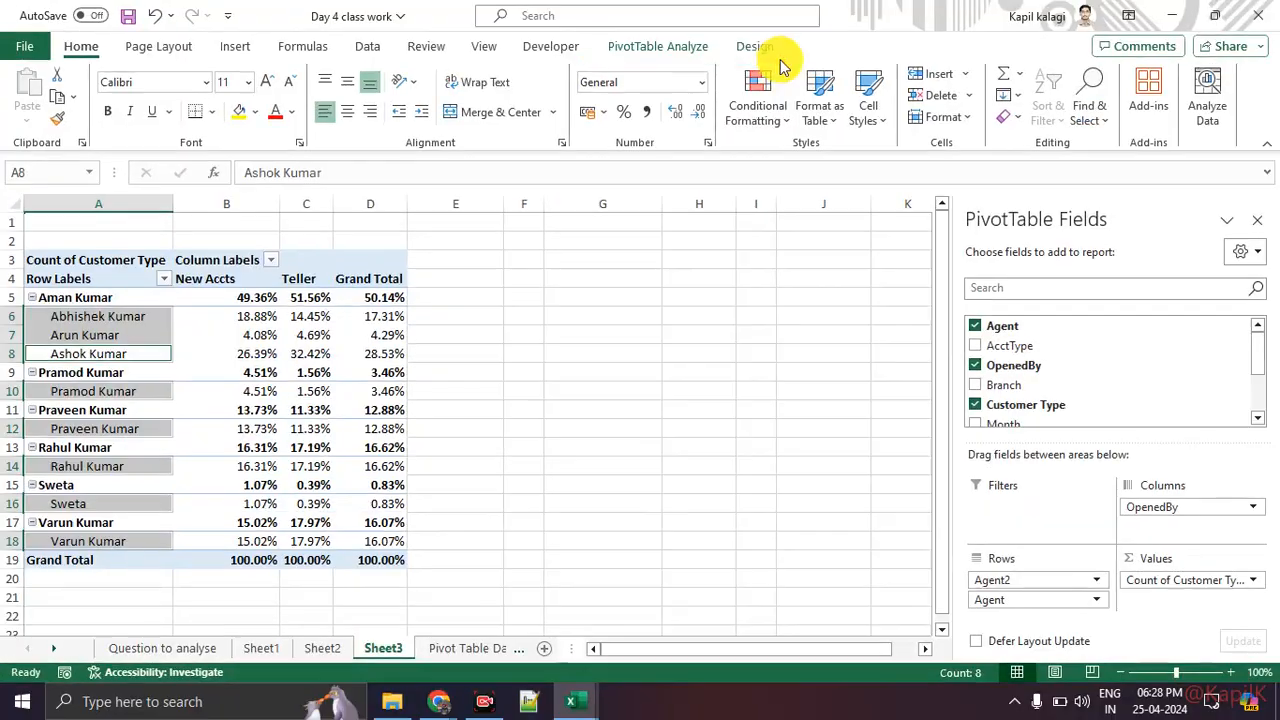
Step: Apply a yellow Medium PivotTable style from the full style gallery to the PivotTable
click(754, 50)
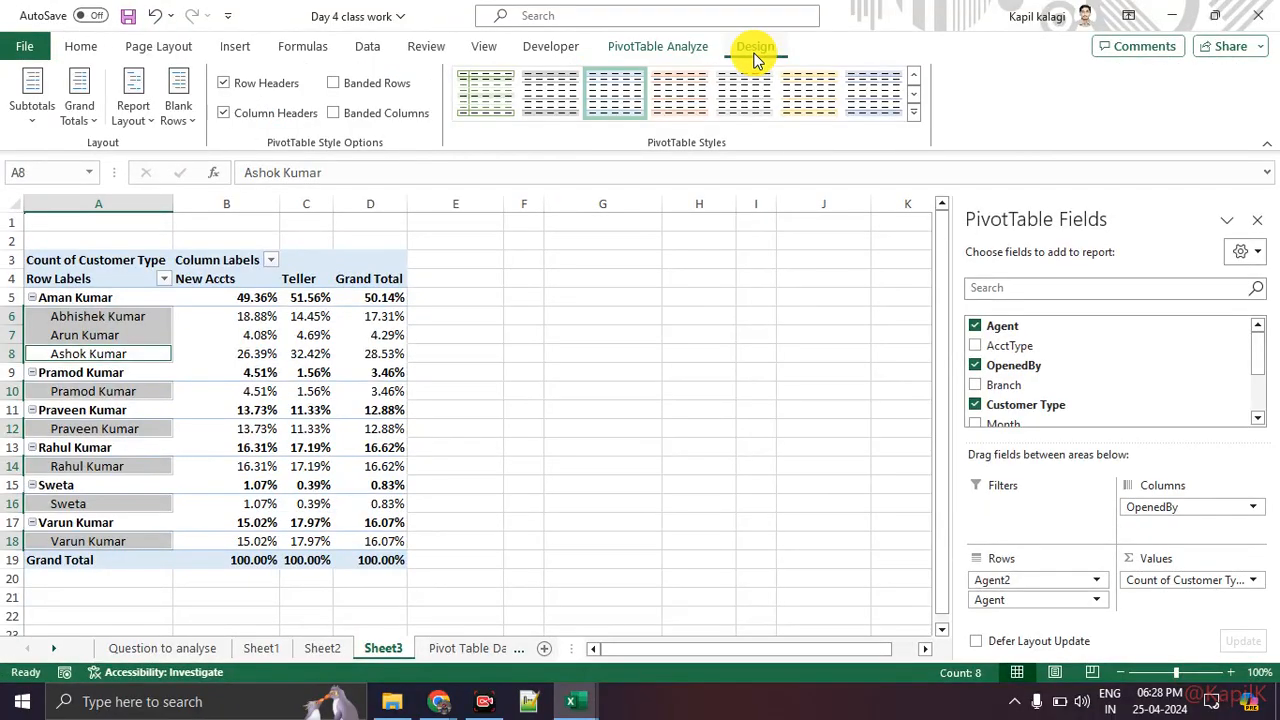
key(ctrl+1)
click(754, 51)
mouse_move(724, 64)
mouse_down()
mouse_move(737, 63)
mouse_move(729, 37)
mouse_up()
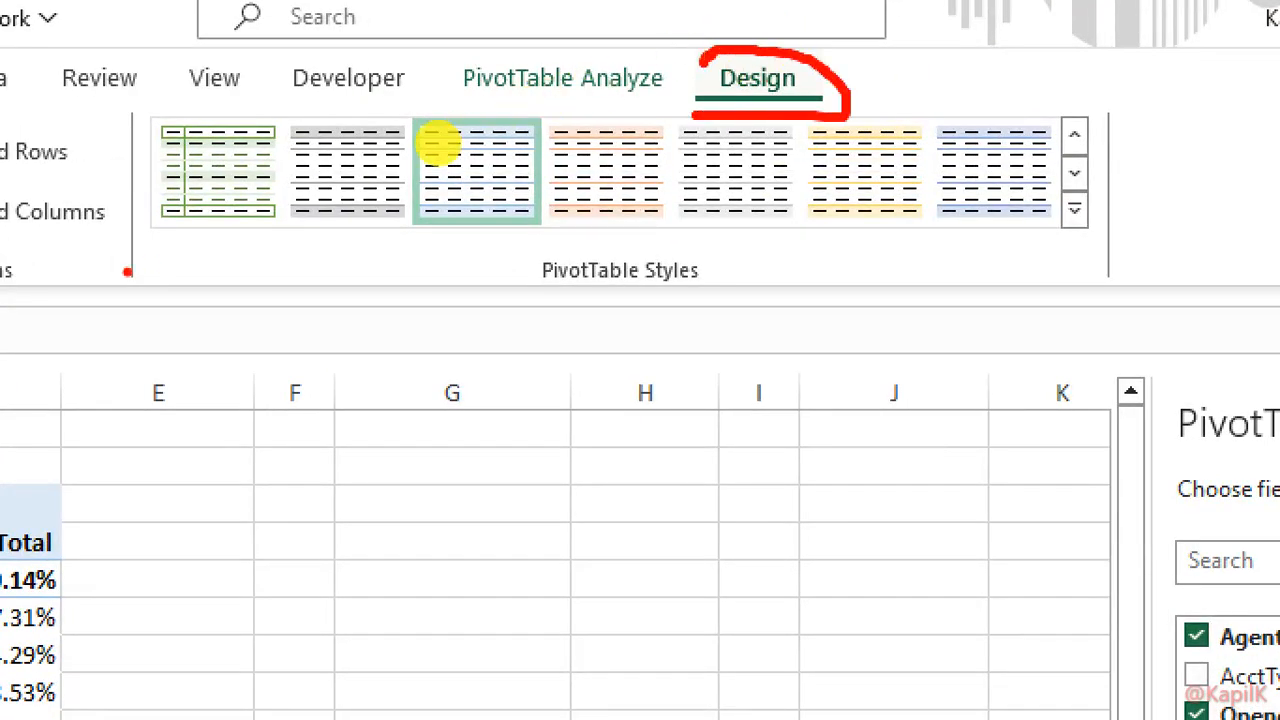
drag(480, 131, 886, 120)
key(Escape)
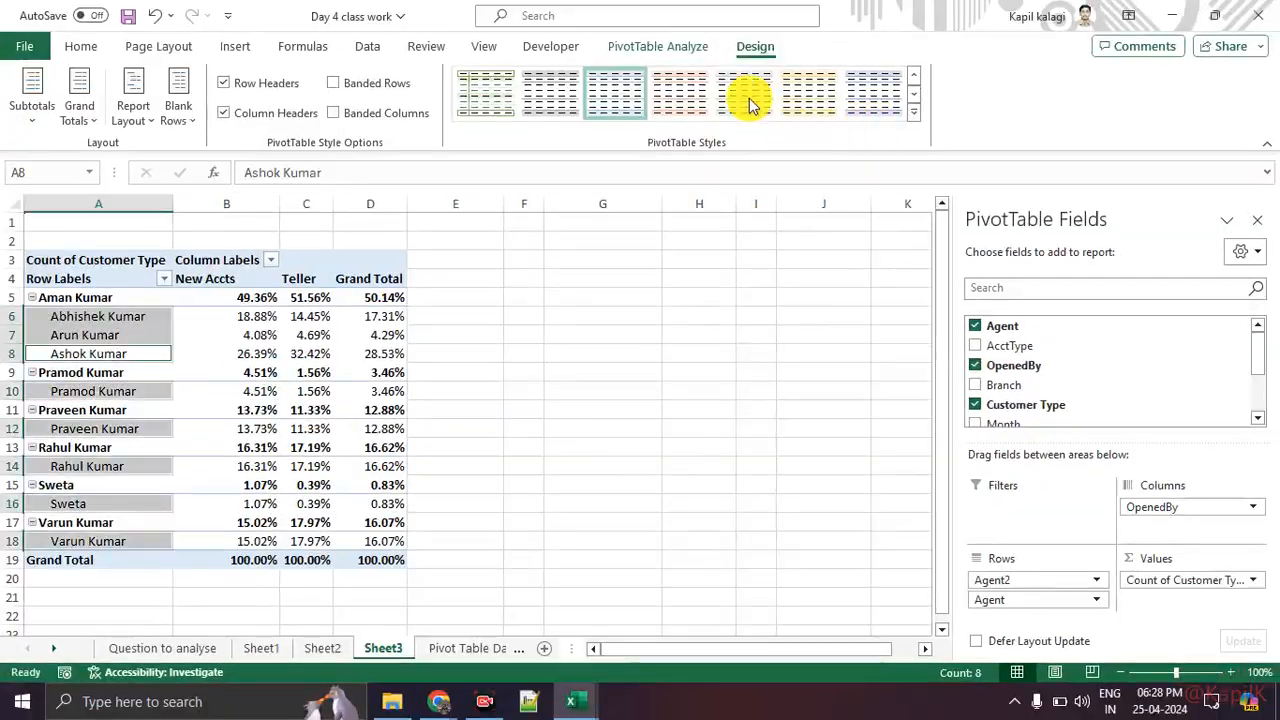
click(456, 354)
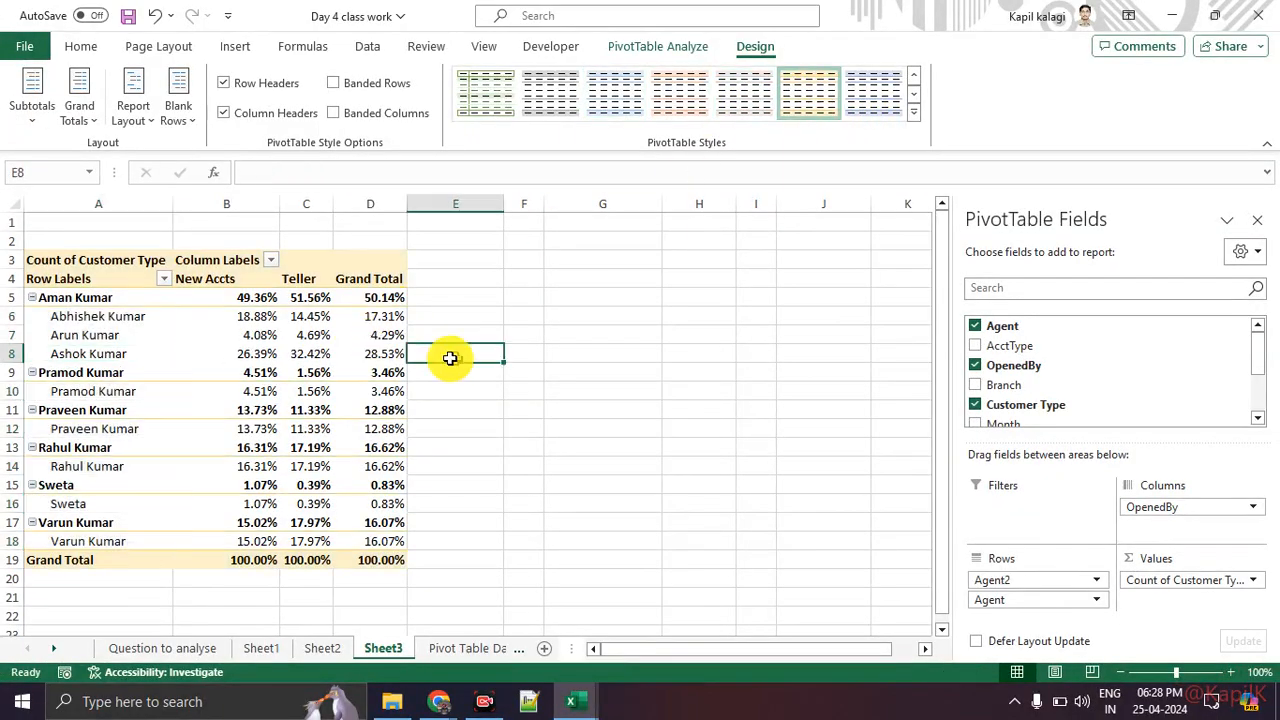
click(318, 334)
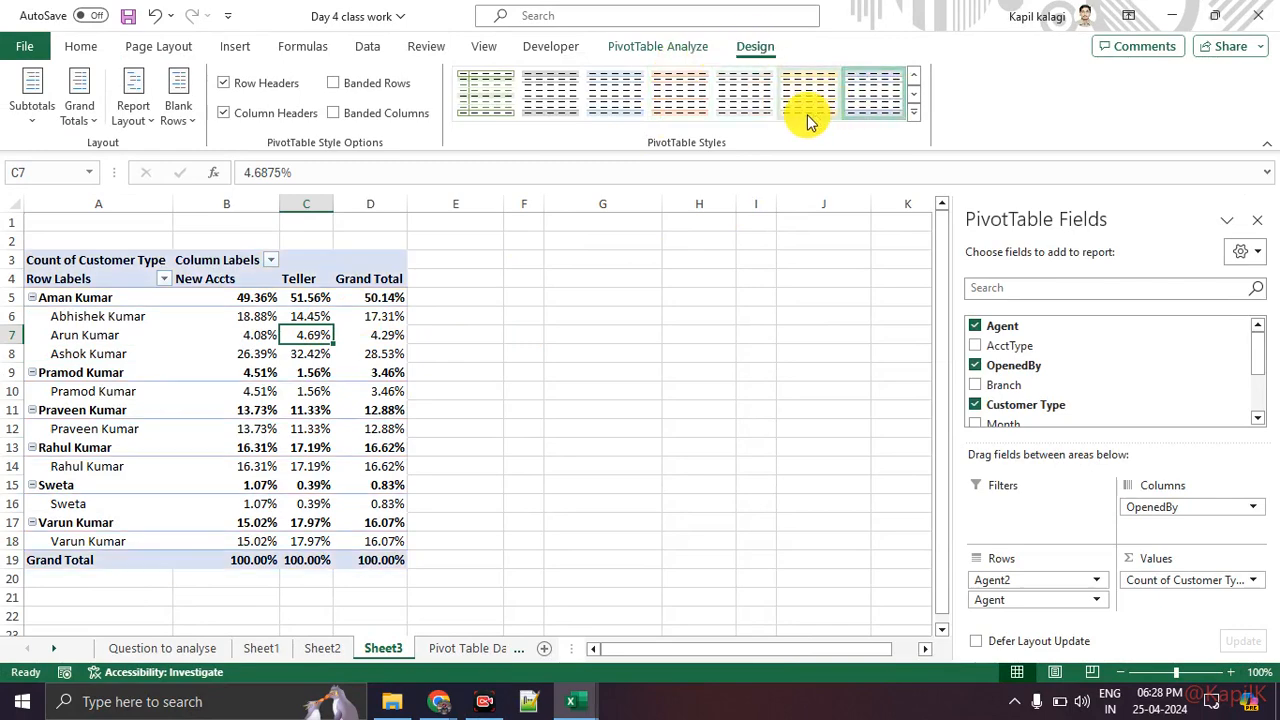
click(486, 97)
click(913, 118)
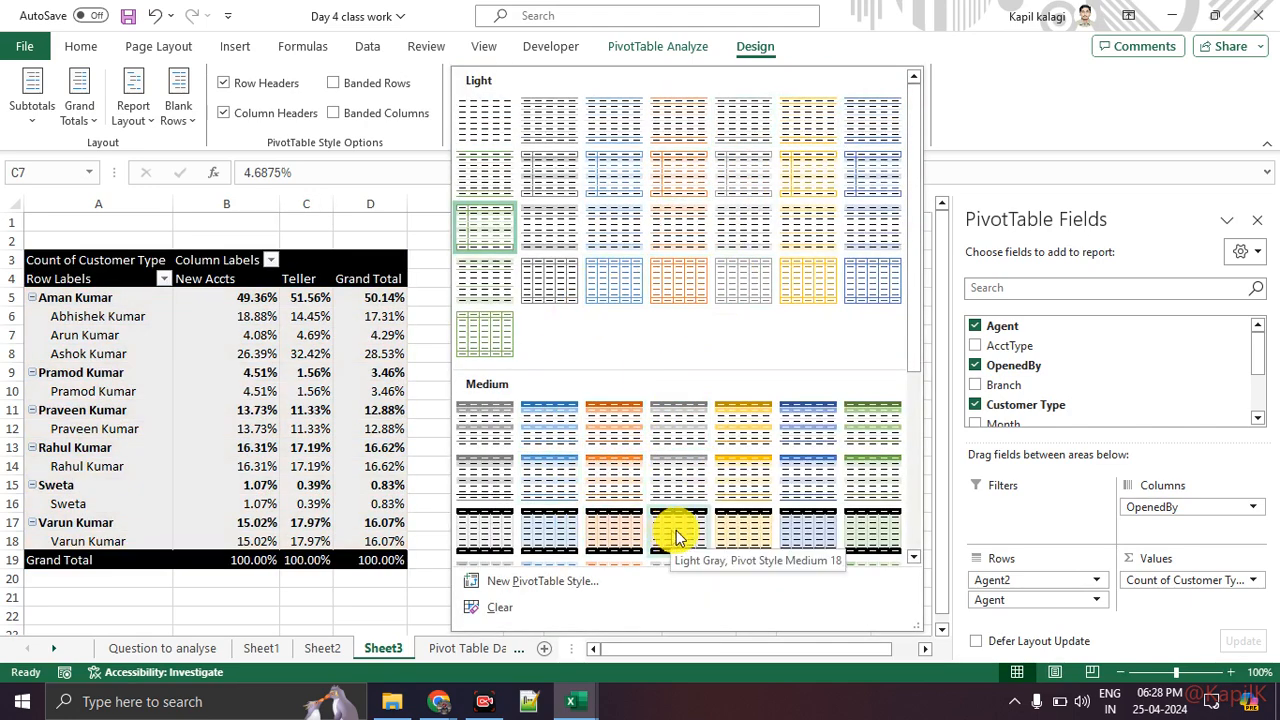
click(750, 506)
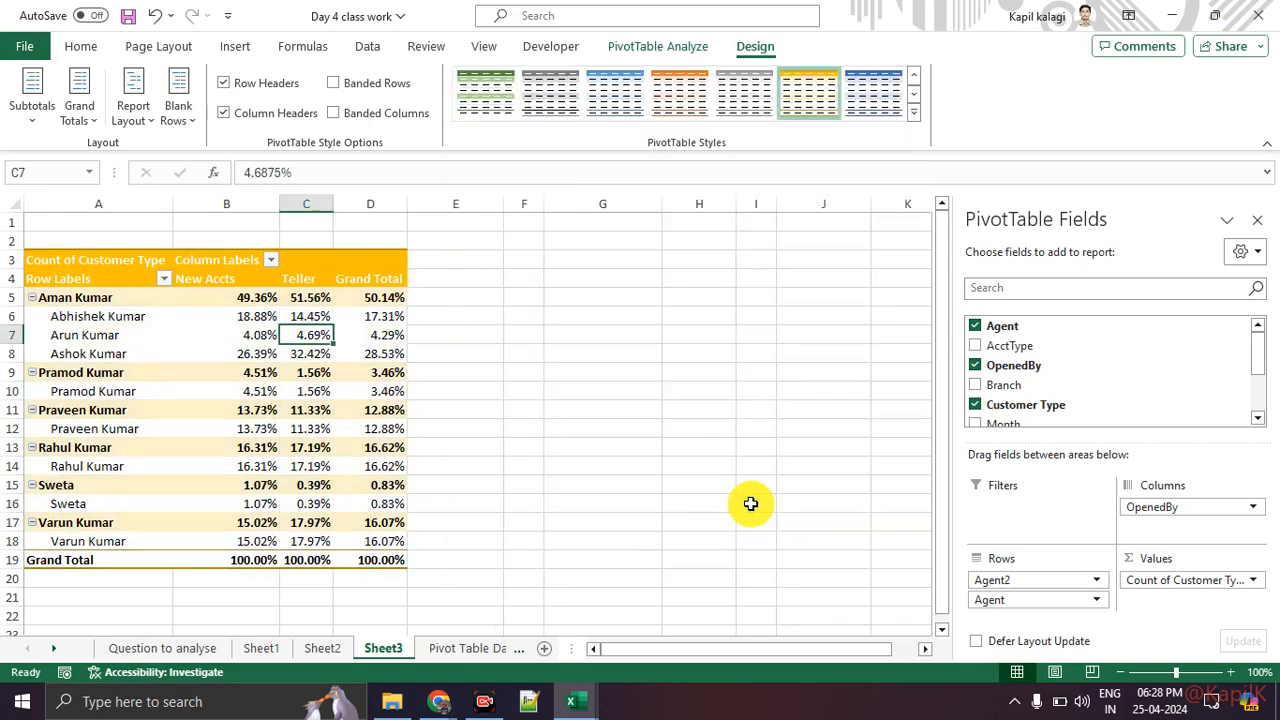
Step: Hide the PivotTable's expand/collapse buttons and its field headers
key(ctrl+1)
click(24, 285)
mouse_move(162, 249)
mouse_down()
mouse_move(180, 297)
mouse_move(190, 285)
mouse_up()
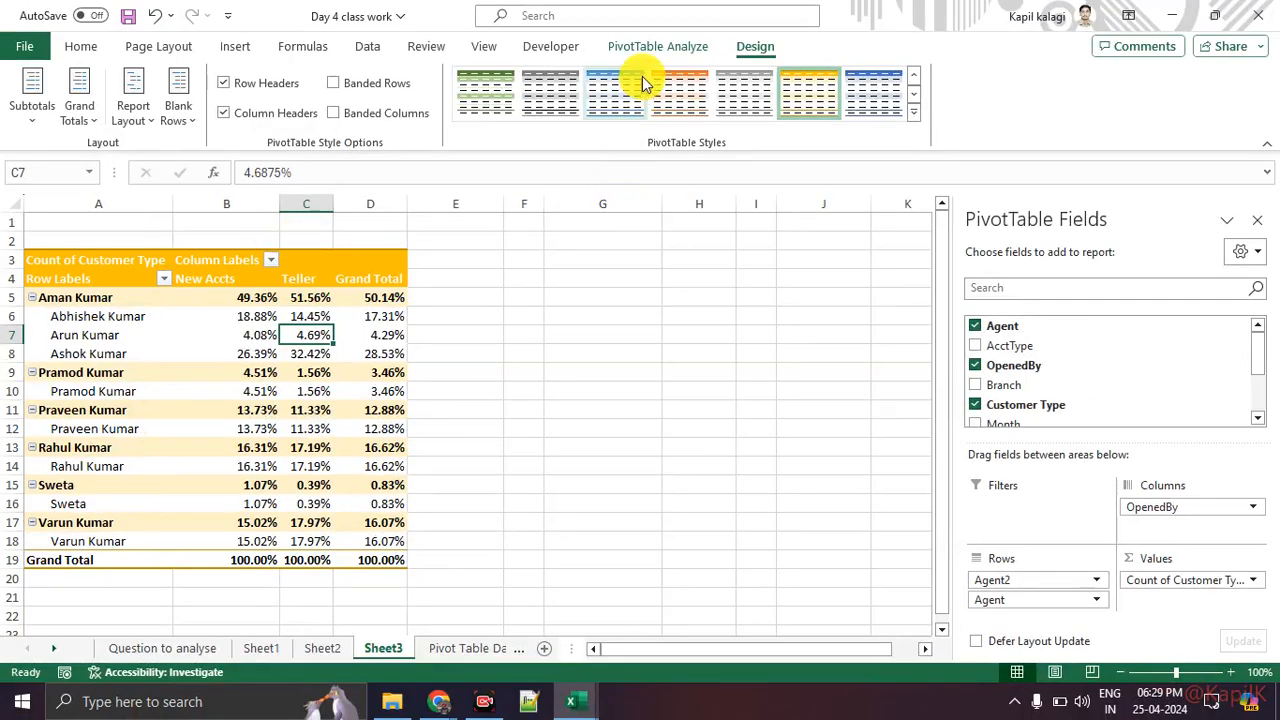
click(657, 46)
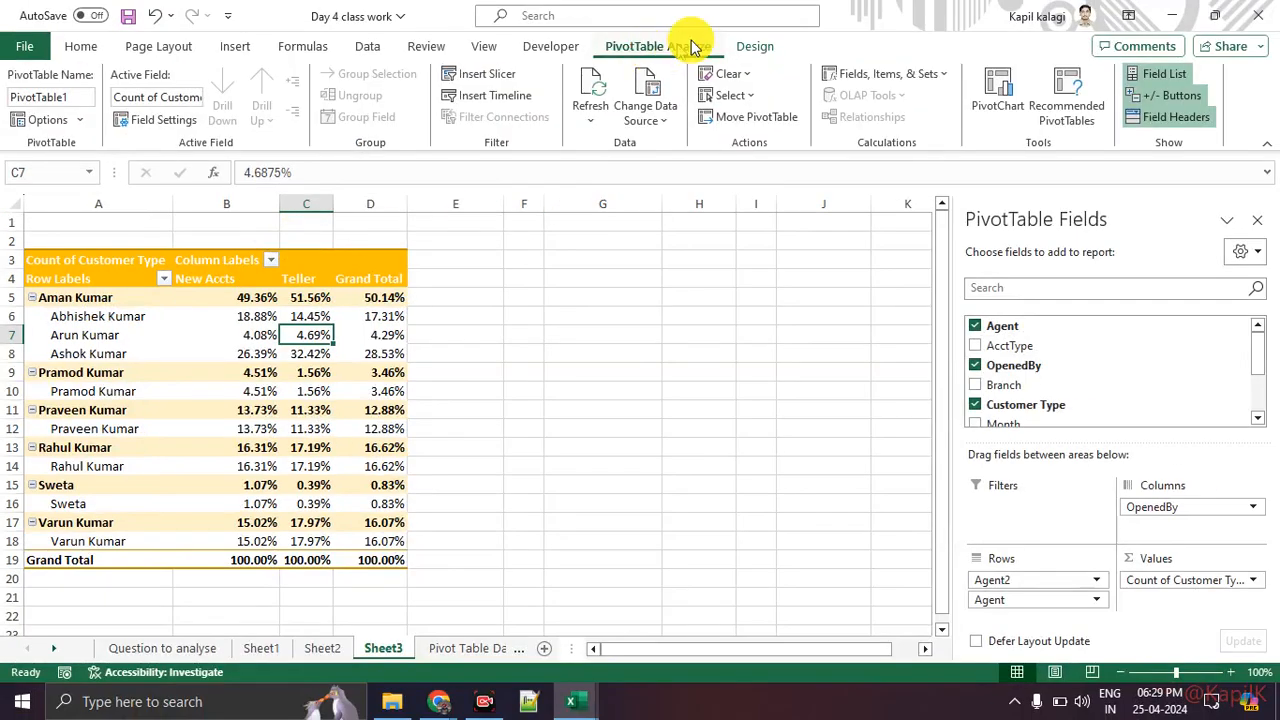
key(ctrl+1)
click(1219, 77)
drag(1171, 51, 1102, 45)
drag(1082, 101, 1200, 101)
key(Escape)
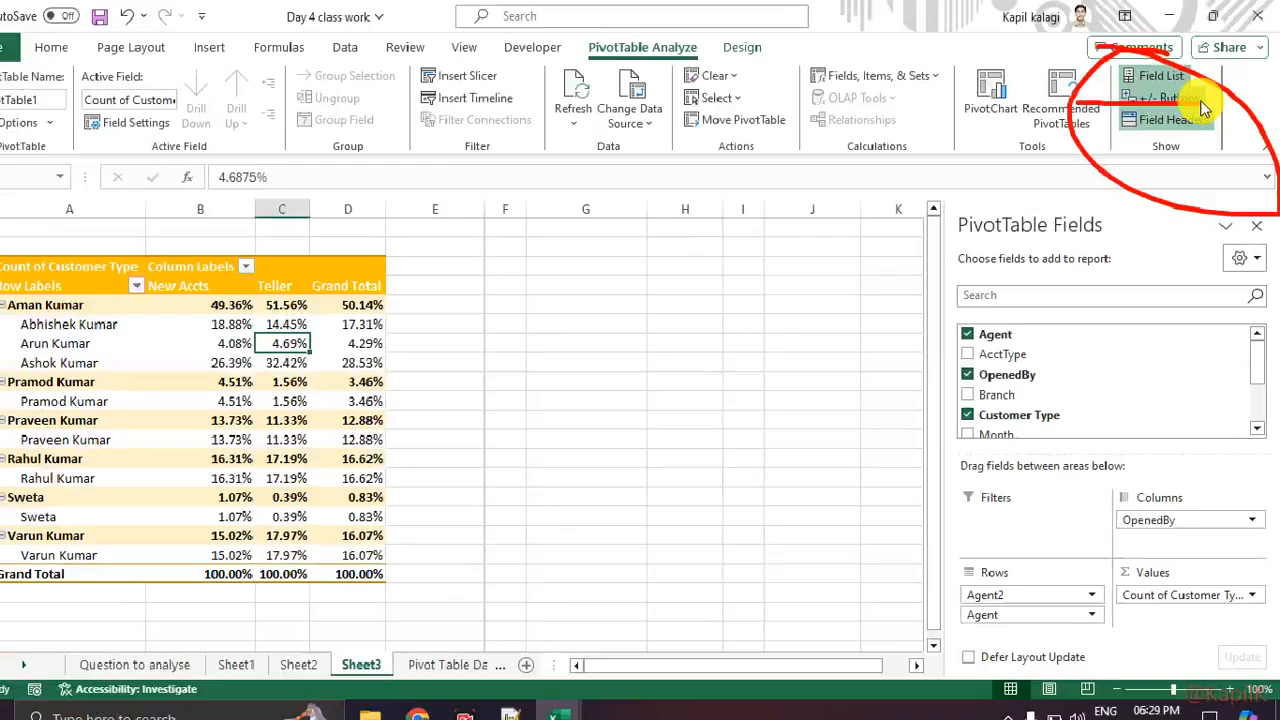
click(1168, 99)
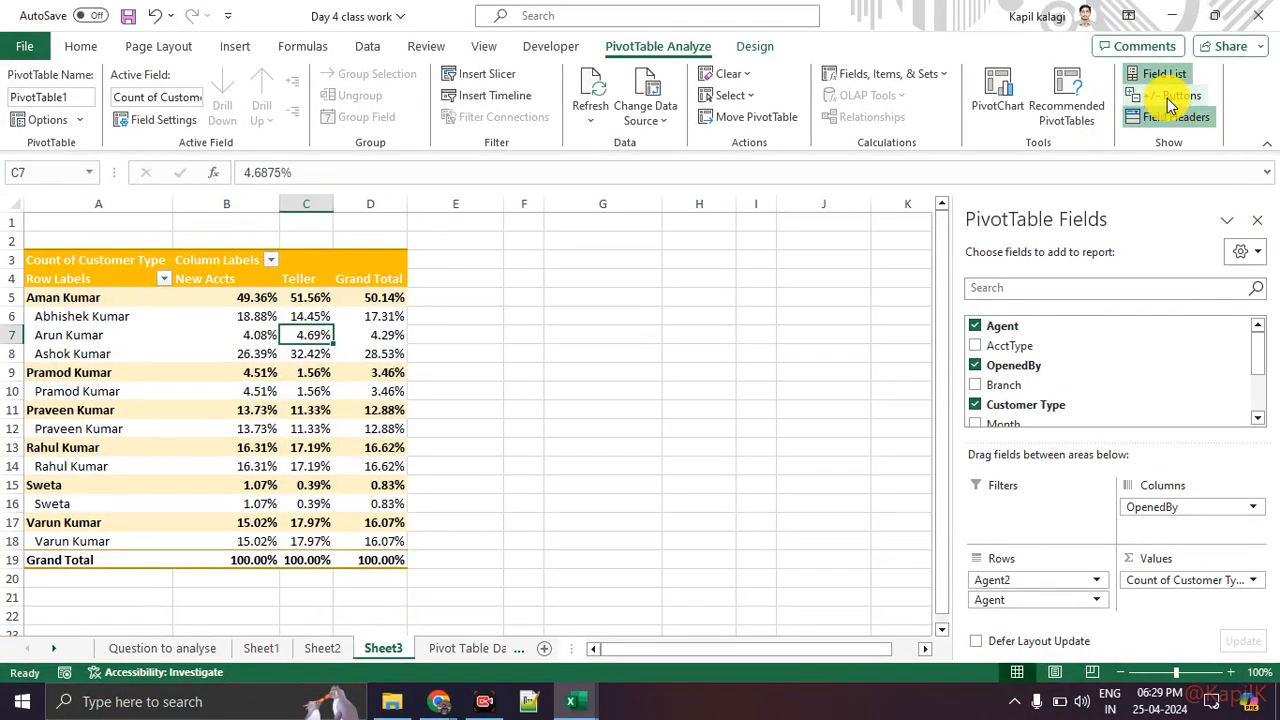
click(1175, 118)
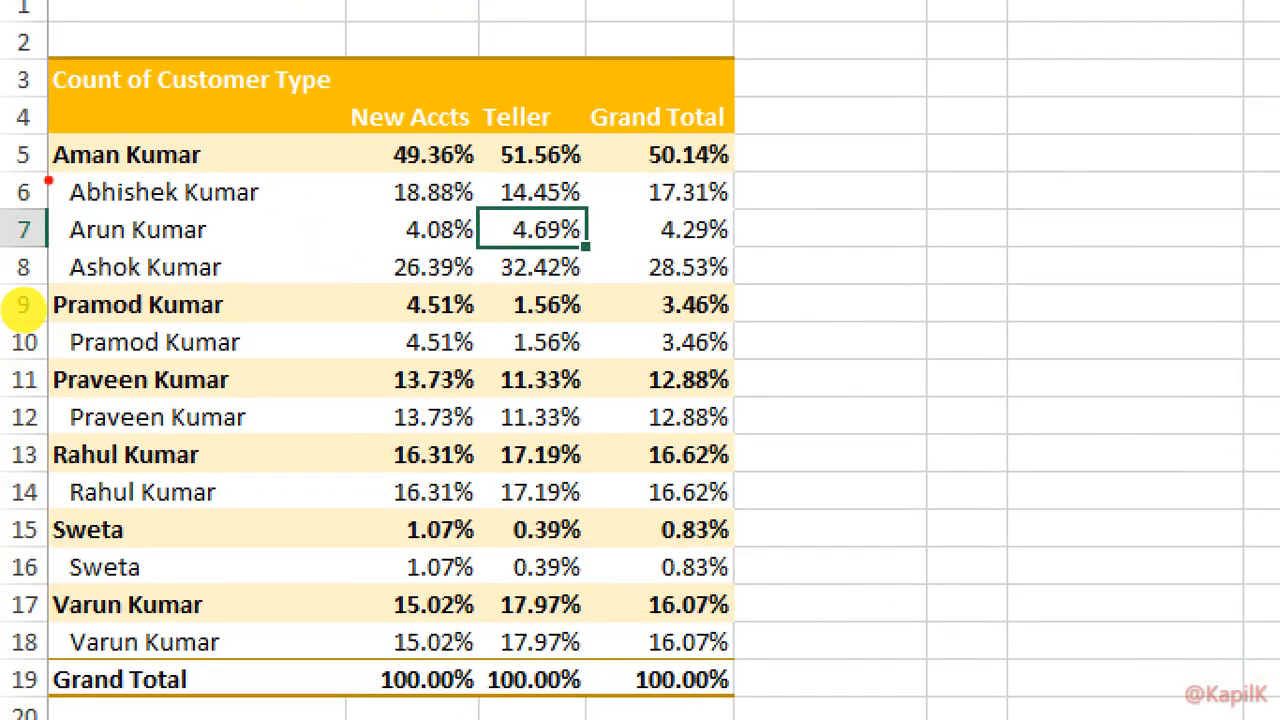
drag(48, 179, 176, 175)
drag(49, 268, 232, 290)
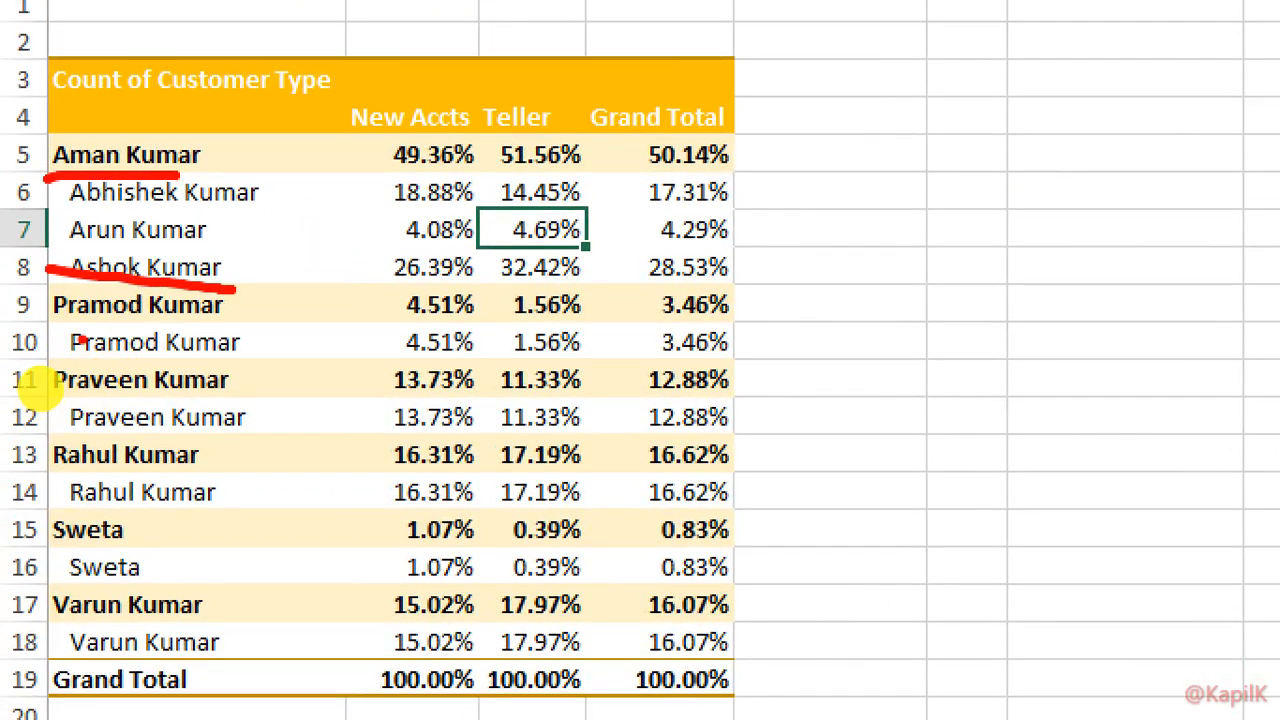
drag(80, 336, 236, 342)
drag(108, 368, 275, 384)
drag(355, 351, 415, 356)
drag(323, 291, 358, 292)
drag(268, 139, 348, 137)
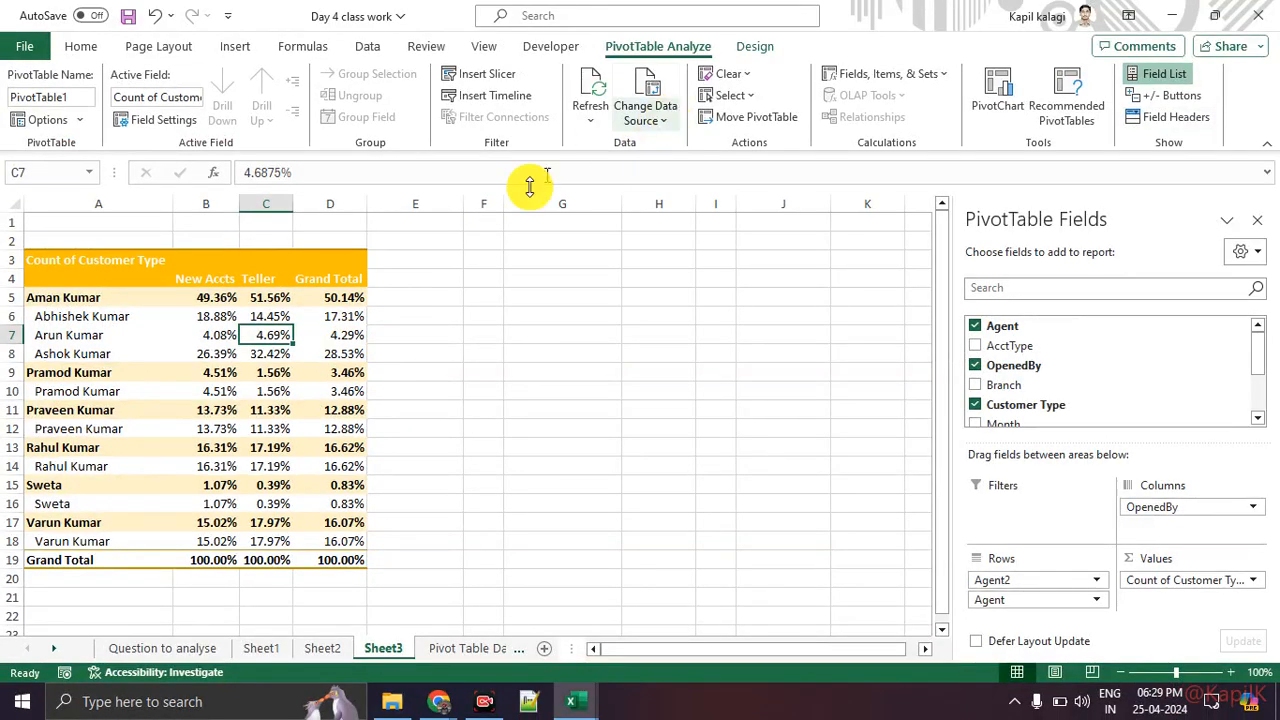
Step: Apply a blue Medium PivotTable style to the PivotTable
click(755, 46)
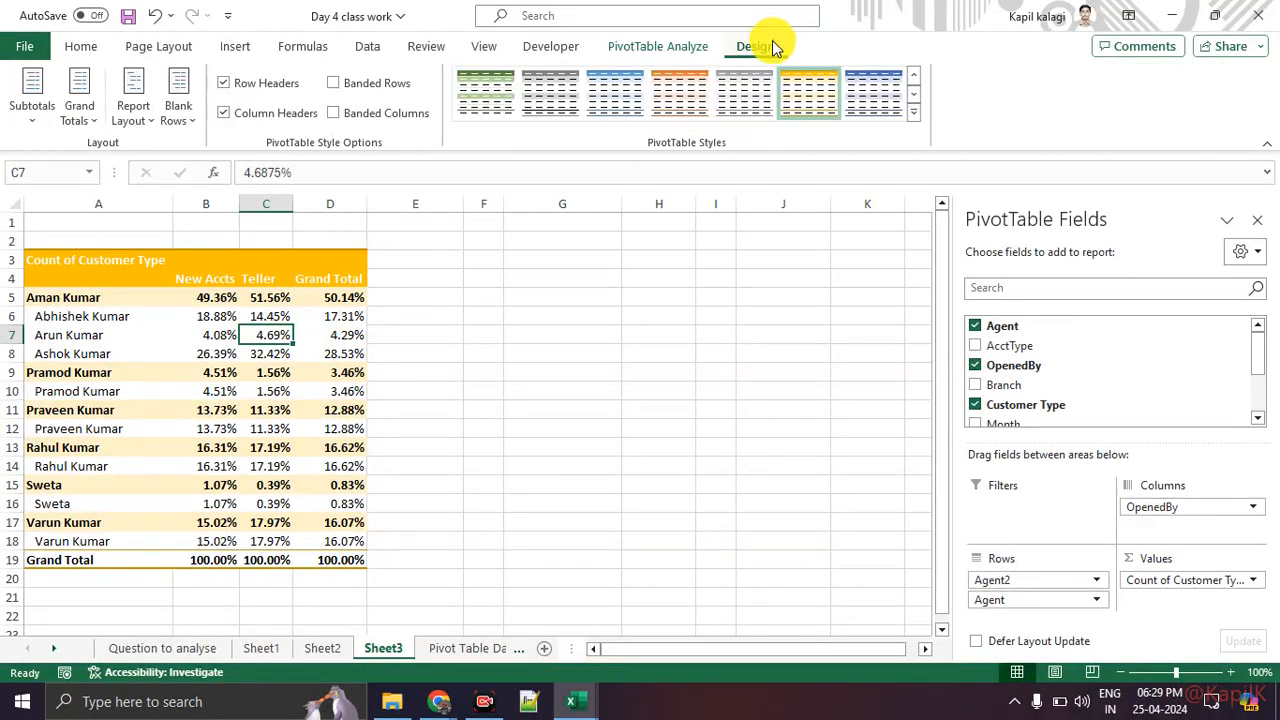
click(625, 116)
click(545, 350)
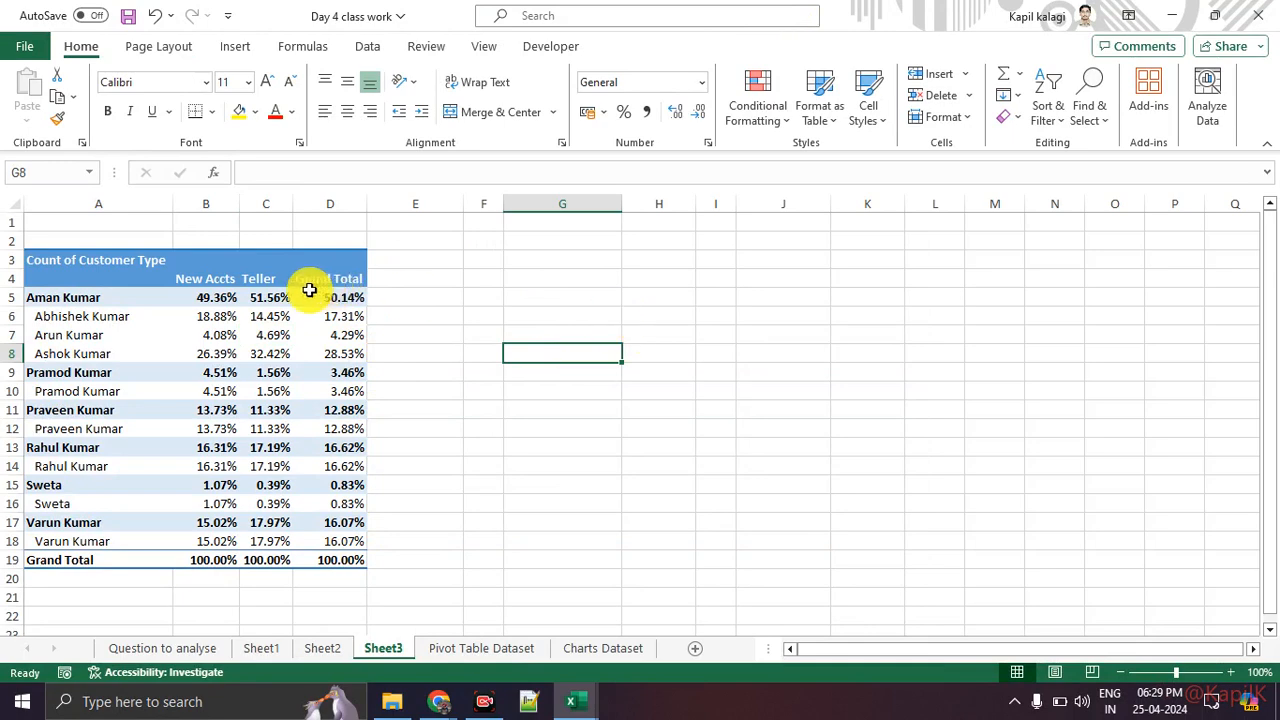
Step: Turn off grand totals for both rows and columns in the PivotTable
click(200, 271)
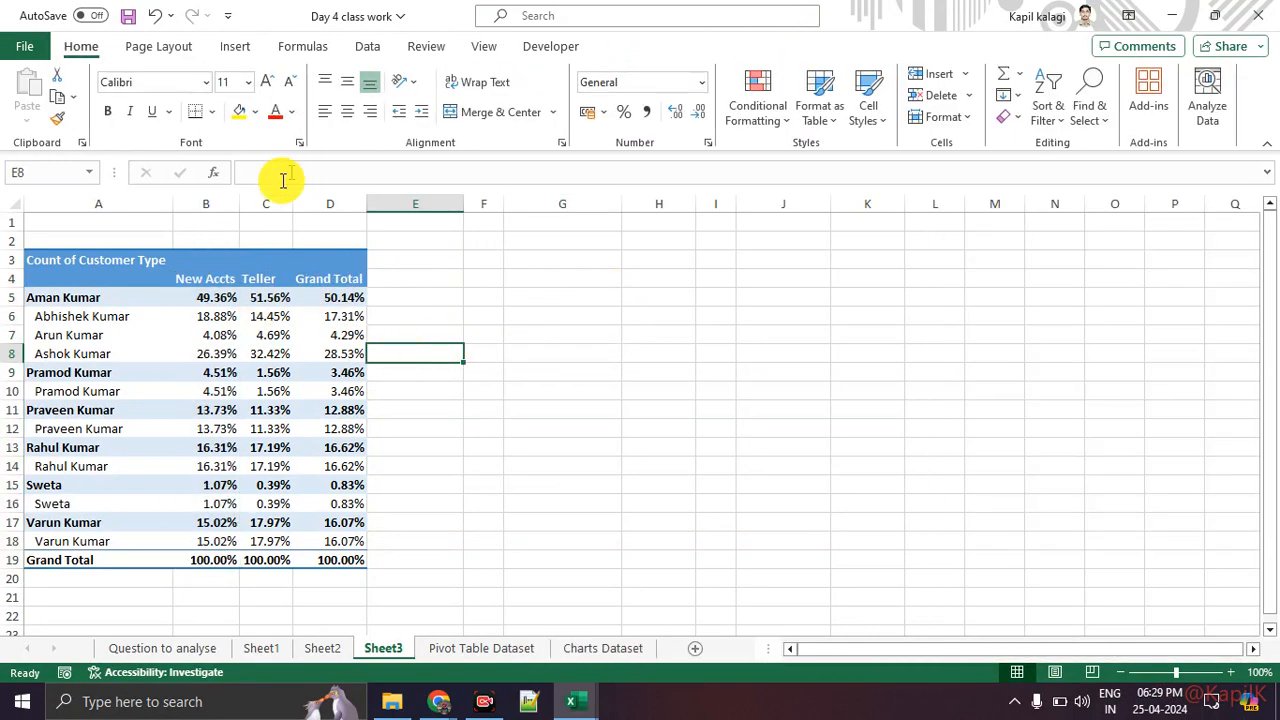
click(207, 259)
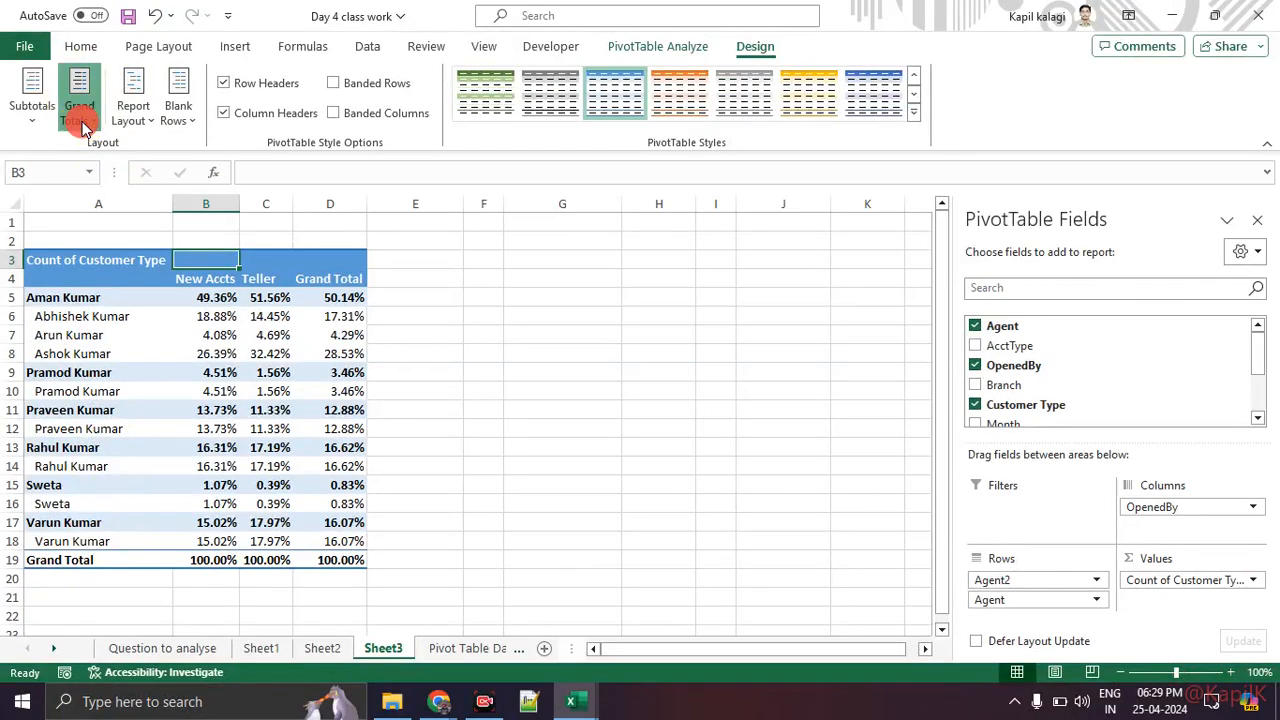
click(80, 112)
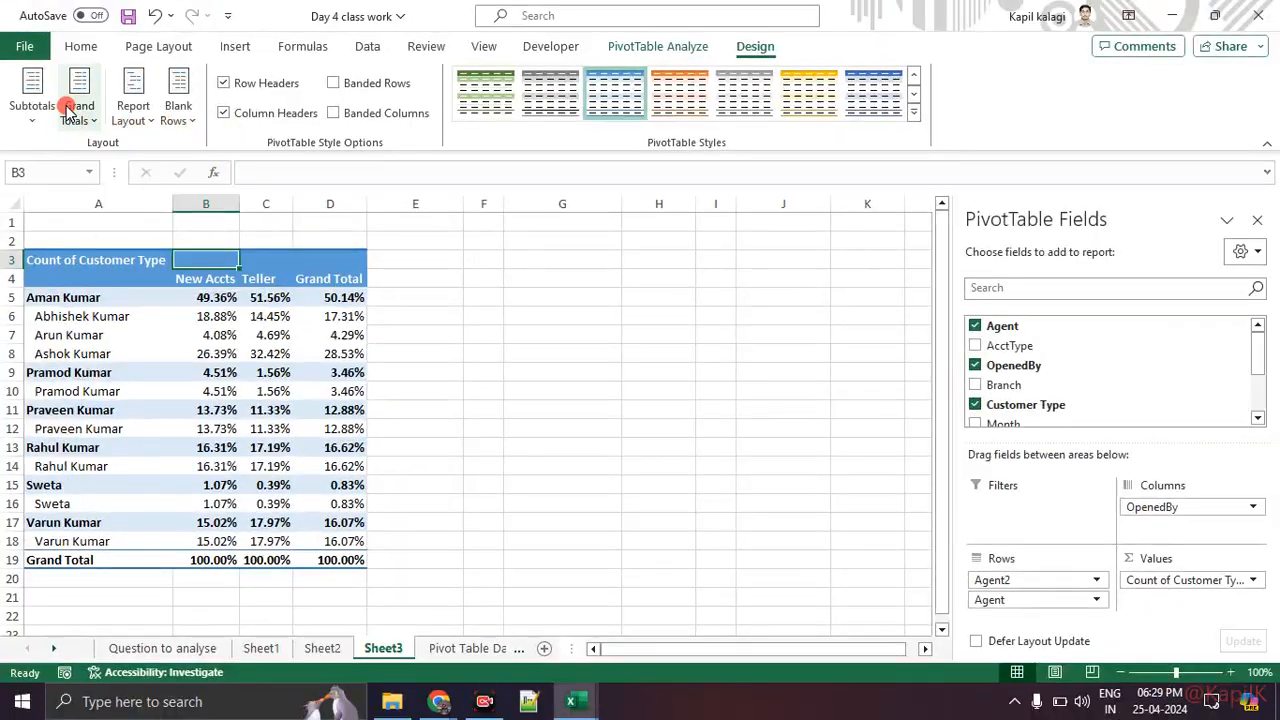
click(76, 102)
click(87, 152)
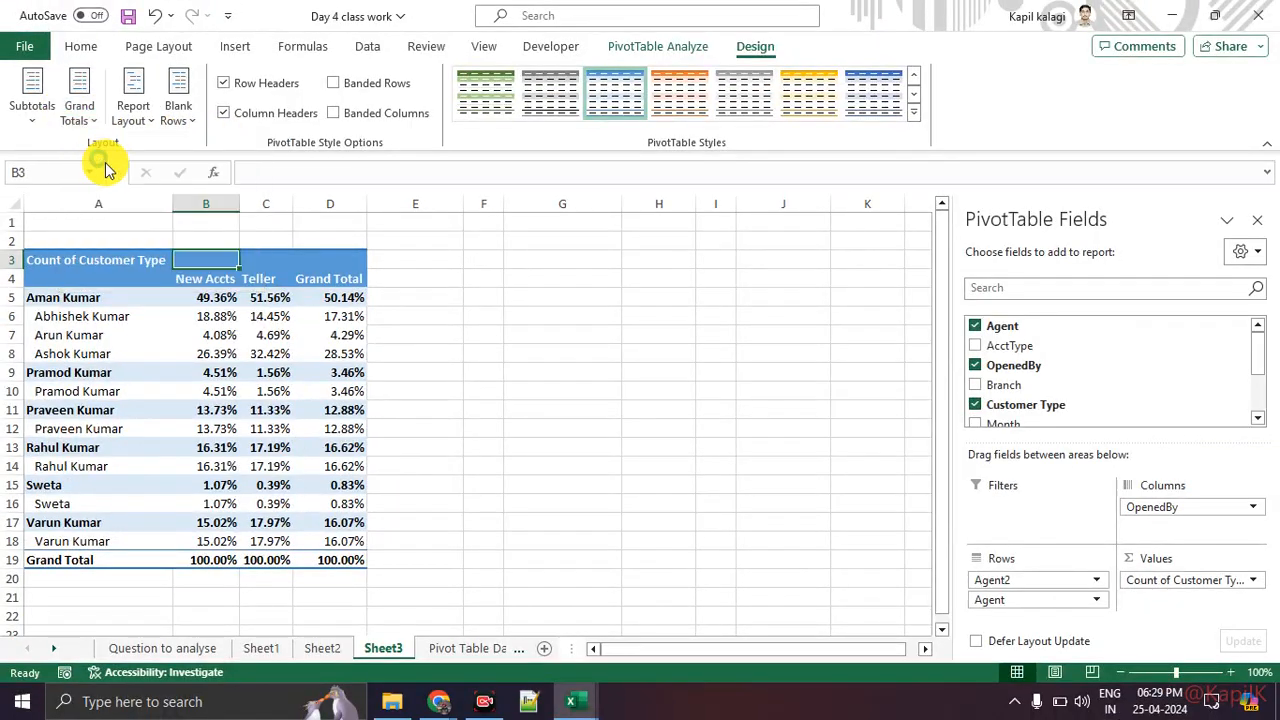
click(556, 388)
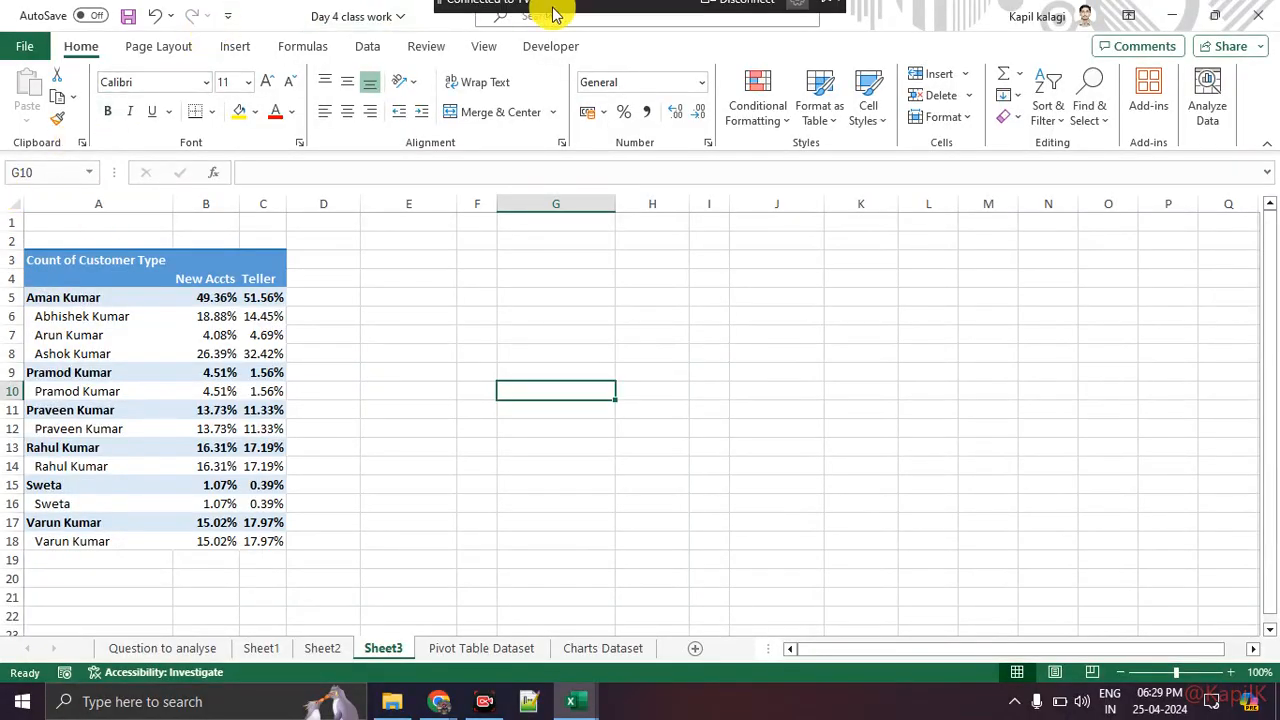
Step: Turn on banded rows and banded columns for the PivotTable style
click(212, 372)
click(750, 47)
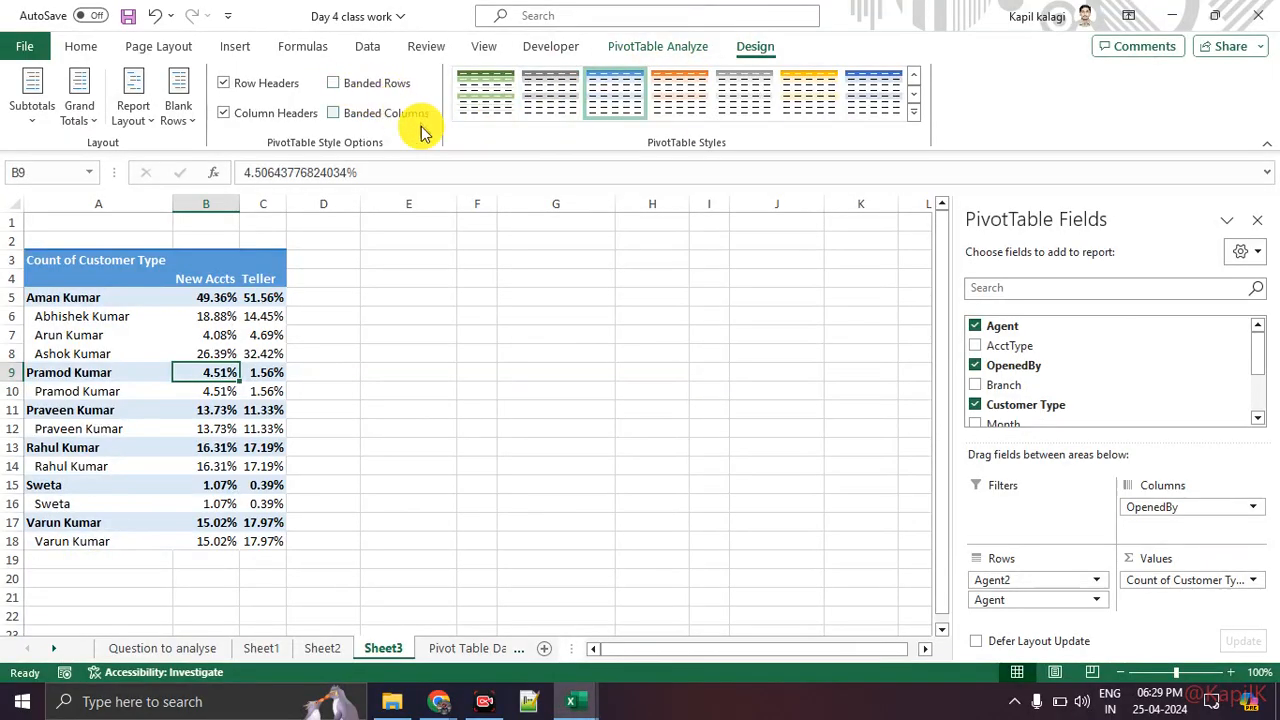
click(356, 86)
click(357, 86)
click(358, 116)
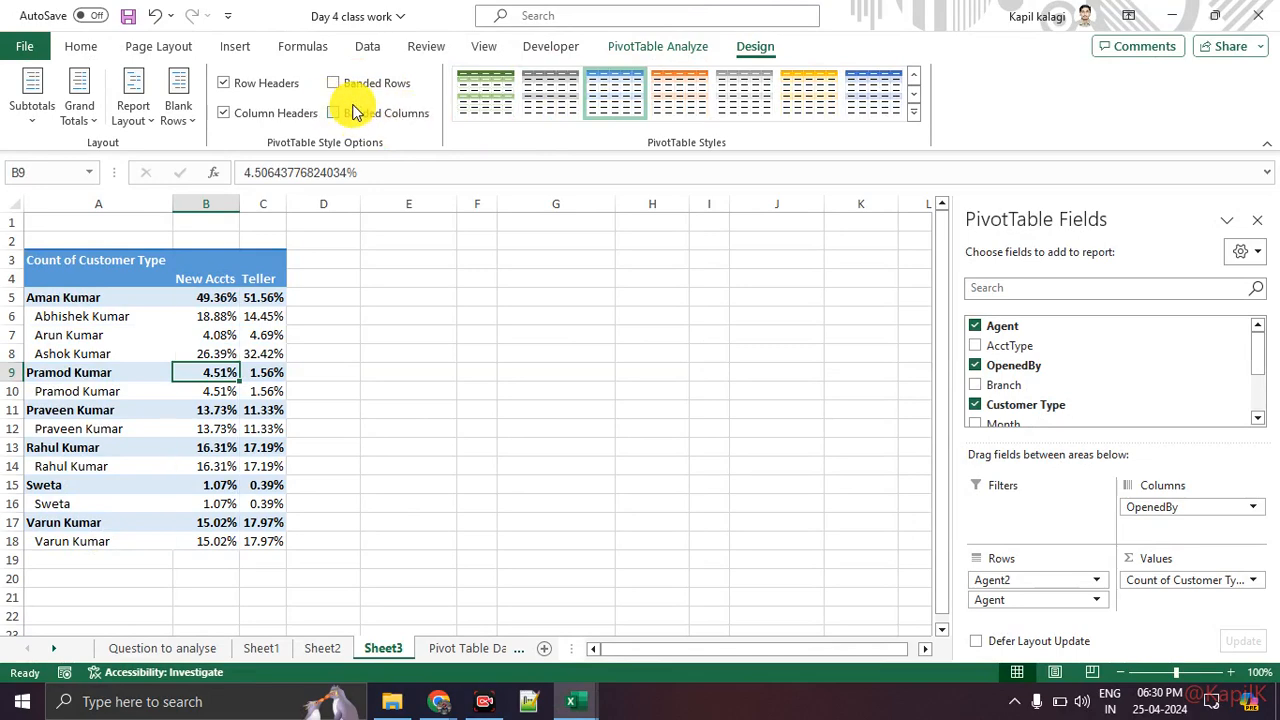
click(358, 86)
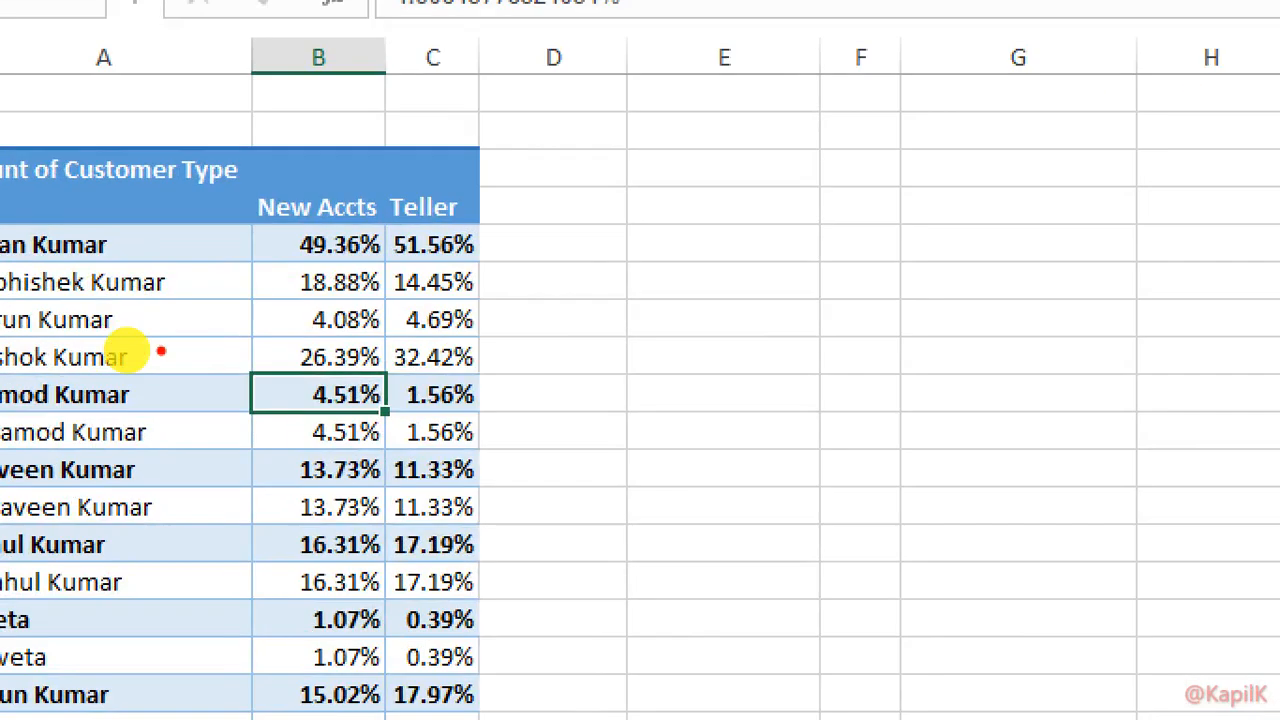
drag(198, 363, 272, 362)
drag(239, 311, 254, 306)
drag(238, 246, 280, 245)
key(Escape)
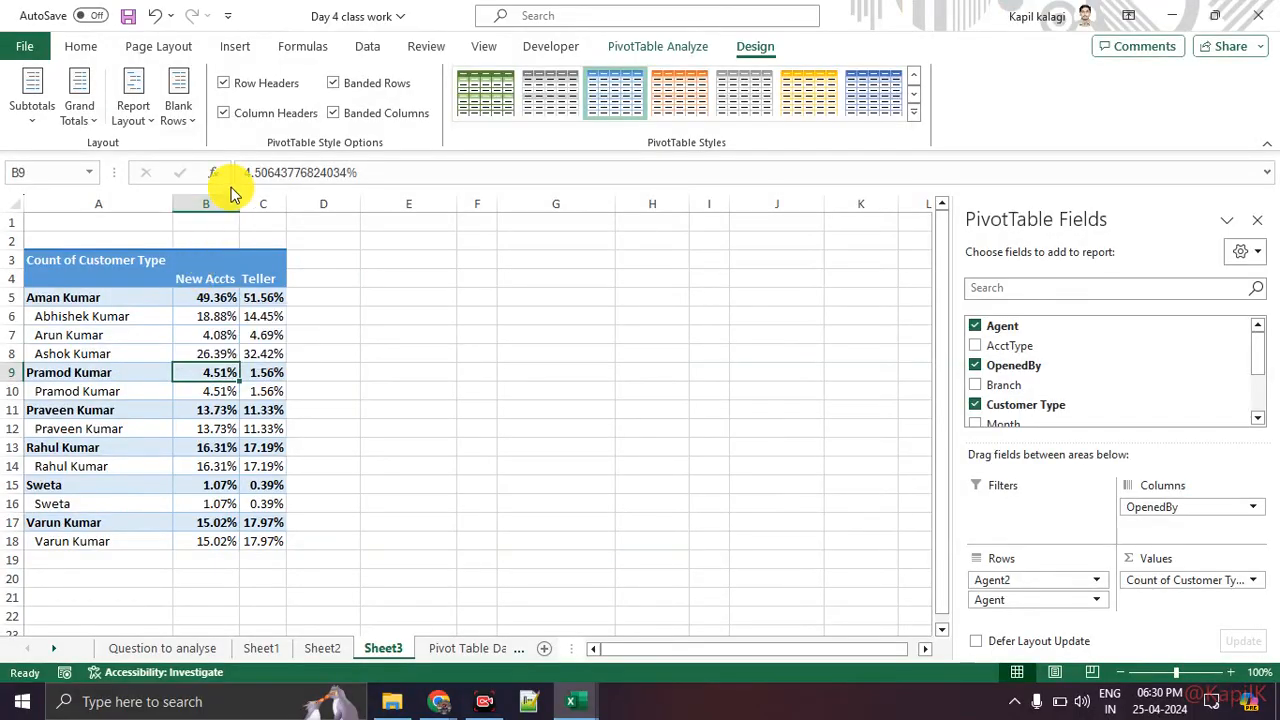
Step: Toggle the column header and row header styling off and back on for the PivotTable
click(223, 113)
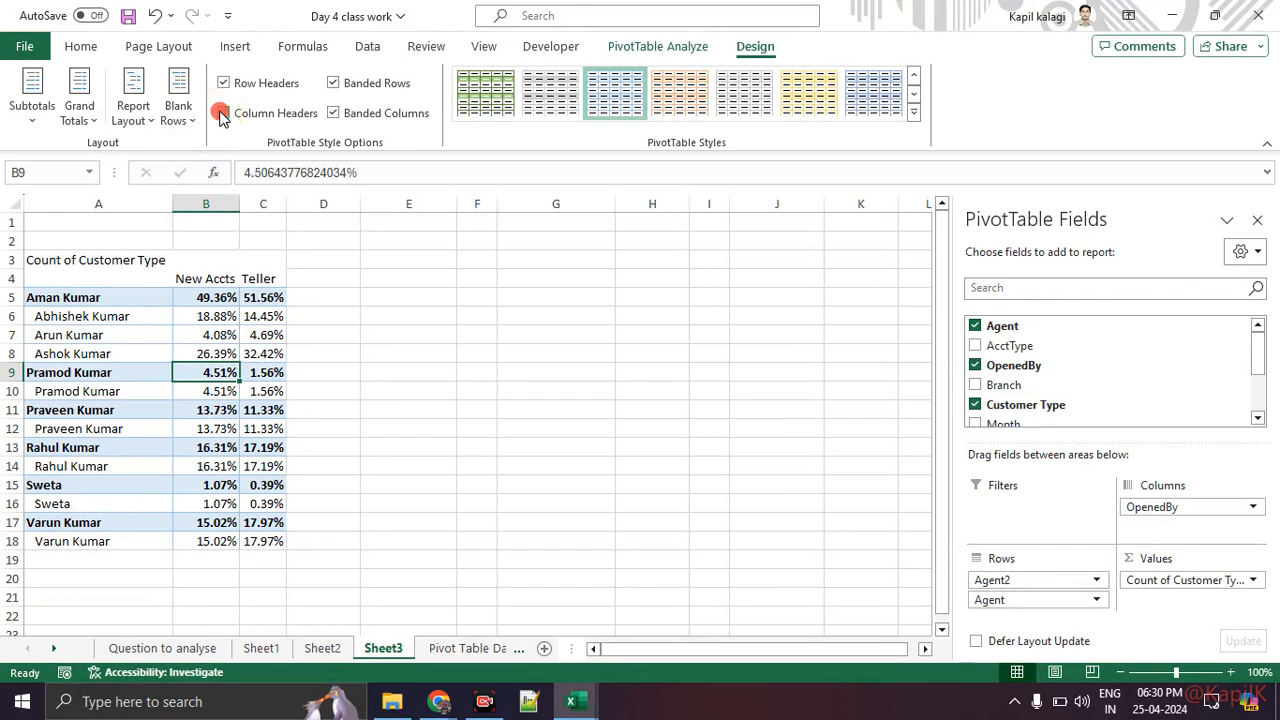
click(223, 113)
click(224, 84)
click(225, 86)
click(225, 86)
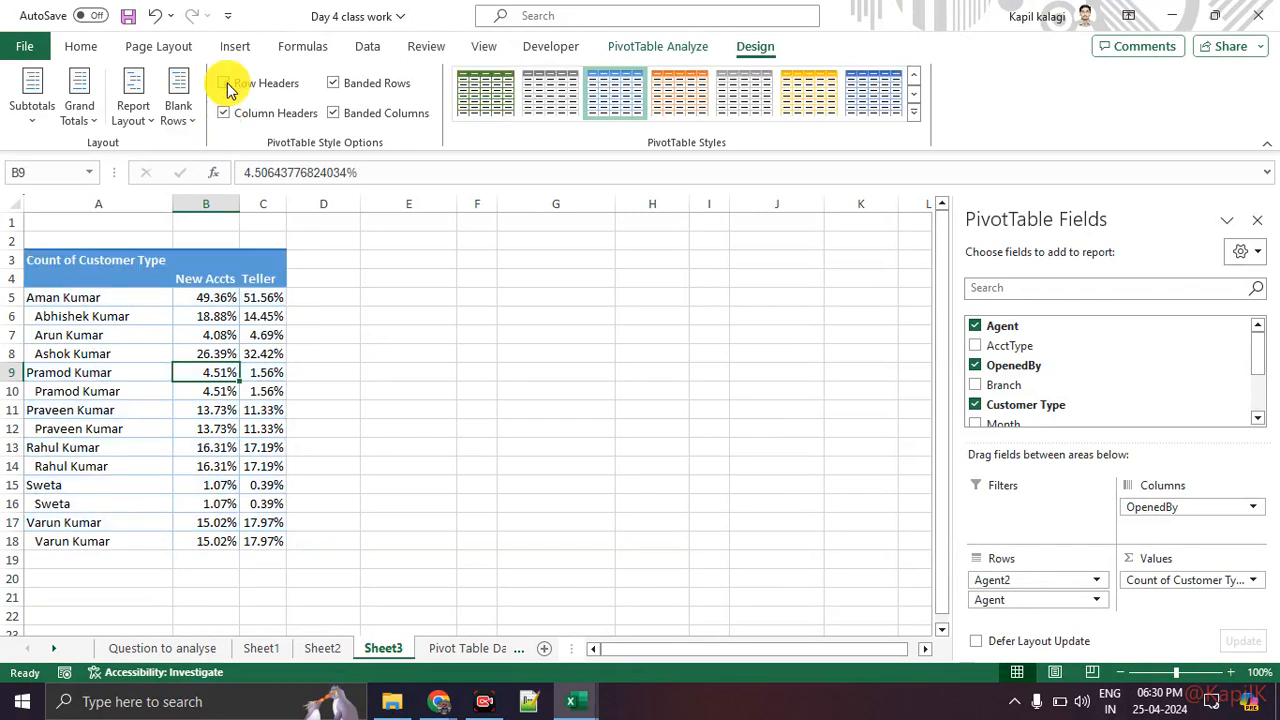
click(225, 85)
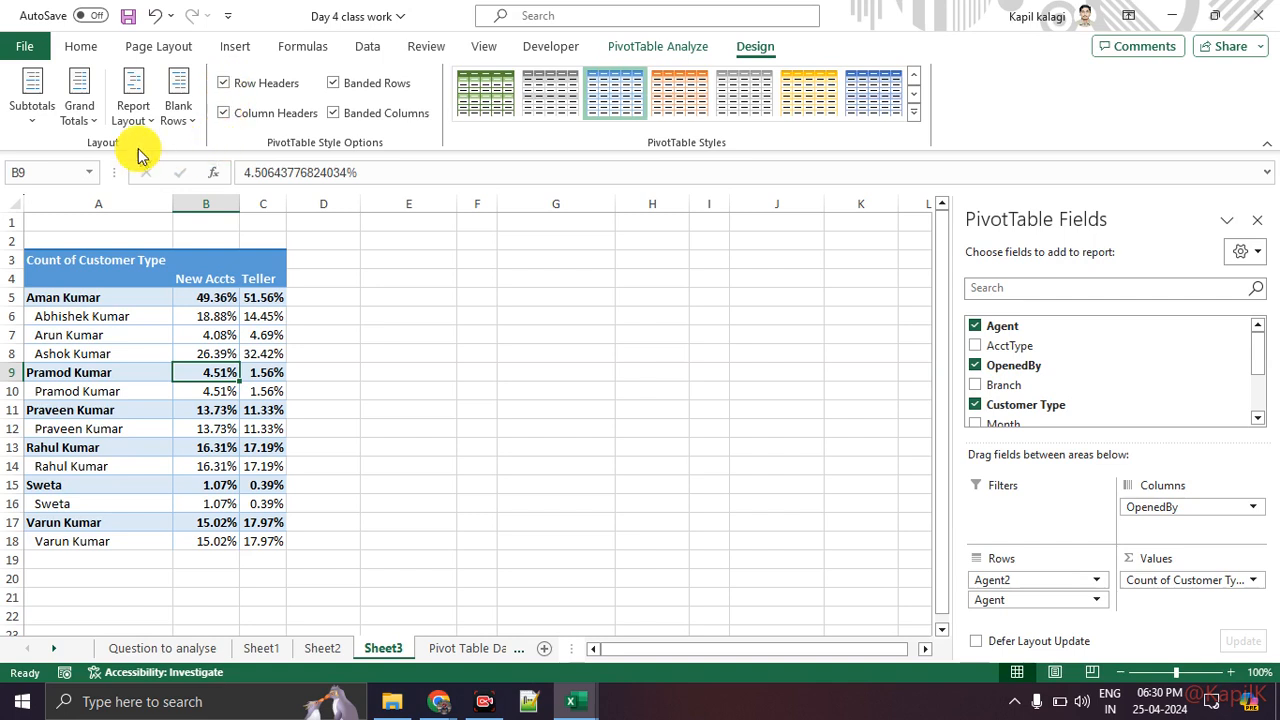
Step: Show PivotTable grand totals for rows only, then switch them to columns only
click(84, 118)
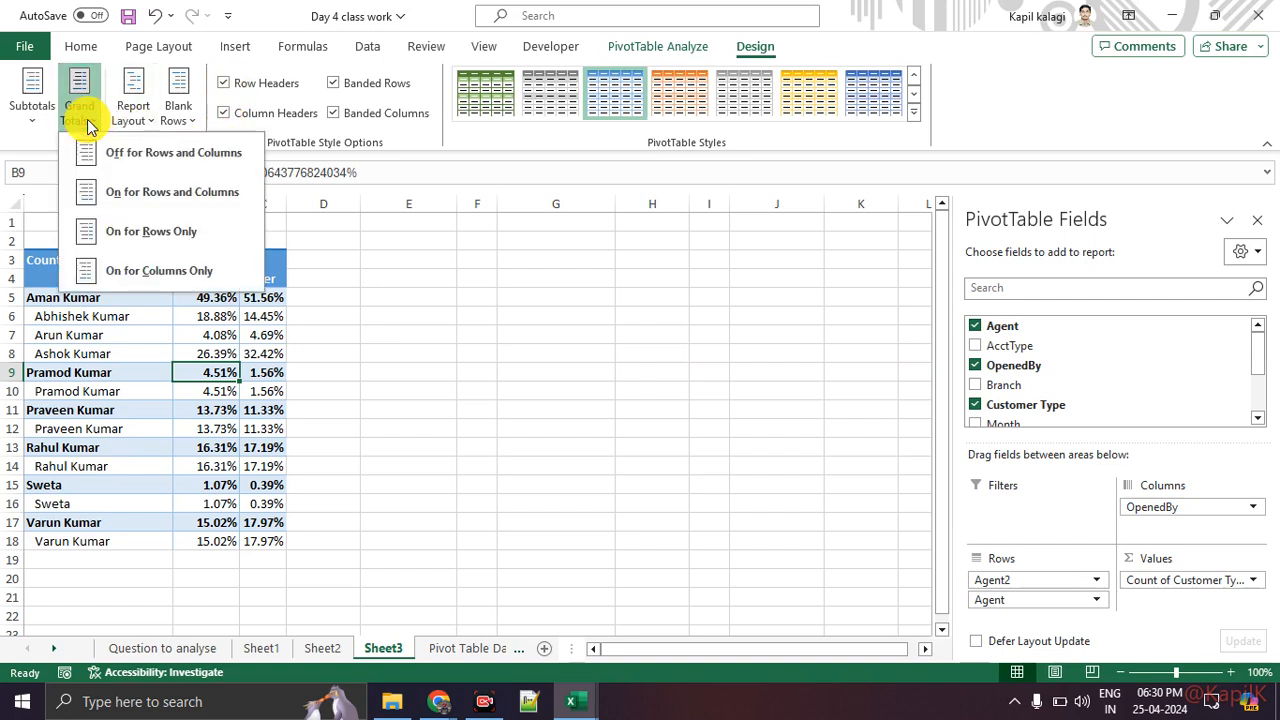
click(155, 240)
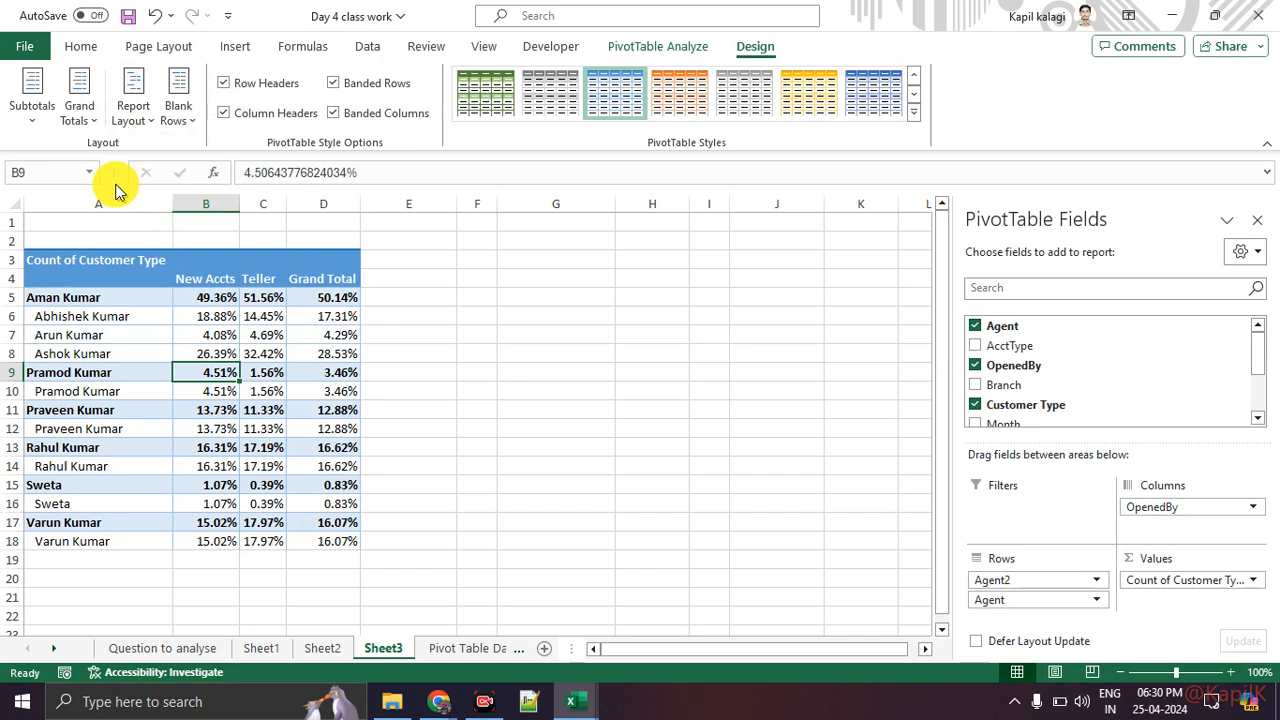
click(82, 110)
click(115, 262)
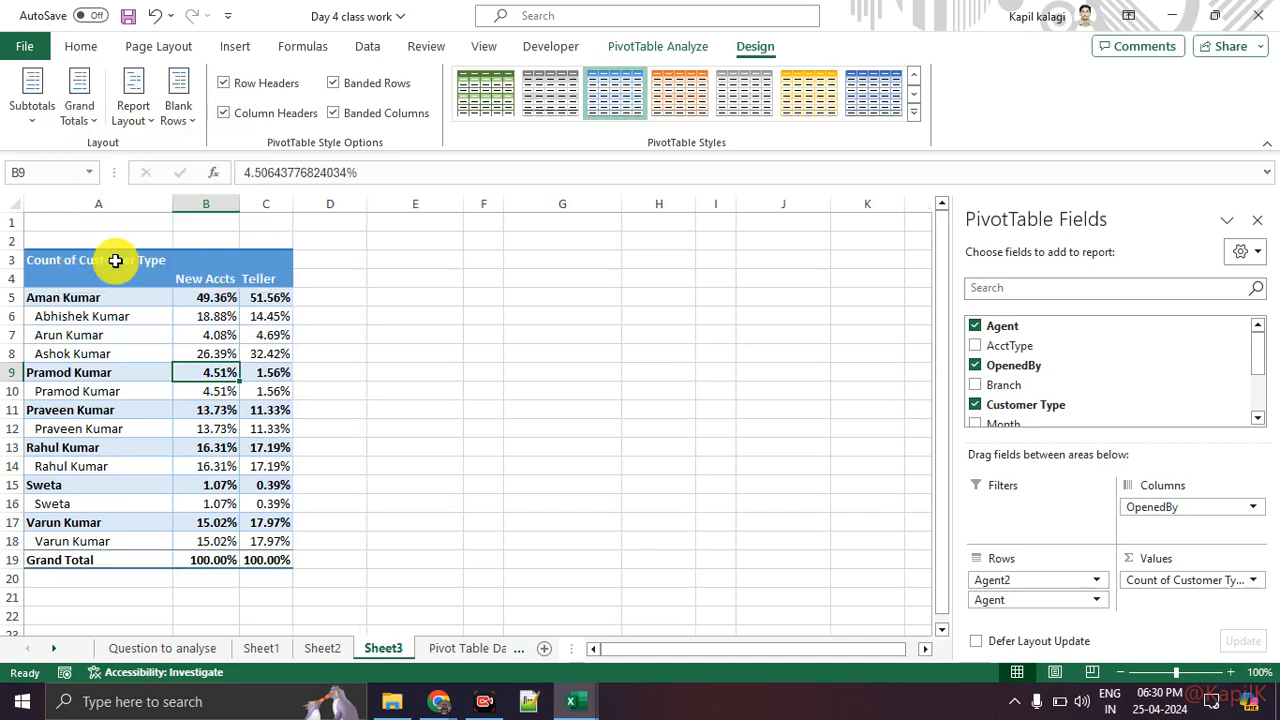
Step: Hide all subtotals in the PivotTable
click(34, 112)
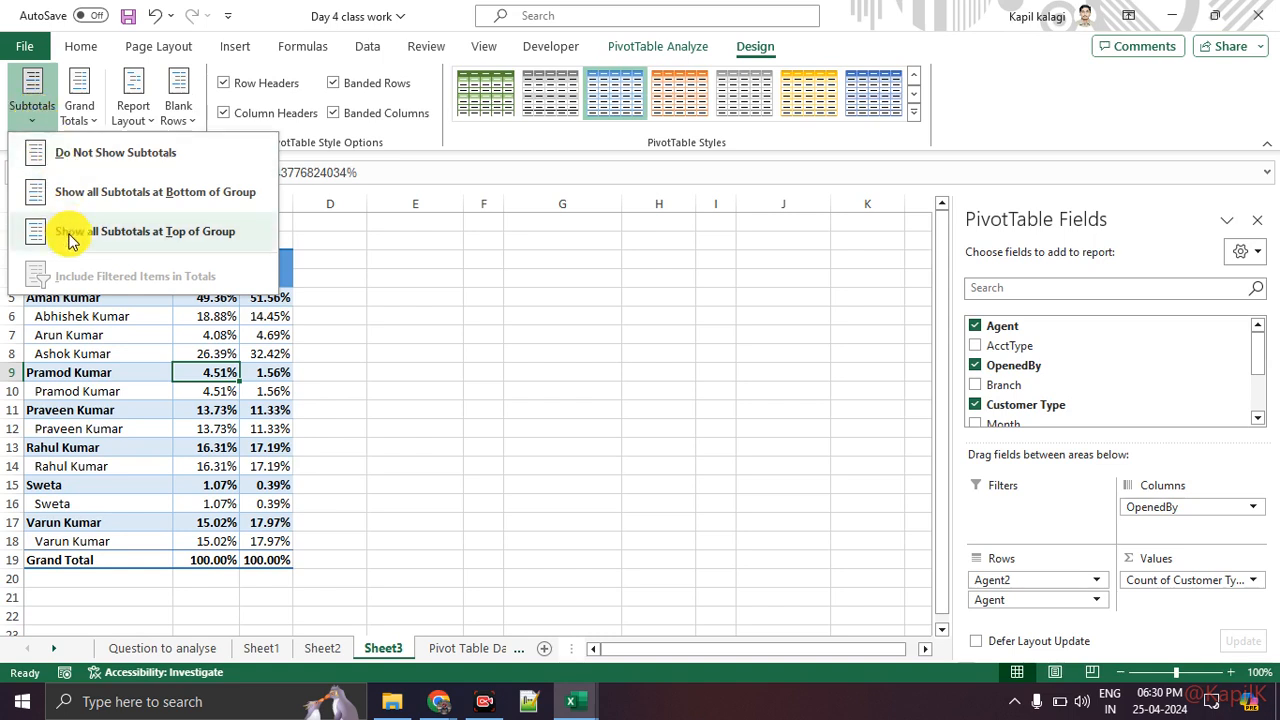
click(113, 160)
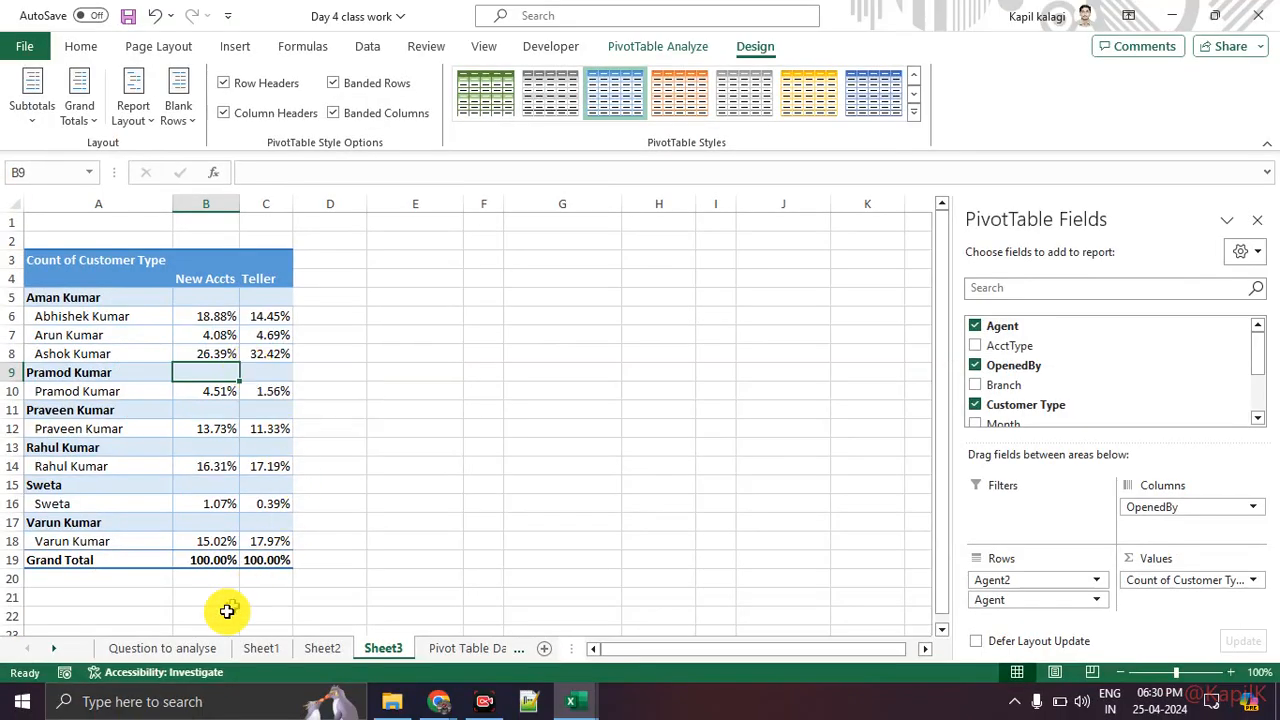
Step: Browse the question sheet, the pivot table dataset and the ribbon tabs
click(190, 649)
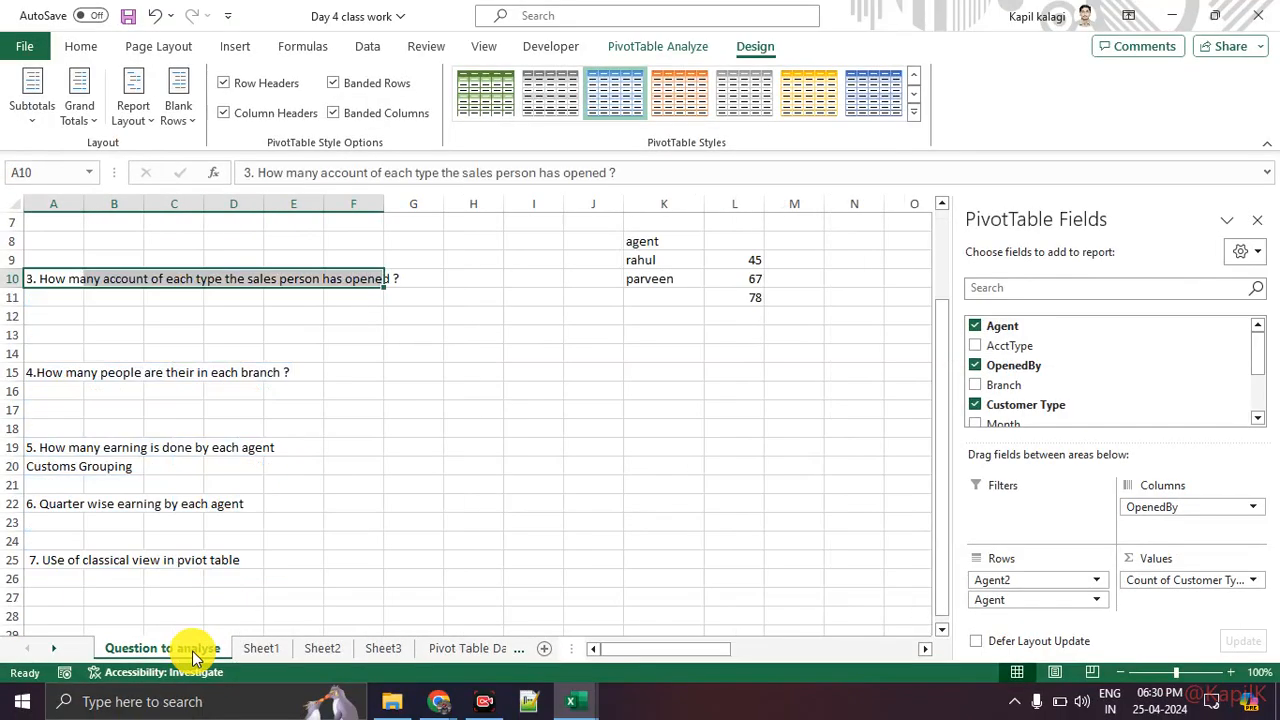
click(440, 658)
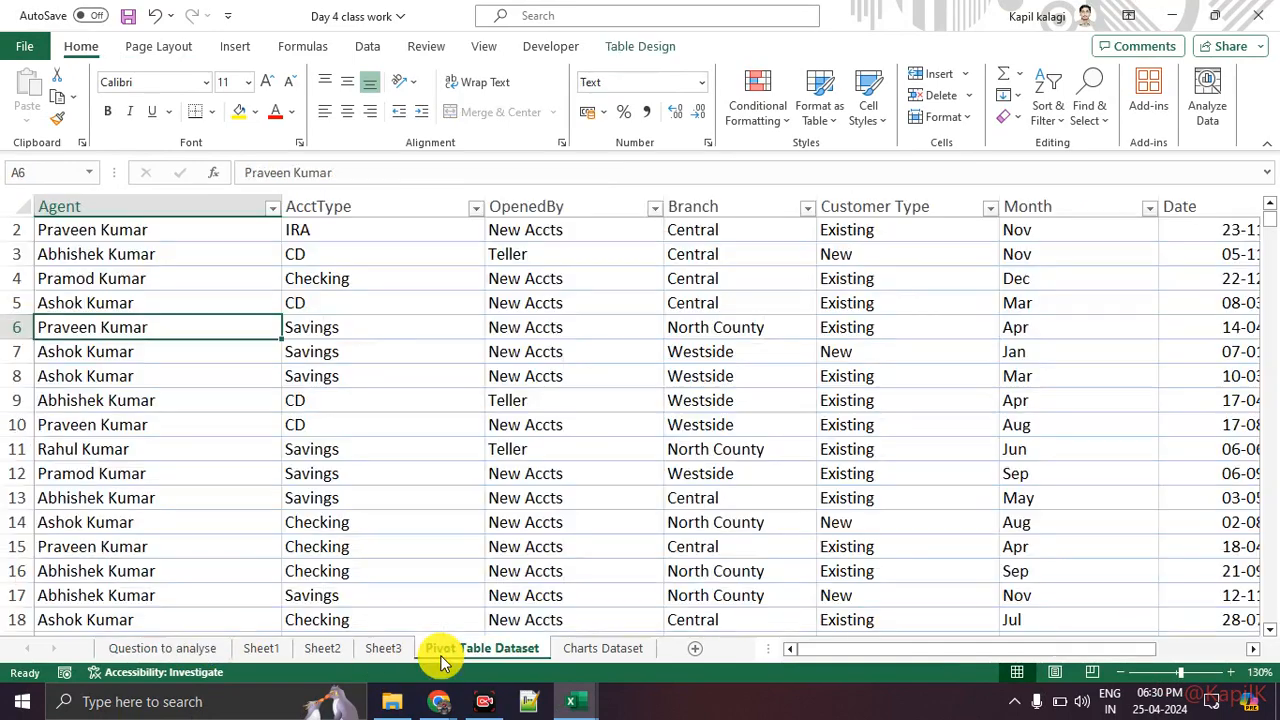
click(209, 654)
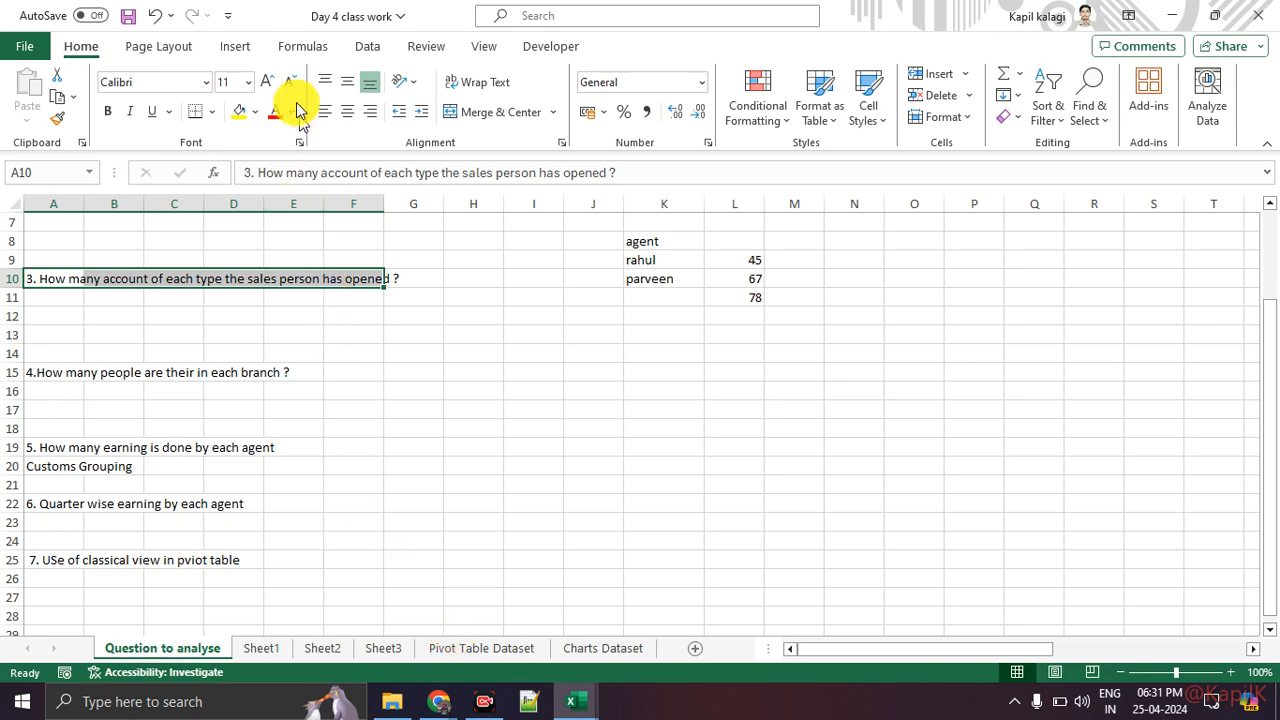
click(302, 50)
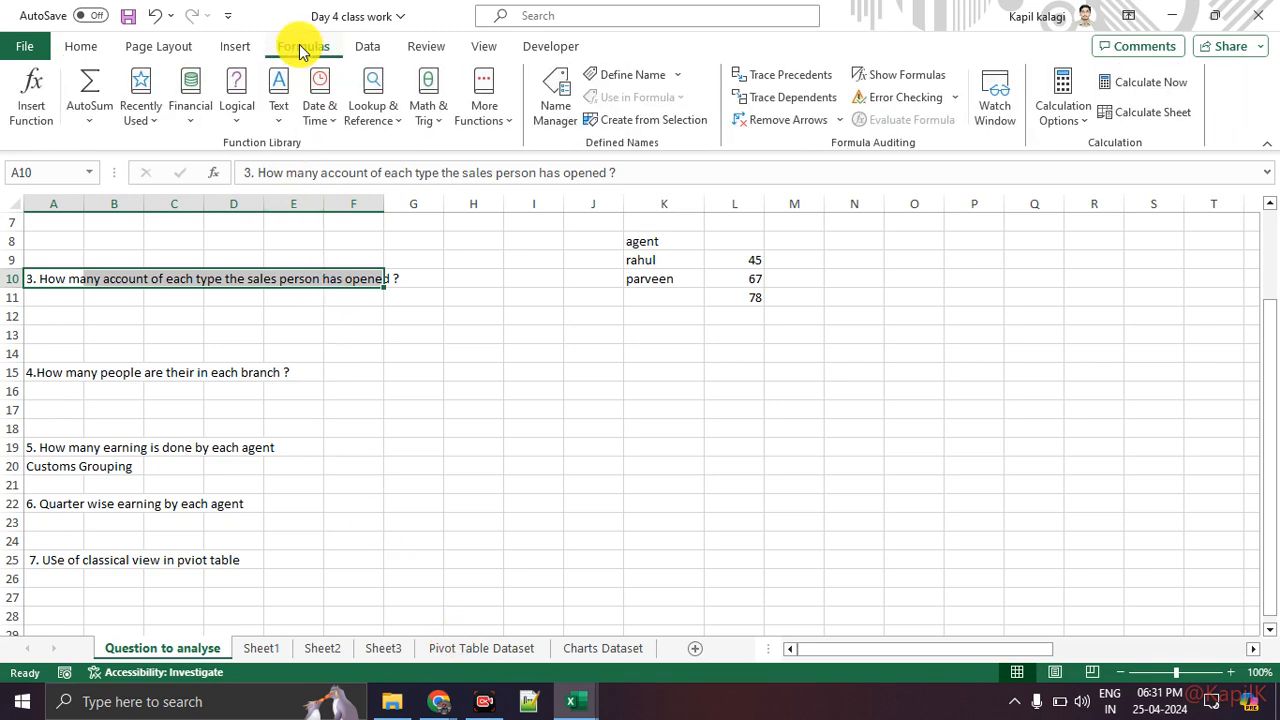
click(238, 46)
click(369, 50)
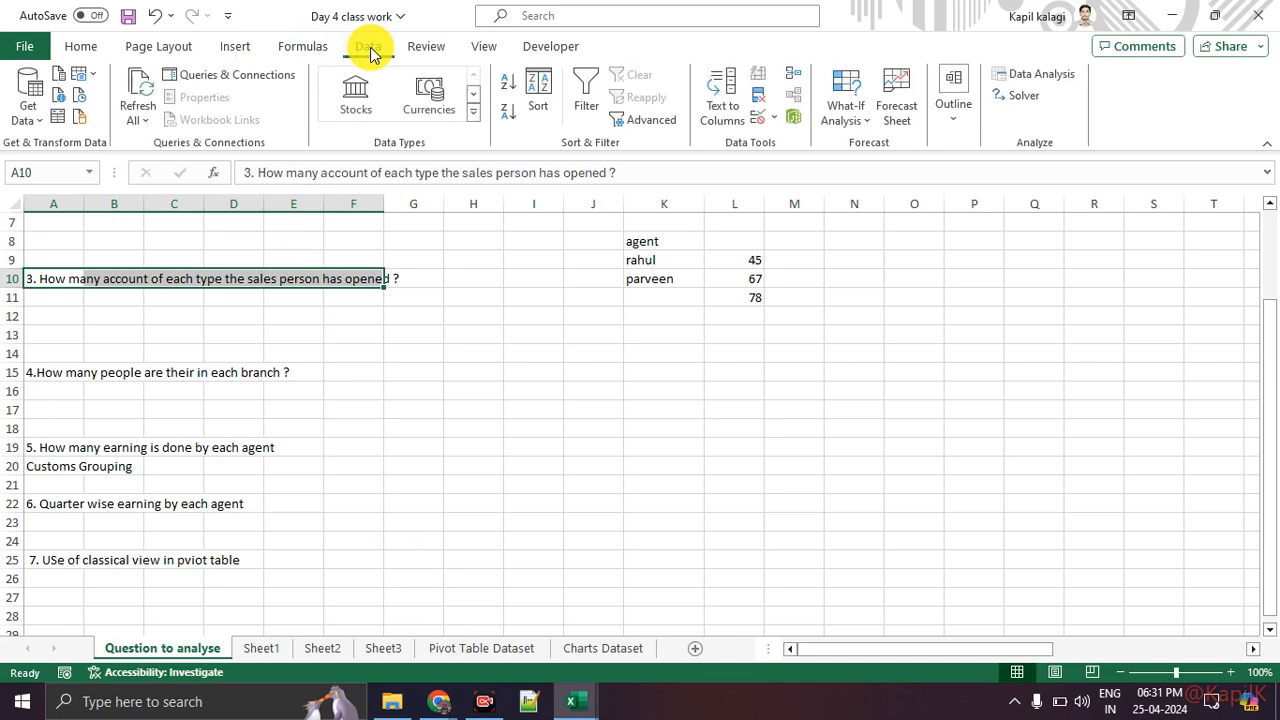
click(240, 47)
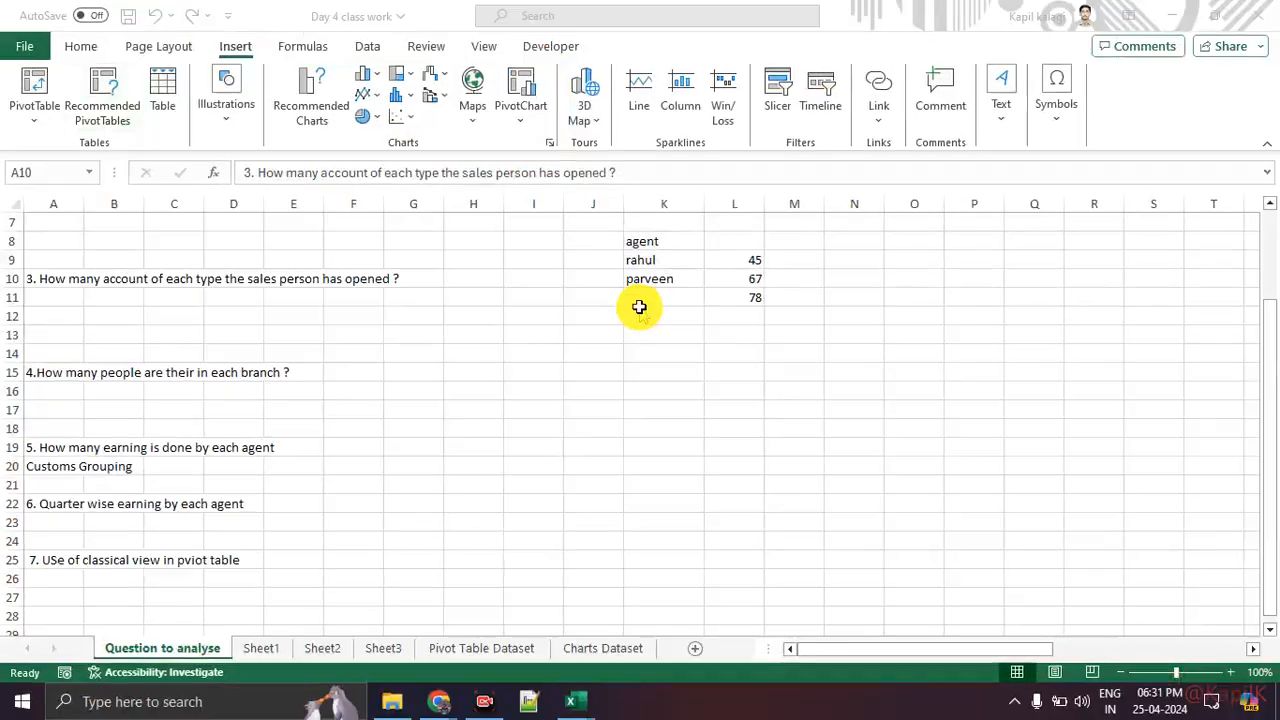
click(580, 449)
Step: Examine the column chart table of months and Products A to D on the Charts Dataset sheet
click(603, 648)
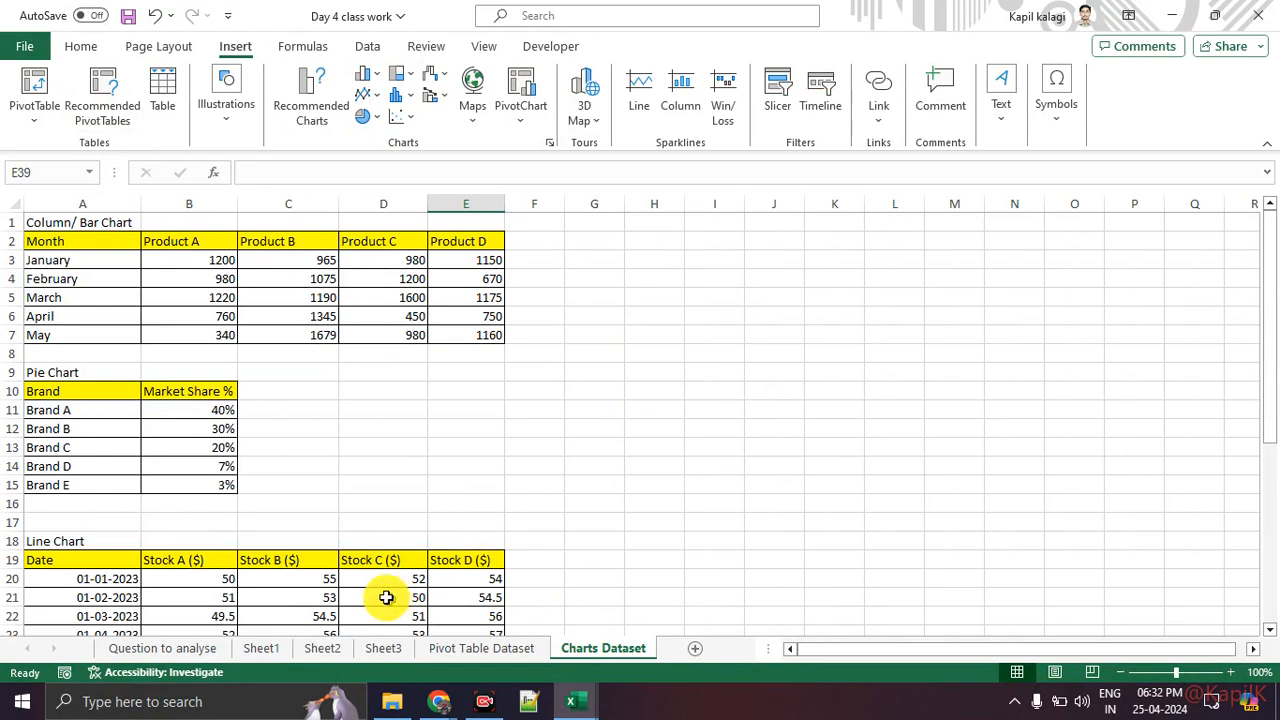
click(91, 246)
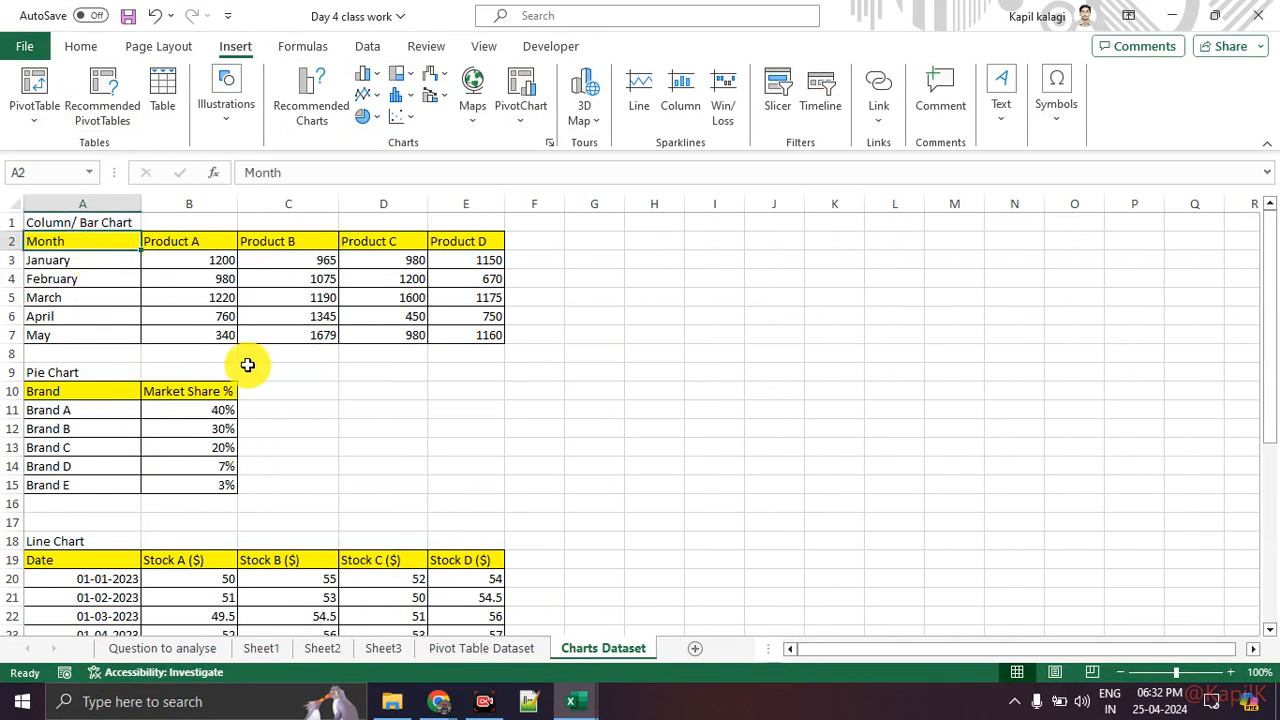
click(249, 363)
click(222, 240)
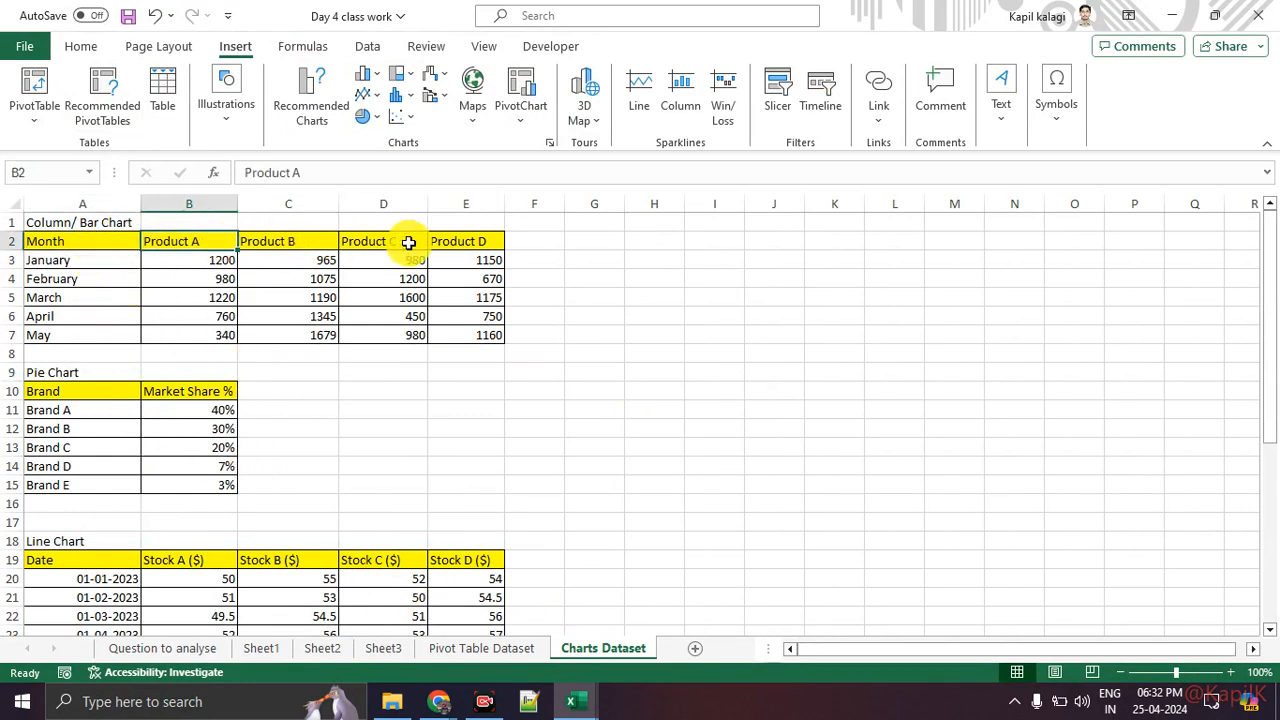
click(274, 243)
drag(223, 243, 460, 240)
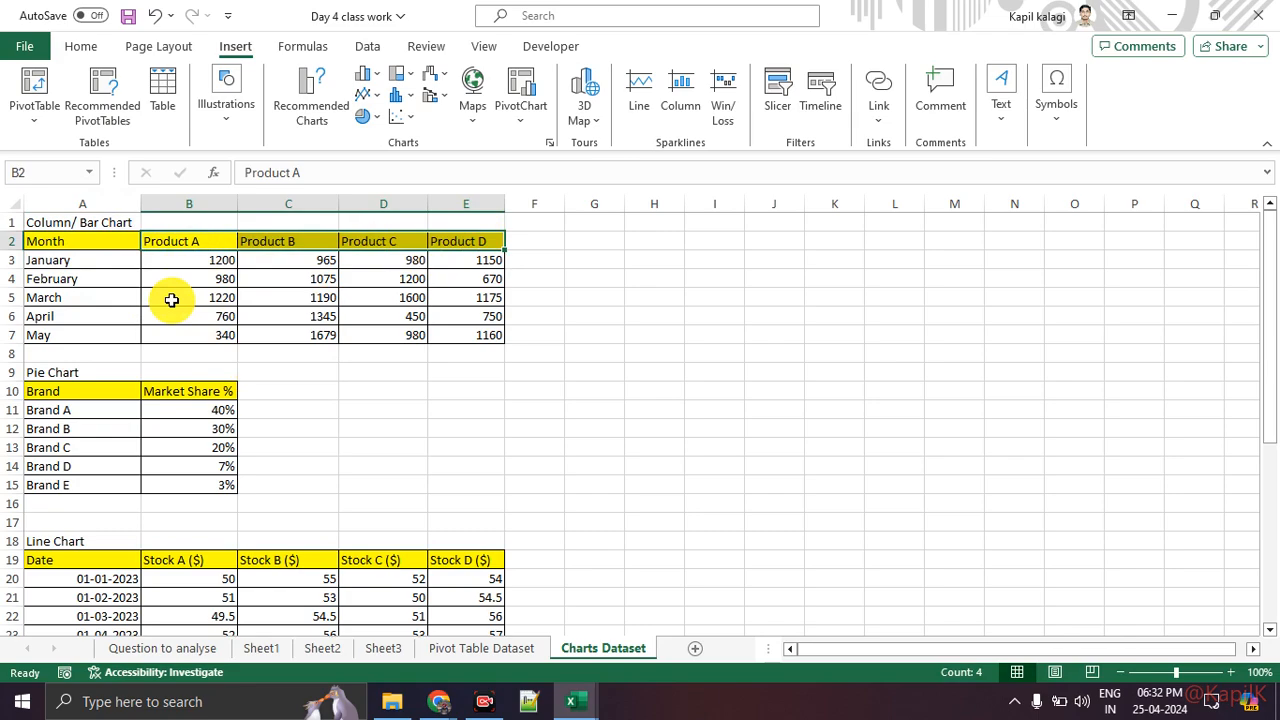
key(ctrl+1)
click(1, 262)
drag(9, 268, 97, 268)
drag(53, 290, 113, 291)
drag(14, 319, 90, 319)
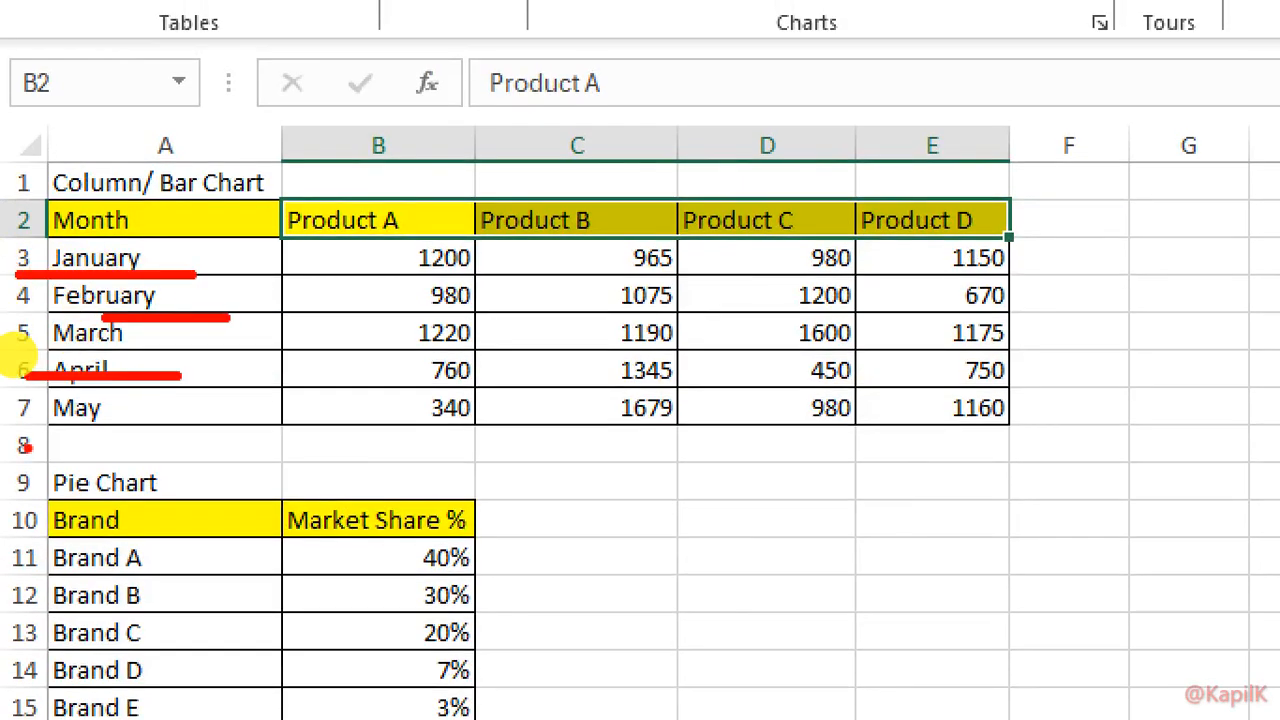
drag(14, 354, 66, 356)
drag(105, 260, 165, 259)
drag(341, 256, 320, 277)
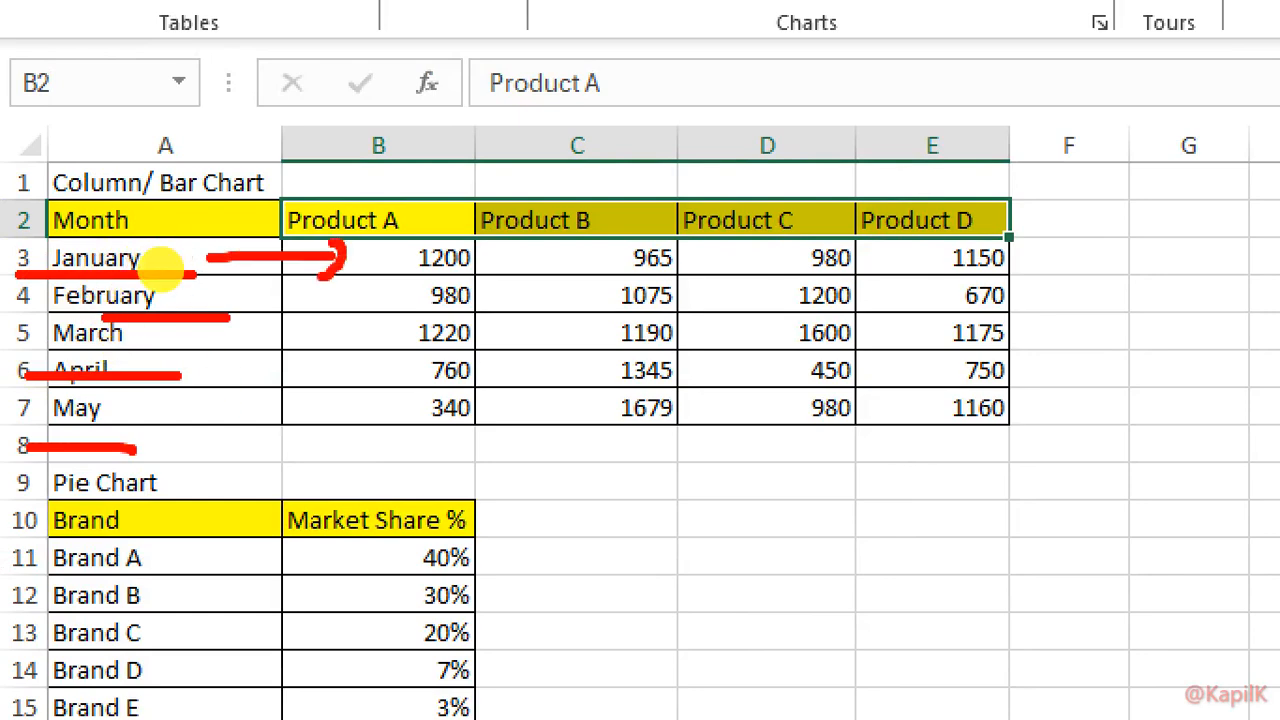
key(Escape)
click(458, 410)
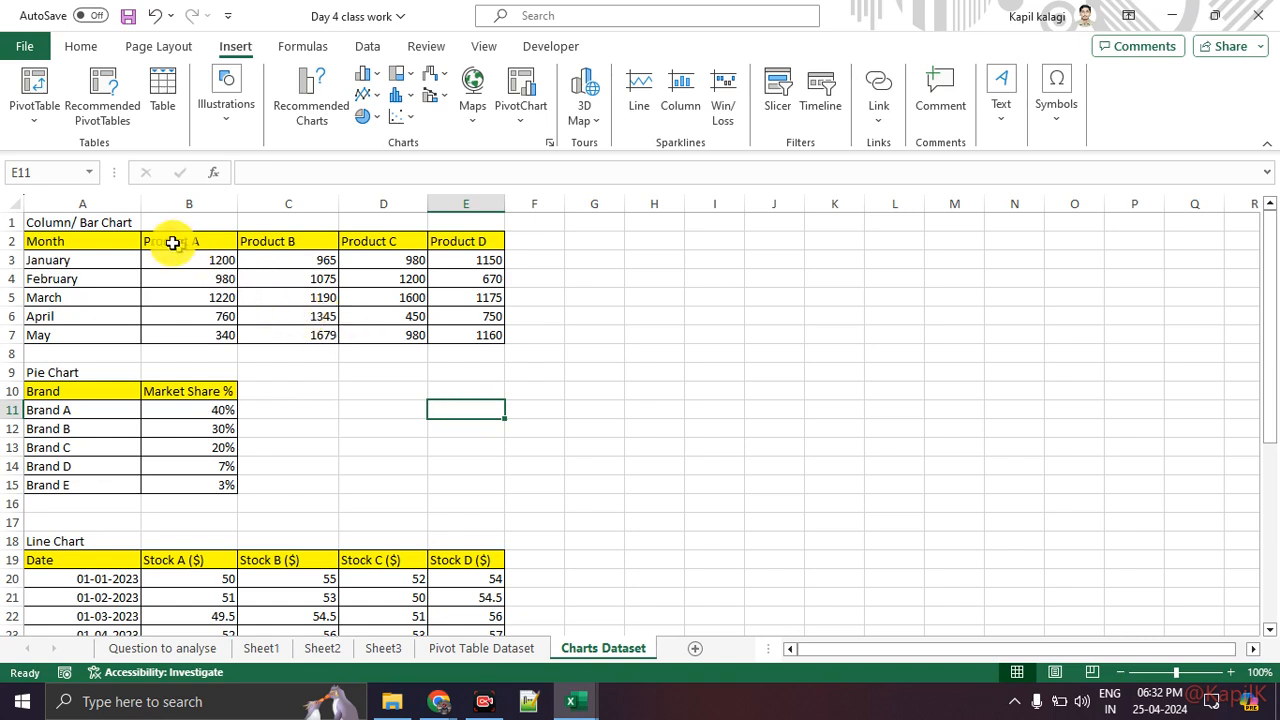
Step: Insert a 3-D Stacked Column chart from the month and product data in A2:E7
drag(123, 241, 488, 343)
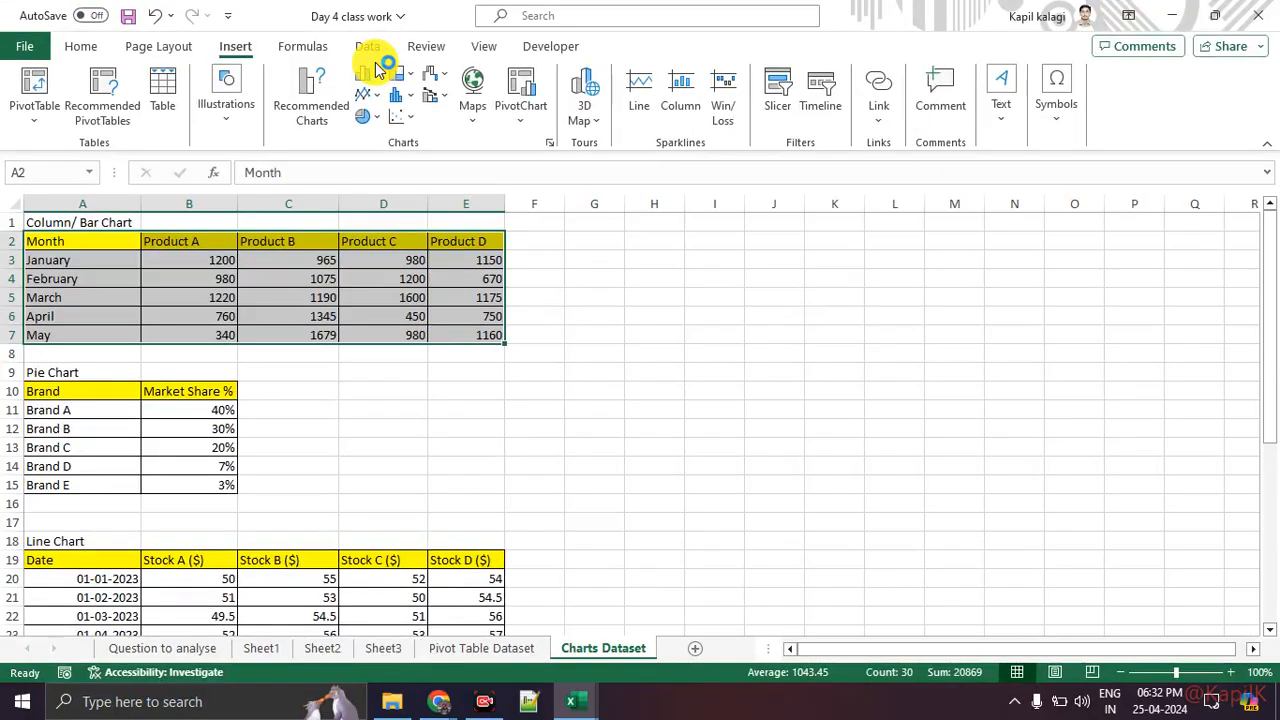
click(358, 82)
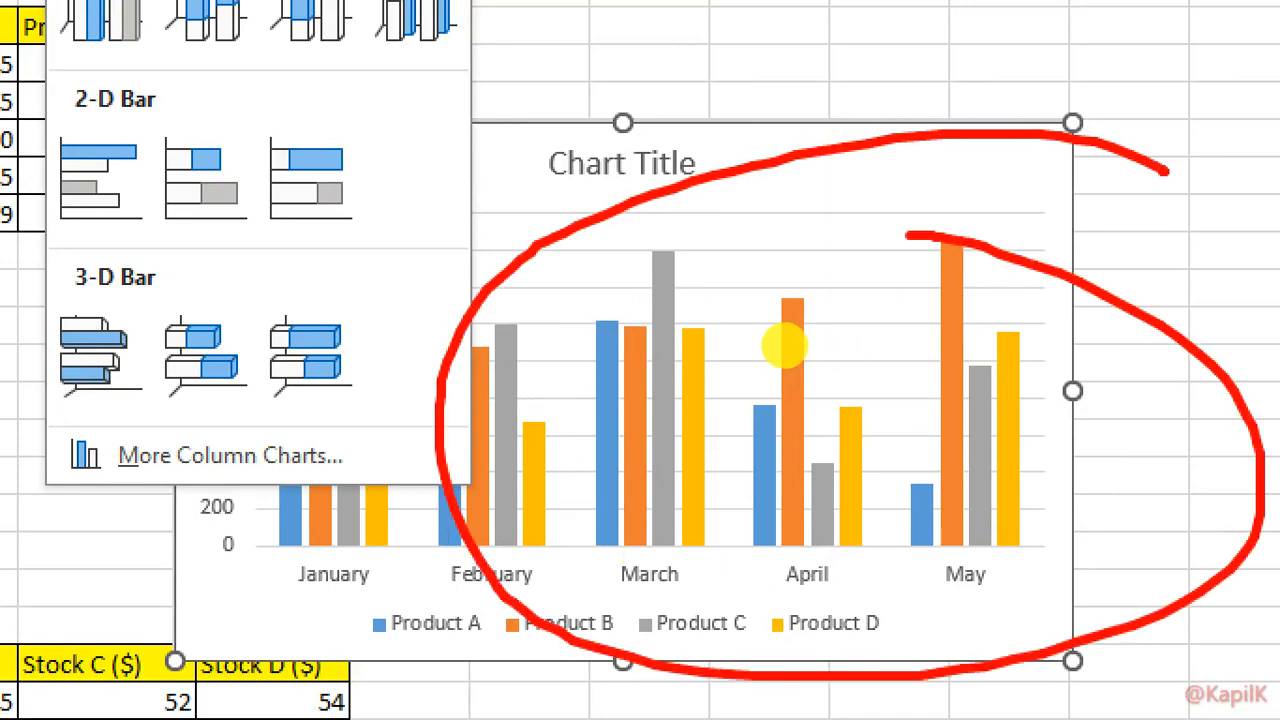
key(Escape)
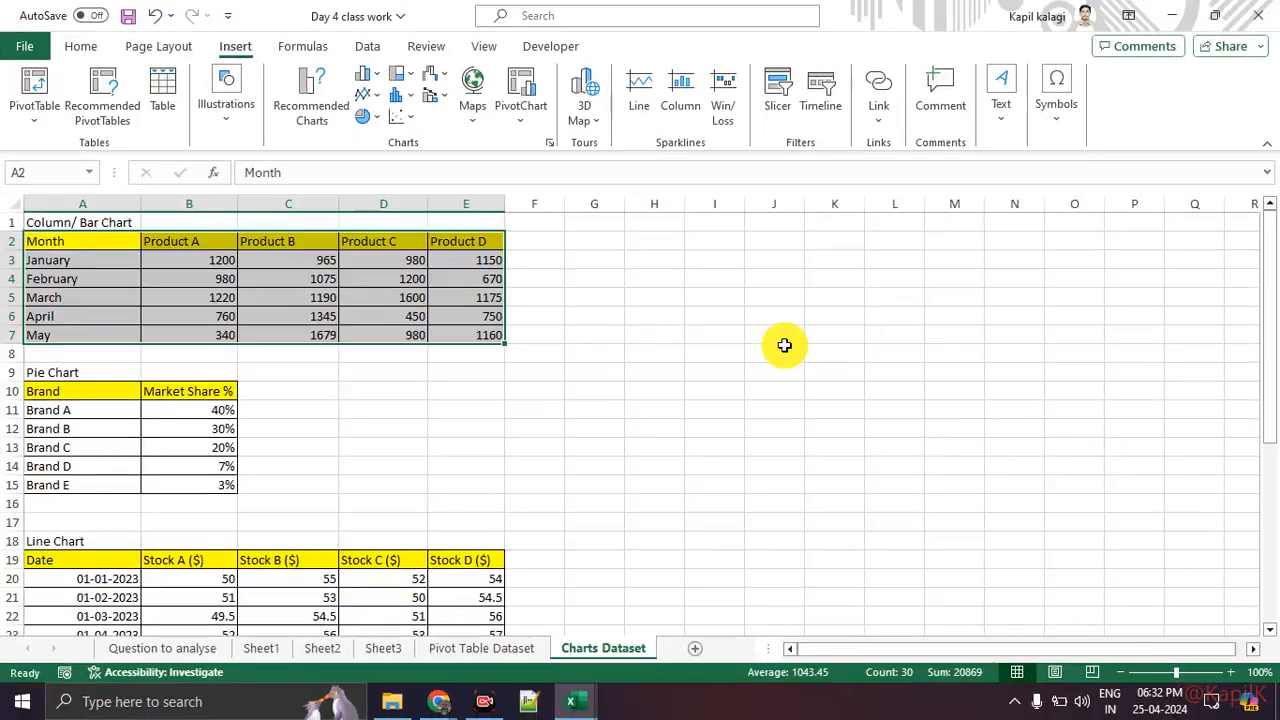
click(365, 85)
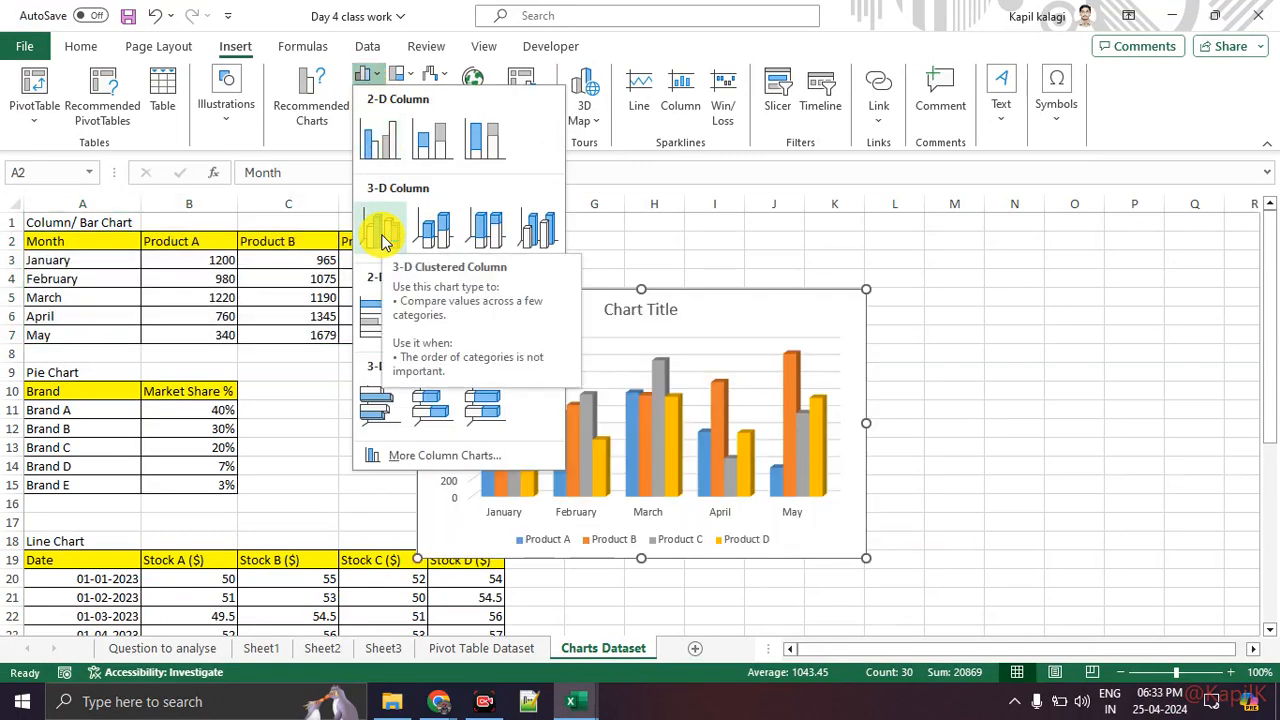
click(435, 230)
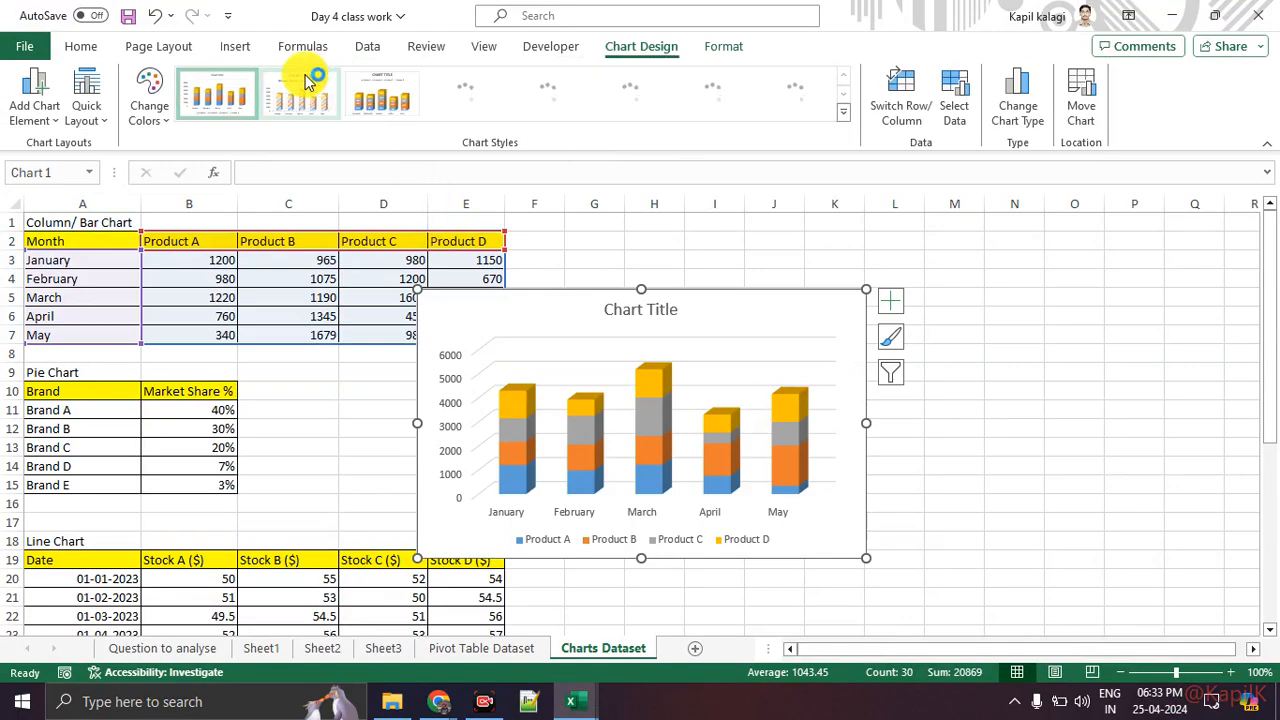
Step: Apply the dark chart style to the column chart
key(ctrl+1)
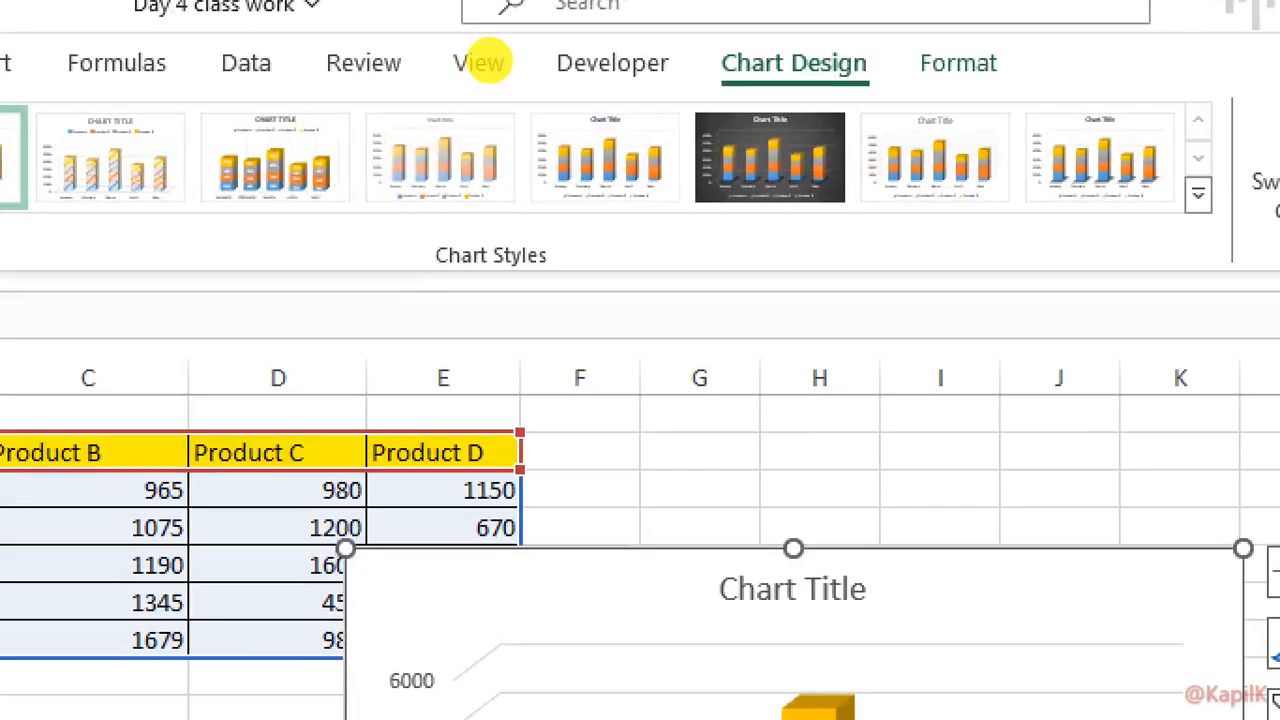
click(615, 64)
mouse_move(589, 68)
mouse_down()
mouse_move(767, 39)
mouse_move(614, 23)
mouse_move(625, 90)
mouse_up()
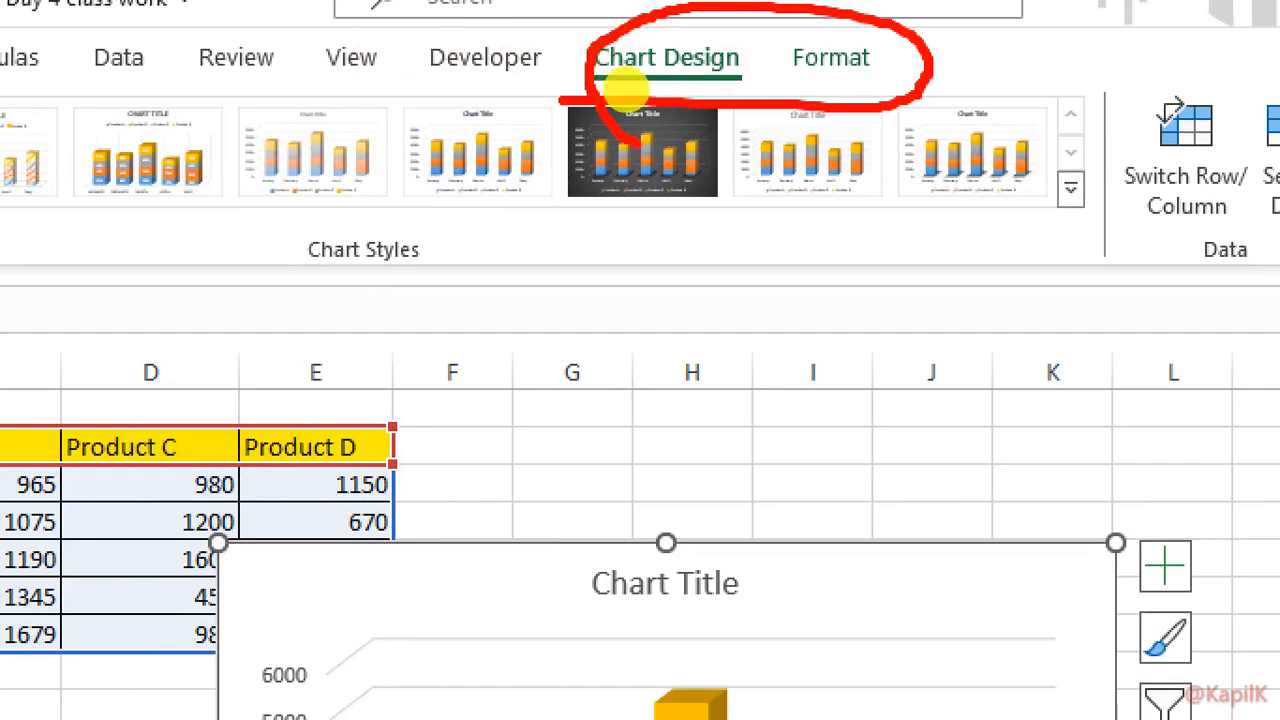
key(Escape)
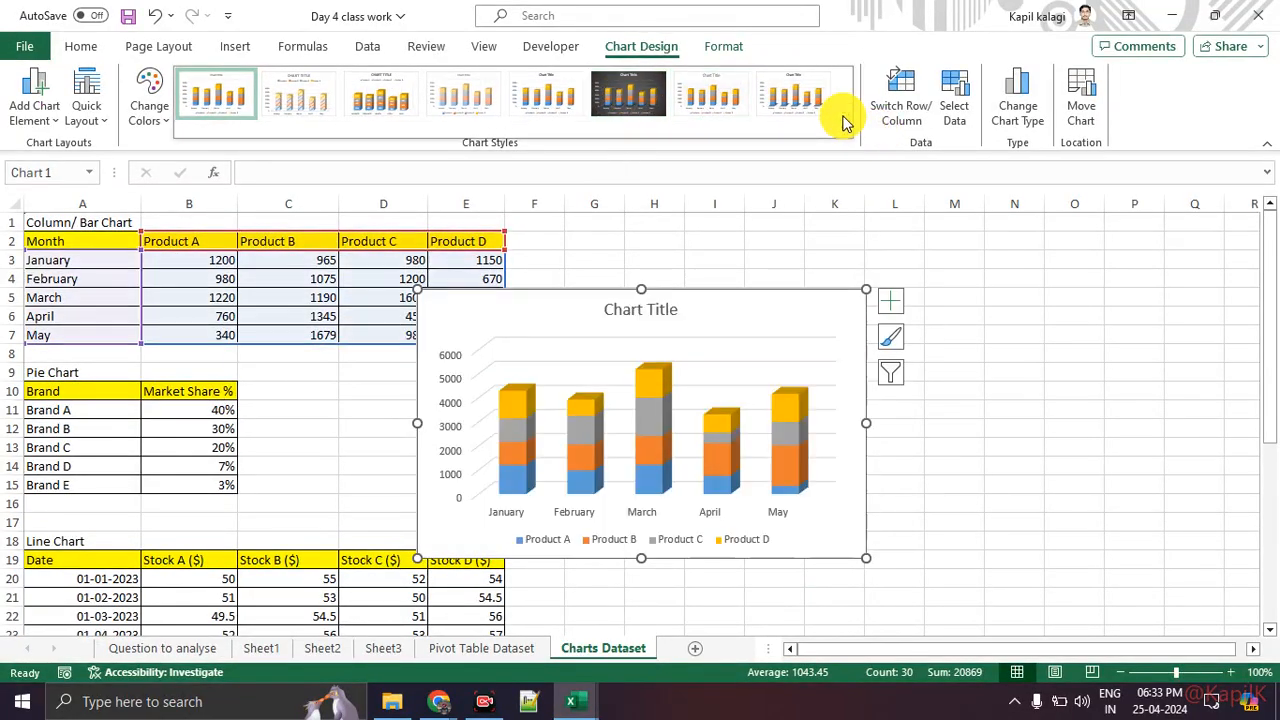
click(641, 106)
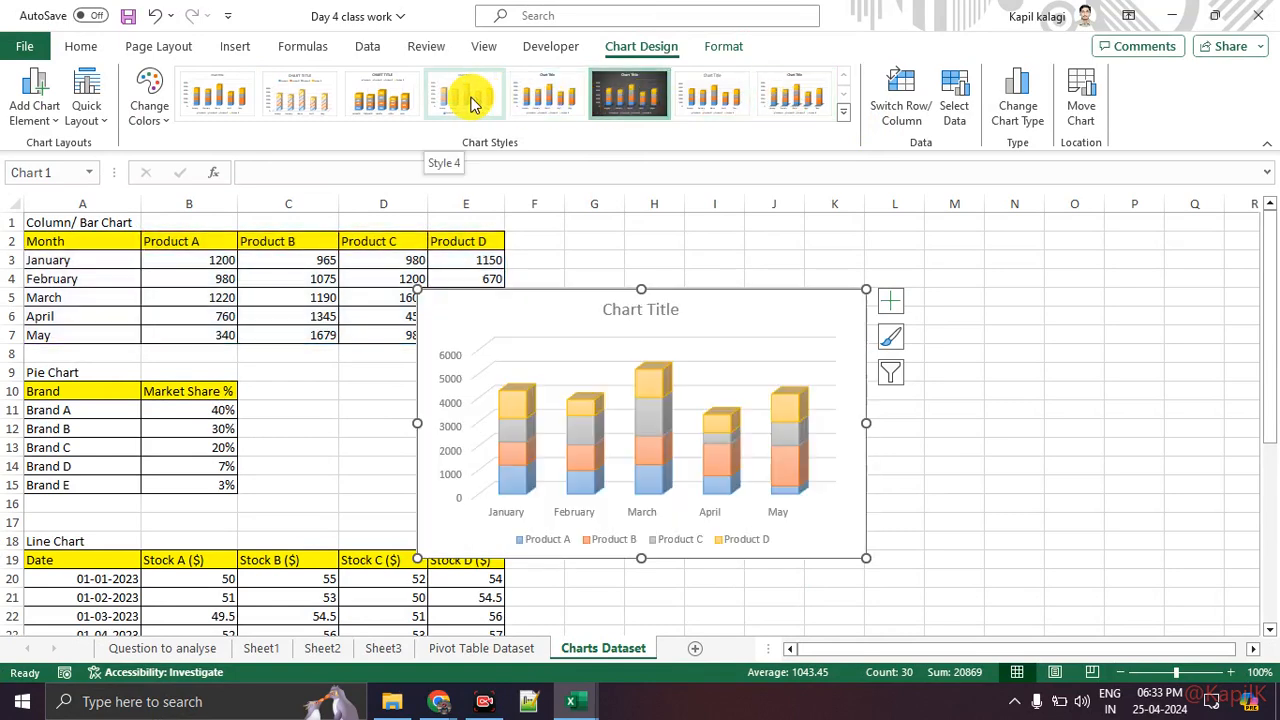
click(380, 93)
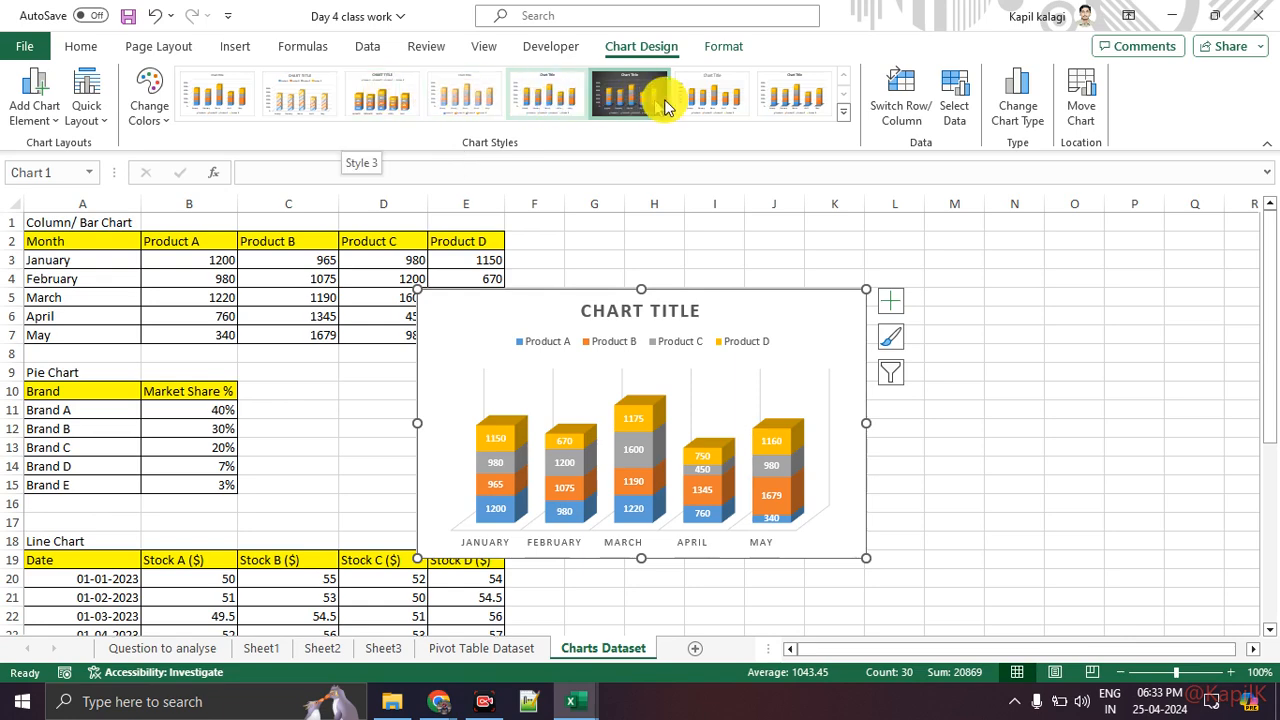
click(158, 118)
click(178, 201)
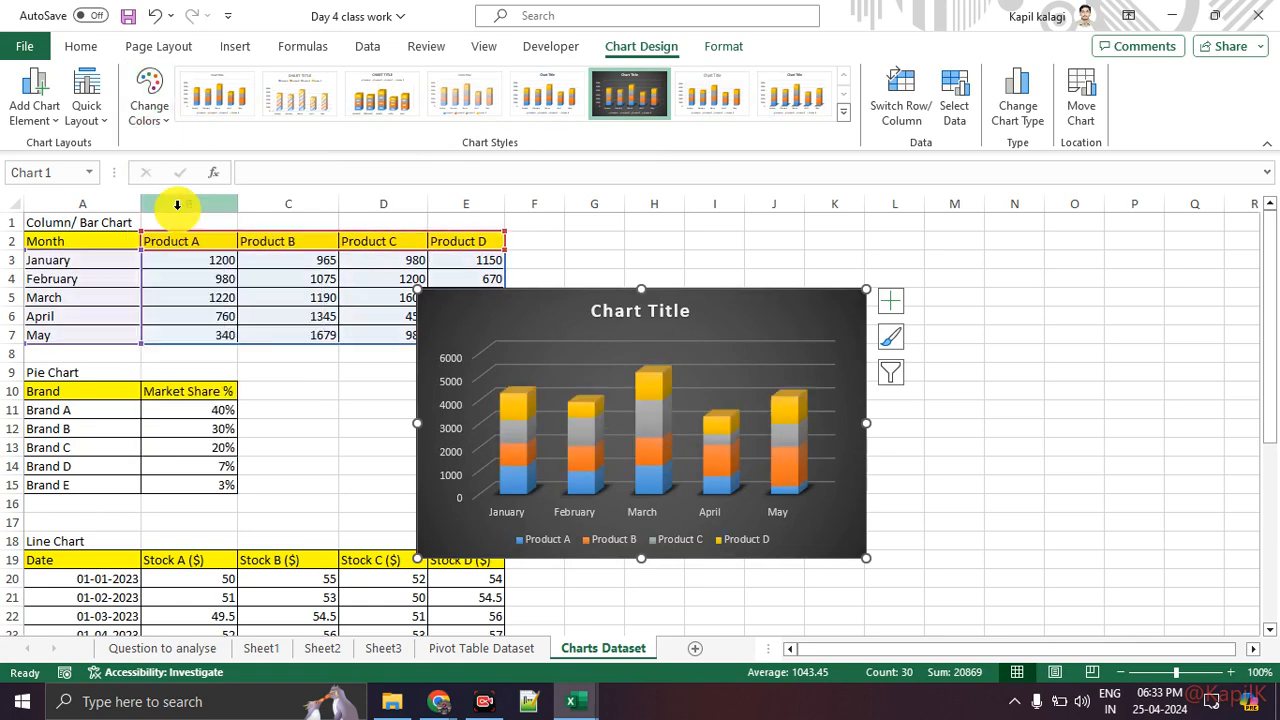
Step: Change the chart colours to a blue monochromatic palette
click(148, 108)
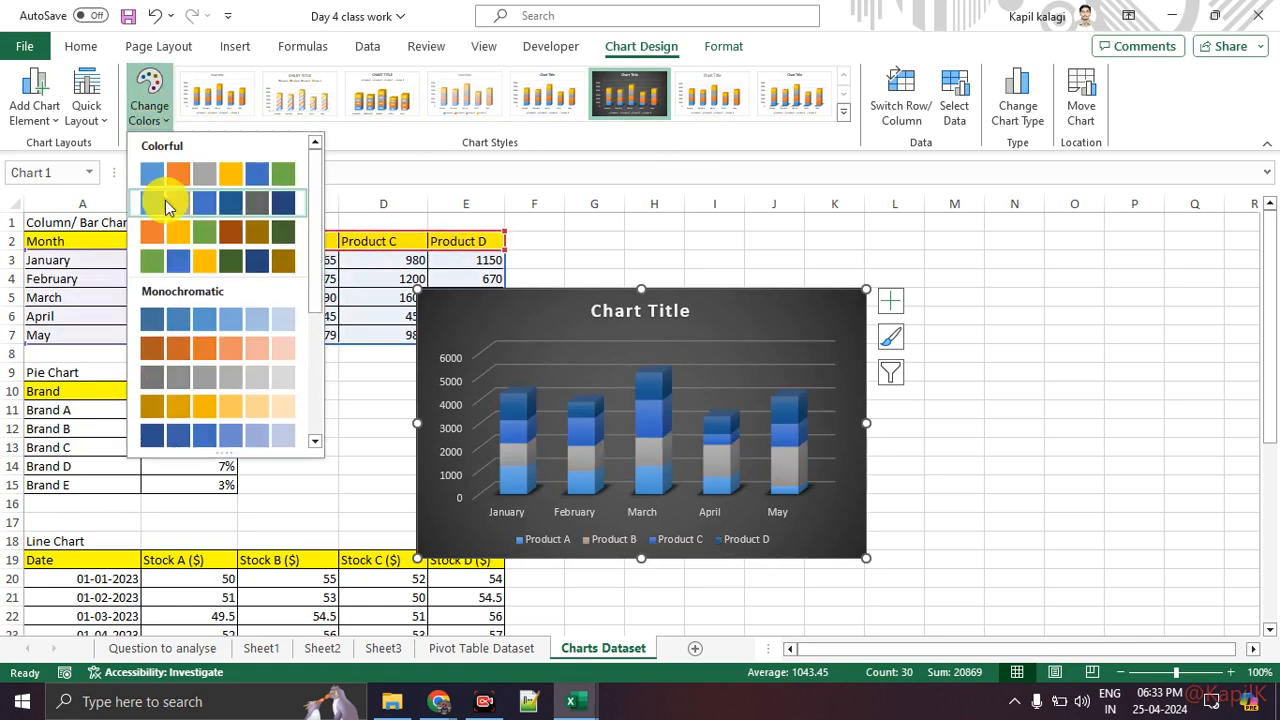
click(208, 432)
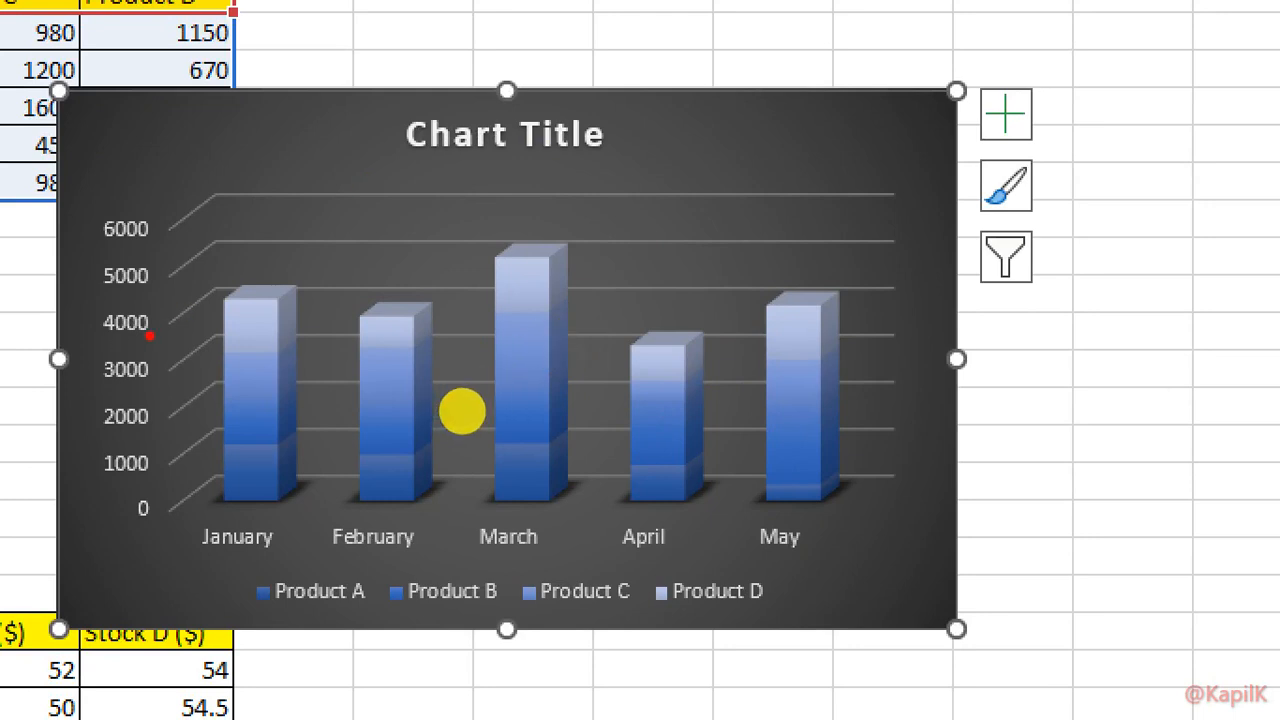
mouse_move(159, 336)
mouse_down()
mouse_move(212, 294)
mouse_move(265, 292)
mouse_up()
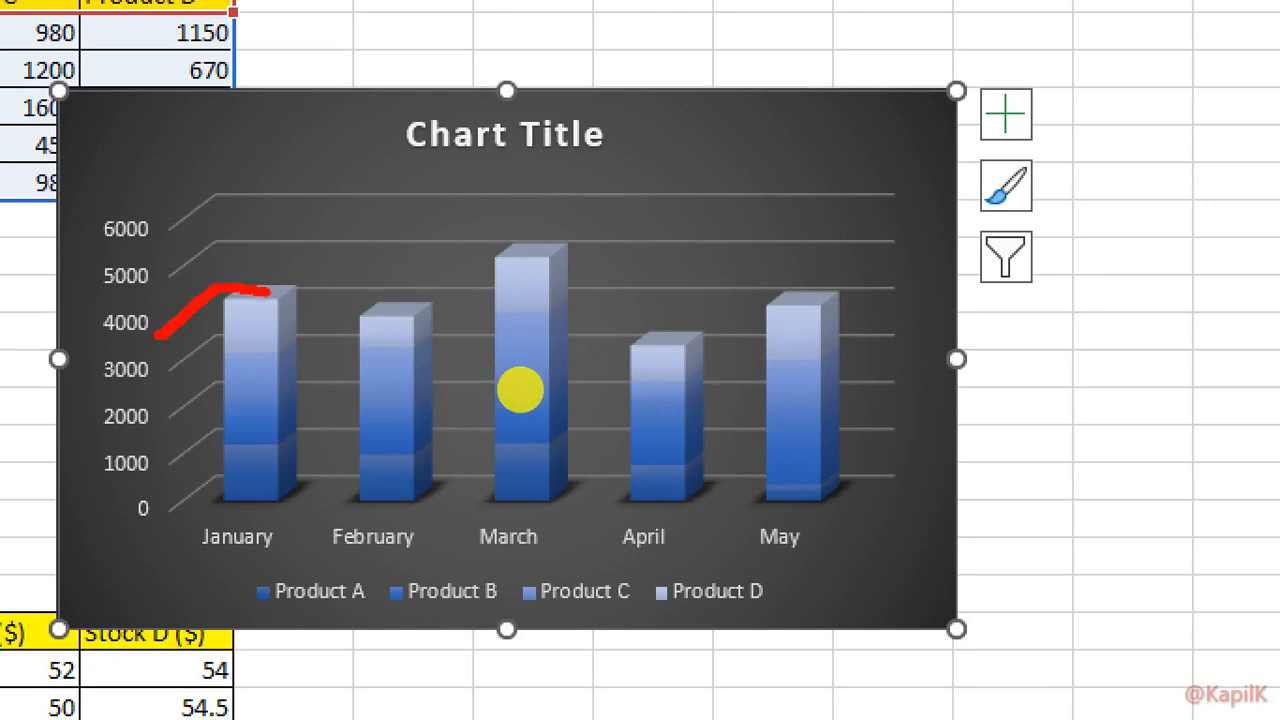
mouse_move(229, 232)
mouse_down()
mouse_move(146, 280)
mouse_move(450, 243)
mouse_move(904, 251)
mouse_up()
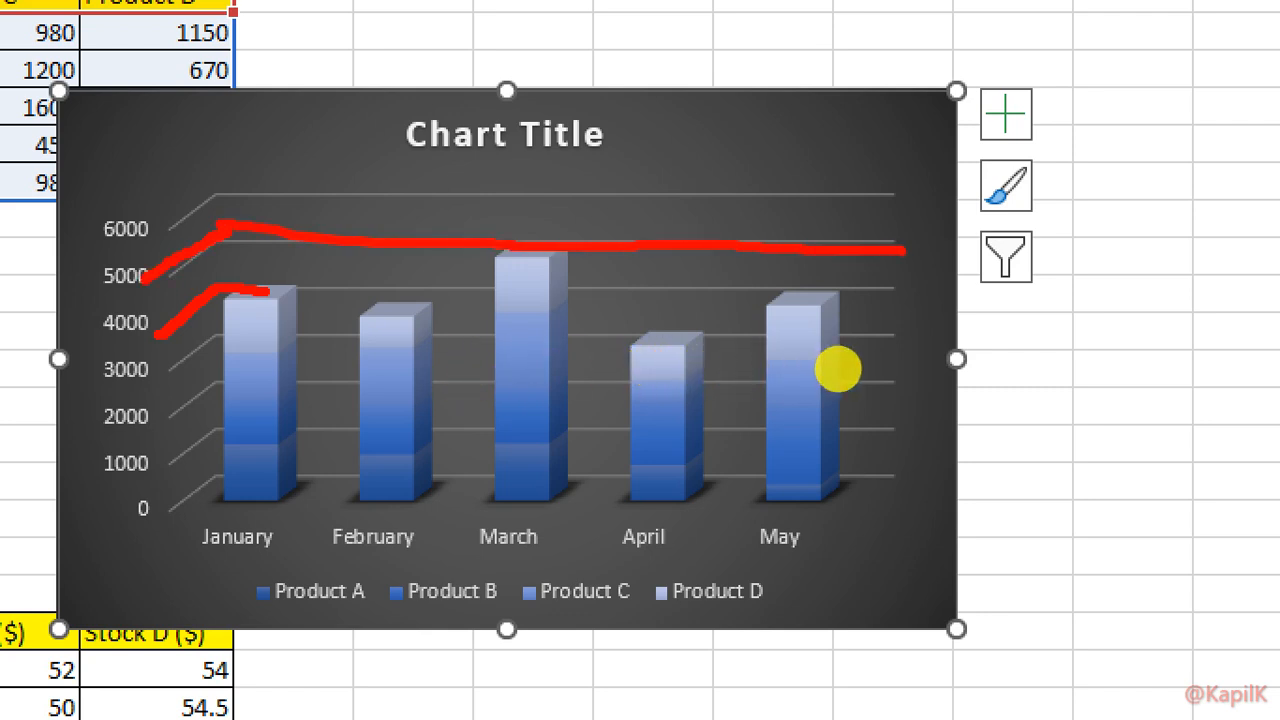
key(Escape)
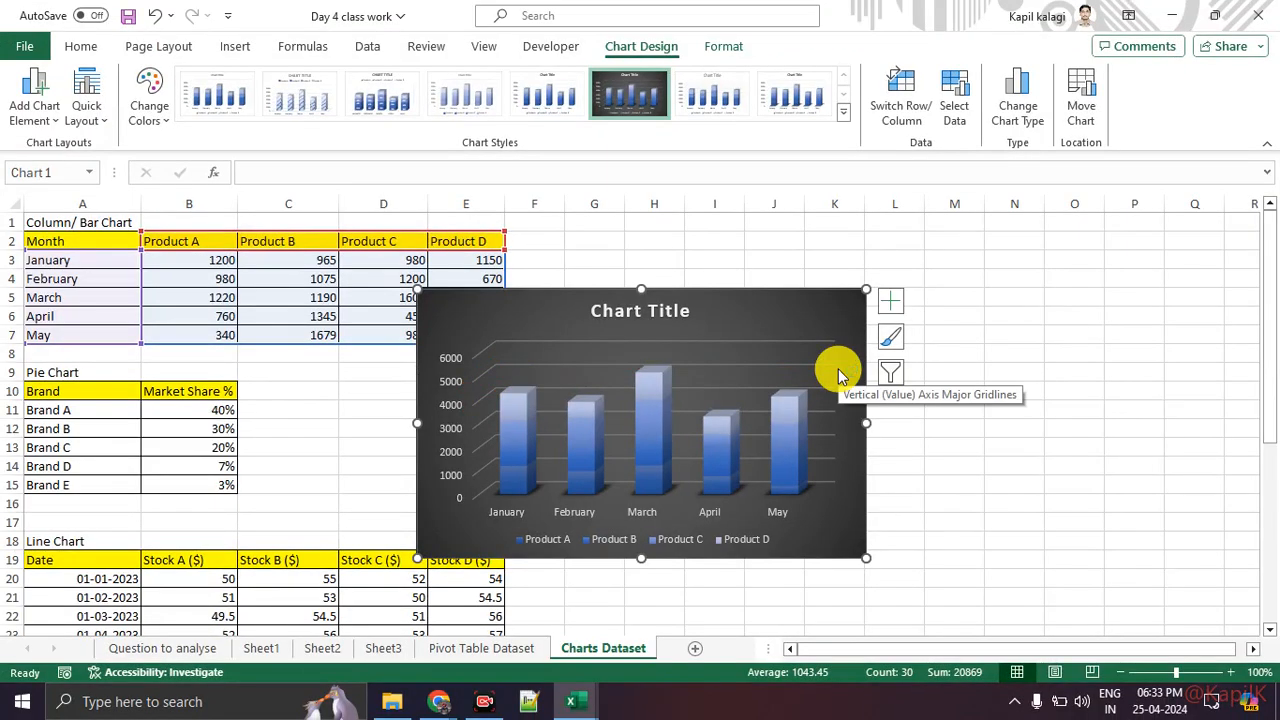
Step: Change the chart type from 3-D Stacked Column to Clustered Column
click(1020, 126)
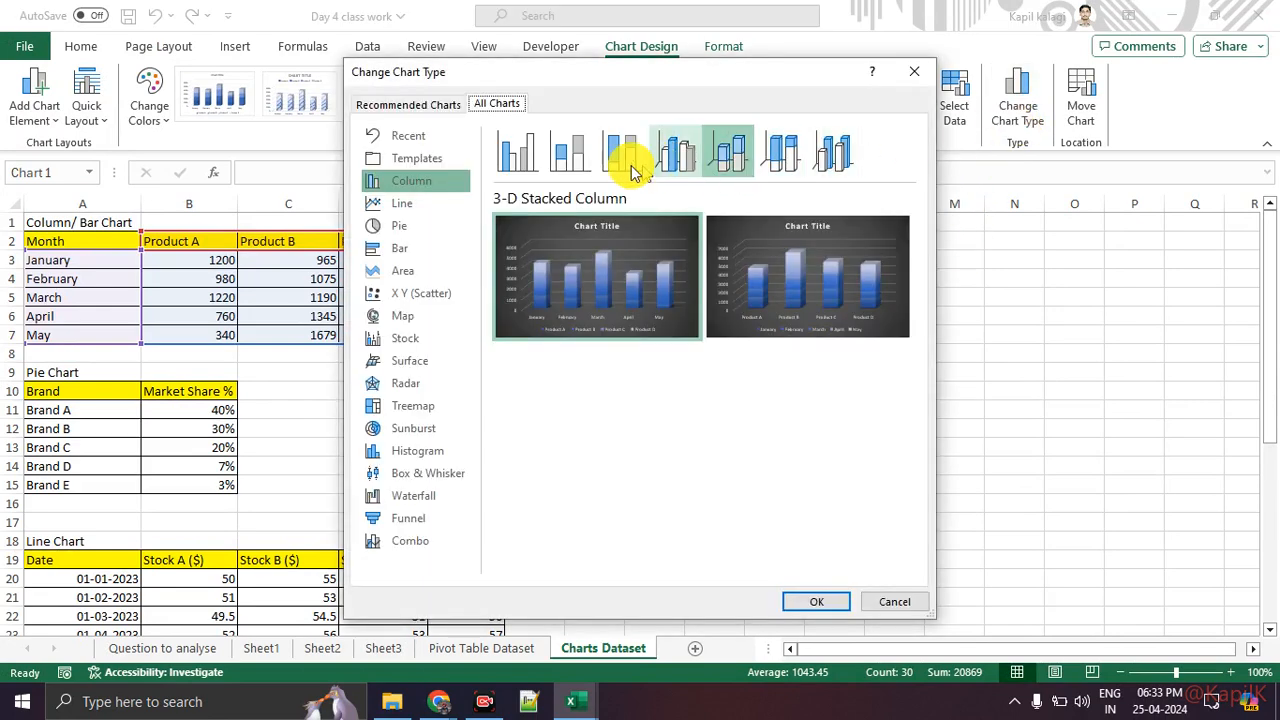
click(583, 166)
click(531, 162)
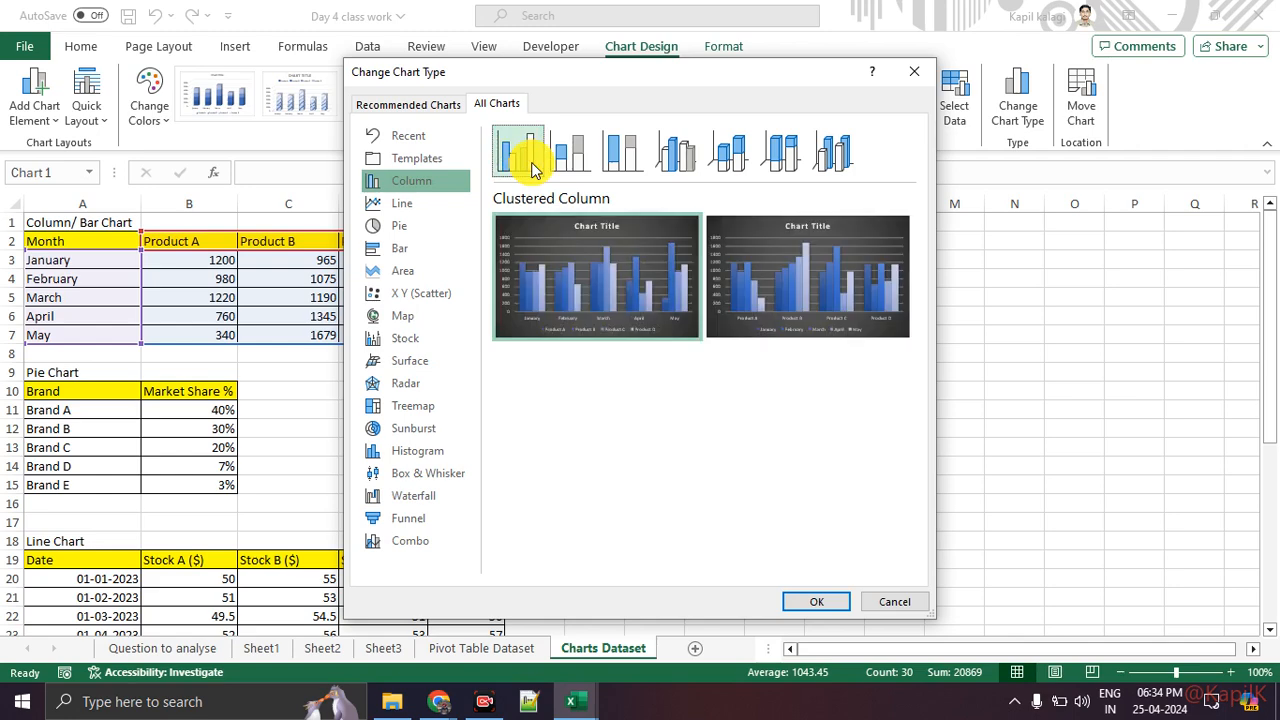
click(817, 603)
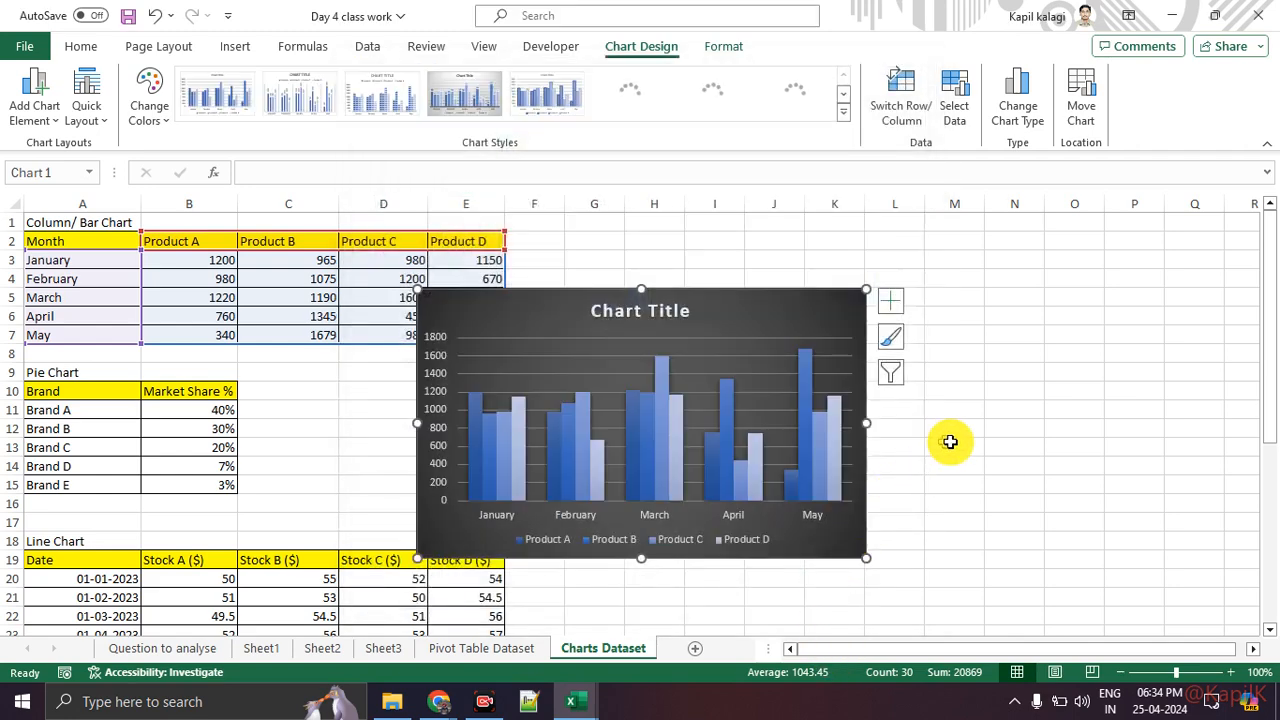
Step: Apply a light chart style with shaded columns to the clustered column chart
click(999, 442)
click(737, 333)
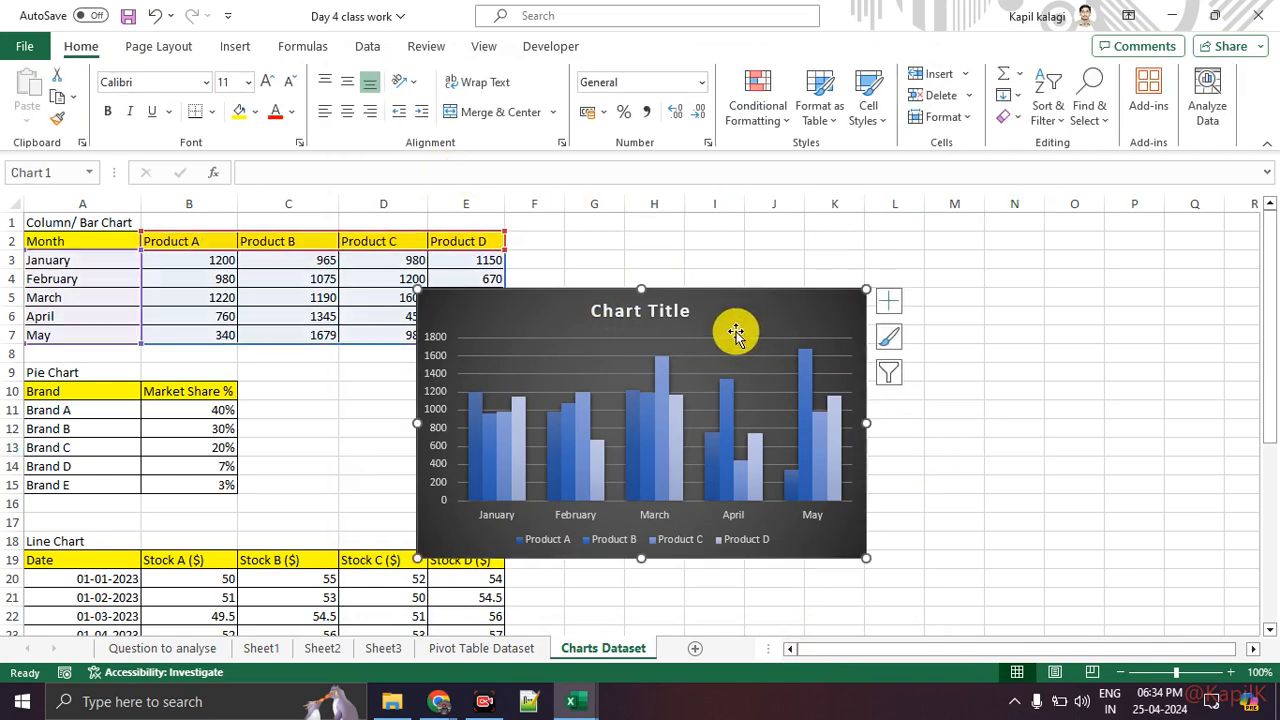
click(547, 100)
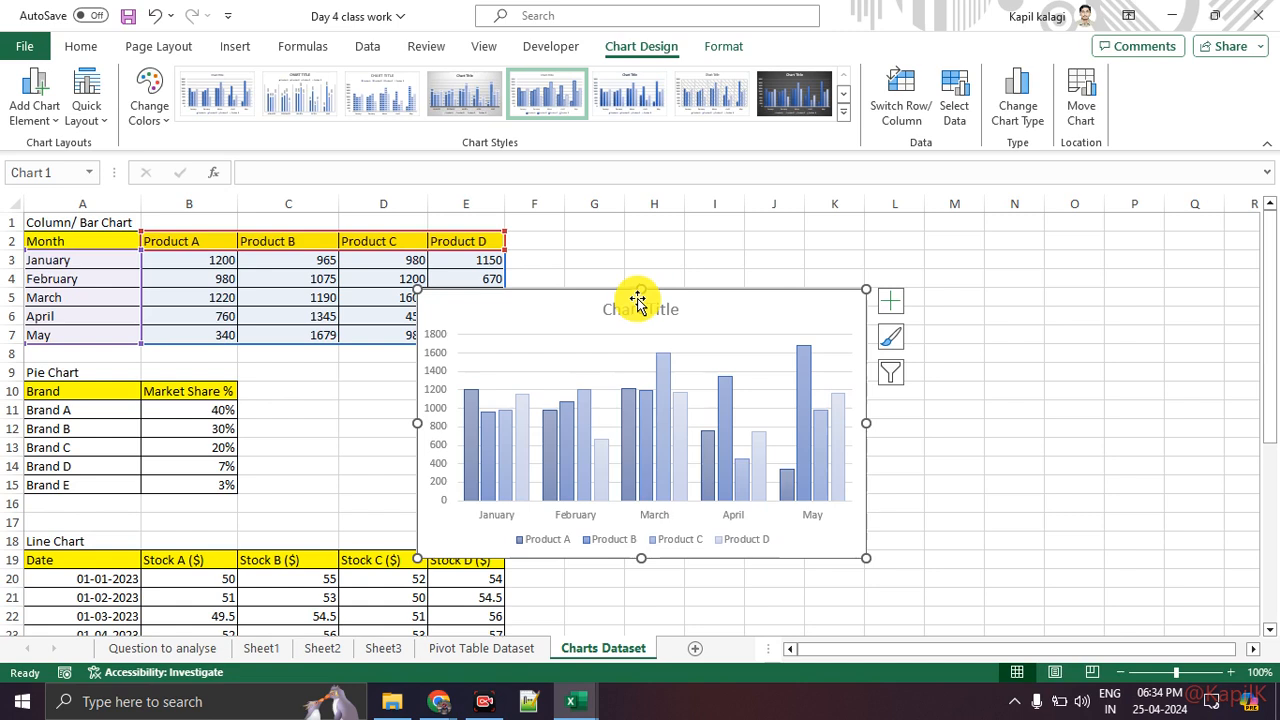
Step: Enlarge the chart by stretching its top, bottom, right and left edges to span roughly columns C to O
drag(641, 292, 634, 214)
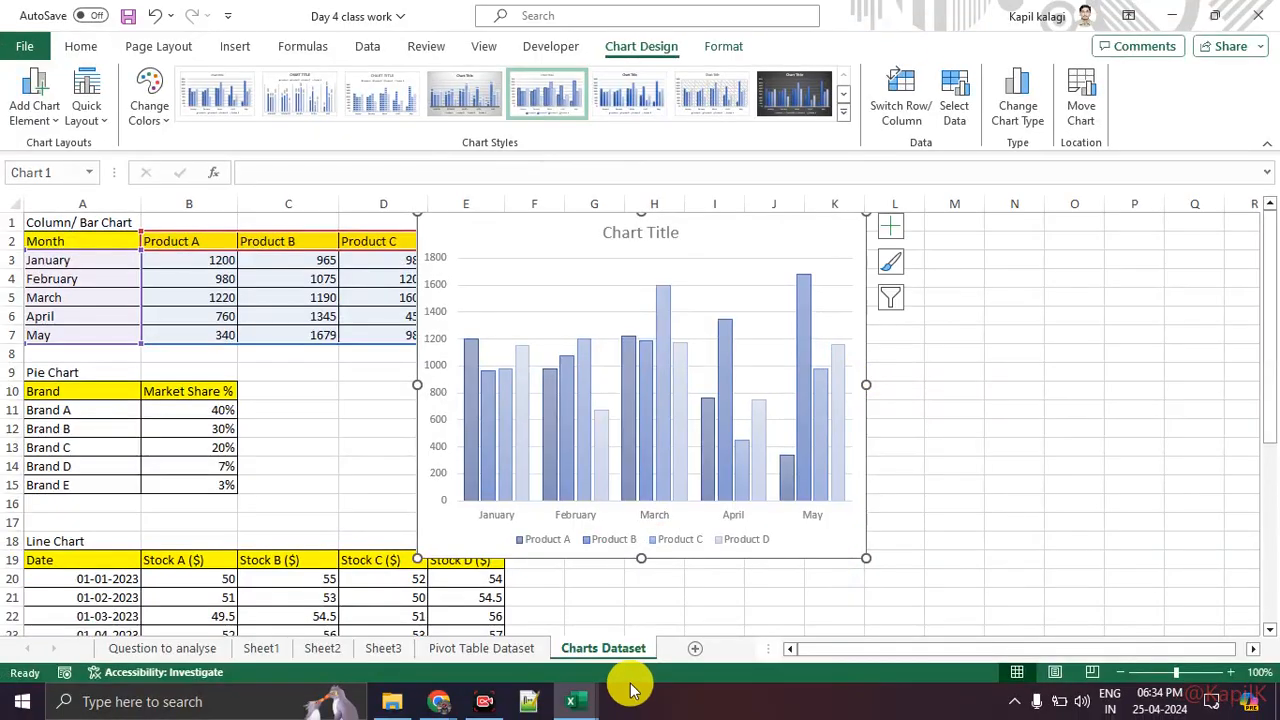
drag(641, 559, 641, 620)
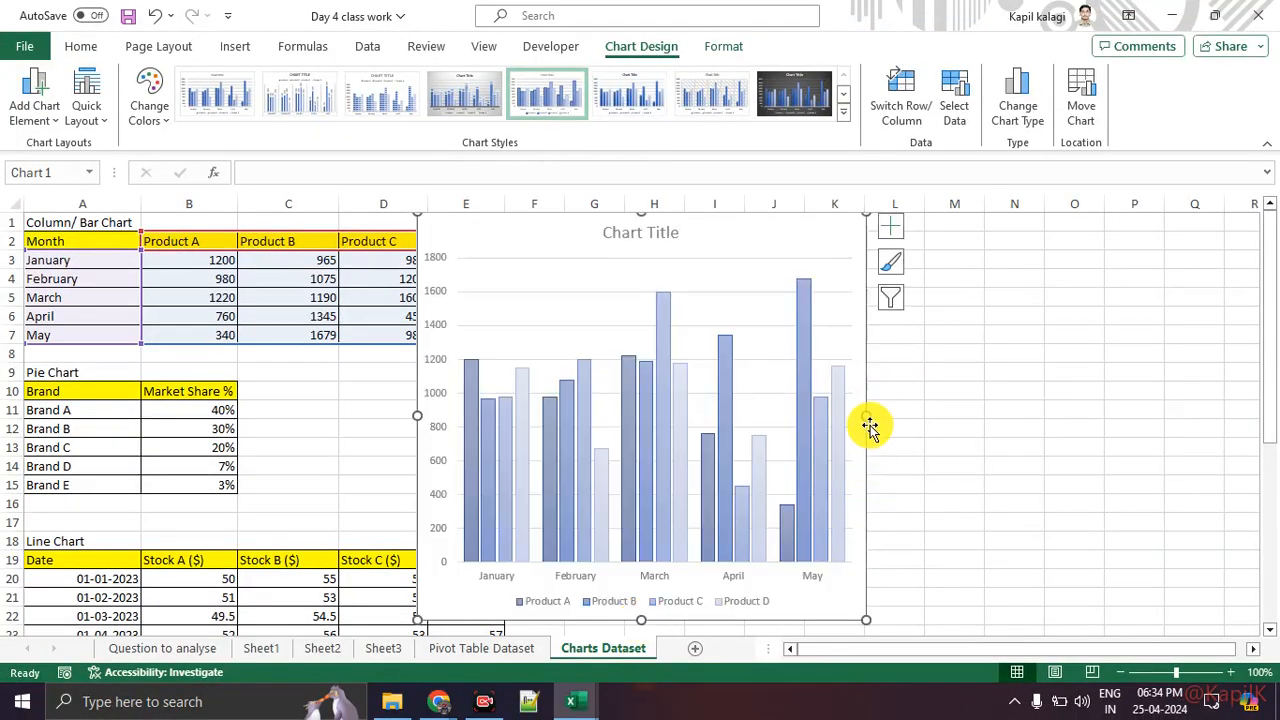
drag(869, 416, 1089, 414)
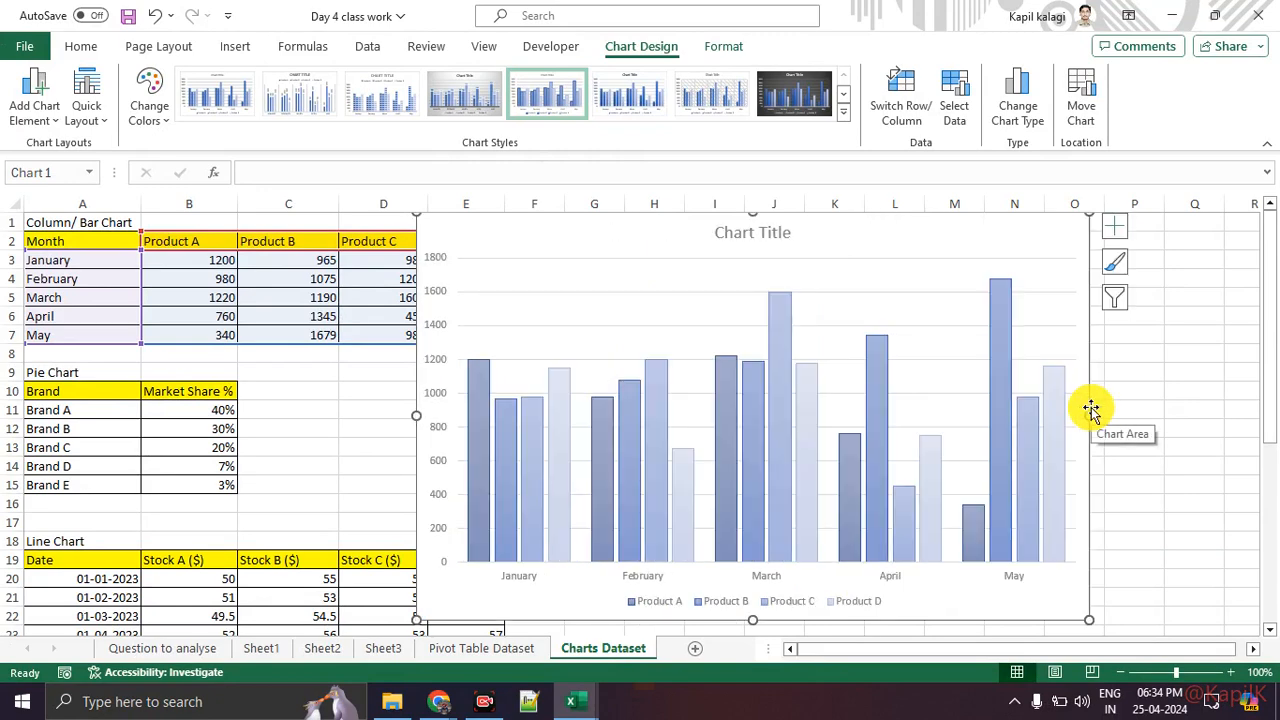
drag(416, 415, 282, 416)
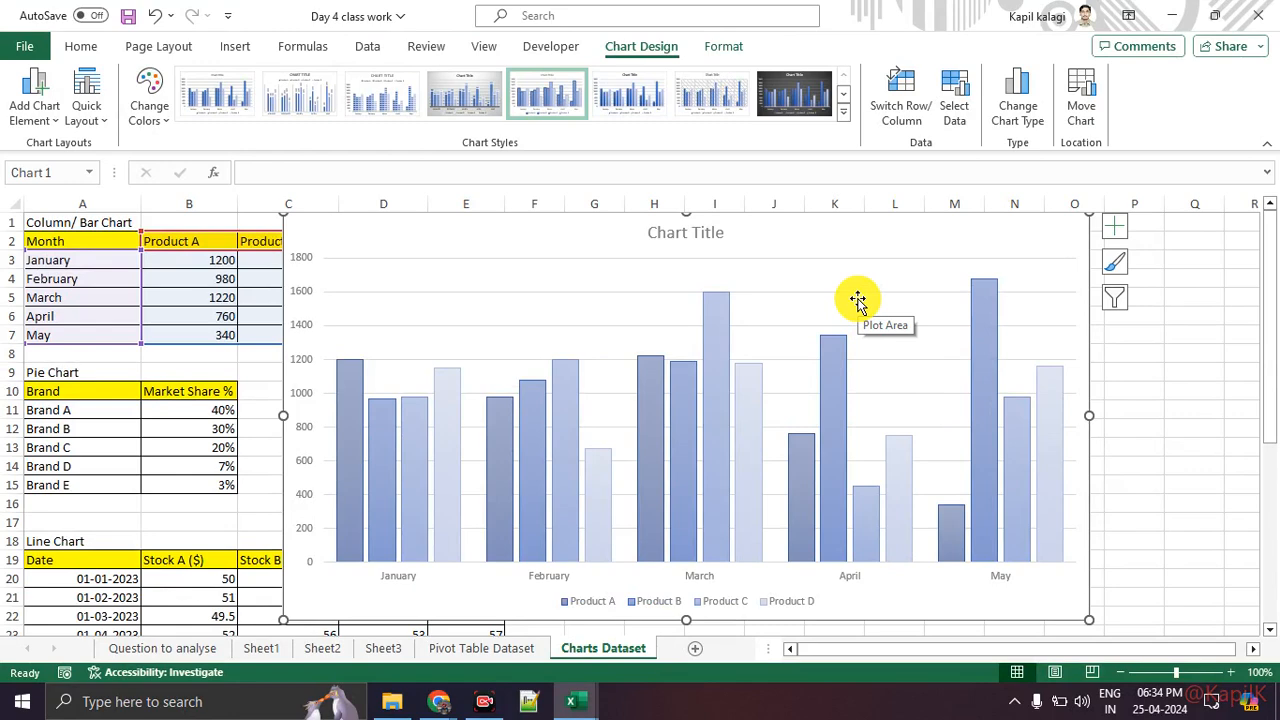
Step: Move the chart so it sits over columns B to M at the top of the sheet
click(198, 361)
drag(600, 245, 614, 477)
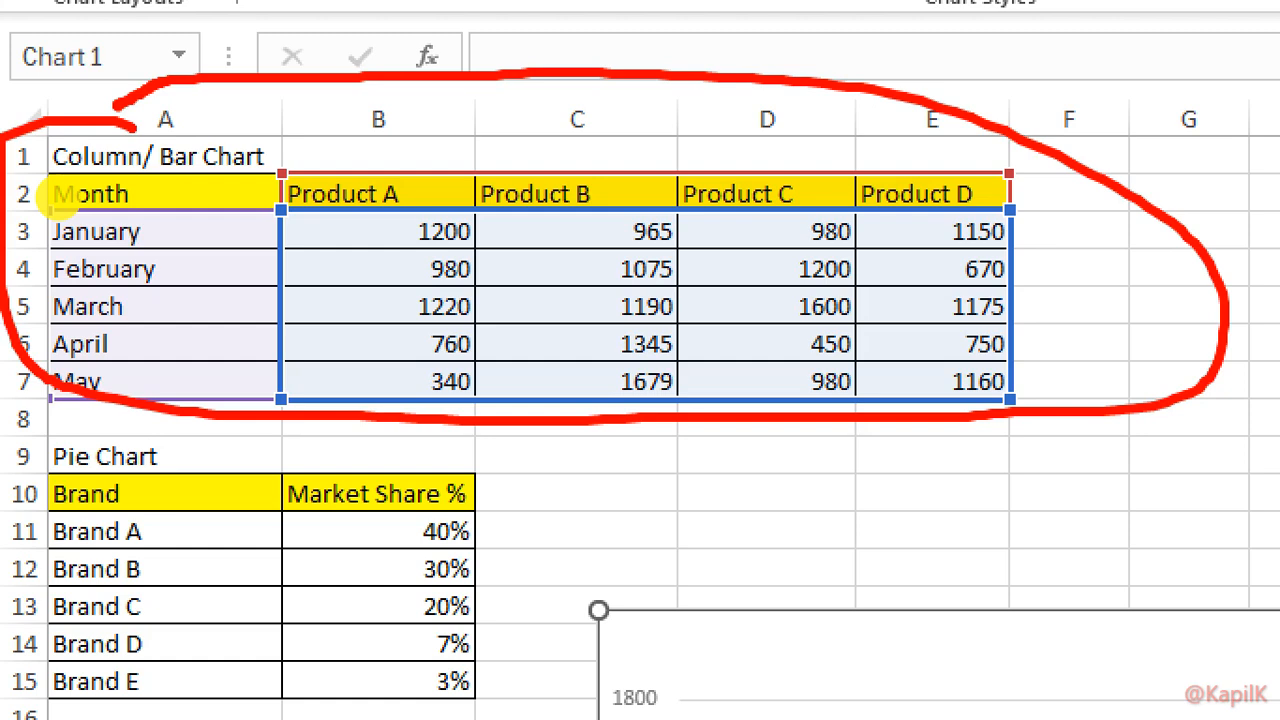
key(Escape)
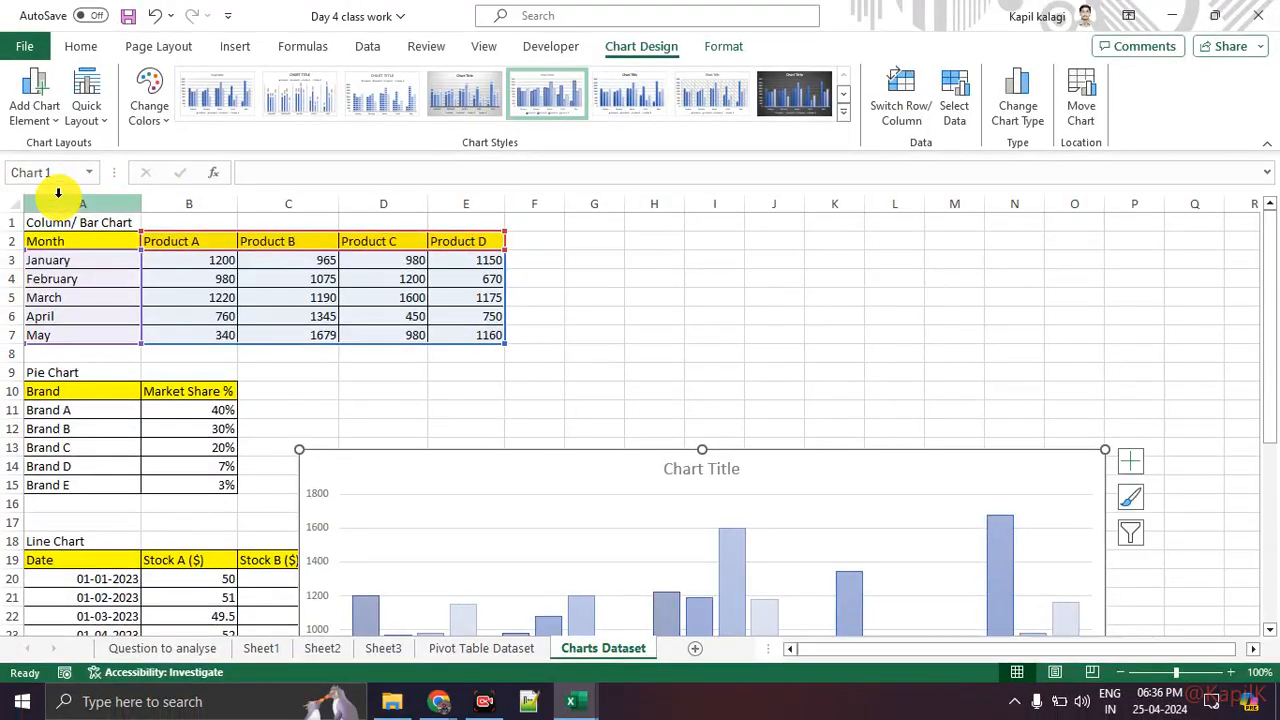
drag(510, 465, 378, 248)
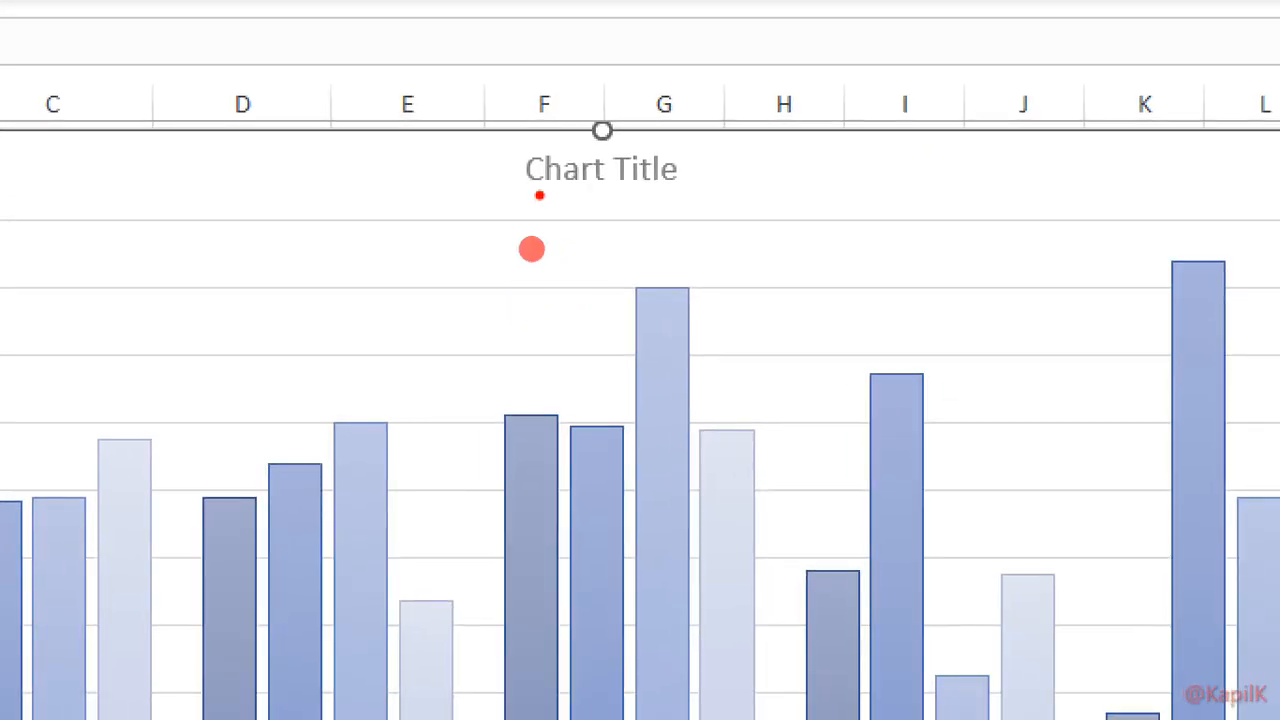
Step: Examine the chart's title, columns, axis labels, legend and the element, style and filter buttons beside it
mouse_move(532, 249)
mouse_down()
mouse_move(490, 203)
mouse_move(596, 262)
mouse_up()
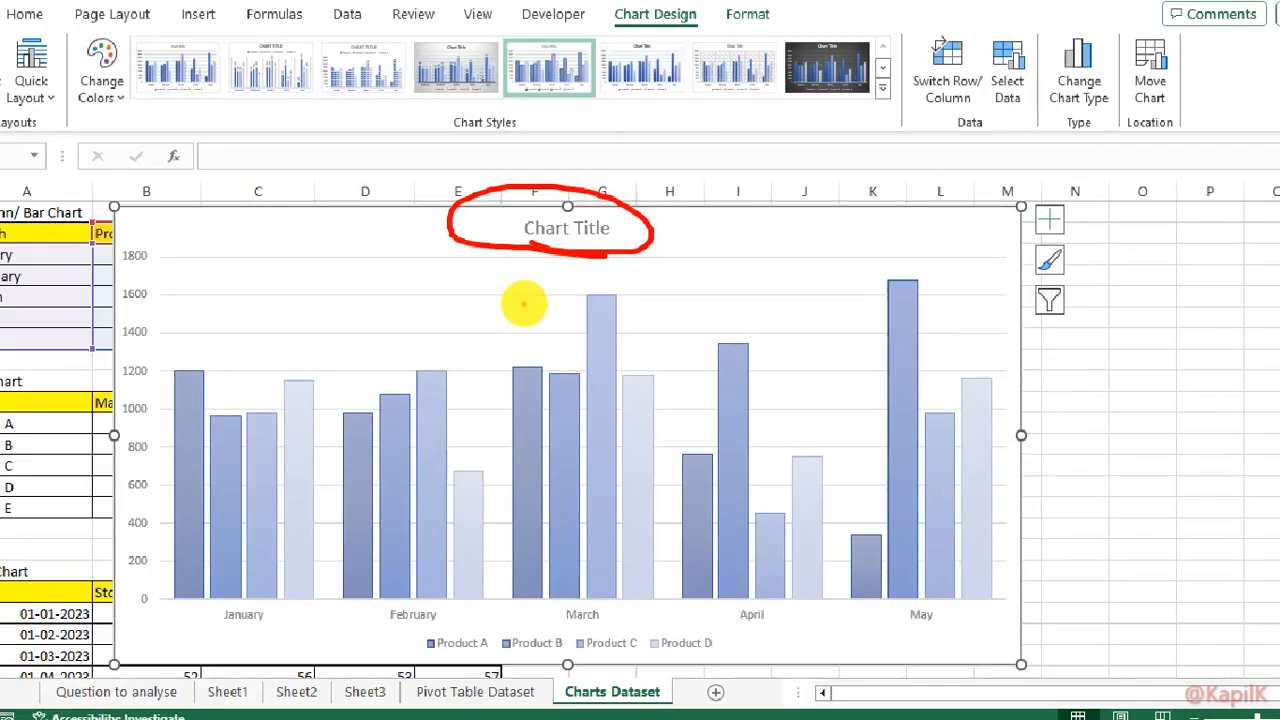
mouse_move(490, 600)
mouse_down()
mouse_move(432, 580)
mouse_move(515, 650)
mouse_move(677, 600)
mouse_move(513, 577)
mouse_up()
drag(348, 391, 378, 358)
mouse_move(388, 360)
mouse_down()
mouse_move(398, 378)
mouse_move(437, 340)
mouse_up()
drag(462, 432, 497, 424)
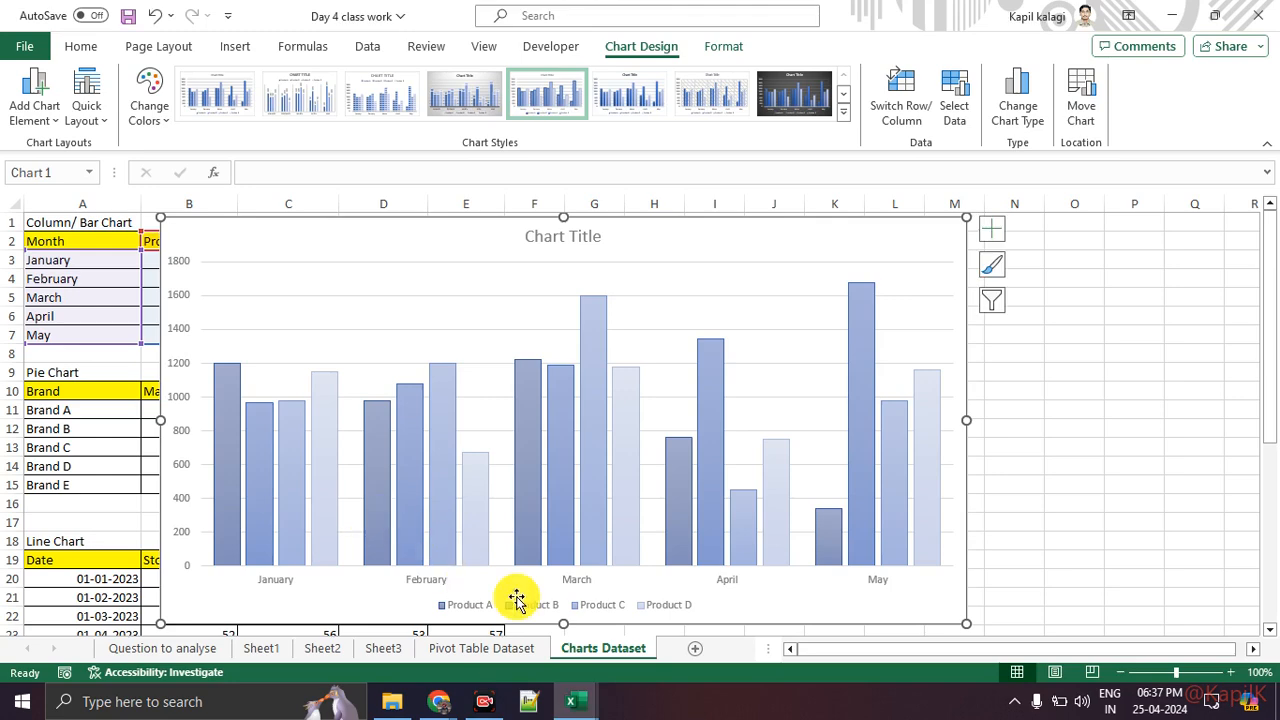
key(ctrl+1)
click(629, 627)
mouse_move(337, 600)
mouse_down()
mouse_move(920, 591)
mouse_move(629, 549)
mouse_move(358, 543)
mouse_move(346, 629)
mouse_up()
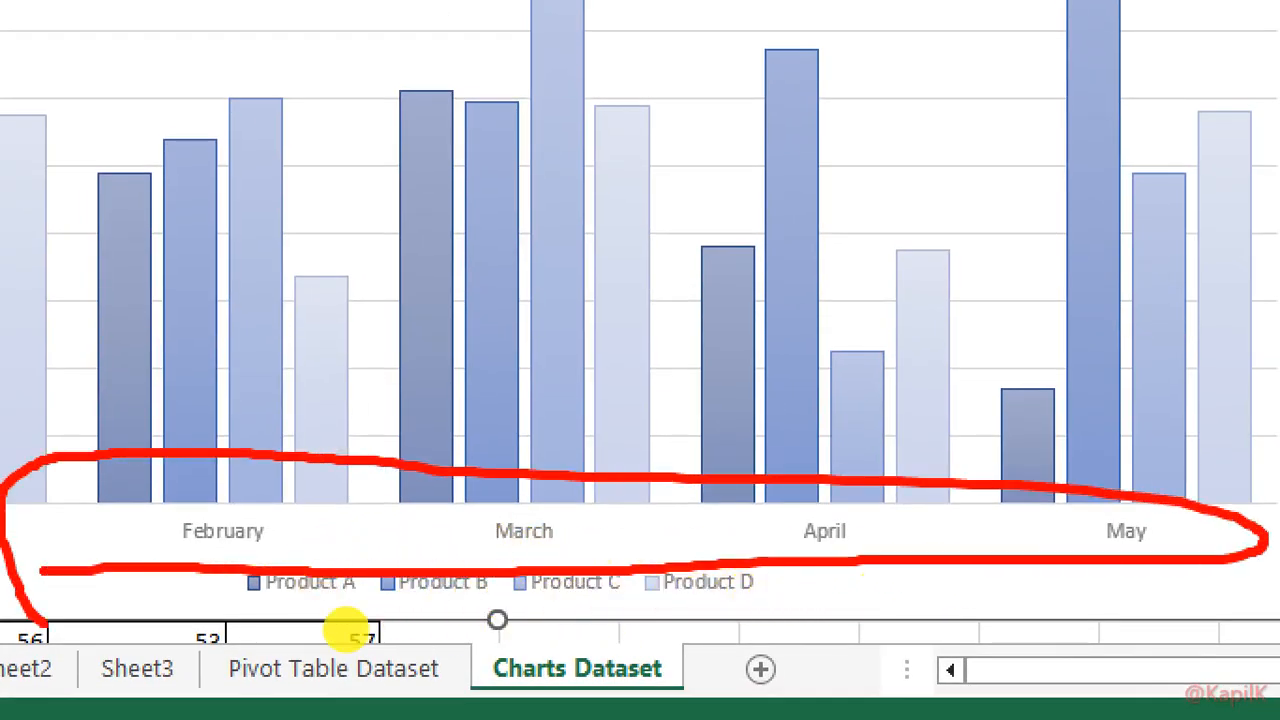
key(Escape)
key(ctrl+1)
click(103, 472)
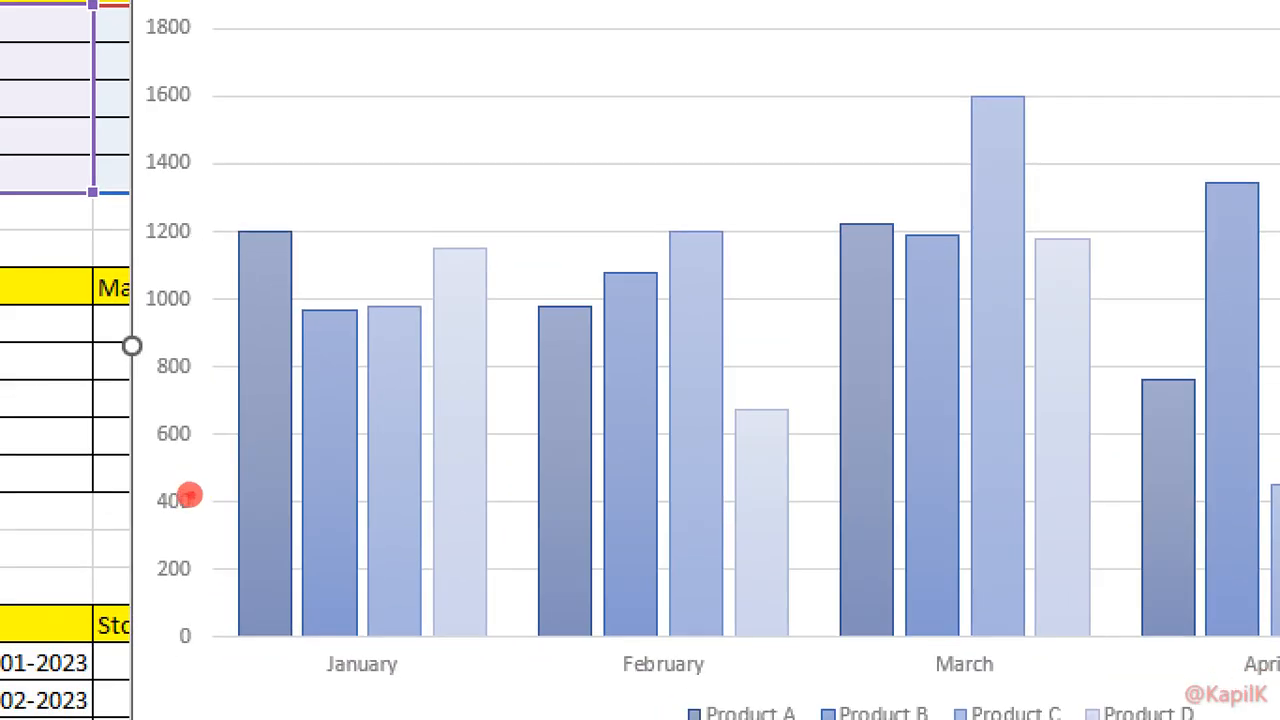
mouse_move(153, 169)
mouse_down()
mouse_move(26, 407)
mouse_move(144, 281)
mouse_up()
drag(212, 369, 189, 315)
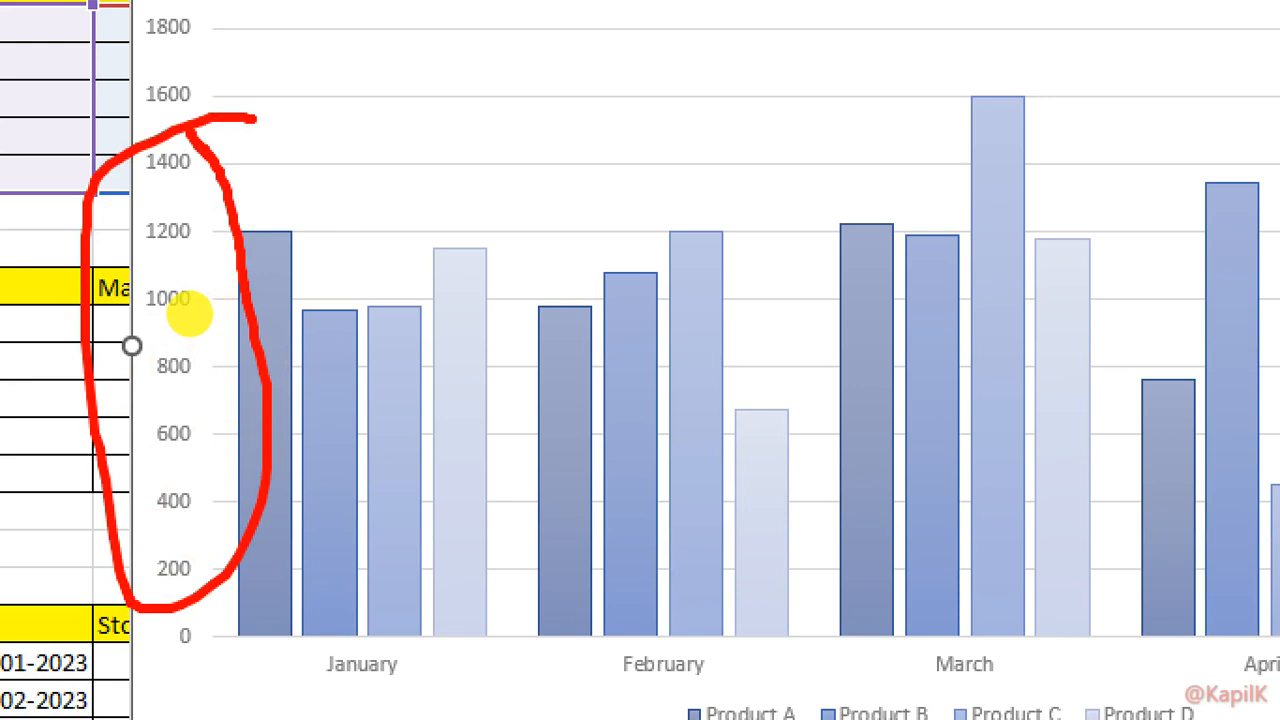
key(Escape)
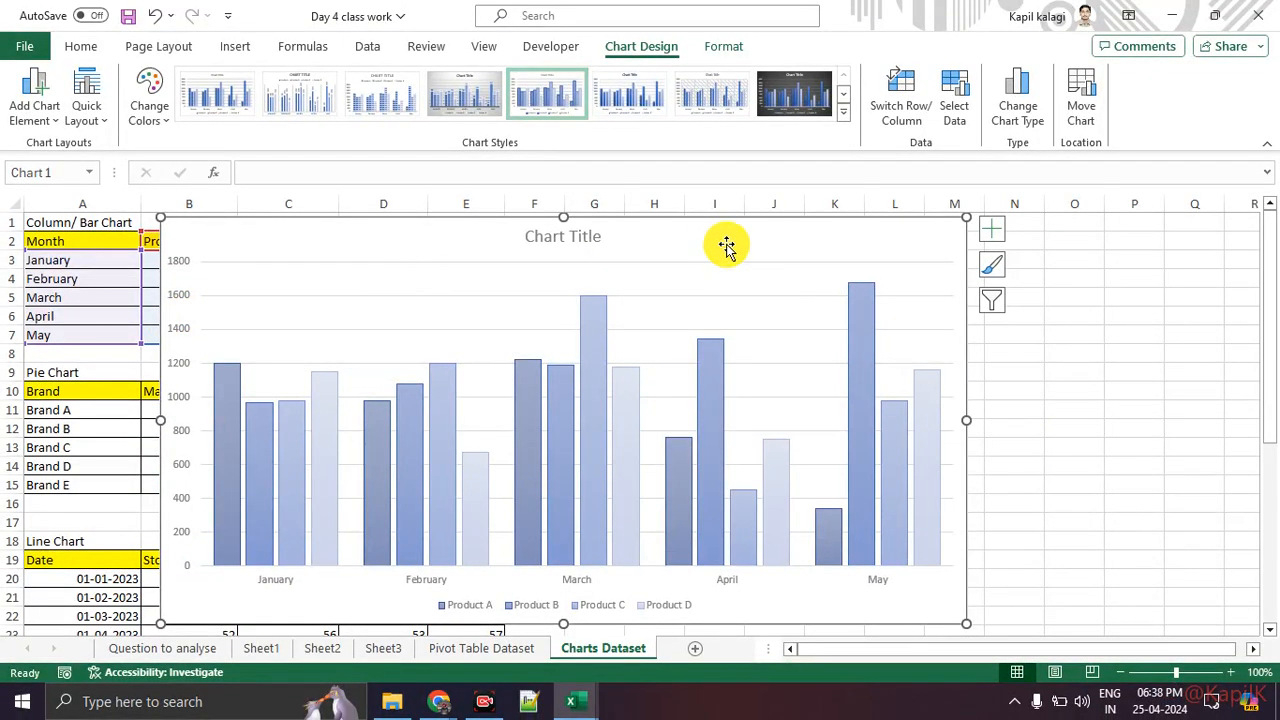
key(ctrl+1)
click(995, 208)
mouse_move(710, 165)
mouse_down()
mouse_move(677, 400)
mouse_move(665, 142)
mouse_up()
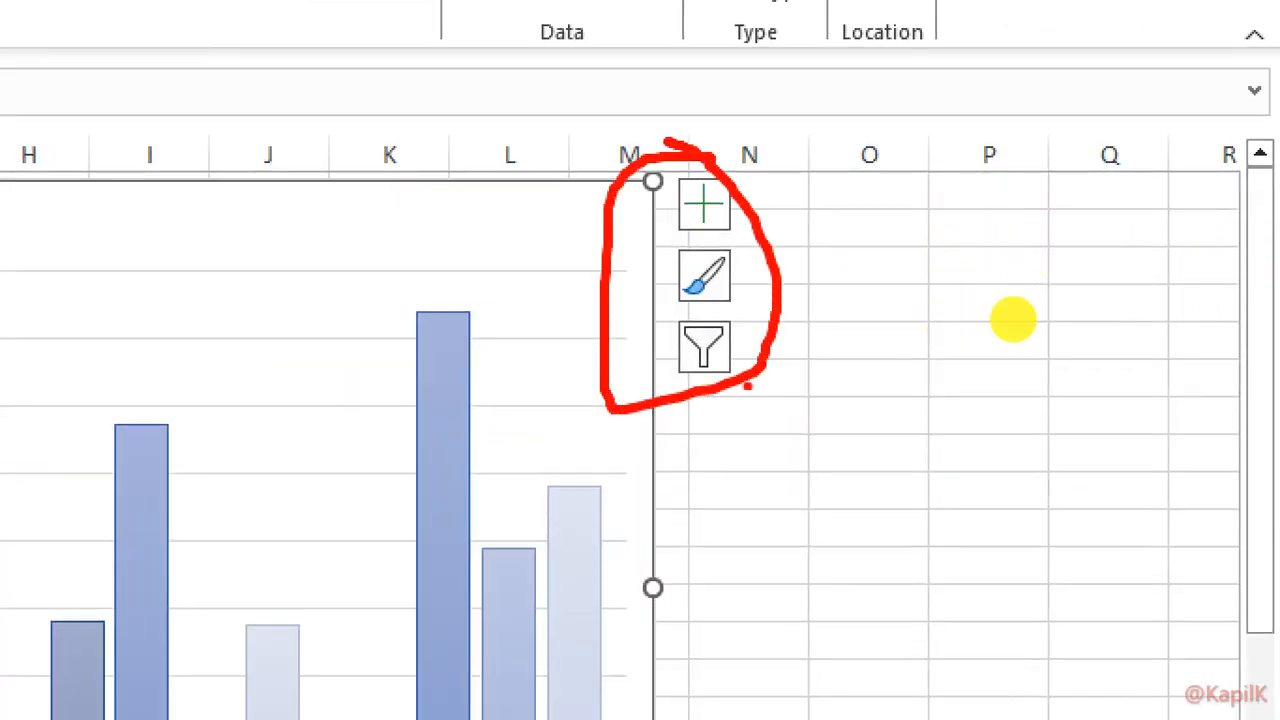
drag(738, 343, 820, 322)
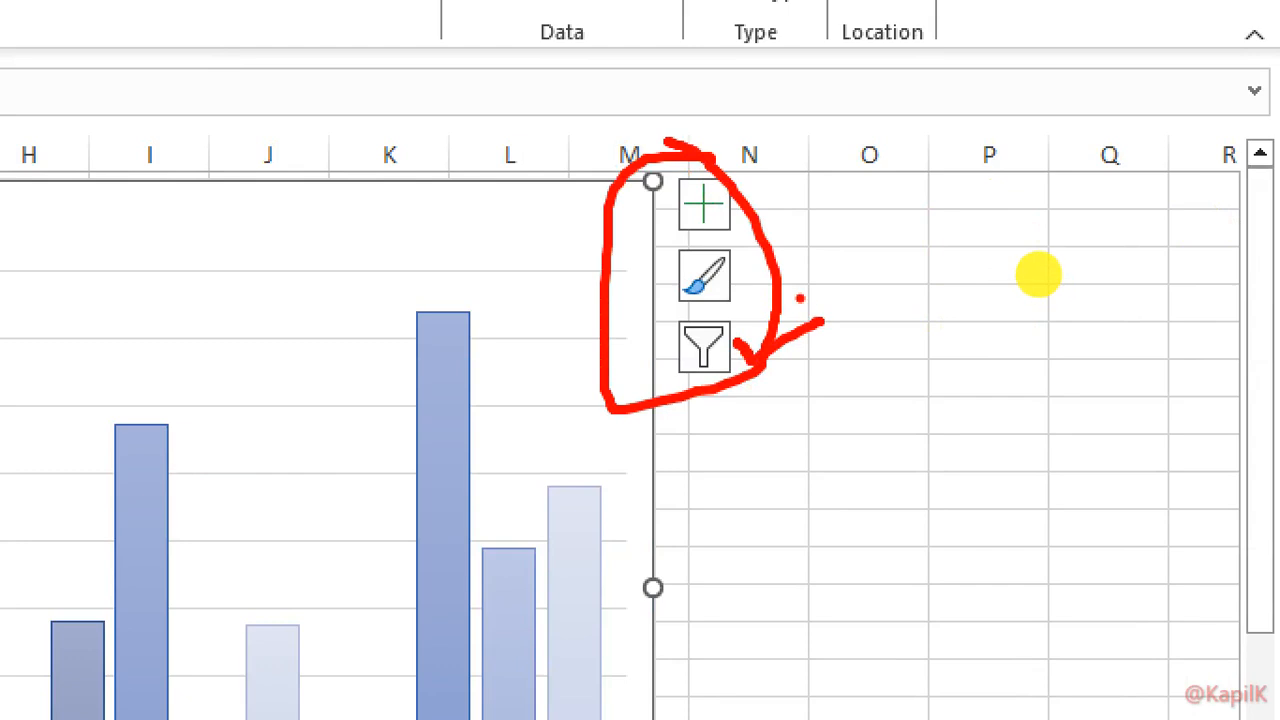
drag(740, 285, 807, 270)
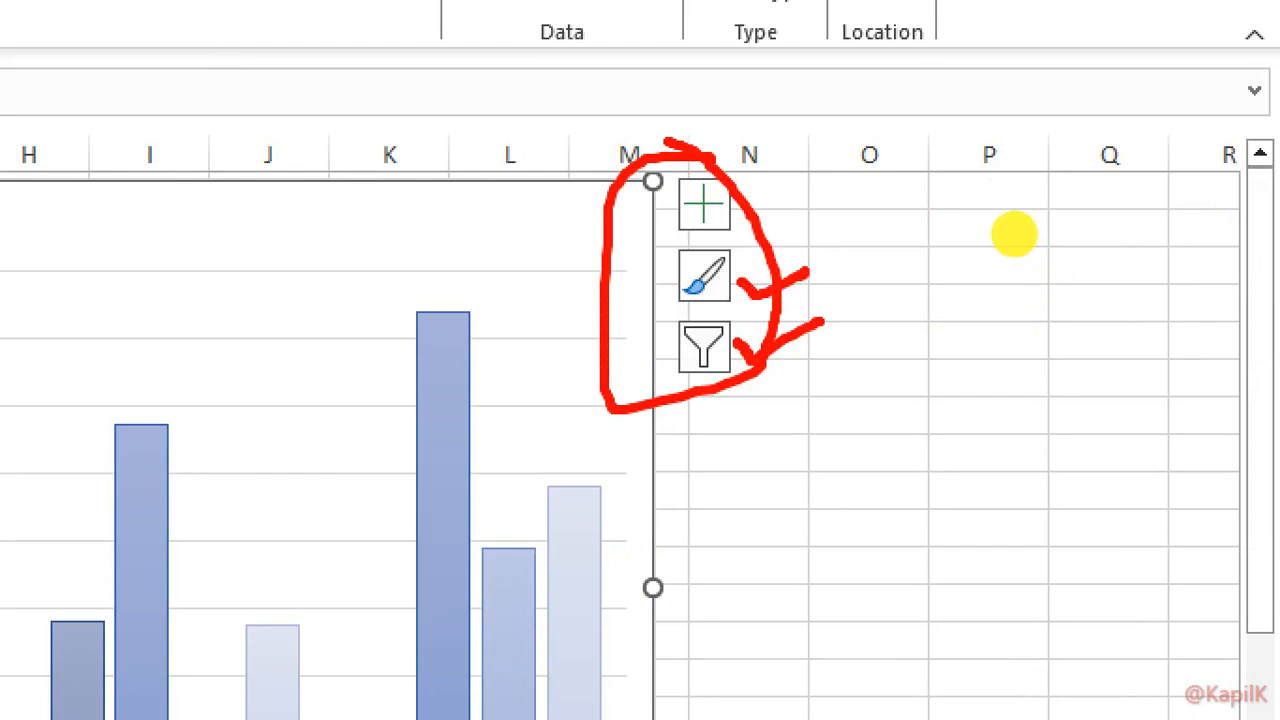
mouse_move(745, 200)
mouse_down()
mouse_move(818, 172)
mouse_move(990, 188)
mouse_up()
click(797, 168)
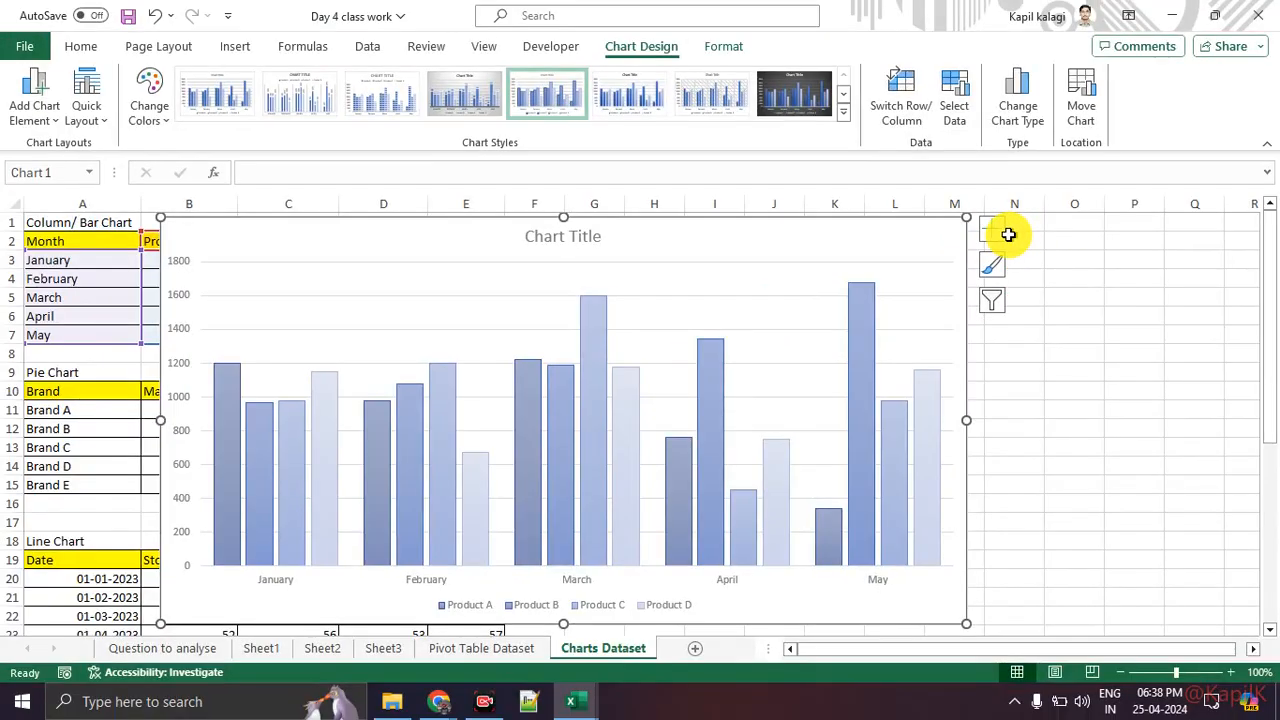
Step: Add axis titles and data labels to the chart from the chart elements list
click(993, 234)
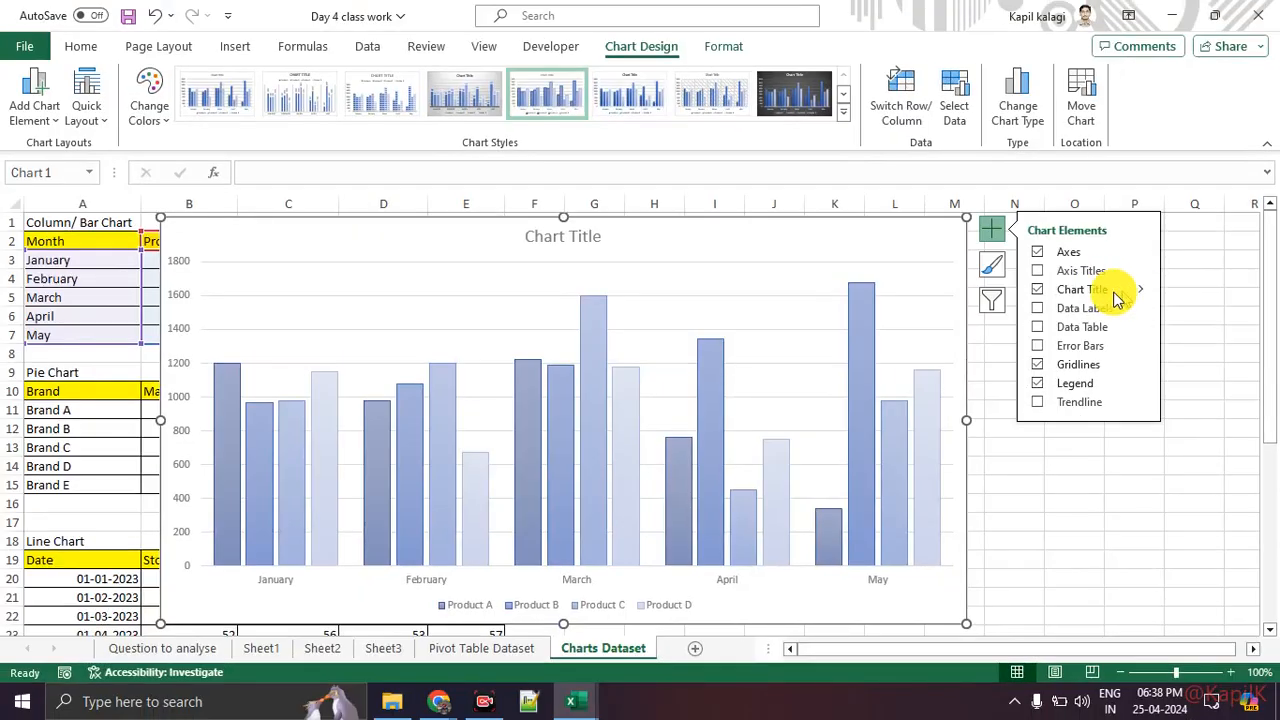
click(1039, 278)
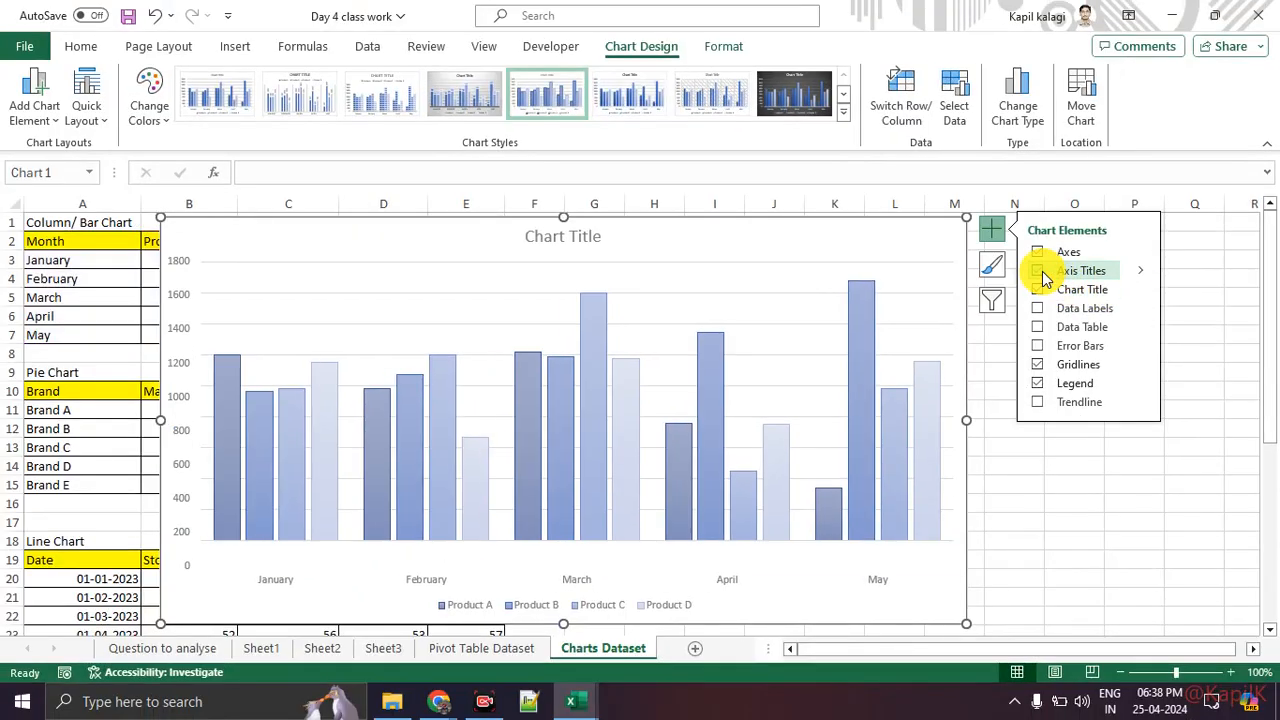
click(1040, 309)
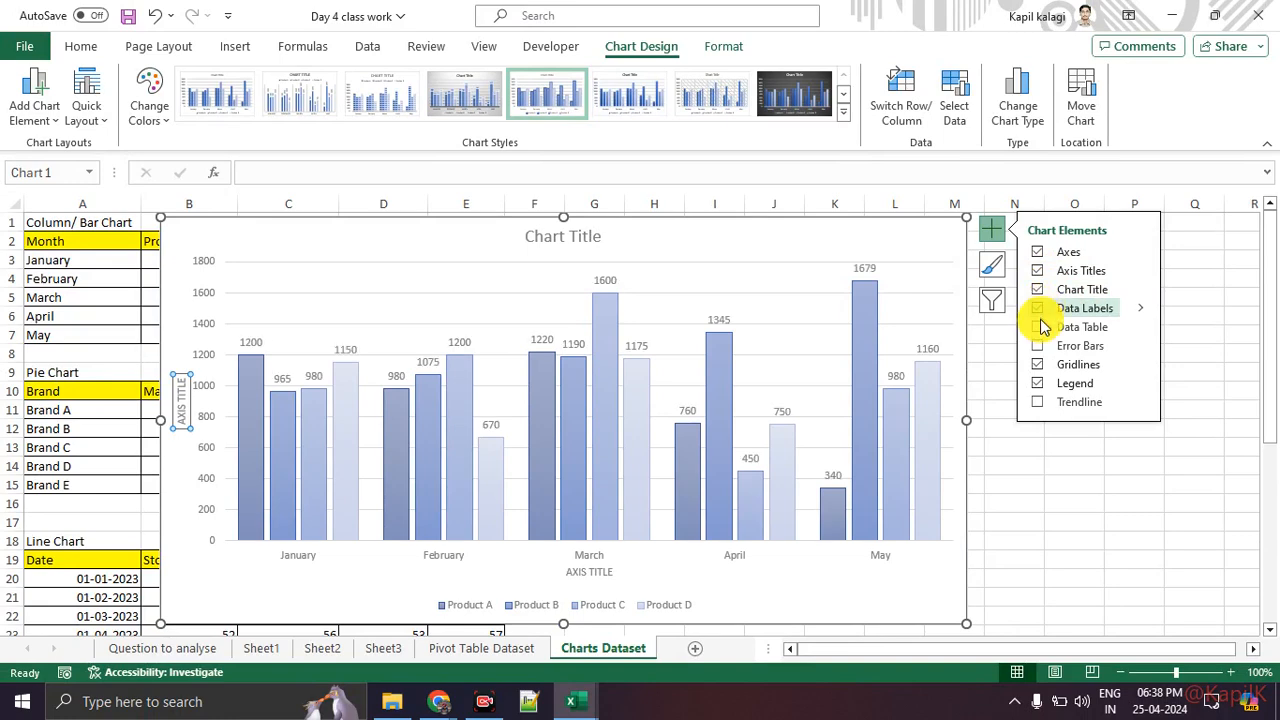
Step: Switch the gridlines and legend off and back on in the chart elements list
click(1040, 327)
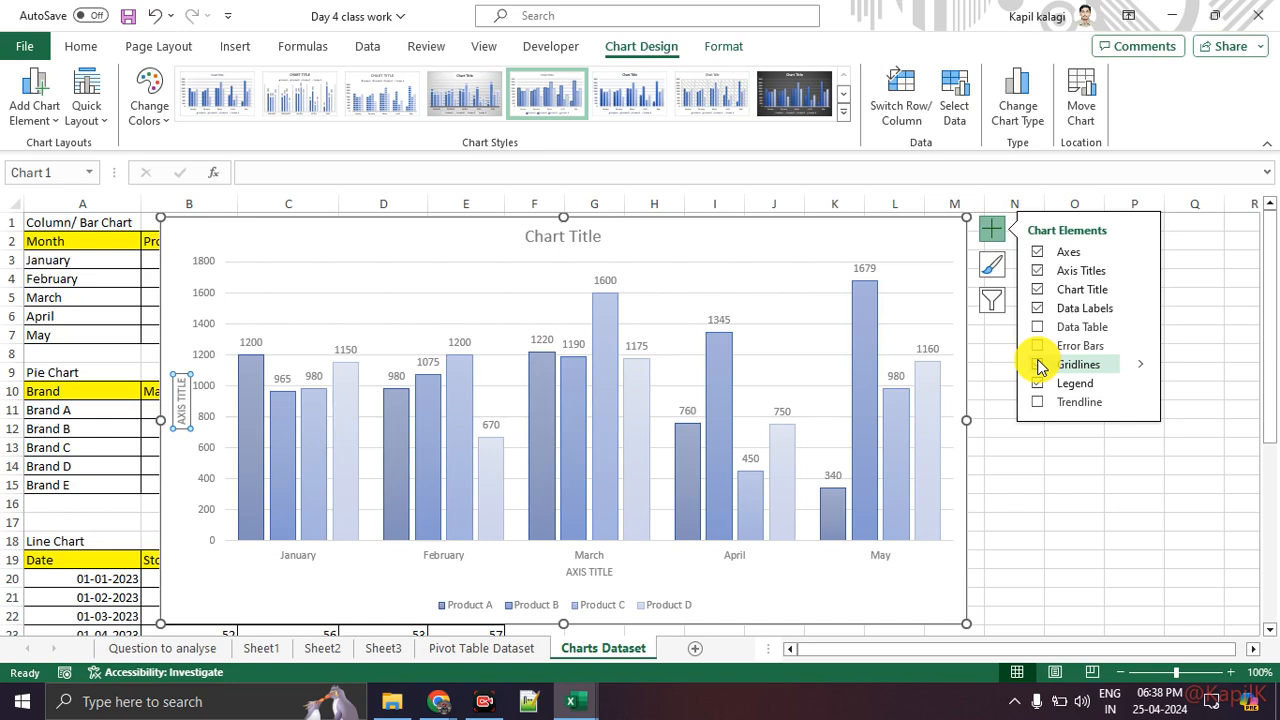
click(1039, 365)
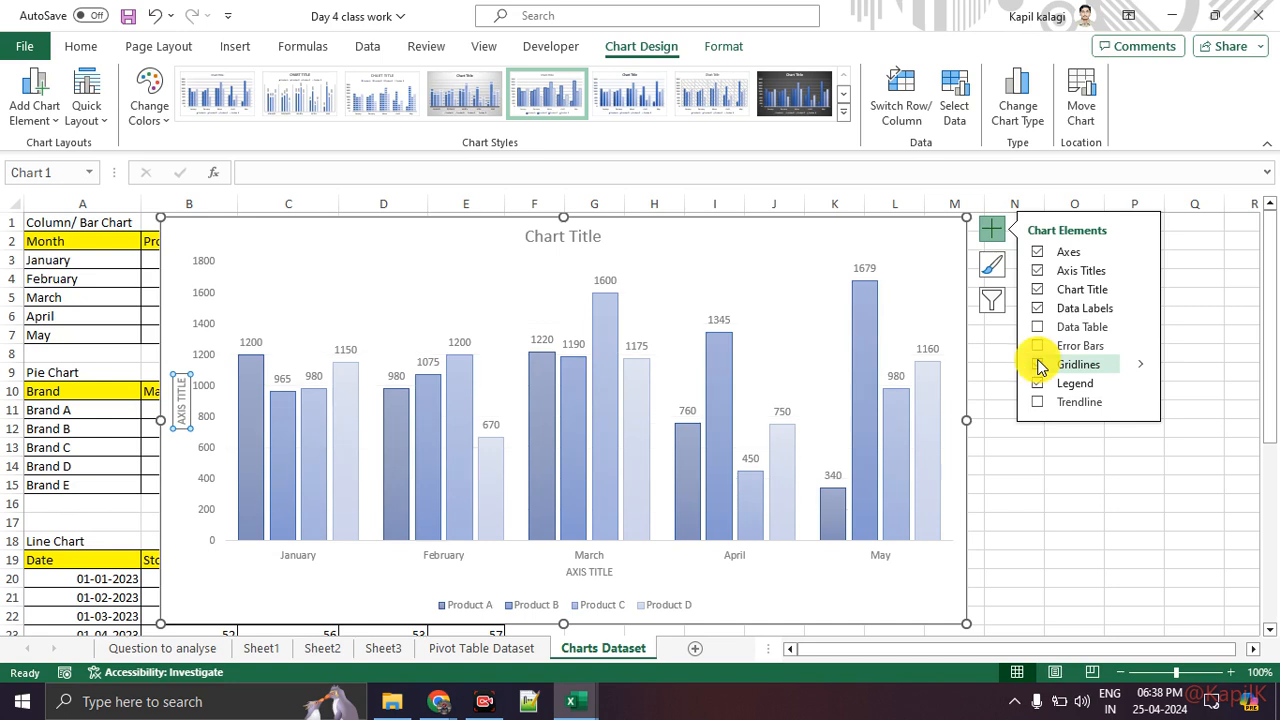
click(1039, 365)
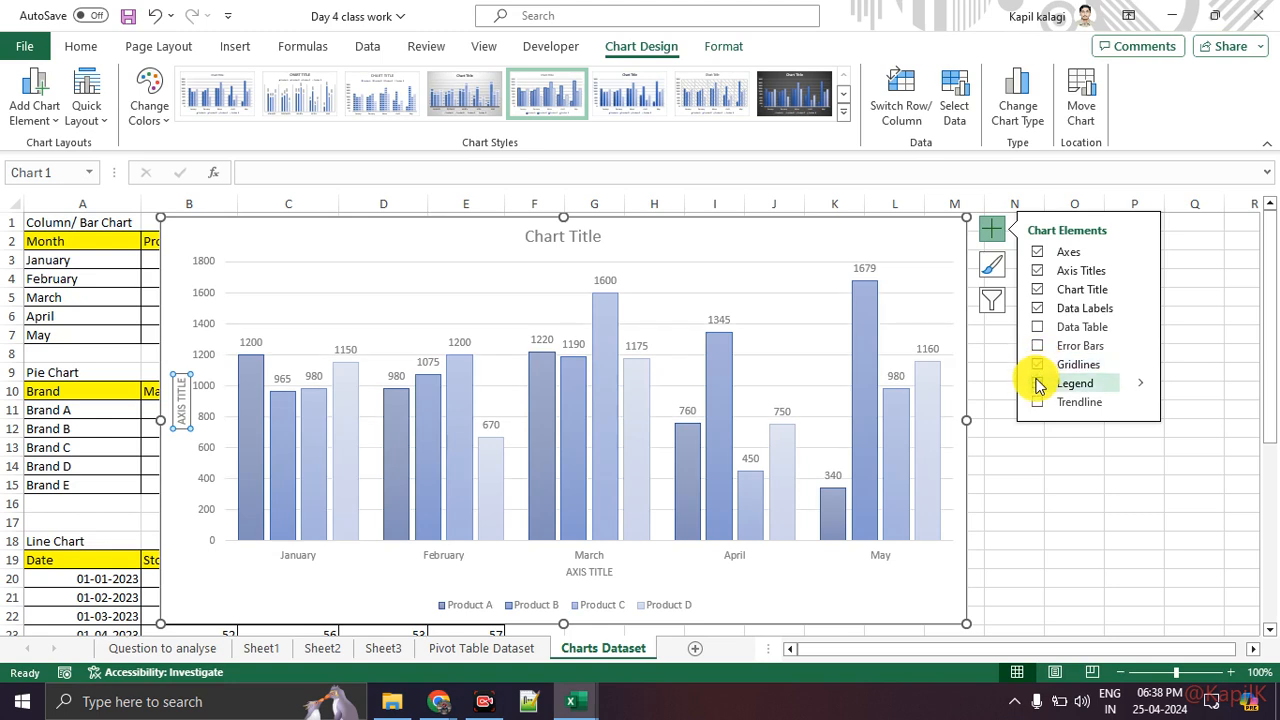
click(1039, 384)
click(1039, 384)
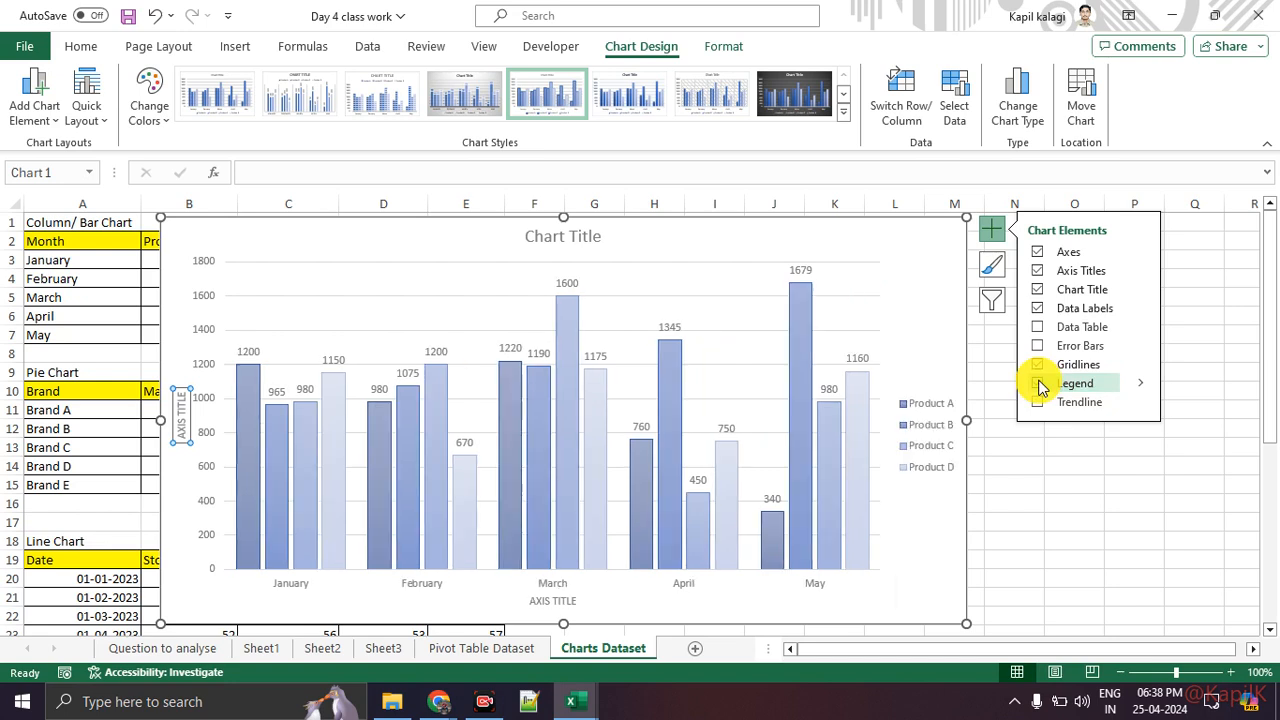
Step: Try the legend at the top and left positions before returning it to the bottom
click(1142, 386)
click(1190, 410)
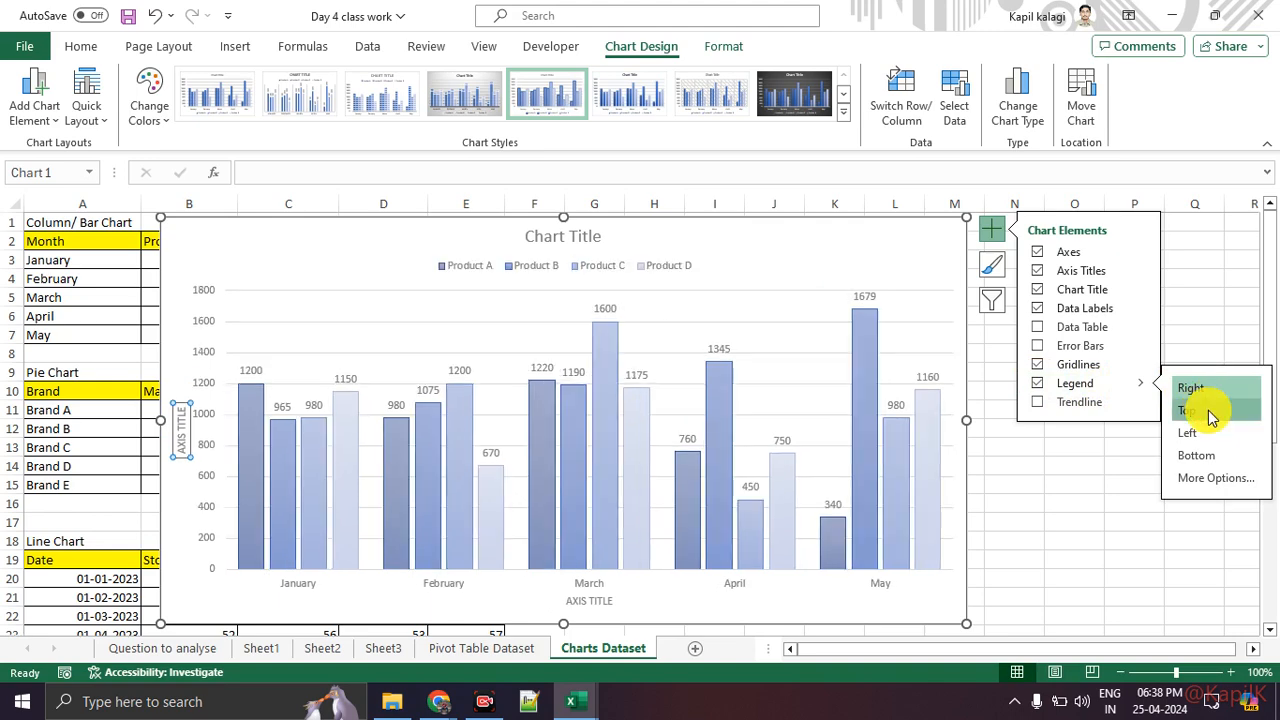
click(1200, 433)
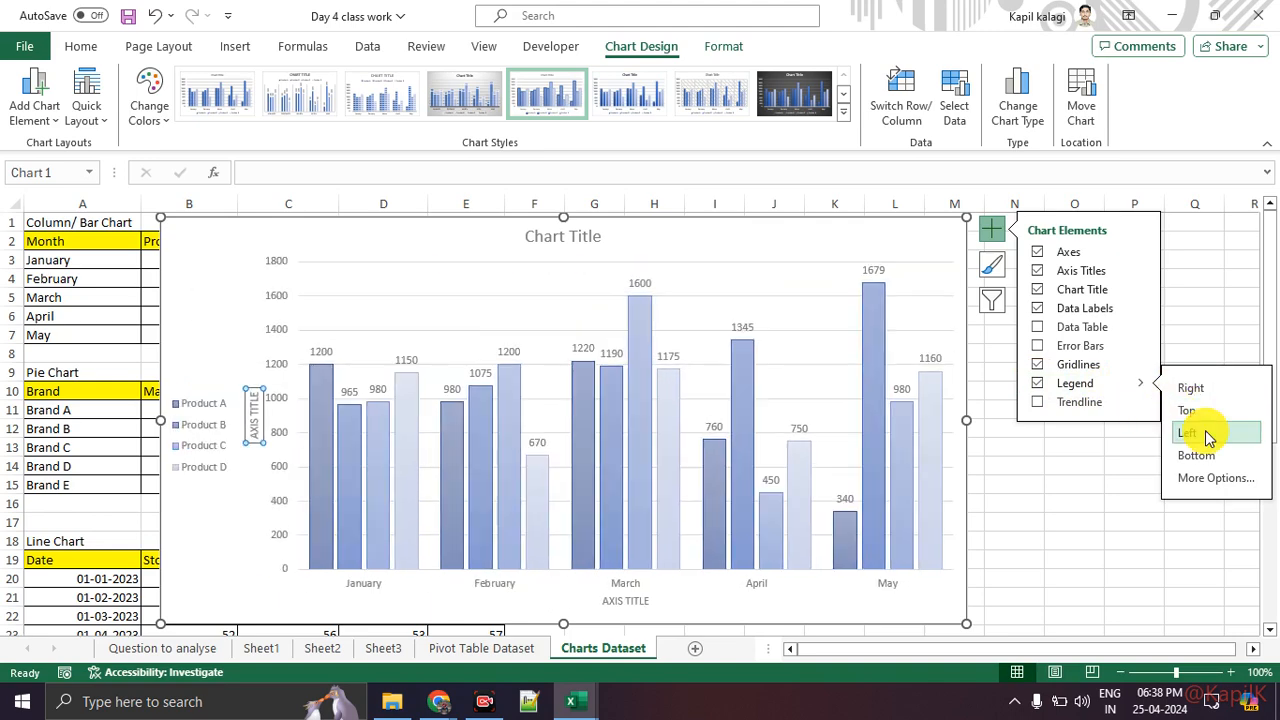
click(1198, 465)
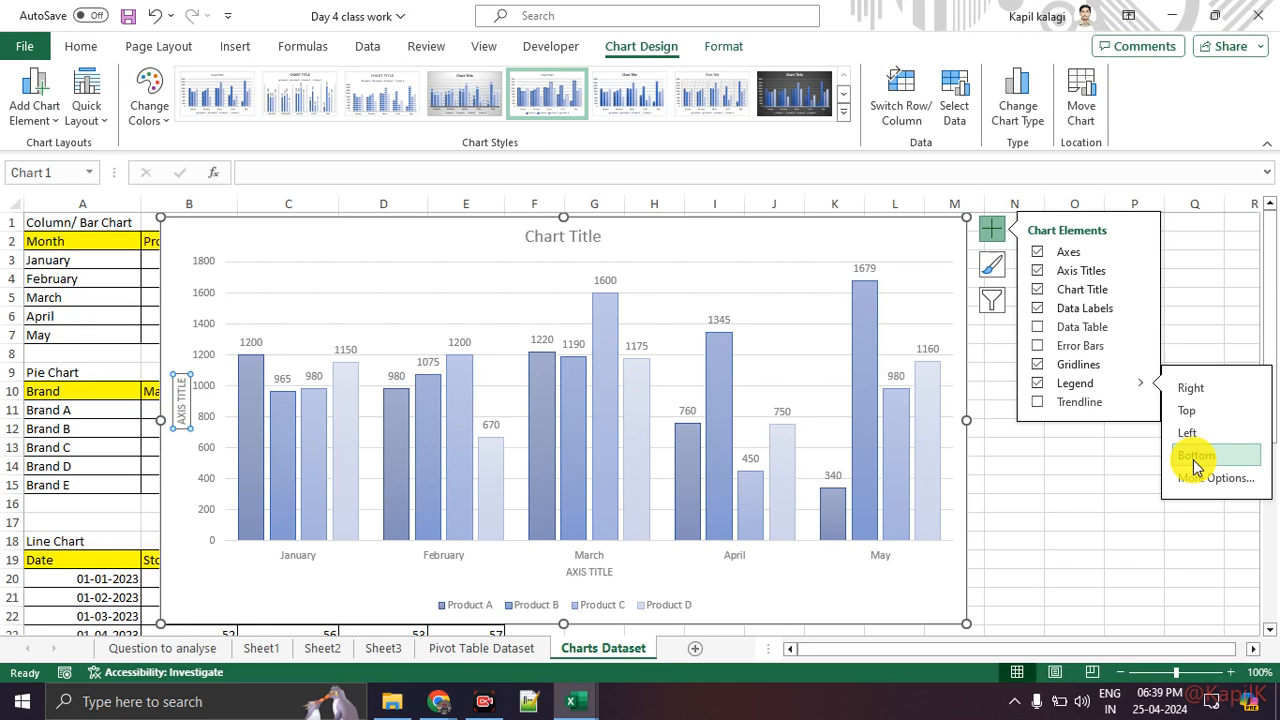
Step: Add a trendline based on Product A, then remove it
click(1041, 408)
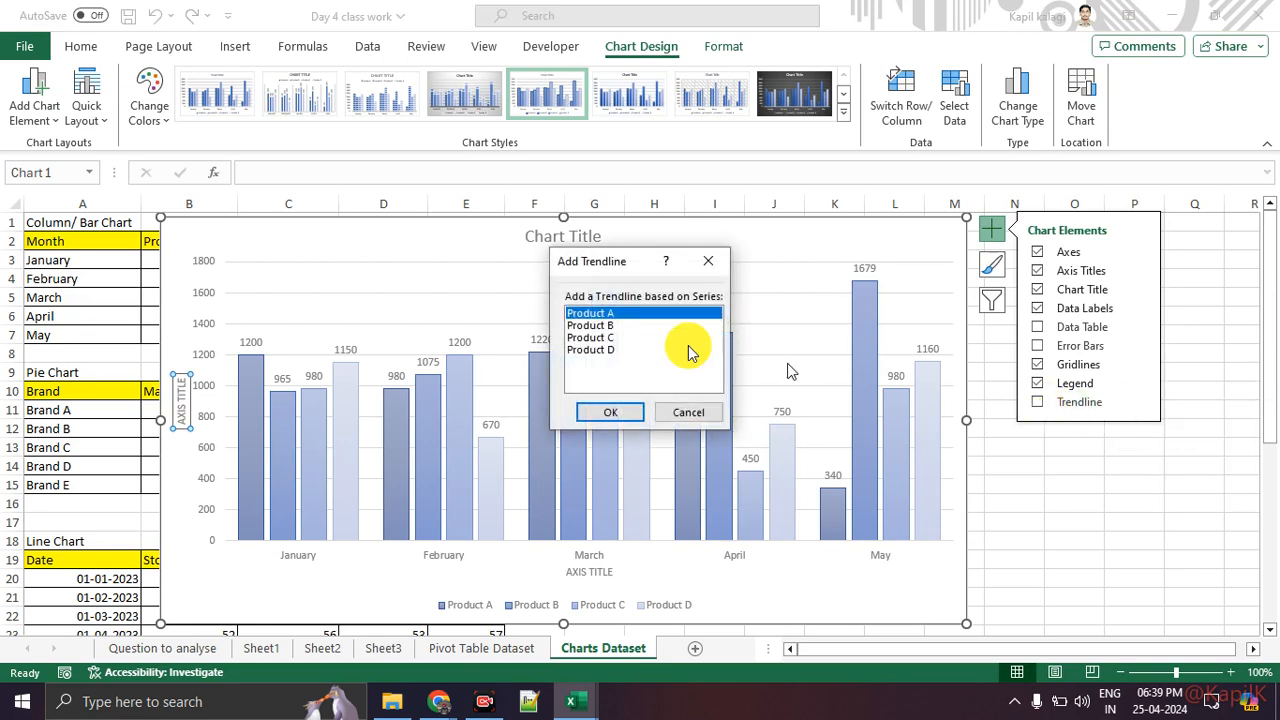
click(603, 410)
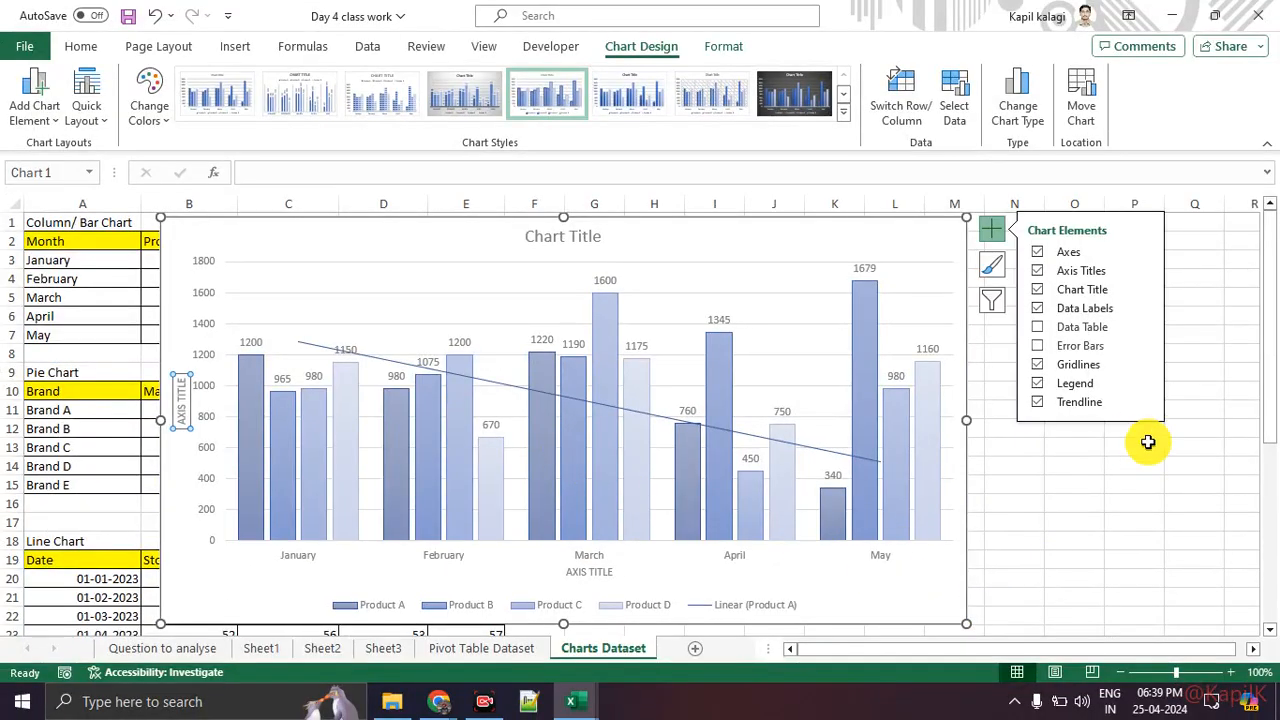
click(1039, 404)
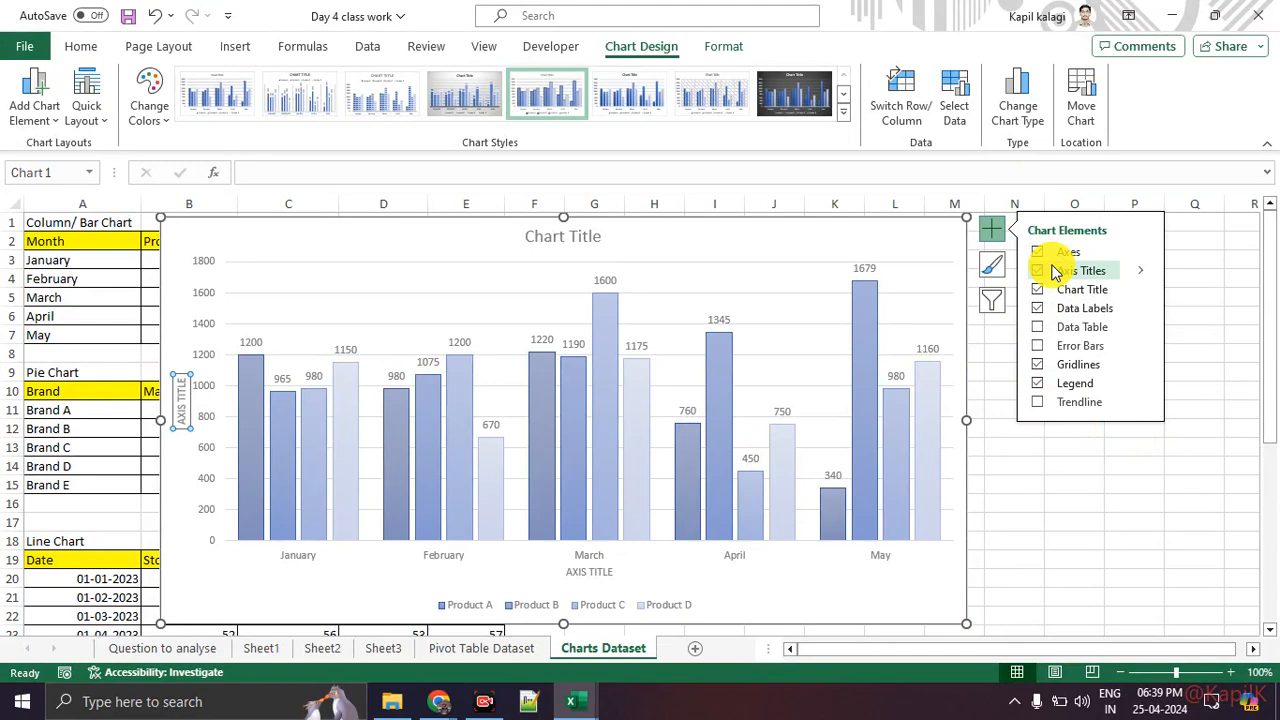
Step: Apply a colorful colour palette and the first chart style to the column chart
click(1060, 500)
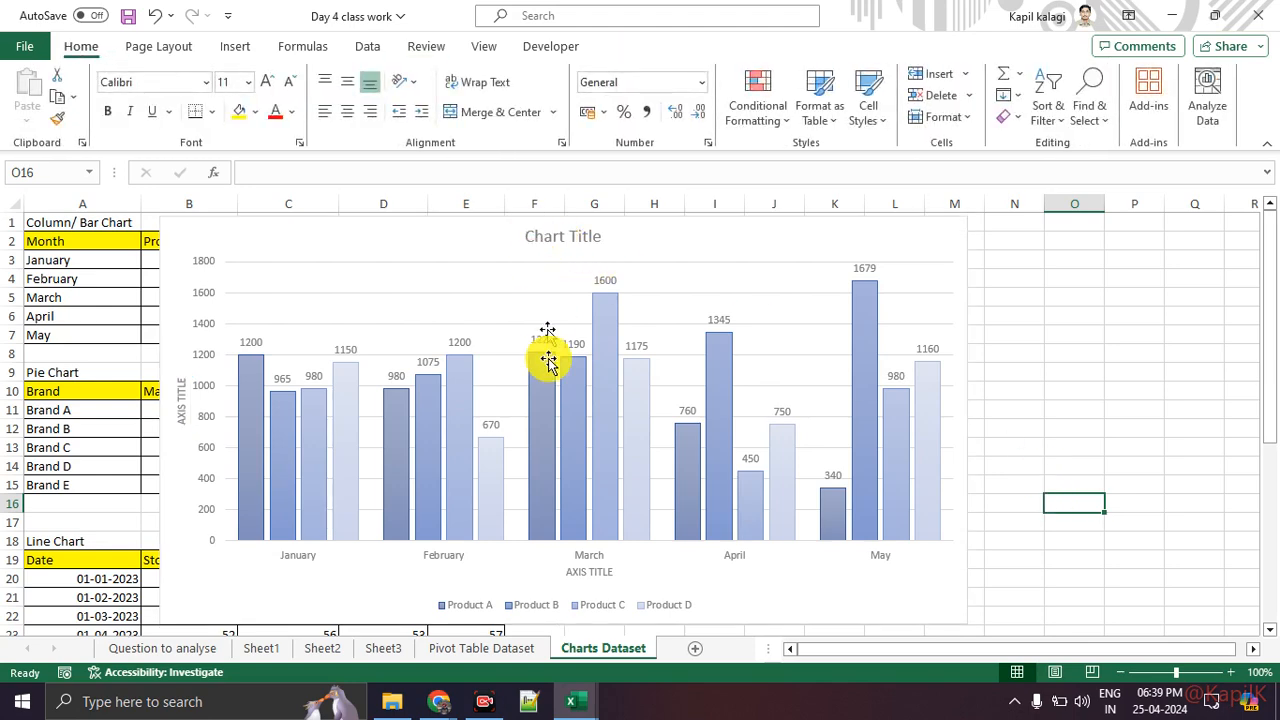
click(888, 234)
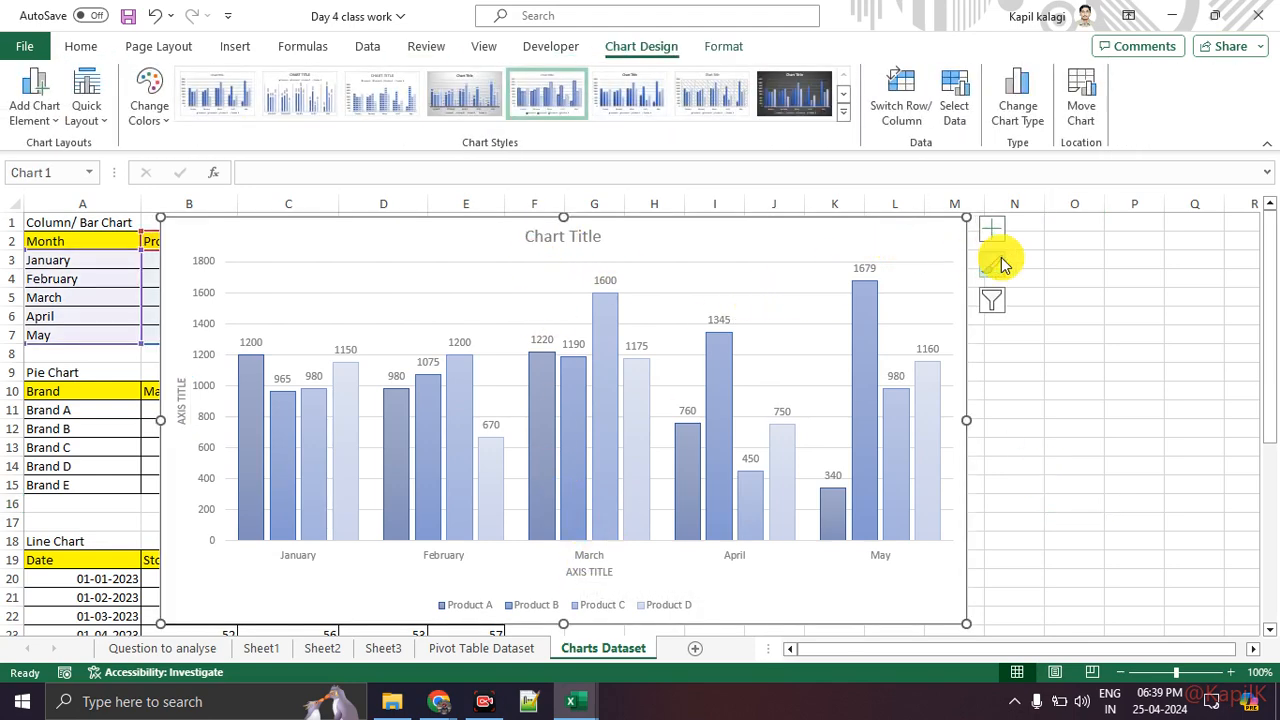
click(842, 112)
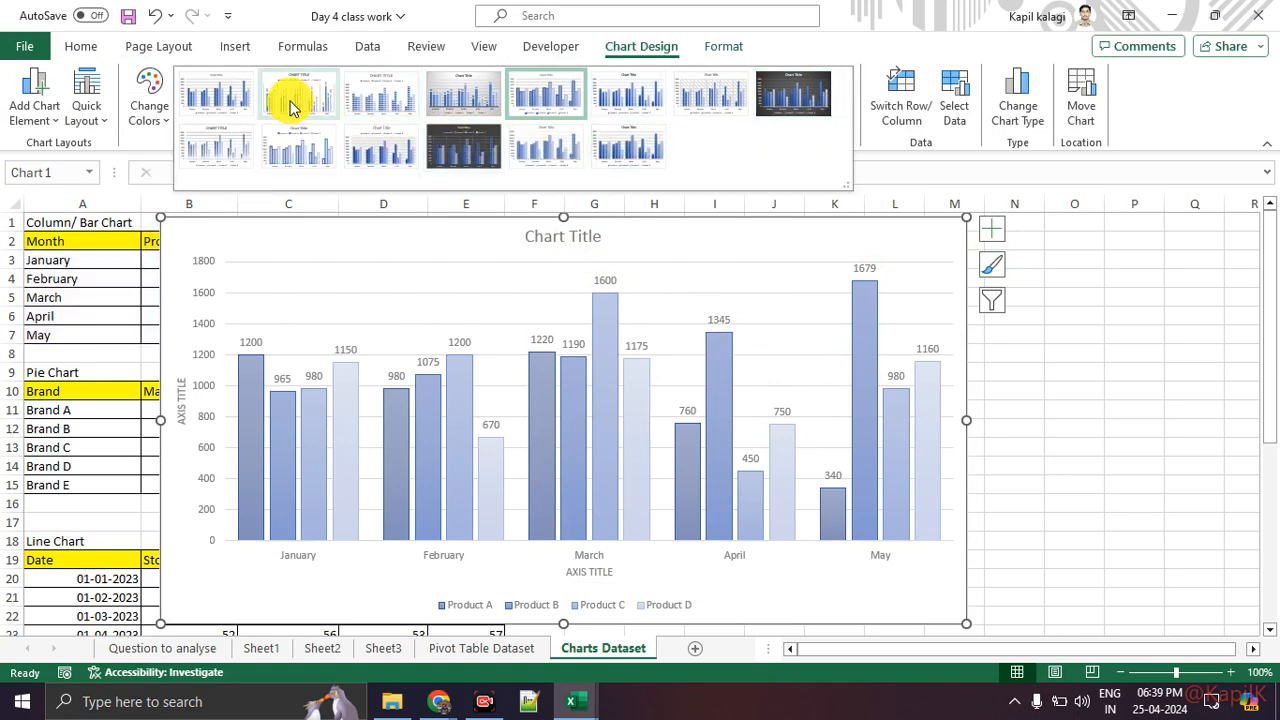
click(289, 100)
click(366, 105)
click(147, 110)
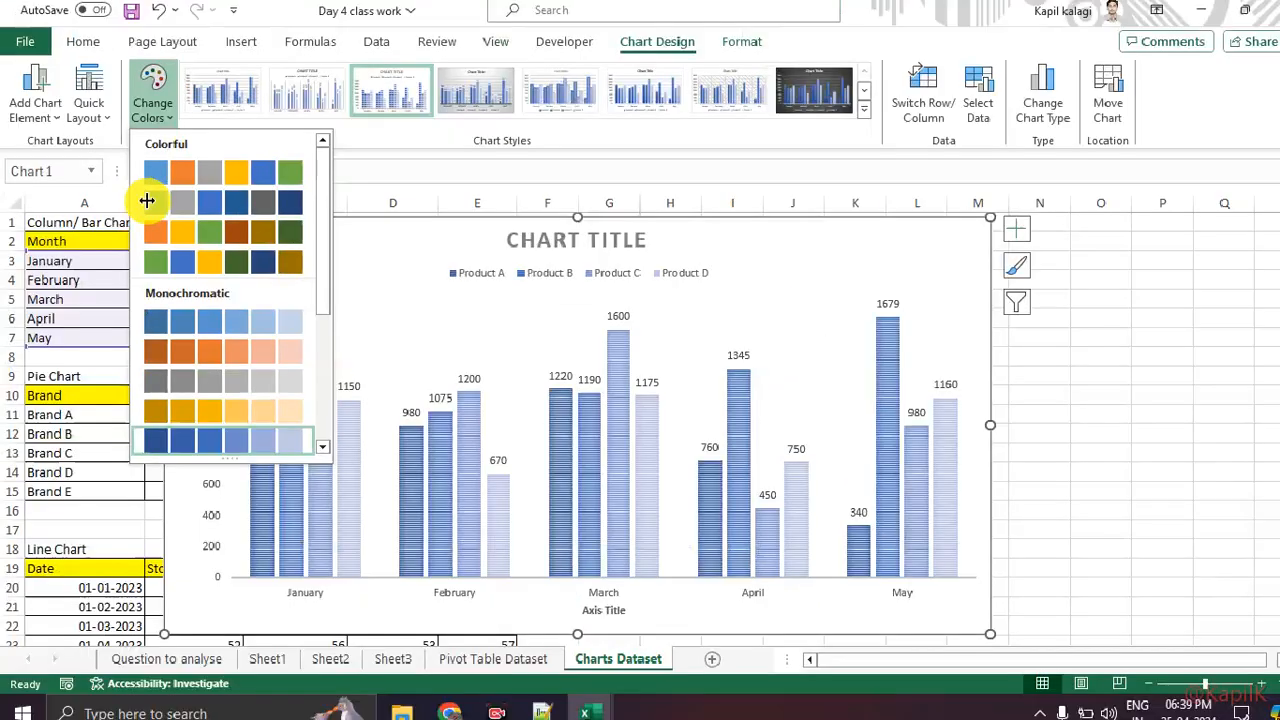
click(145, 120)
click(145, 115)
click(171, 186)
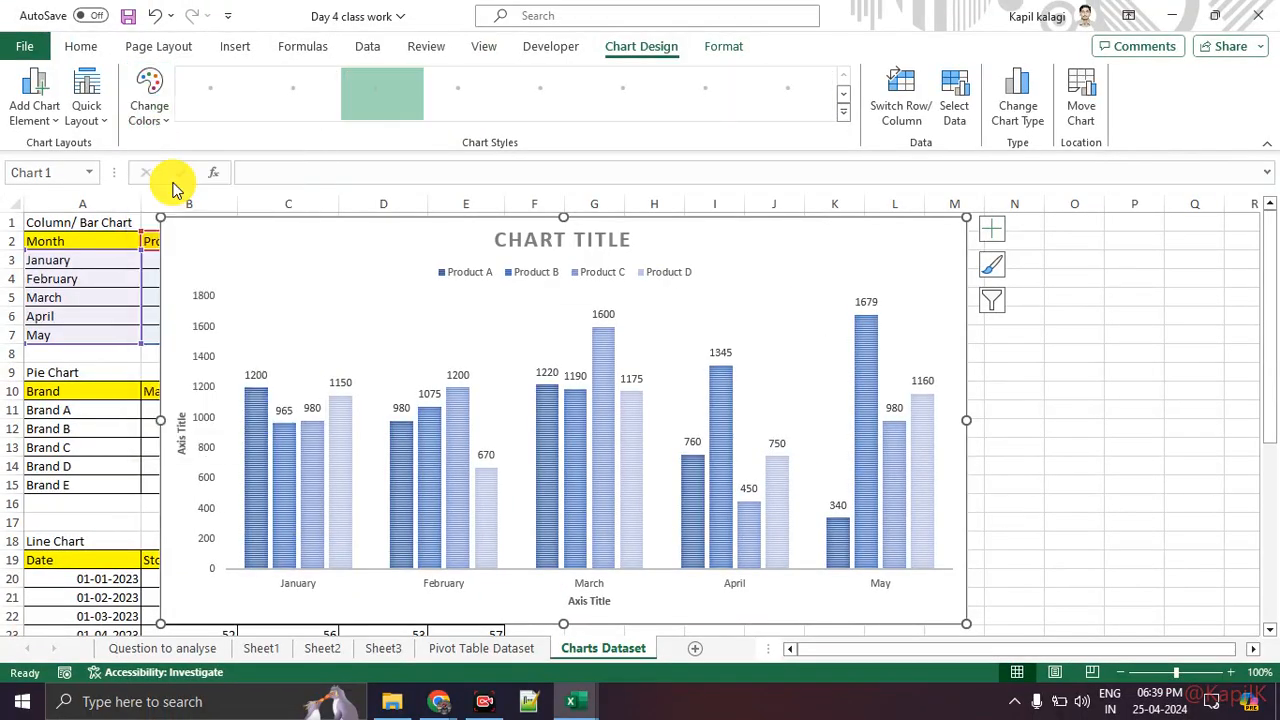
click(285, 108)
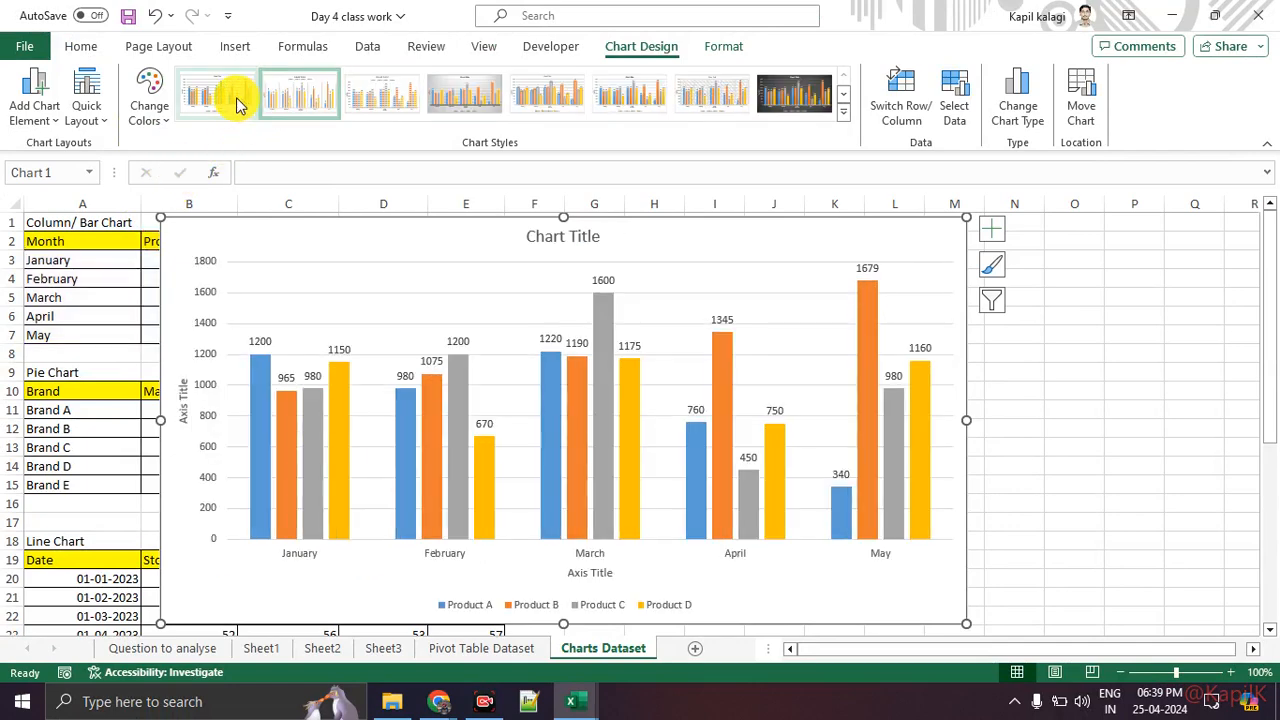
click(238, 103)
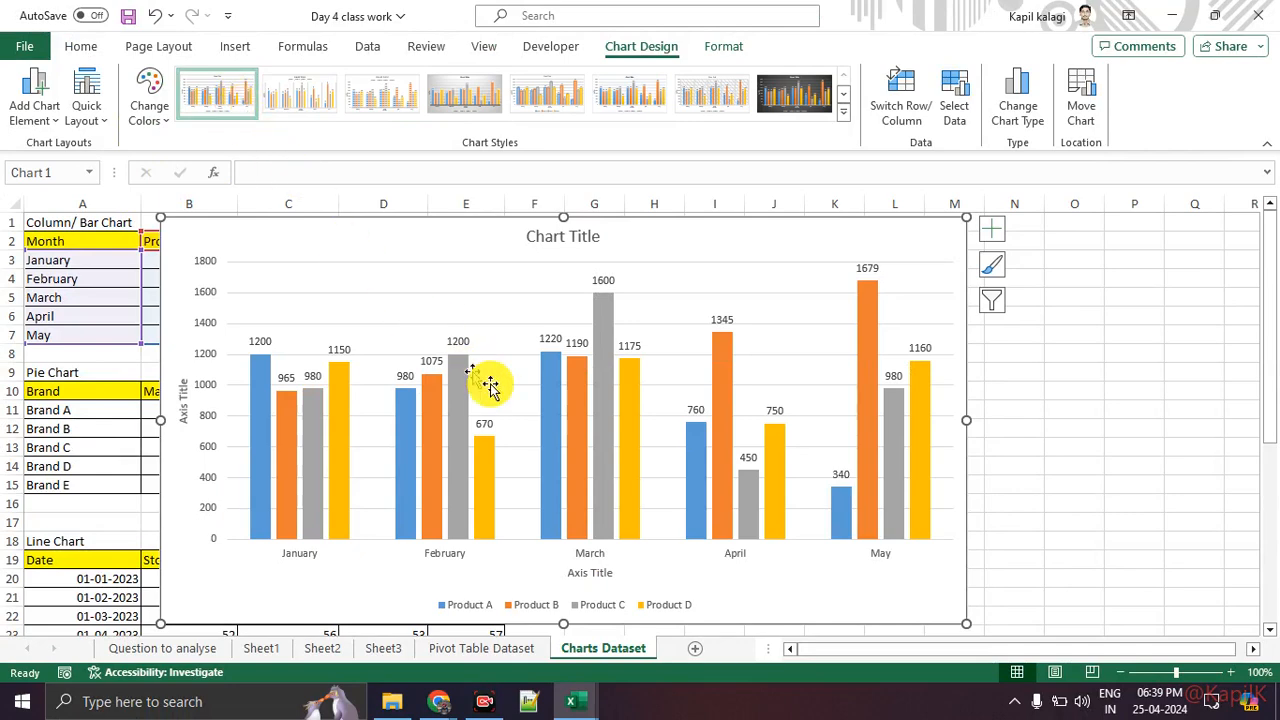
Step: Widen the chart to about column N and rename the horizontal axis title to 2023
drag(964, 418, 1040, 418)
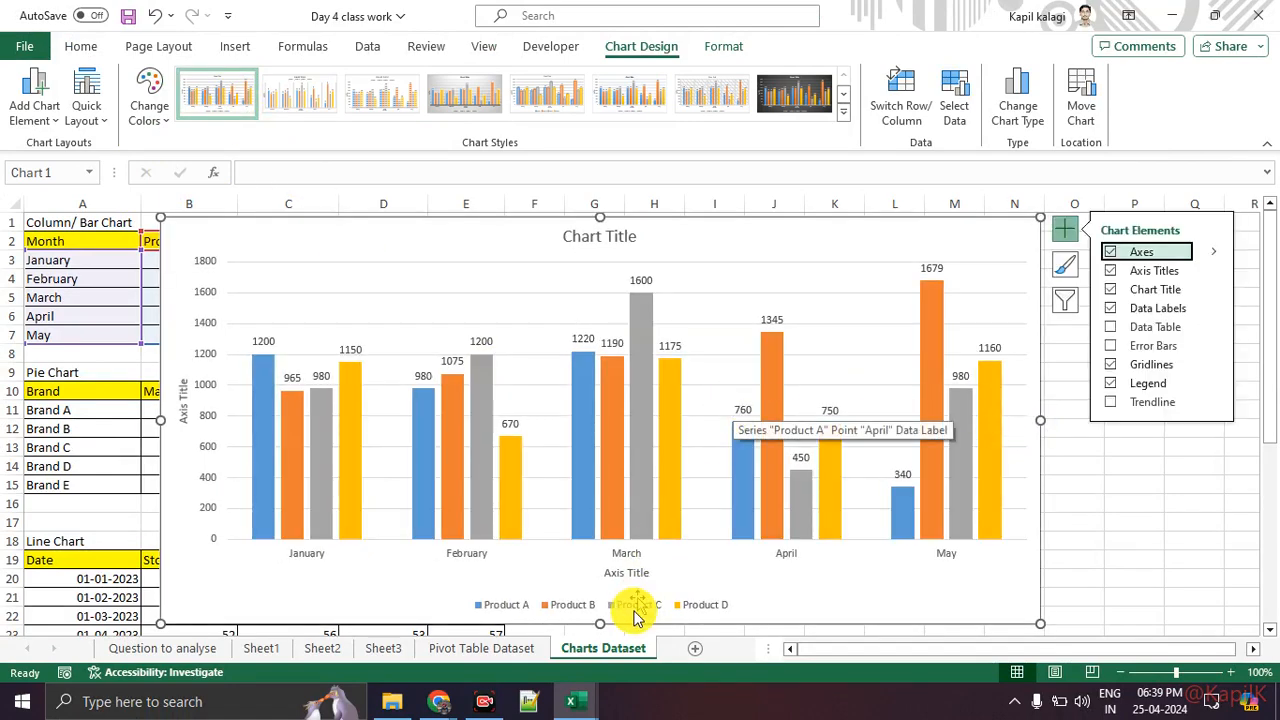
click(630, 572)
double_click(630, 572)
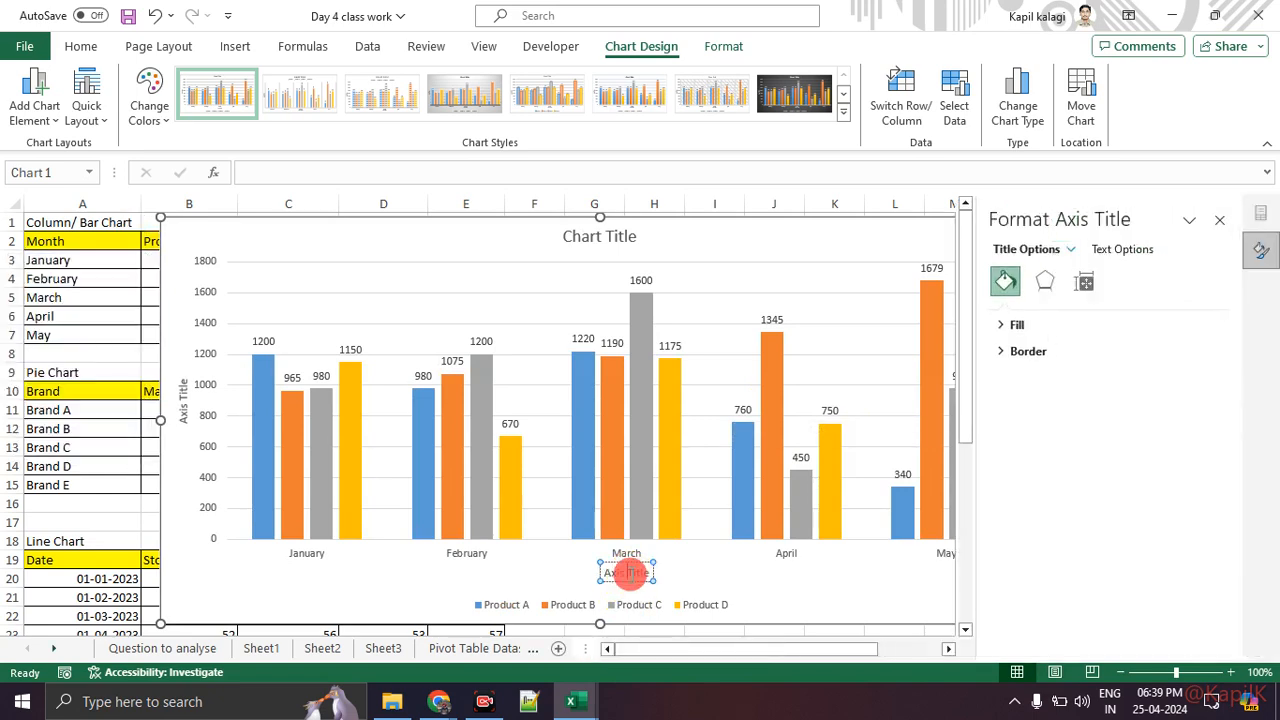
click(631, 573)
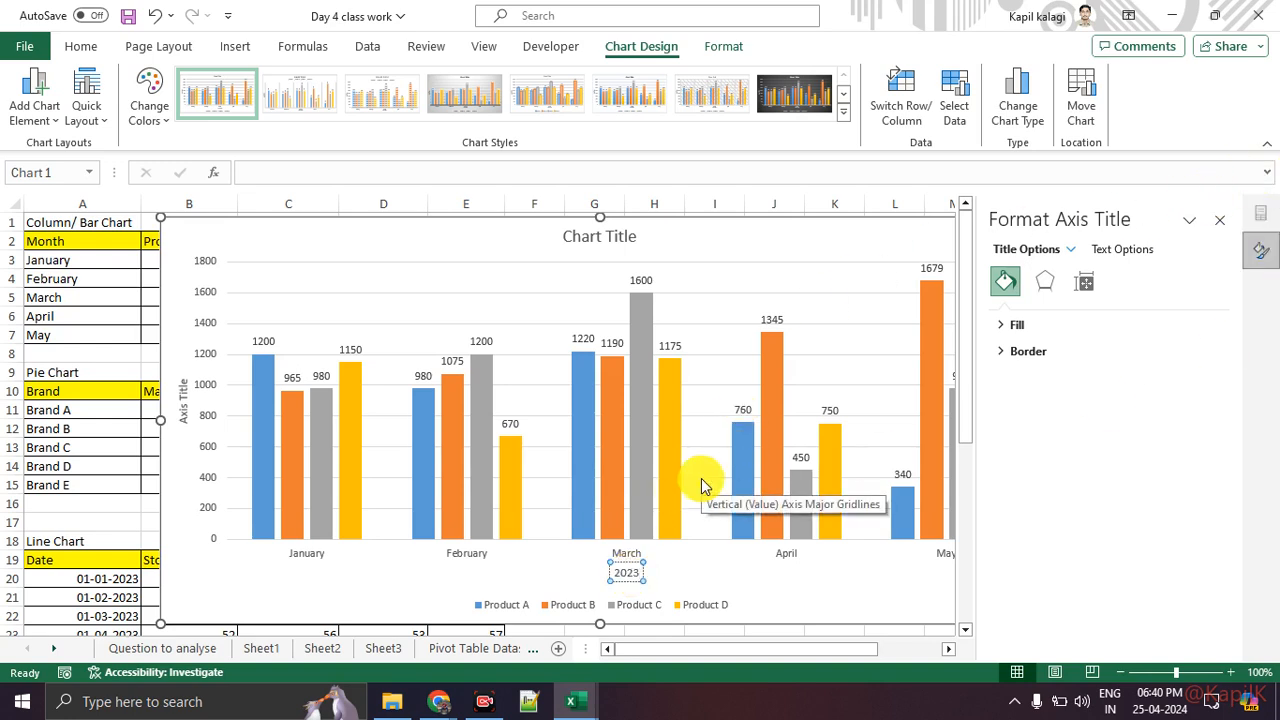
mouse_move(648, 578)
mouse_down()
mouse_move(834, 391)
mouse_move(984, 332)
mouse_up()
mouse_move(990, 198)
mouse_down()
mouse_move(1214, 194)
mouse_move(1231, 543)
mouse_move(994, 313)
mouse_move(978, 190)
mouse_up()
key(Escape)
Step: Browse the effects, size and fill and border options in the Format Axis Title pane, then close it
click(1047, 293)
click(1003, 324)
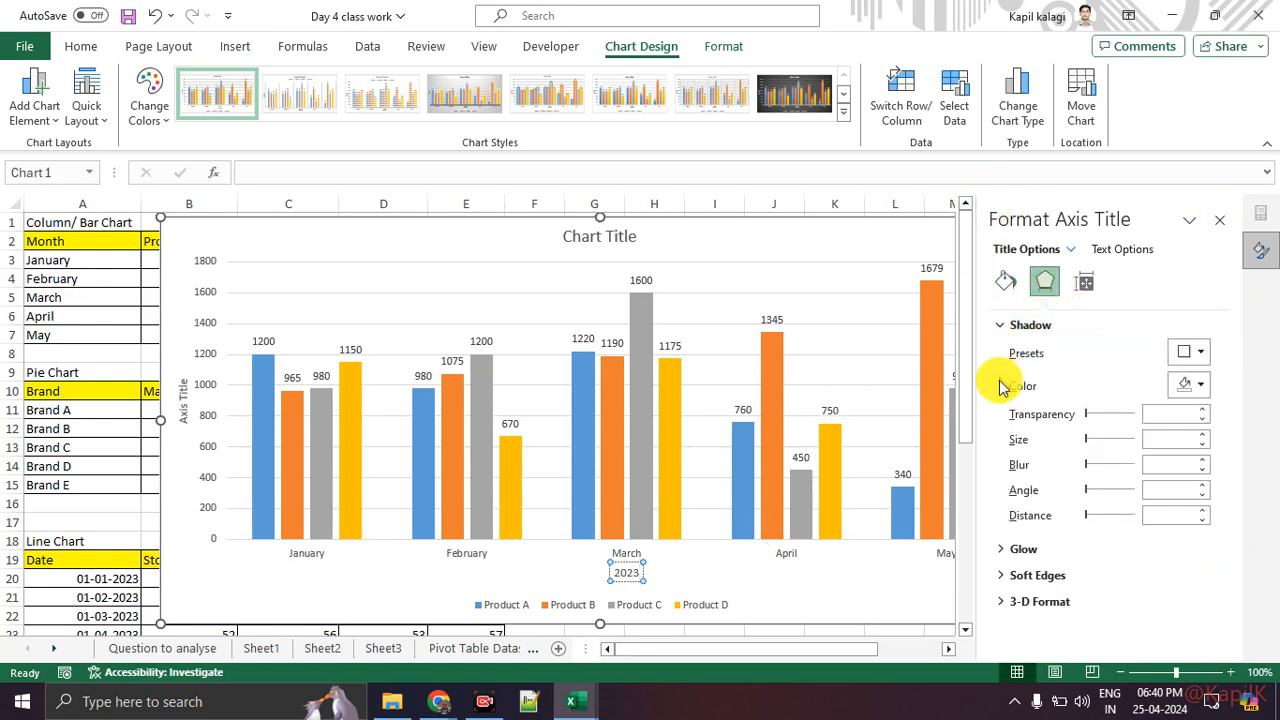
click(1001, 549)
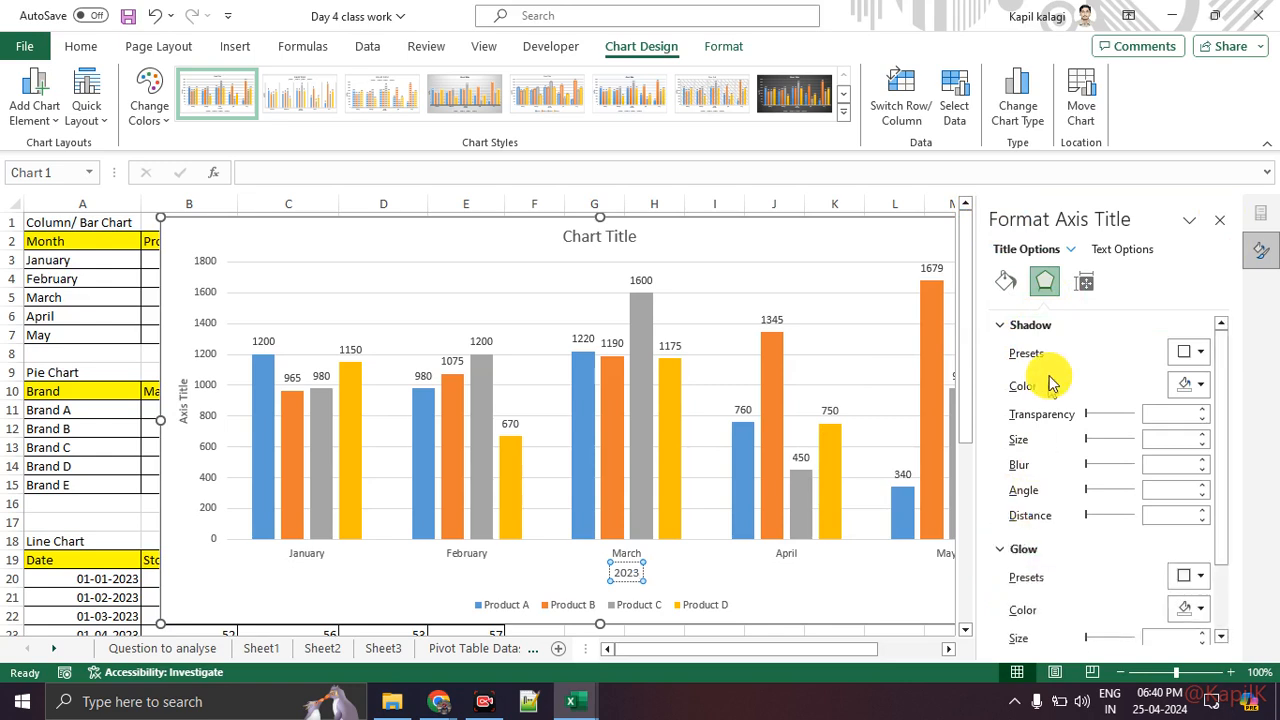
click(1088, 284)
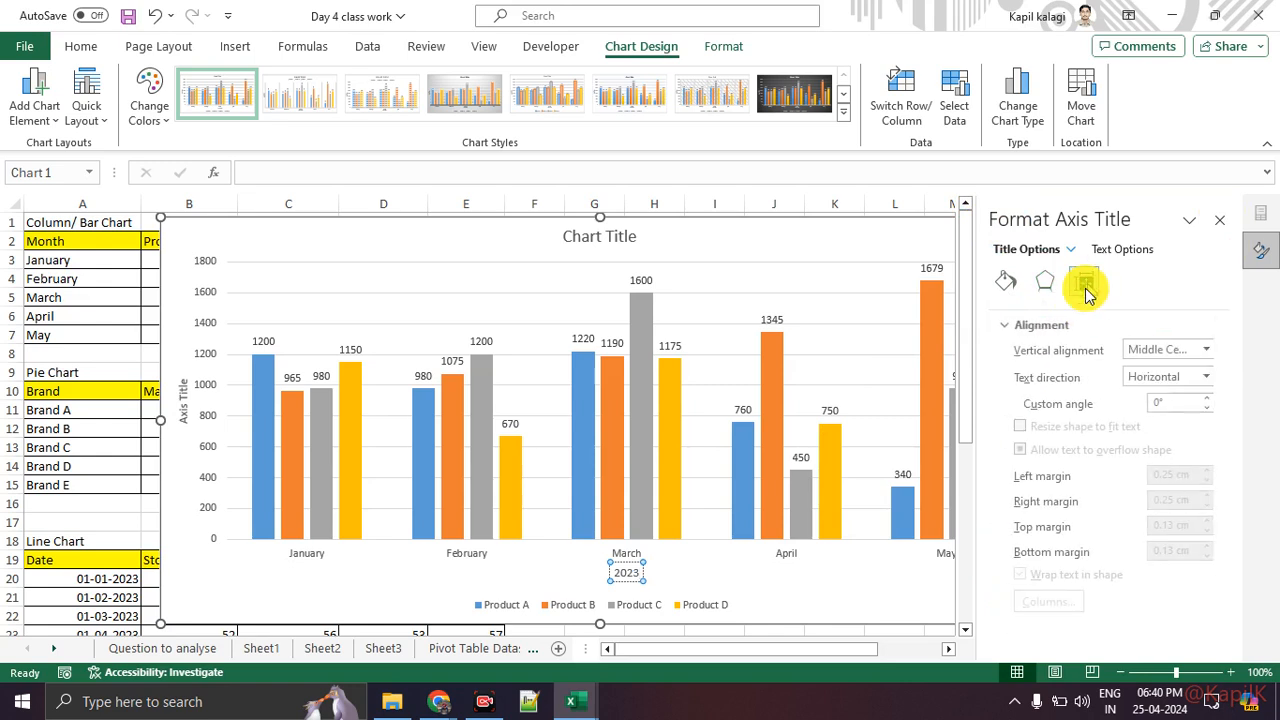
click(1006, 292)
click(1006, 351)
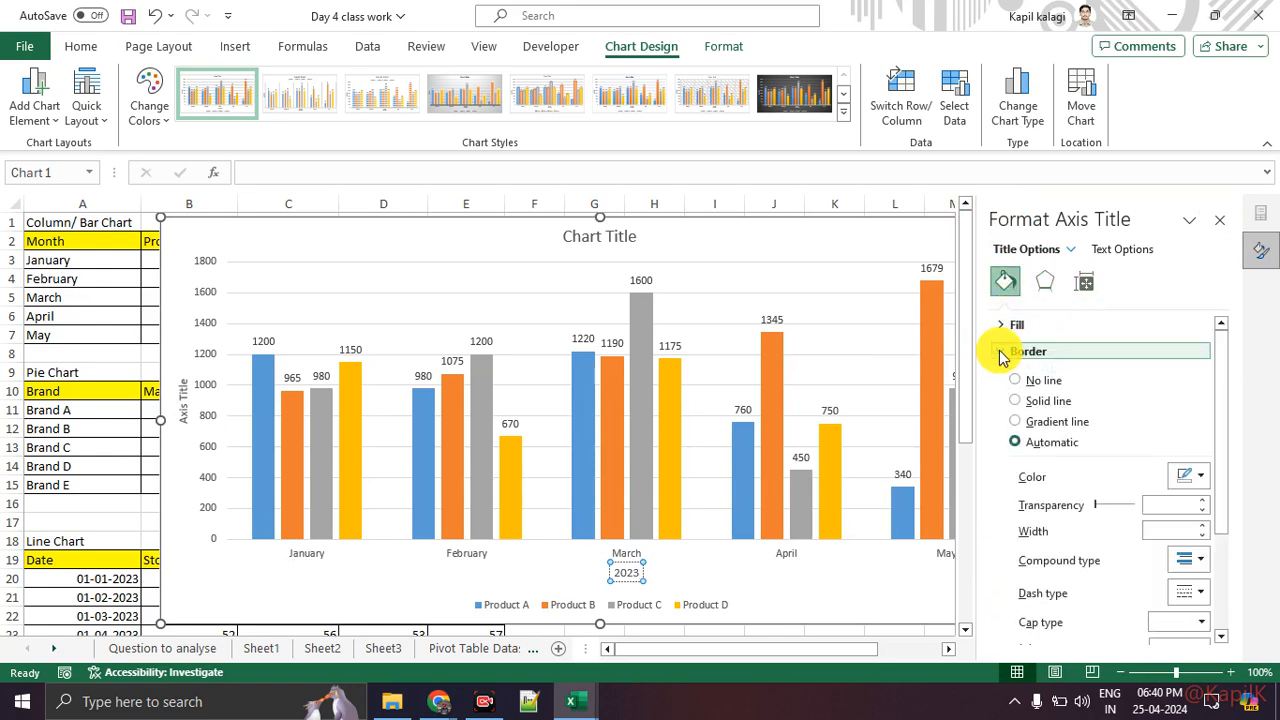
click(1008, 325)
scroll(1098, 430, down, 4)
scroll(1104, 474, down, 2)
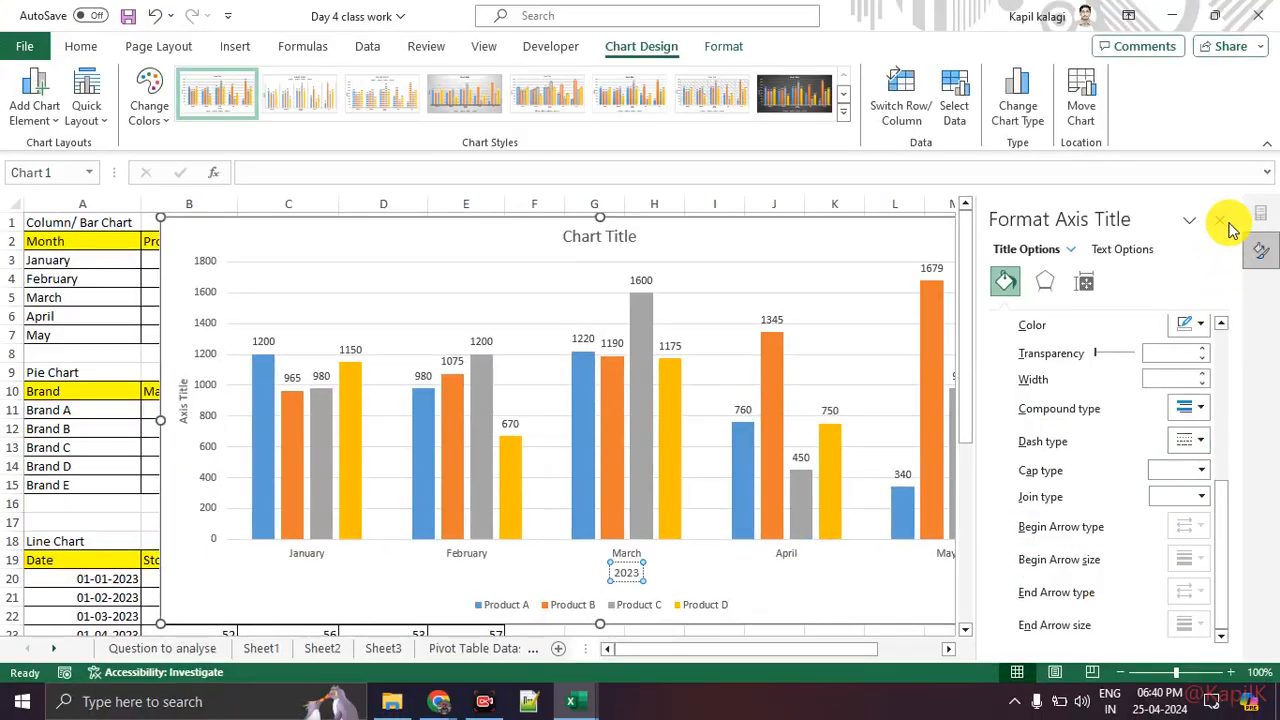
click(1222, 220)
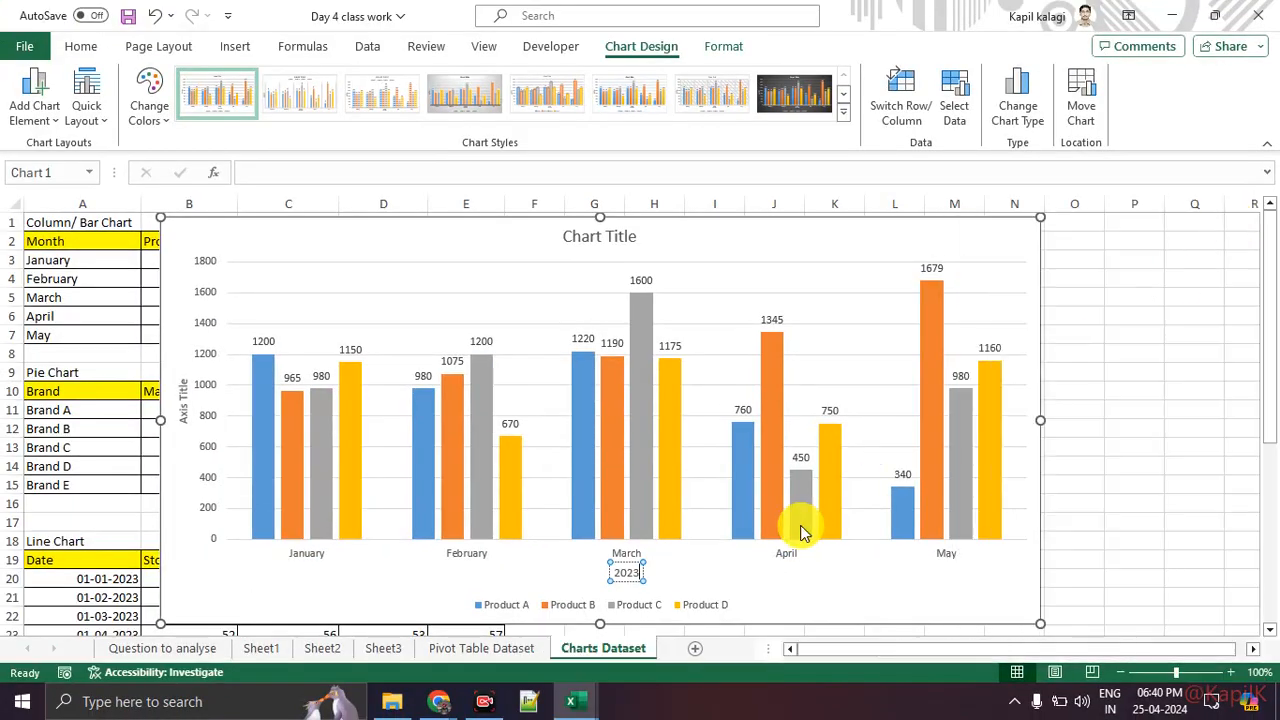
Step: Rename the vertical axis title to Sales in Thousands
click(776, 574)
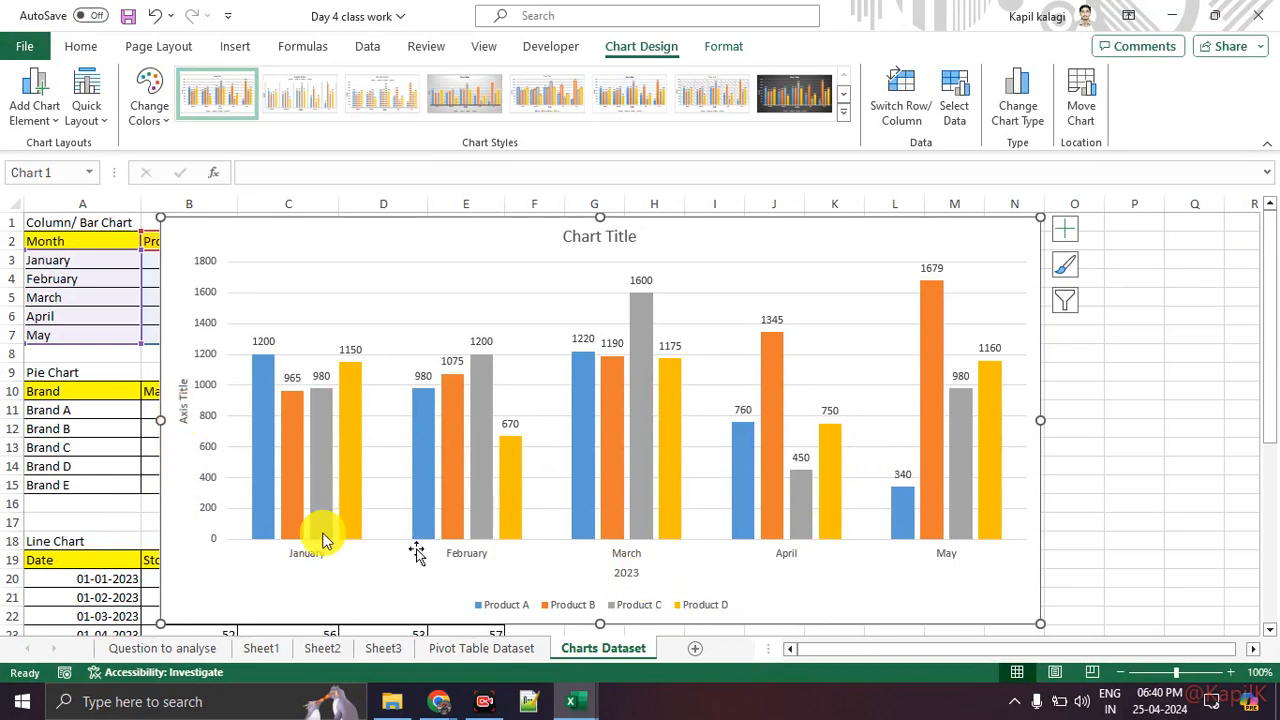
click(181, 400)
double_click(181, 400)
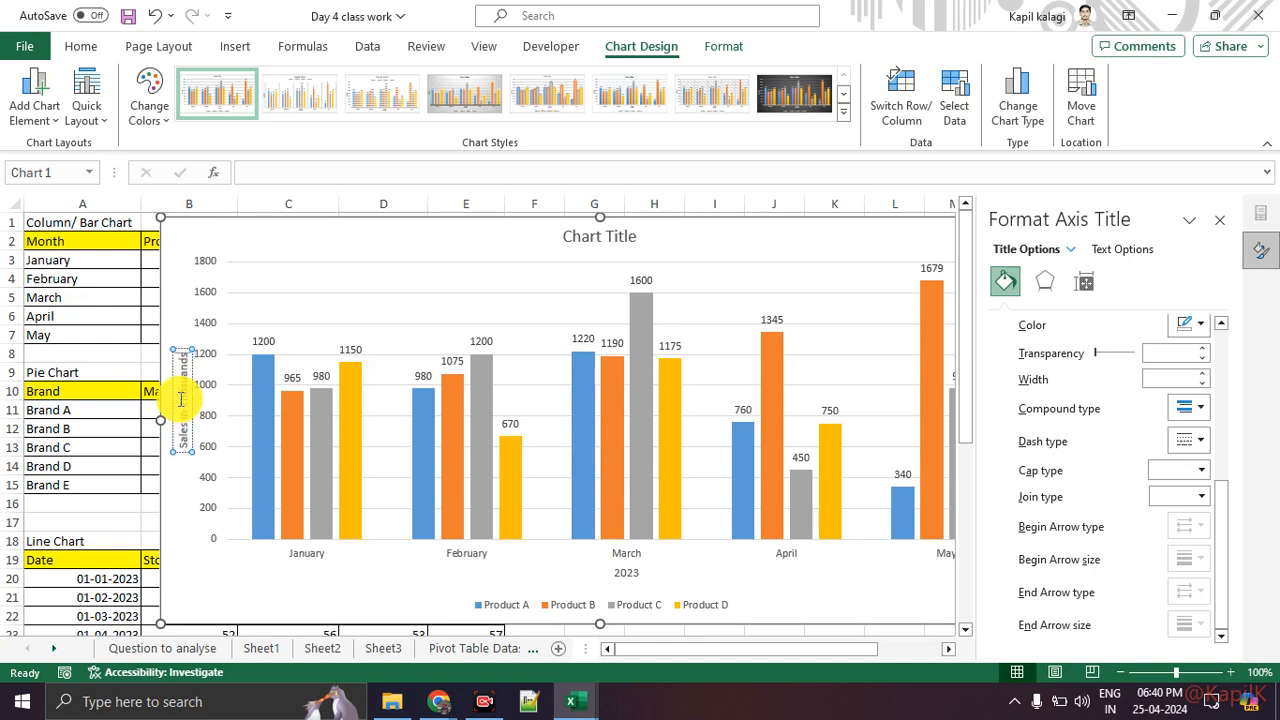
key(Return)
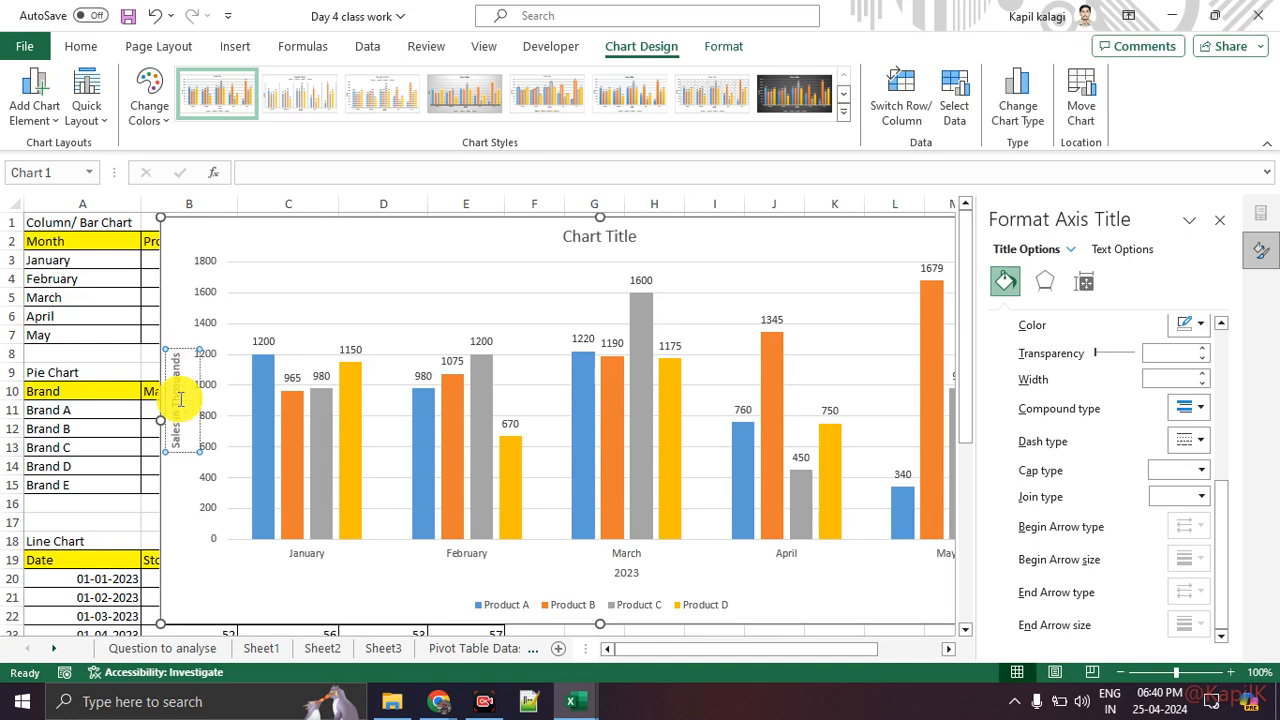
key(Escape)
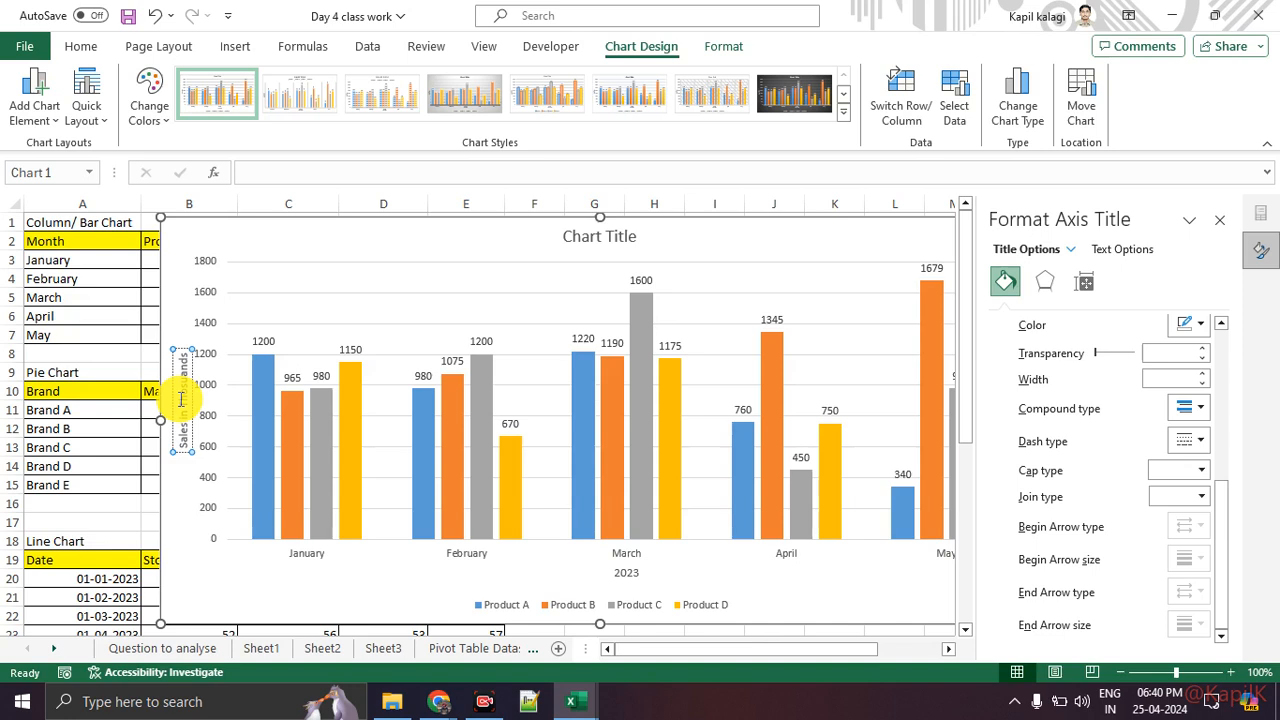
click(342, 270)
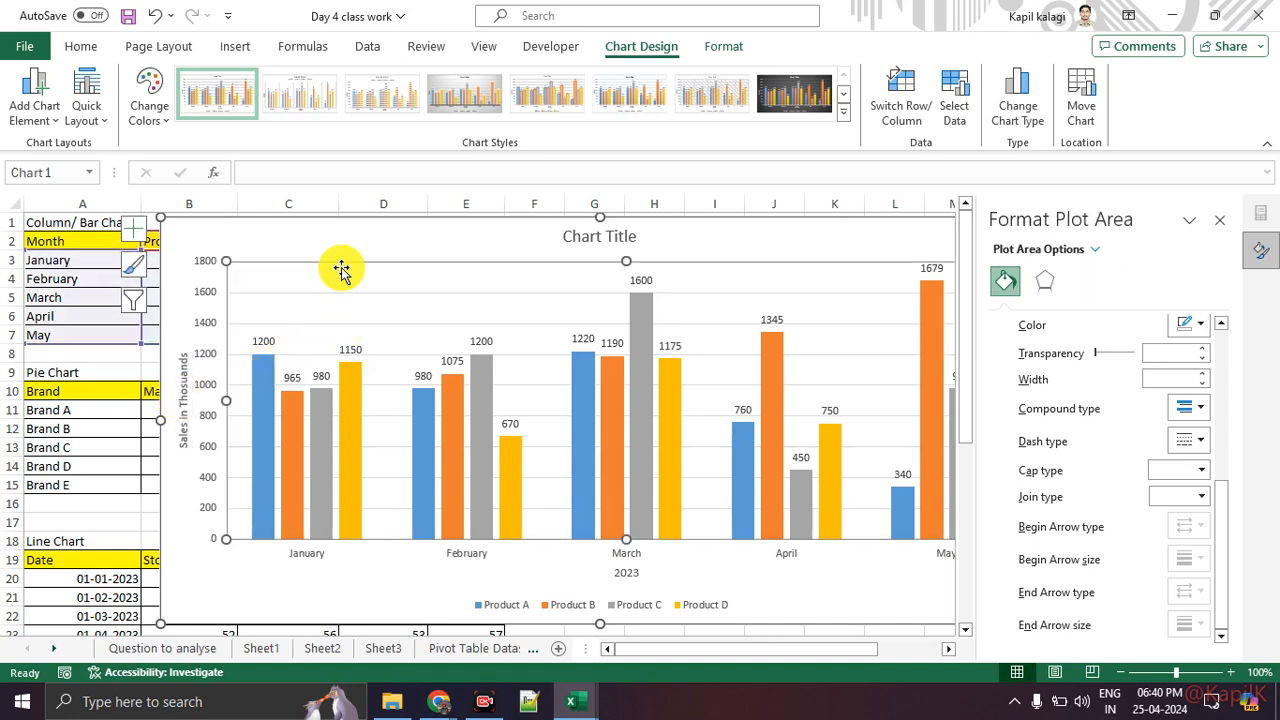
key(Escape)
click(1217, 219)
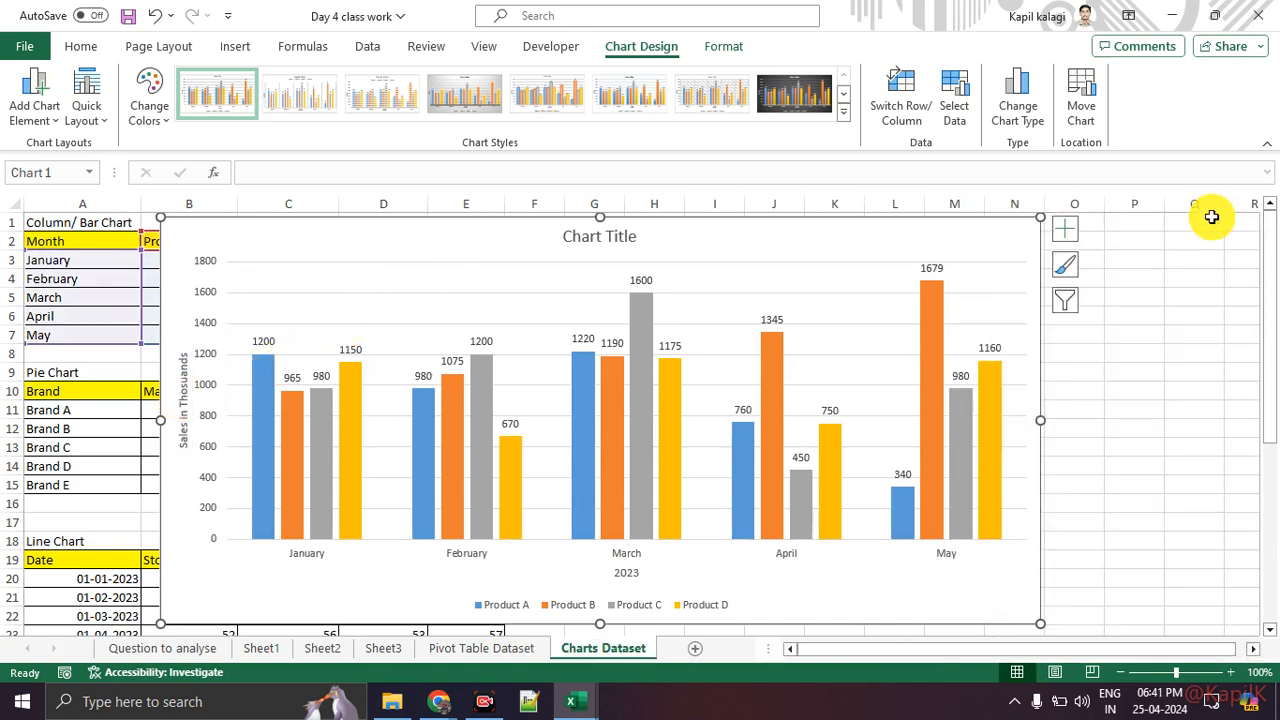
Step: Replace the chart title with Month on Month sales for Products
double_click(600, 238)
triple_click(603, 243)
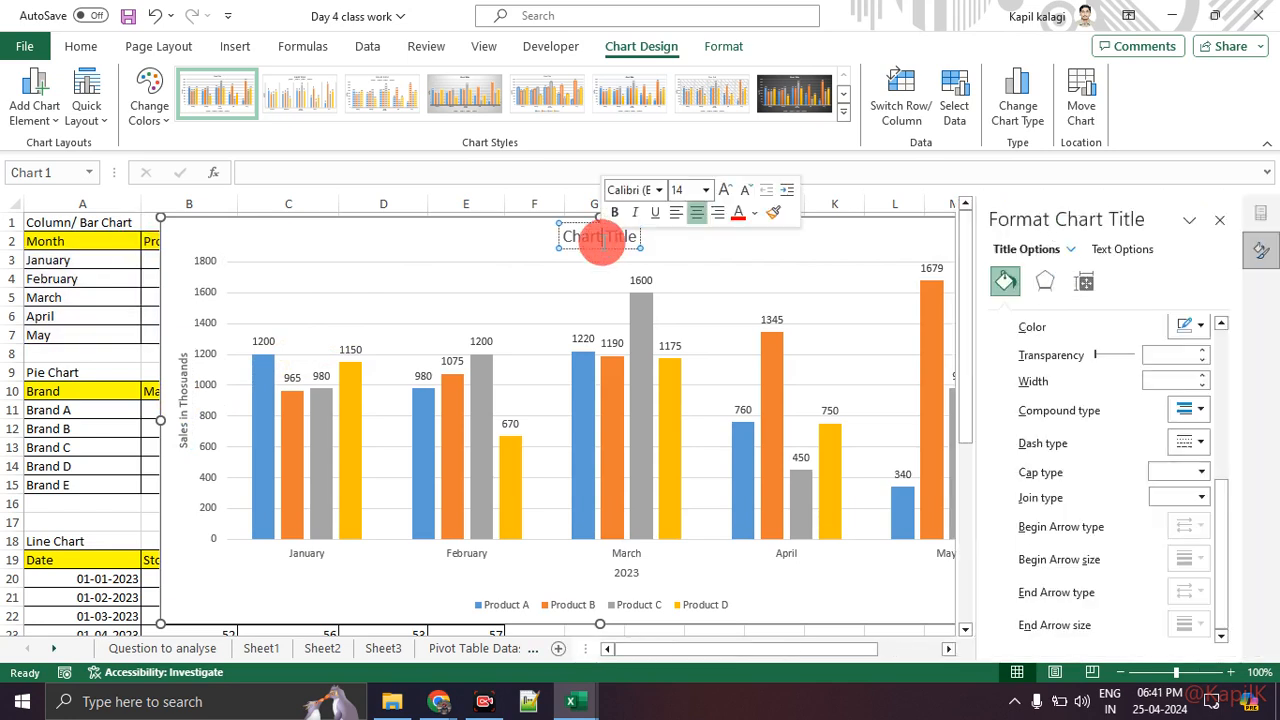
key(BackSpace)
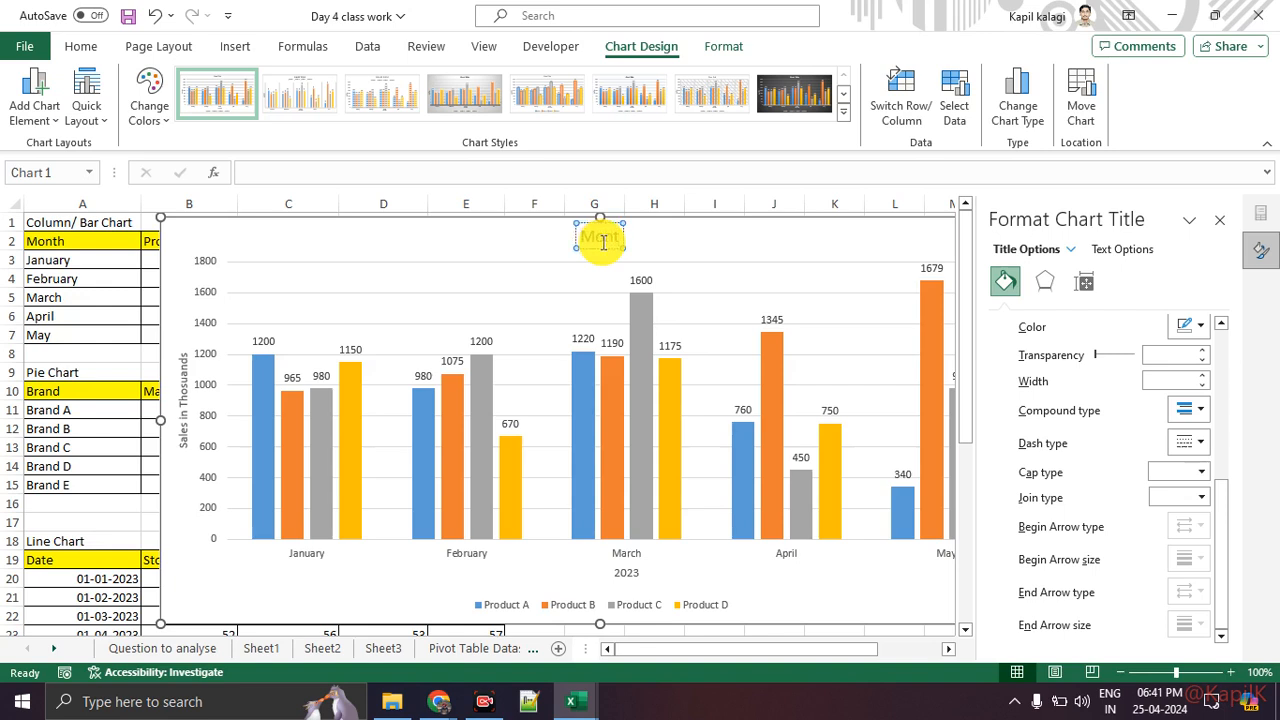
text(Mon)
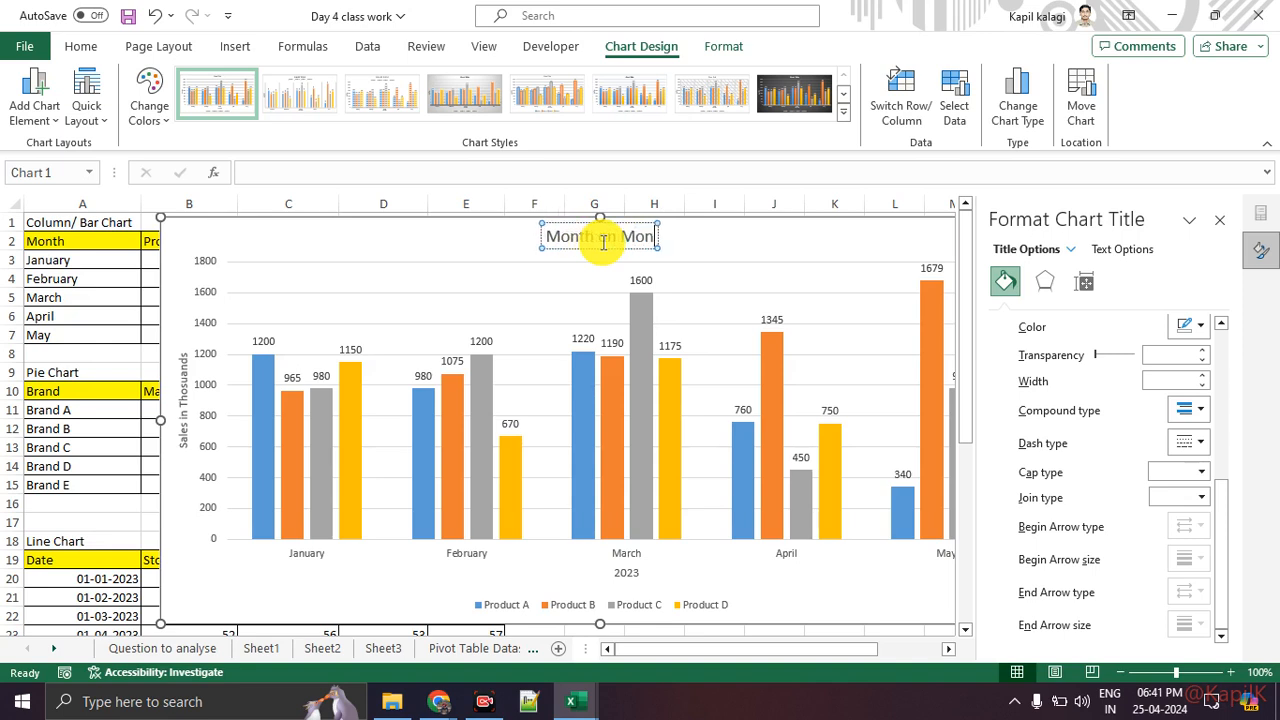
text(th sales for)
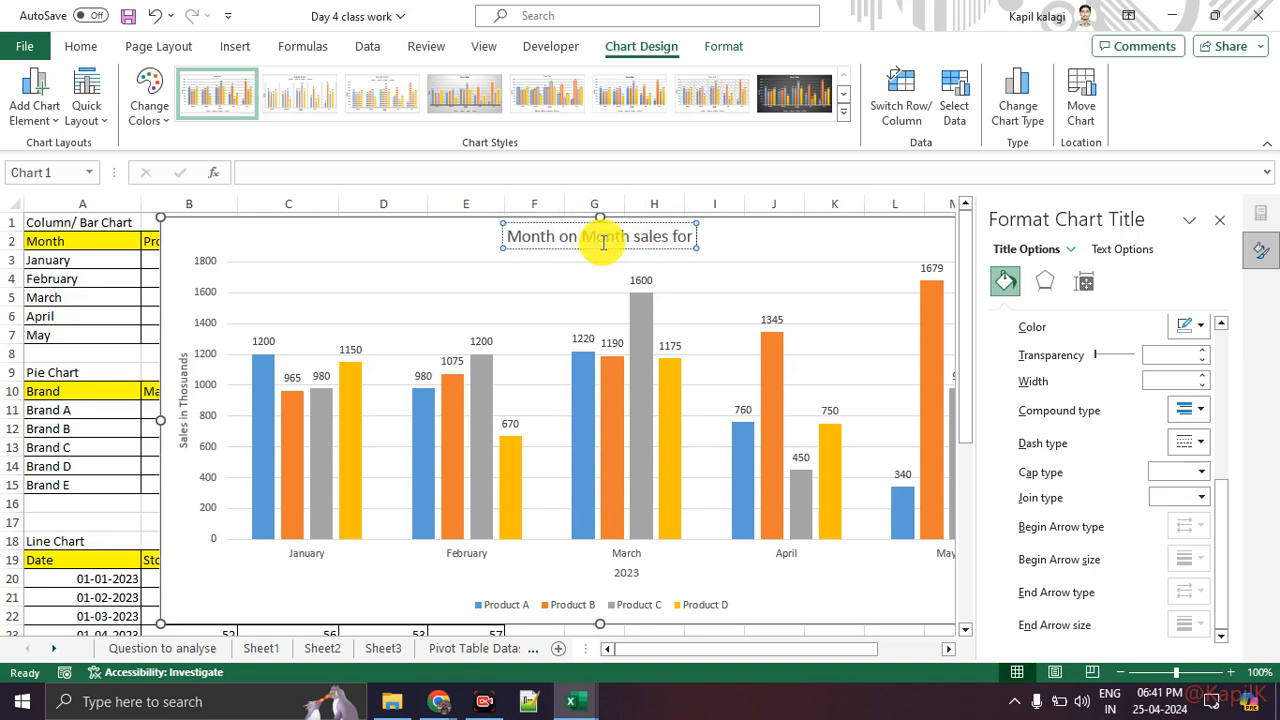
text( Products)
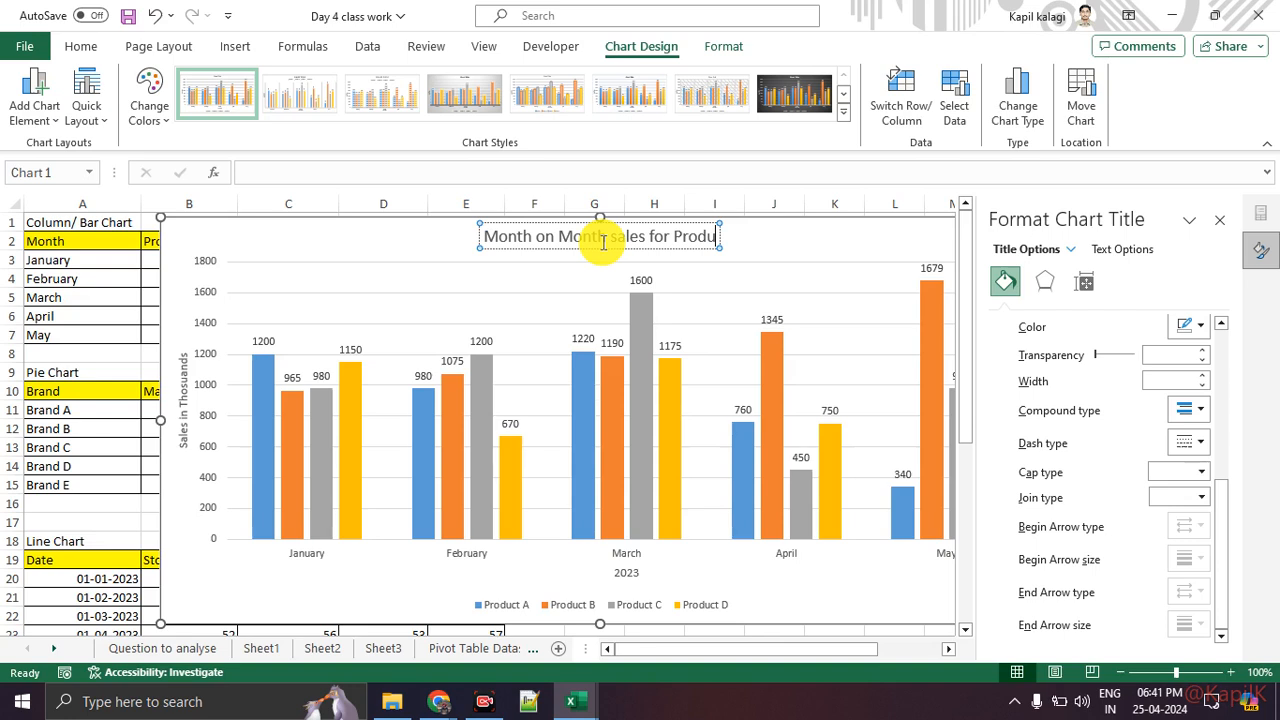
key(BackSpace)
key(BackSpace)
key(BackSpace)
text(cts)
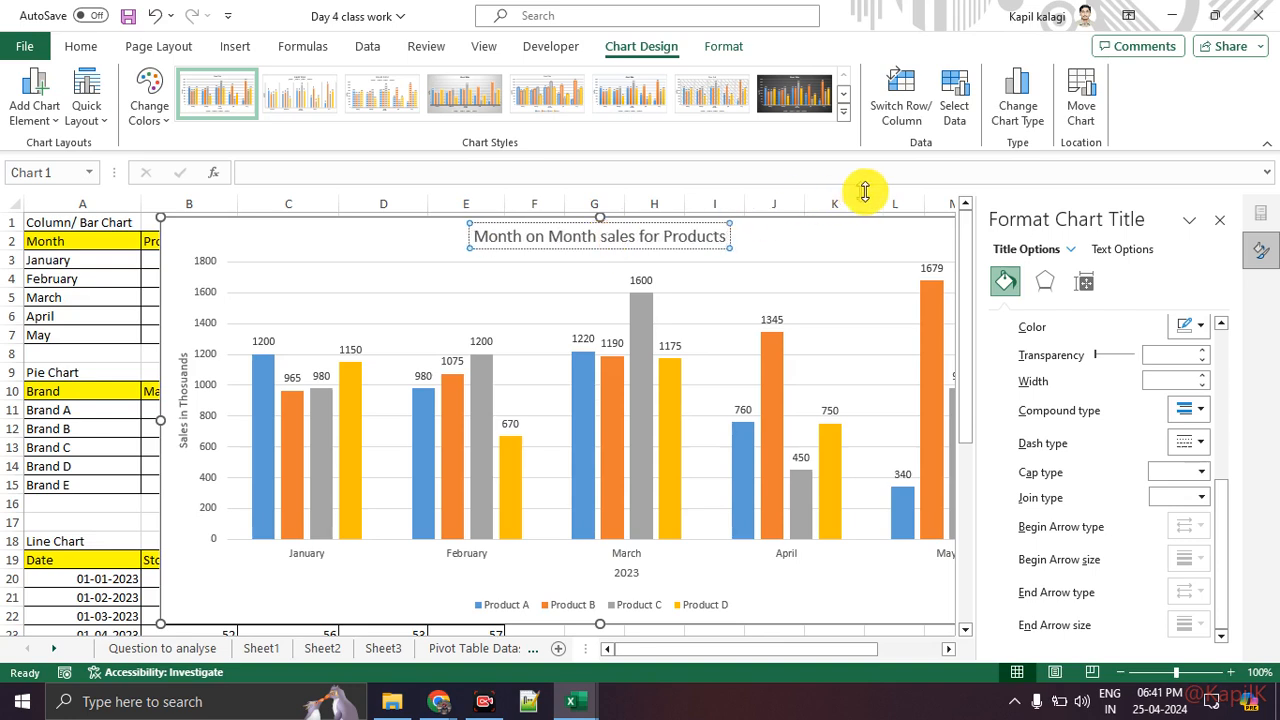
click(1219, 220)
click(966, 270)
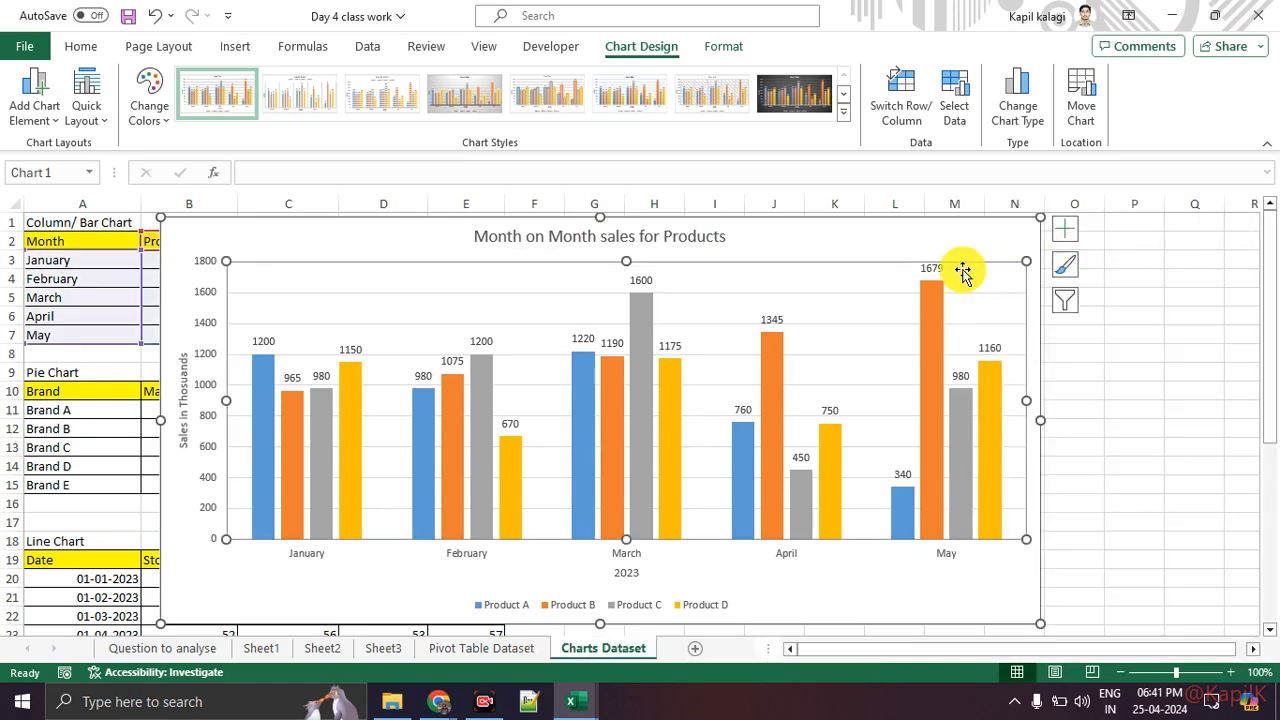
click(1138, 371)
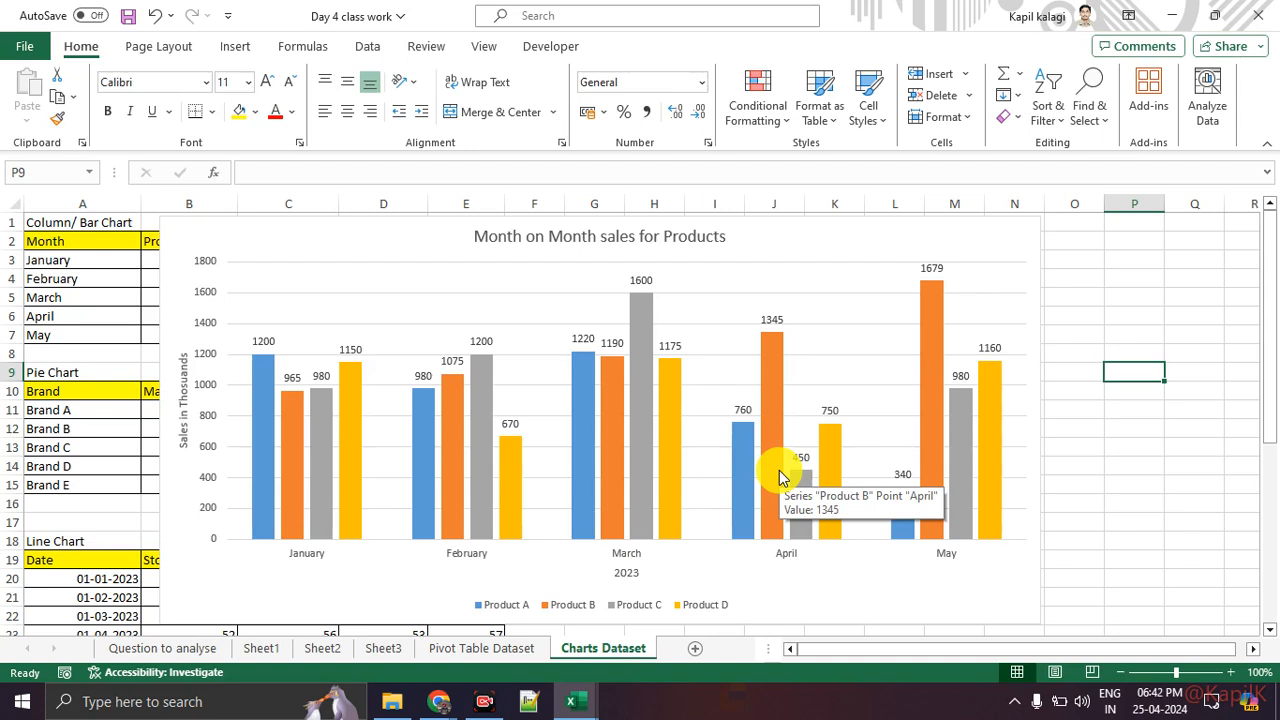
Step: Open a new blank Word document and paste the column chart into it
click(771, 240)
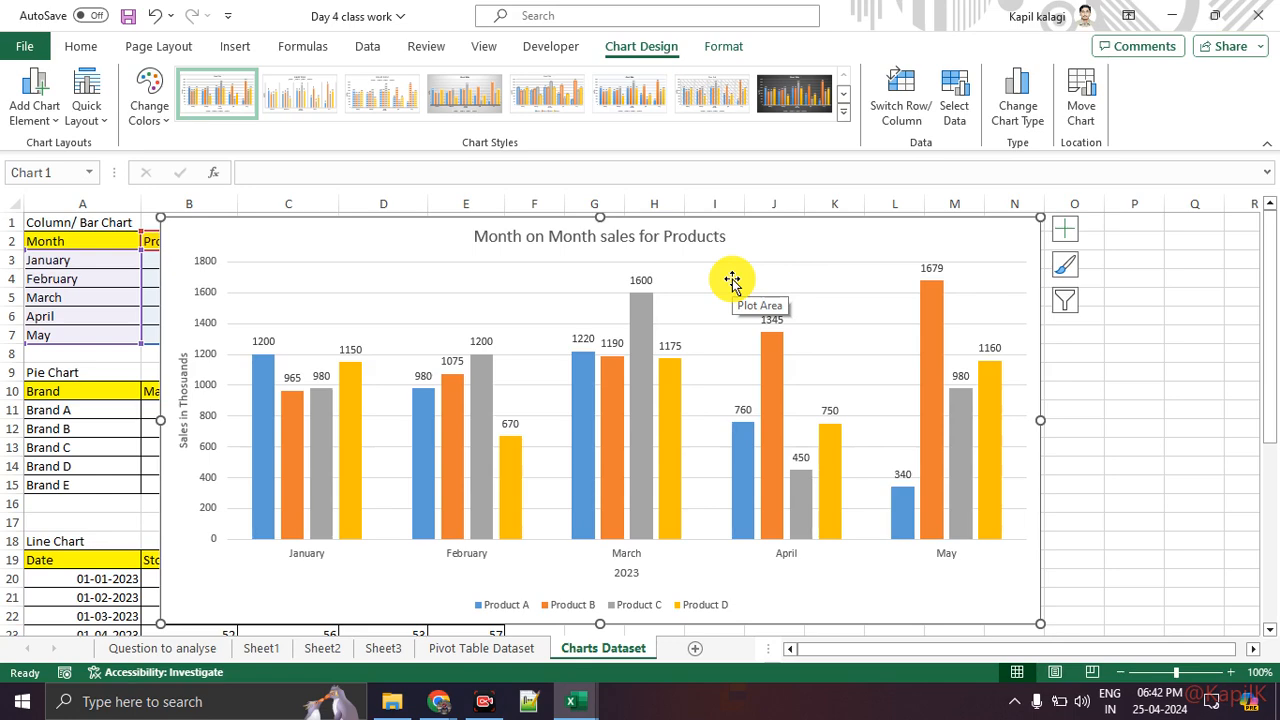
key(super)
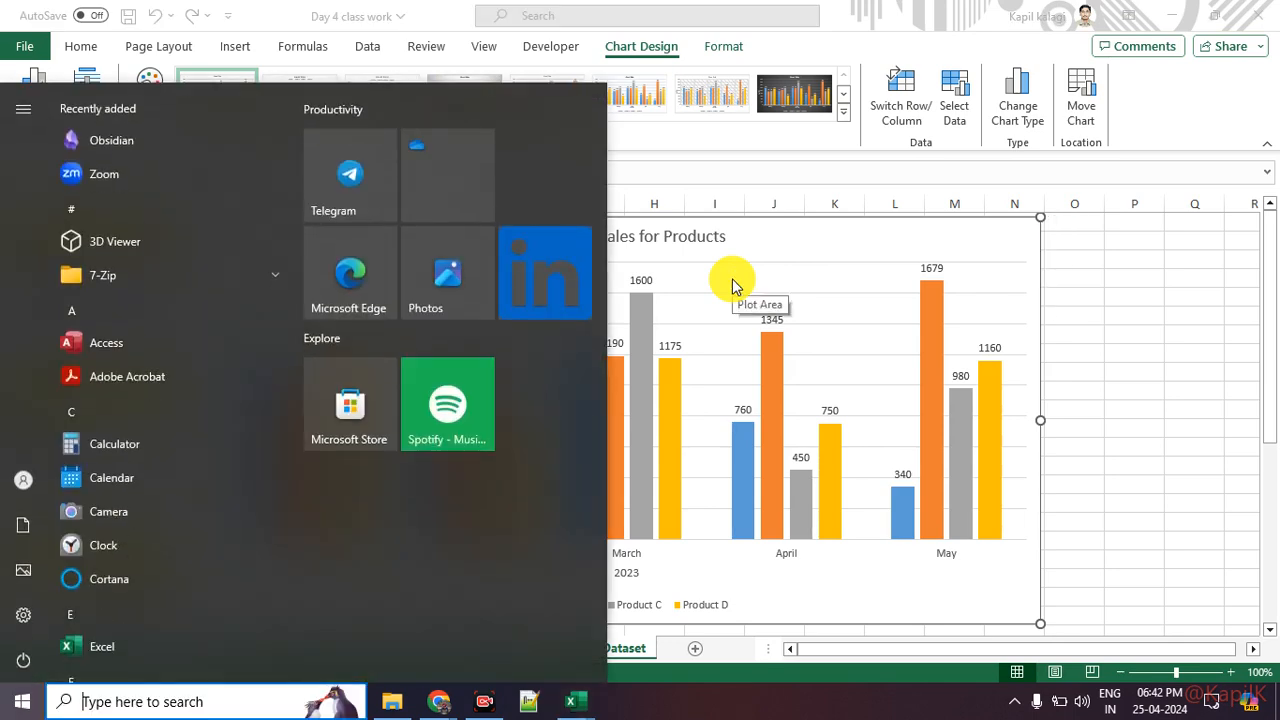
text(power)
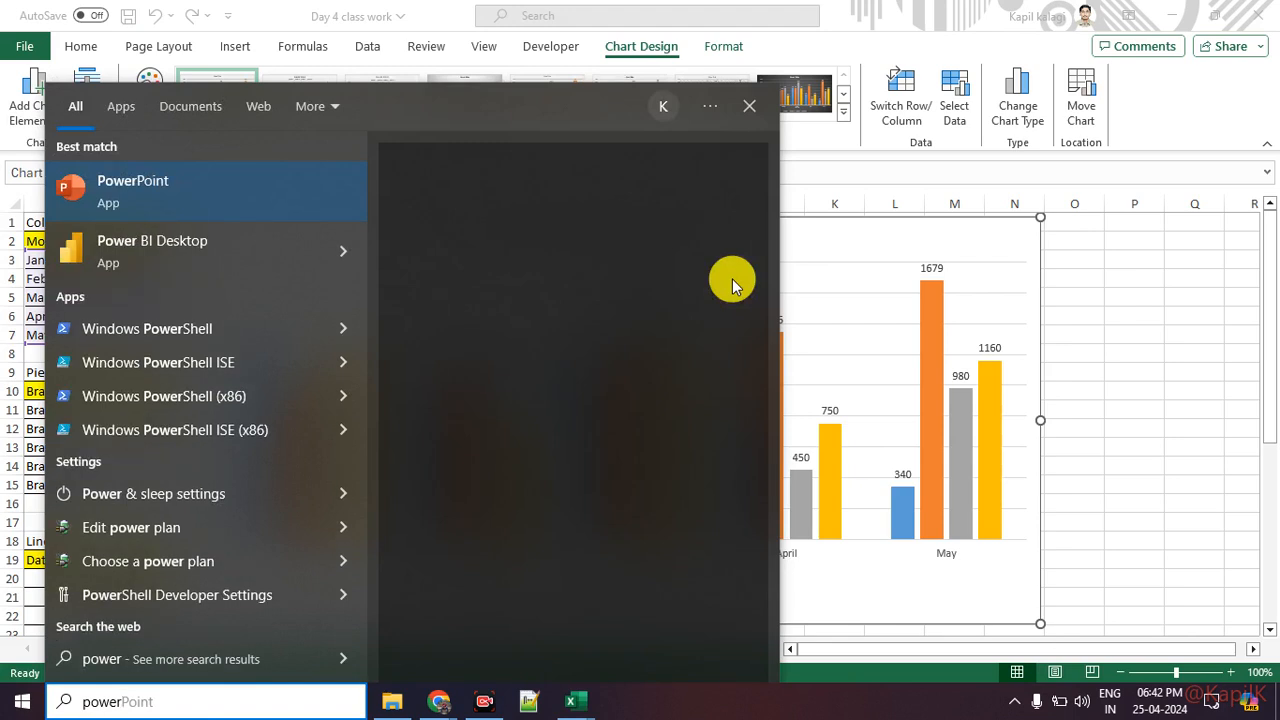
key(BackSpace)
key(BackSpace)
key(BackSpace)
key(BackSpace)
key(BackSpace)
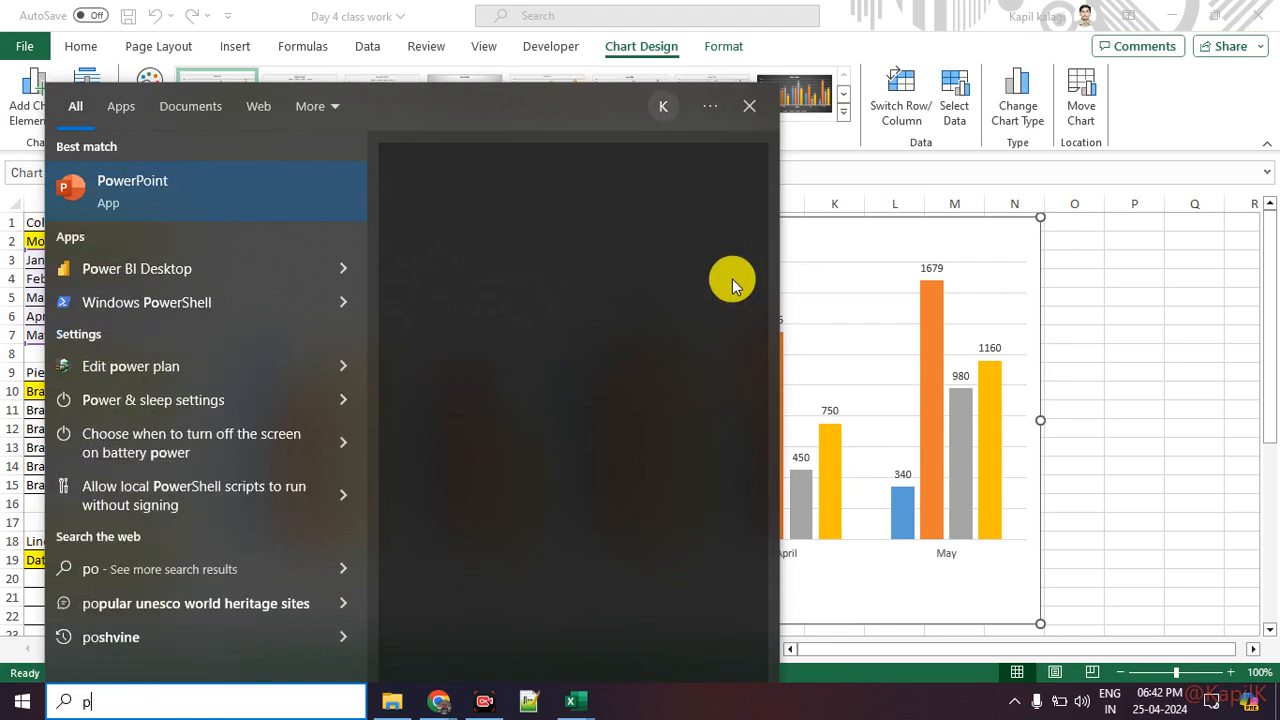
key(BackSpace)
text(word)
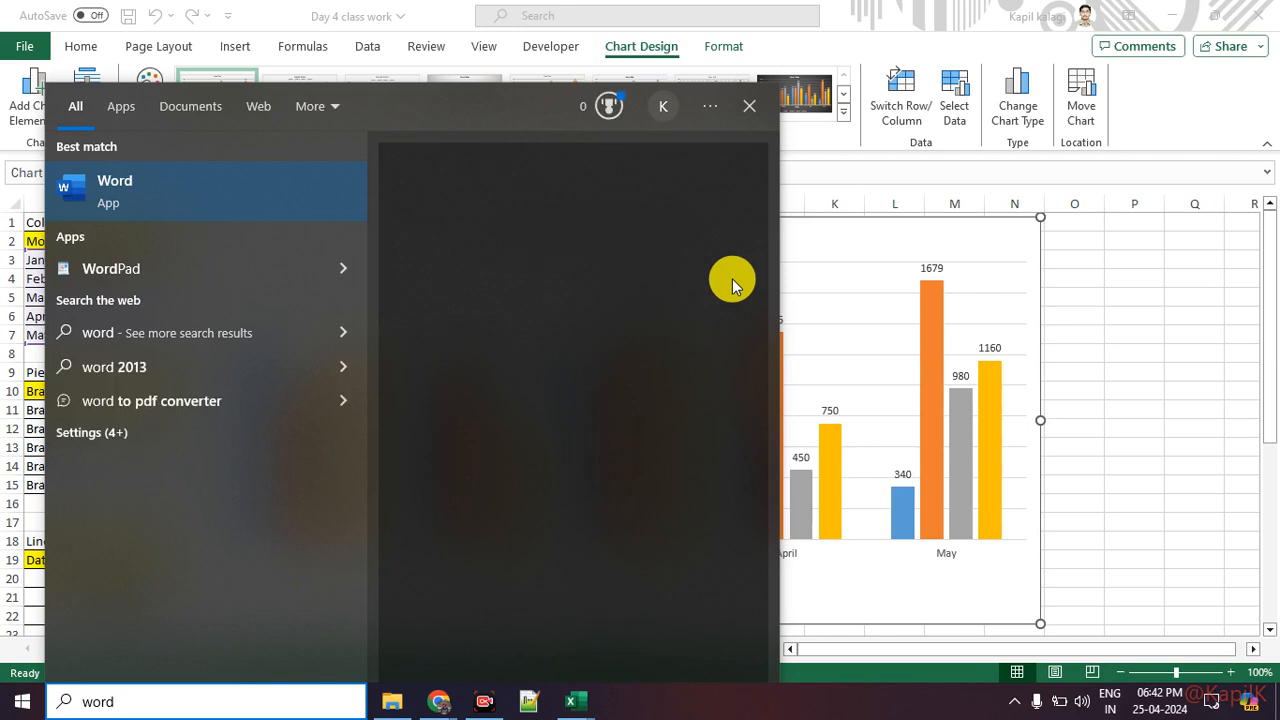
key(Return)
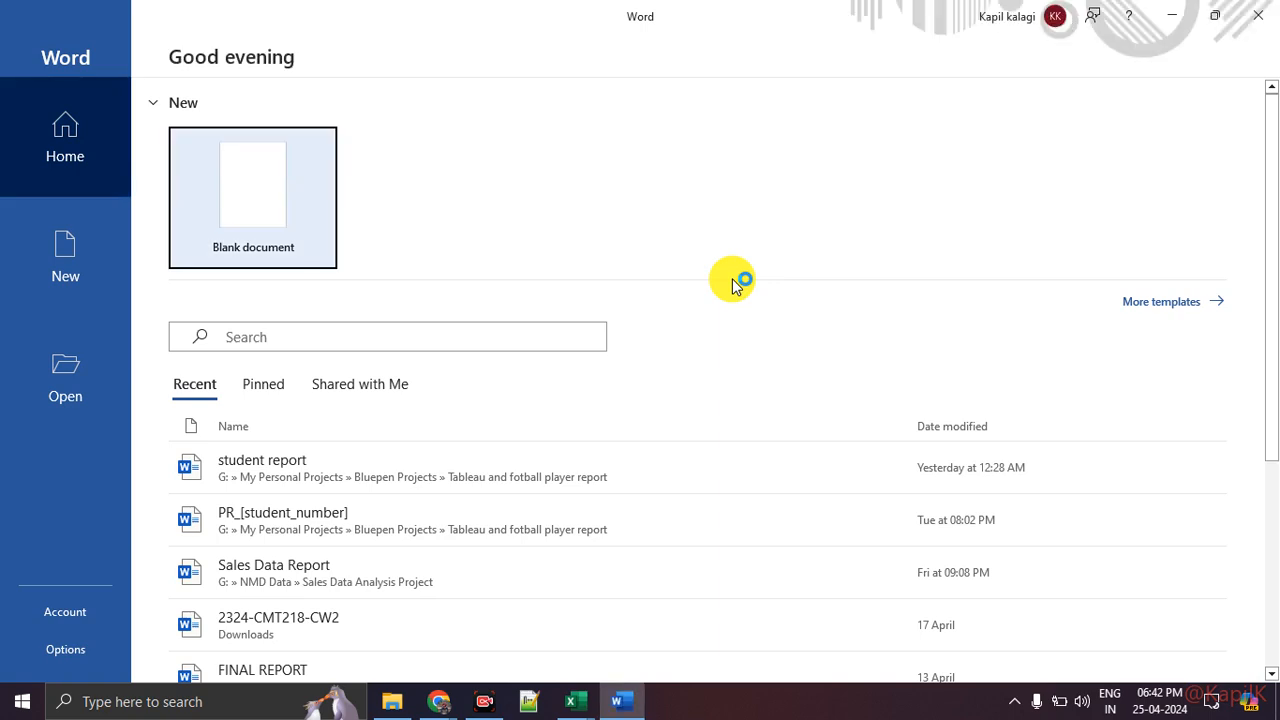
key(Return)
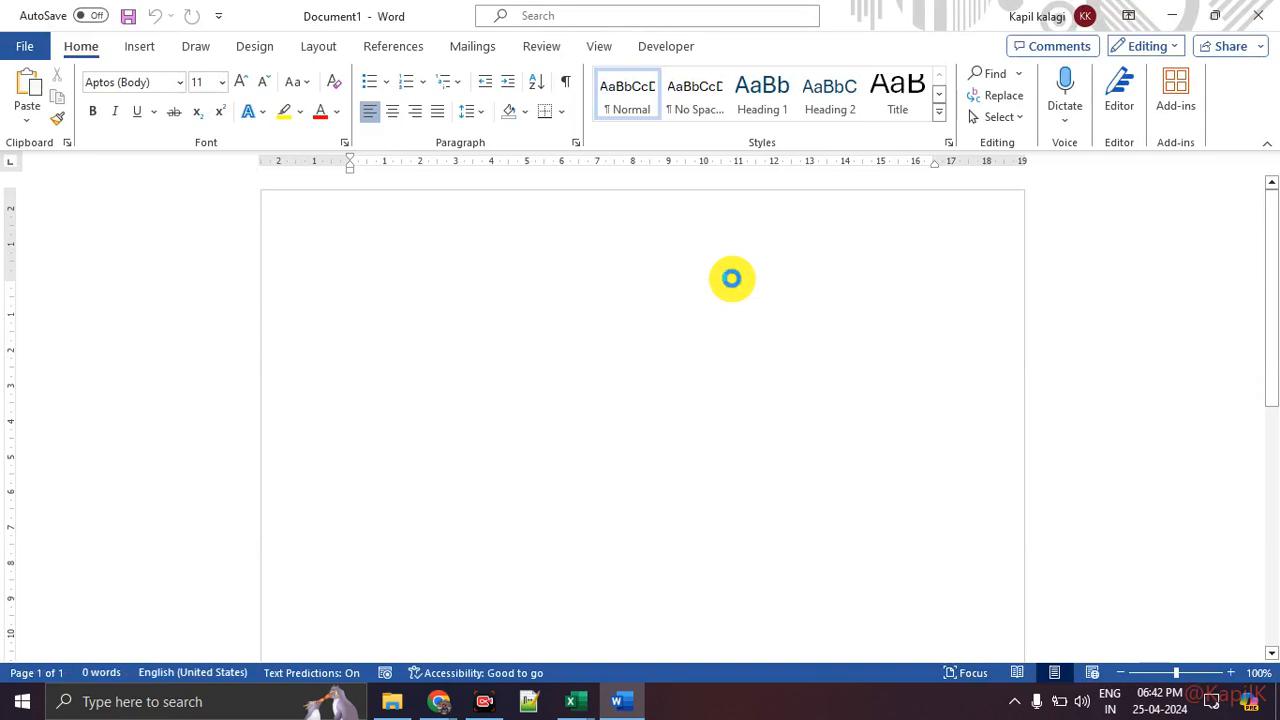
key(ctrl+v)
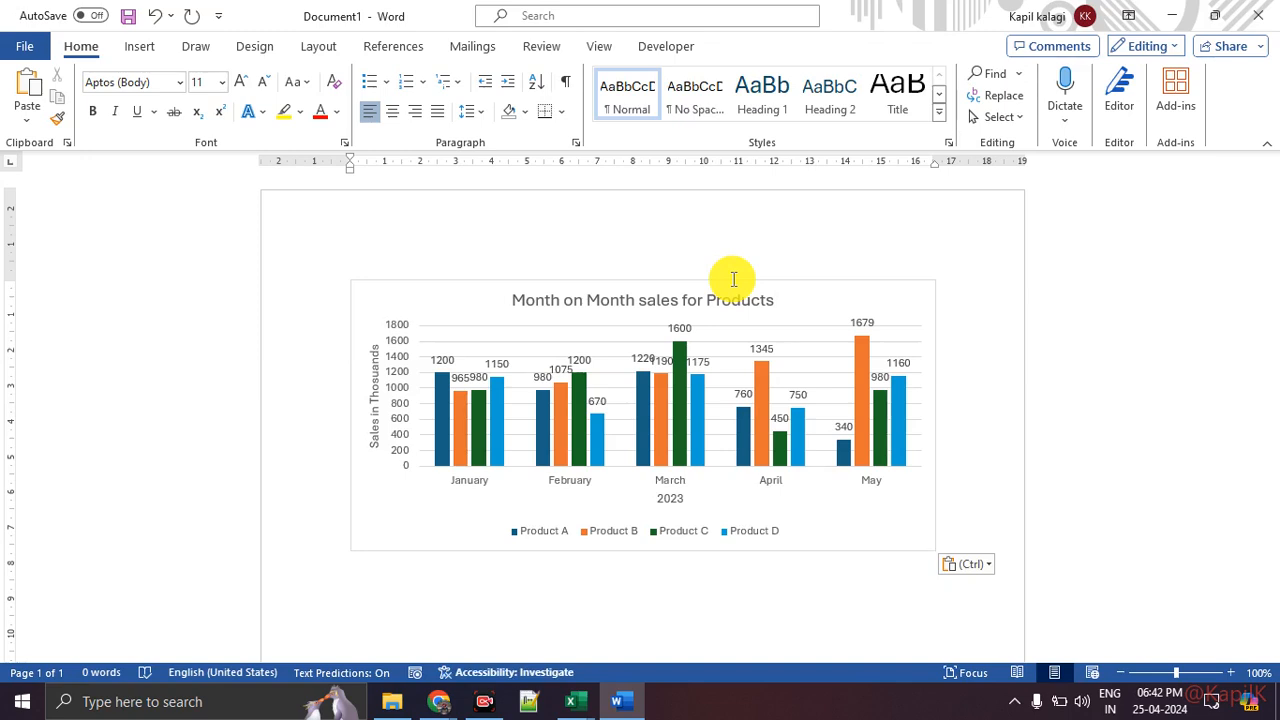
Step: Enlarge the pasted chart in Word by stretching its sides and top and bottom edges
click(891, 546)
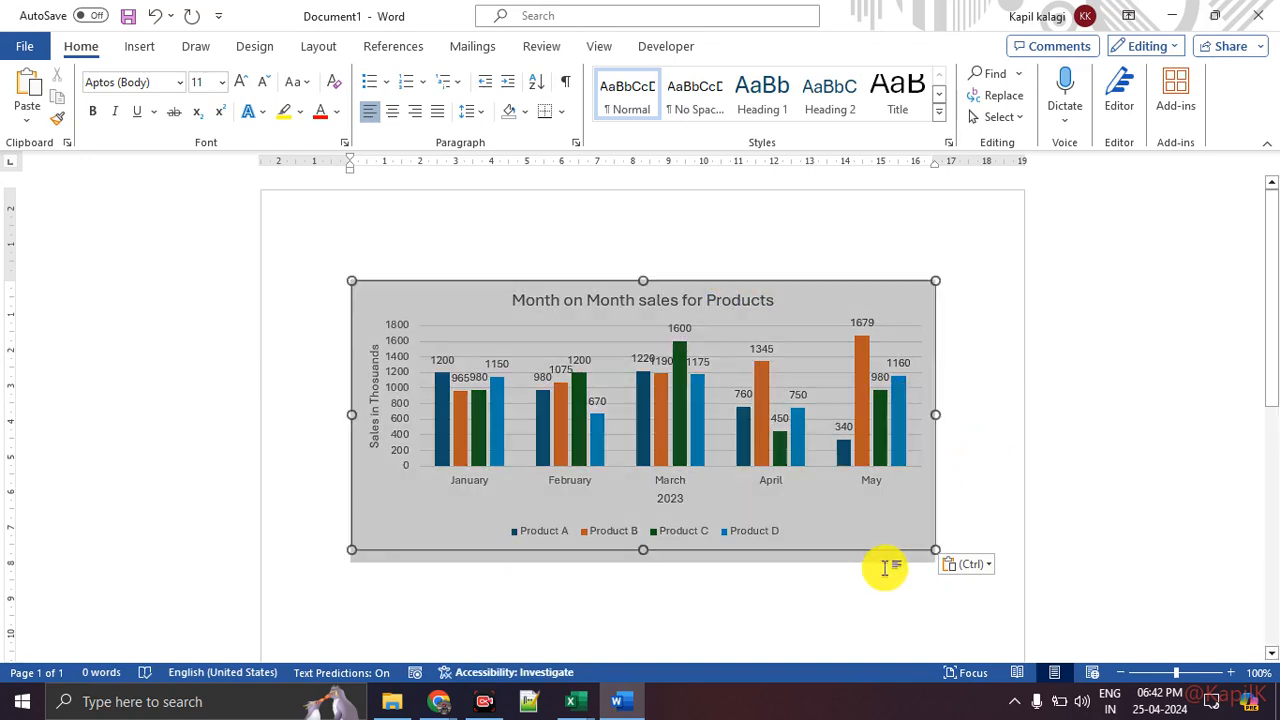
drag(936, 414, 957, 480)
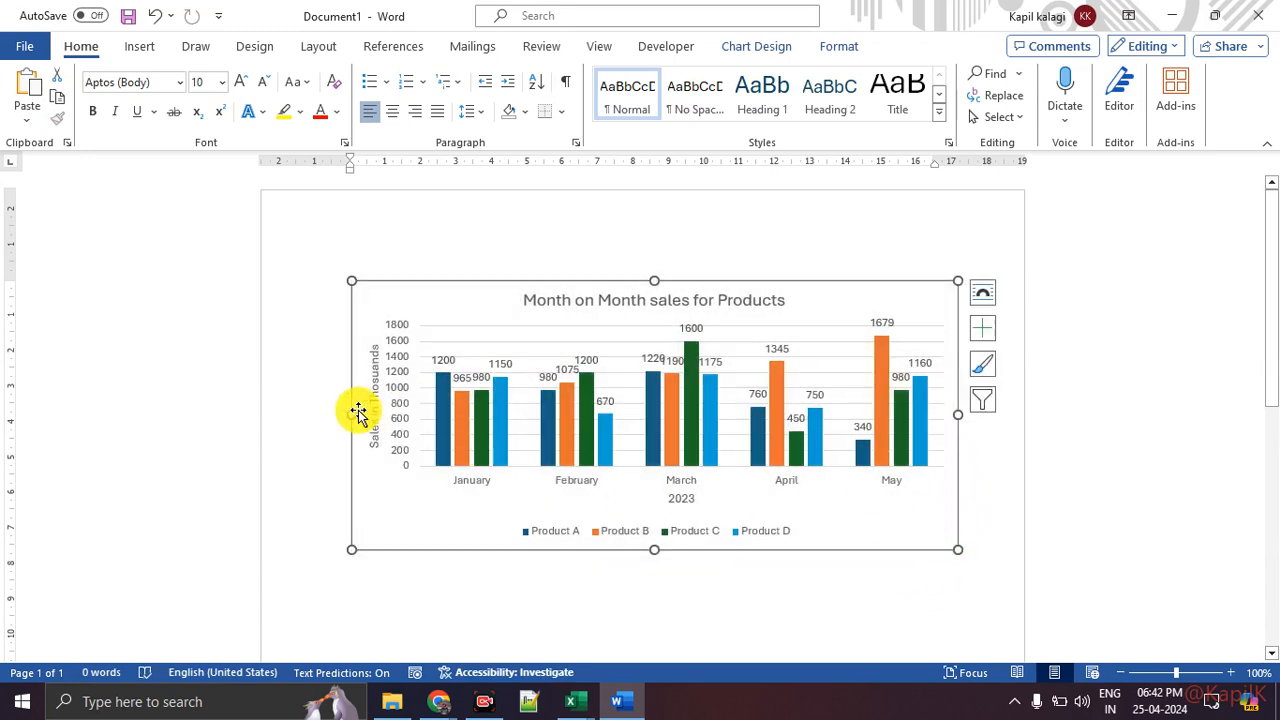
drag(356, 410, 323, 411)
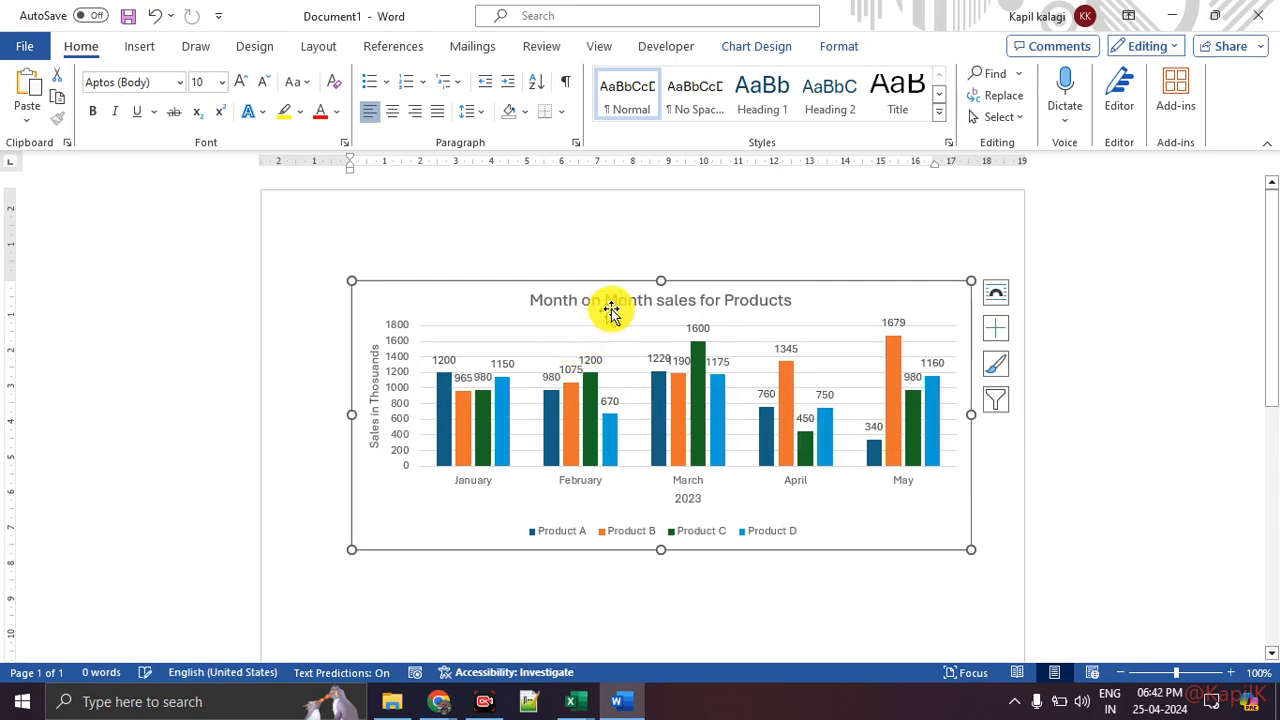
drag(661, 281, 663, 263)
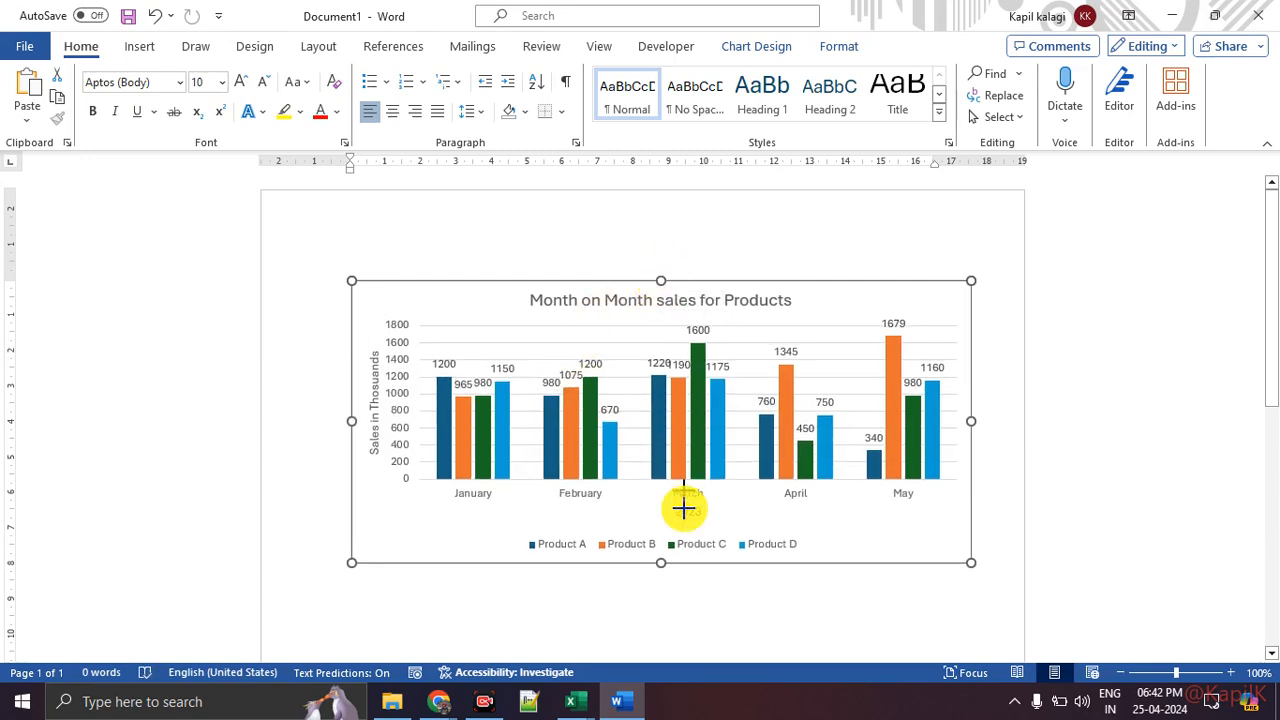
drag(661, 587, 661, 594)
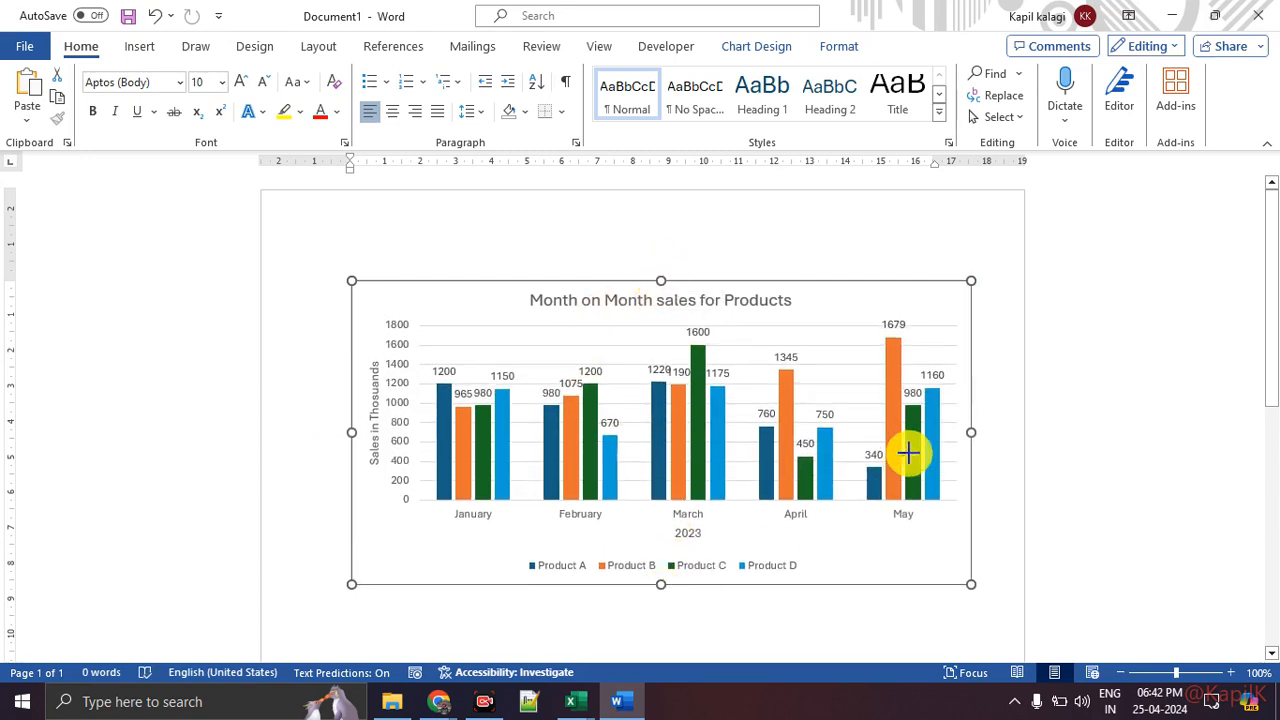
drag(988, 433, 999, 434)
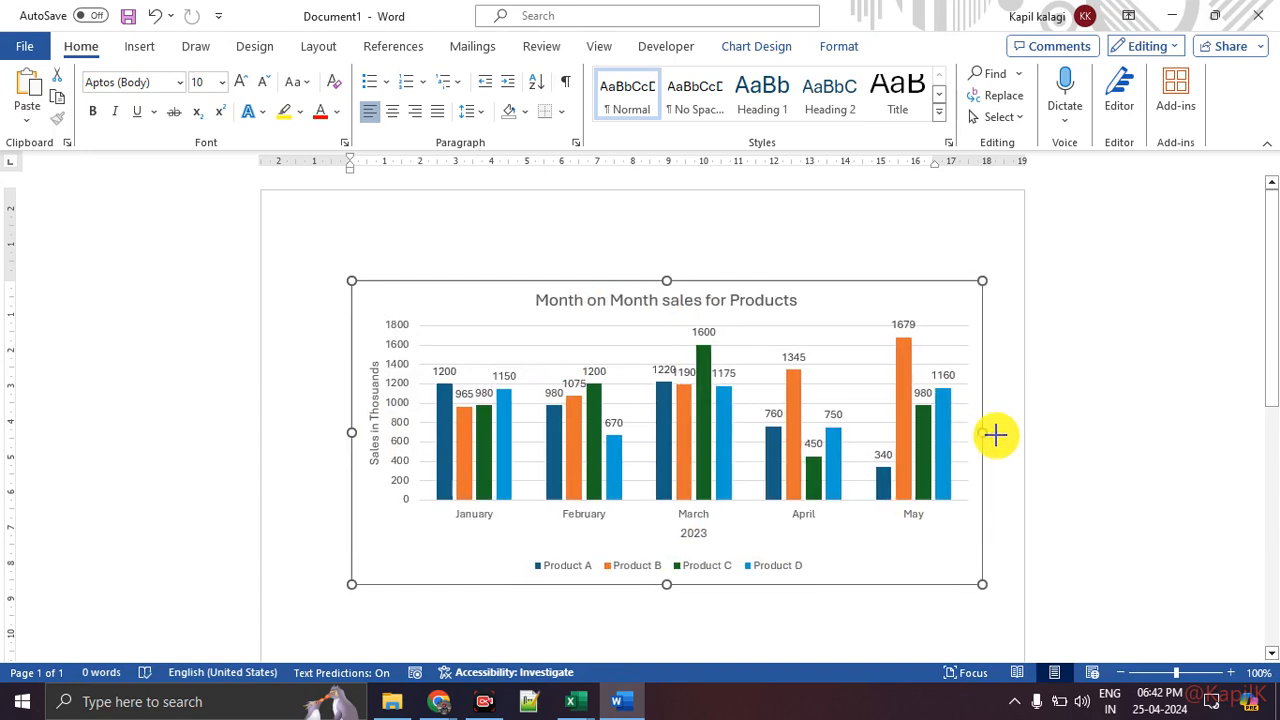
Step: Browse the chart style options and the Chart Design and Format tabs for the pasted chart, then deselect it
click(1009, 365)
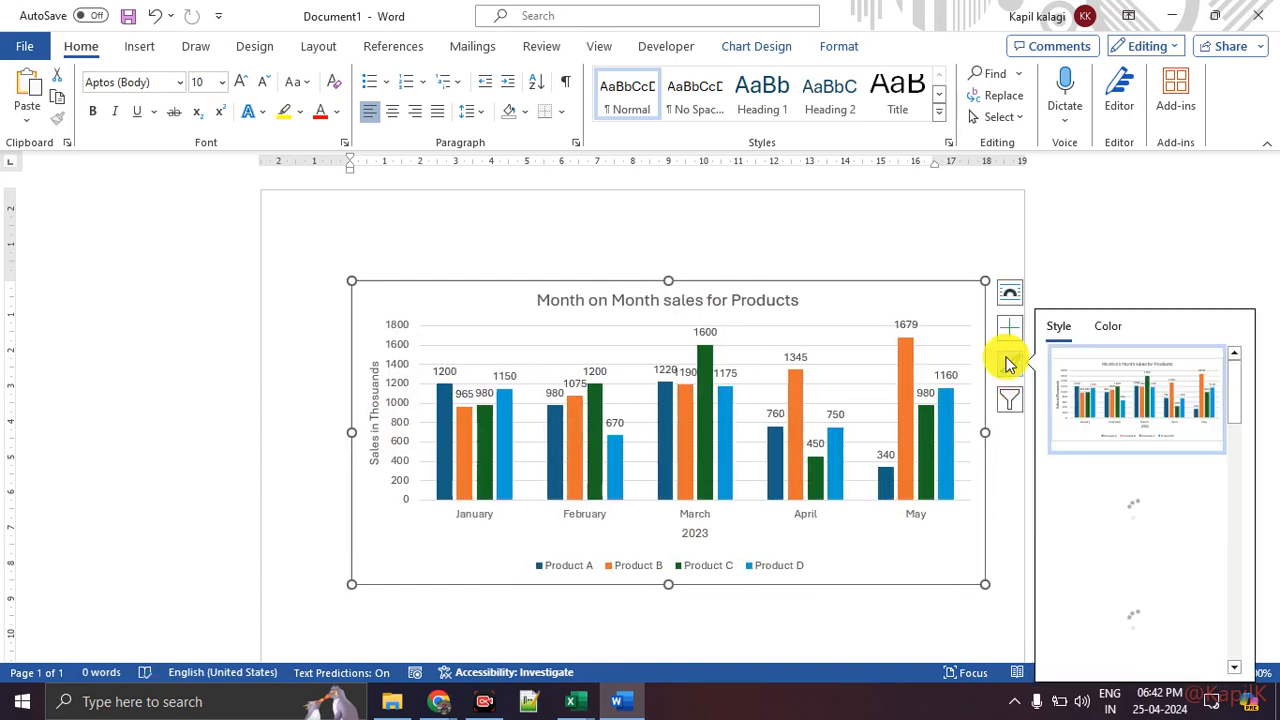
scroll(1144, 475, down, 2)
scroll(1144, 475, up, 3)
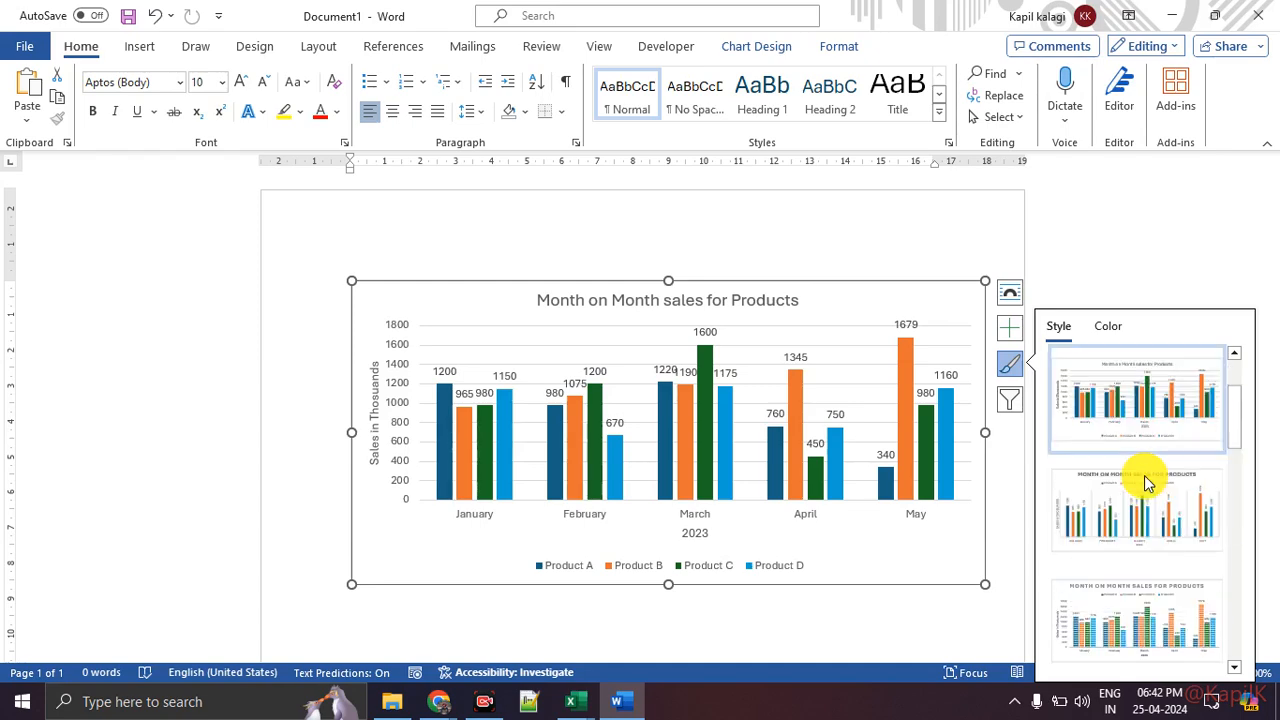
click(770, 48)
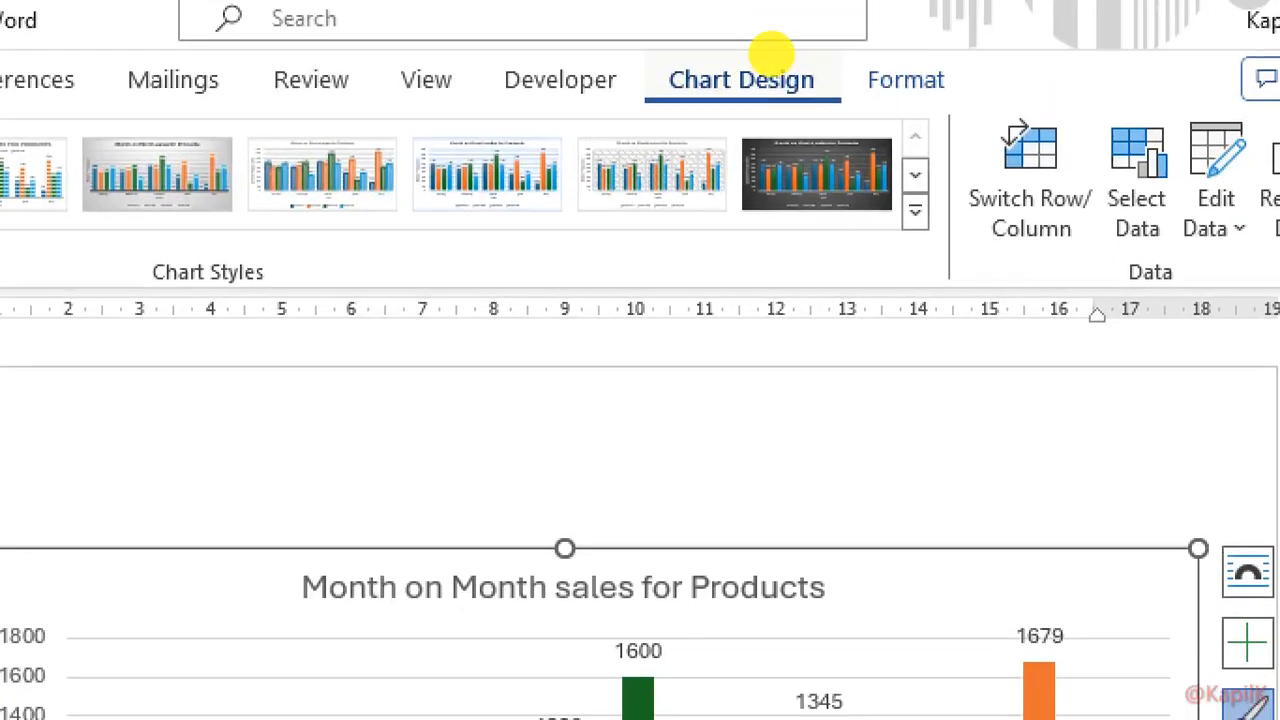
mouse_move(690, 92)
mouse_down()
mouse_move(945, 100)
mouse_move(809, 14)
mouse_move(697, 62)
mouse_up()
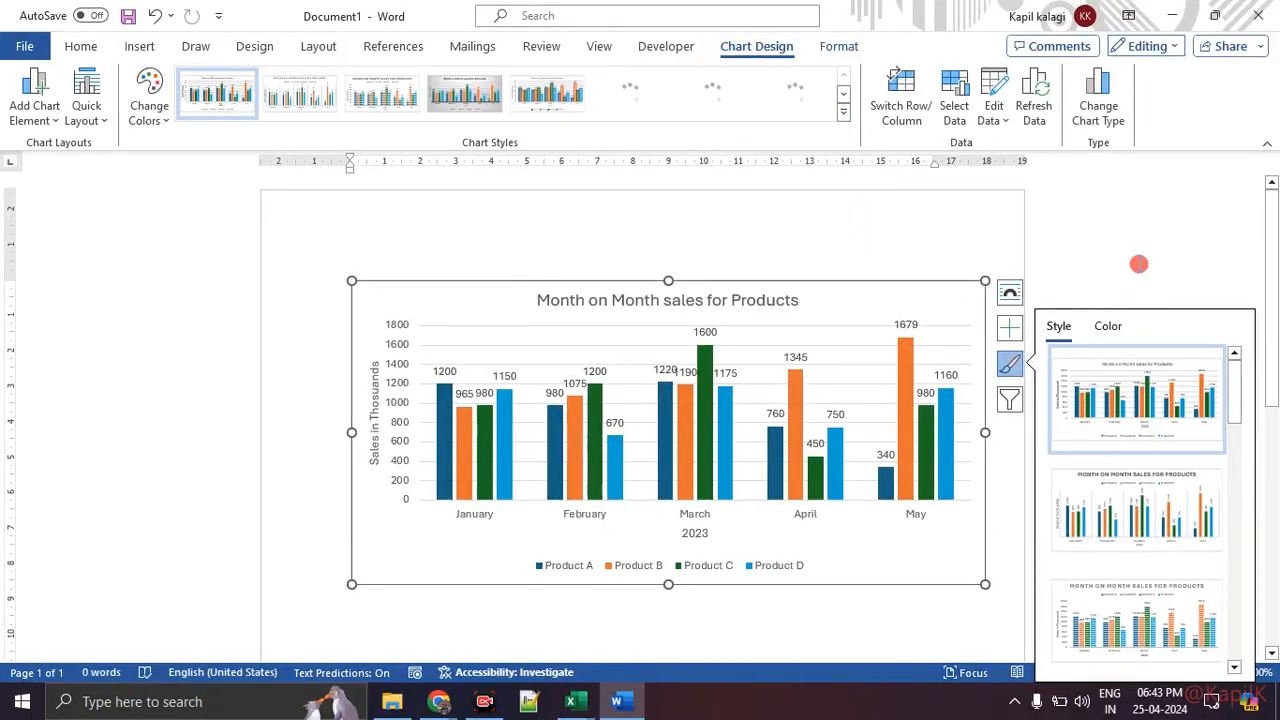
click(1139, 264)
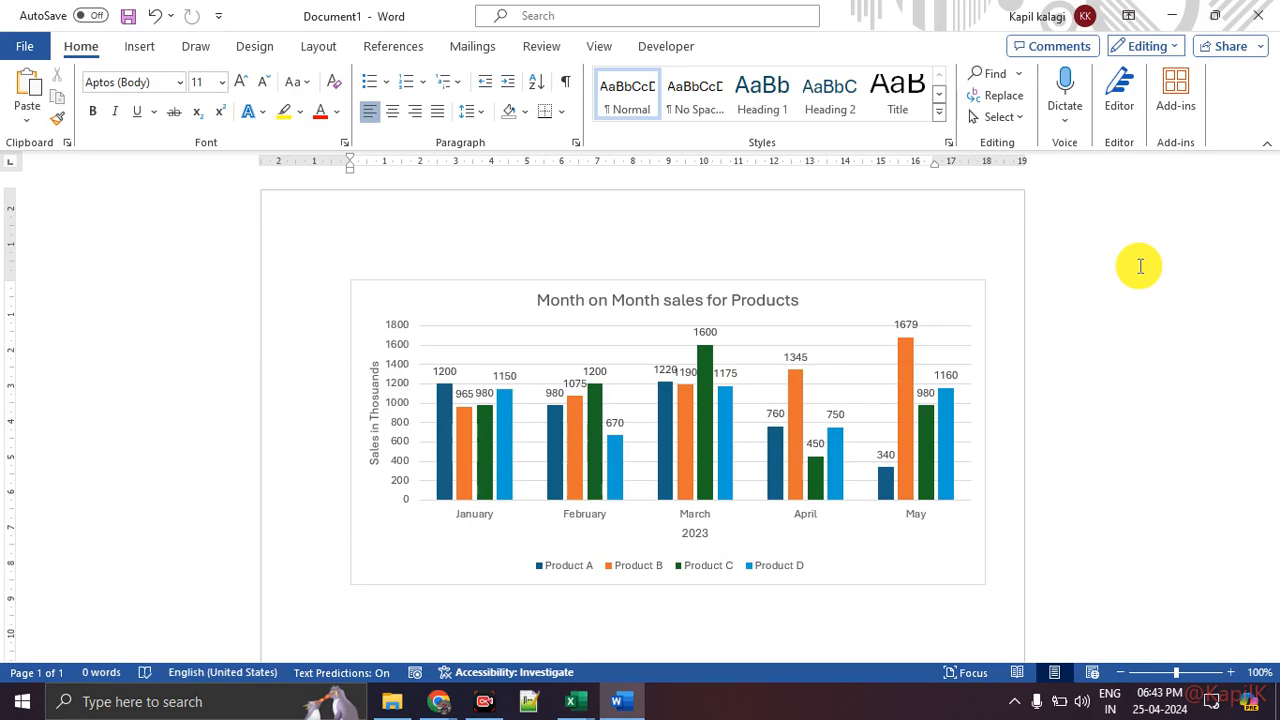
Step: Switch back to Excel and move the column chart to the right of the data tables
key(alt+Tab)
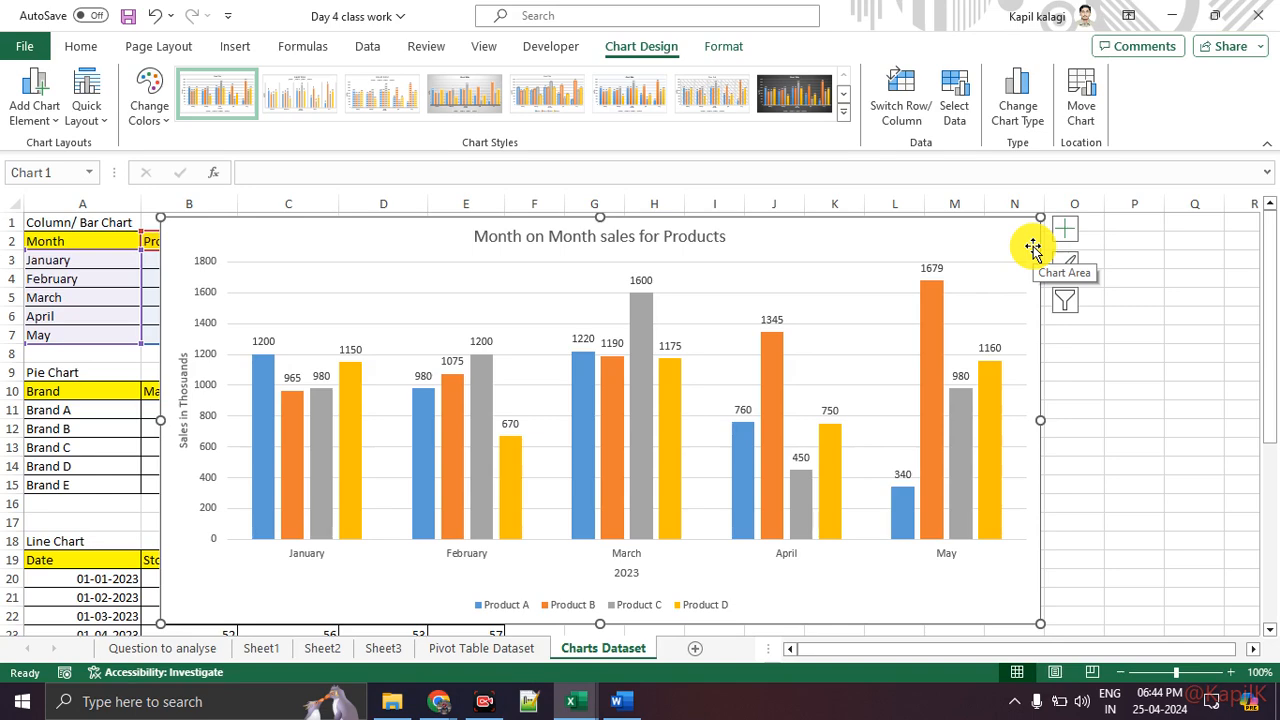
click(1150, 410)
drag(439, 225, 912, 250)
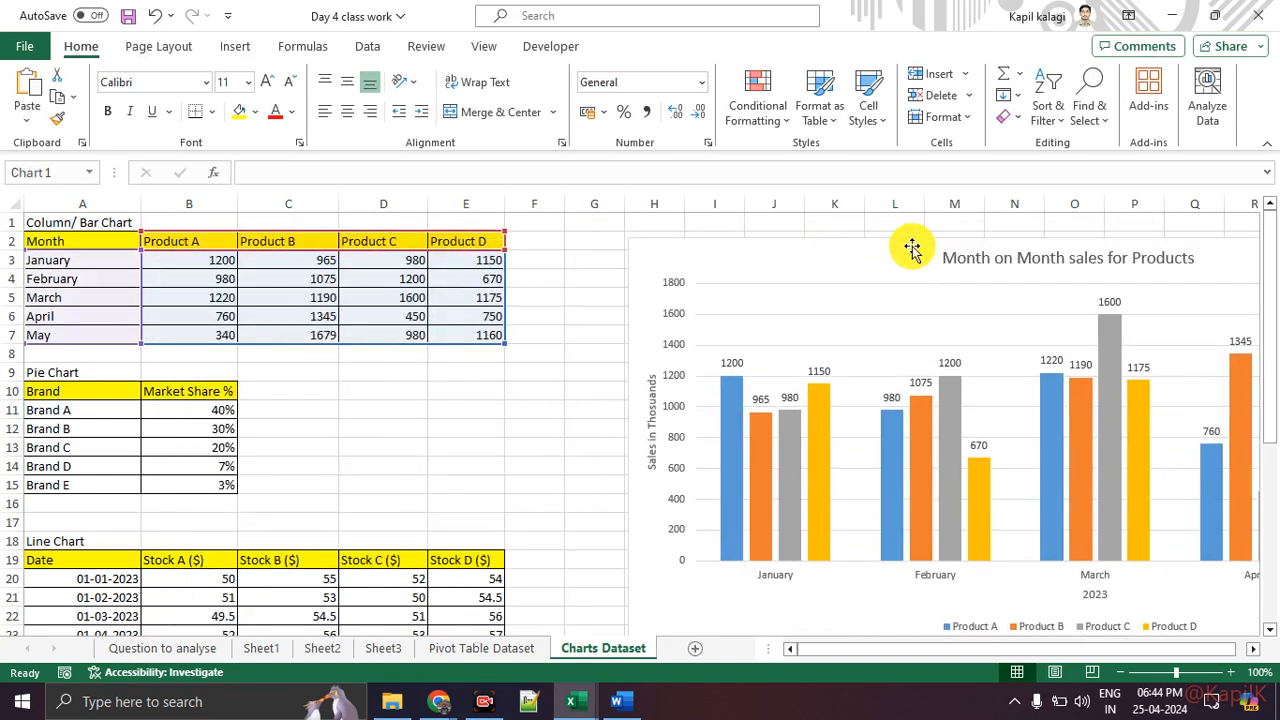
click(405, 410)
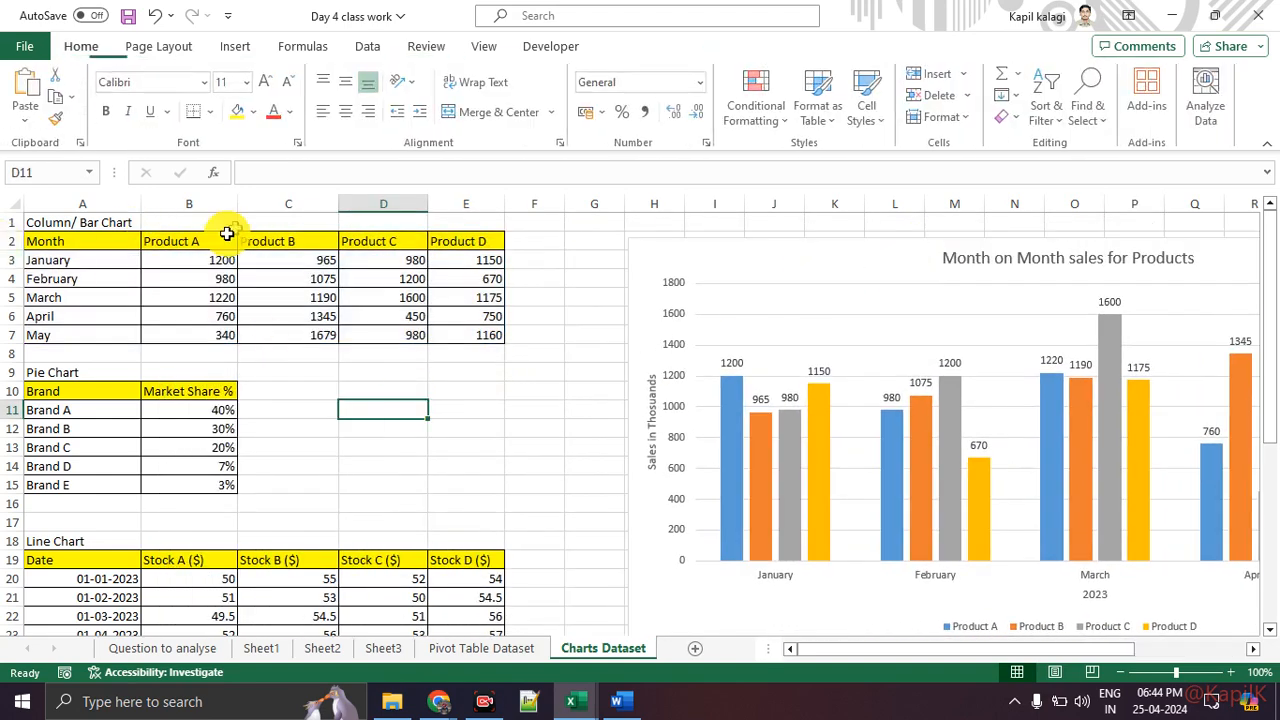
click(277, 243)
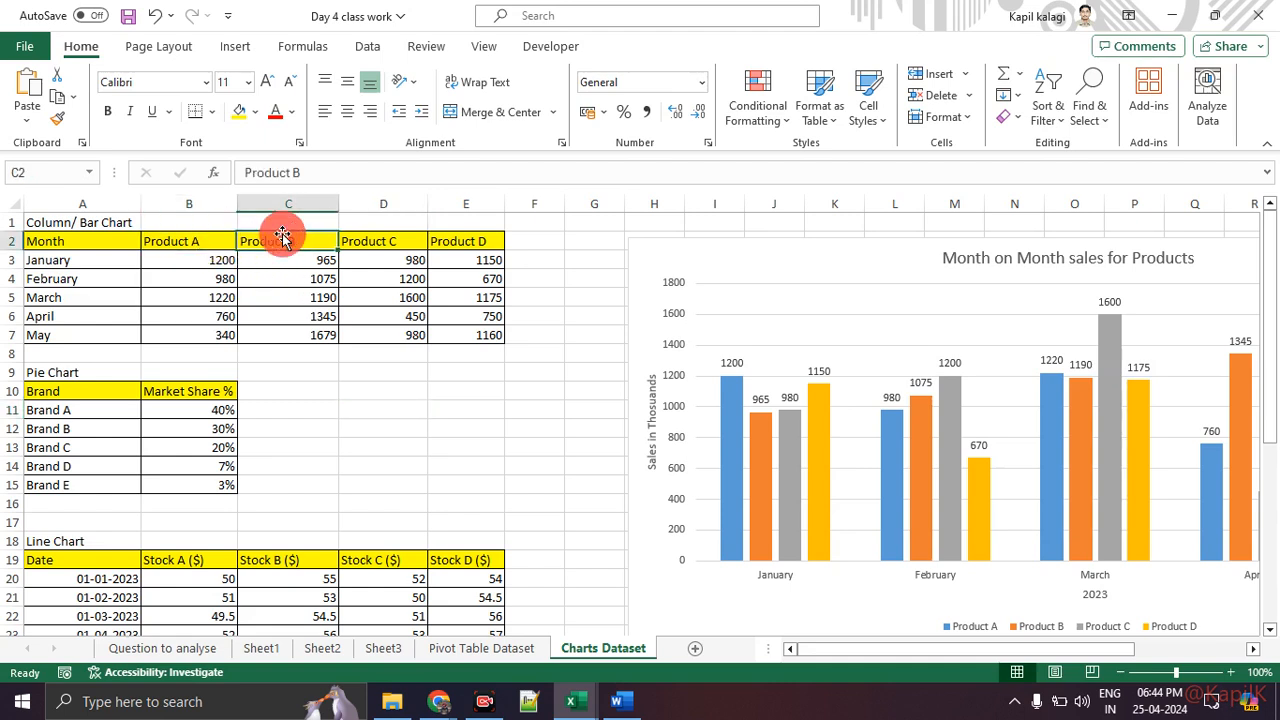
click(212, 237)
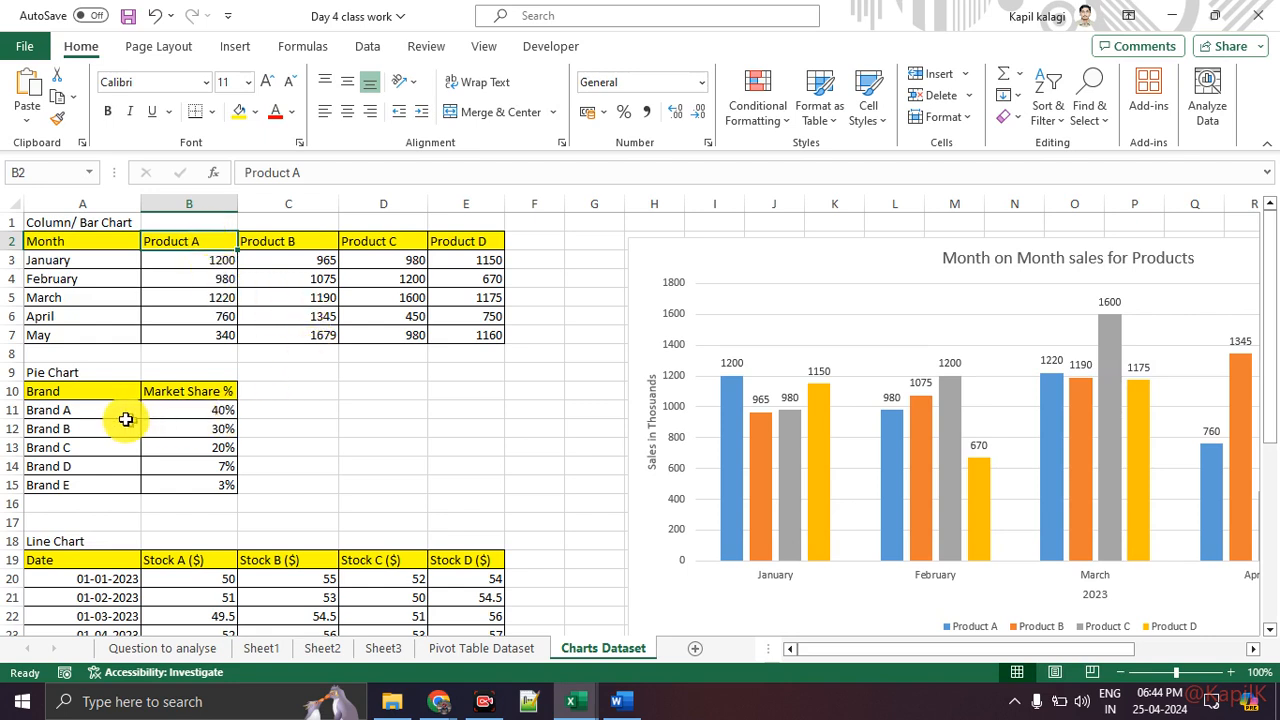
drag(101, 410, 95, 479)
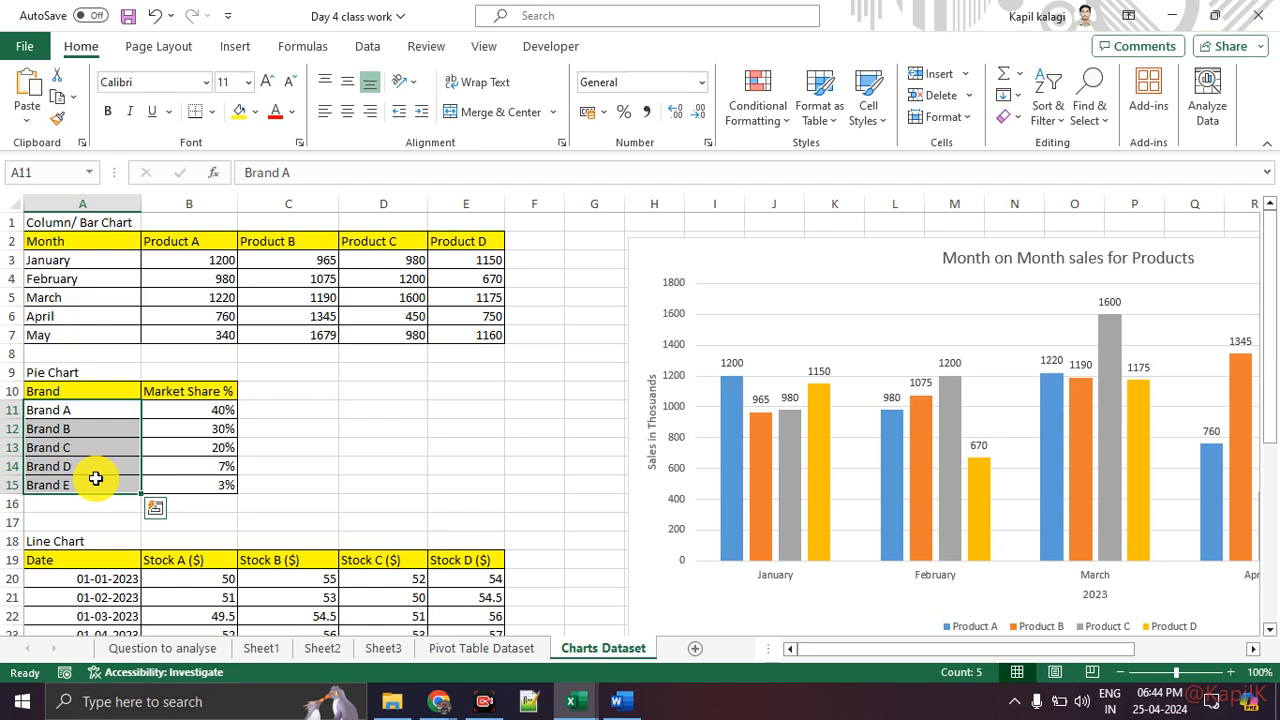
click(363, 497)
click(786, 306)
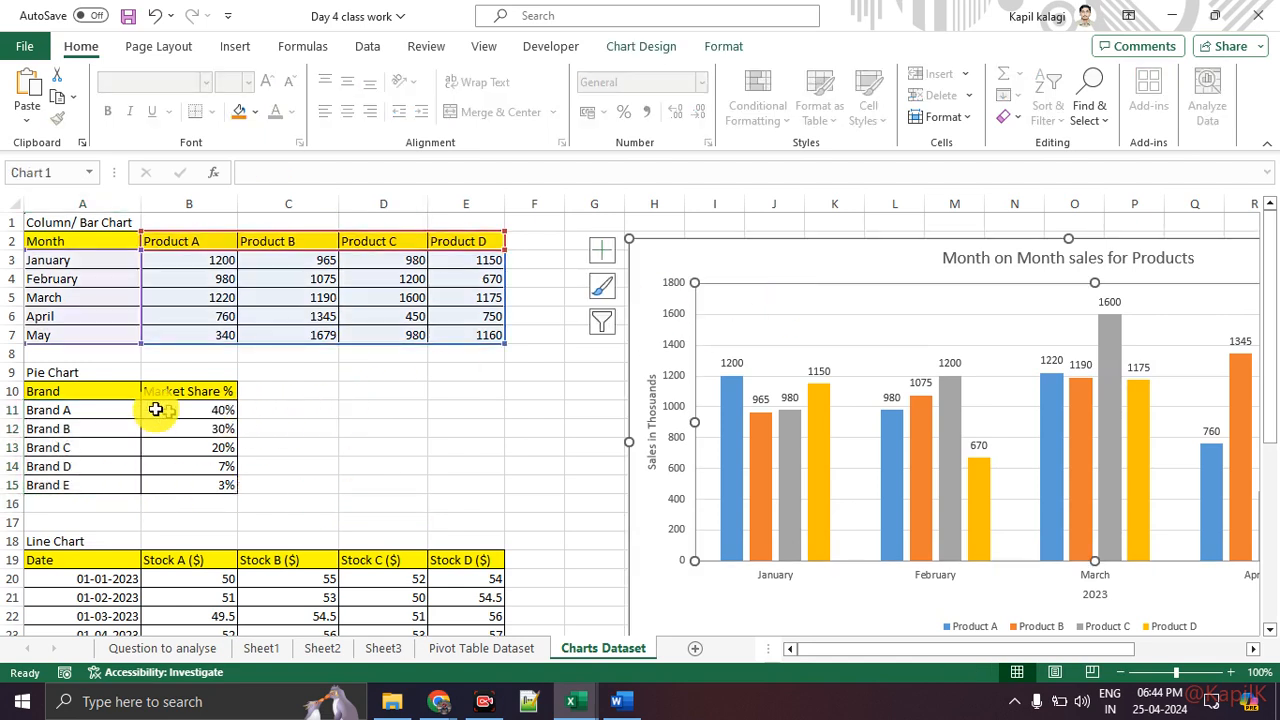
Step: Insert a 2-D pie chart from the Brand and Market Share % data in A10:B15
drag(94, 394, 180, 486)
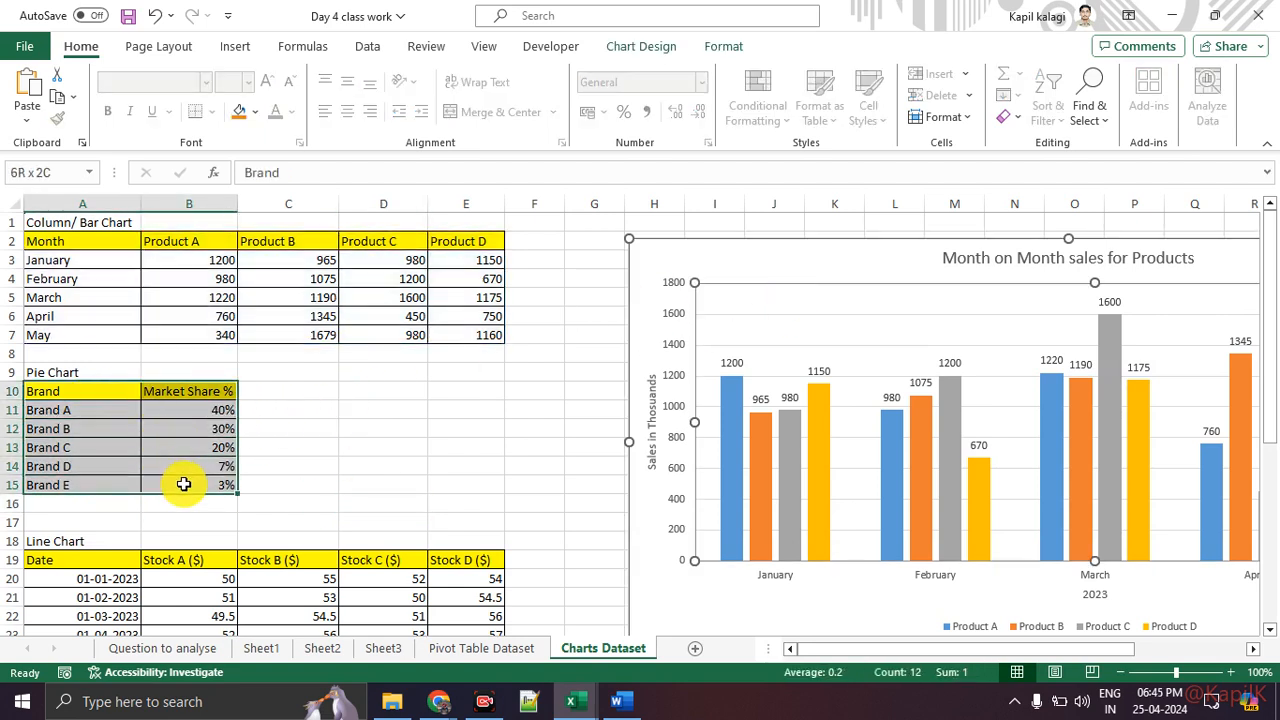
click(250, 50)
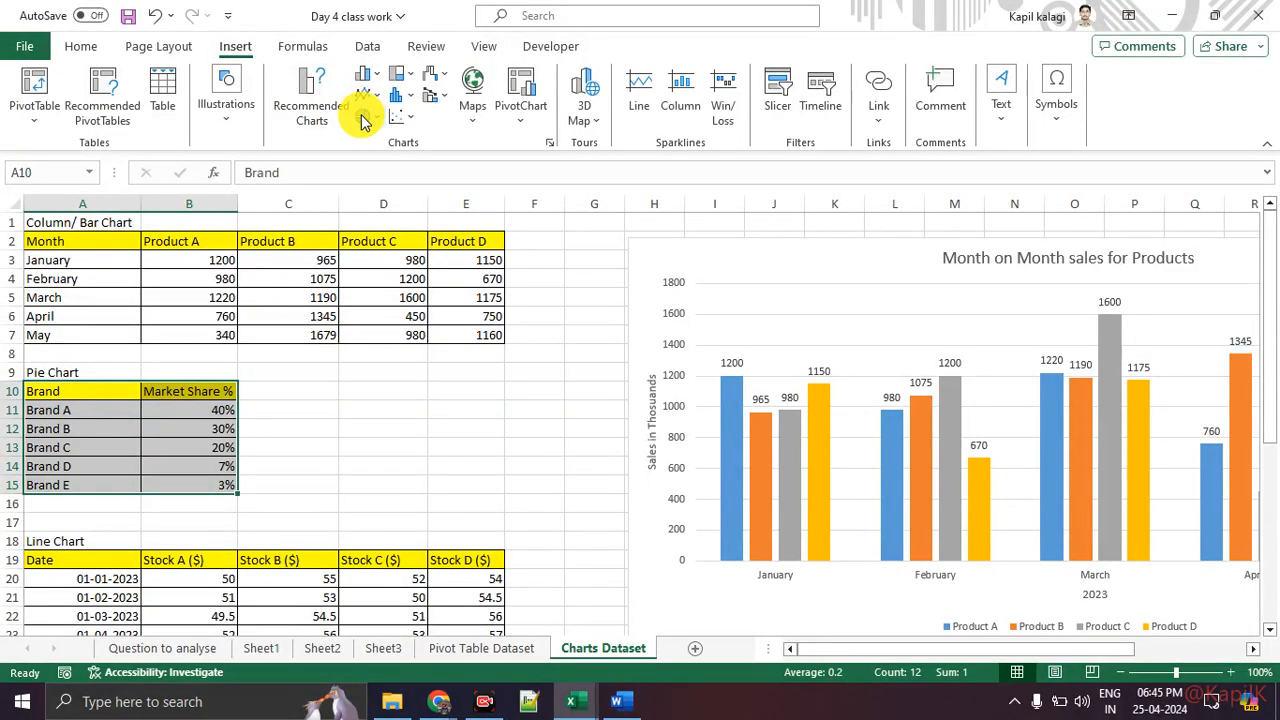
click(363, 115)
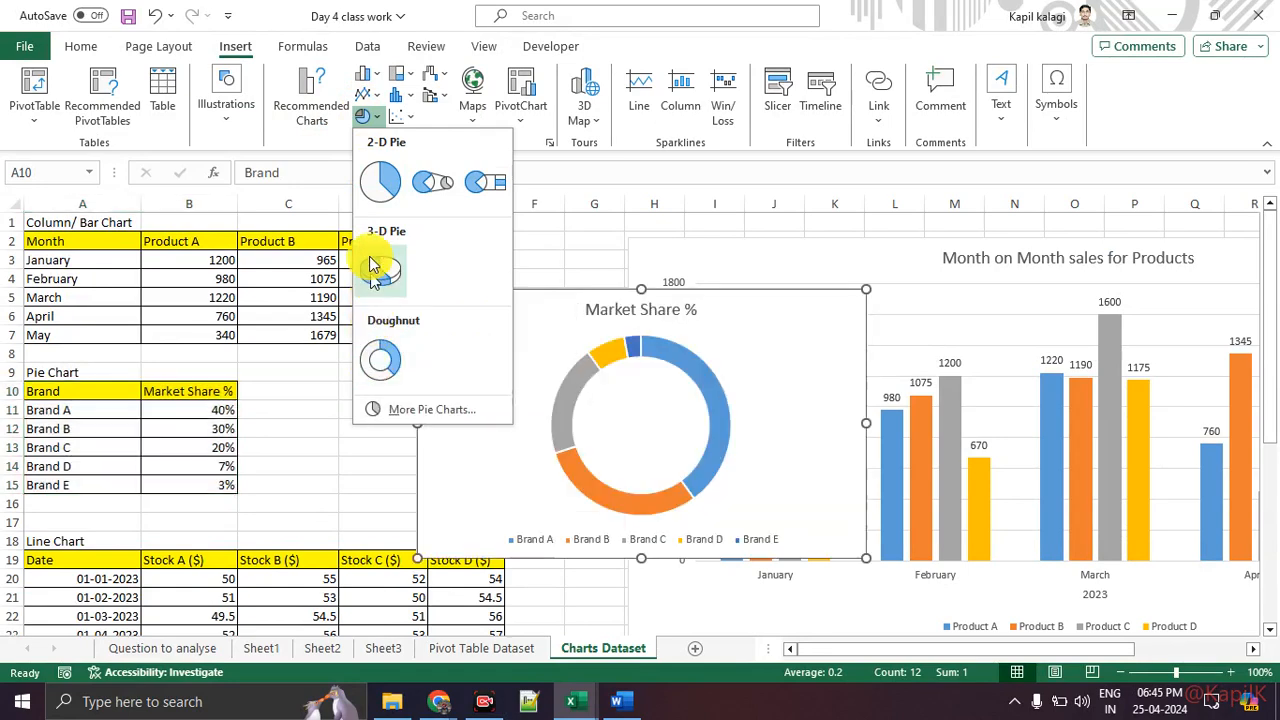
click(374, 195)
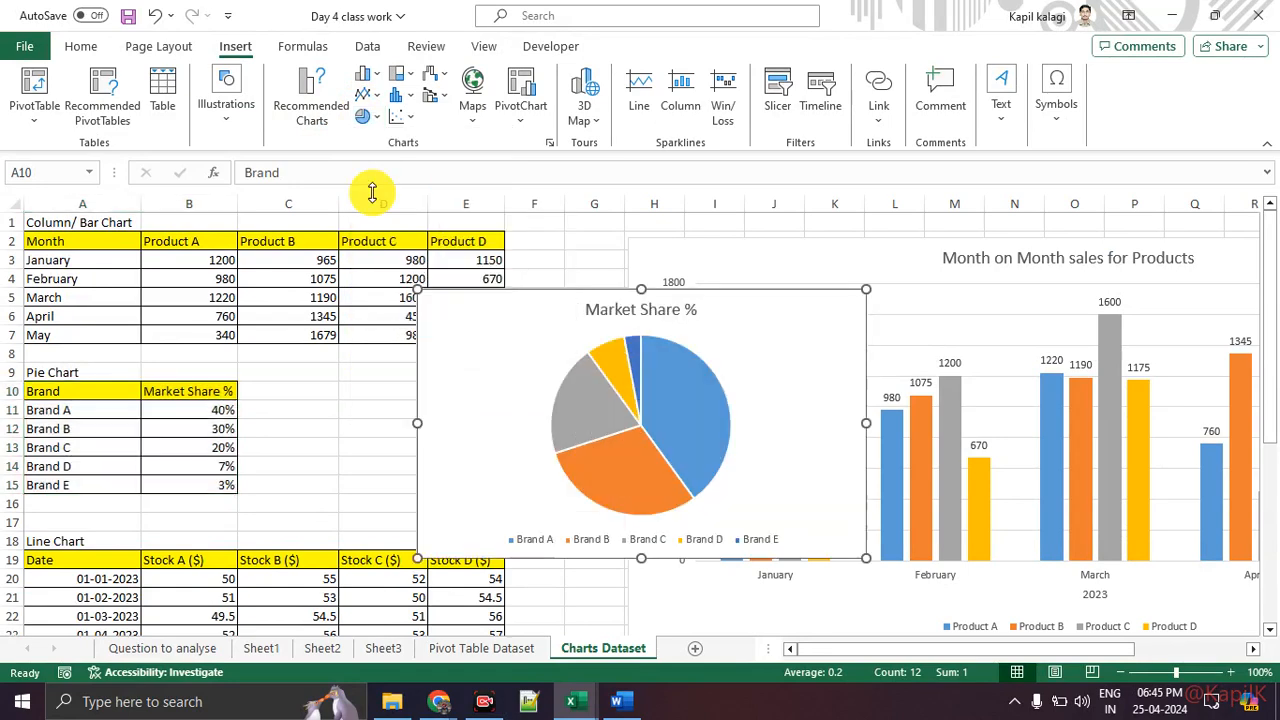
Step: Move the pie chart over the data area and turn on its data labels
drag(489, 307, 303, 247)
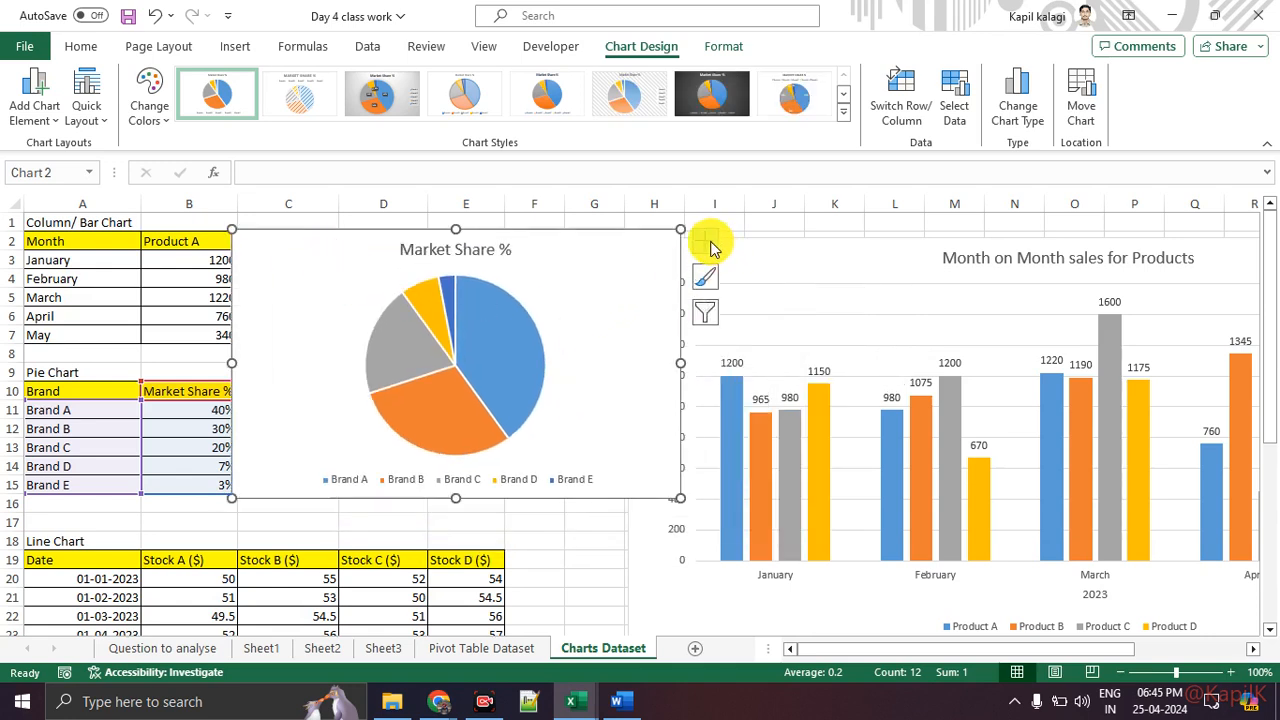
click(706, 244)
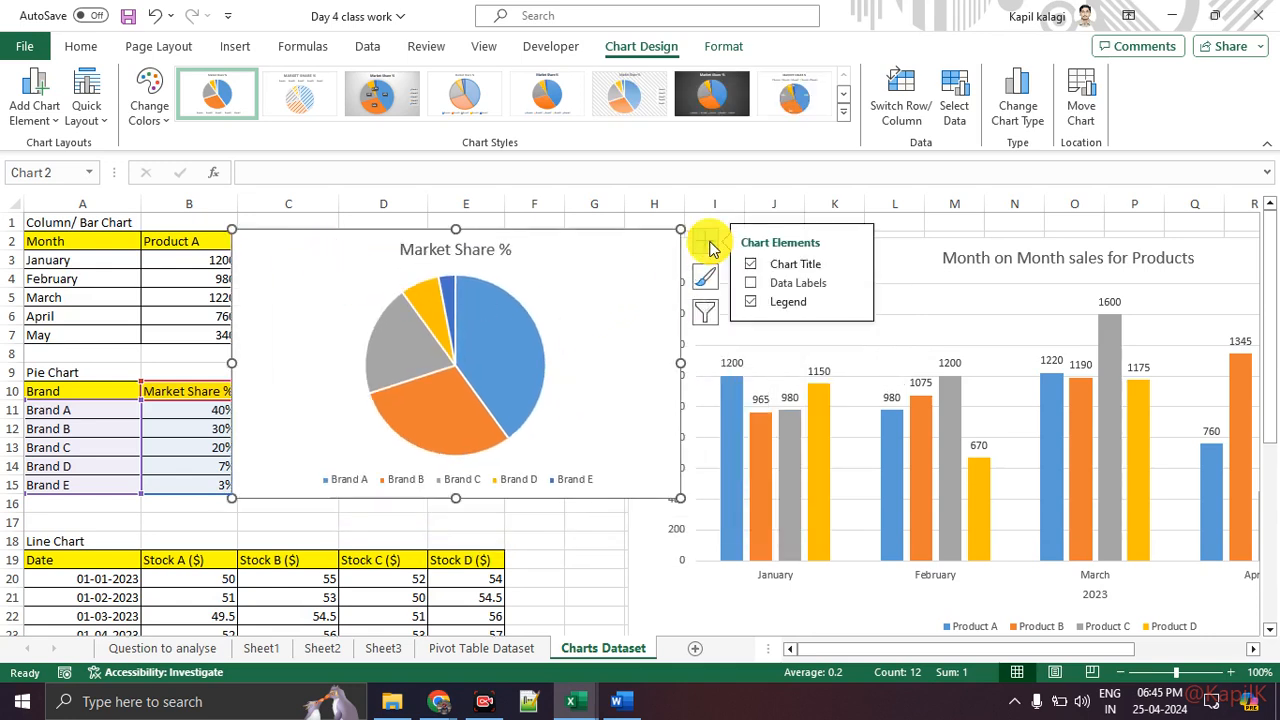
click(751, 283)
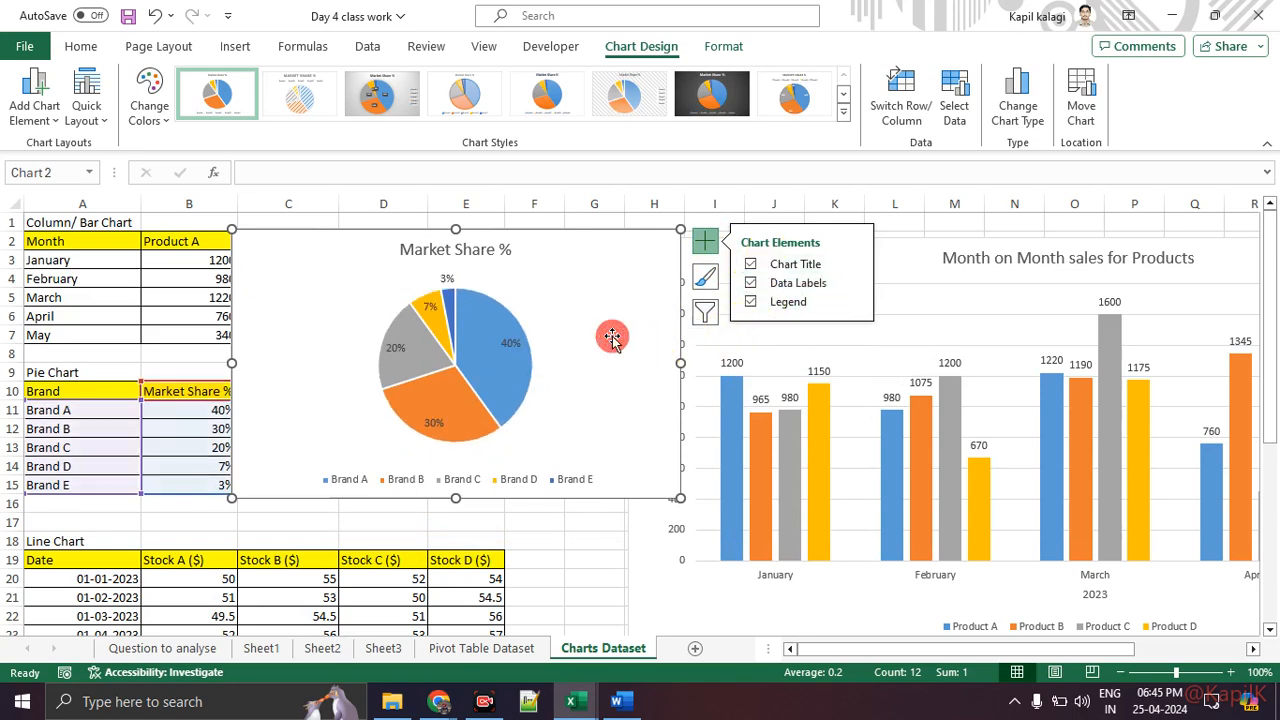
Step: Enlarge the pie chart to extend to about column J and row 19
drag(680, 364, 786, 364)
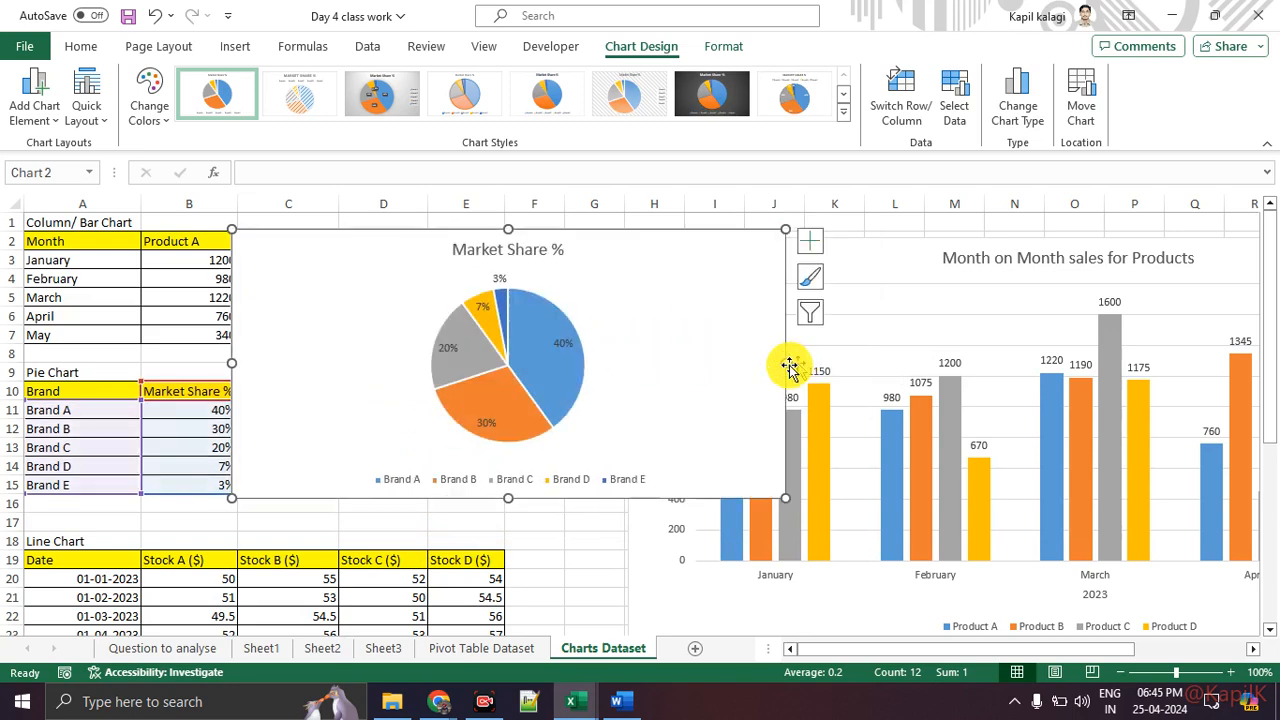
drag(508, 498, 514, 558)
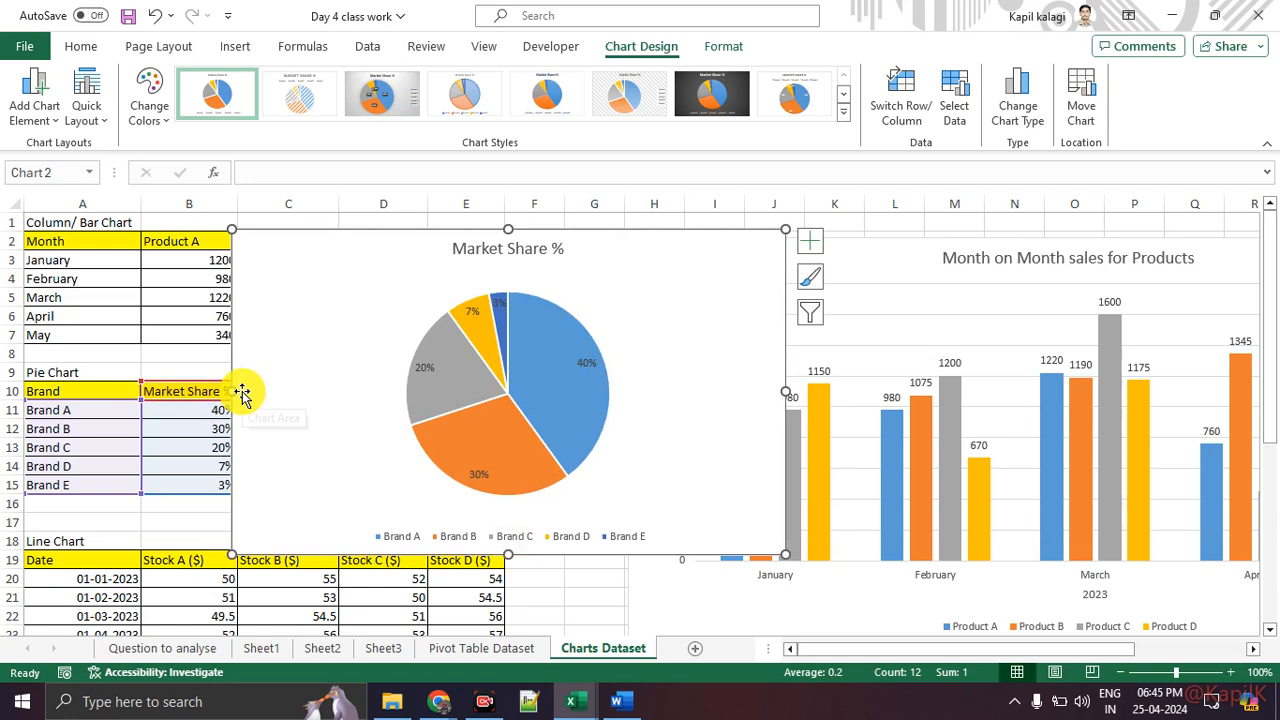
Step: Rename the pie chart title to "Market Share of Products"
double_click(493, 249)
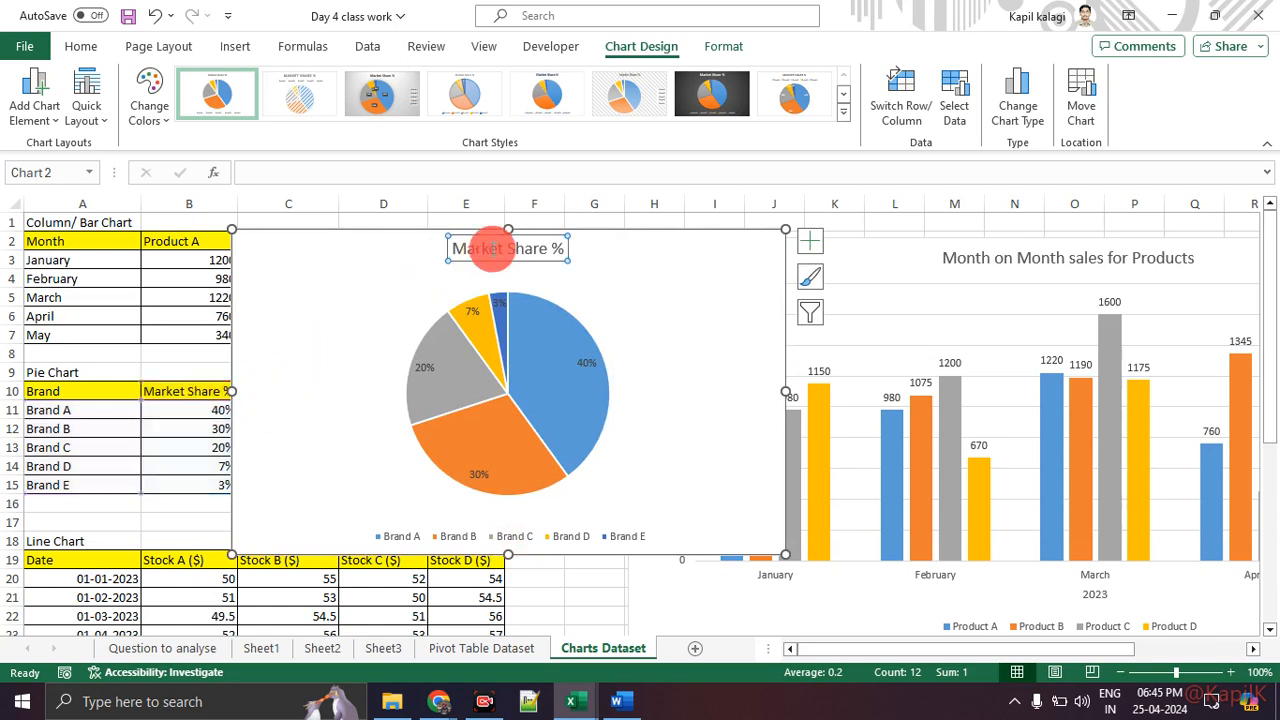
double_click(493, 249)
click(572, 256)
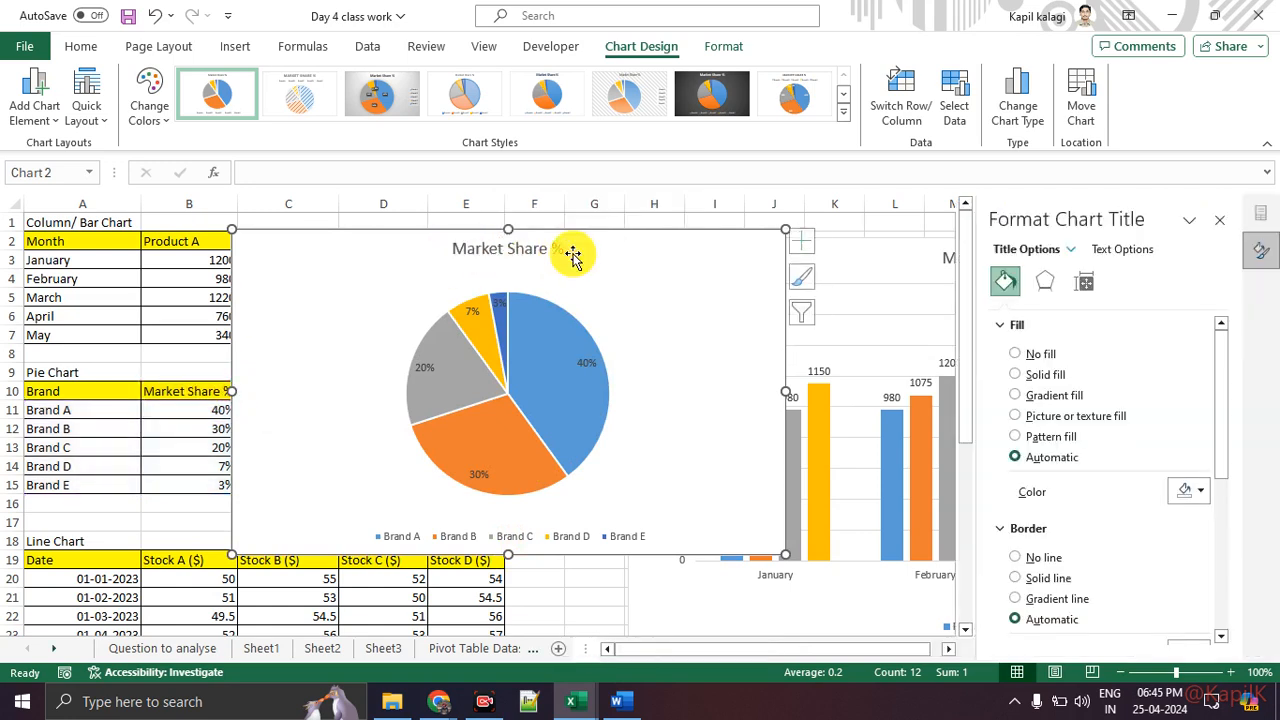
click(562, 248)
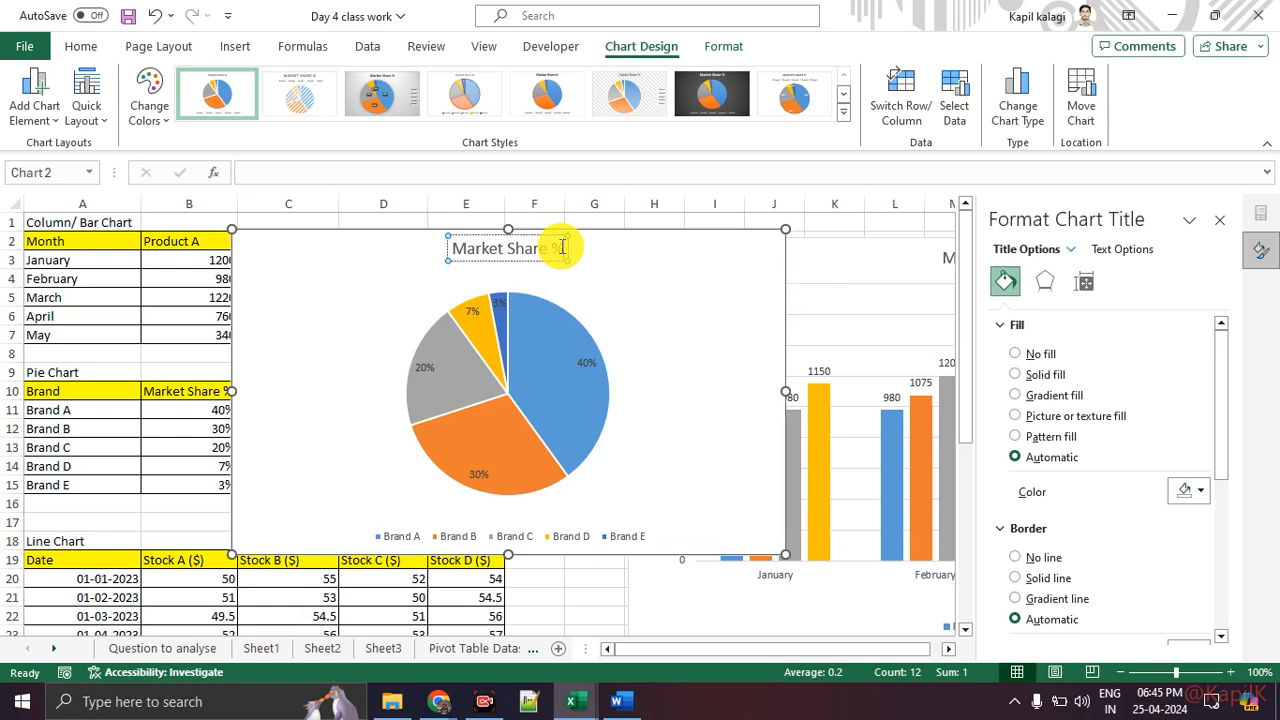
key(BackSpace)
key(BackSpace)
text(of Products)
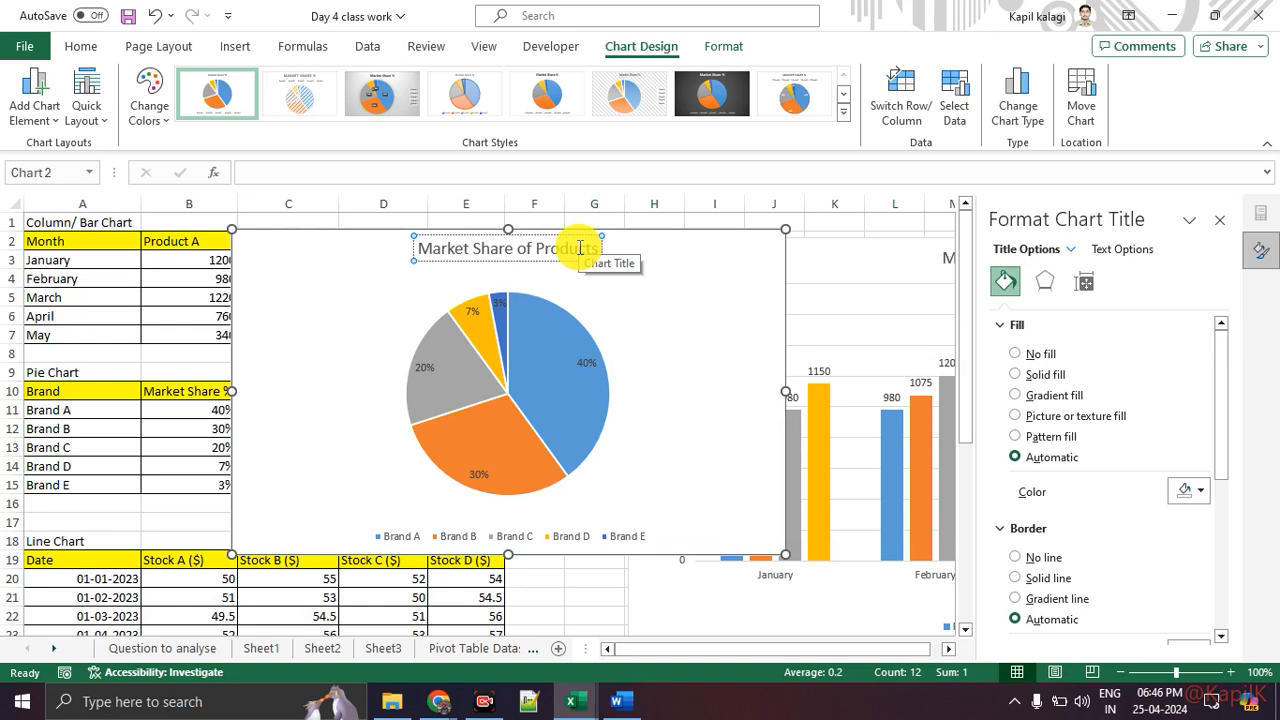
Step: Preview several chart styles on the pie chart and apply the first style in the gallery
click(688, 83)
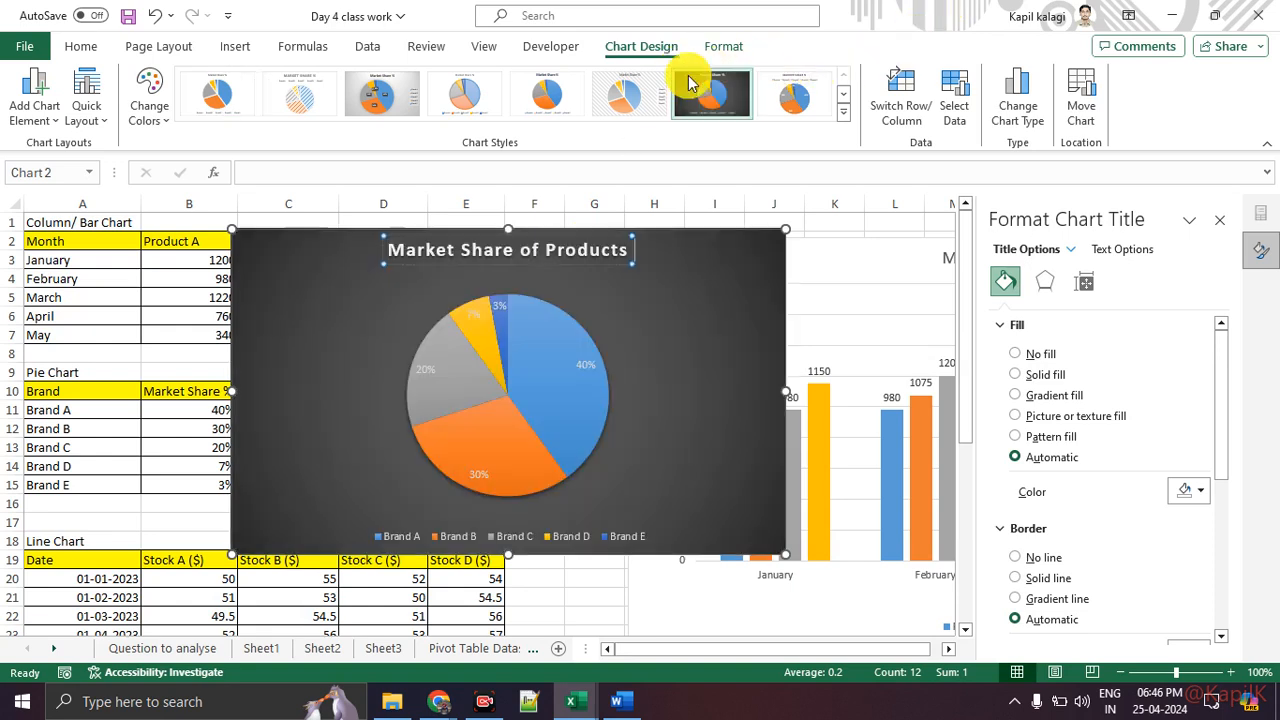
click(842, 113)
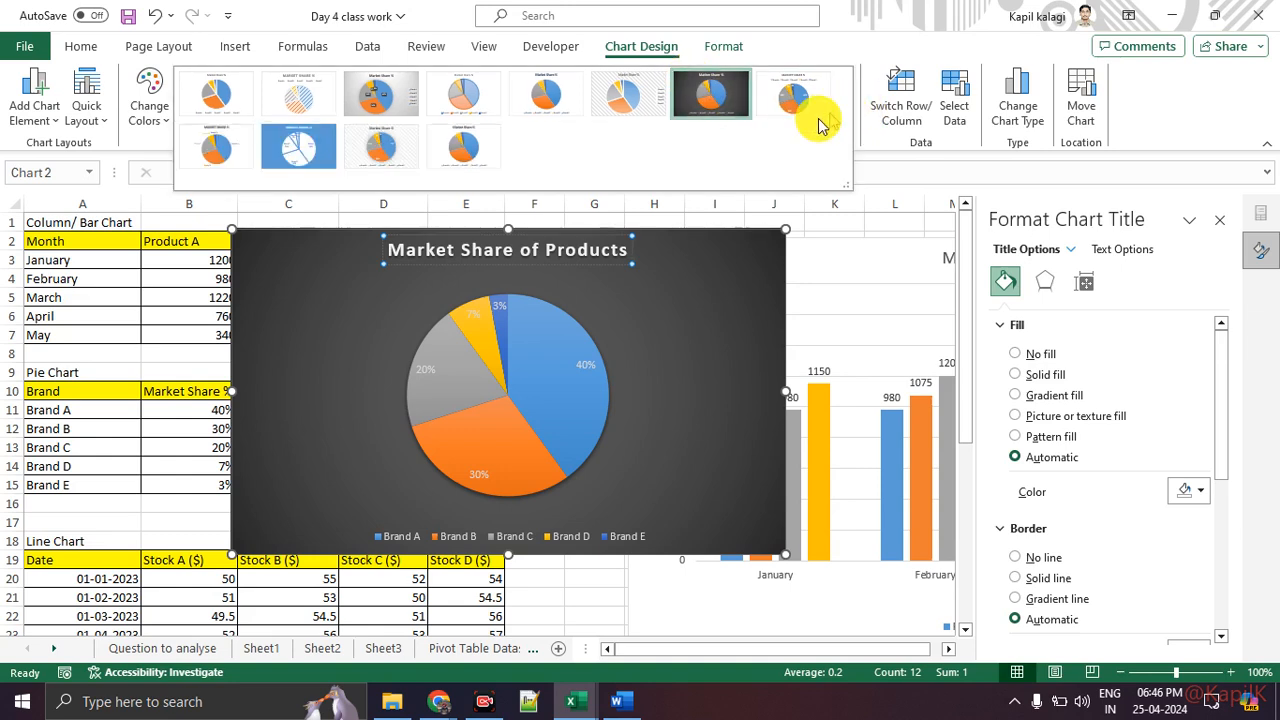
click(297, 150)
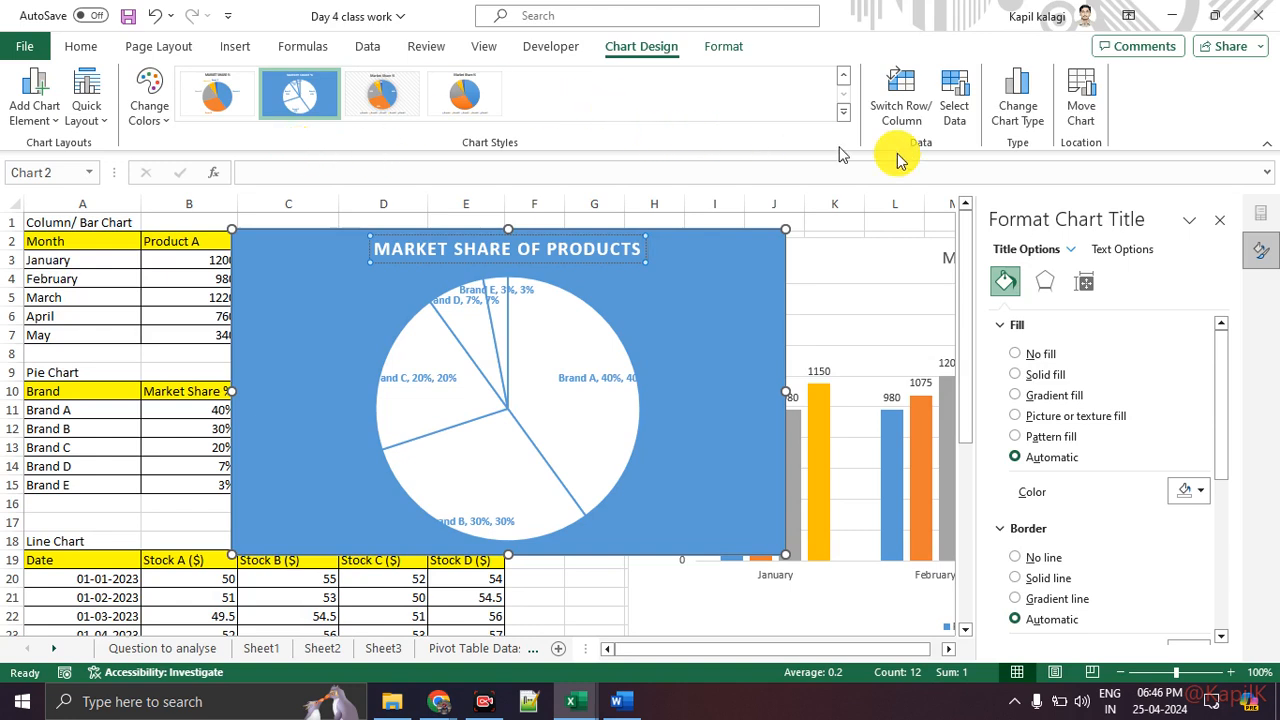
click(1221, 228)
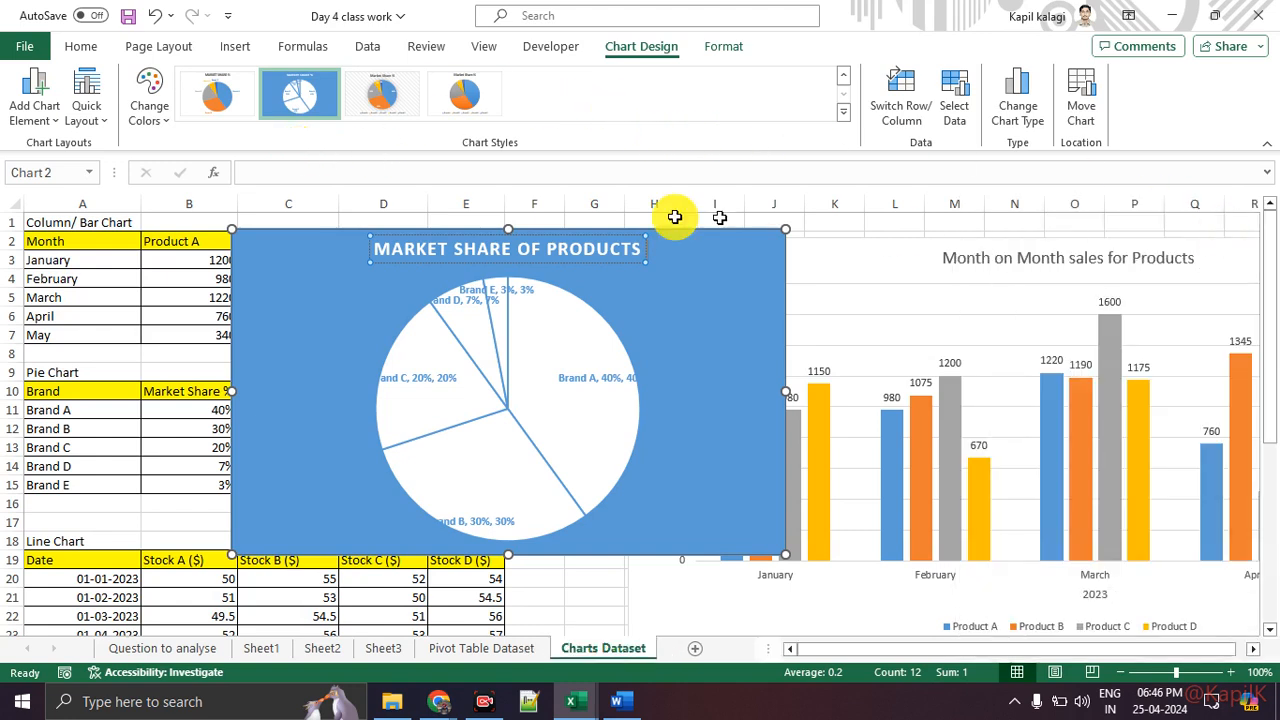
click(380, 92)
click(465, 94)
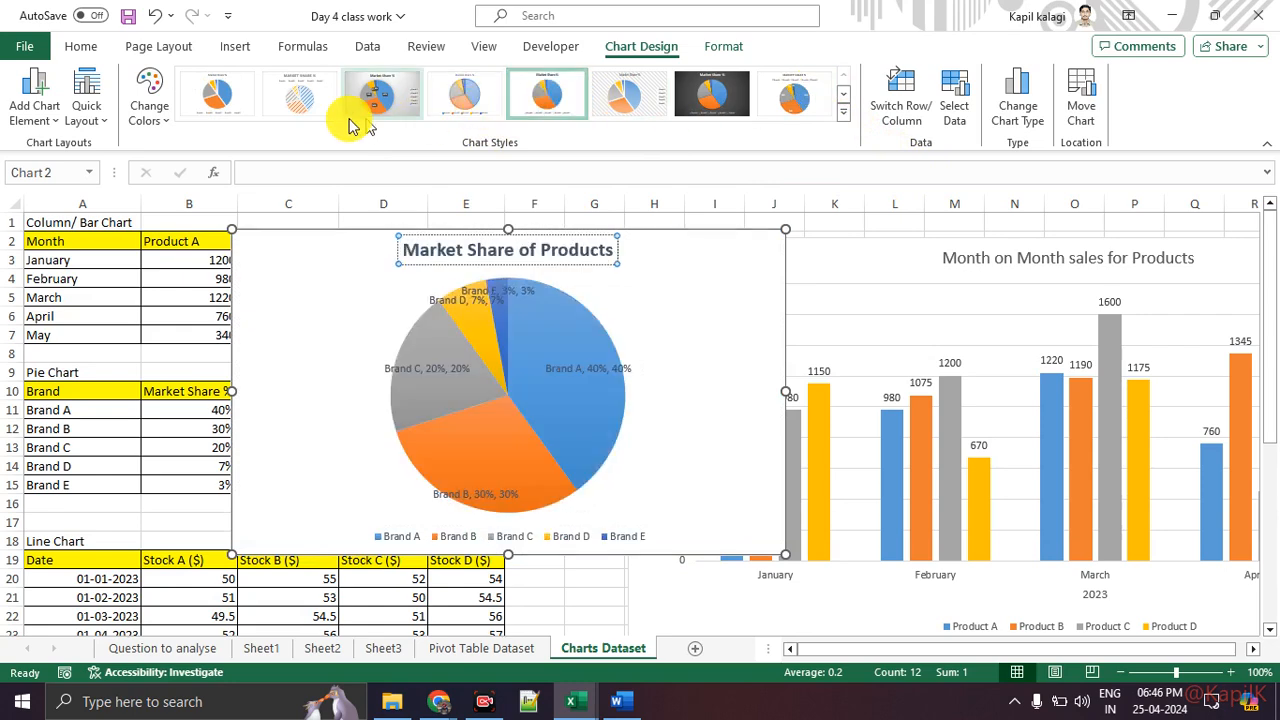
click(298, 94)
click(210, 104)
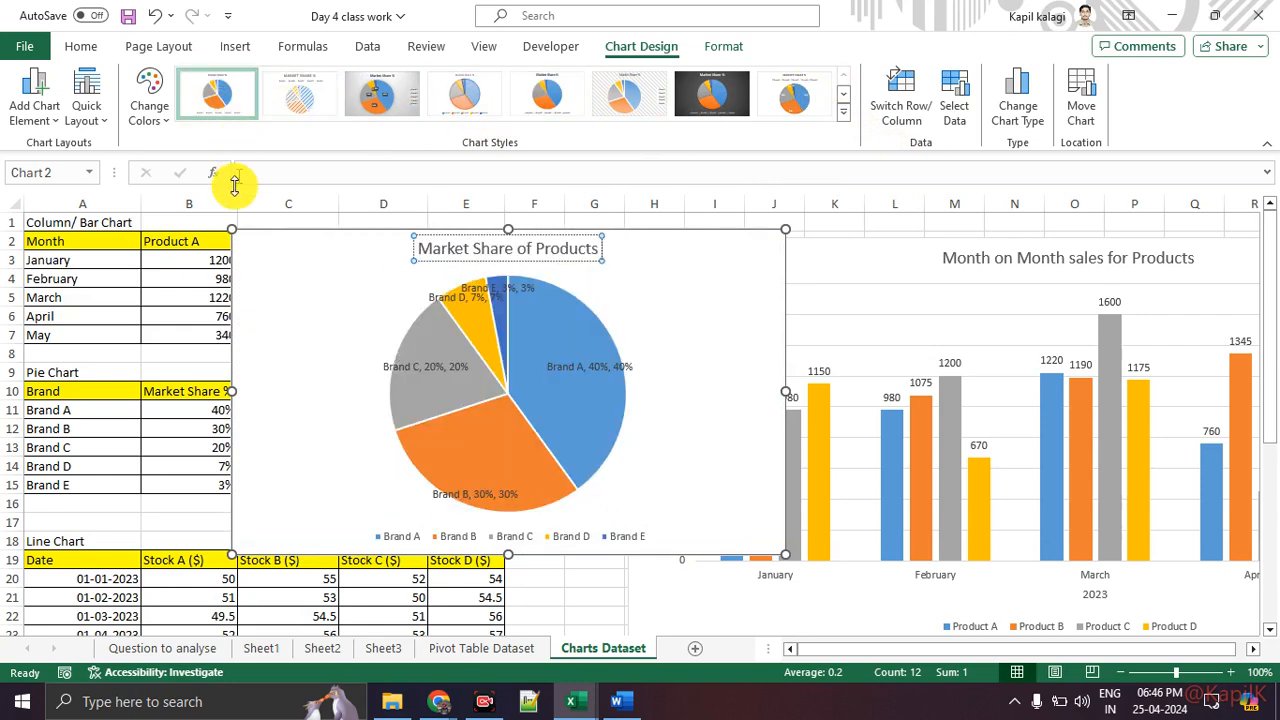
Step: Move the pie chart over the right part of the column chart
click(920, 263)
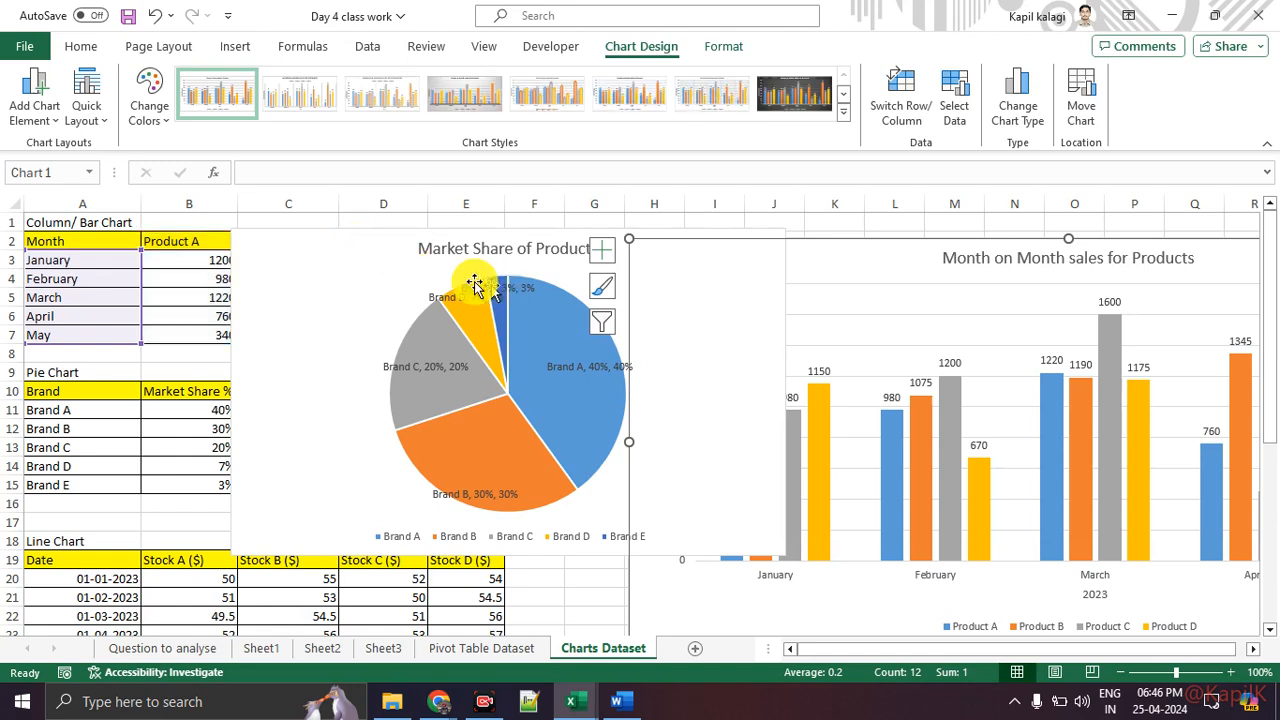
click(389, 263)
drag(409, 257, 863, 312)
scroll(288, 361, down, 4)
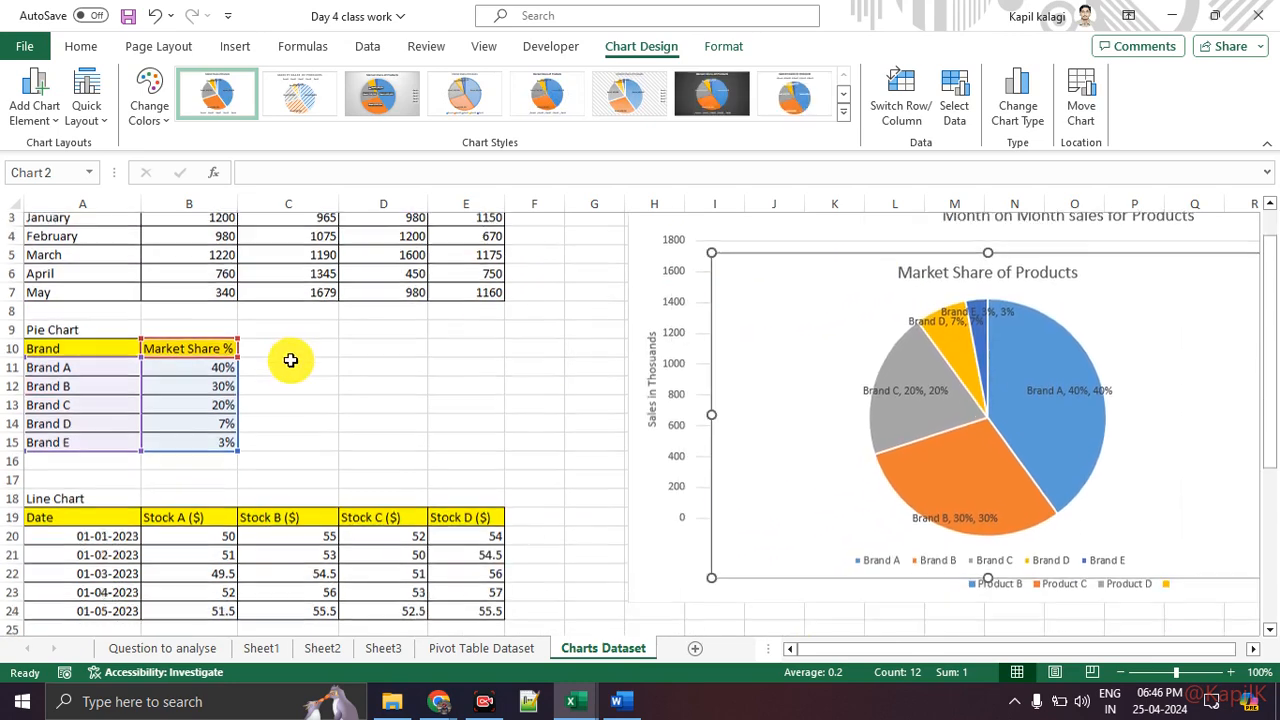
Step: Select the Line Chart data table in A19:E24
click(428, 534)
drag(95, 354, 98, 420)
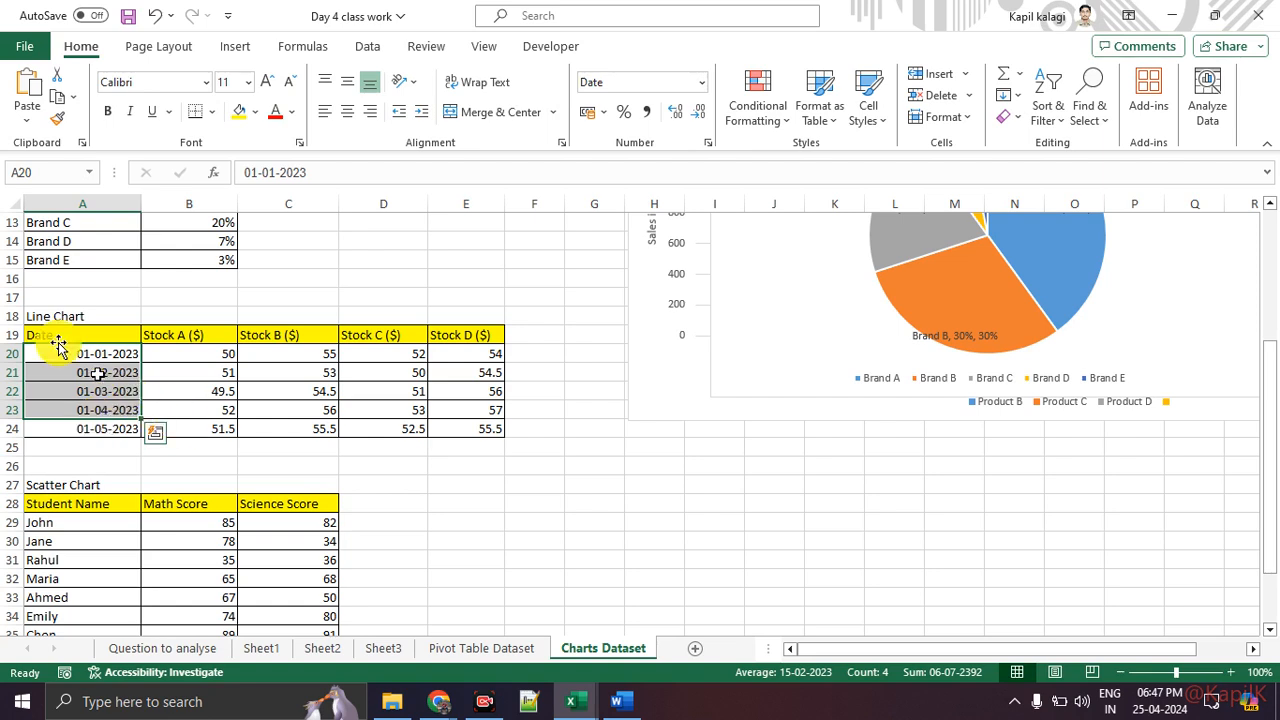
drag(71, 333, 486, 430)
click(245, 46)
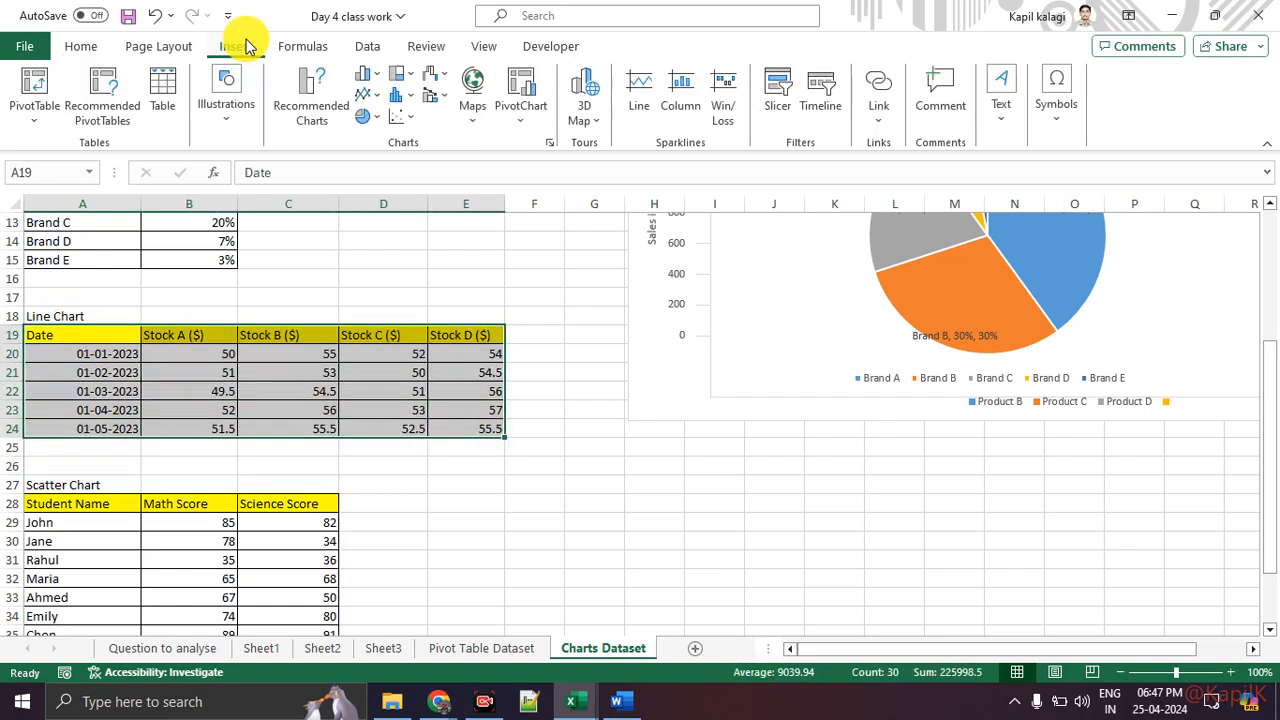
key(ctrl+1)
click(508, 72)
mouse_move(409, 47)
mouse_down()
mouse_move(334, 59)
mouse_move(500, 100)
mouse_up()
key(Escape)
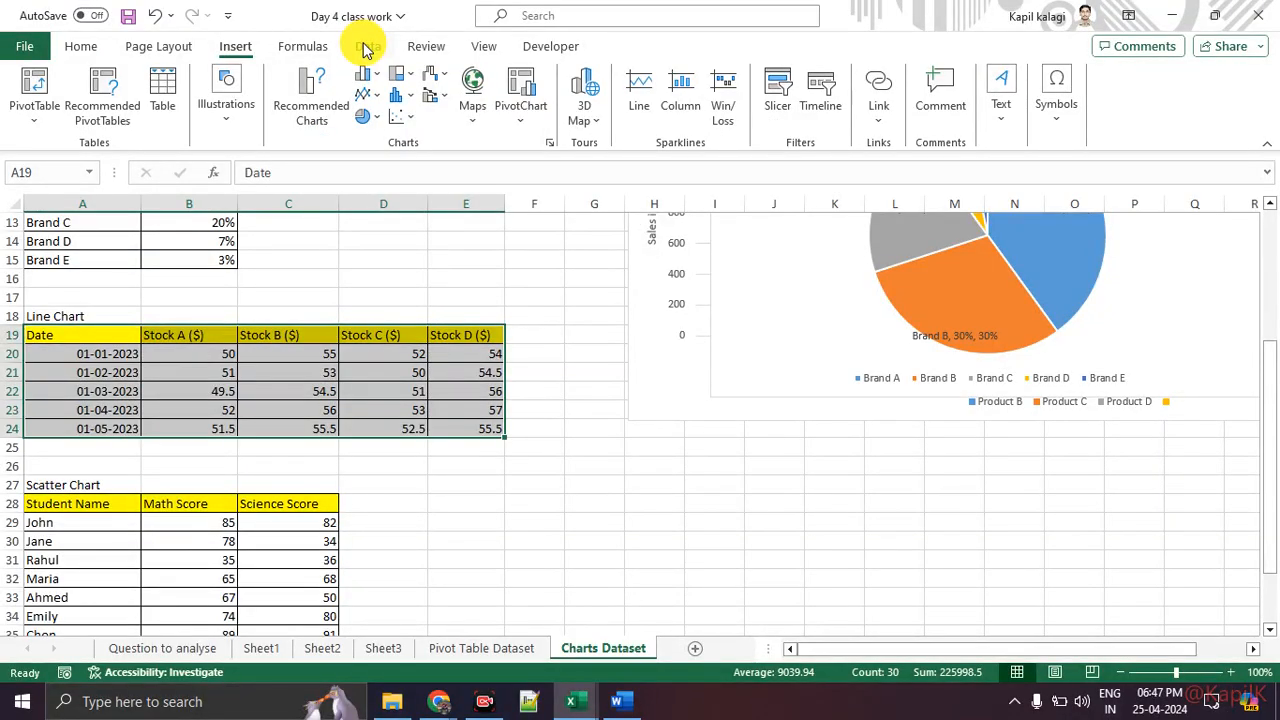
key(ctrl+1)
click(295, 134)
drag(262, 124, 339, 129)
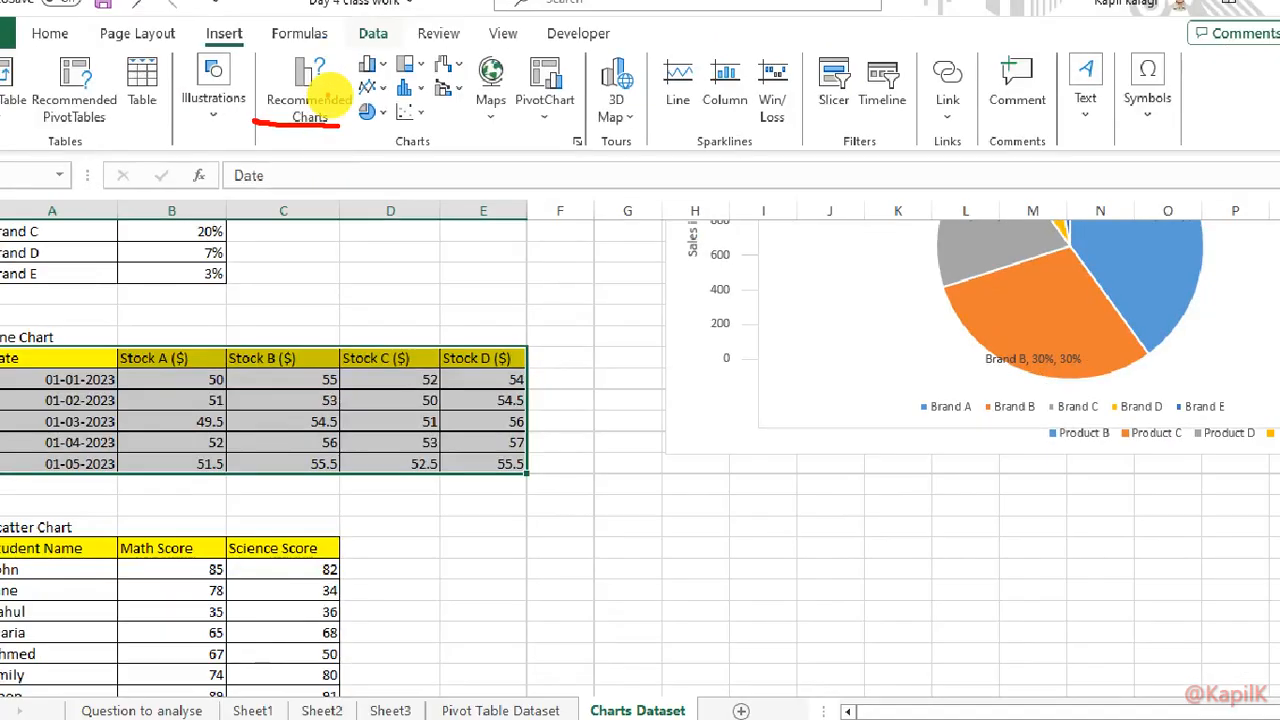
mouse_move(325, 53)
mouse_down()
mouse_move(306, 57)
mouse_move(366, 117)
mouse_move(314, 68)
mouse_up()
key(Escape)
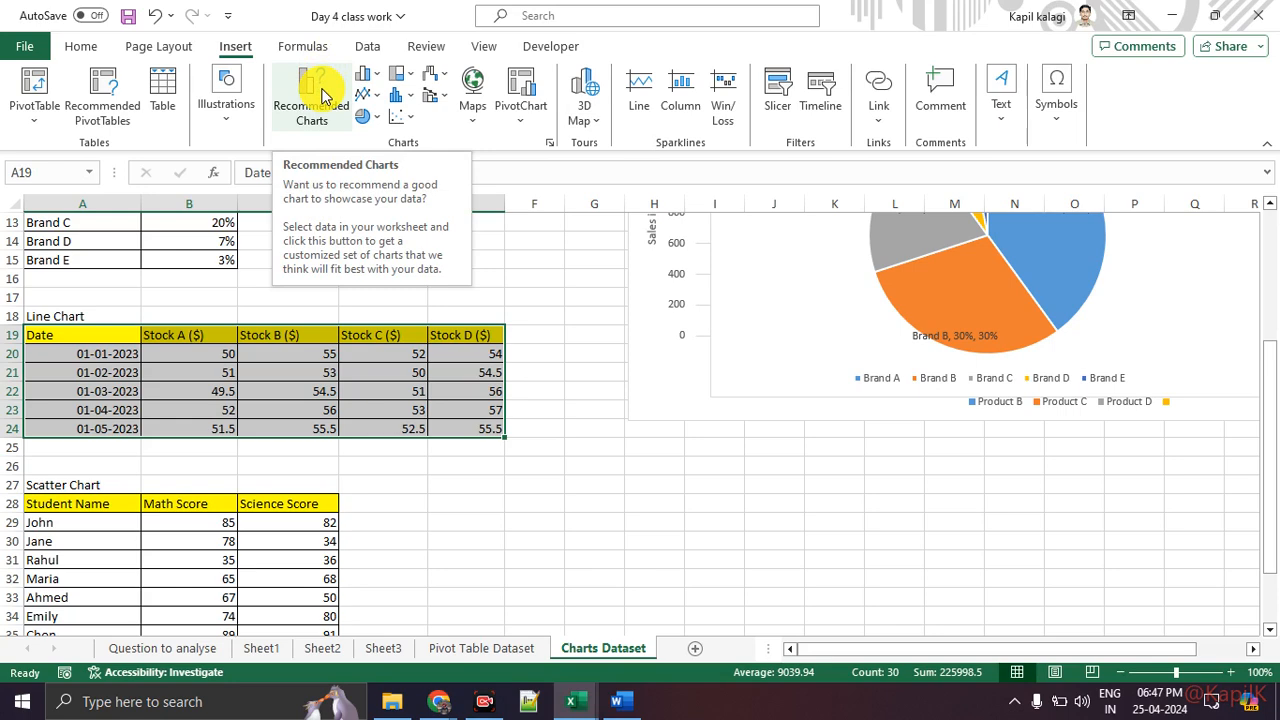
Step: Insert a scatter chart with lines for the stock data from the Recommended Charts options
click(320, 88)
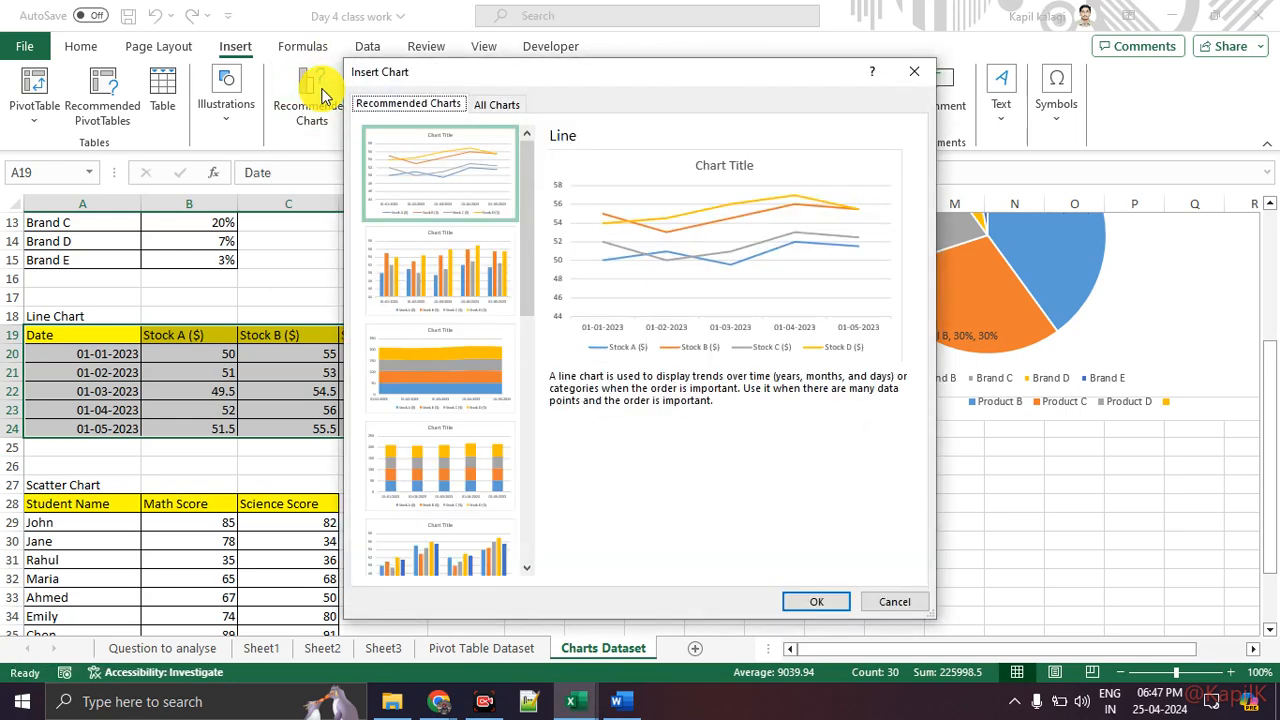
click(435, 267)
scroll(437, 290, down, 3)
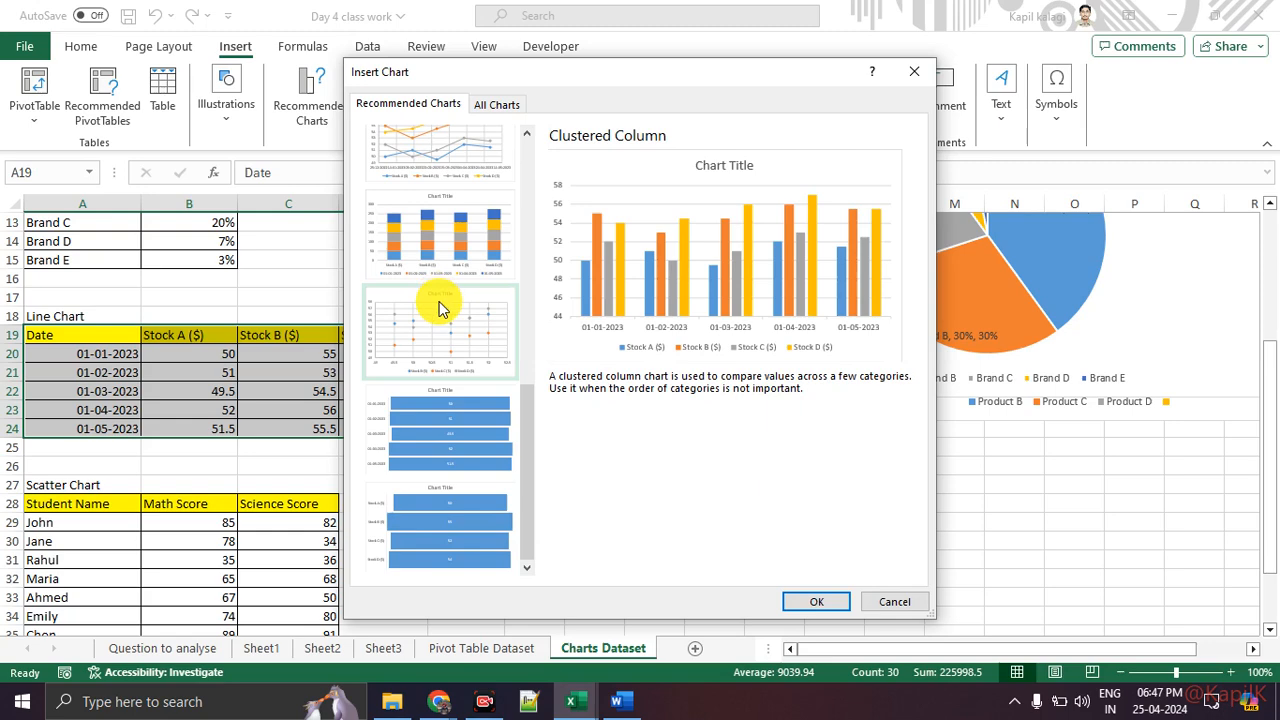
scroll(455, 335, up, 2)
scroll(451, 420, up, 1)
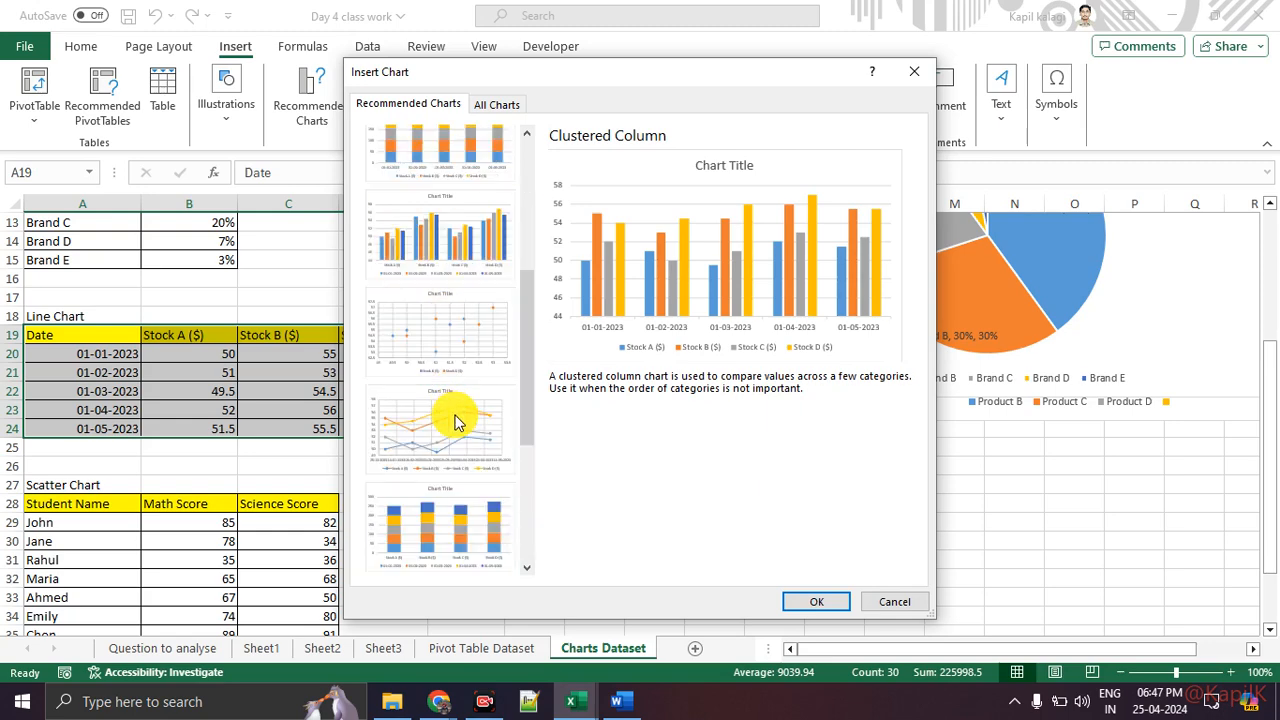
click(452, 430)
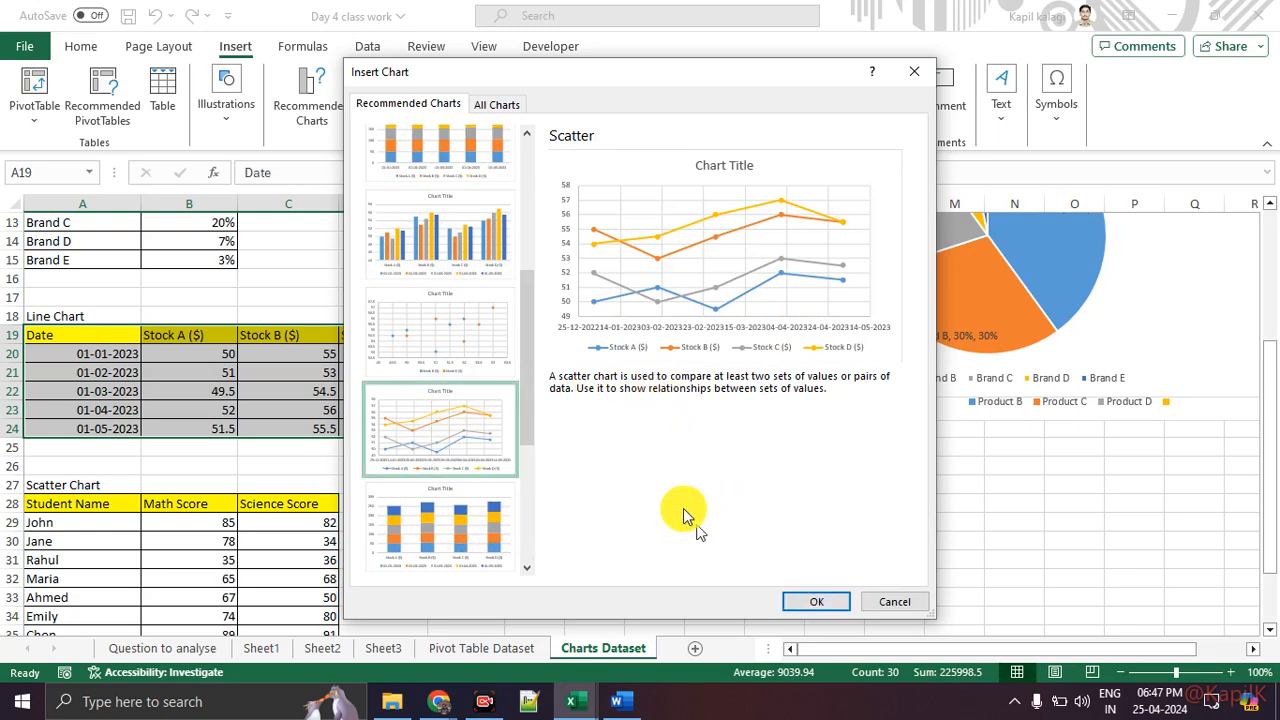
click(810, 600)
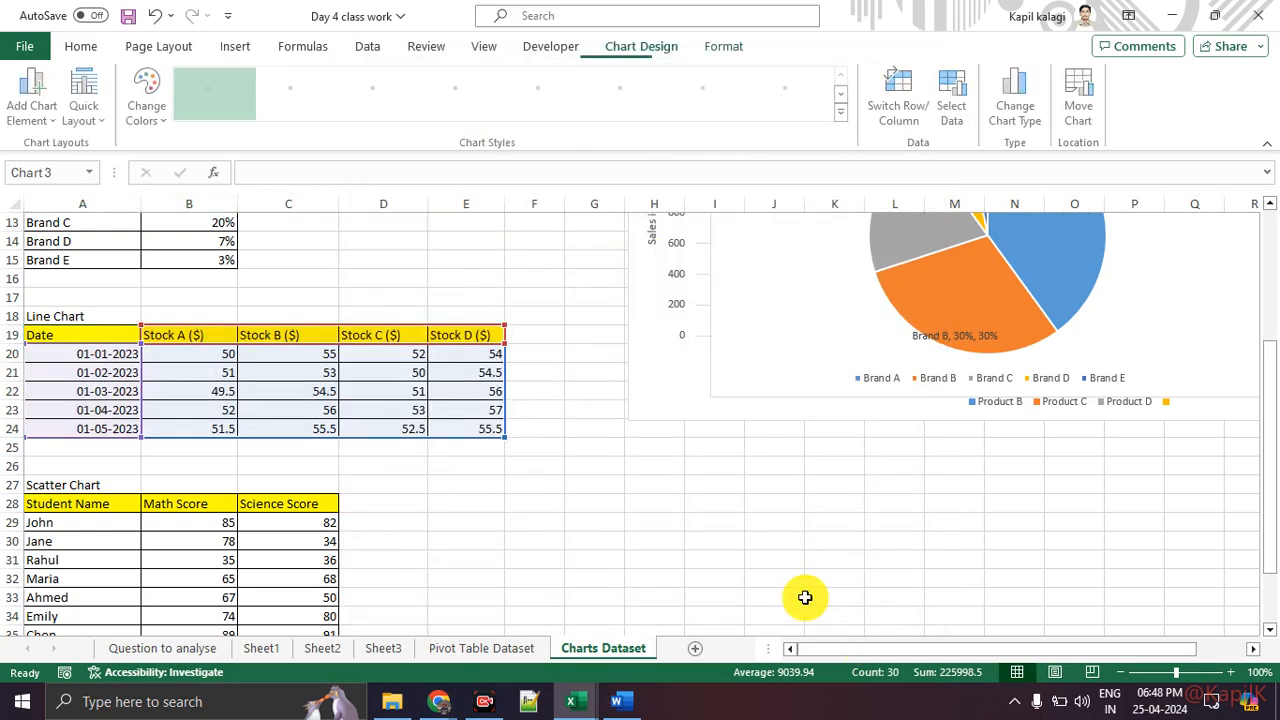
Step: Reposition and widen the new chart to span about columns B to M
drag(866, 422, 1044, 422)
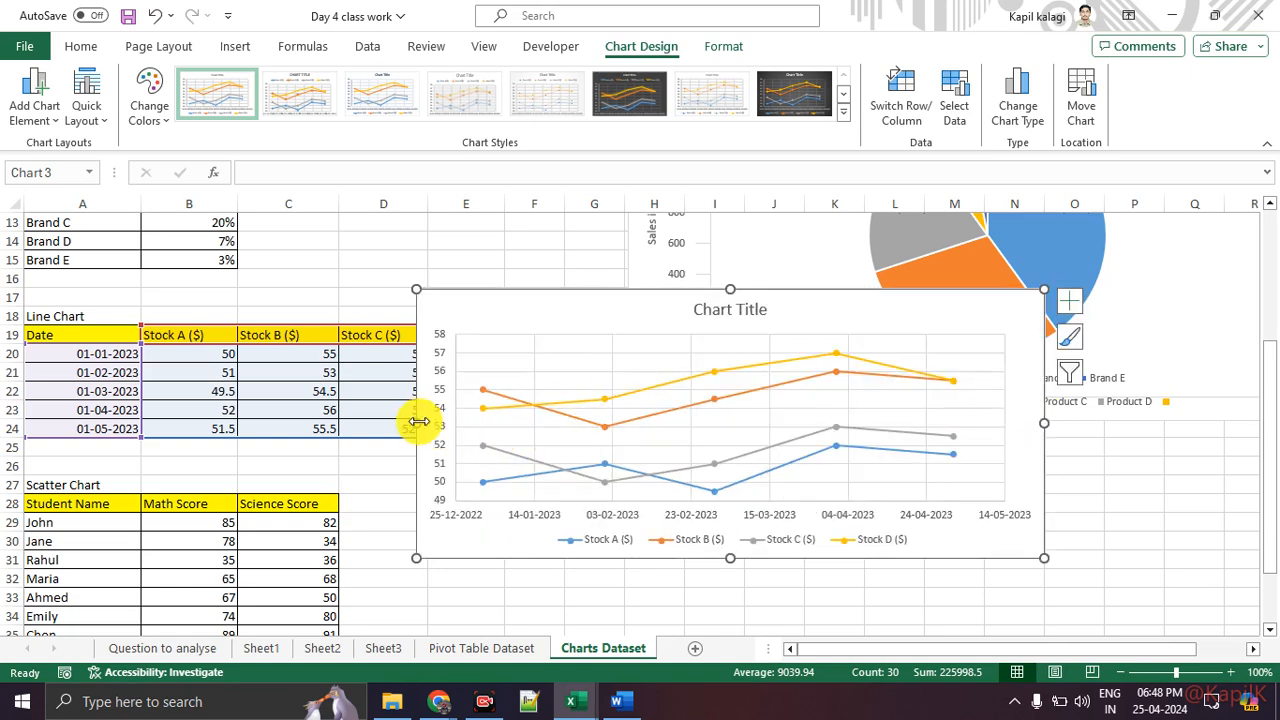
drag(416, 421, 223, 420)
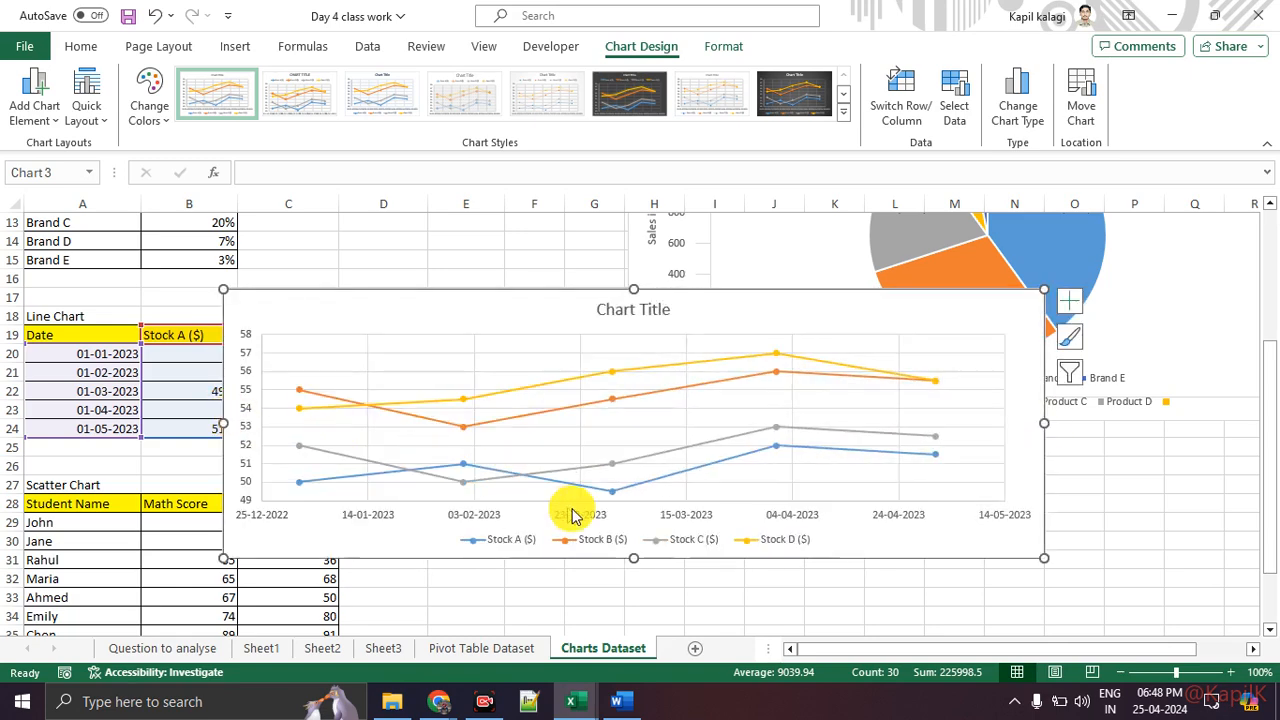
click(640, 562)
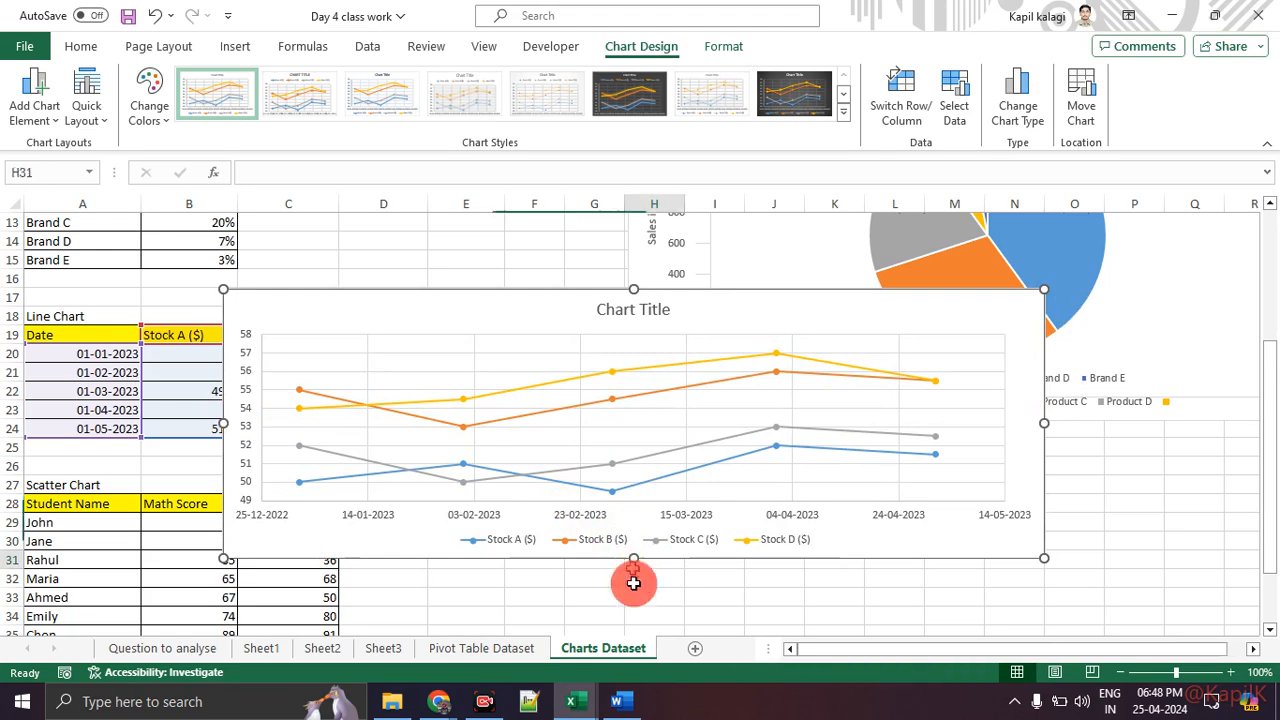
Step: Extend the line chart's top edge up to about row 14
click(672, 327)
drag(634, 291, 635, 239)
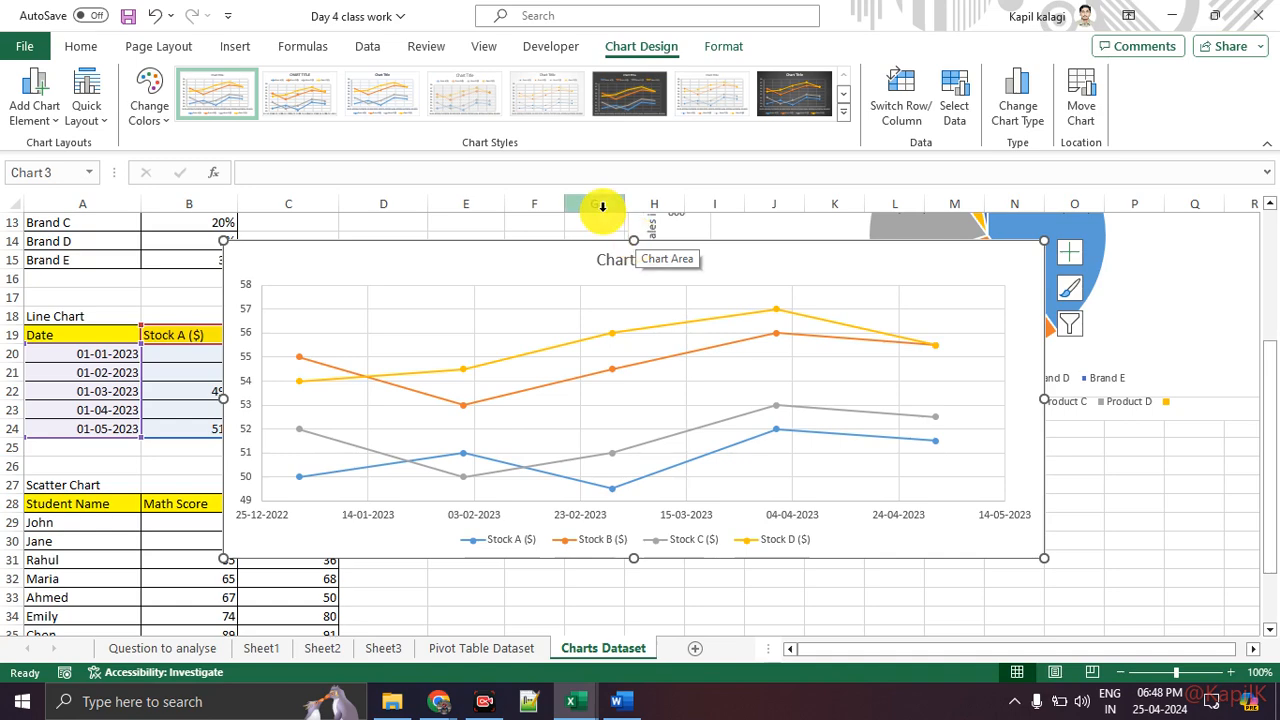
click(620, 260)
double_click(620, 260)
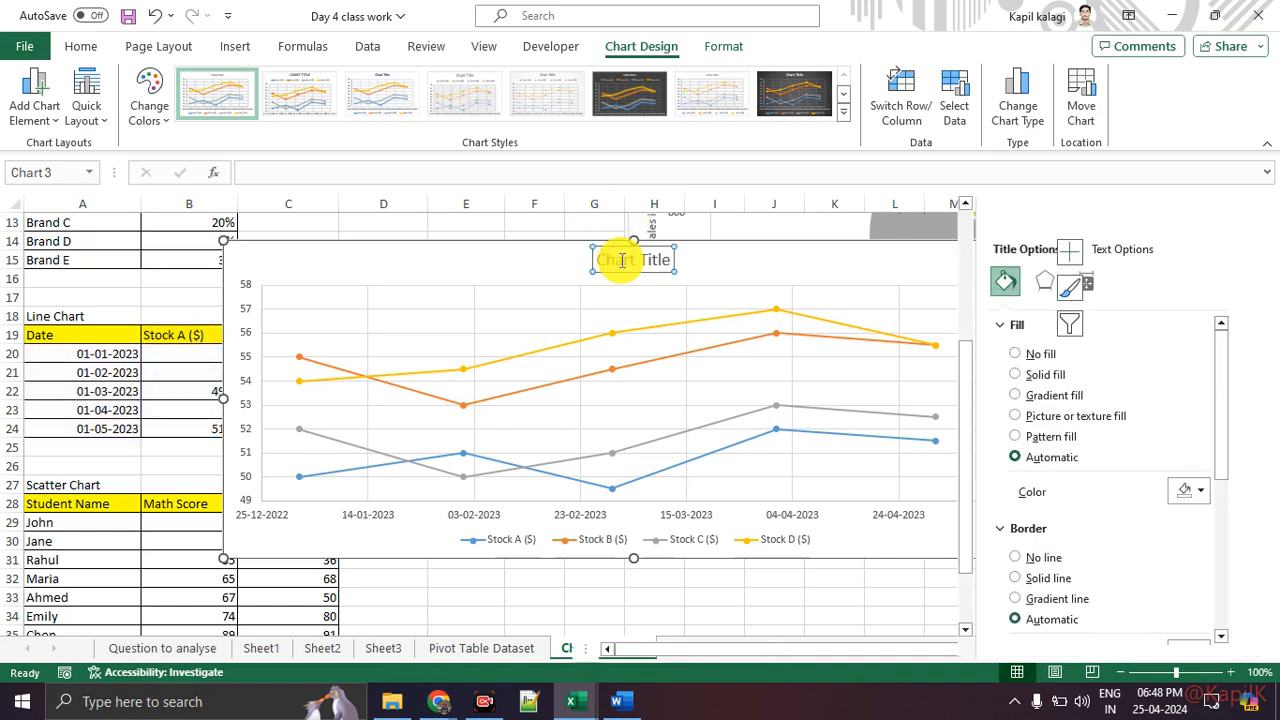
click(884, 262)
click(1219, 220)
Step: Turn on axis titles and data labels and turn off gridlines on the line chart
click(1071, 260)
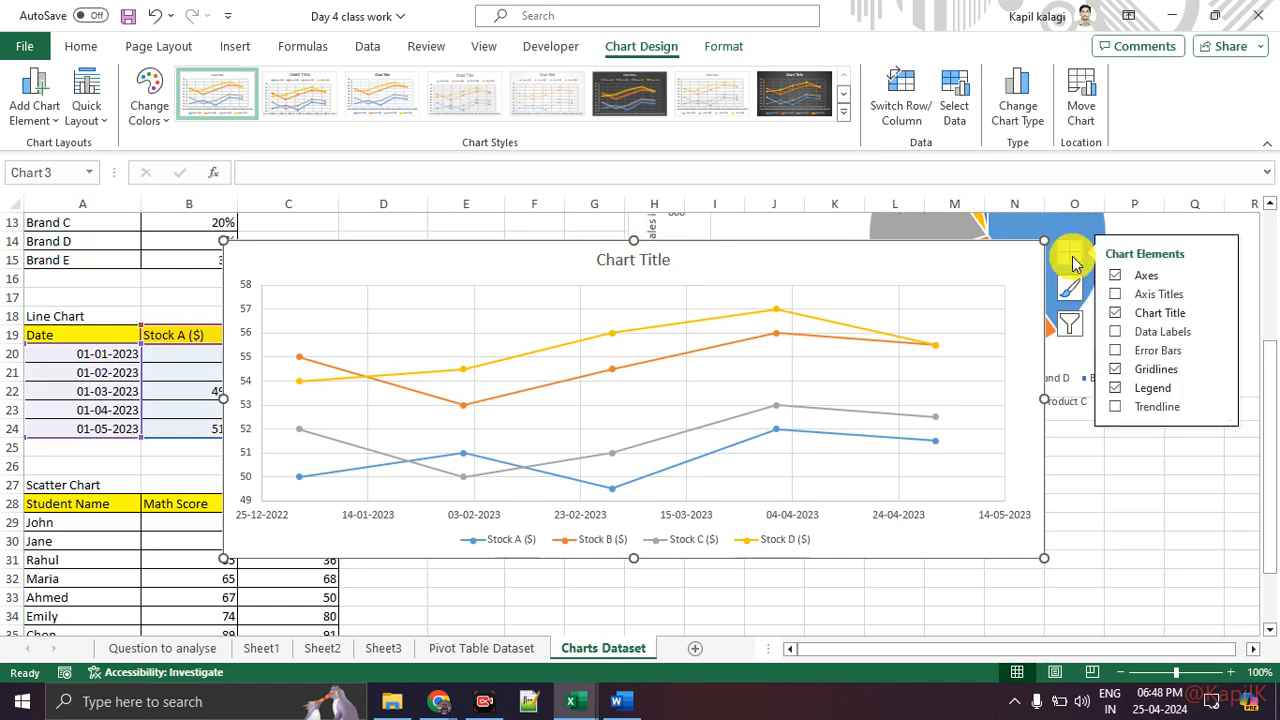
click(1115, 294)
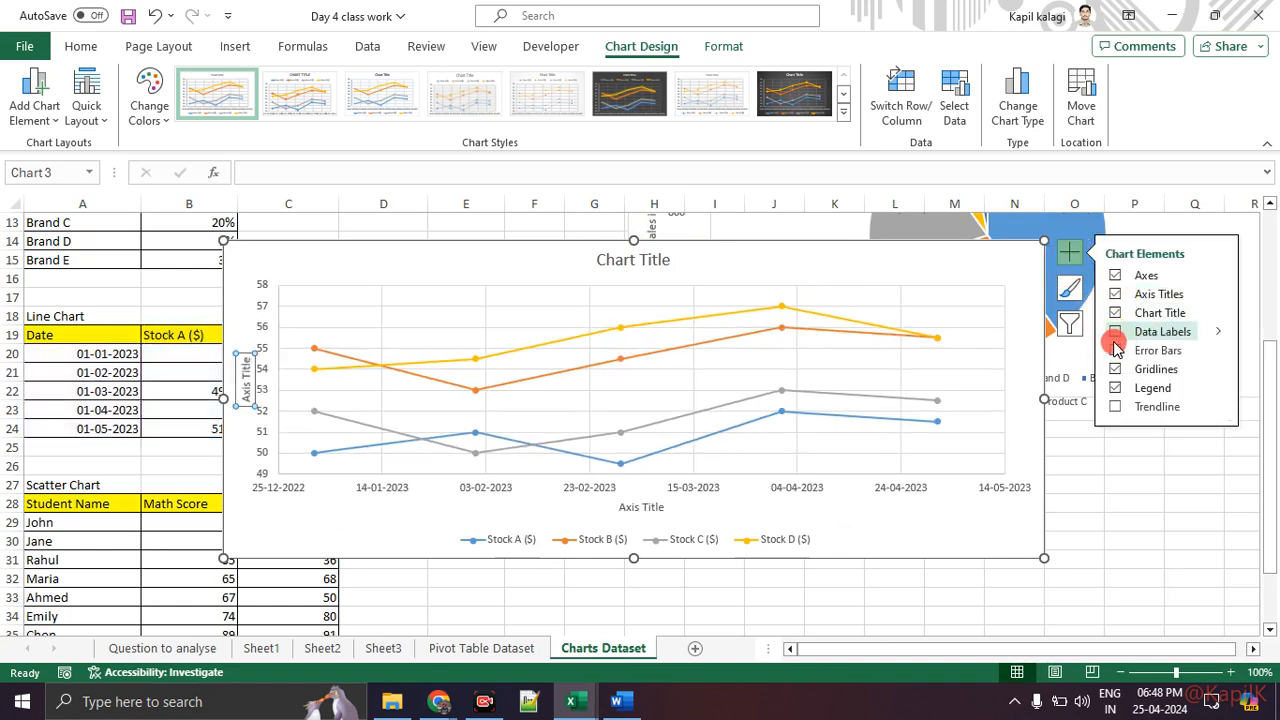
click(1116, 350)
click(1114, 333)
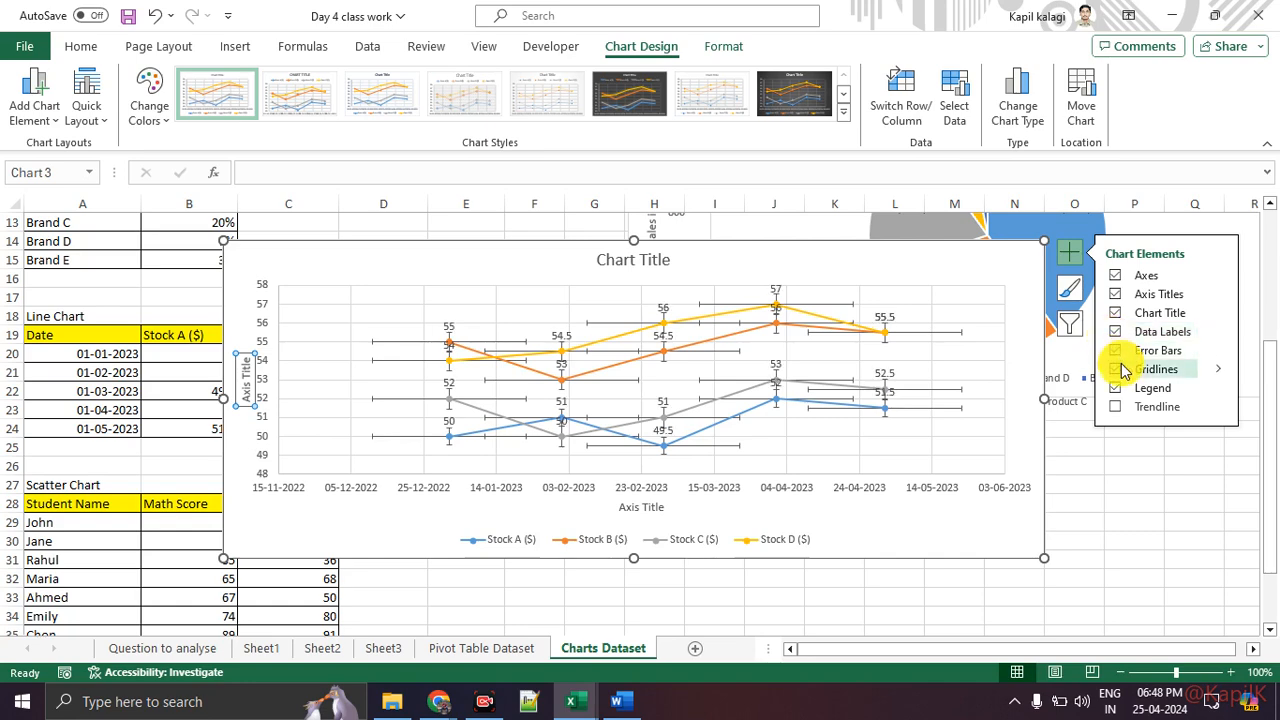
click(1116, 370)
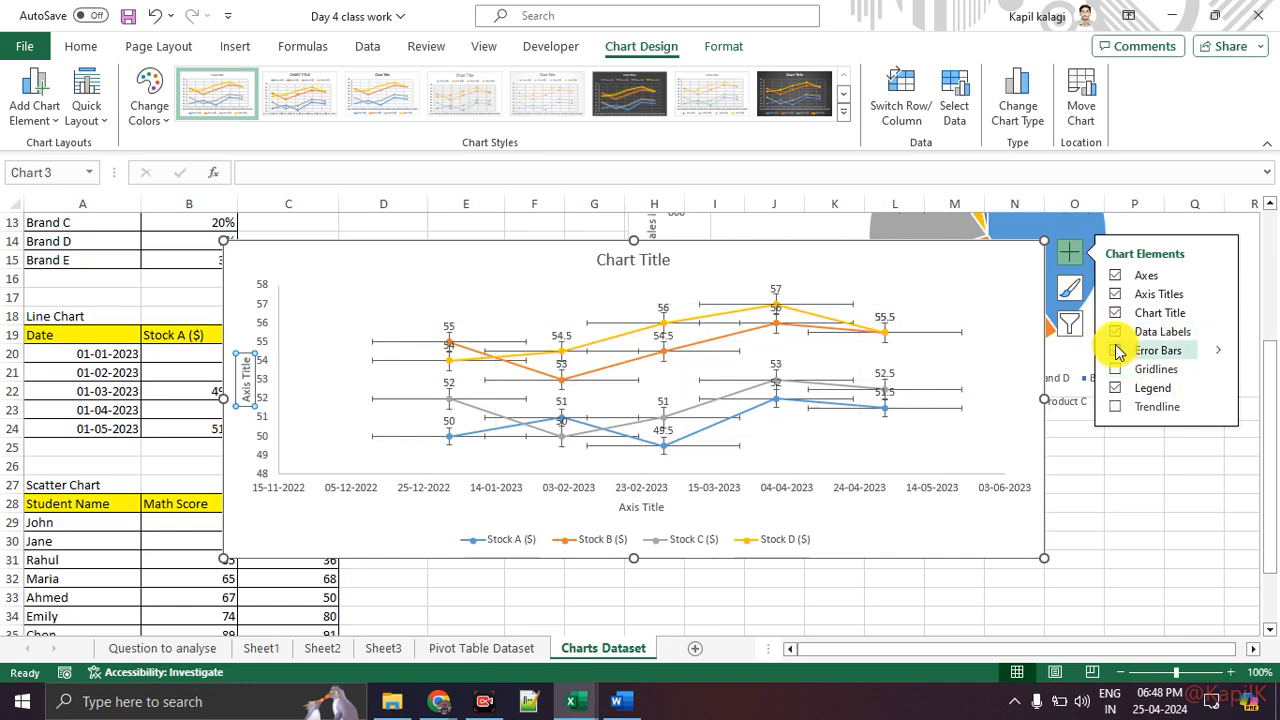
click(1115, 350)
Step: Enlarge the line chart and move it right to start at about column F
drag(1044, 557, 1143, 614)
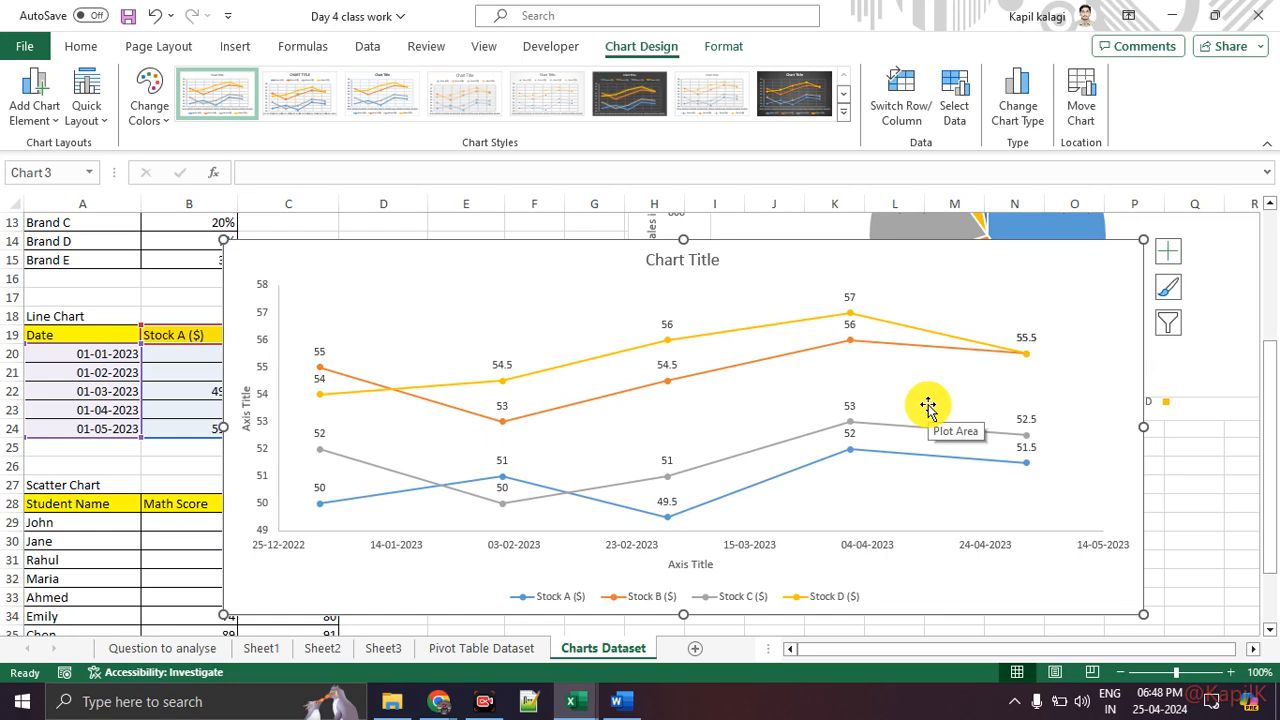
drag(574, 274, 914, 286)
scroll(403, 337, down, 1)
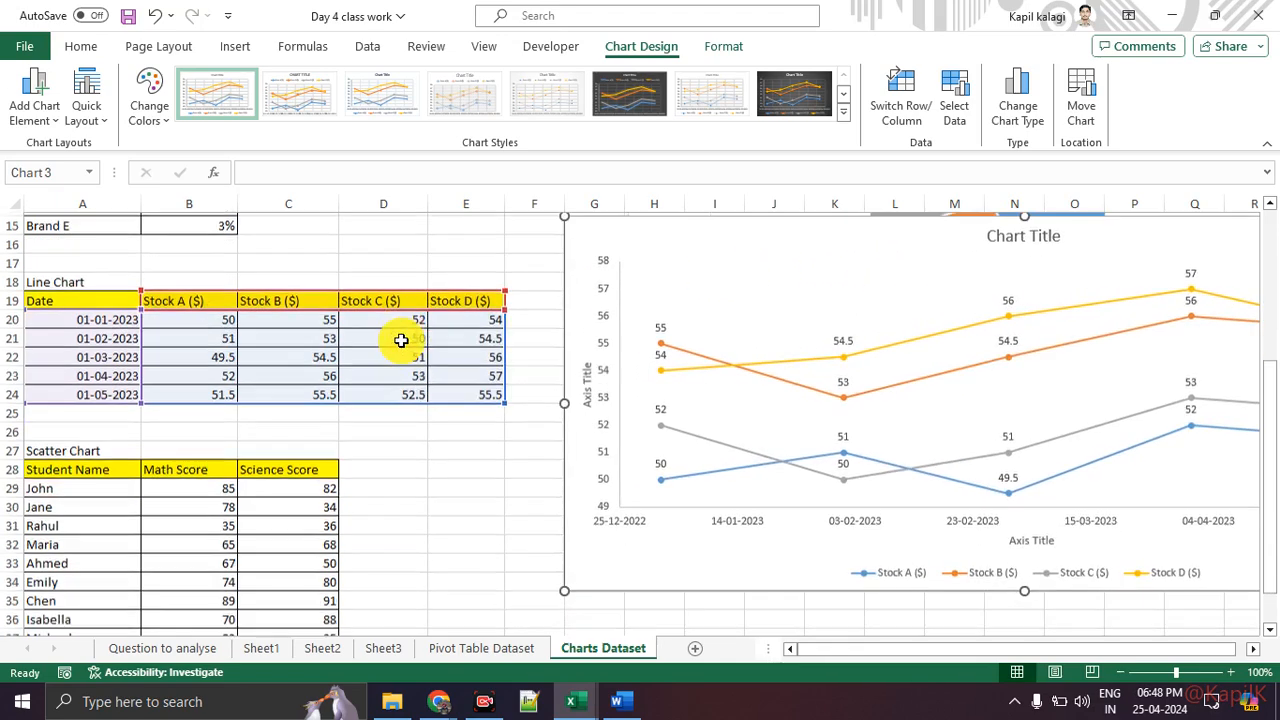
scroll(401, 341, down, 3)
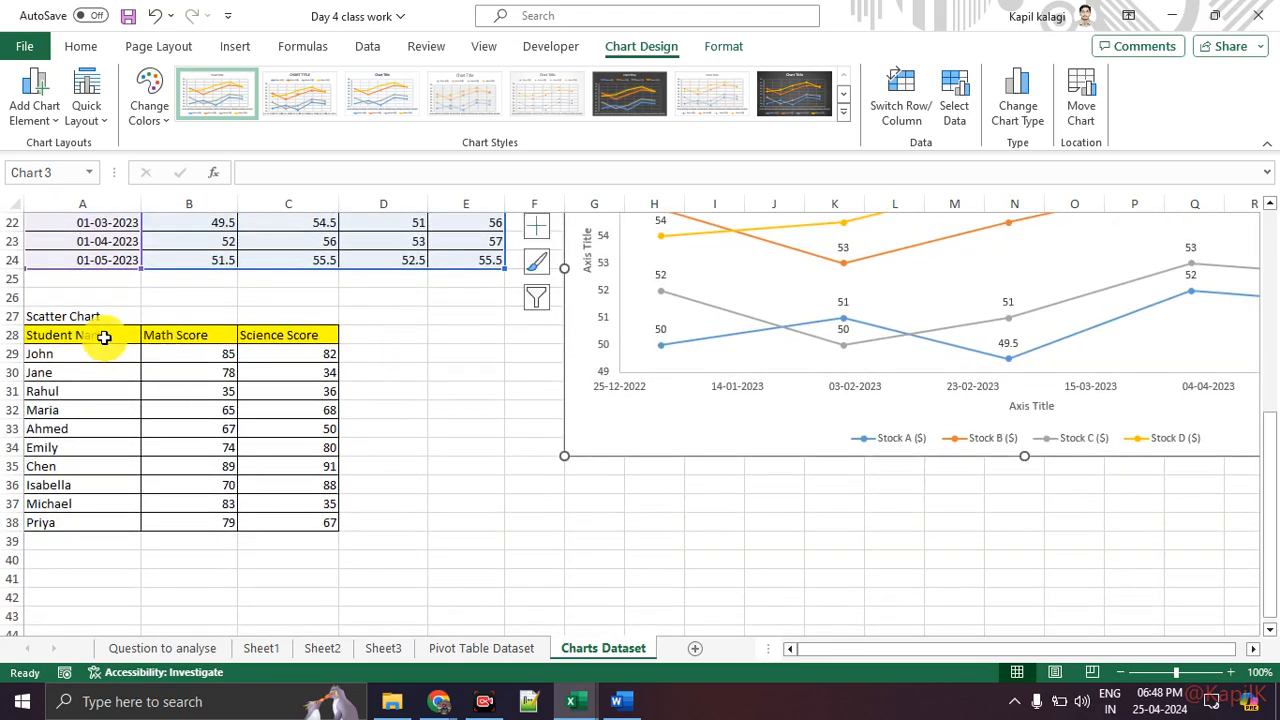
Step: Select the scatter chart data in A28:C38
drag(104, 337, 314, 512)
click(297, 569)
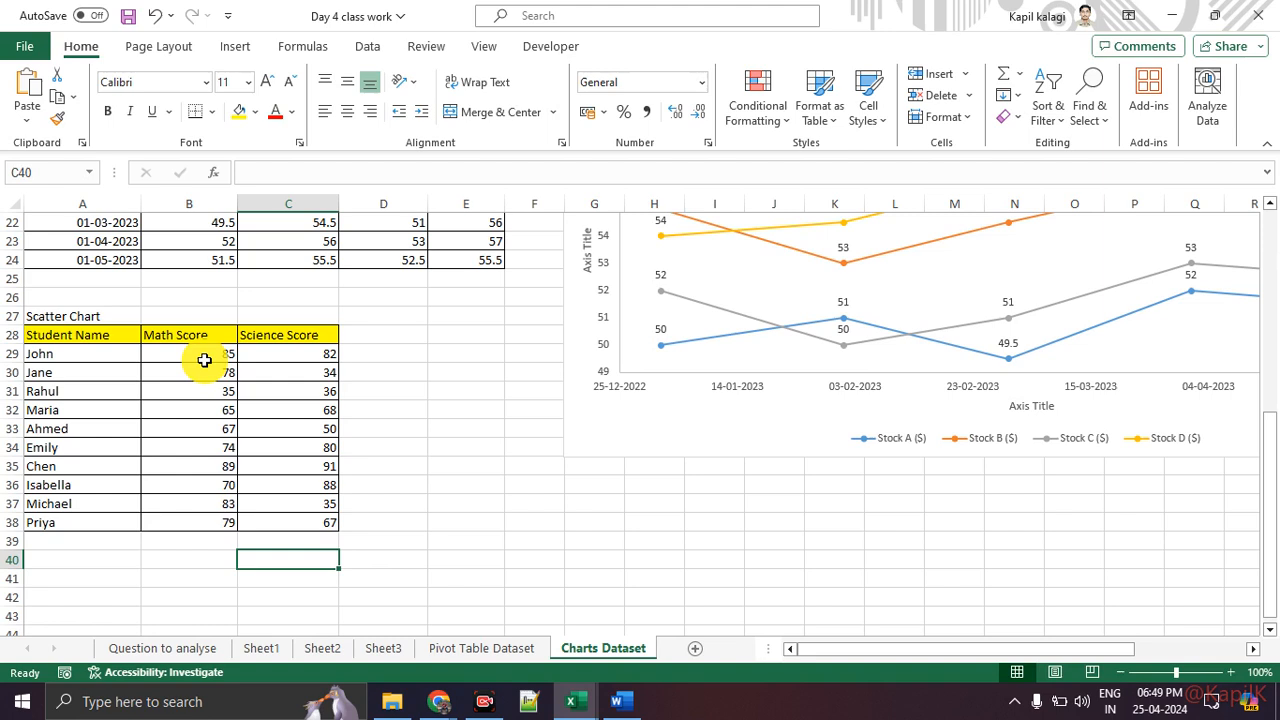
Step: Select B28:C38 and insert a basic scatter chart of Math Score against Science Score
drag(187, 334, 318, 522)
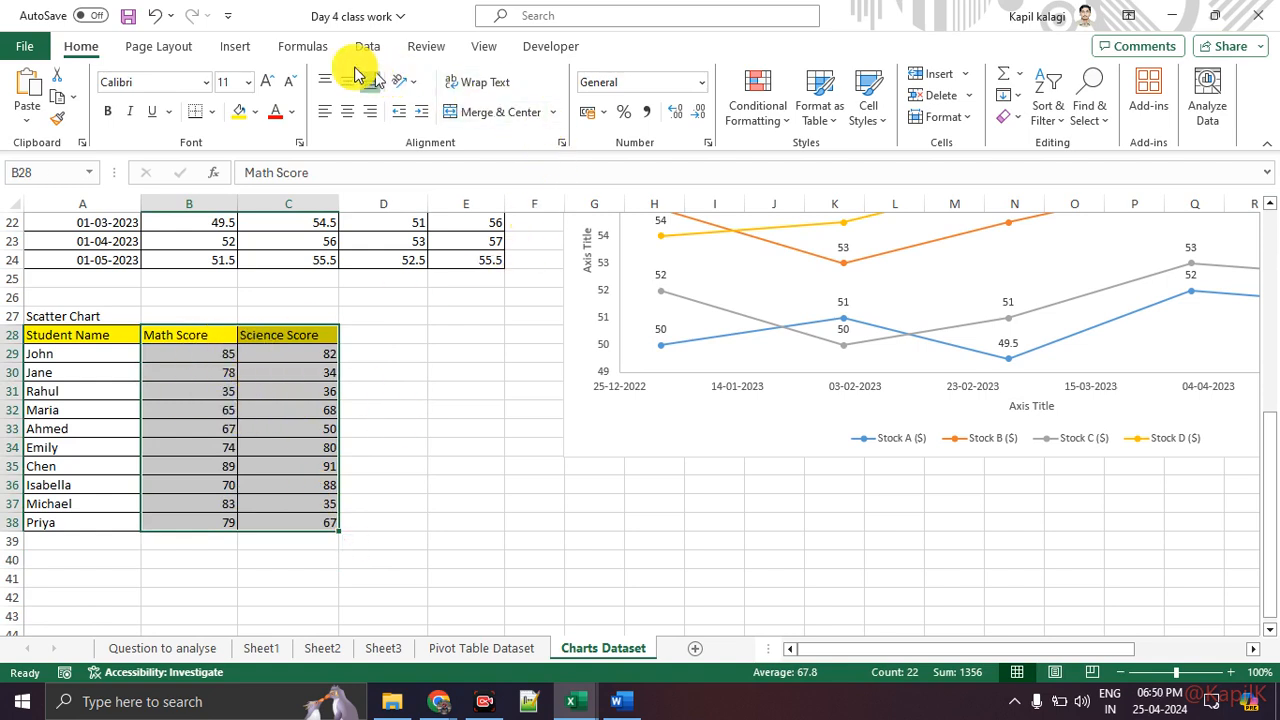
click(251, 49)
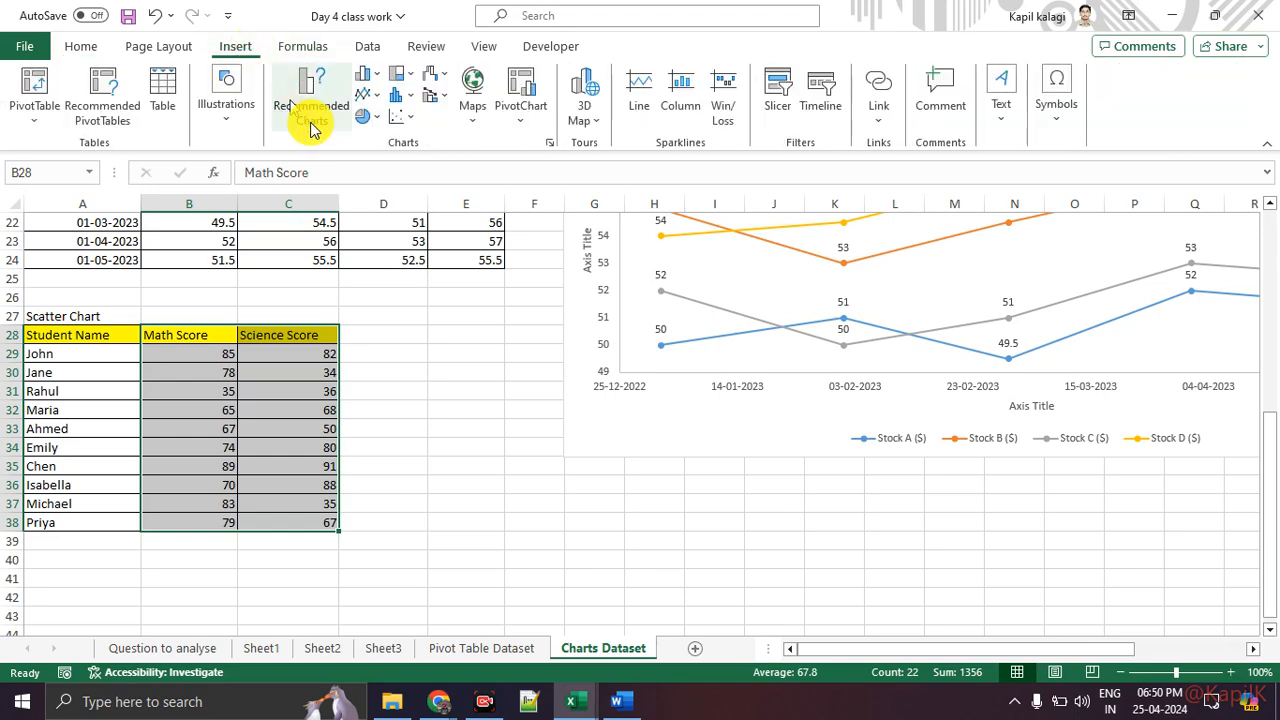
click(397, 117)
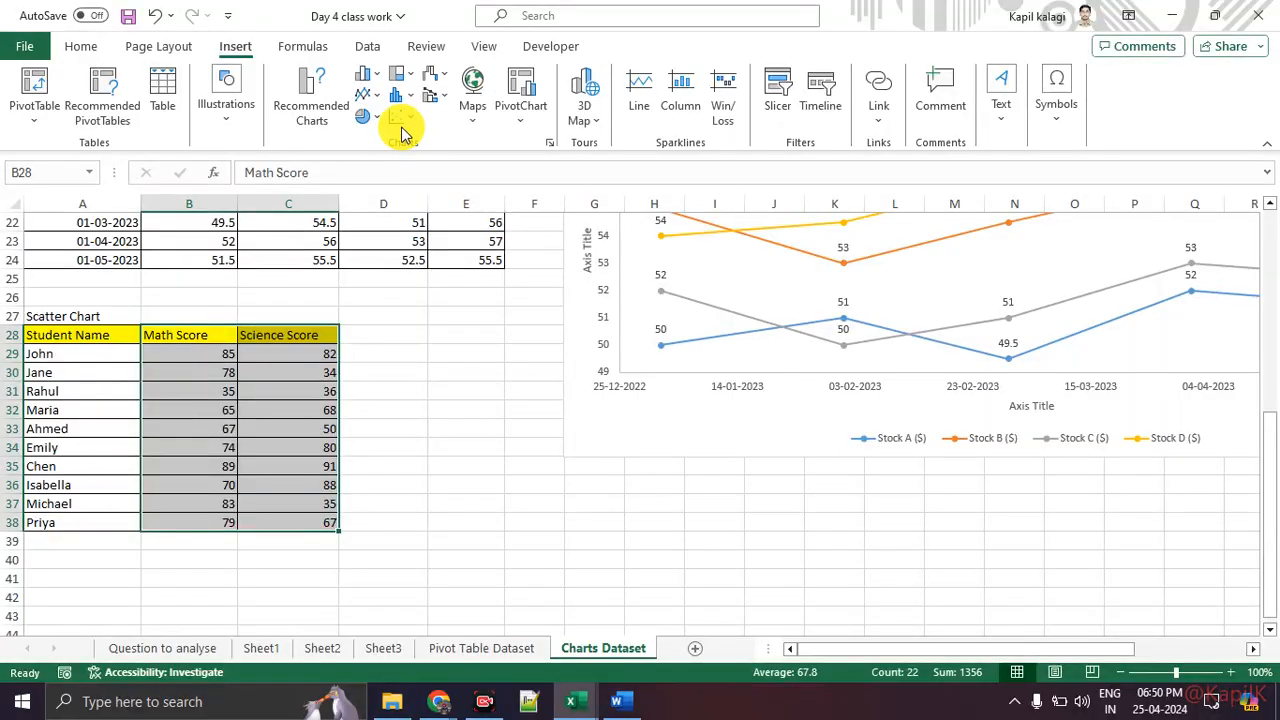
click(407, 124)
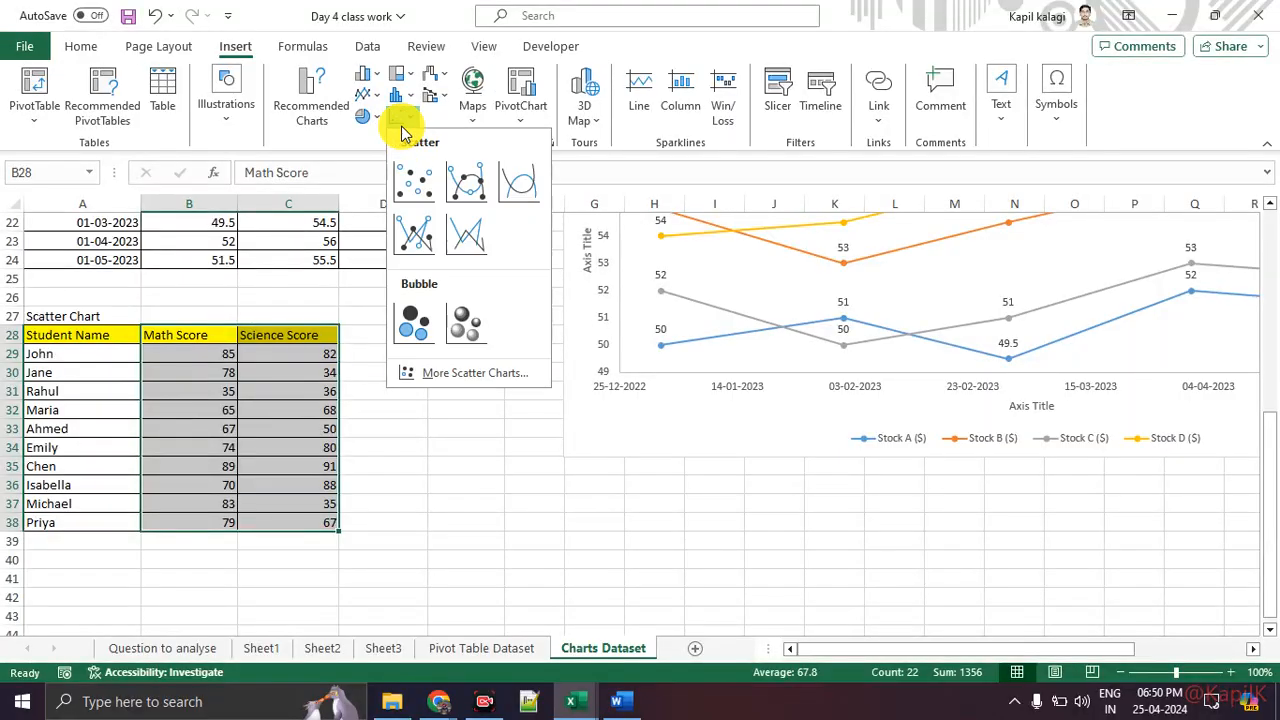
click(418, 178)
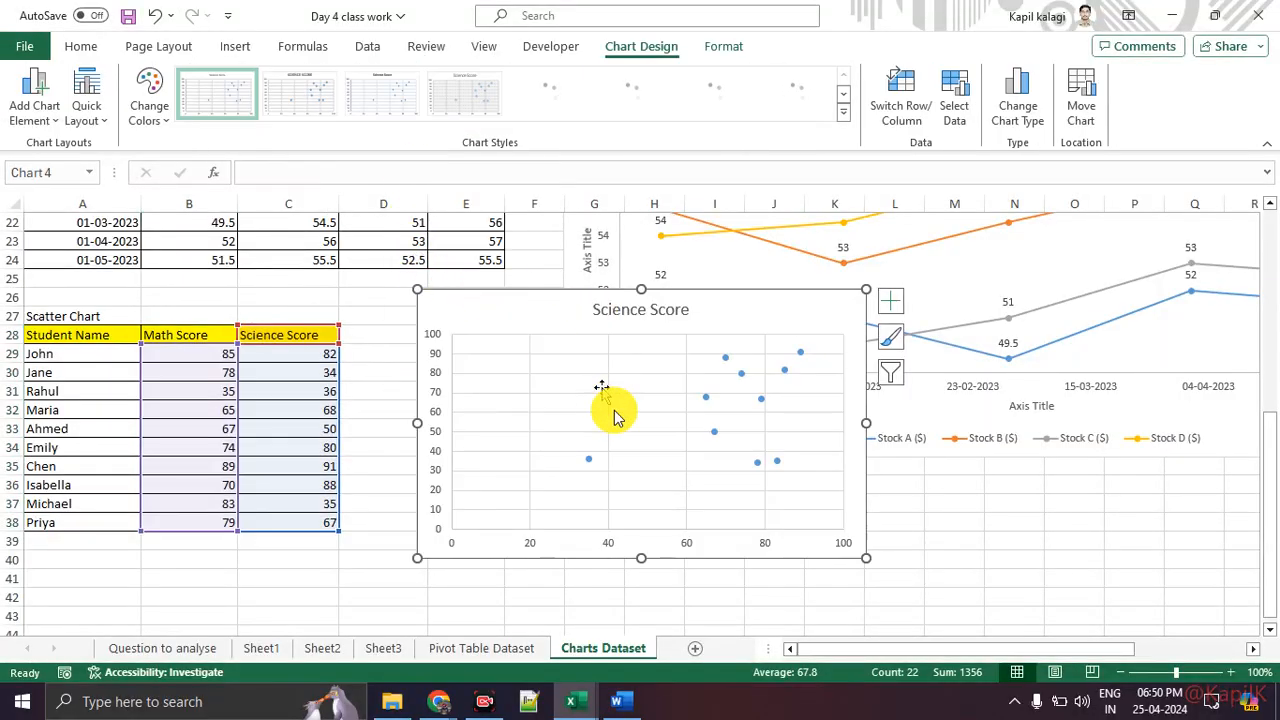
Step: Enlarge the scatter chart by extending its lower-right corner to about column M, row 42
drag(865, 558, 938, 596)
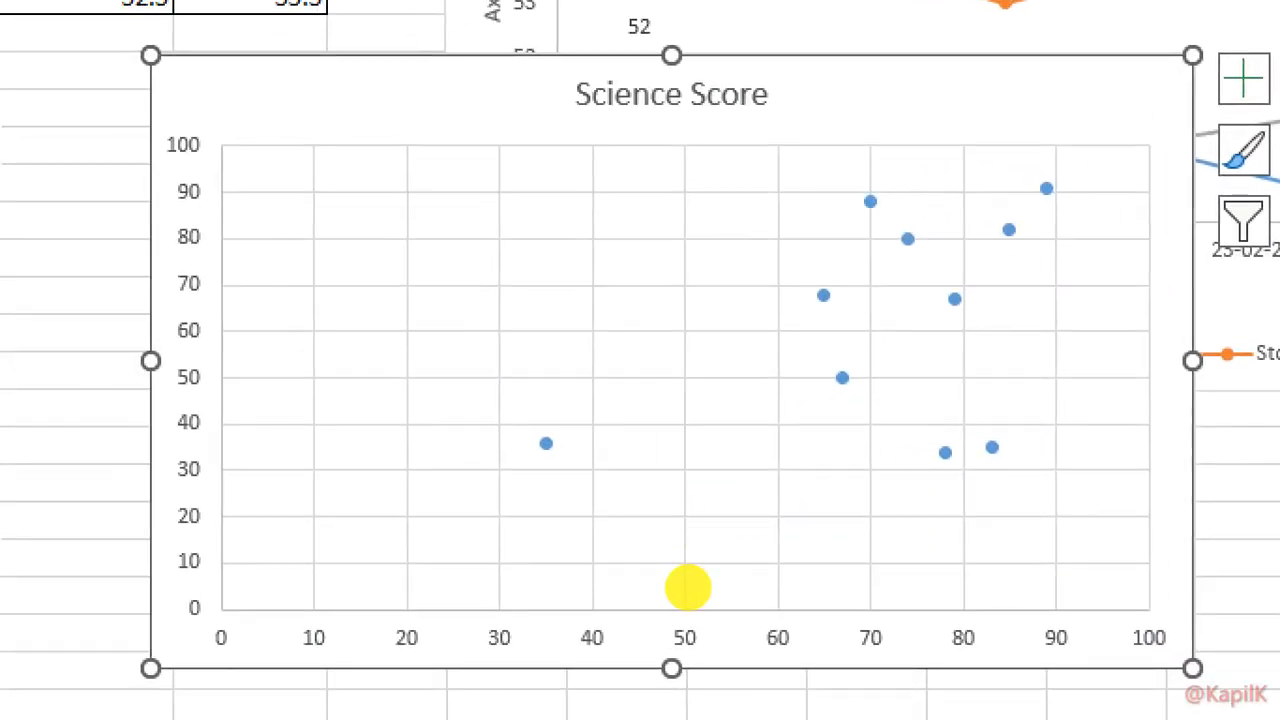
drag(512, 622, 967, 629)
drag(859, 597, 873, 640)
mouse_move(262, 525)
mouse_down()
mouse_move(235, 292)
mouse_move(292, 297)
mouse_up()
mouse_move(840, 172)
mouse_down()
mouse_move(1108, 142)
mouse_move(1112, 152)
mouse_up()
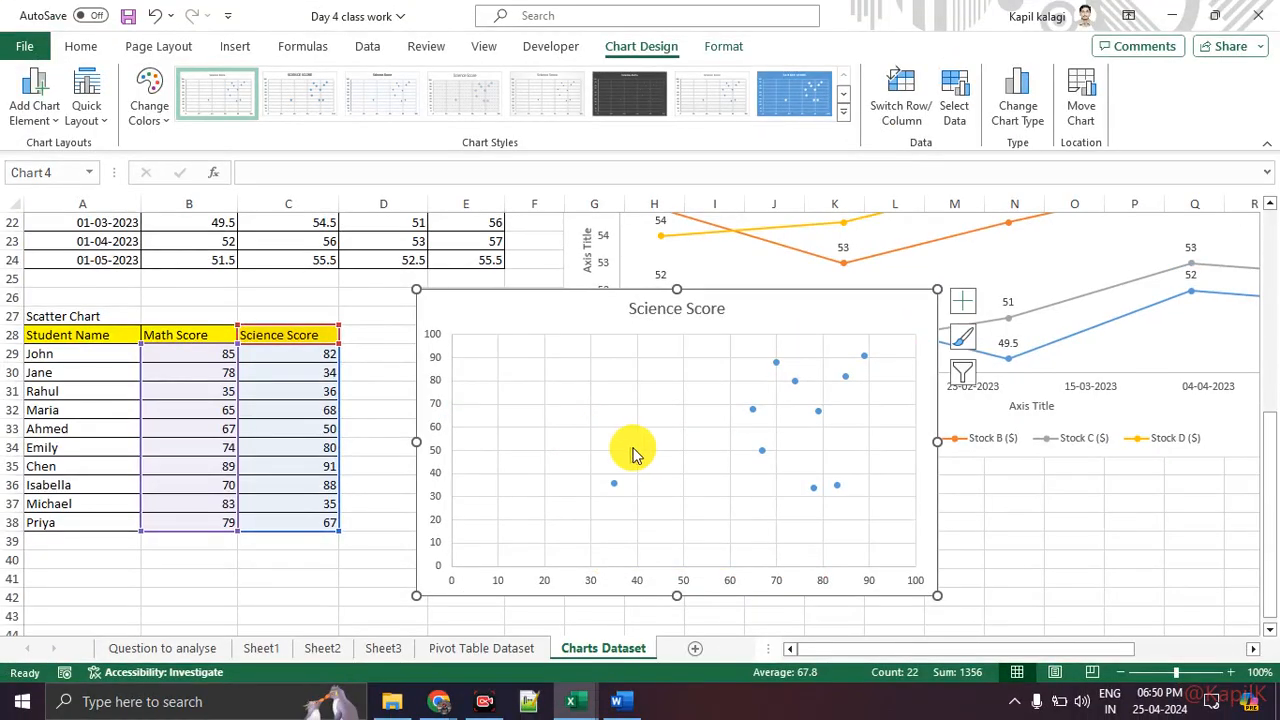
key(ctrl+1)
click(622, 460)
mouse_move(1135, 218)
mouse_down()
mouse_move(914, 300)
mouse_move(1150, 225)
mouse_move(1125, 218)
mouse_up()
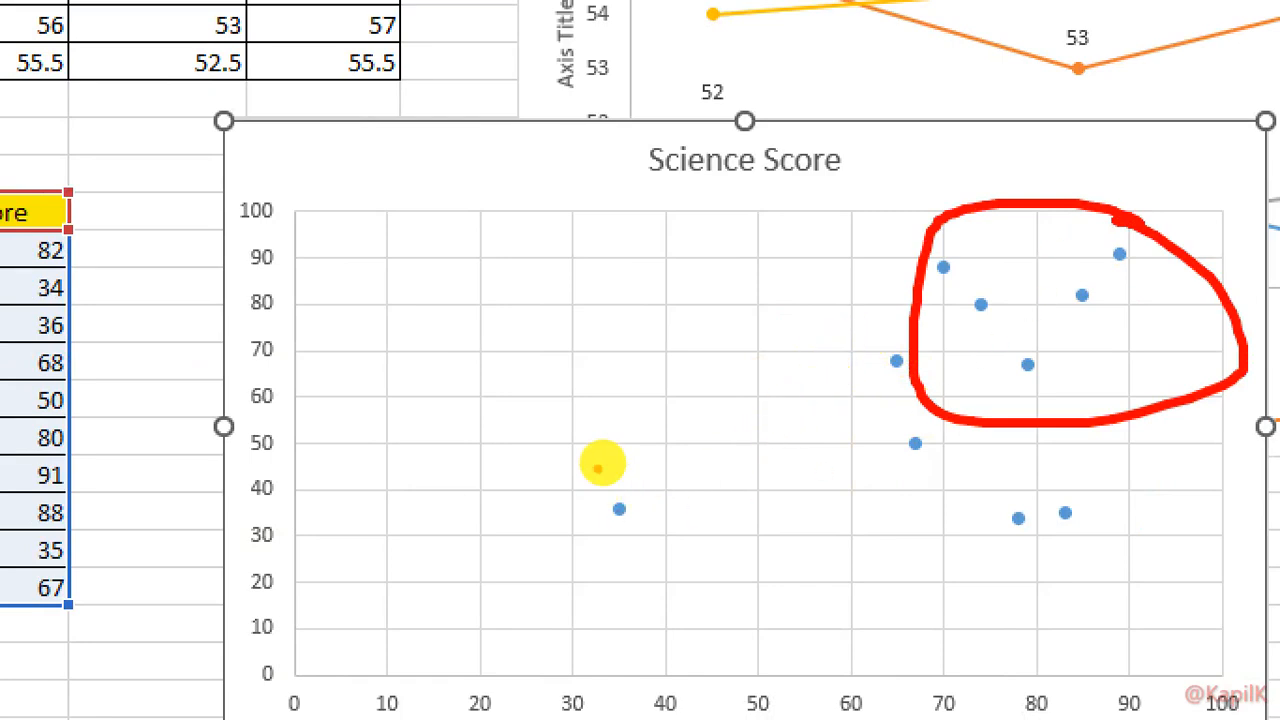
mouse_move(600, 454)
mouse_down()
mouse_move(646, 466)
mouse_move(580, 457)
mouse_move(585, 471)
mouse_up()
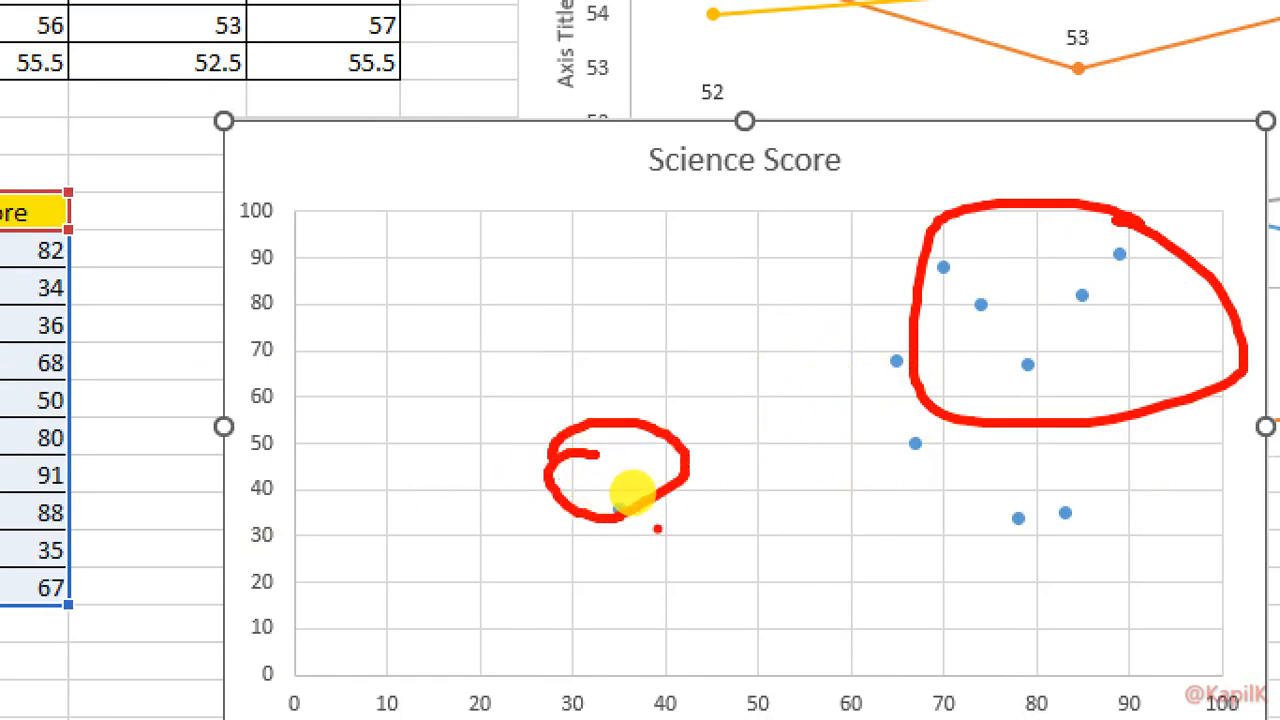
key(Escape)
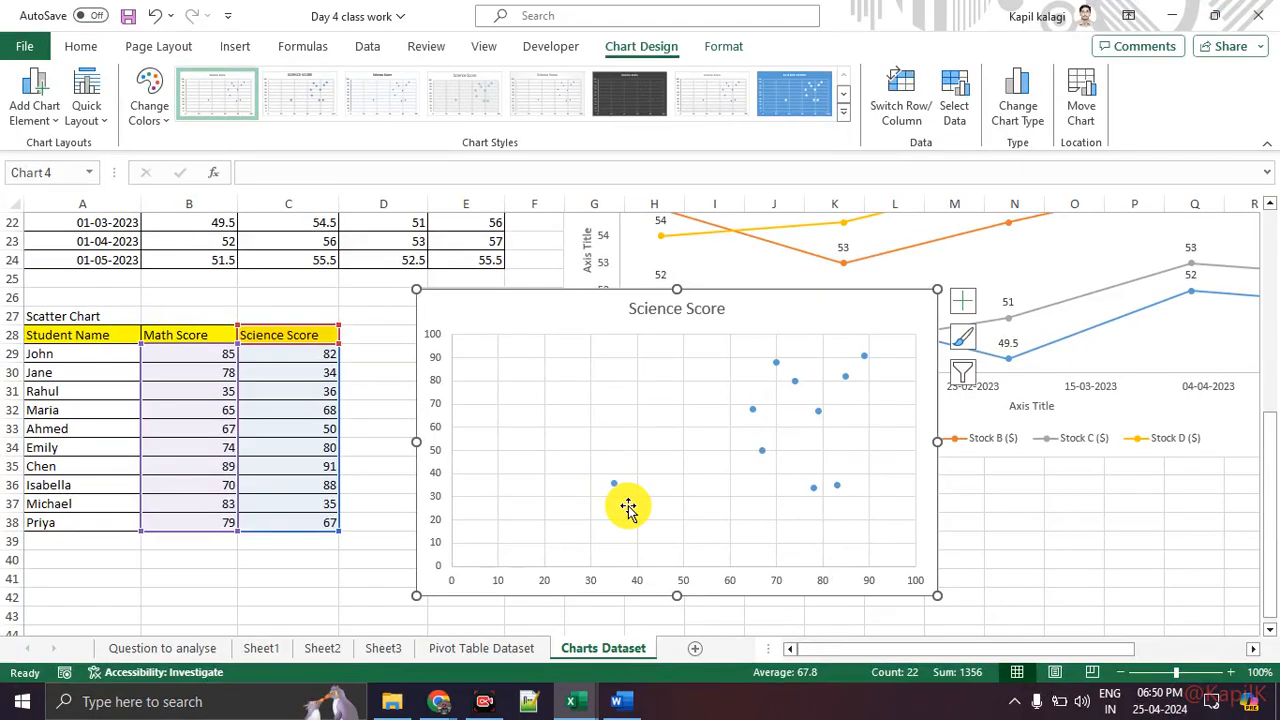
key(ctrl+1)
click(566, 562)
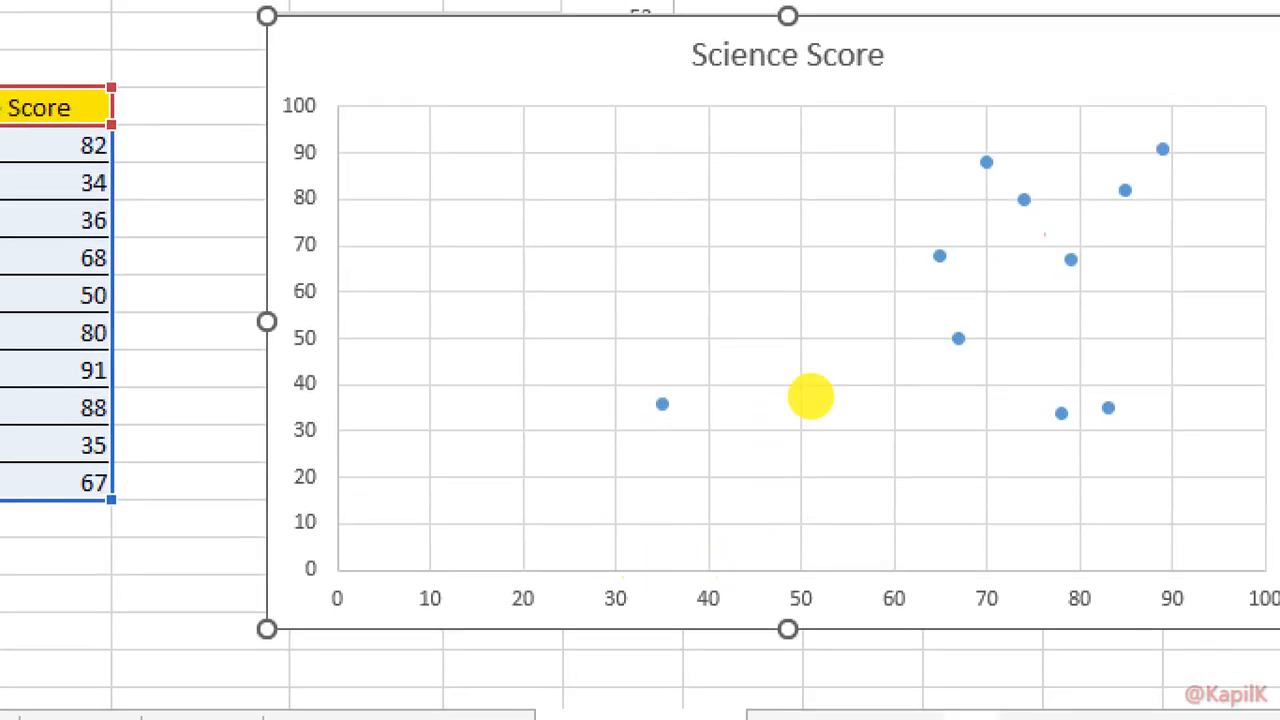
mouse_move(1209, 100)
mouse_down()
mouse_move(905, 172)
mouse_move(1216, 200)
mouse_move(1110, 80)
mouse_up()
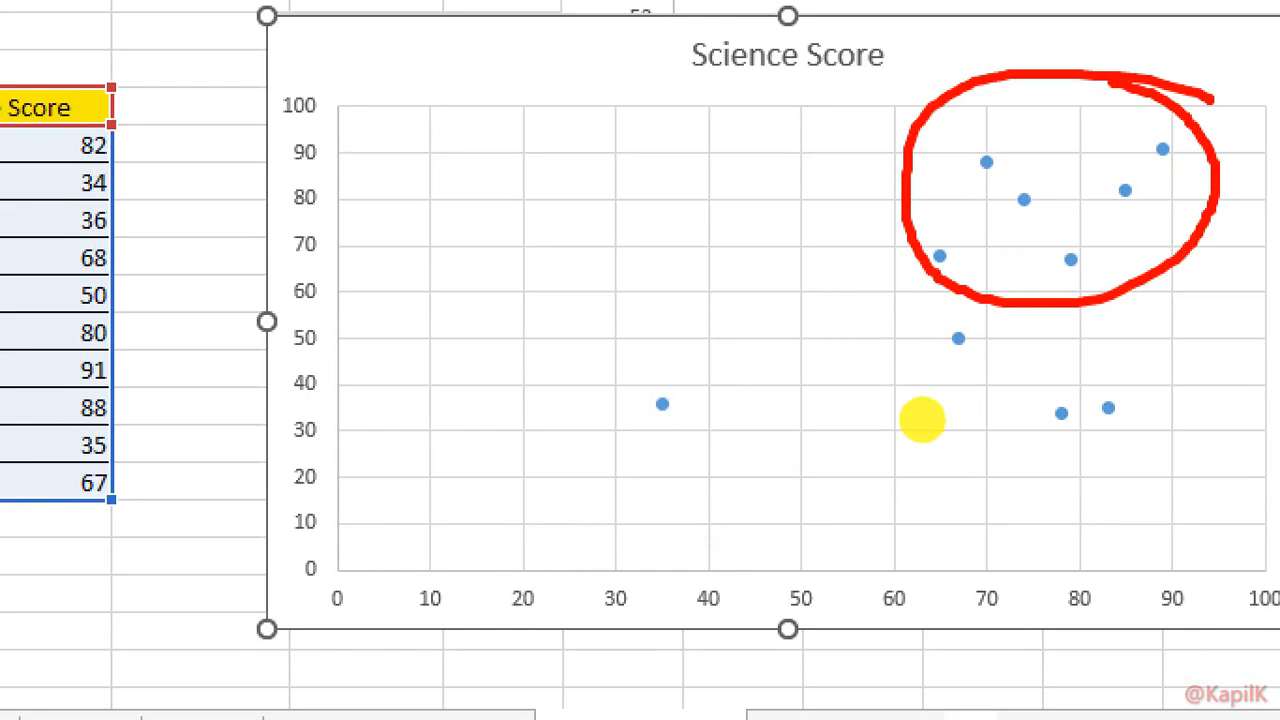
mouse_move(1008, 431)
mouse_down()
mouse_move(1094, 431)
mouse_move(1088, 358)
mouse_move(1087, 453)
mouse_up()
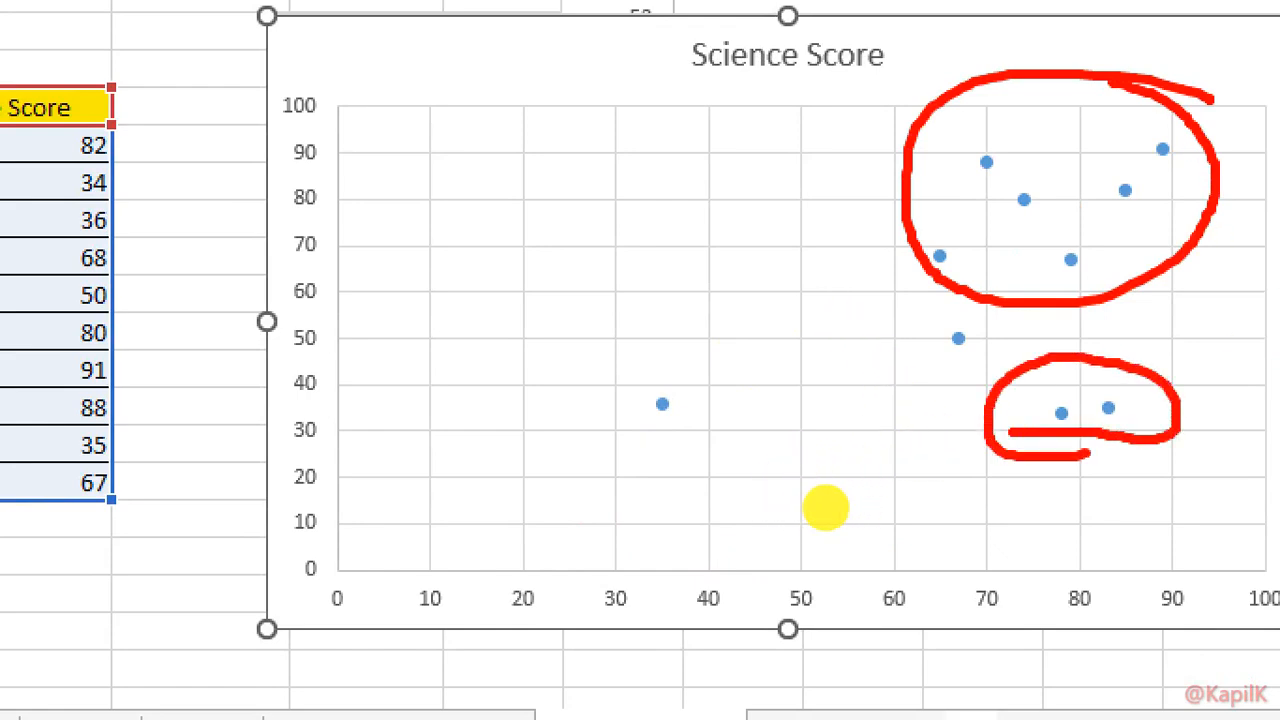
mouse_move(350, 346)
mouse_down()
mouse_move(402, 352)
mouse_move(420, 380)
mouse_move(329, 390)
mouse_up()
click(366, 332)
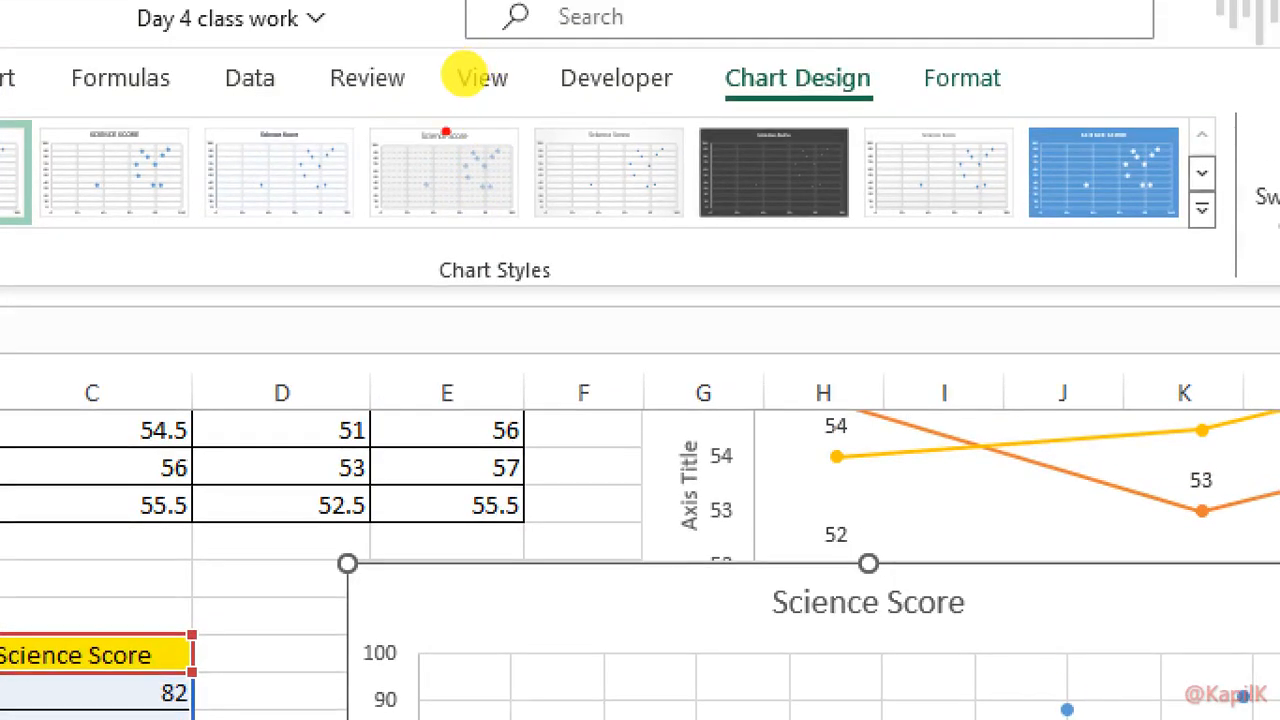
mouse_move(726, 107)
mouse_down()
mouse_move(1165, 106)
mouse_move(664, 58)
mouse_move(812, 100)
mouse_up()
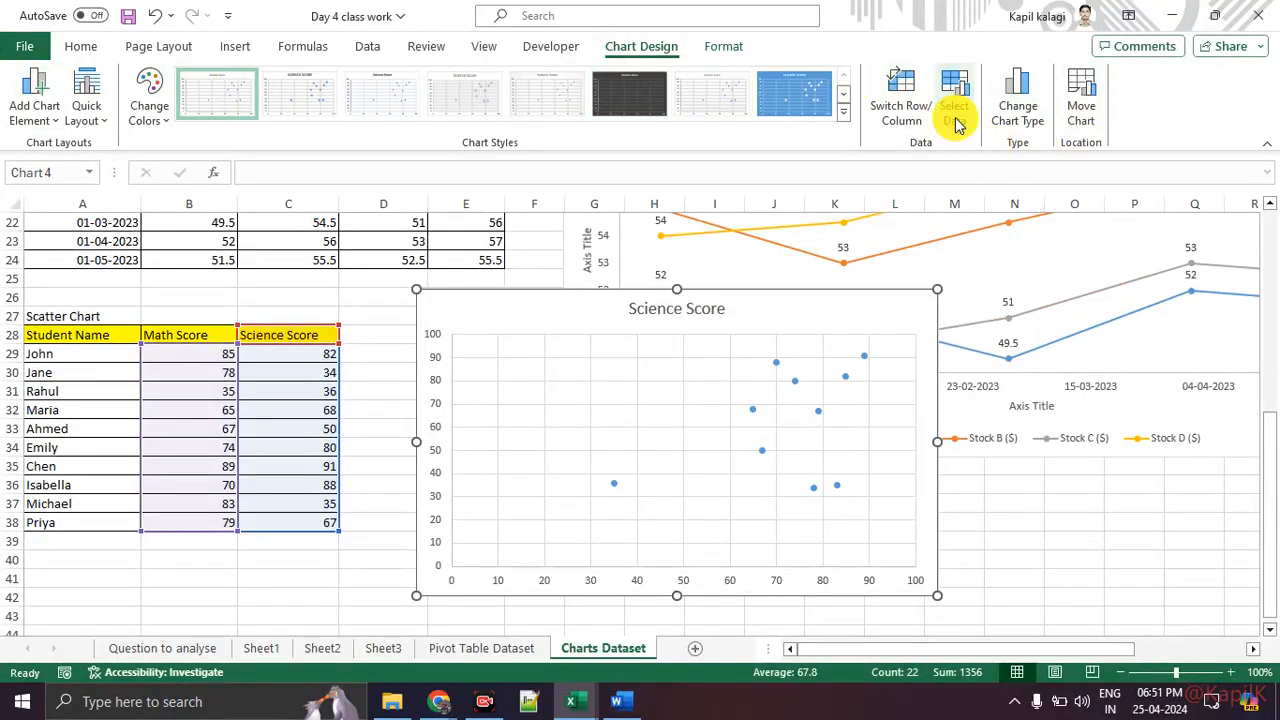
Step: Open the scatter chart's data source to review its series and axis labels, then close it
click(955, 112)
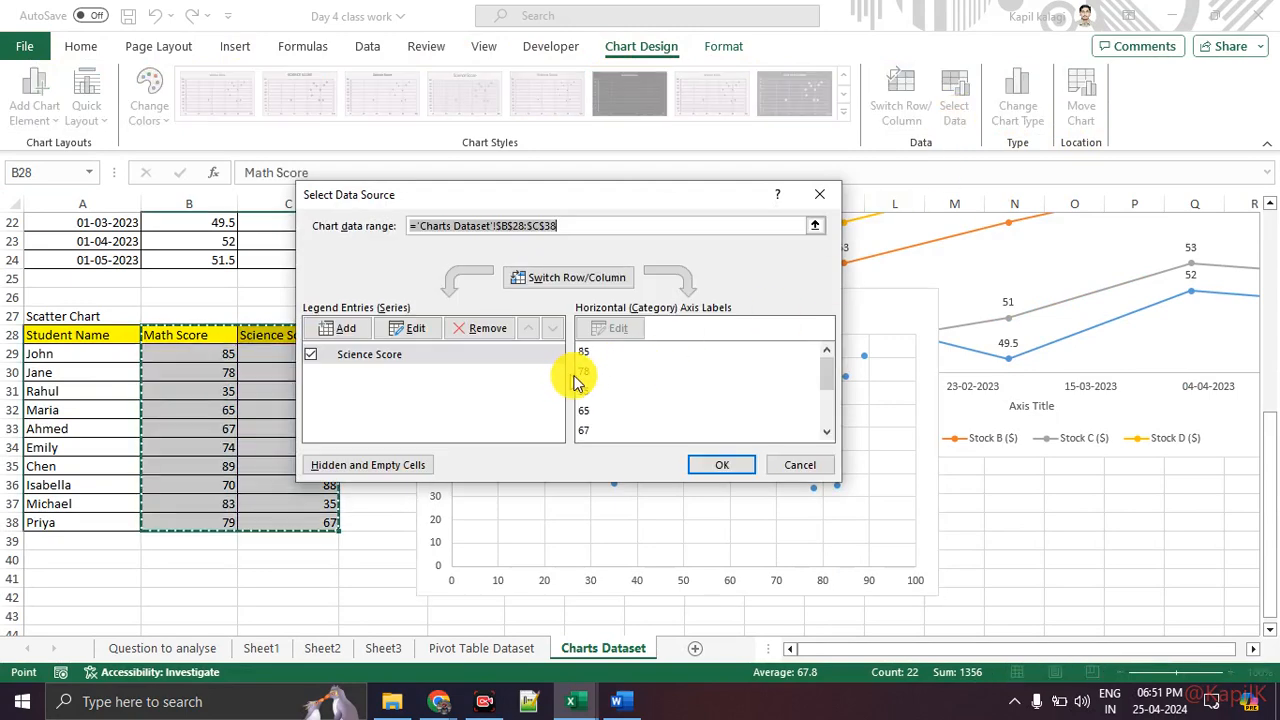
scroll(610, 386, down, 4)
scroll(612, 386, up, 4)
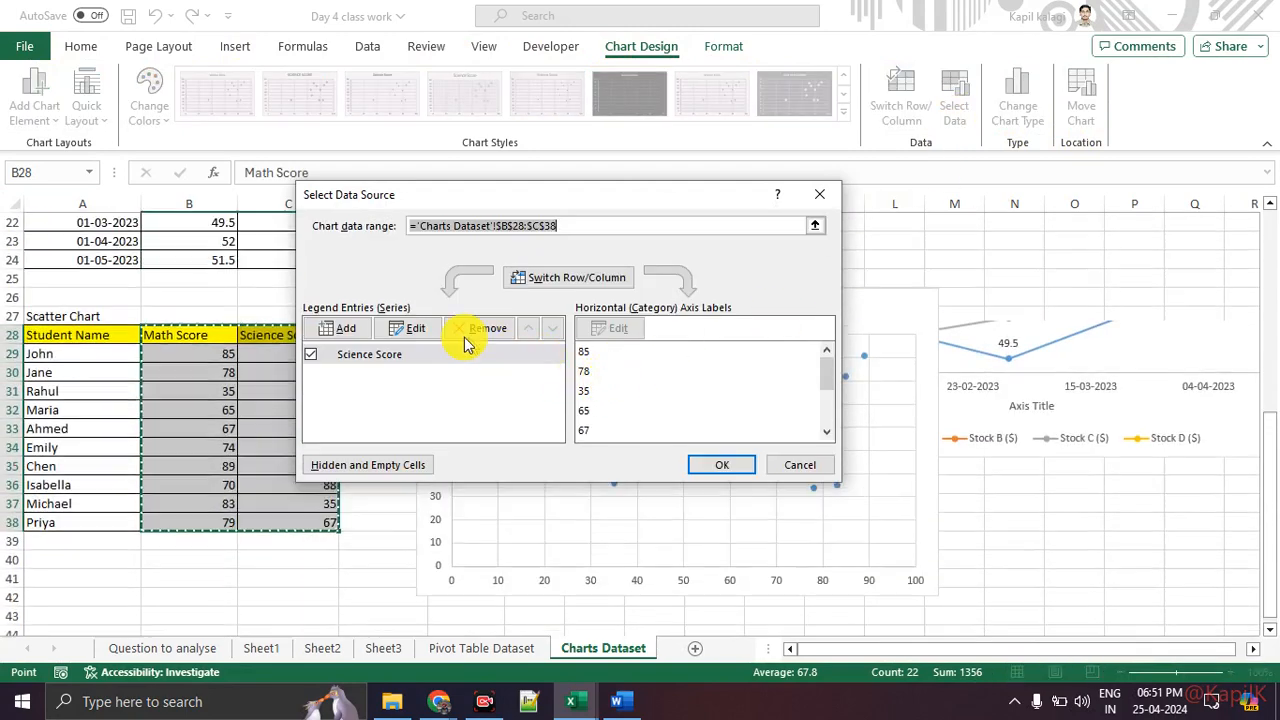
click(822, 194)
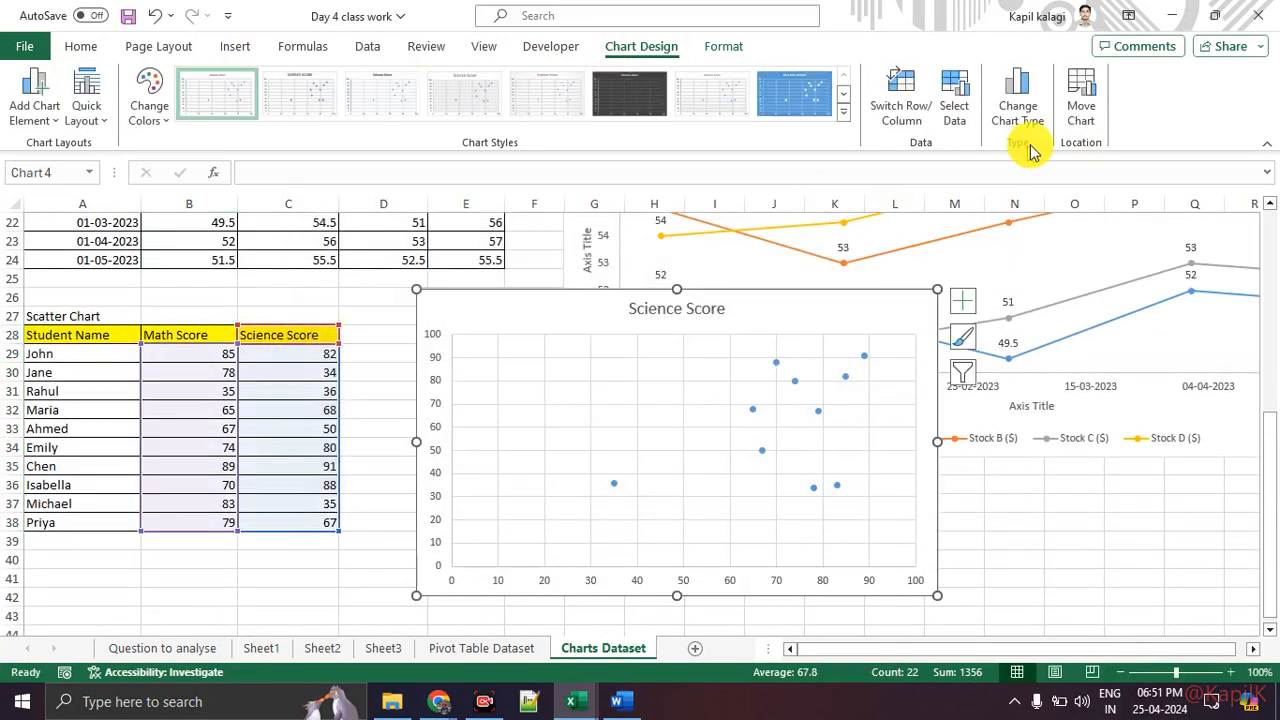
Step: Browse the other chart types available for the scatter chart, including Radar, Sunburst and Combo, without changing it
click(1028, 116)
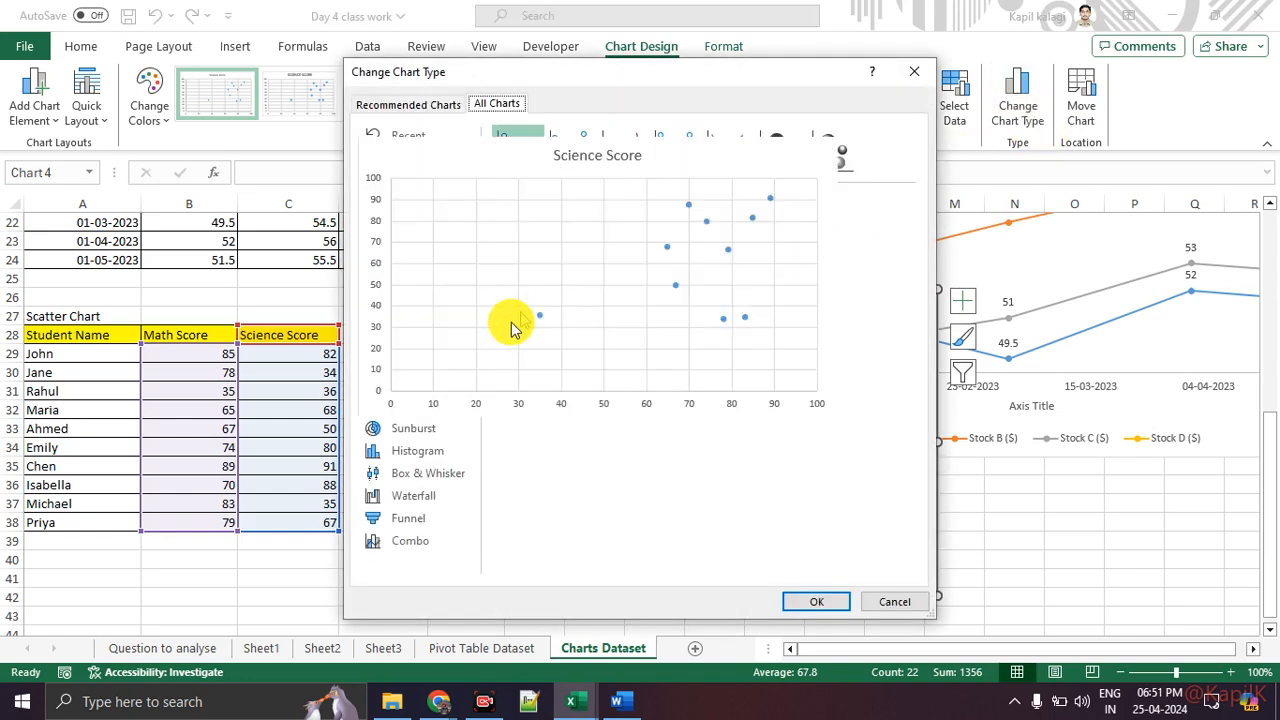
click(405, 338)
click(410, 383)
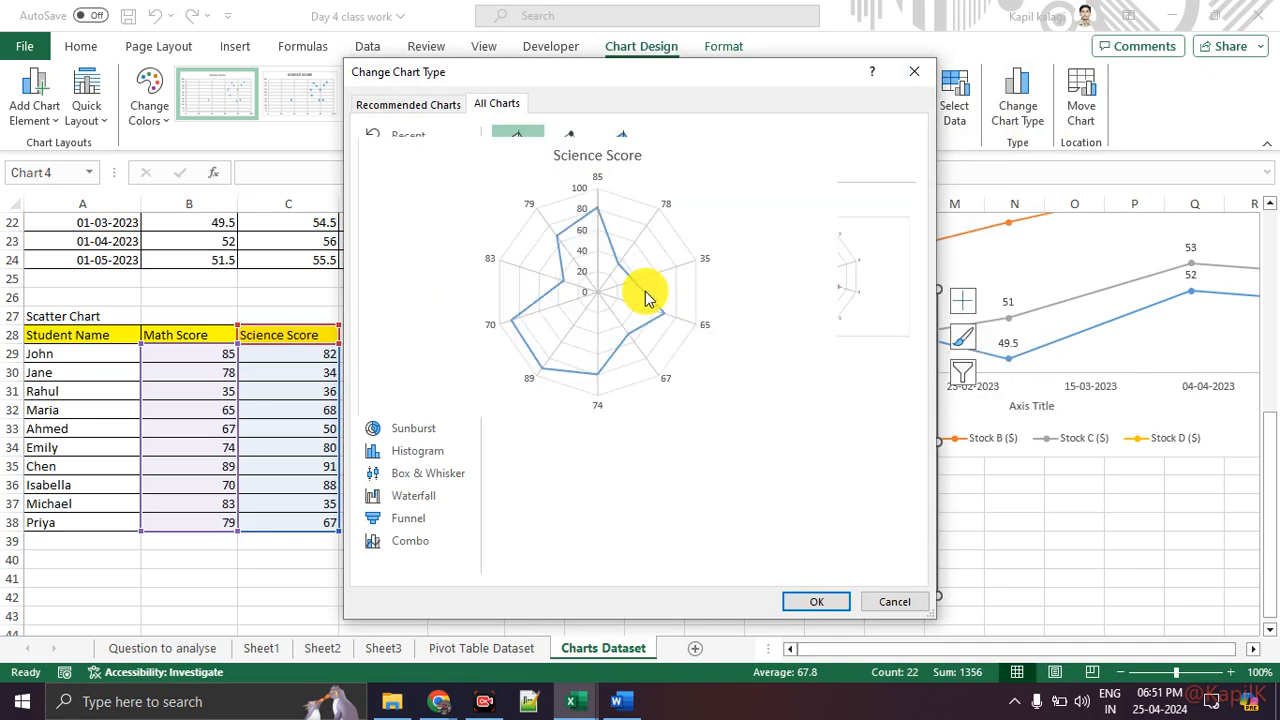
mouse_move(818, 292)
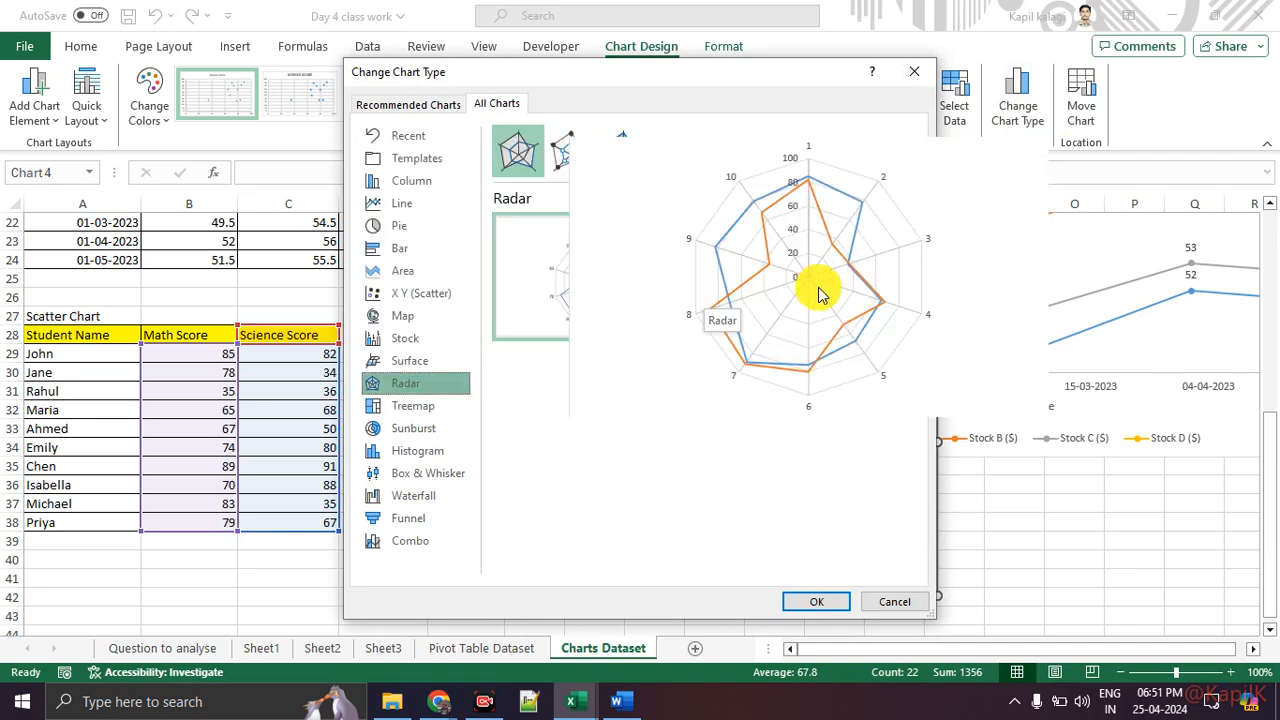
click(413, 429)
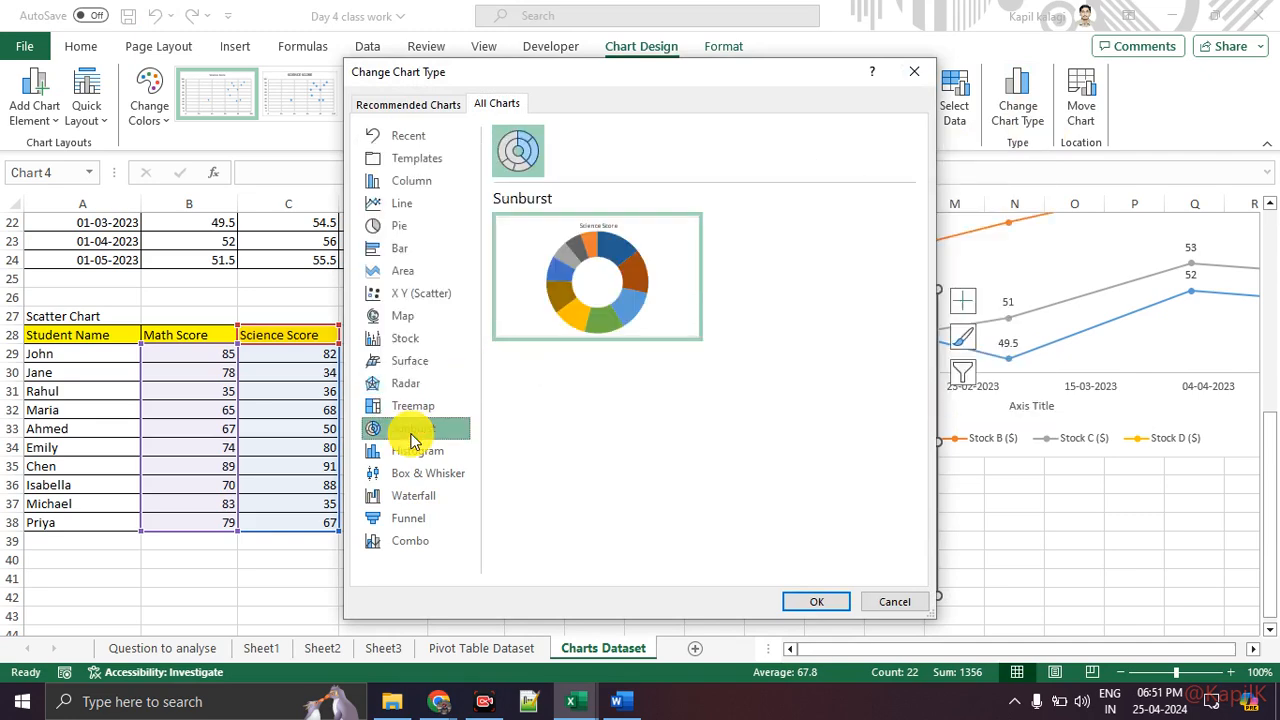
click(408, 473)
click(405, 496)
click(402, 518)
click(398, 541)
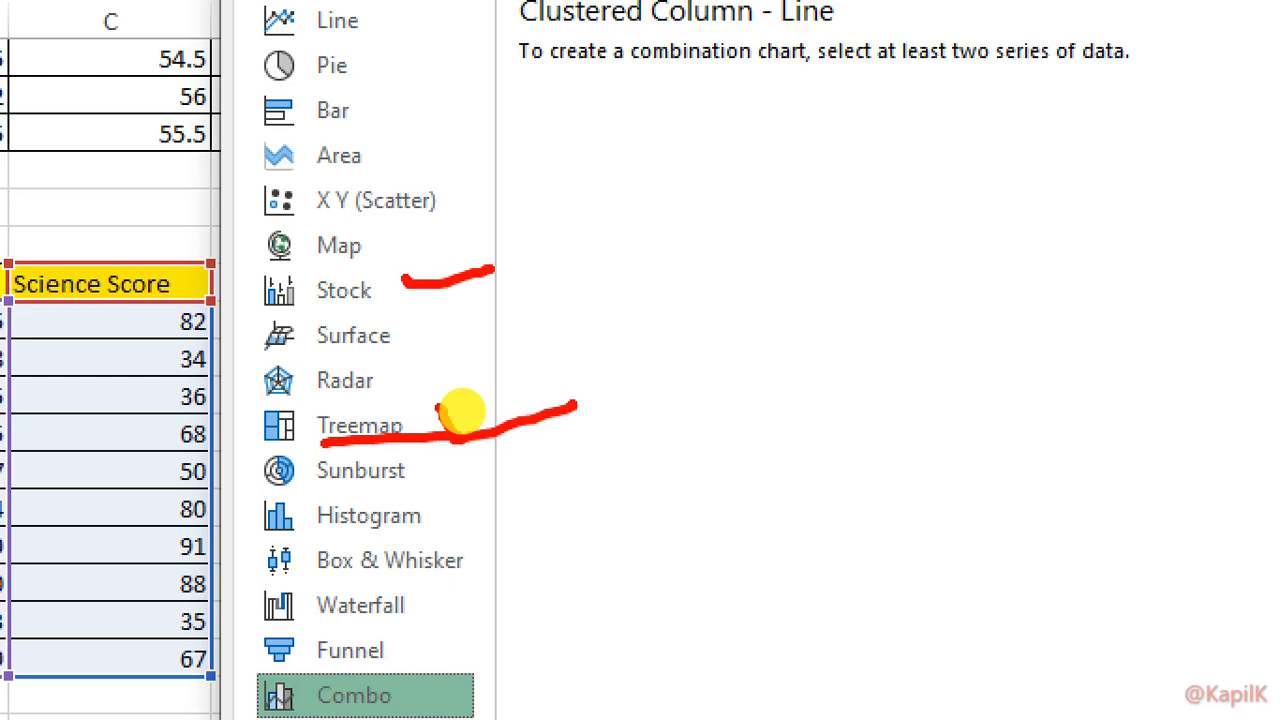
drag(308, 533, 454, 536)
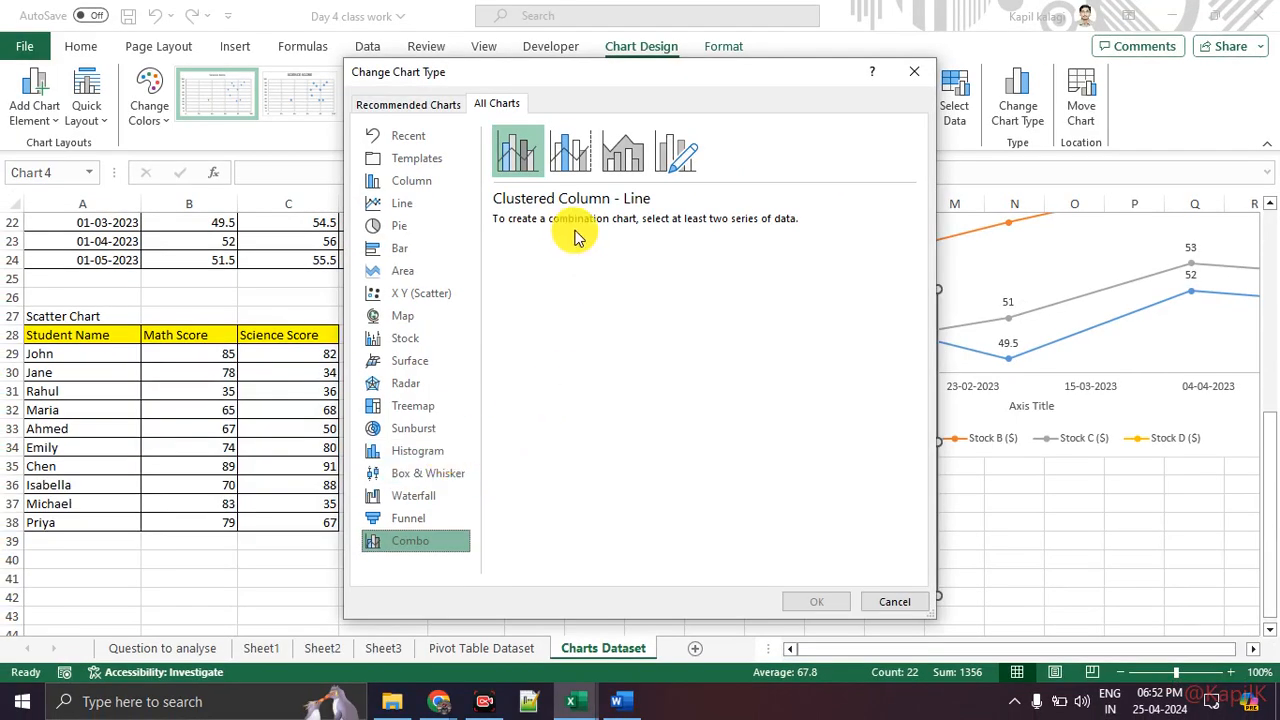
click(914, 71)
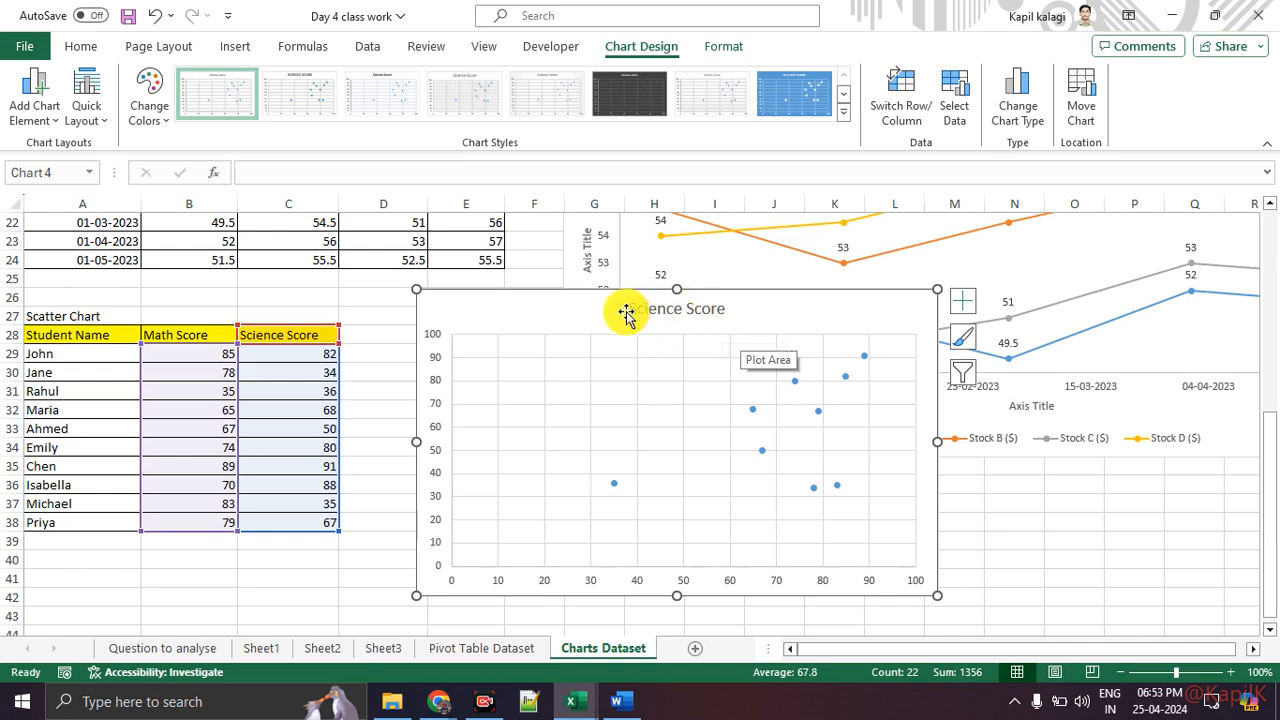
Step: Switch to the Pivot Table Dataset sheet and select a cell inside the data table
click(480, 650)
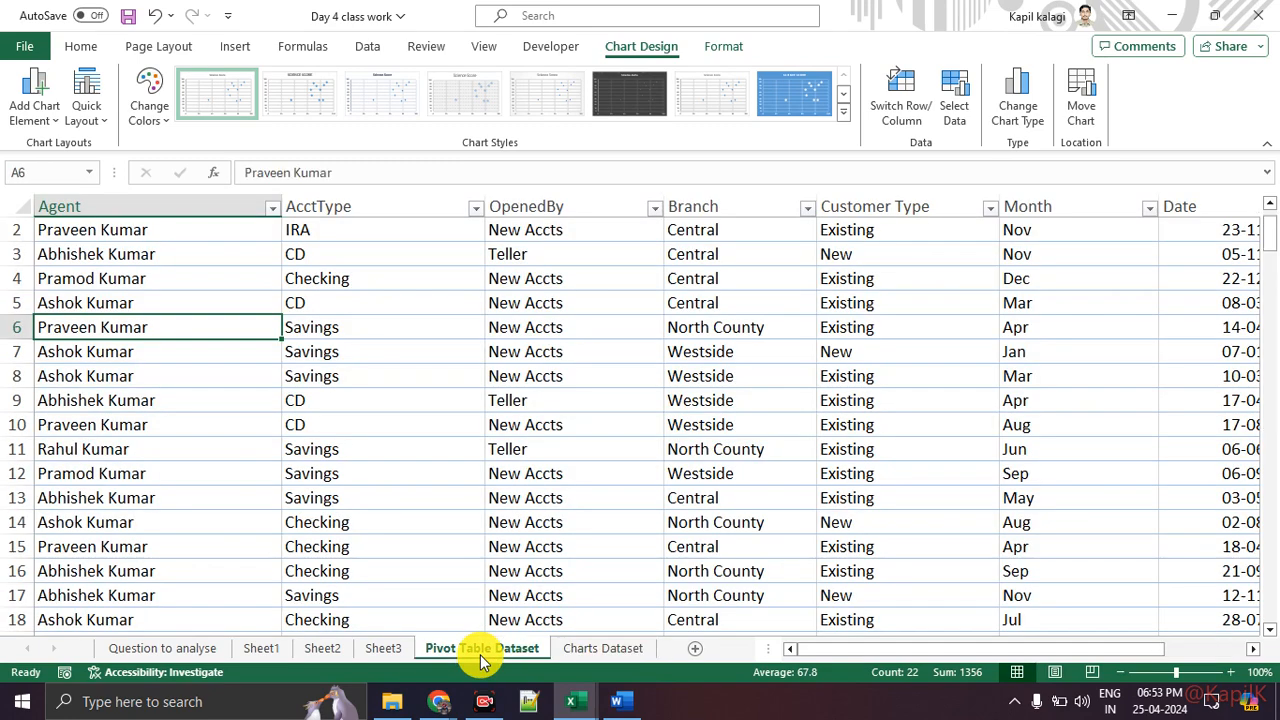
click(381, 352)
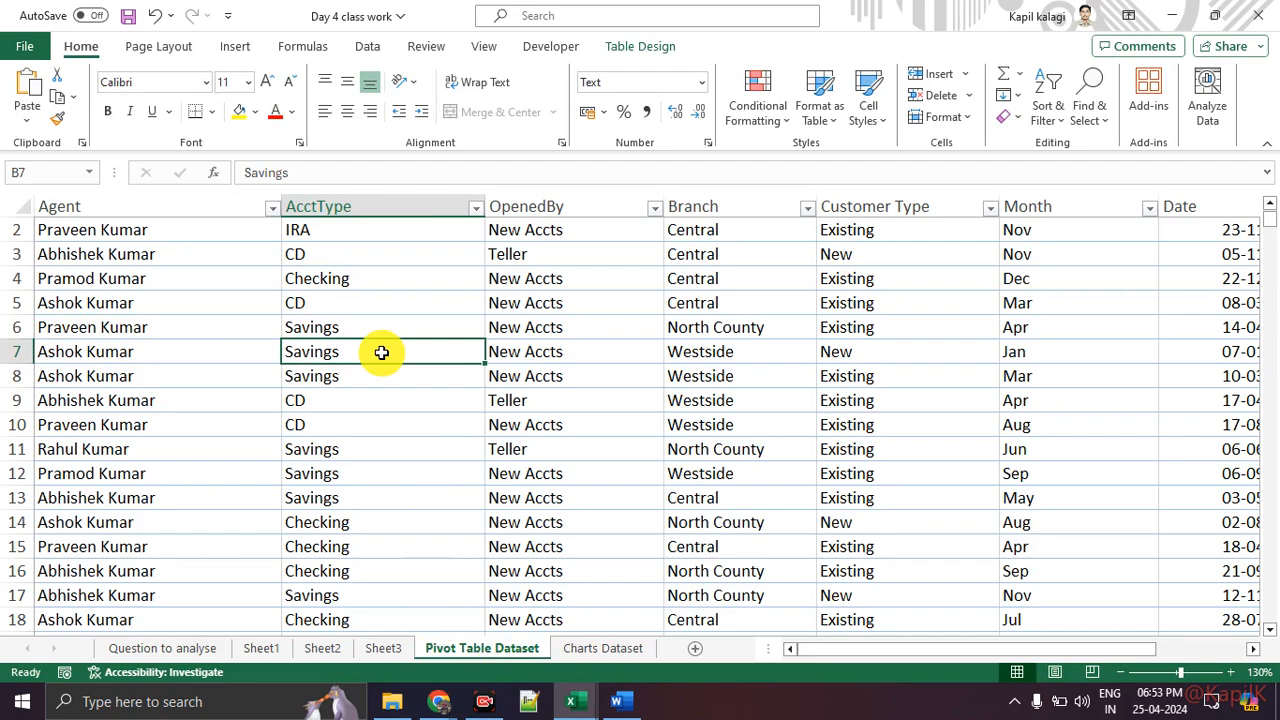
scroll(381, 352, up, 1)
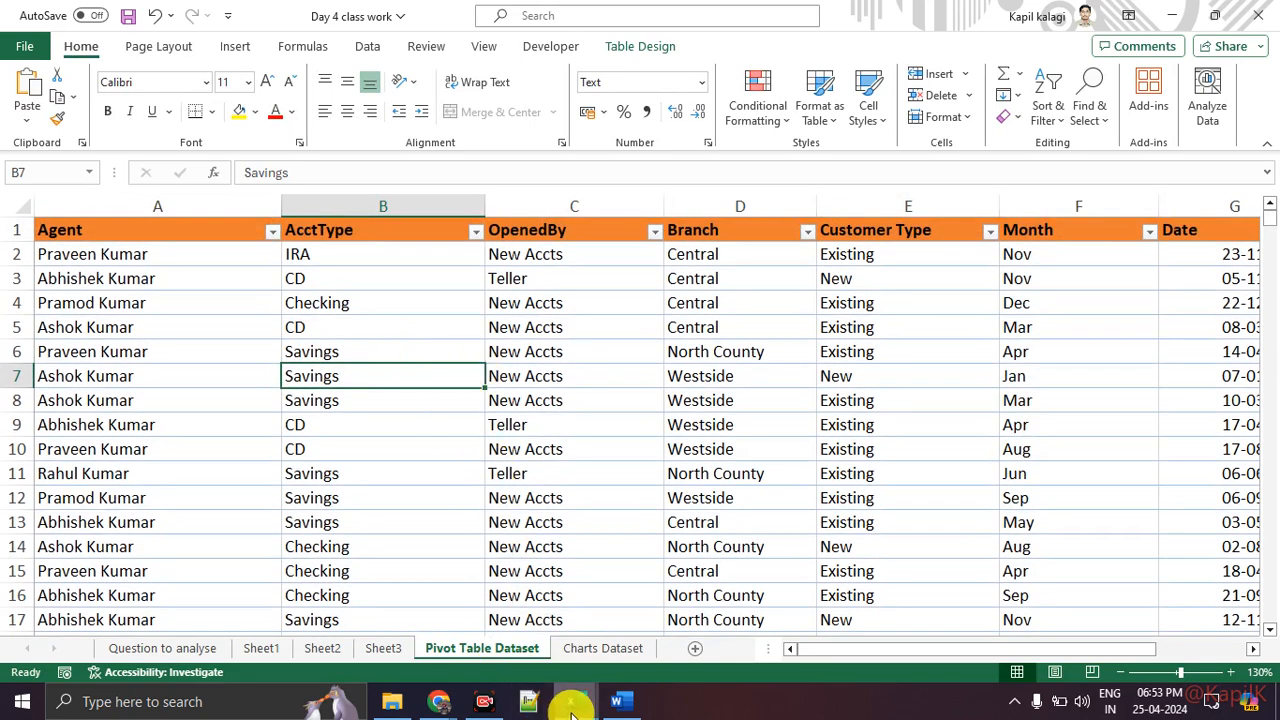
Step: Examine the Pivot Table Dataset sheet in the Day 5 class workbook, then return to the Day 4 workbook
mouse_move(575, 705)
click(680, 628)
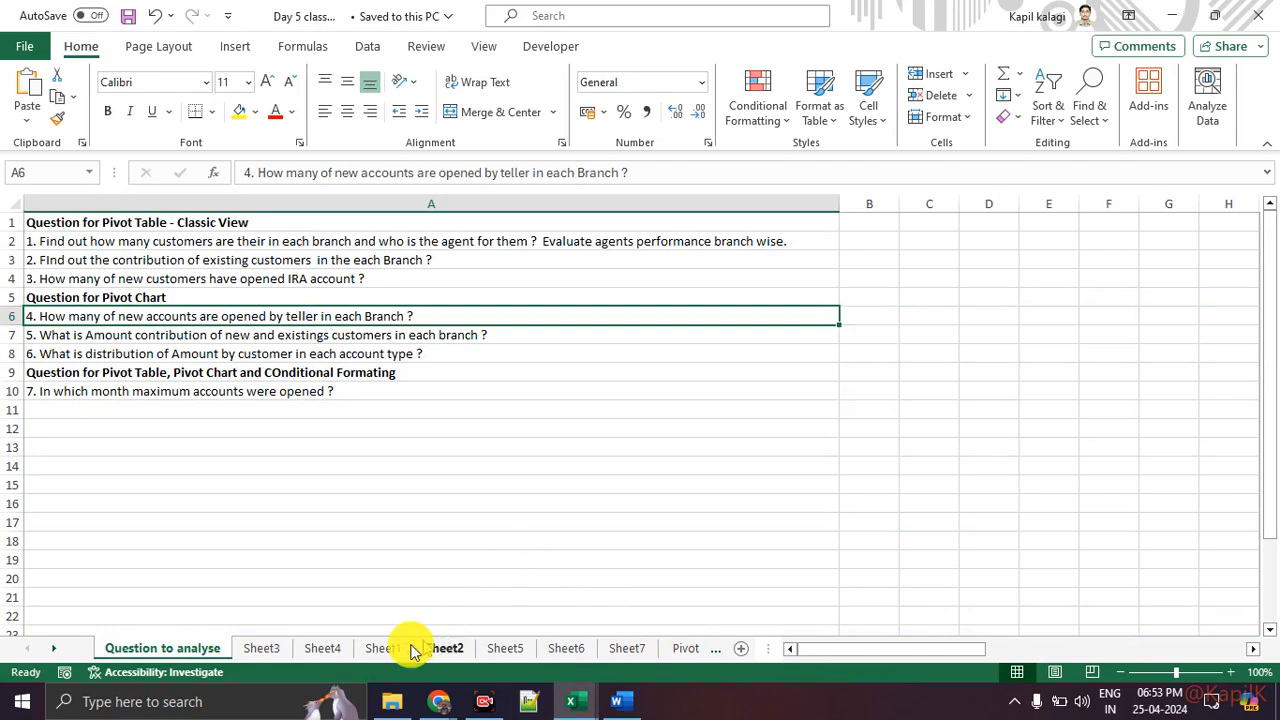
click(686, 648)
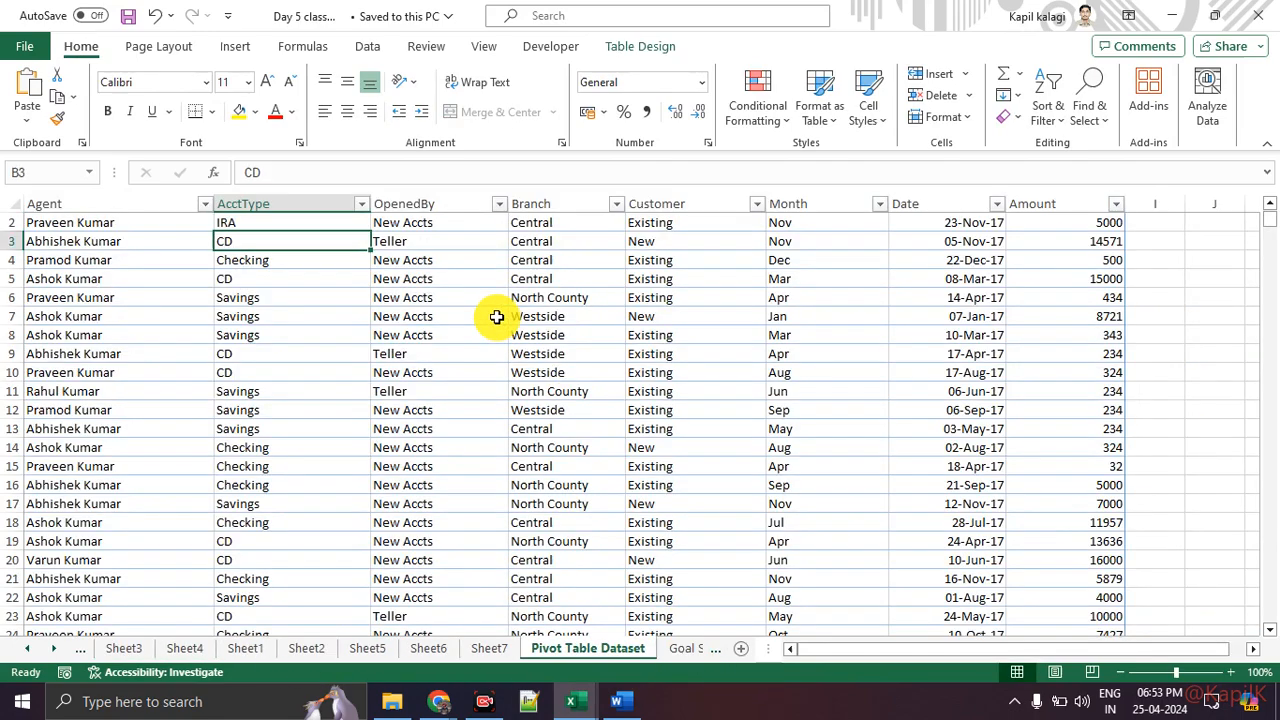
scroll(496, 316, up, 1)
scroll(494, 317, down, 5)
scroll(500, 400, up, 5)
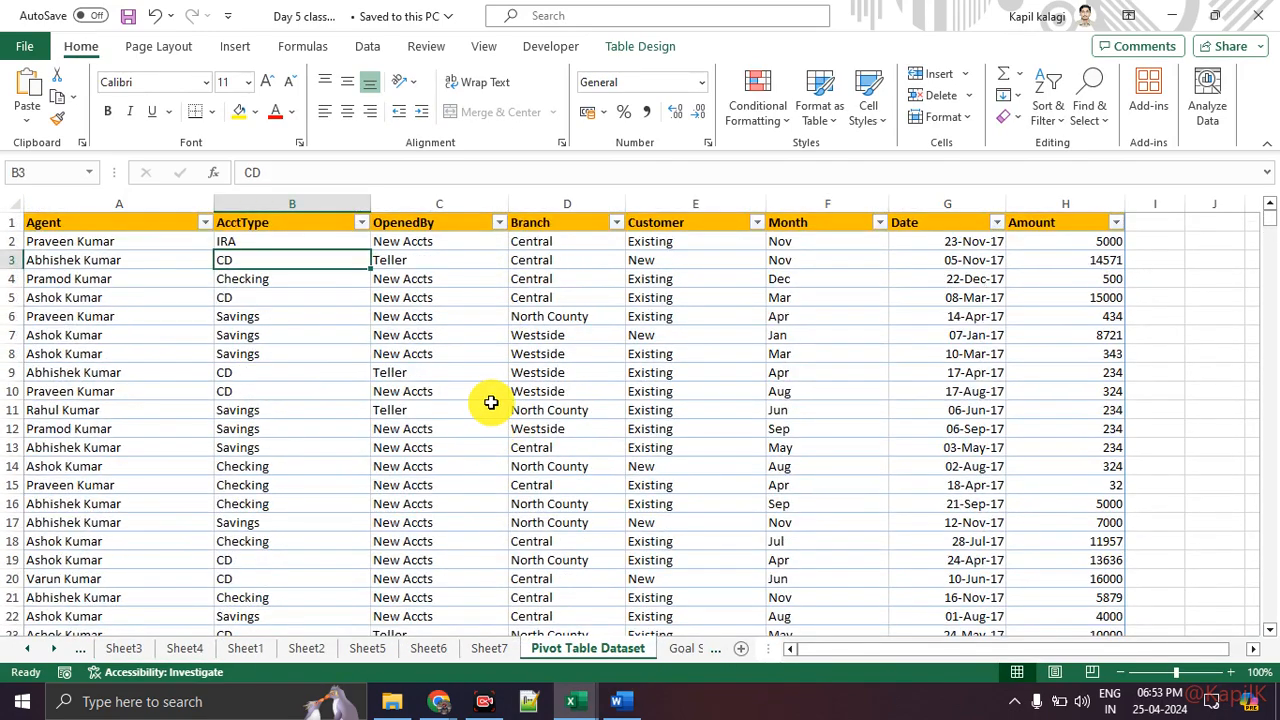
mouse_move(573, 701)
click(486, 623)
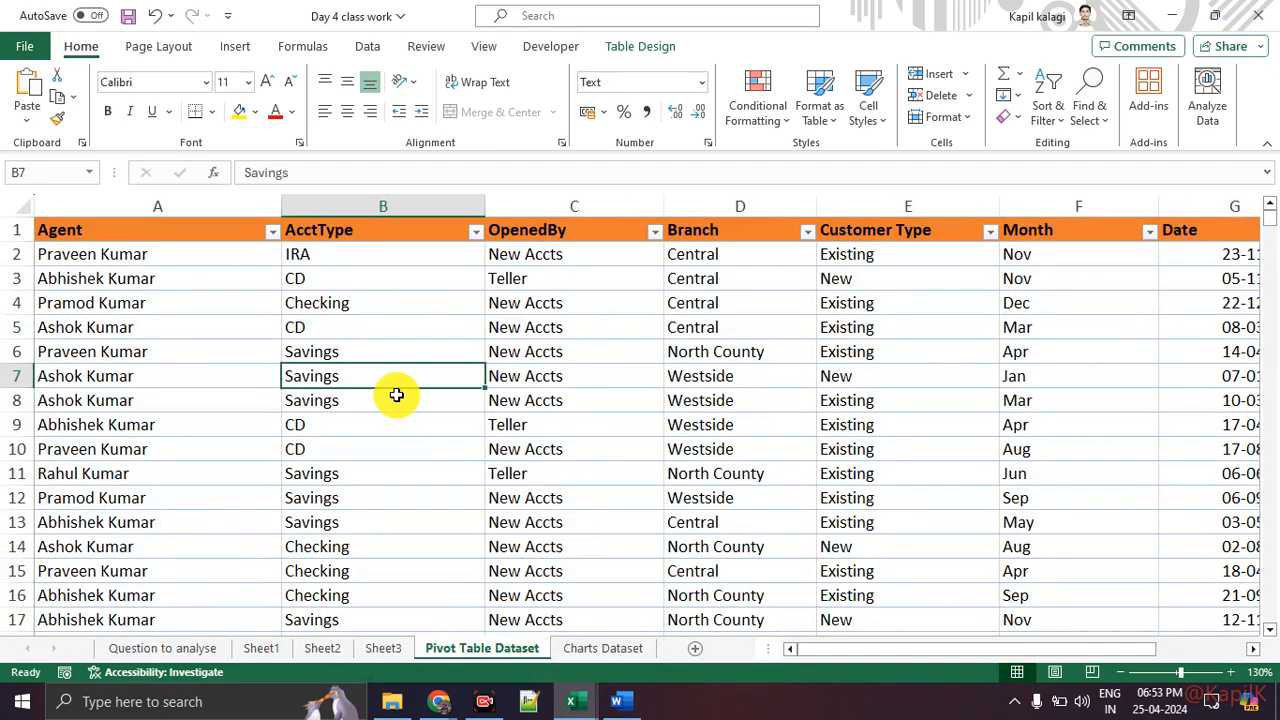
Step: Review the PivotChart insertion options for the dataset, including PivotChart & PivotTable
click(230, 48)
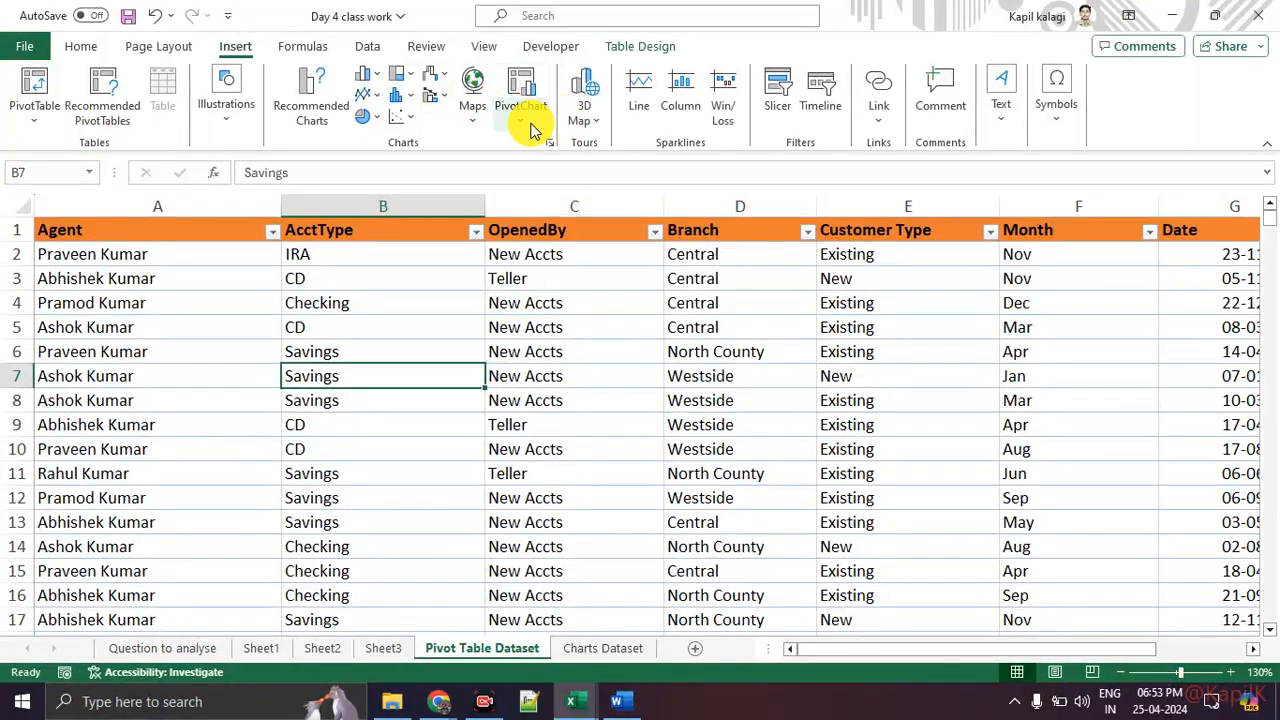
click(521, 118)
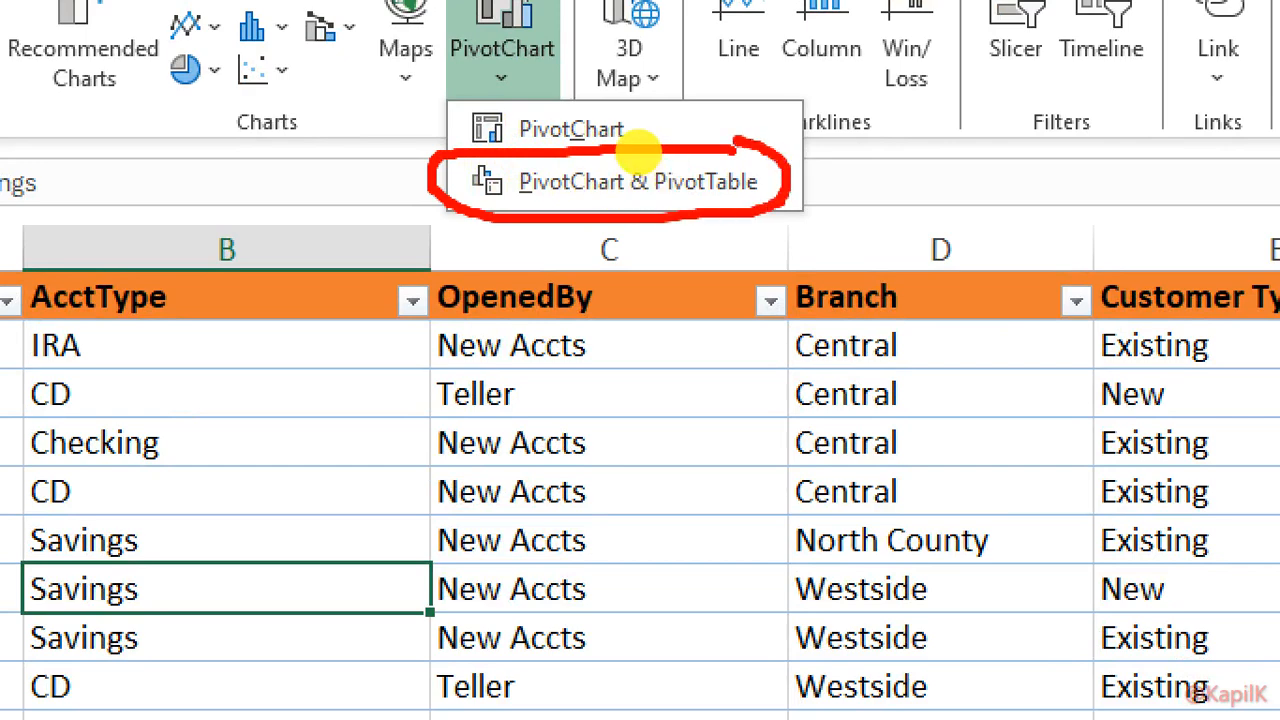
key(Escape)
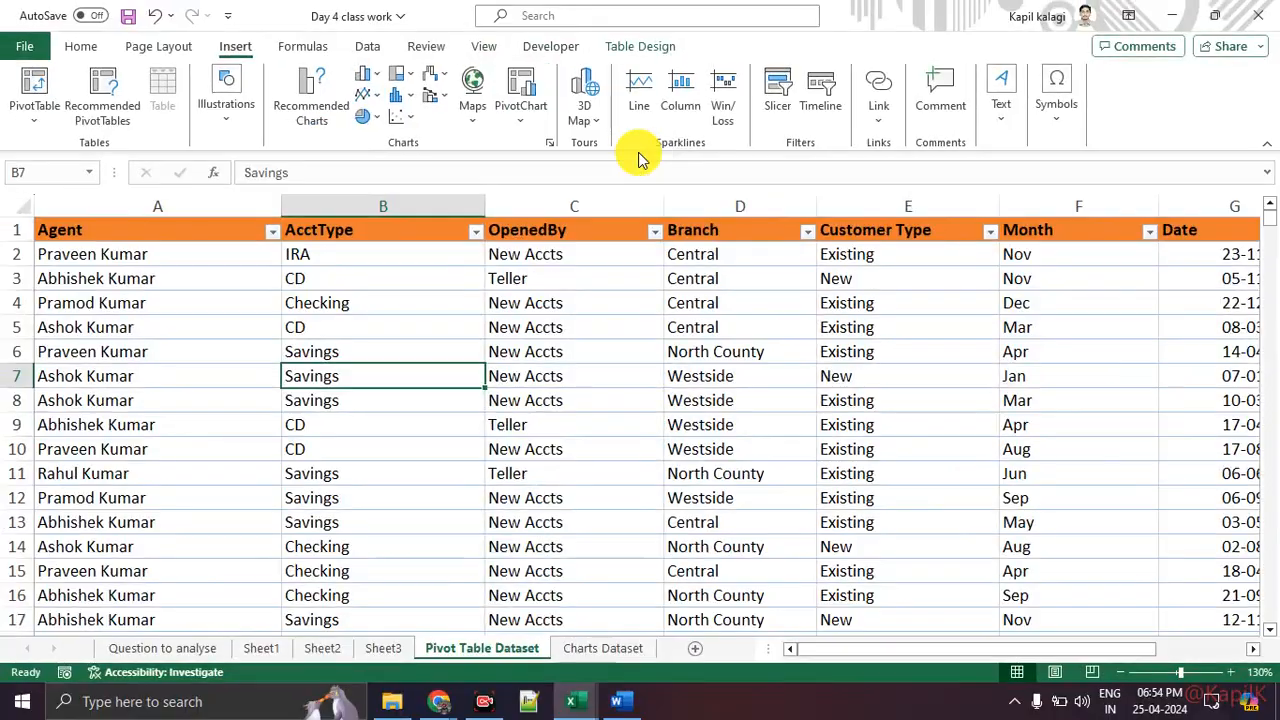
Step: Switch to Sheet1's PivotTable and examine the PivotTable Analyze tools, including PivotChart and Recommended PivotTables
click(261, 648)
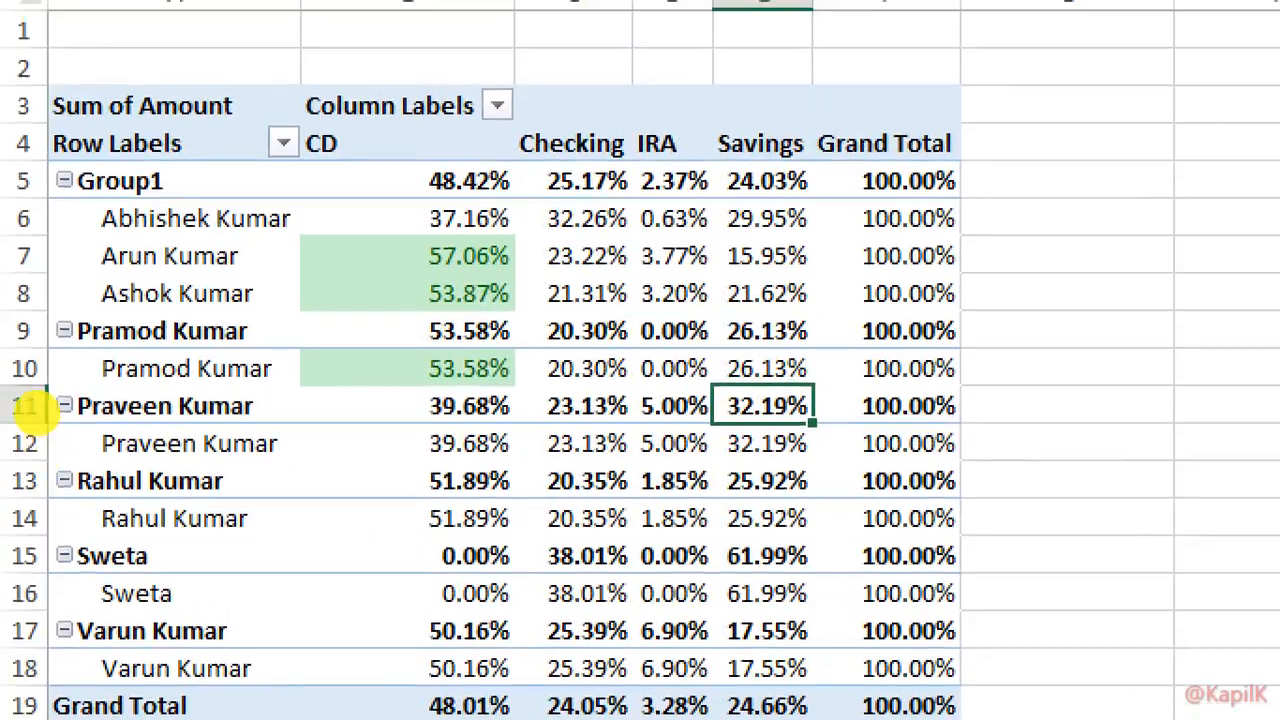
mouse_move(677, 168)
mouse_down()
mouse_move(142, 385)
mouse_move(615, 174)
mouse_up()
key(Escape)
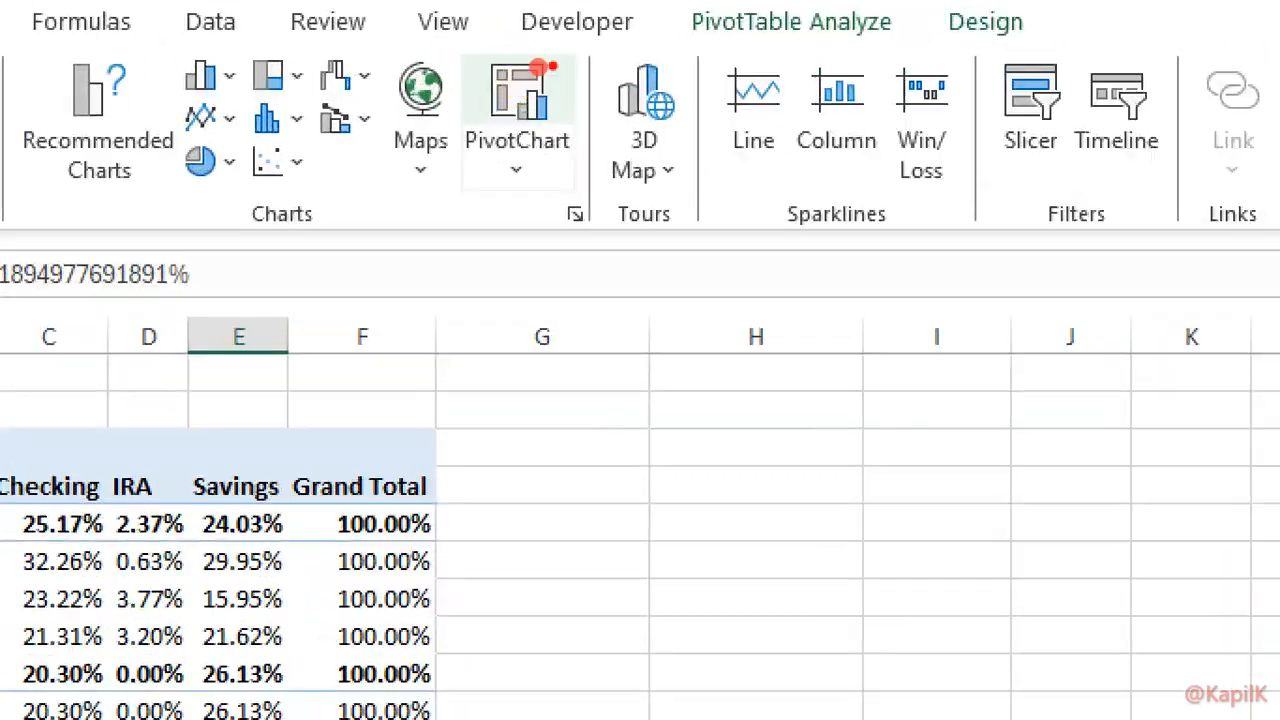
mouse_move(552, 66)
mouse_down()
mouse_move(626, 153)
mouse_move(584, 50)
mouse_up()
key(Escape)
click(719, 50)
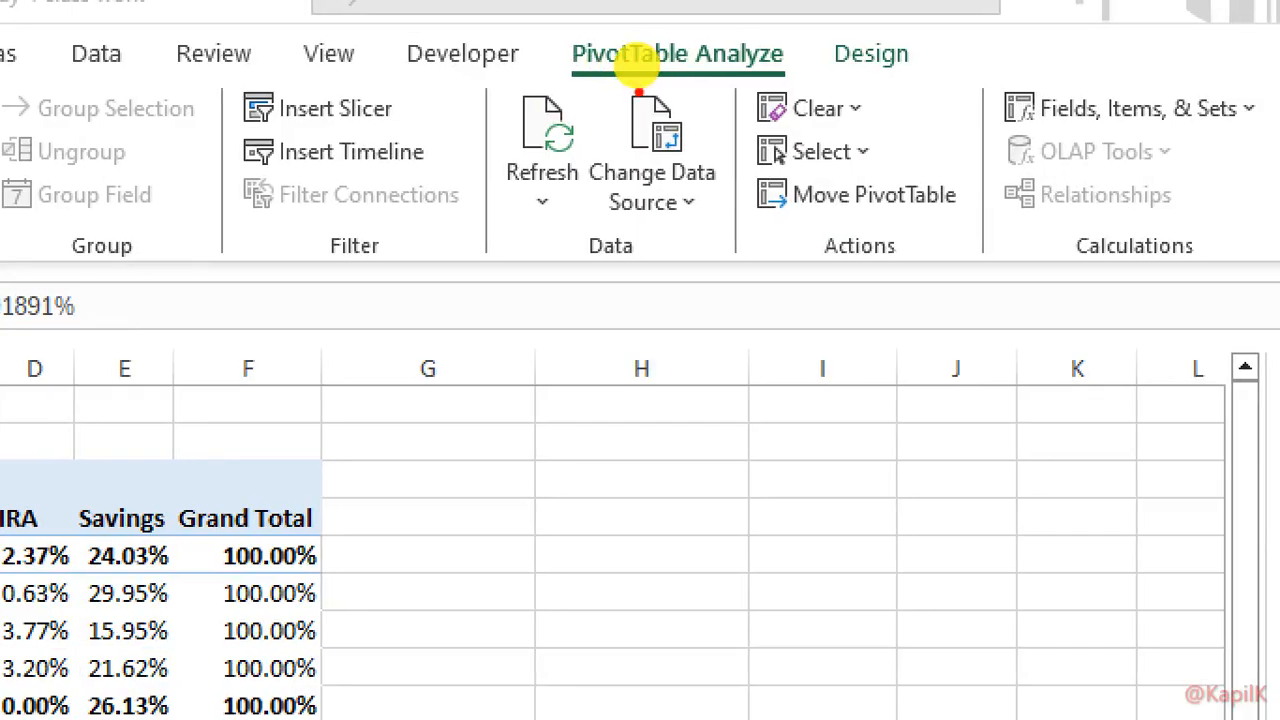
mouse_move(612, 60)
mouse_down()
mouse_move(706, 58)
mouse_move(613, 32)
mouse_up()
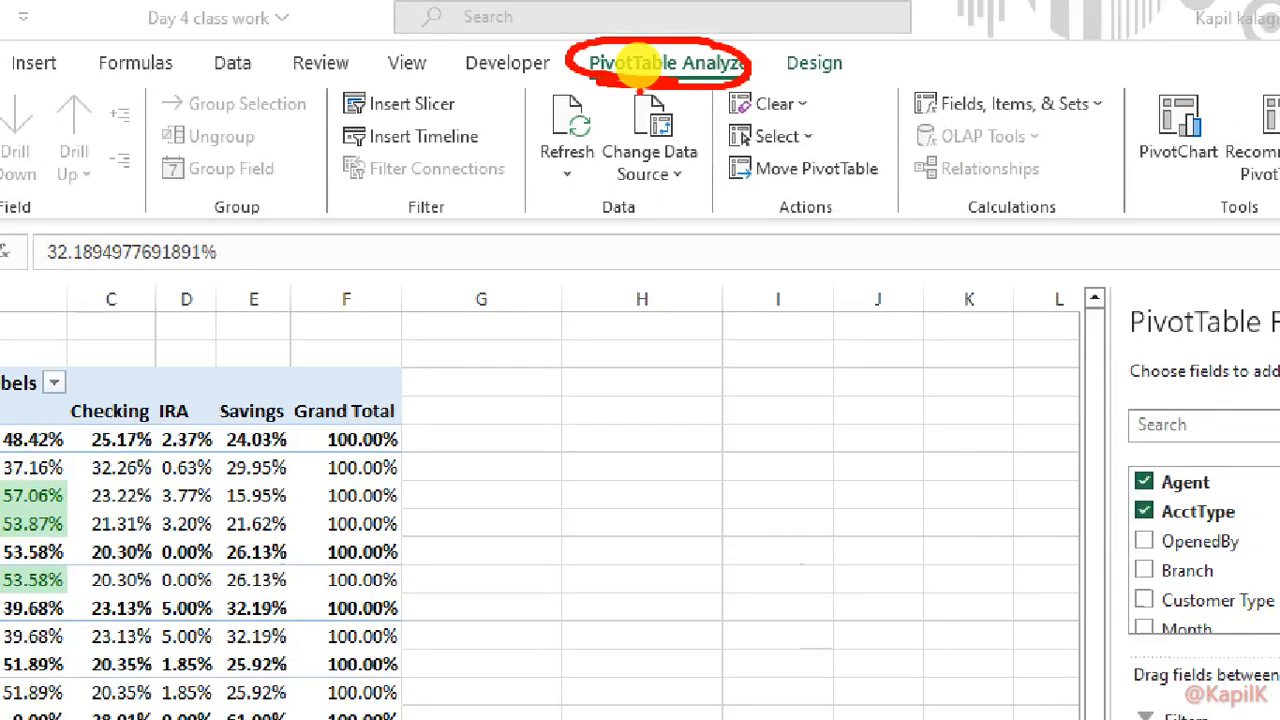
drag(745, 72, 1100, 120)
mouse_move(1182, 78)
mouse_down()
mouse_move(1091, 122)
mouse_move(1236, 128)
mouse_move(1184, 84)
mouse_up()
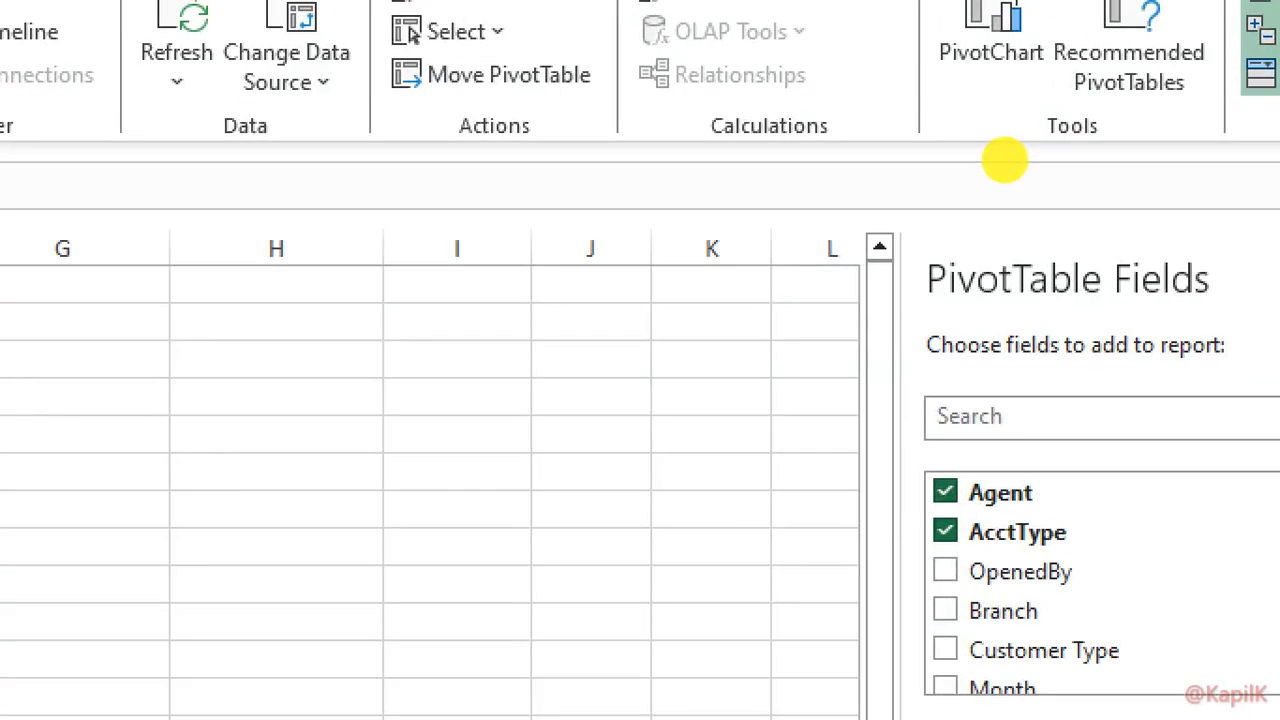
mouse_move(346, 75)
mouse_down()
mouse_move(350, 128)
mouse_move(457, 122)
mouse_move(943, 214)
mouse_move(975, 178)
mouse_up()
mouse_move(1000, 118)
mouse_down()
mouse_move(1060, 125)
mouse_move(1000, 140)
mouse_up()
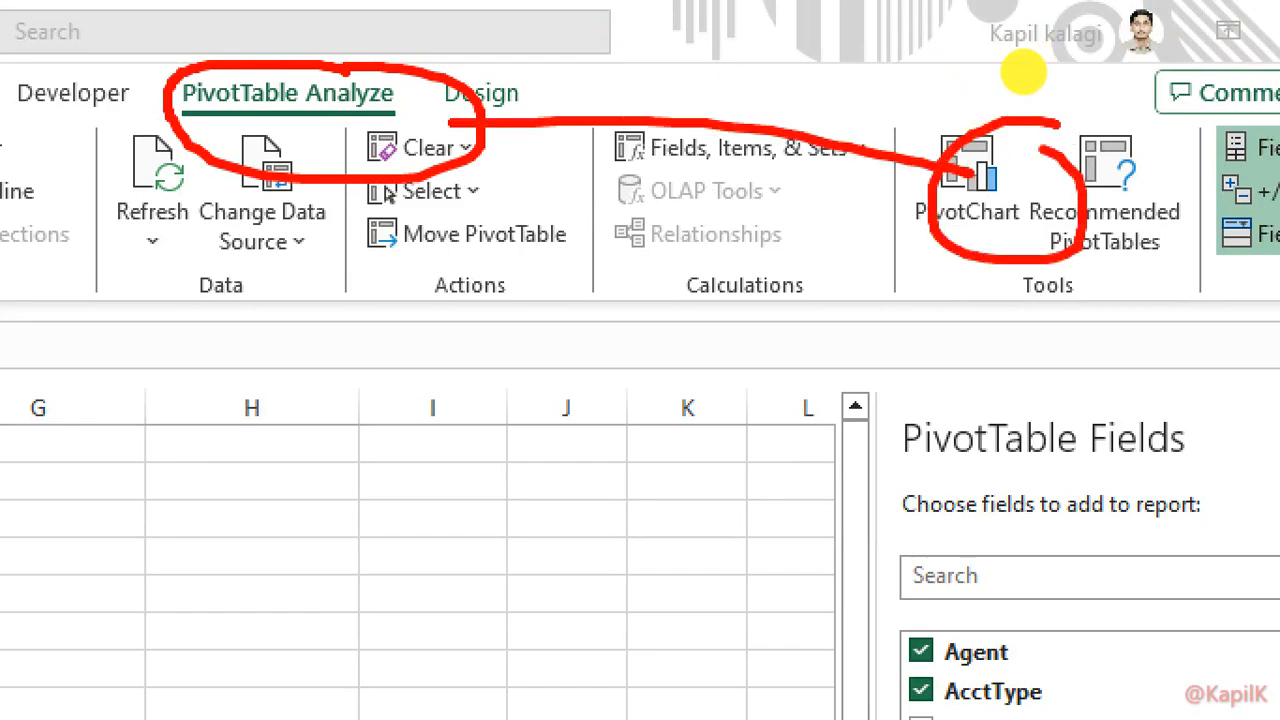
drag(1226, 121, 1135, 133)
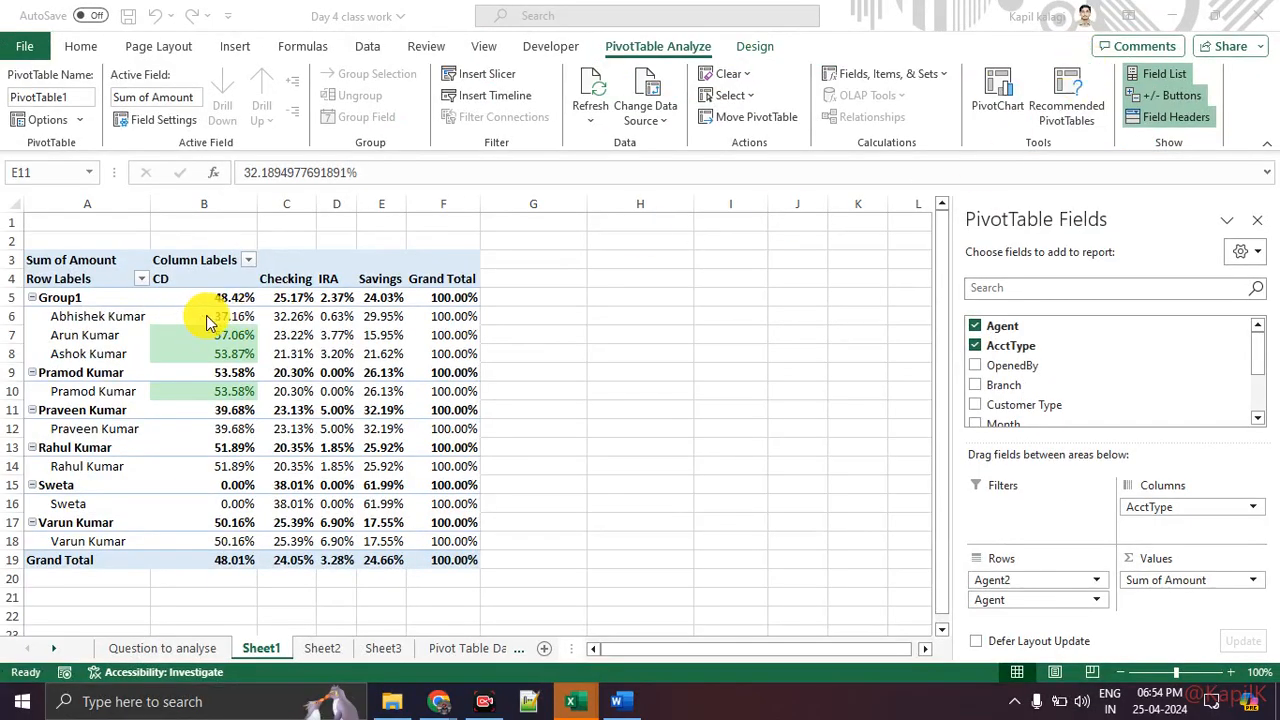
Step: Open Recommended PivotTables and browse the suggested layouts by Agent, AcctType, Branch and others, then close without inserting
click(1068, 119)
click(1069, 119)
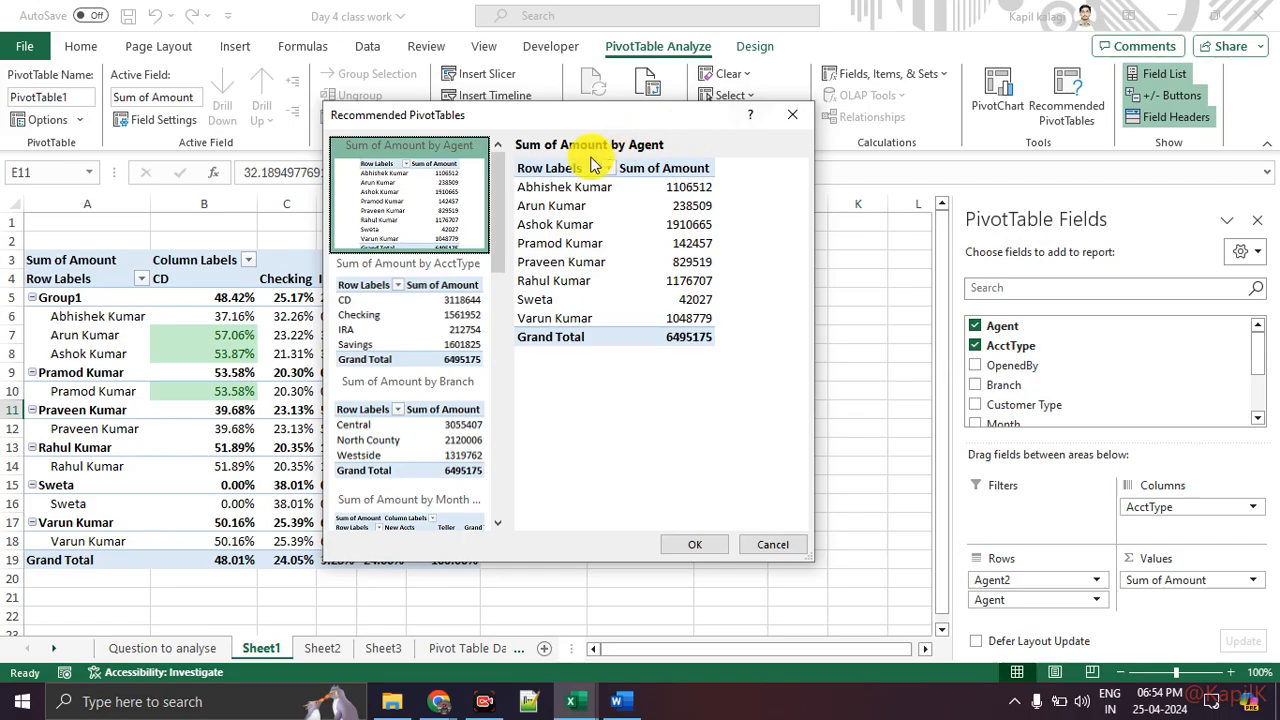
key(ctrl+1)
click(584, 158)
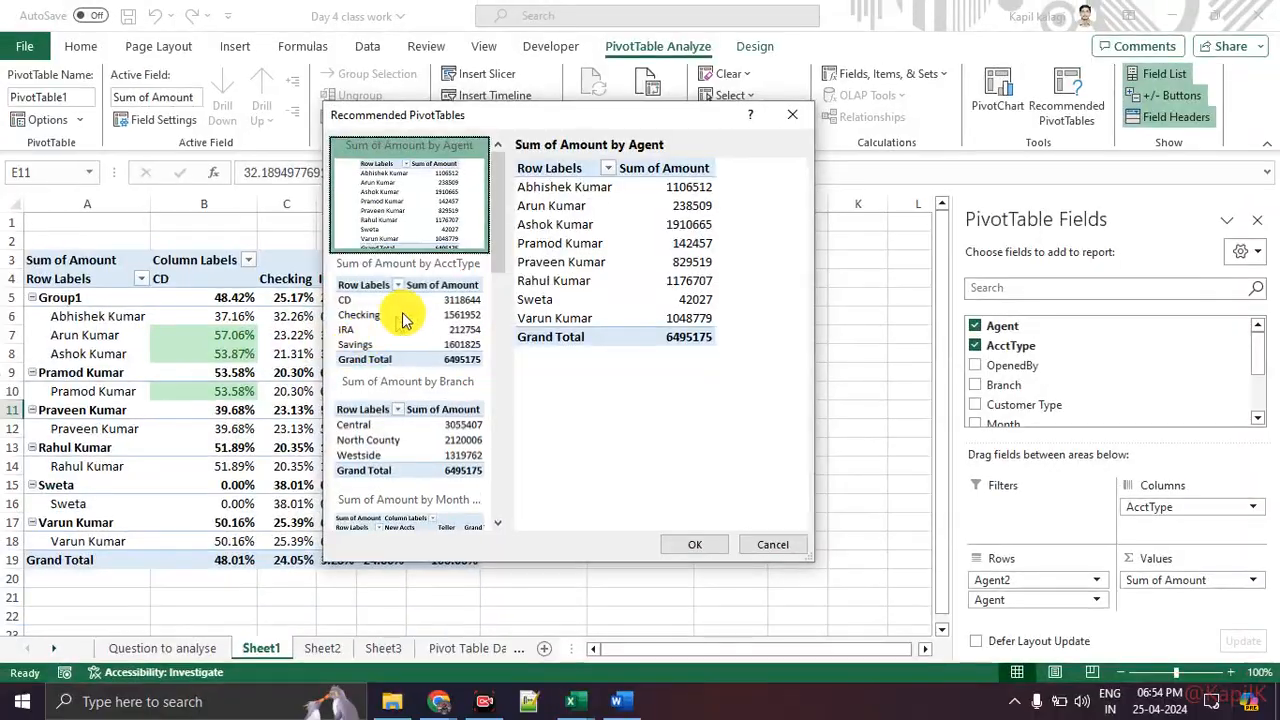
click(300, 478)
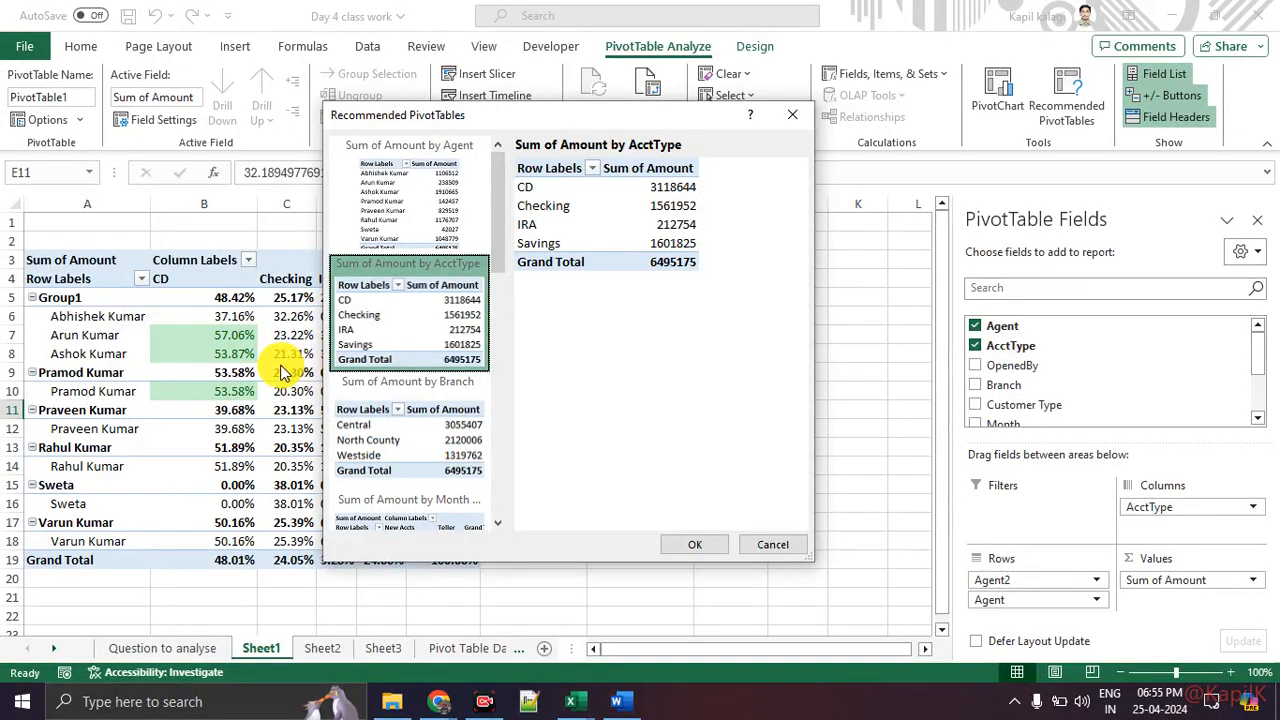
click(460, 440)
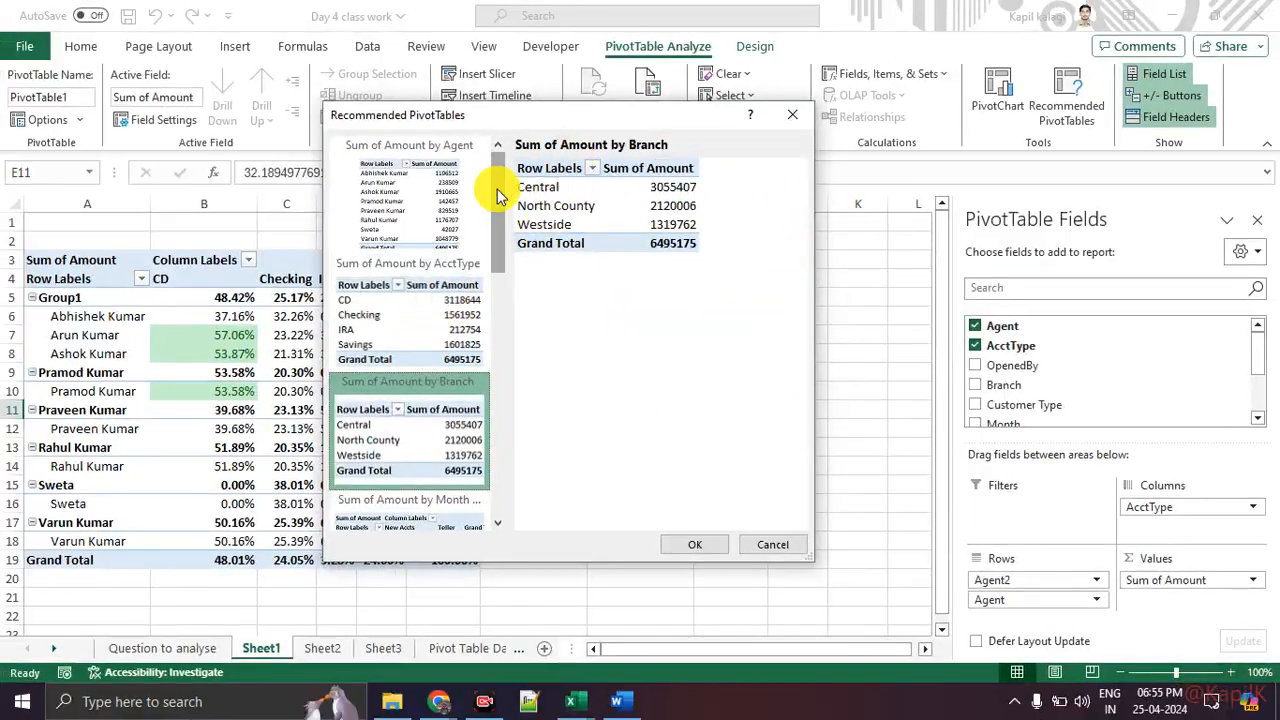
scroll(503, 284, down, 3)
scroll(503, 284, down, 5)
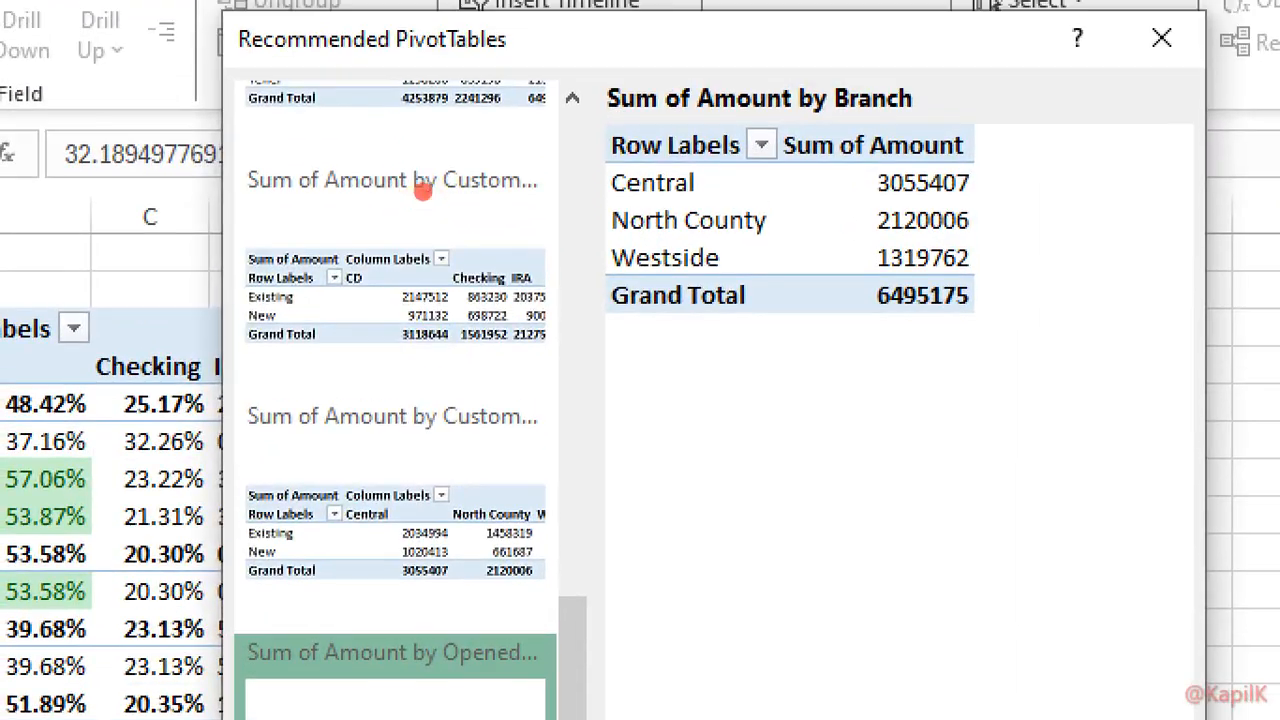
mouse_move(480, 155)
mouse_down()
mouse_move(388, 446)
mouse_move(436, 162)
mouse_up()
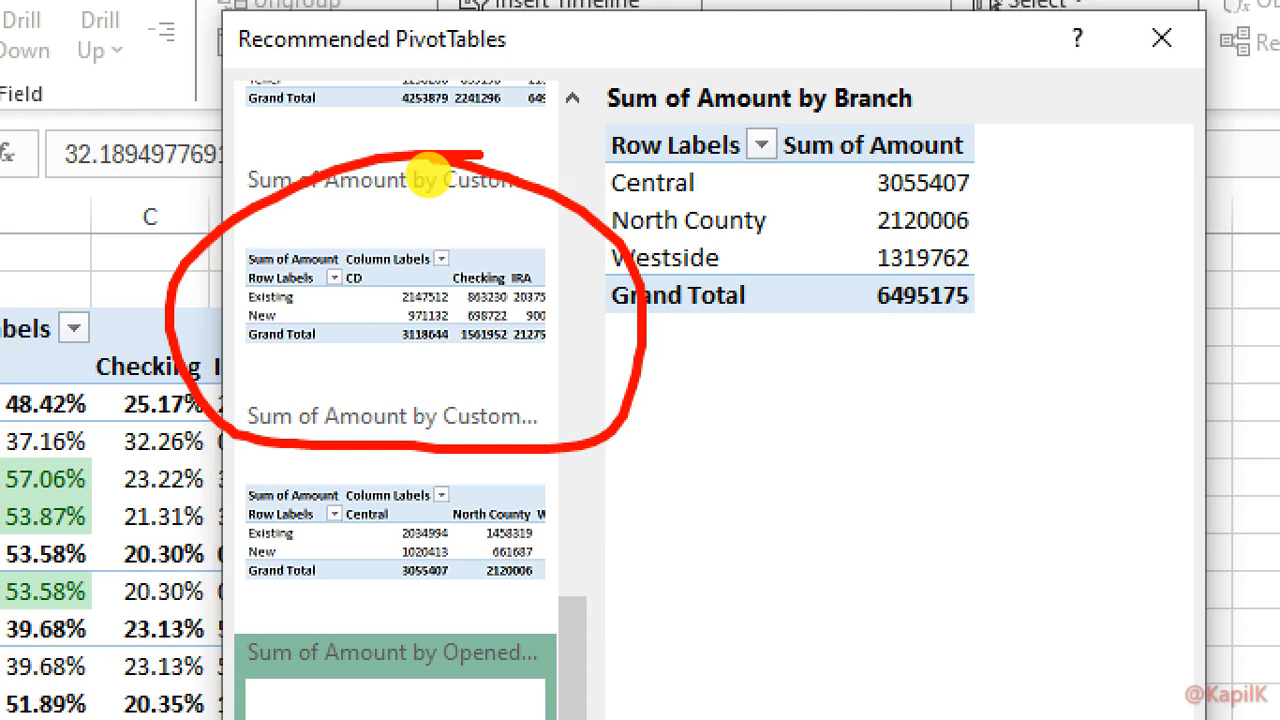
key(Escape)
scroll(430, 180, up, 5)
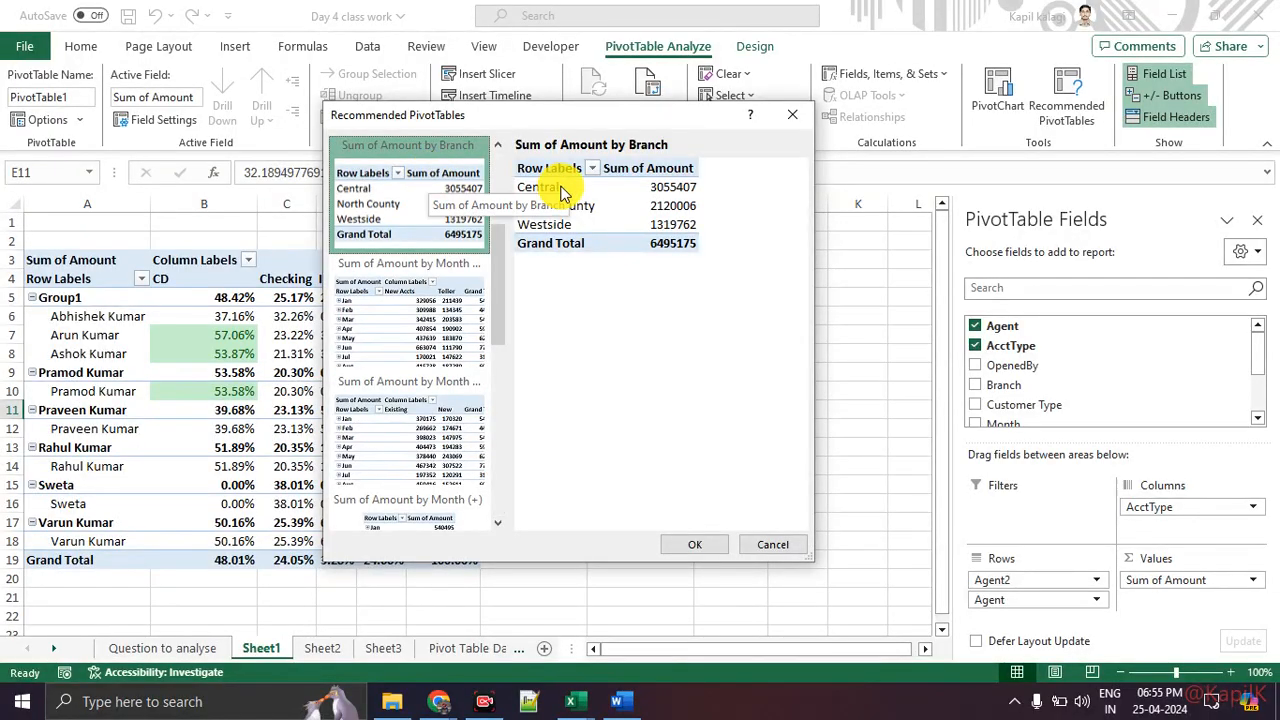
click(796, 116)
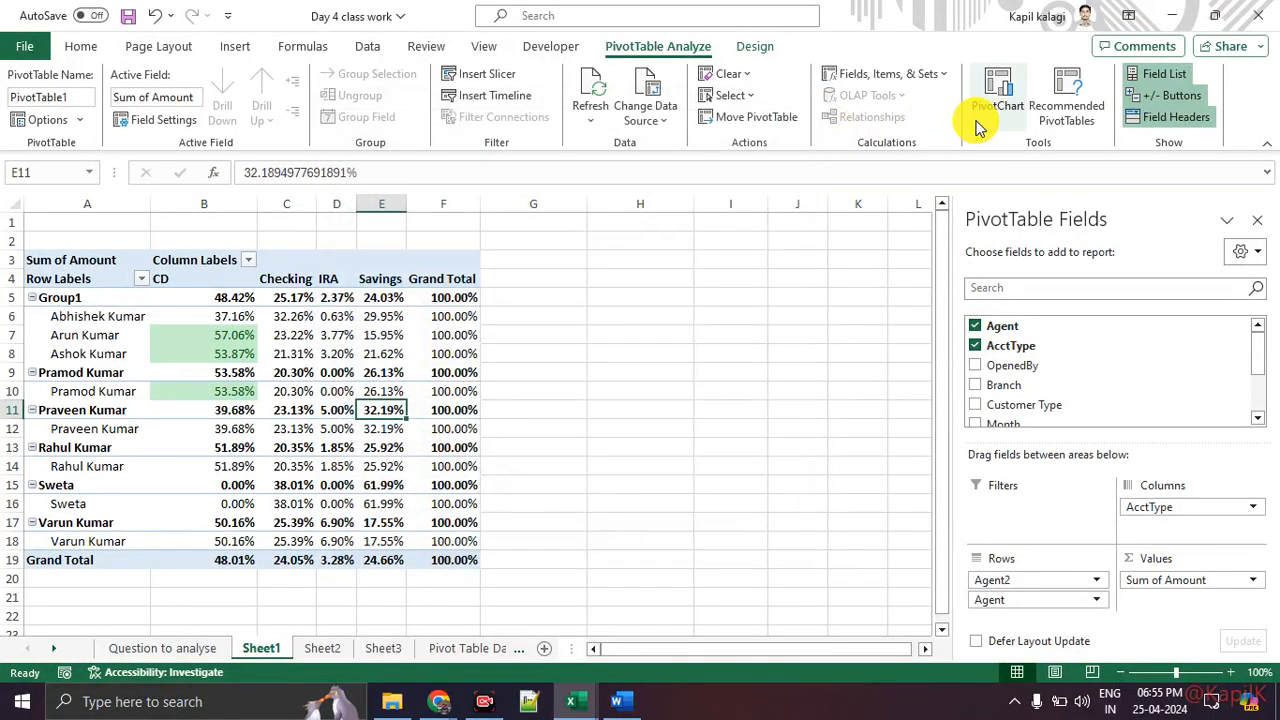
Step: Insert a Clustered Column PivotChart from the PivotTable
key(ctrl+1)
mouse_move(1071, 48)
mouse_down()
mouse_move(1021, 72)
mouse_move(1038, 50)
mouse_up()
key(Escape)
click(1000, 92)
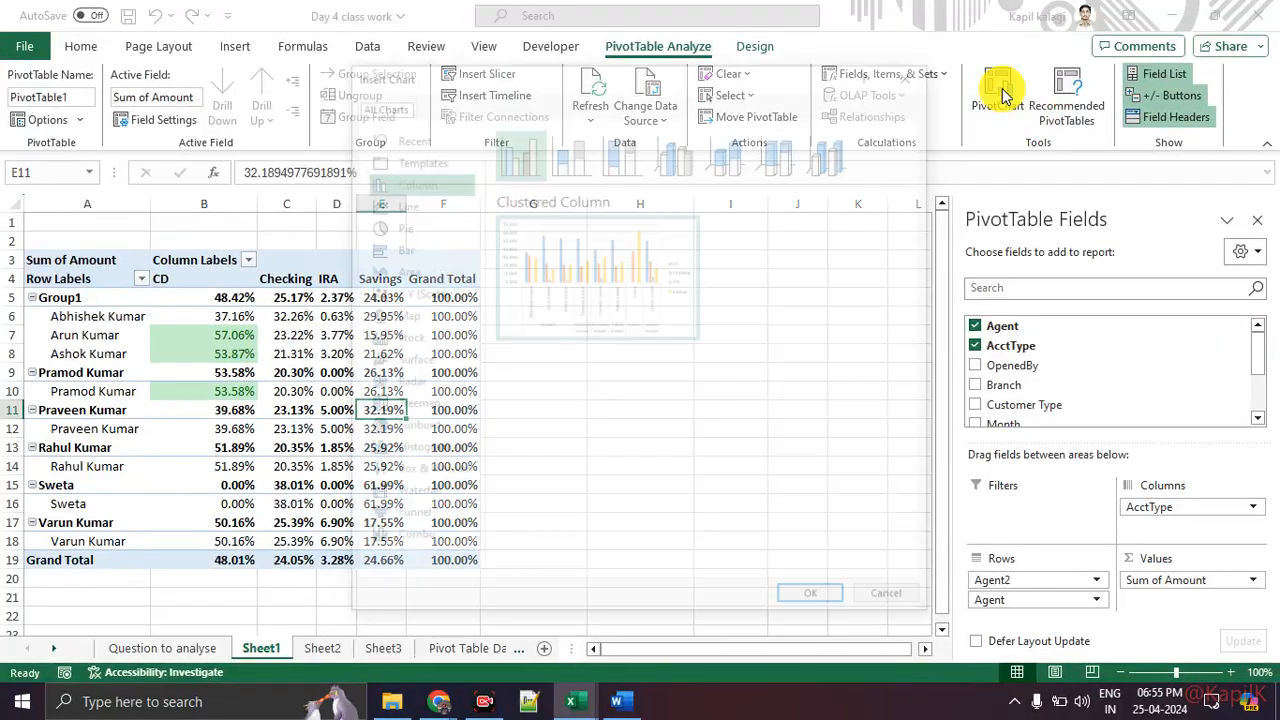
key(ctrl+1)
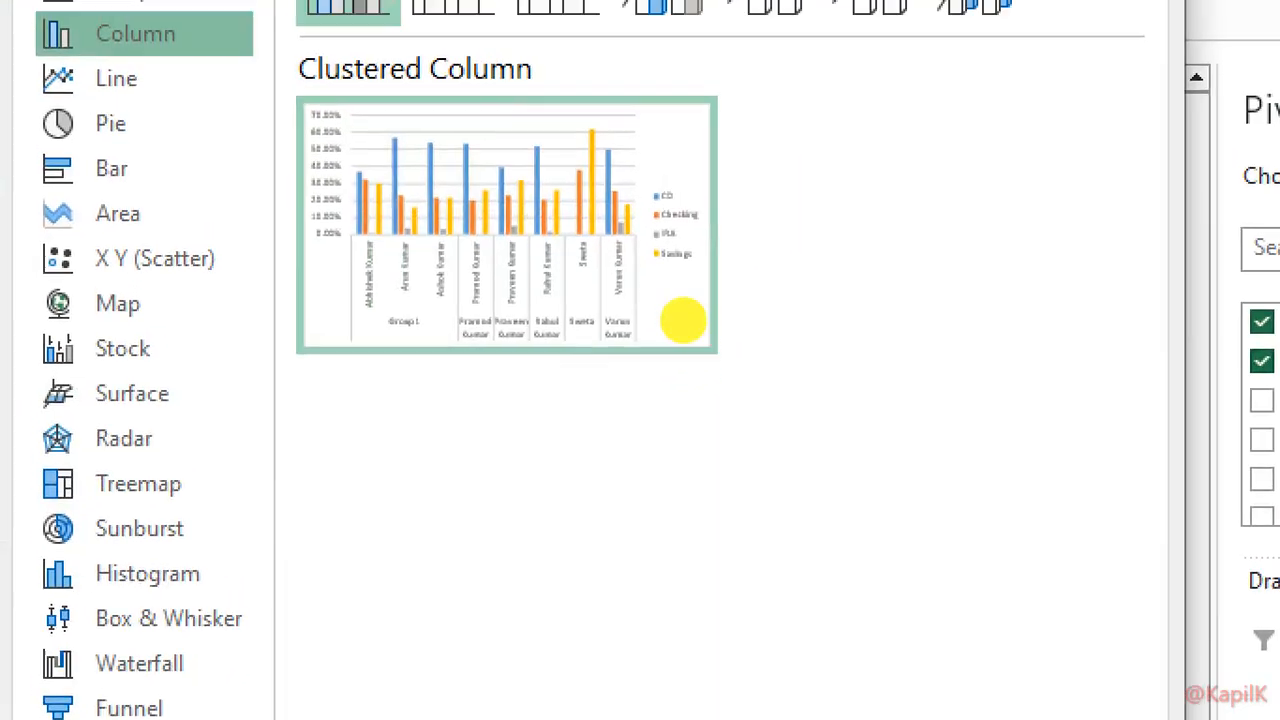
key(Escape)
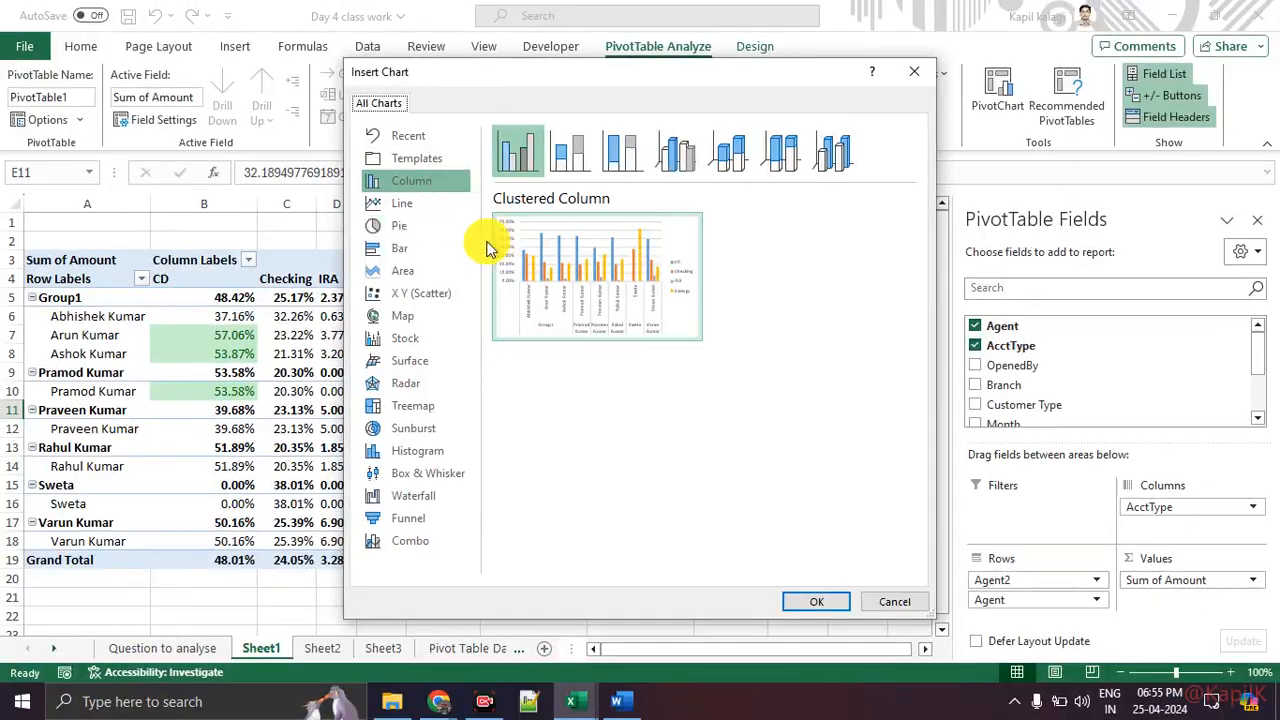
click(812, 601)
drag(543, 306, 800, 254)
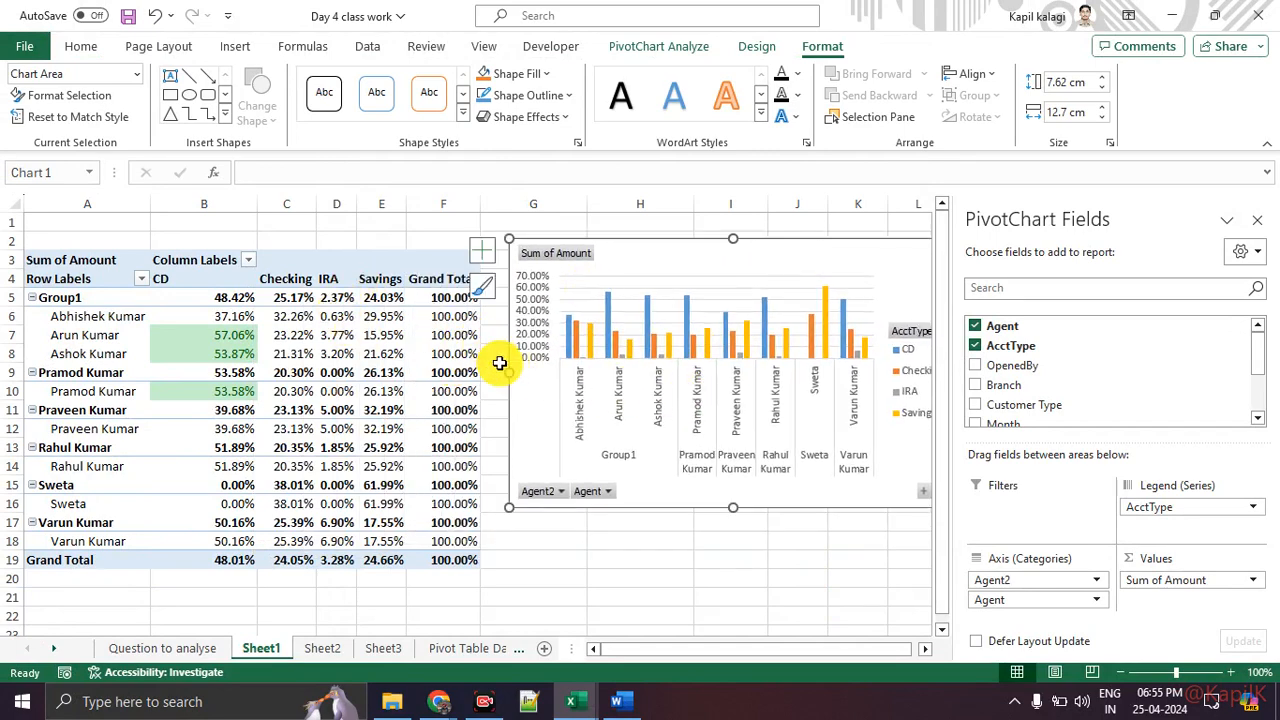
Step: Close the field list, resize the PivotChart to about 9.09 cm by 23.71 cm and move it over the PivotTable
drag(508, 374, 281, 372)
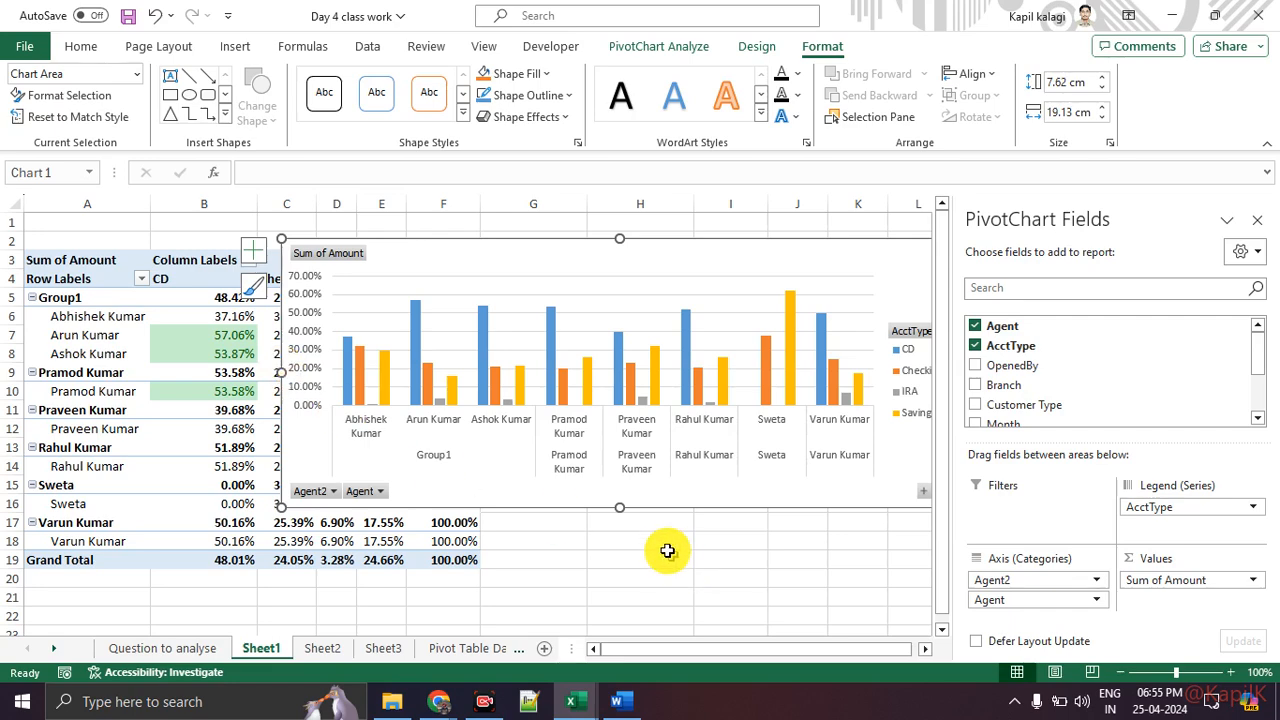
drag(618, 510, 619, 560)
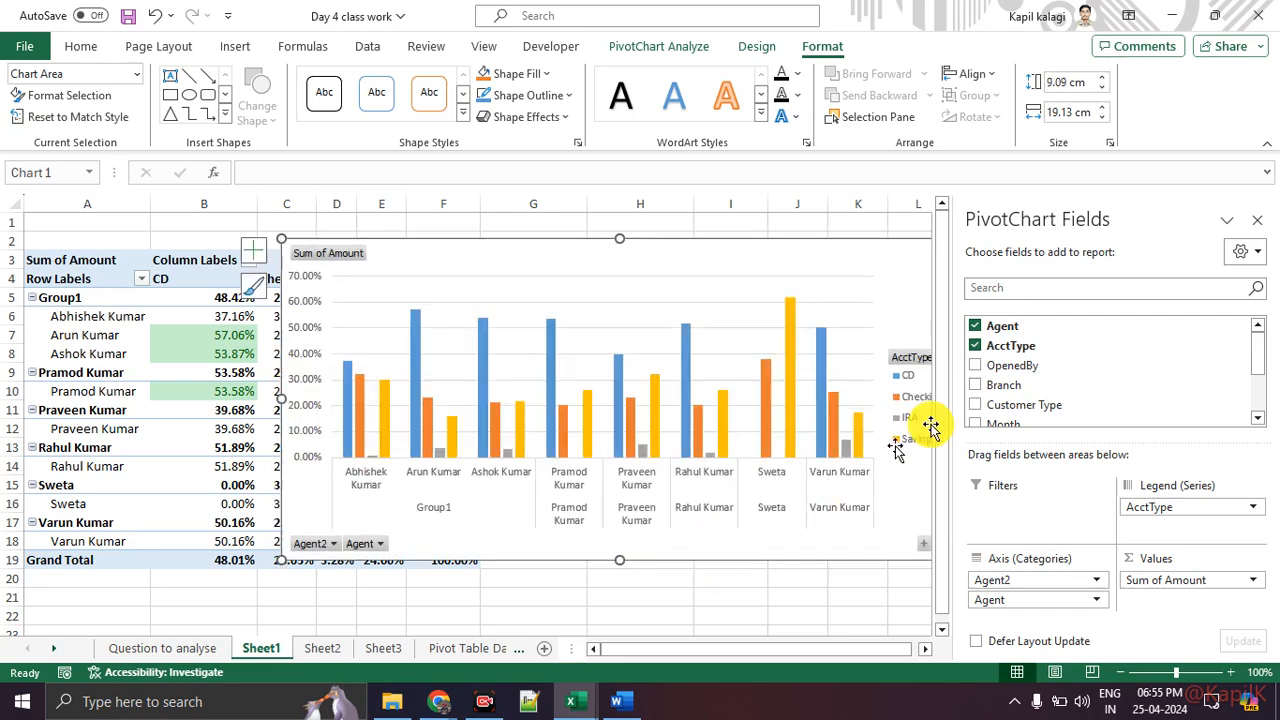
click(1257, 221)
drag(933, 398, 1121, 399)
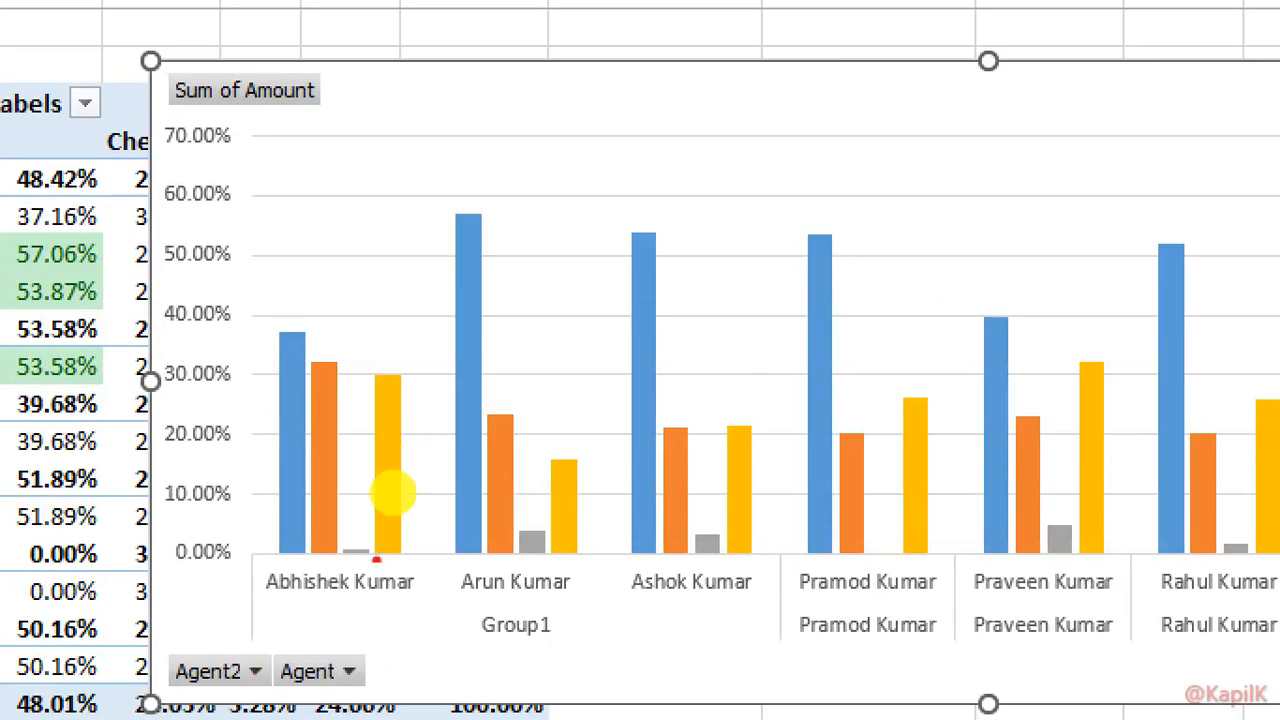
drag(270, 608, 416, 612)
drag(286, 308, 316, 285)
mouse_move(314, 338)
mouse_down()
mouse_move(360, 297)
mouse_move(409, 322)
mouse_up()
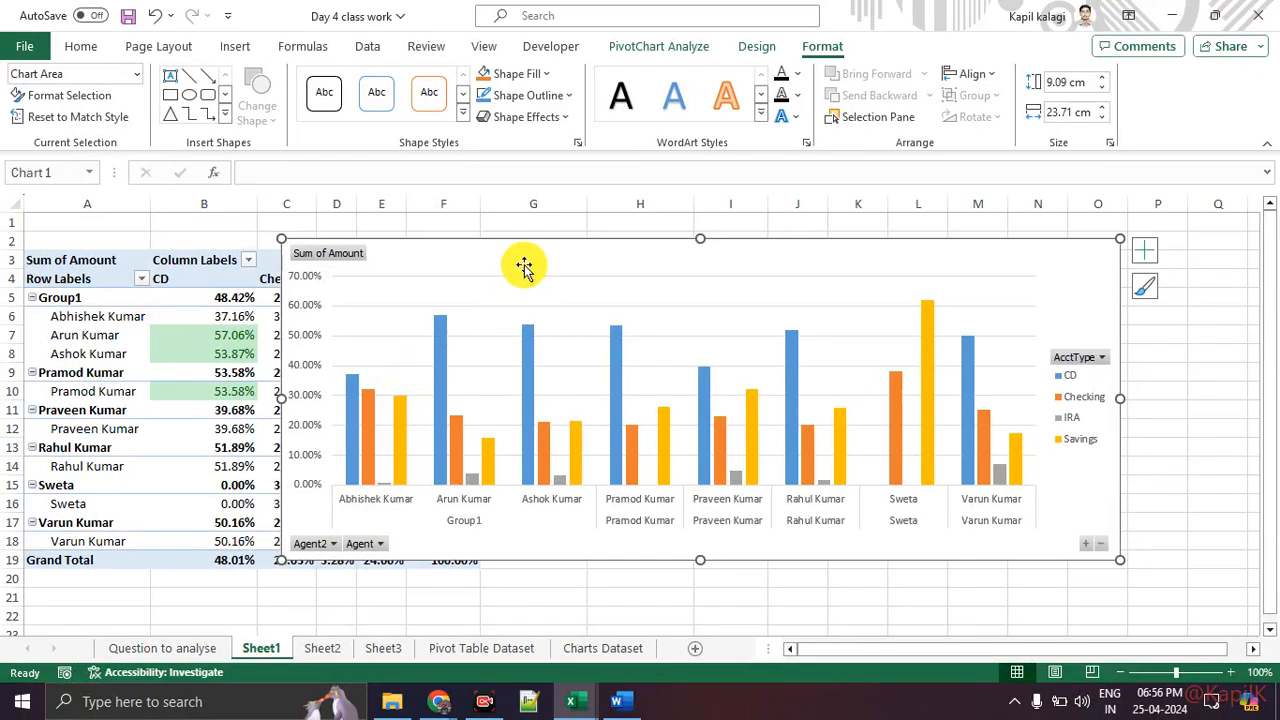
drag(523, 265, 539, 361)
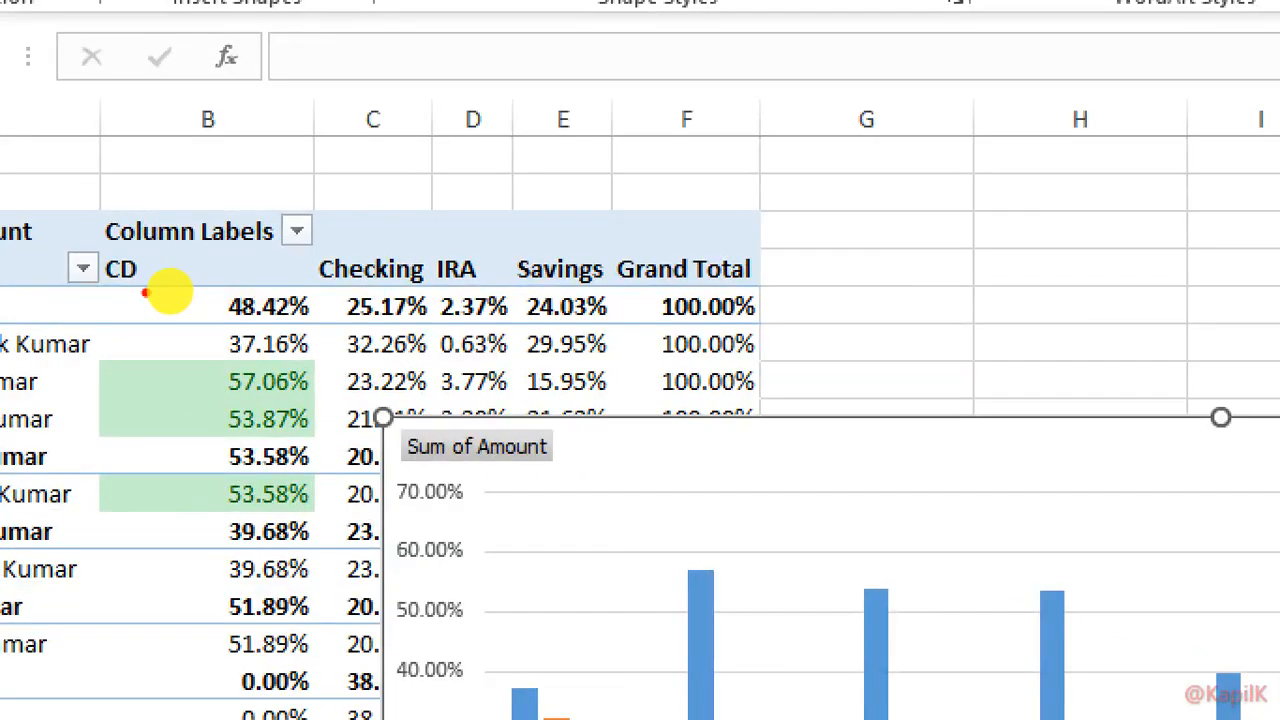
drag(159, 291, 199, 287)
drag(312, 288, 402, 292)
drag(493, 291, 545, 288)
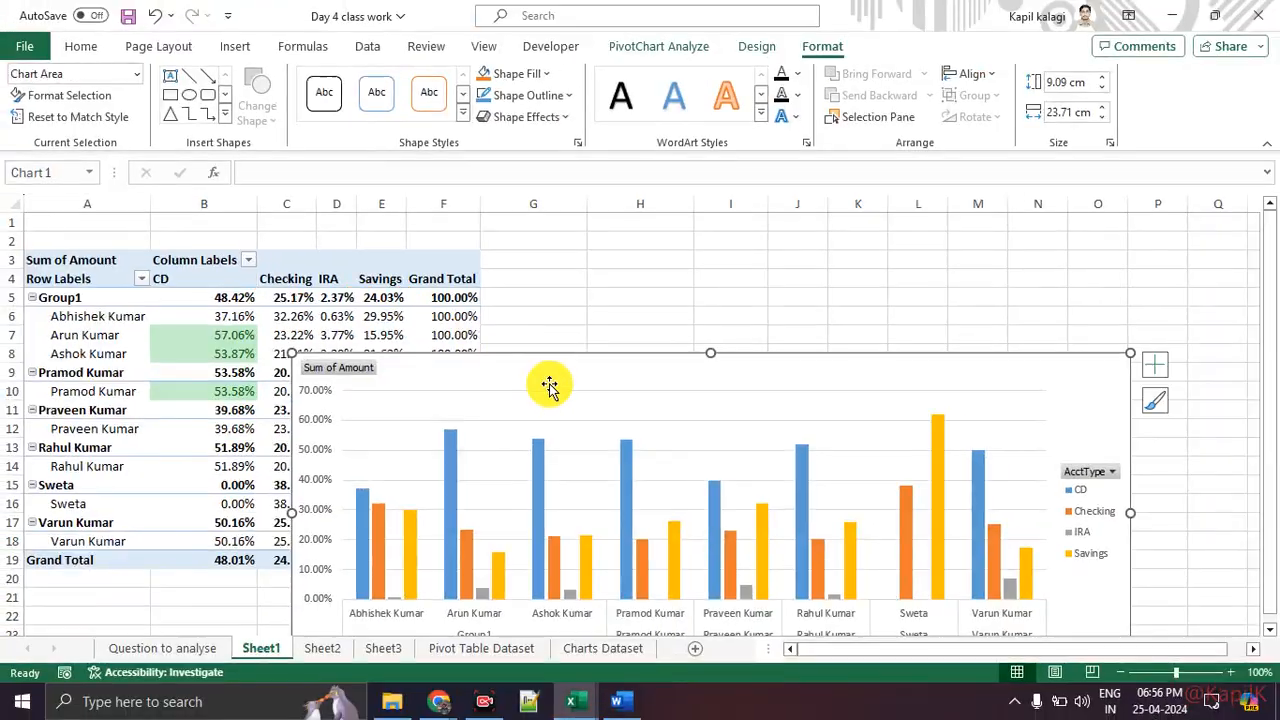
drag(899, 479, 743, 227)
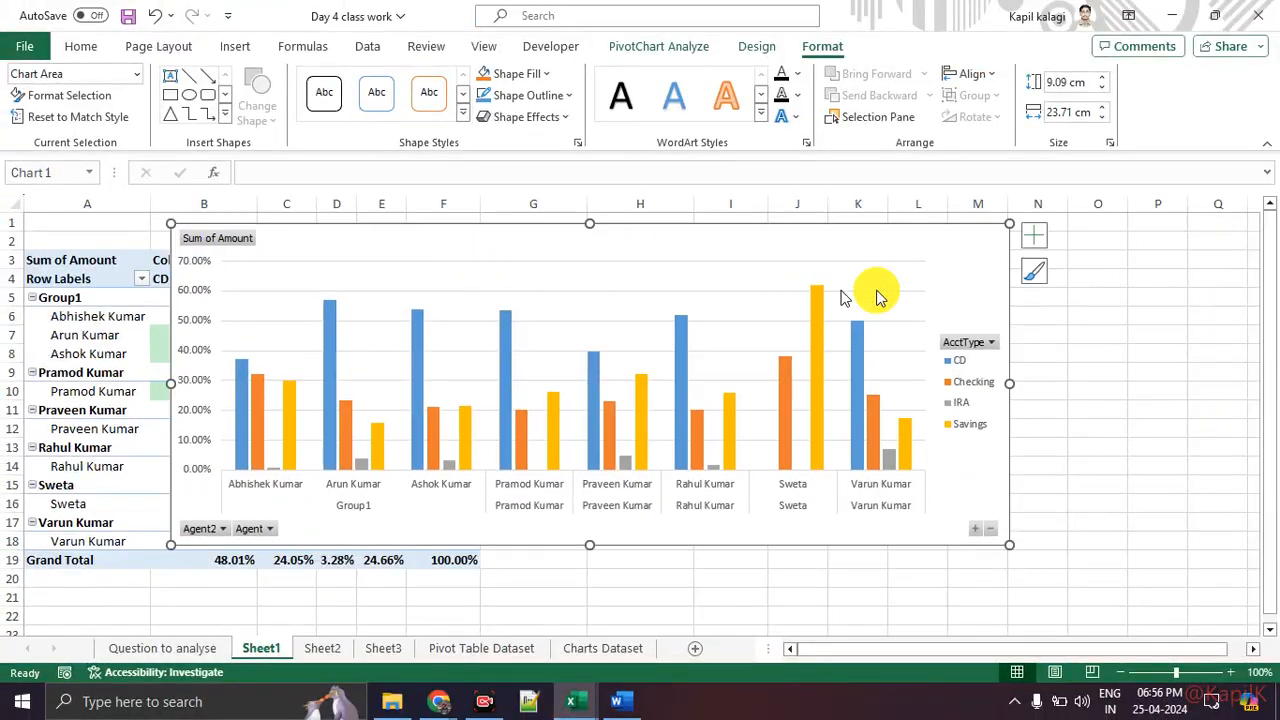
Step: Add a chart title, axis titles and data labels to the PivotChart
click(1033, 242)
click(1078, 296)
click(1078, 277)
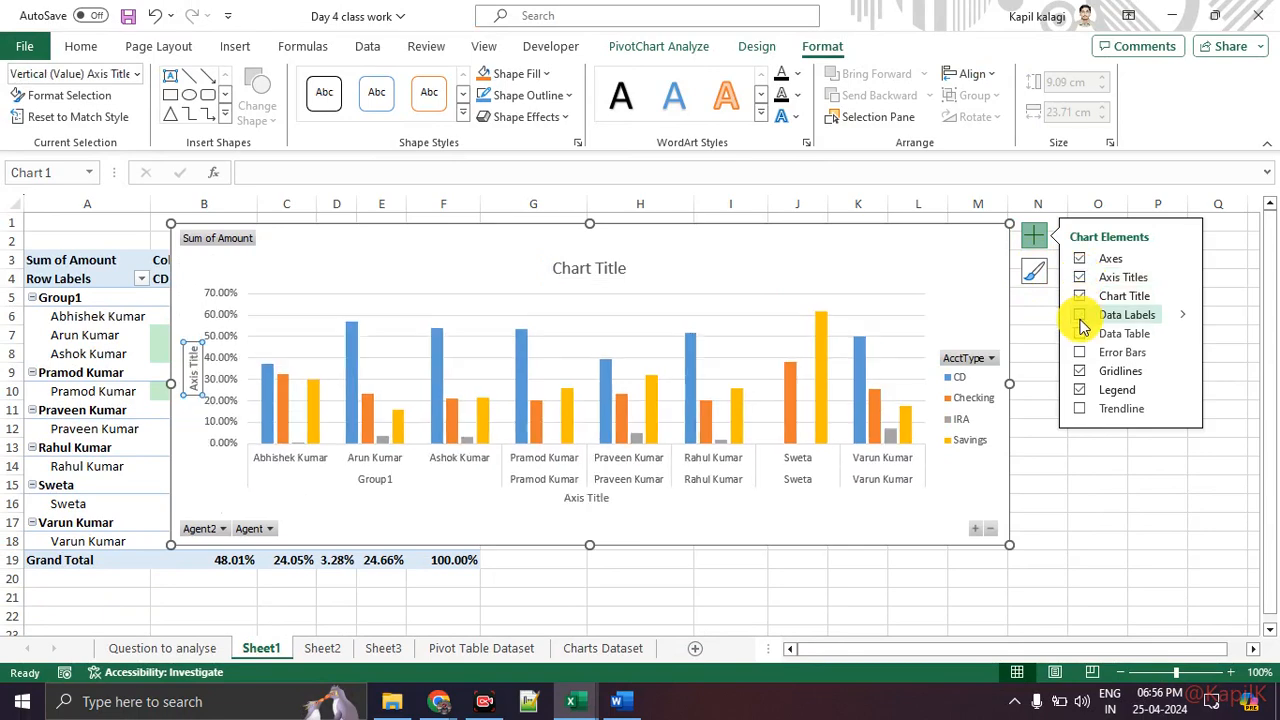
click(1080, 318)
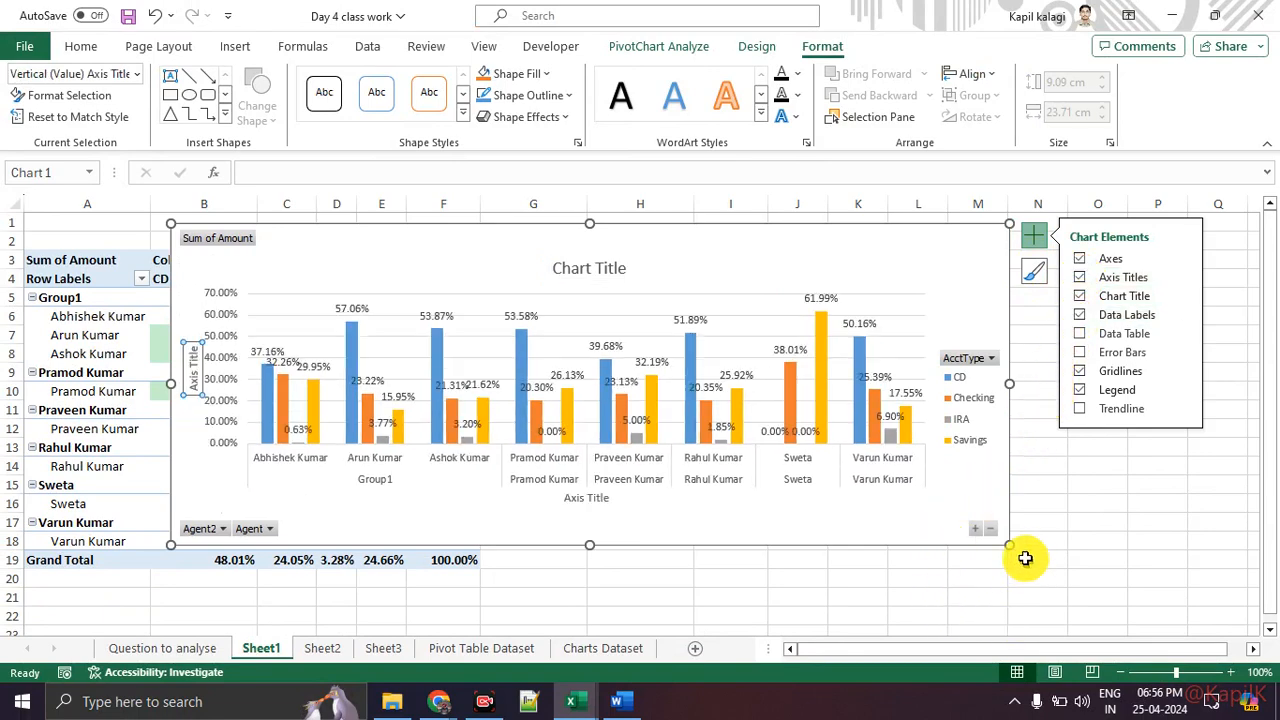
Step: Enlarge the PivotChart to about 10.28 cm by 24.87 cm and move its legend to the bottom
drag(1009, 544, 1050, 586)
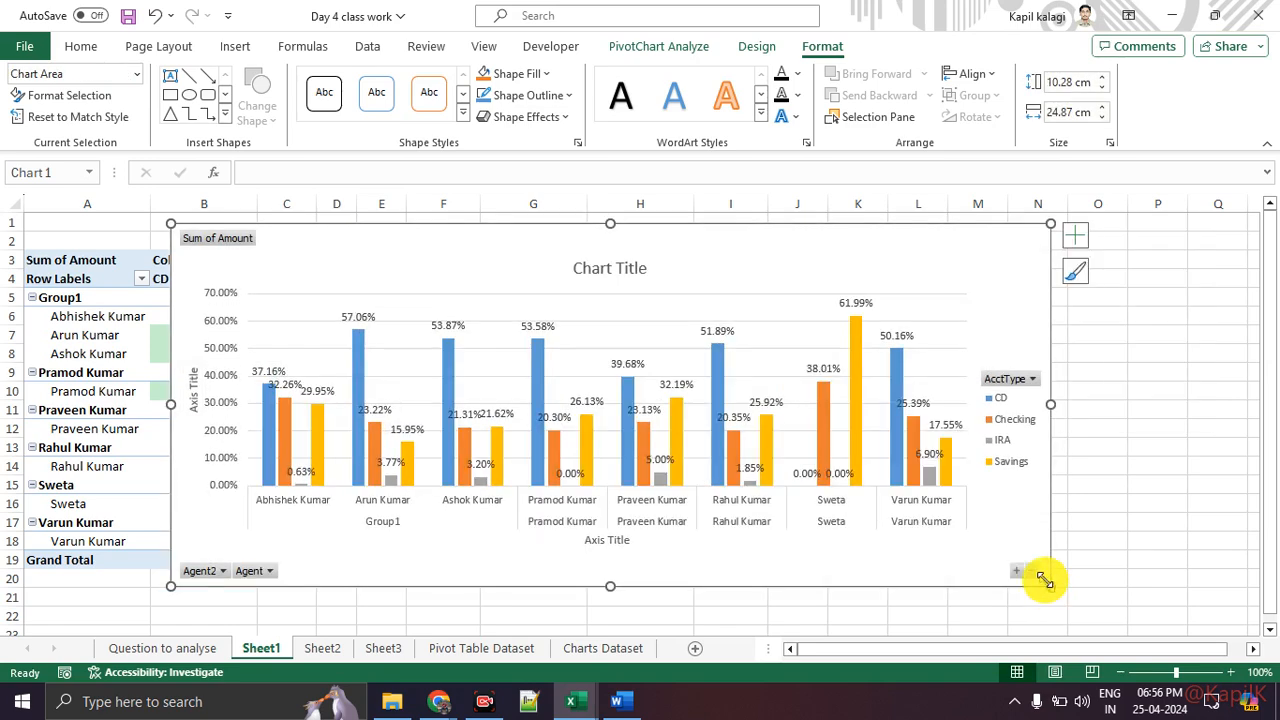
click(1070, 240)
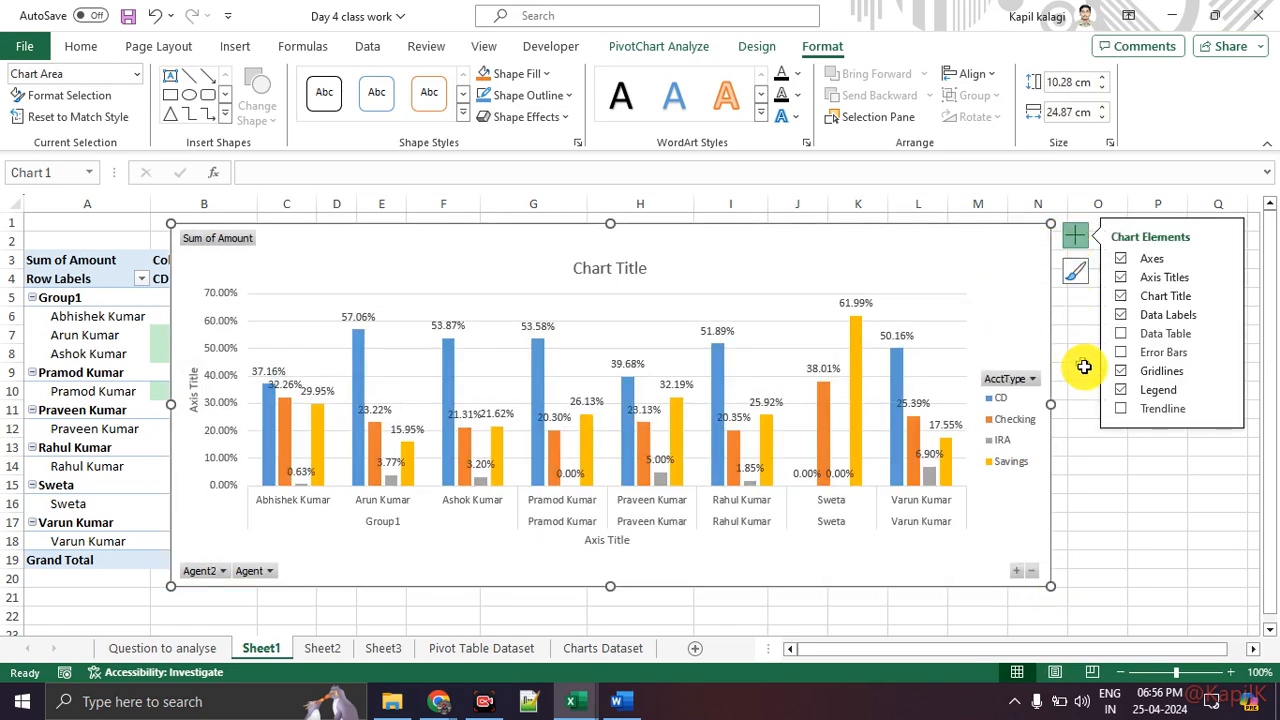
click(1224, 390)
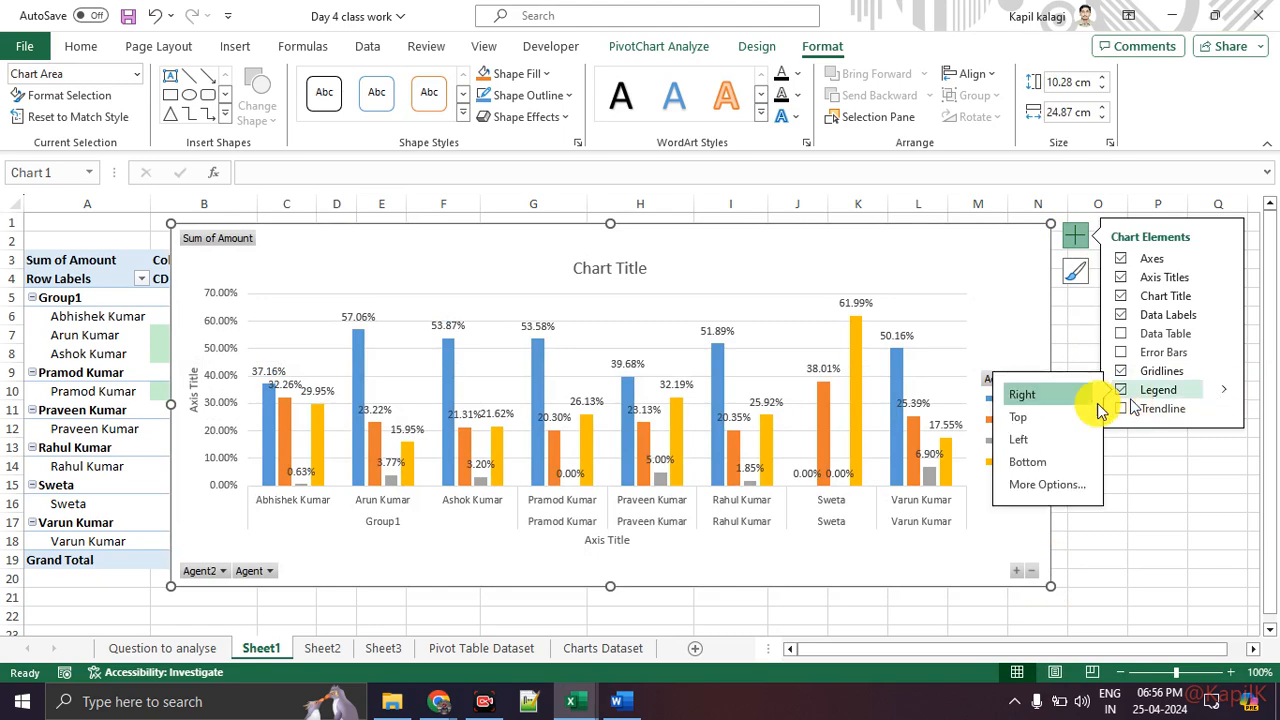
click(1036, 463)
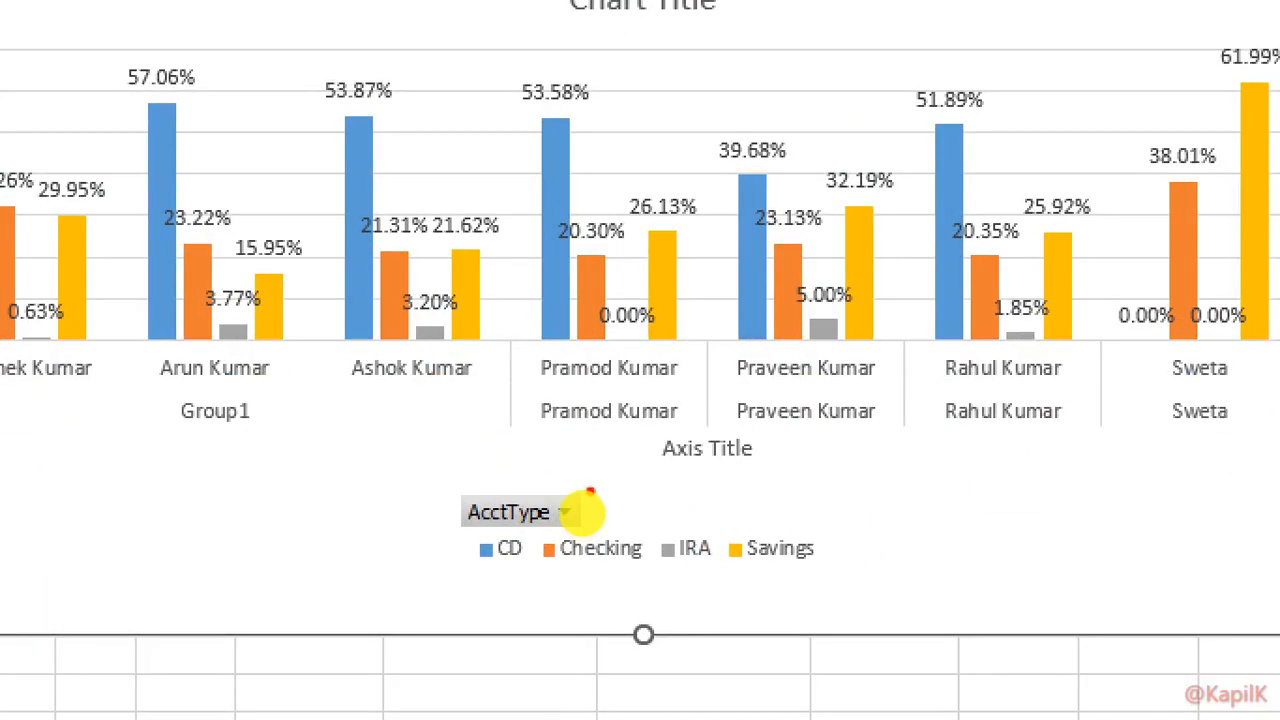
mouse_move(578, 478)
mouse_down()
mouse_move(638, 546)
mouse_move(556, 442)
mouse_up()
key(Escape)
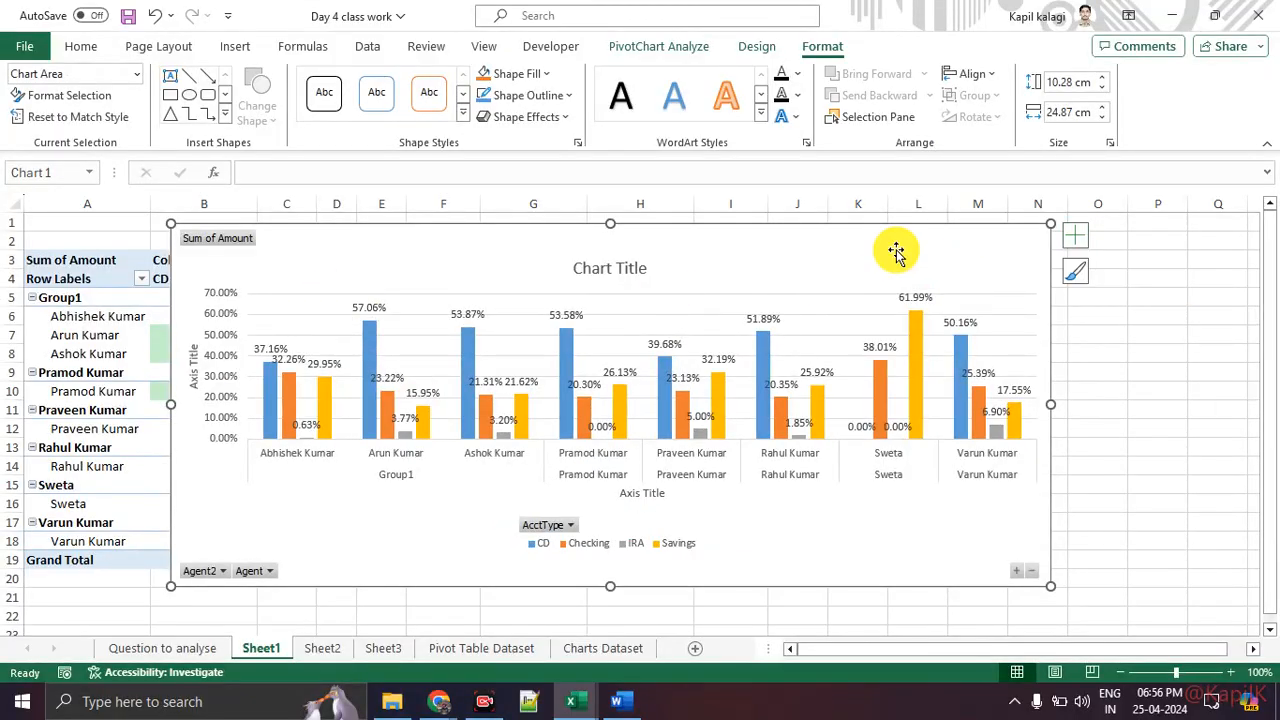
Step: Open the PivotChart Analyze tools and review the available options for the chart
click(659, 47)
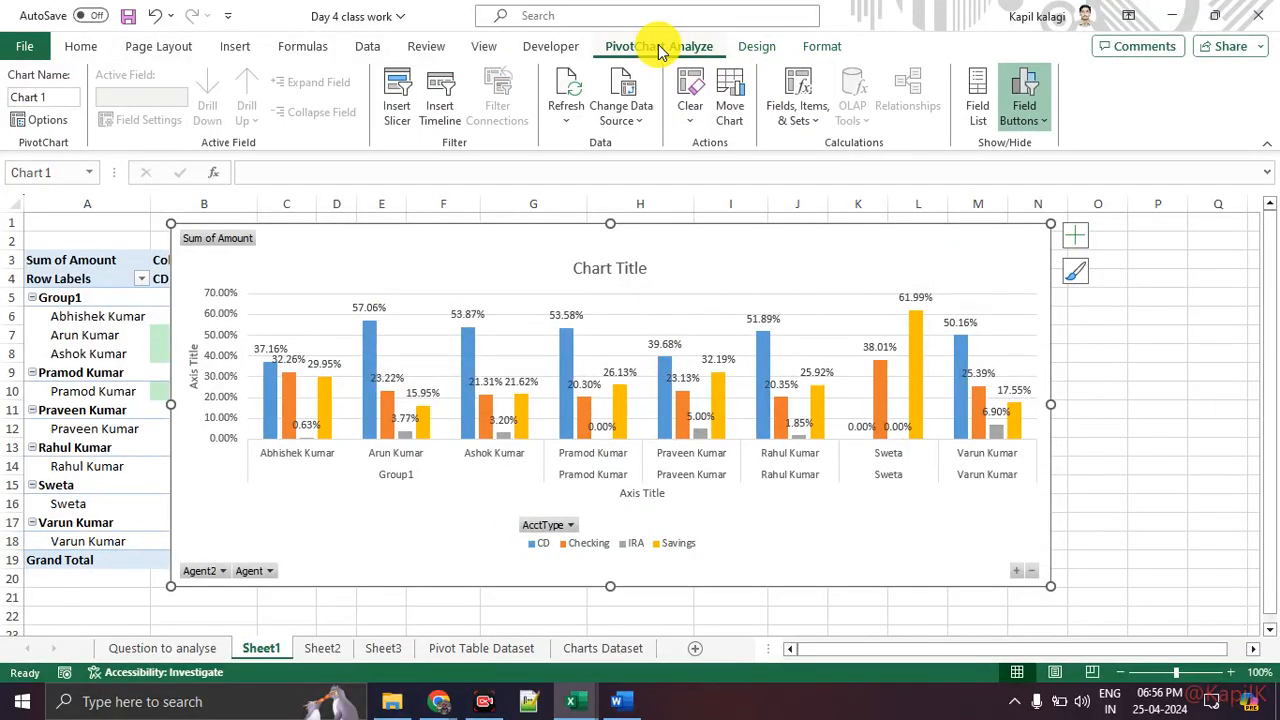
drag(724, 68, 925, 72)
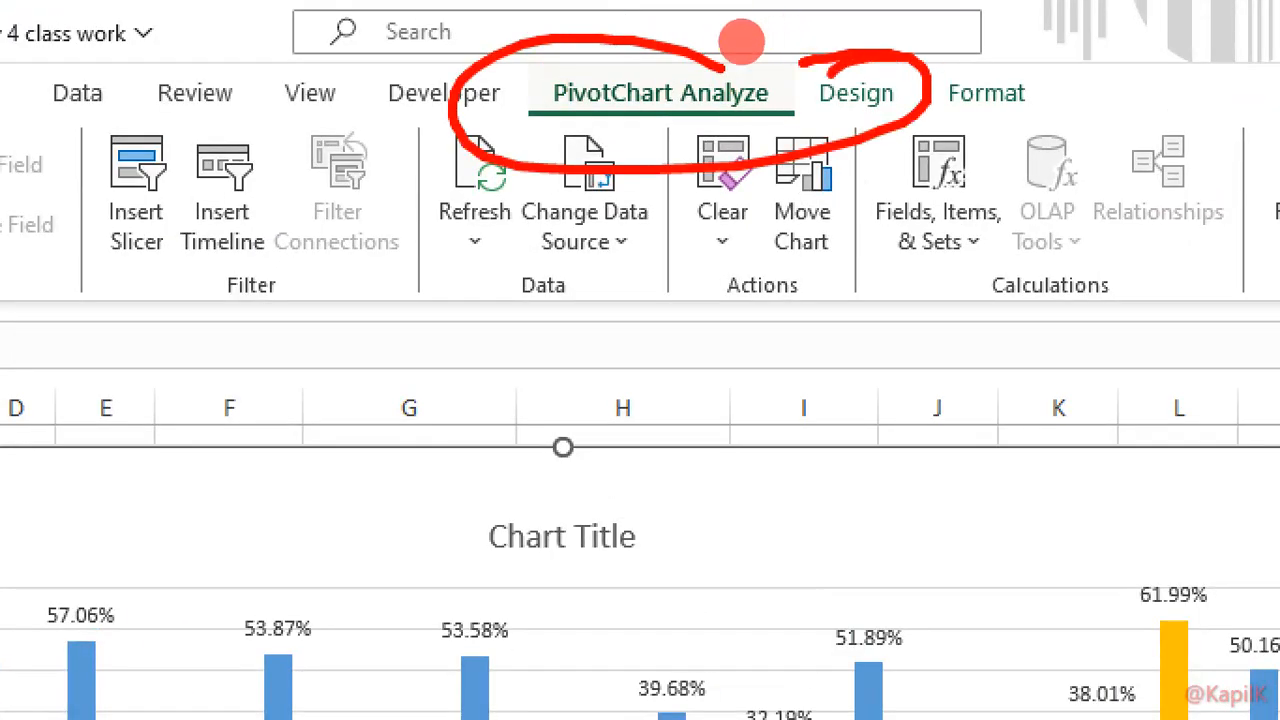
drag(843, 29, 820, 31)
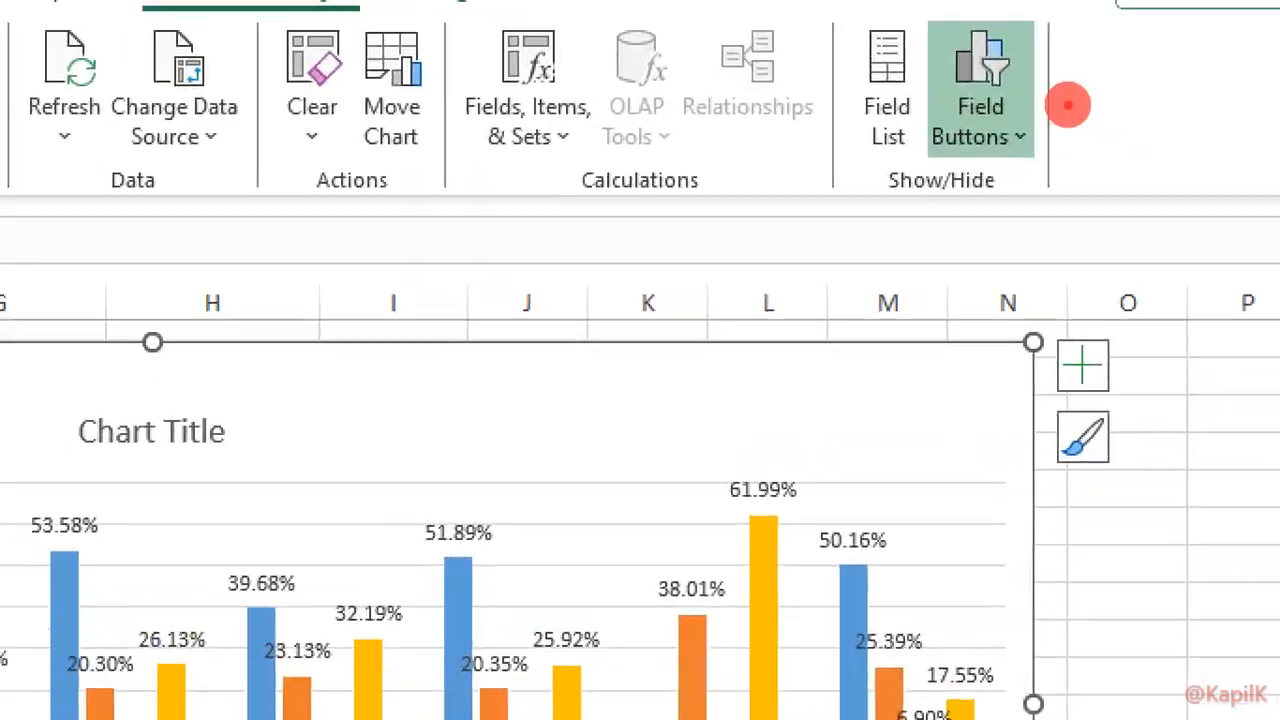
Step: Hide the field buttons on the PivotChart
mouse_move(1072, 104)
mouse_down()
mouse_move(1046, 119)
mouse_move(1024, 82)
mouse_up()
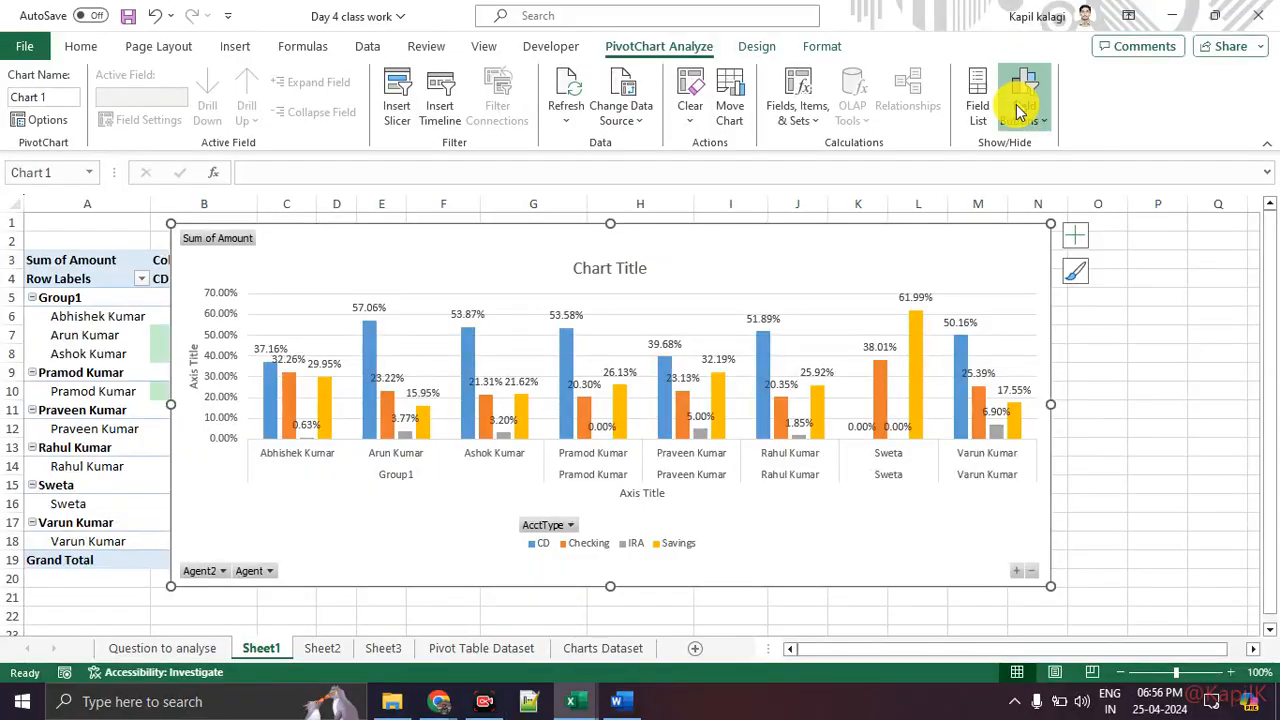
click(1020, 100)
click(1042, 283)
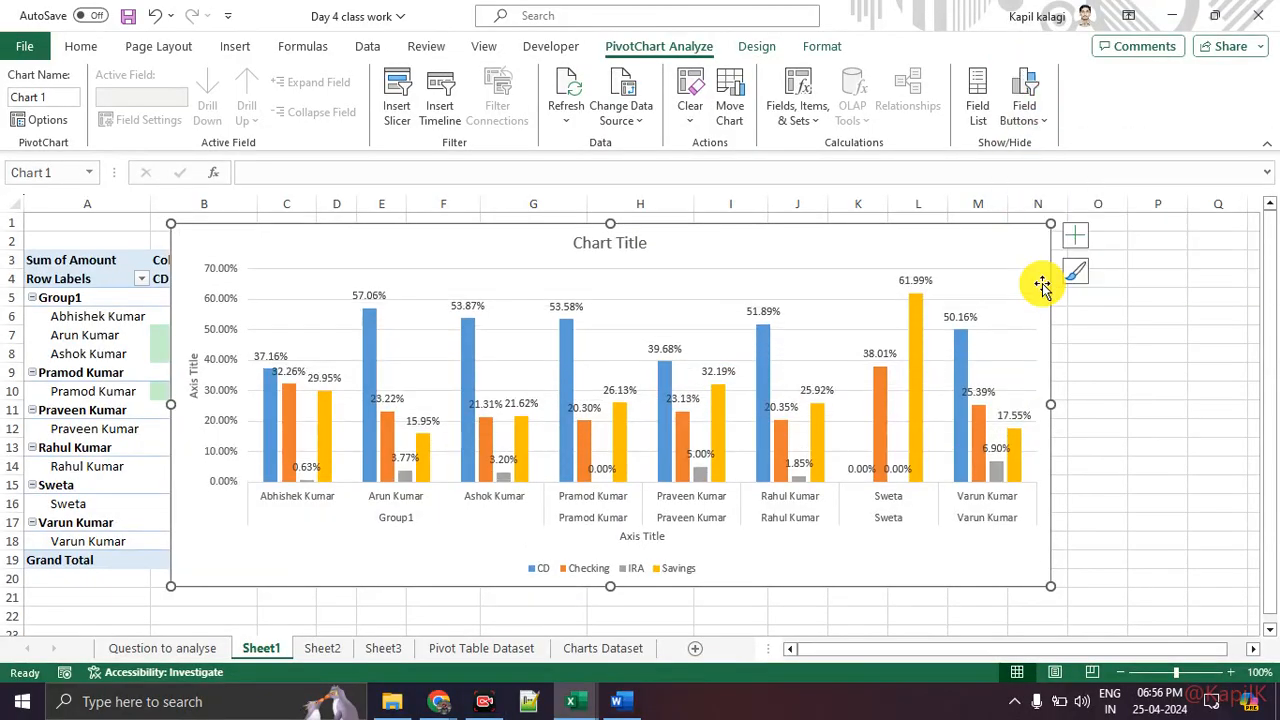
Step: Widen the PivotChart across columns A to P and raise its top edge
drag(1053, 405, 1161, 404)
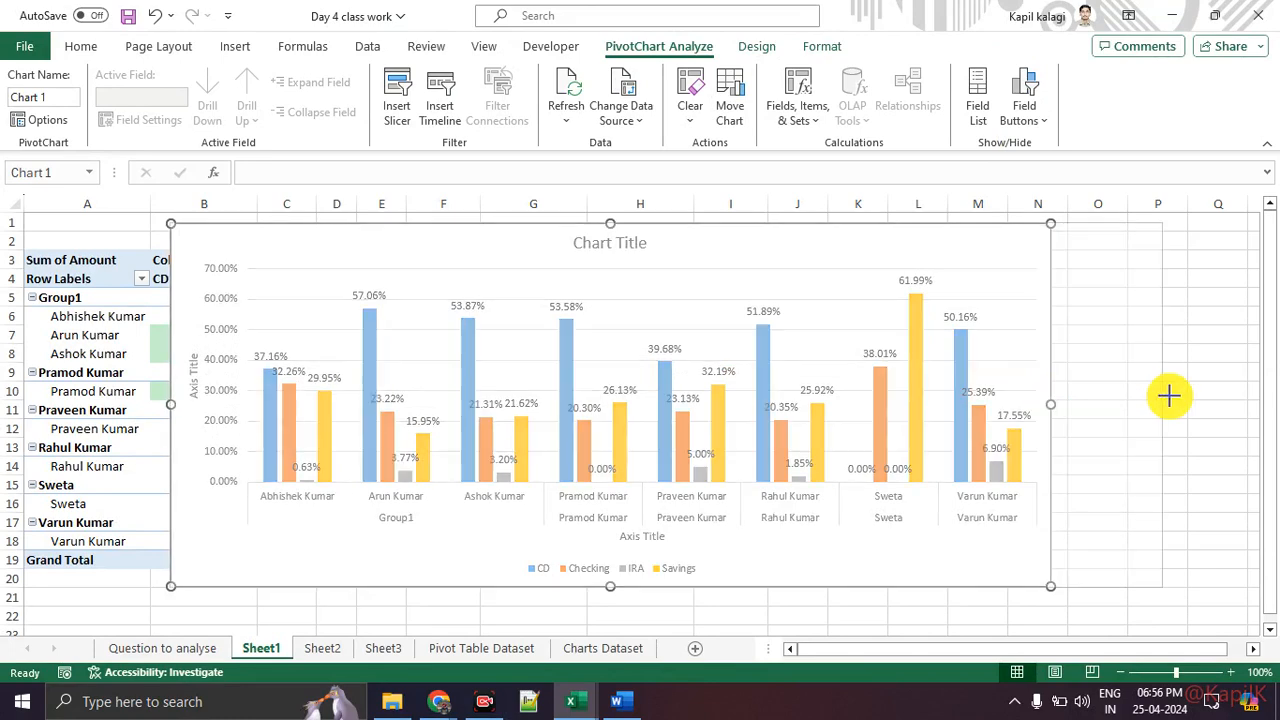
drag(170, 400, 59, 404)
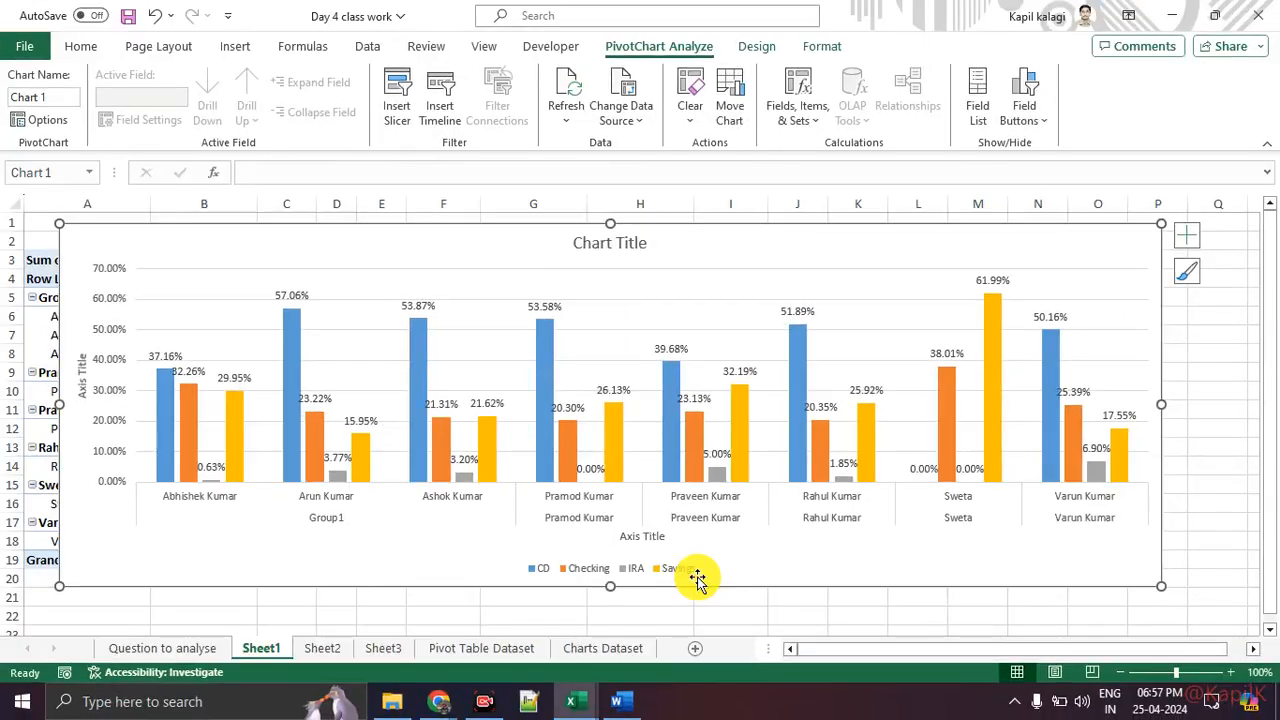
drag(612, 218, 604, 146)
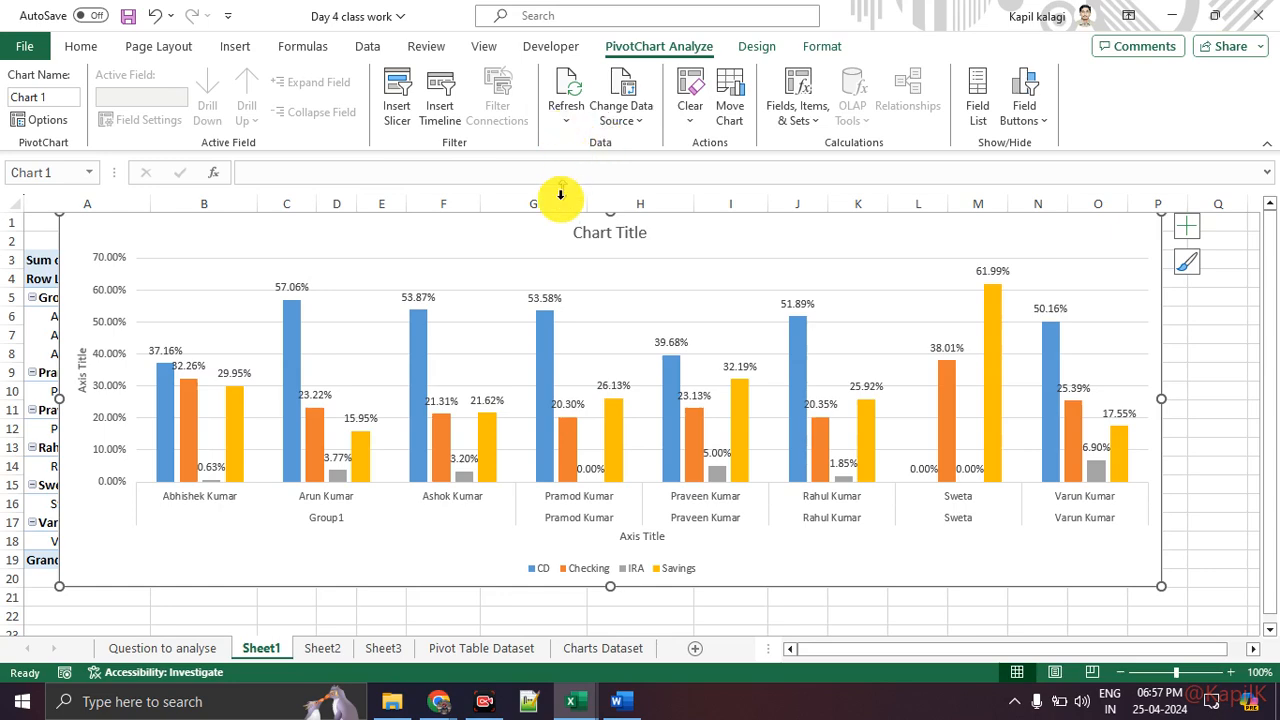
Step: Move the PivotChart to the right of the PivotTable
drag(542, 243, 389, 340)
drag(703, 386, 1246, 258)
drag(900, 648, 808, 652)
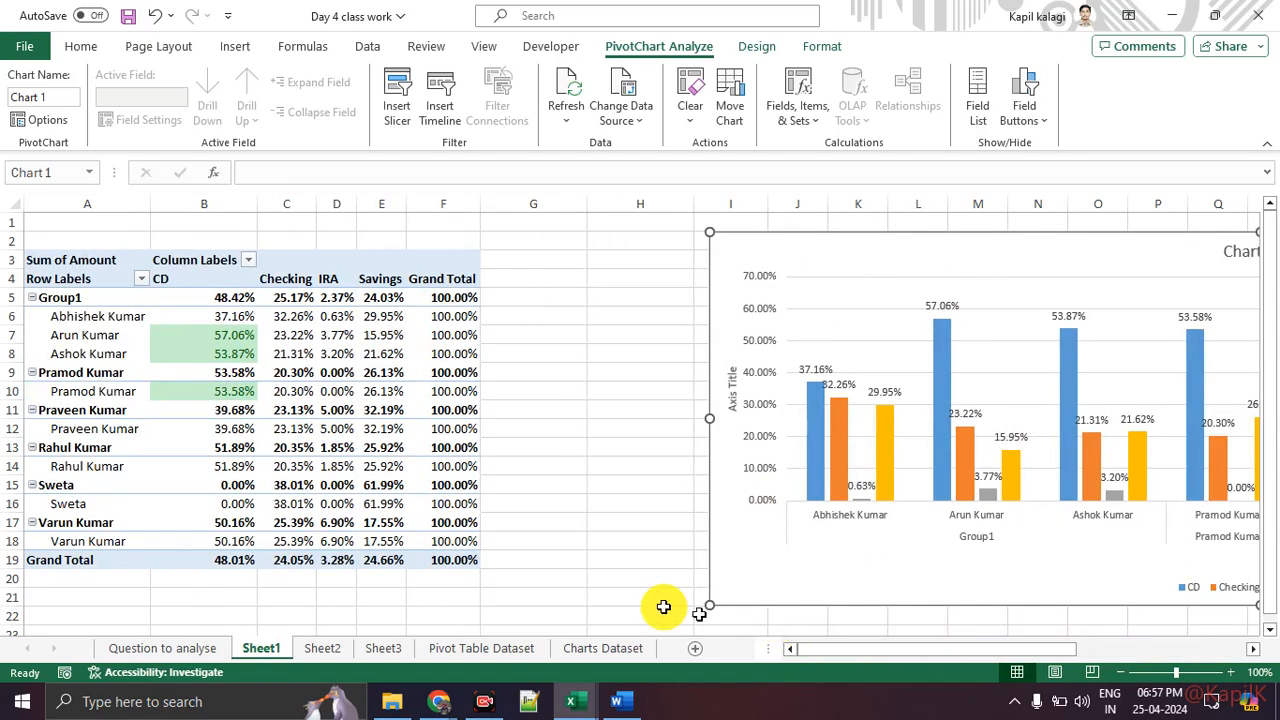
Step: Move the PivotChart down below the PivotTable, starting around row 19
click(289, 350)
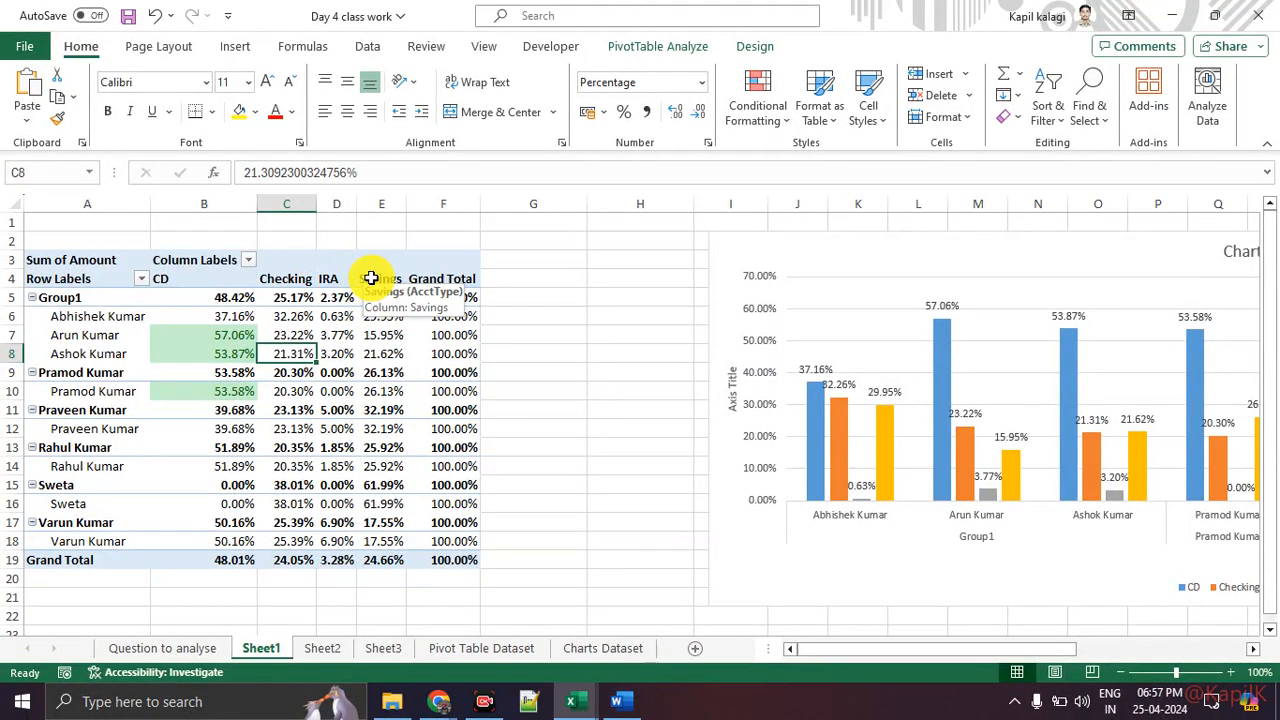
click(329, 268)
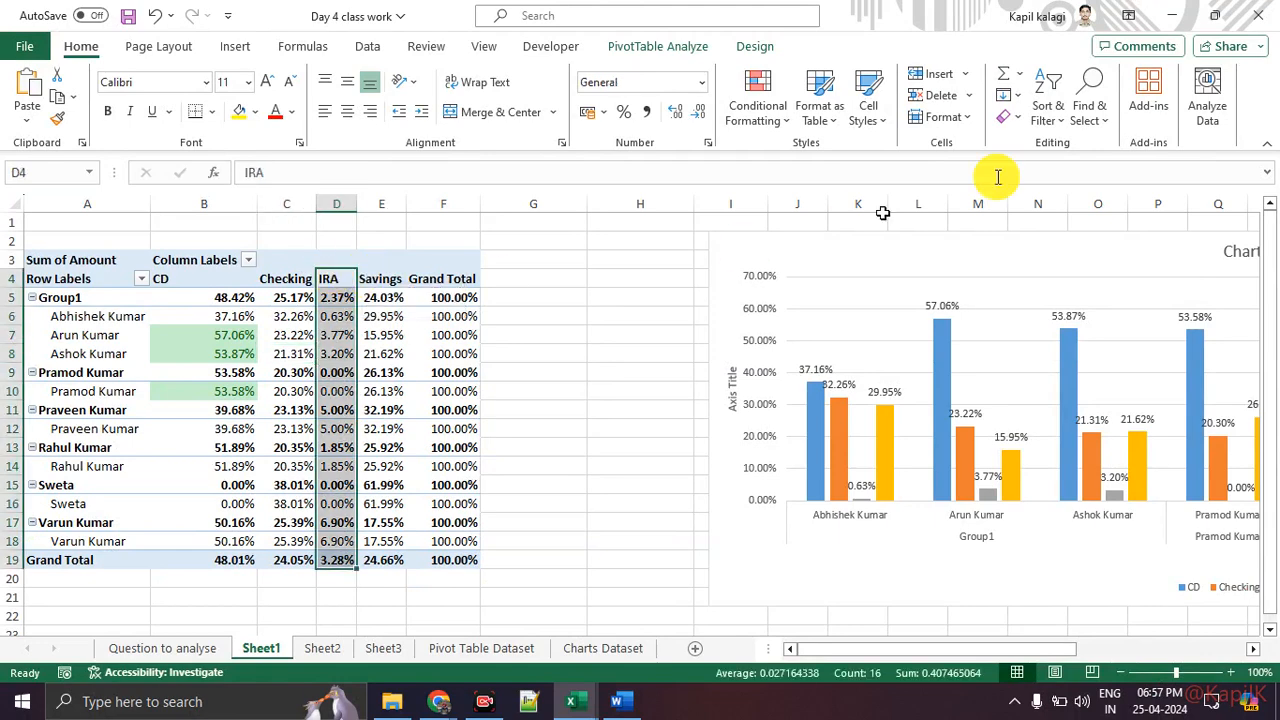
drag(1080, 258, 933, 612)
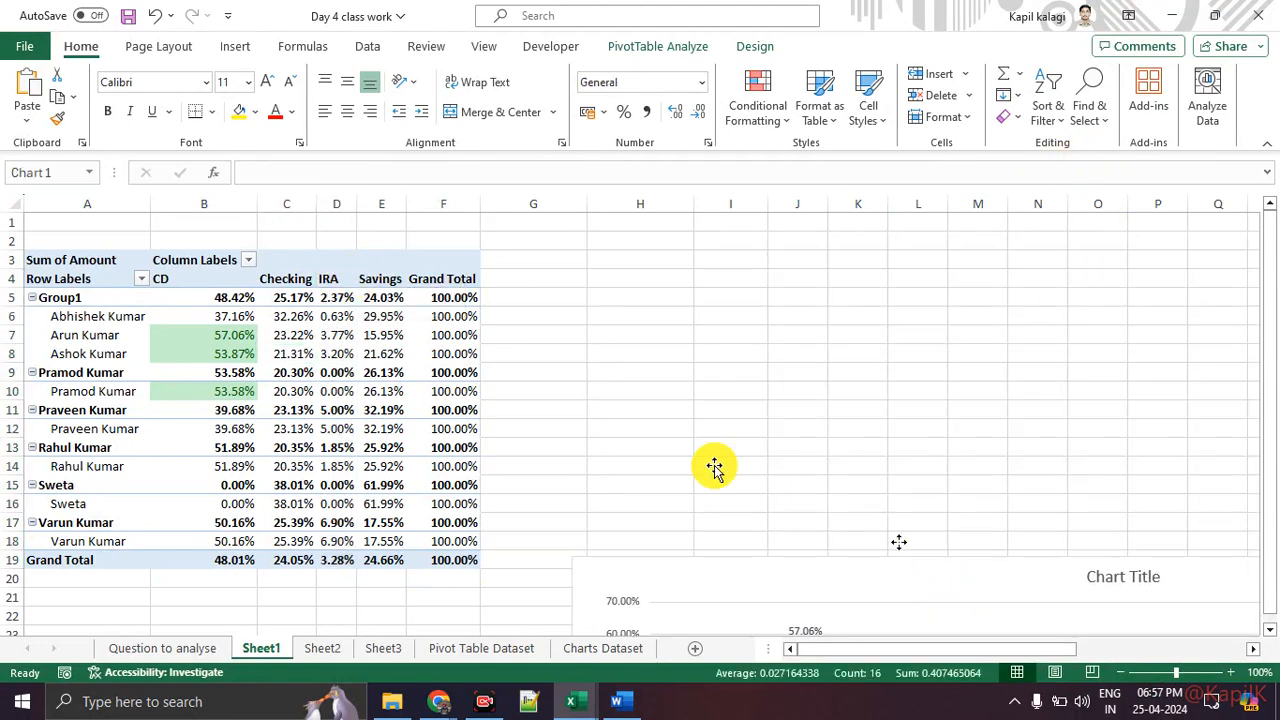
click(381, 335)
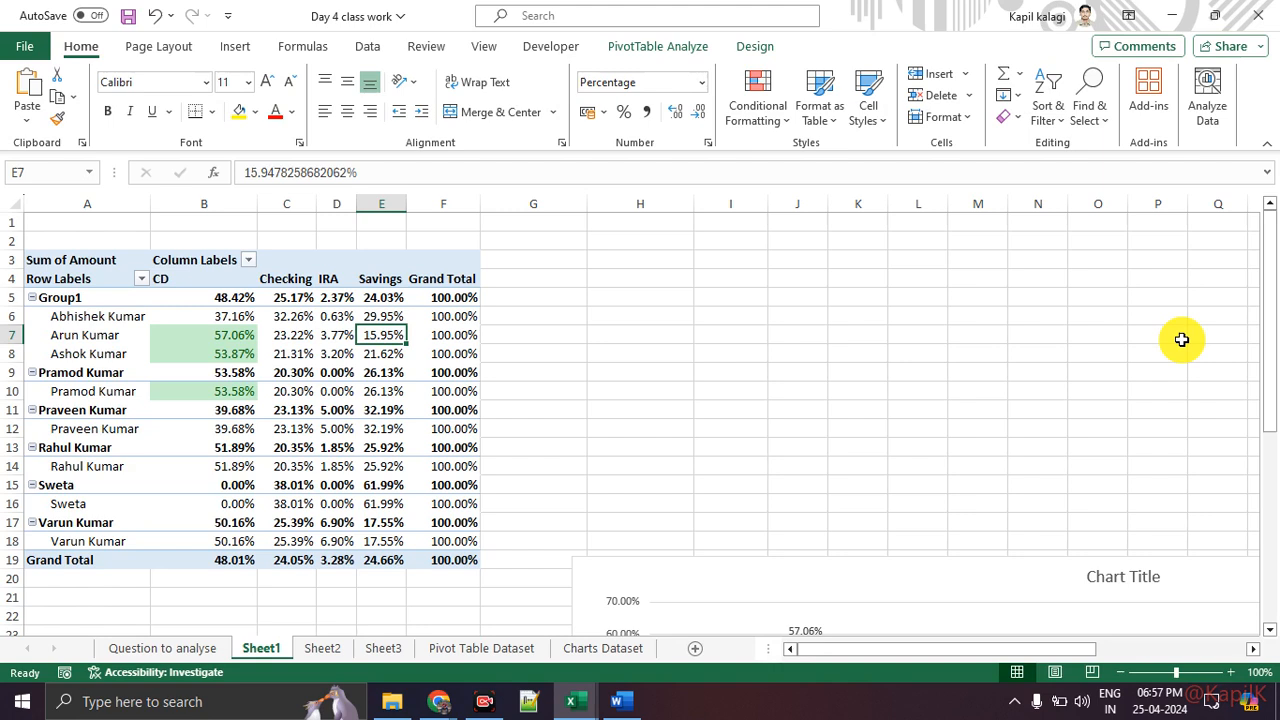
Step: Open the PivotTable field list and add the Branch field to the Filters area
mouse_move(1125, 290)
mouse_down()
mouse_move(1186, 369)
mouse_move(1157, 463)
mouse_up()
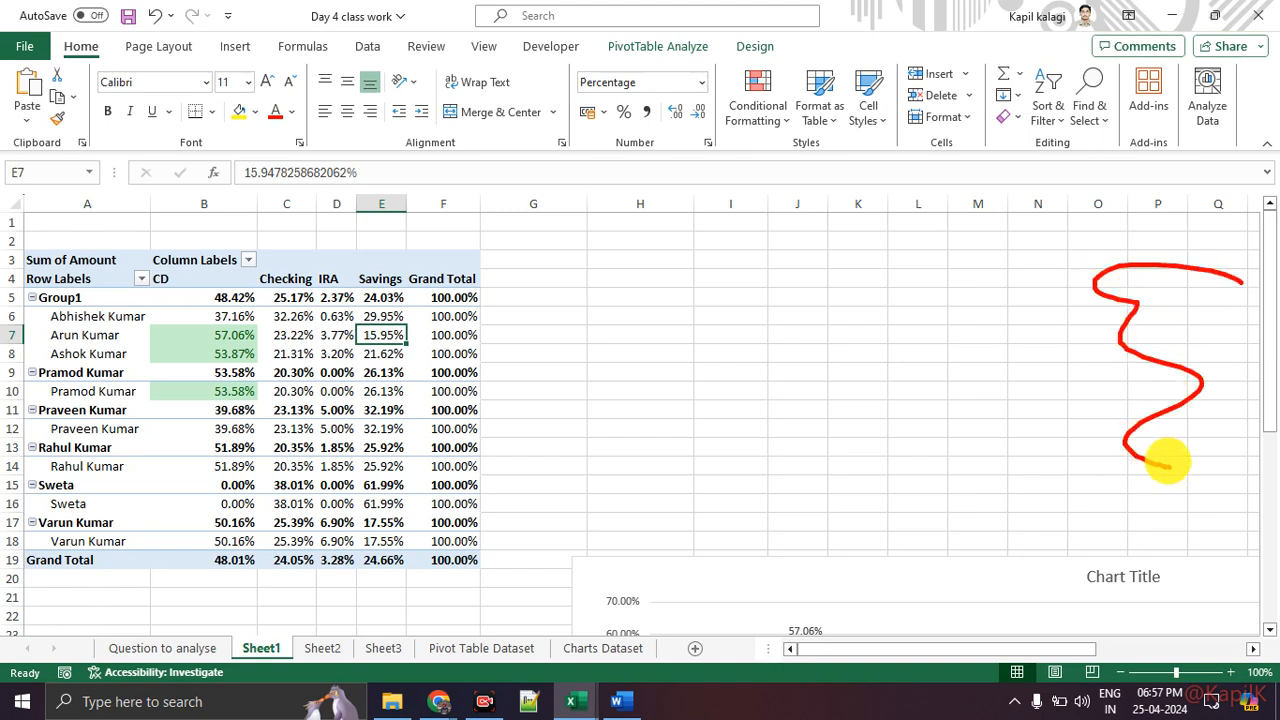
click(663, 47)
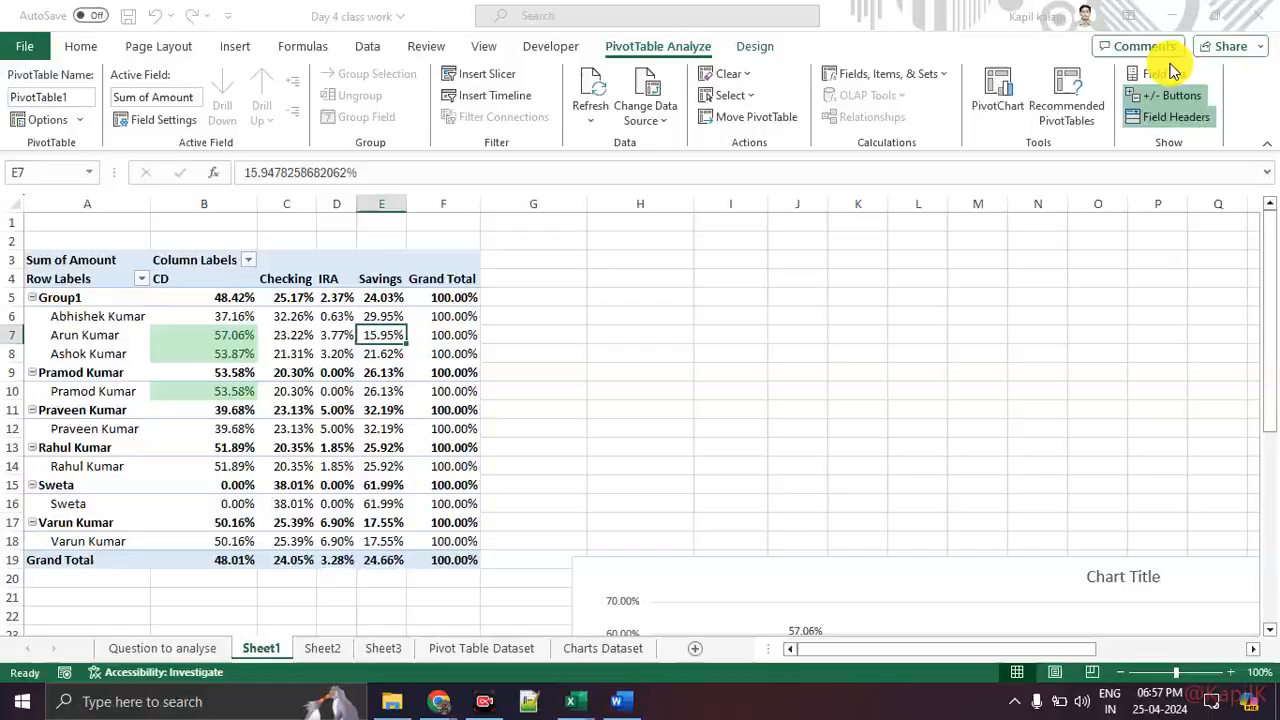
click(1188, 74)
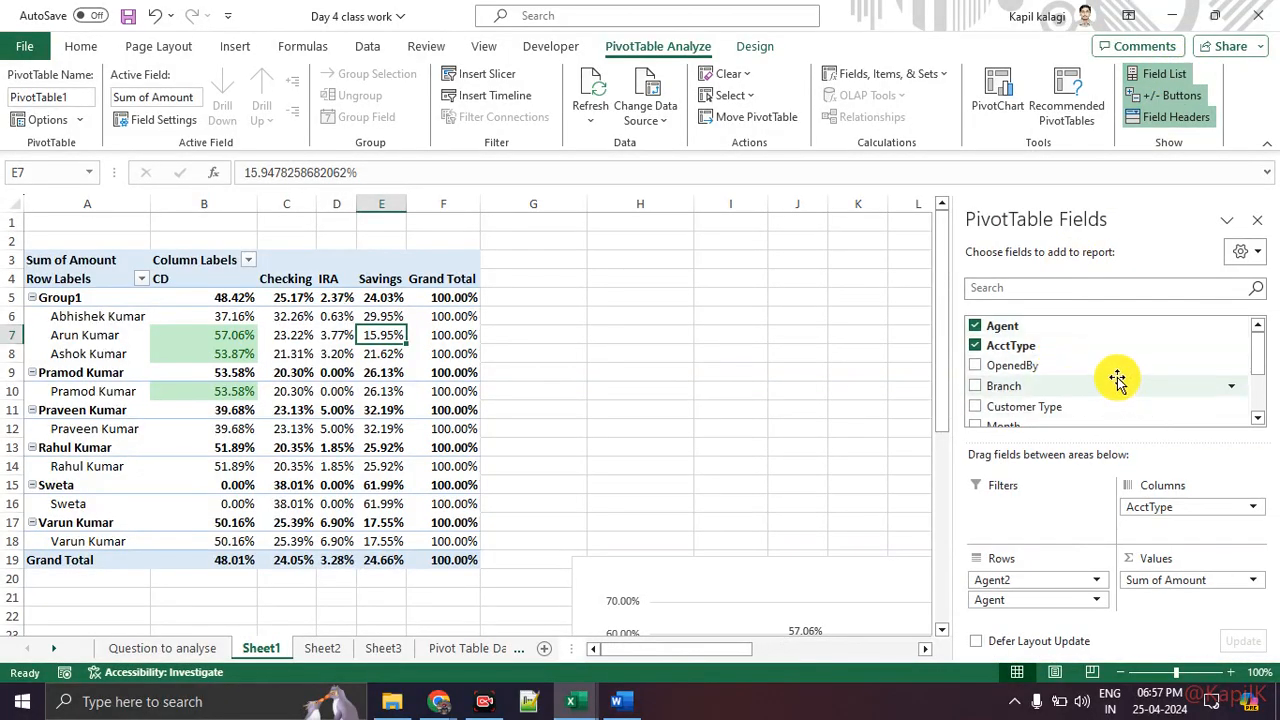
key(ctrl+1)
mouse_move(942, 348)
mouse_down()
mouse_move(752, 395)
mouse_move(896, 367)
mouse_up()
drag(1012, 472, 1000, 645)
key(Escape)
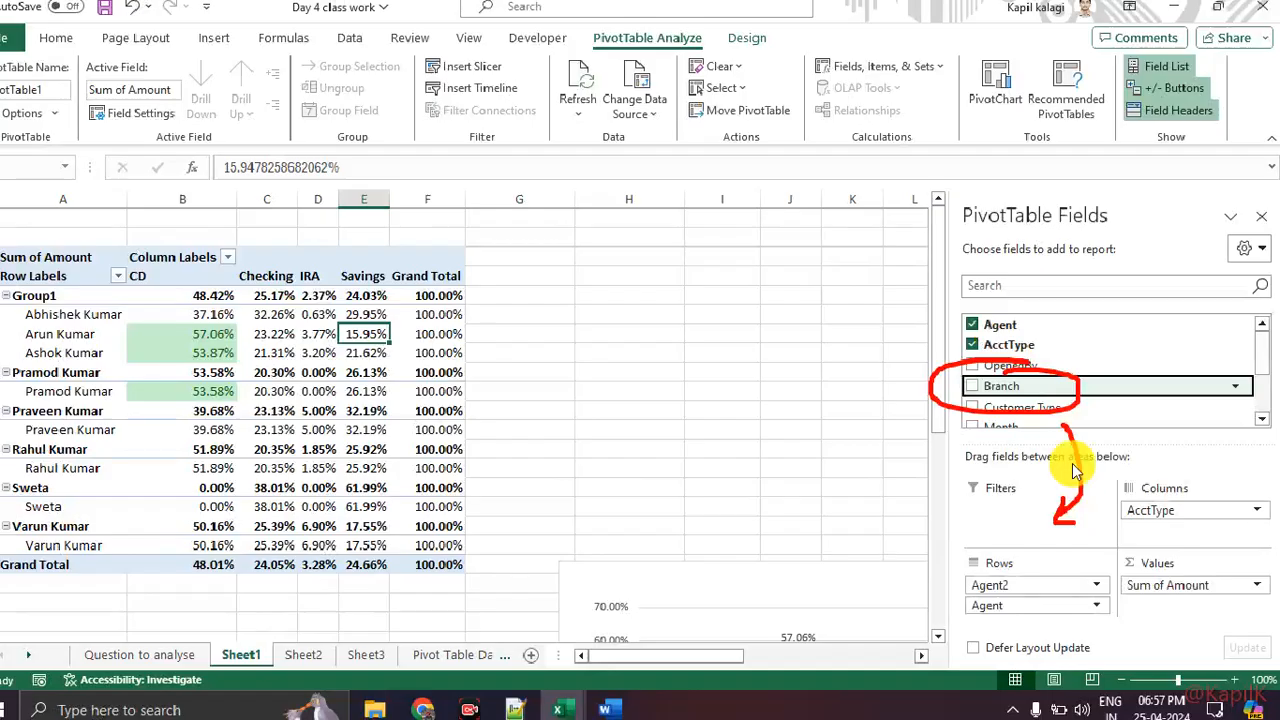
drag(1066, 384, 1071, 503)
key(ctrl+1)
mouse_move(35, 240)
mouse_down()
mouse_move(130, 240)
mouse_move(310, 128)
mouse_move(70, 238)
mouse_up()
key(Escape)
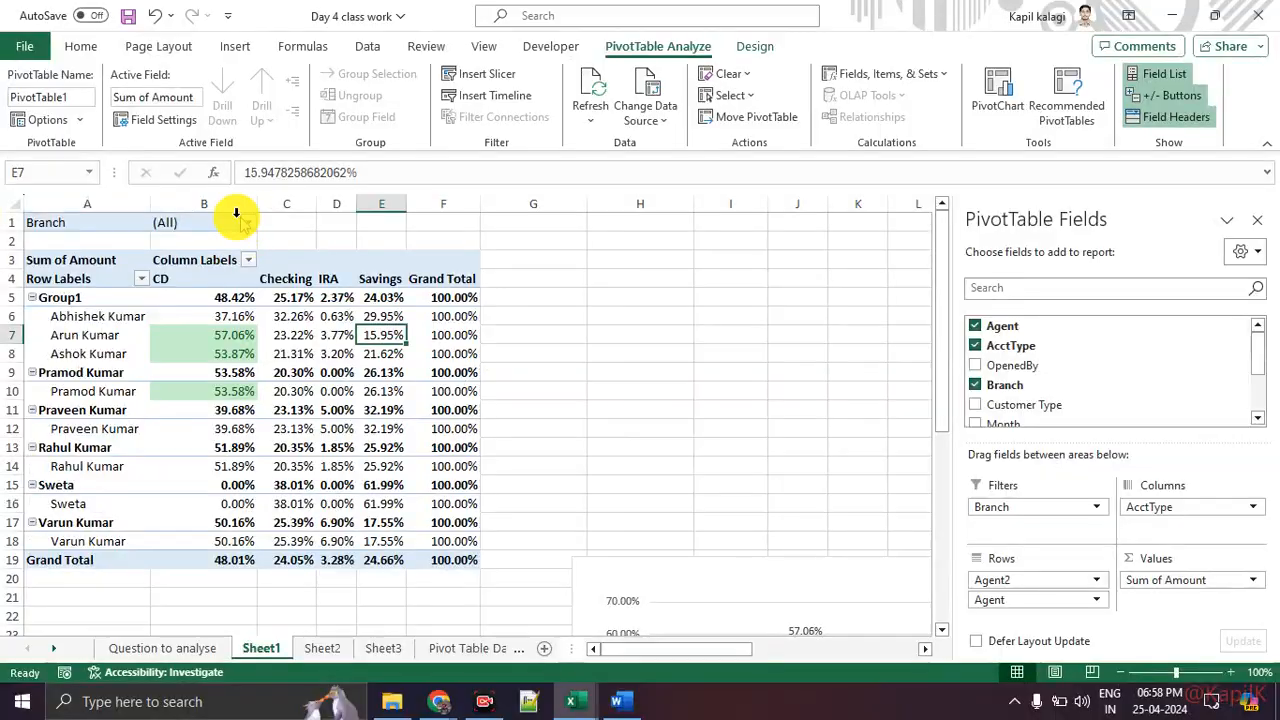
Step: Filter the PivotTable by the Central branch using the Branch report filter
click(248, 224)
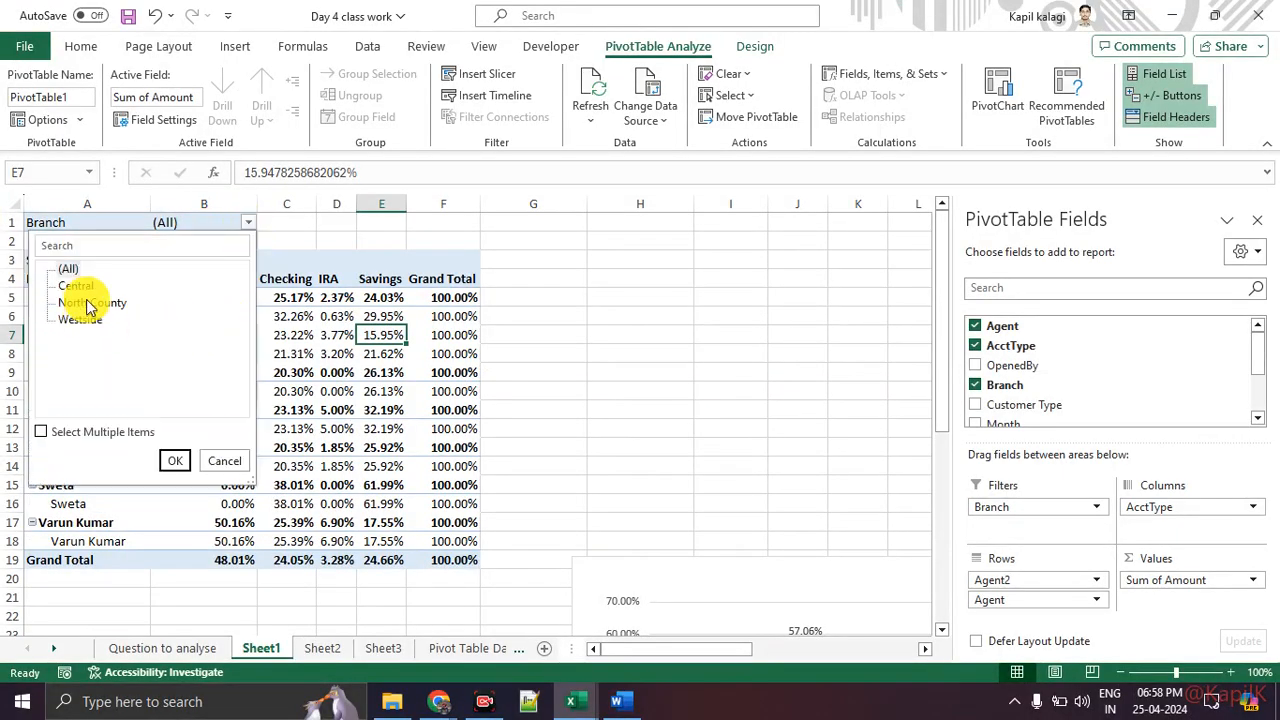
click(175, 460)
key(ctrl+1)
click(163, 218)
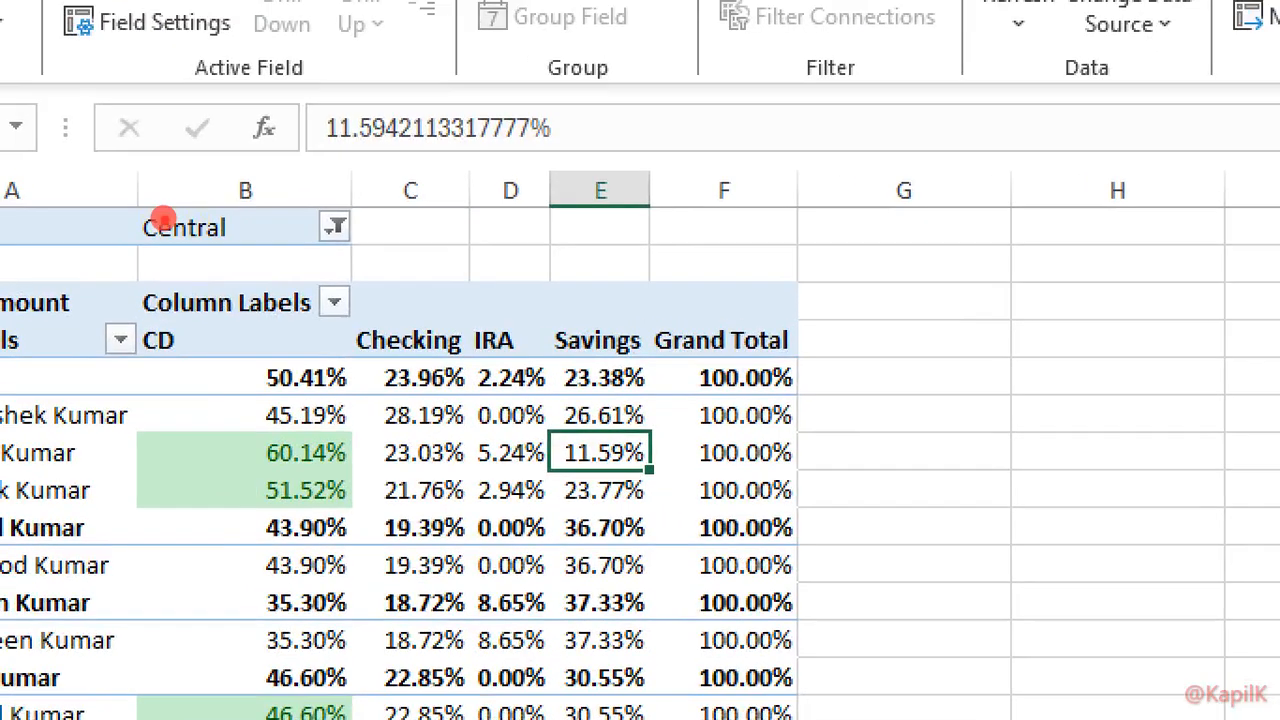
drag(175, 240, 138, 231)
mouse_move(416, 276)
mouse_down()
mouse_move(418, 448)
mouse_move(331, 252)
mouse_up()
key(Escape)
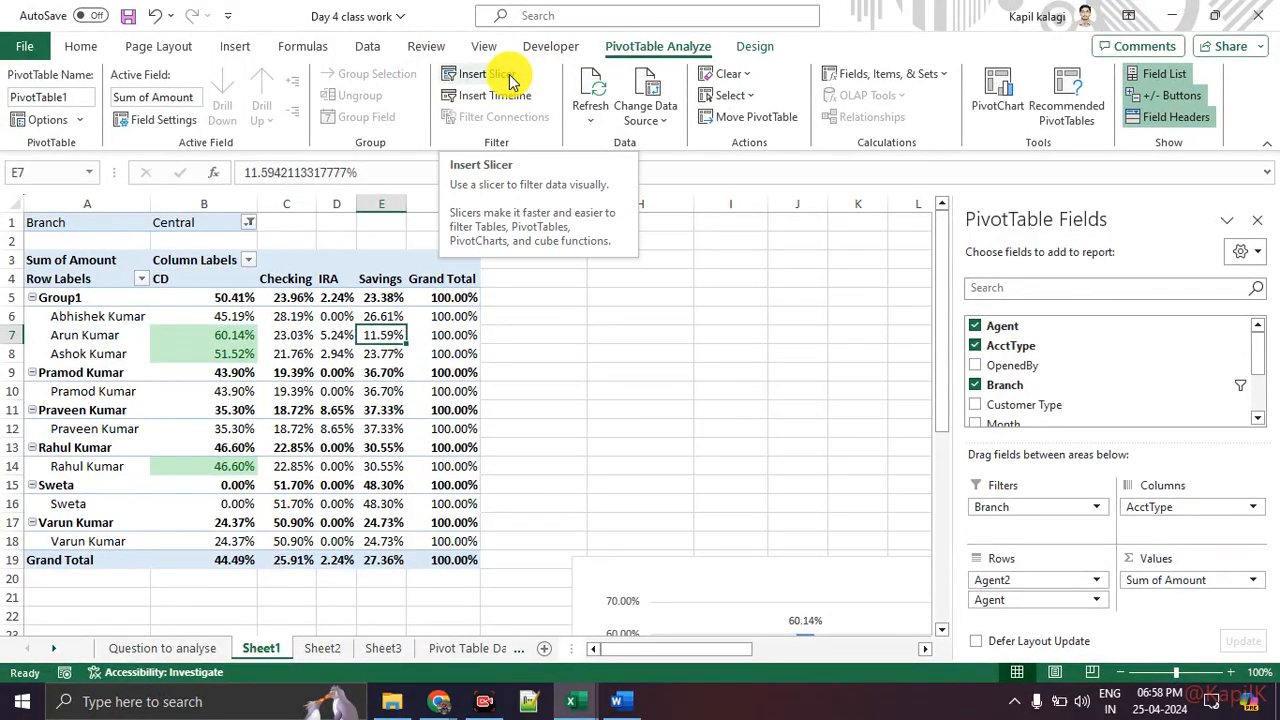
Step: Insert slicers for Branch, Customer Type and OpenedBy
click(510, 80)
drag(535, 152, 575, 164)
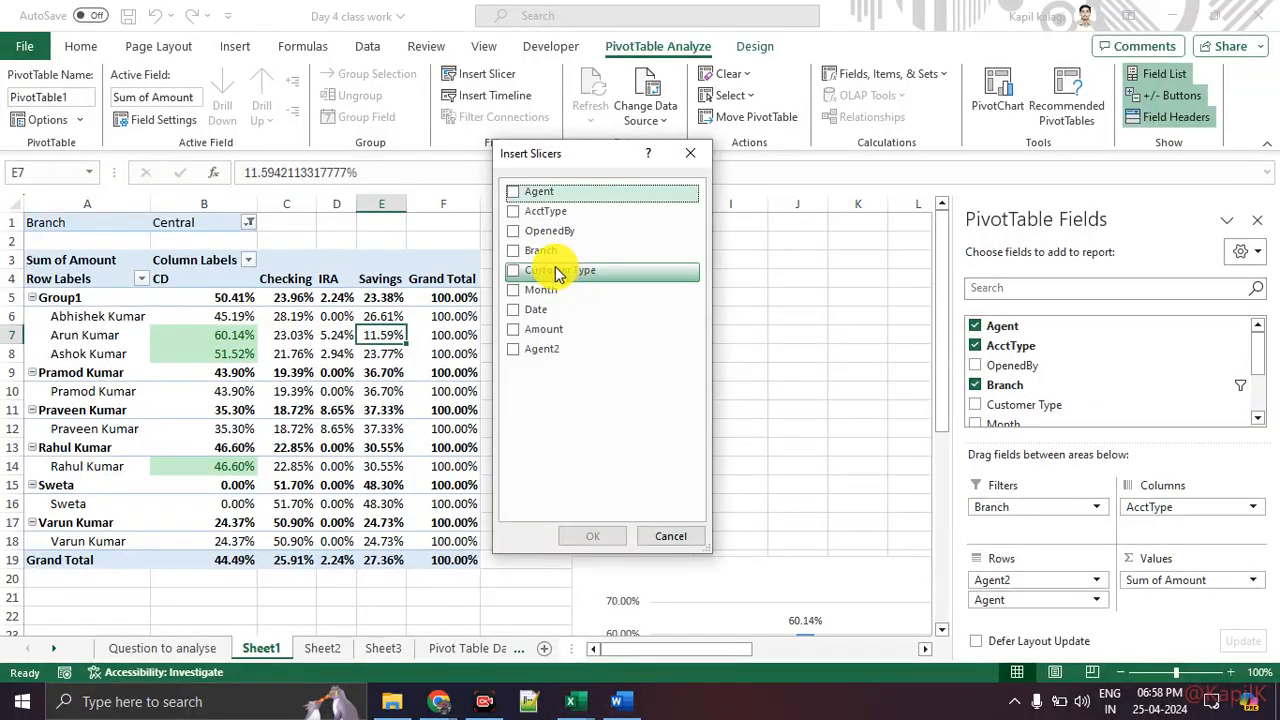
click(513, 251)
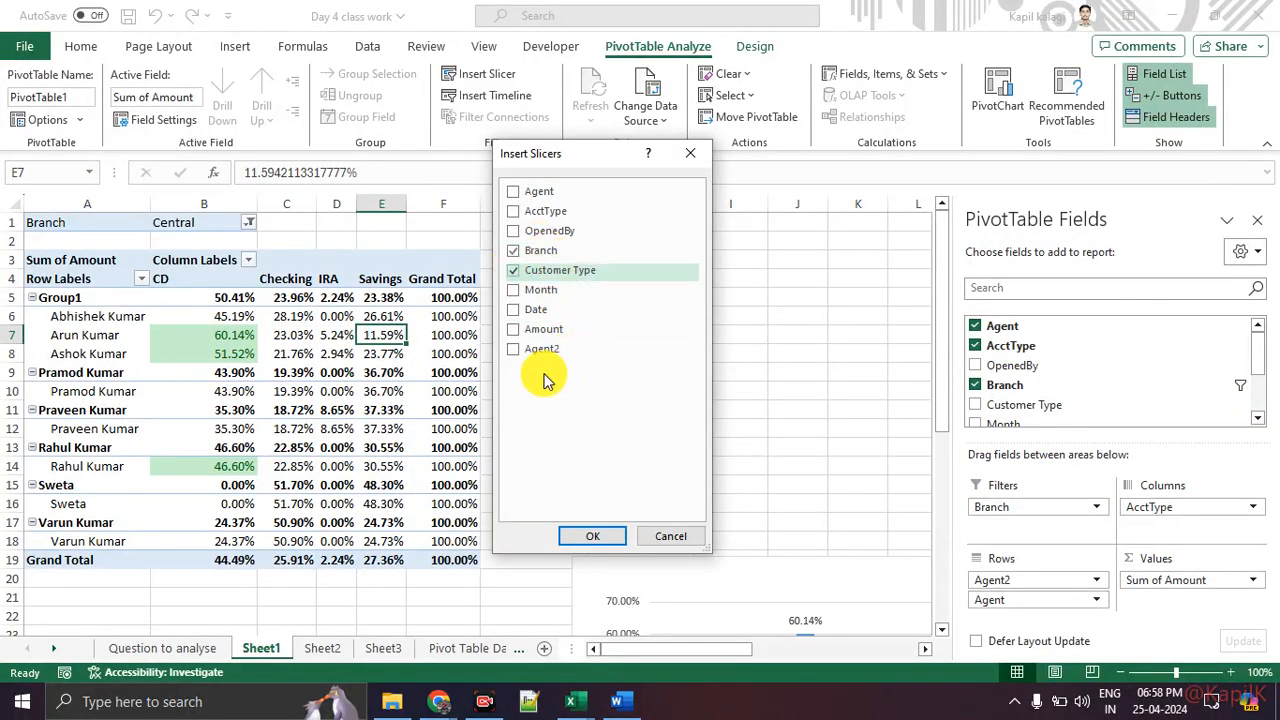
click(513, 270)
click(513, 232)
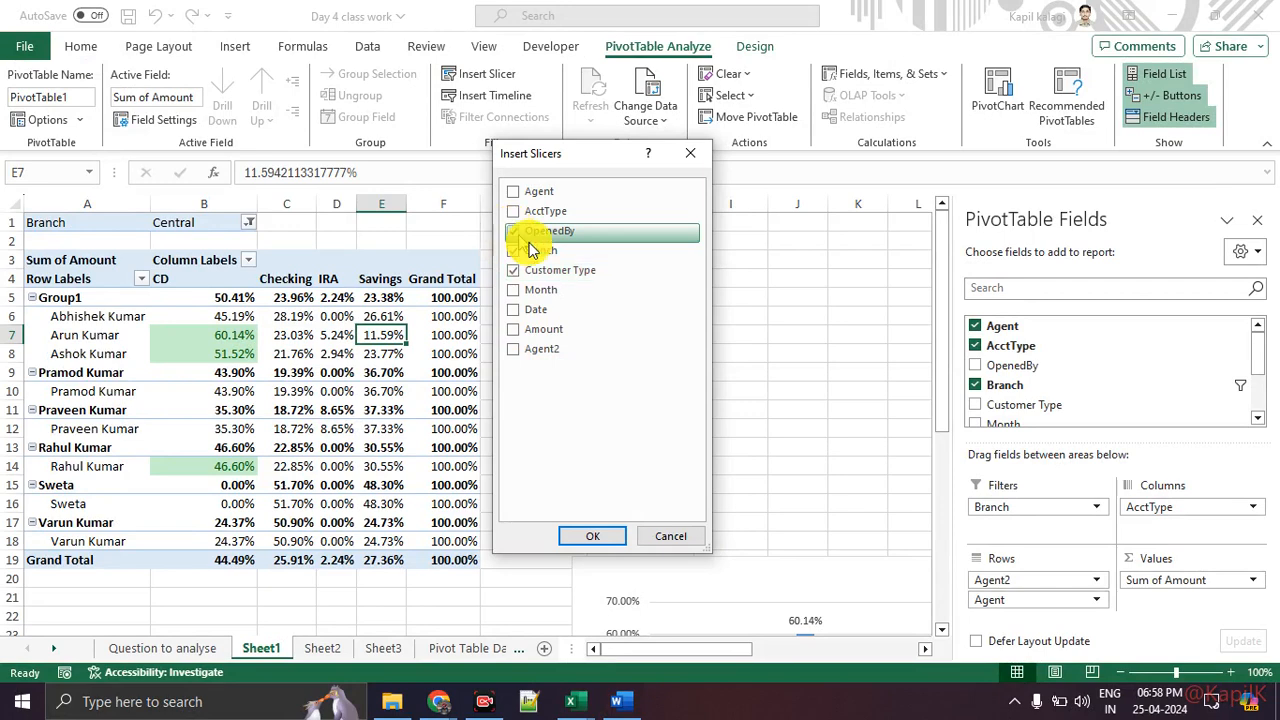
click(596, 538)
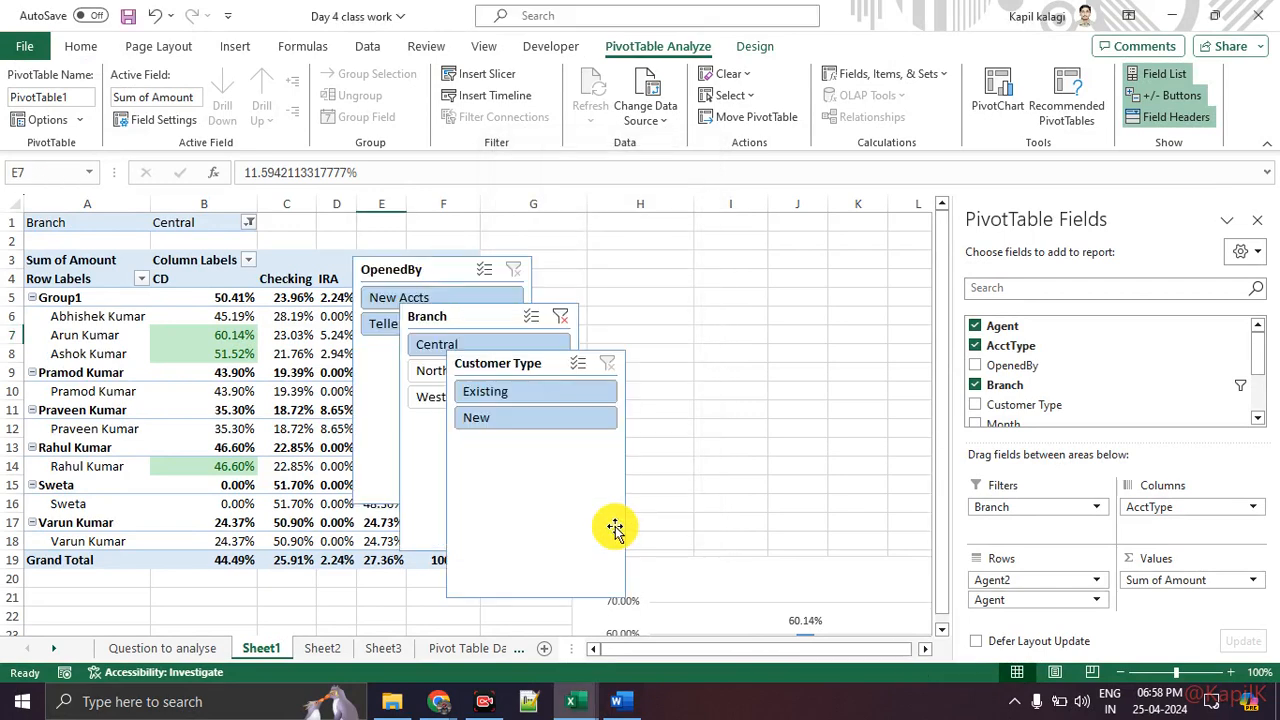
Step: Spread the slicers apart by moving the Customer Type and Branch slicers to the right
click(516, 368)
drag(516, 372, 866, 320)
key(ctrl+1)
click(651, 34)
mouse_move(650, 35)
mouse_down()
mouse_move(591, 40)
mouse_move(647, 29)
mouse_up()
key(Escape)
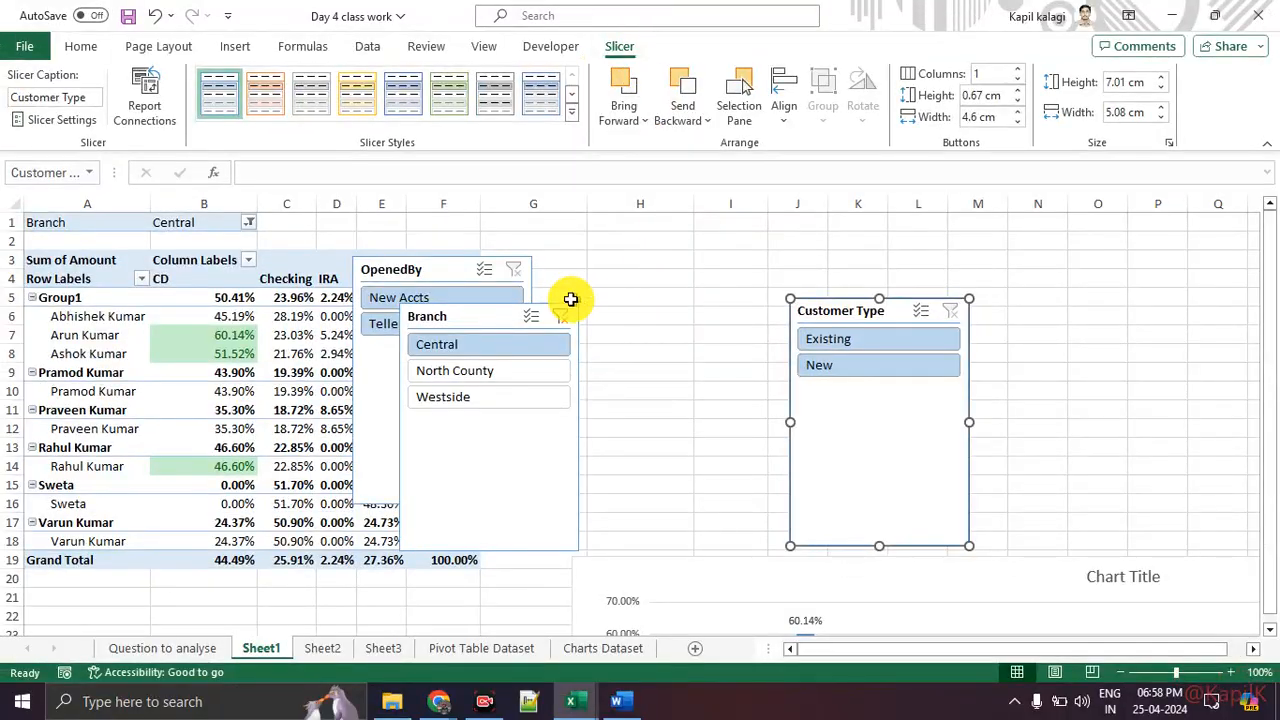
drag(483, 317, 654, 317)
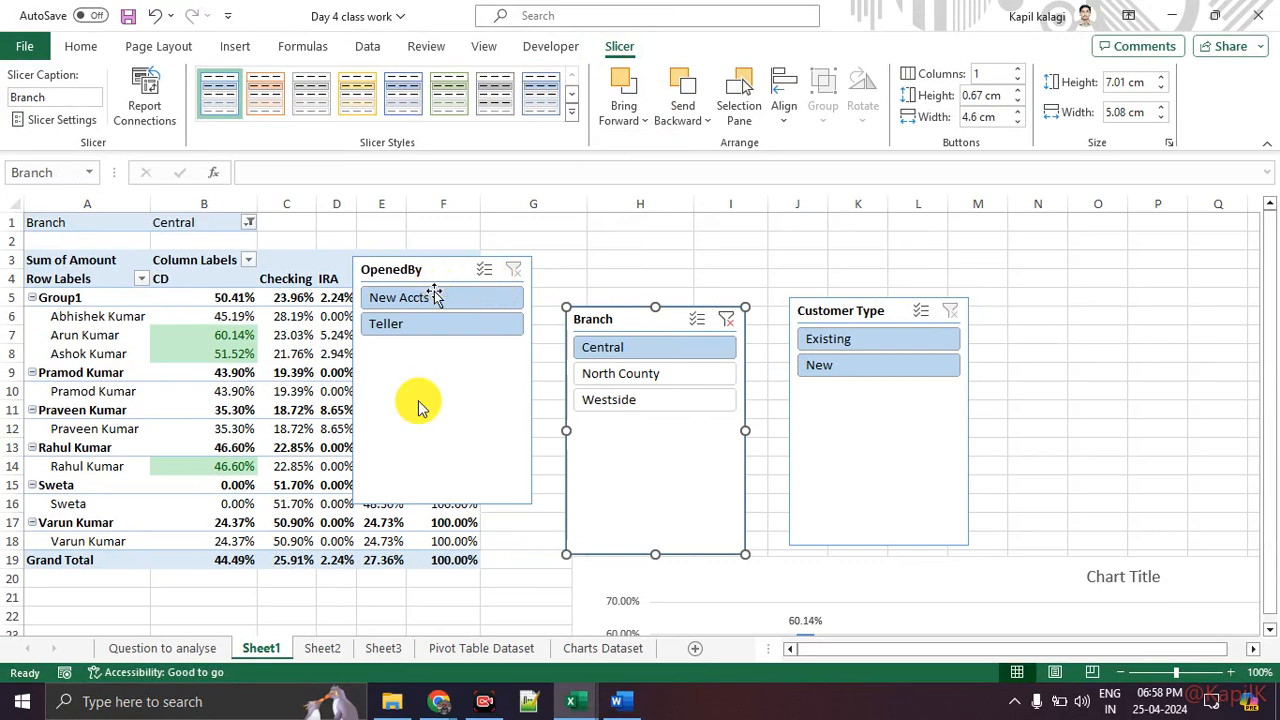
Step: Shorten the OpenedBy, Branch and Customer Type slicers and stack them in a column beside the PivotTable
click(442, 452)
drag(443, 503, 437, 344)
click(693, 530)
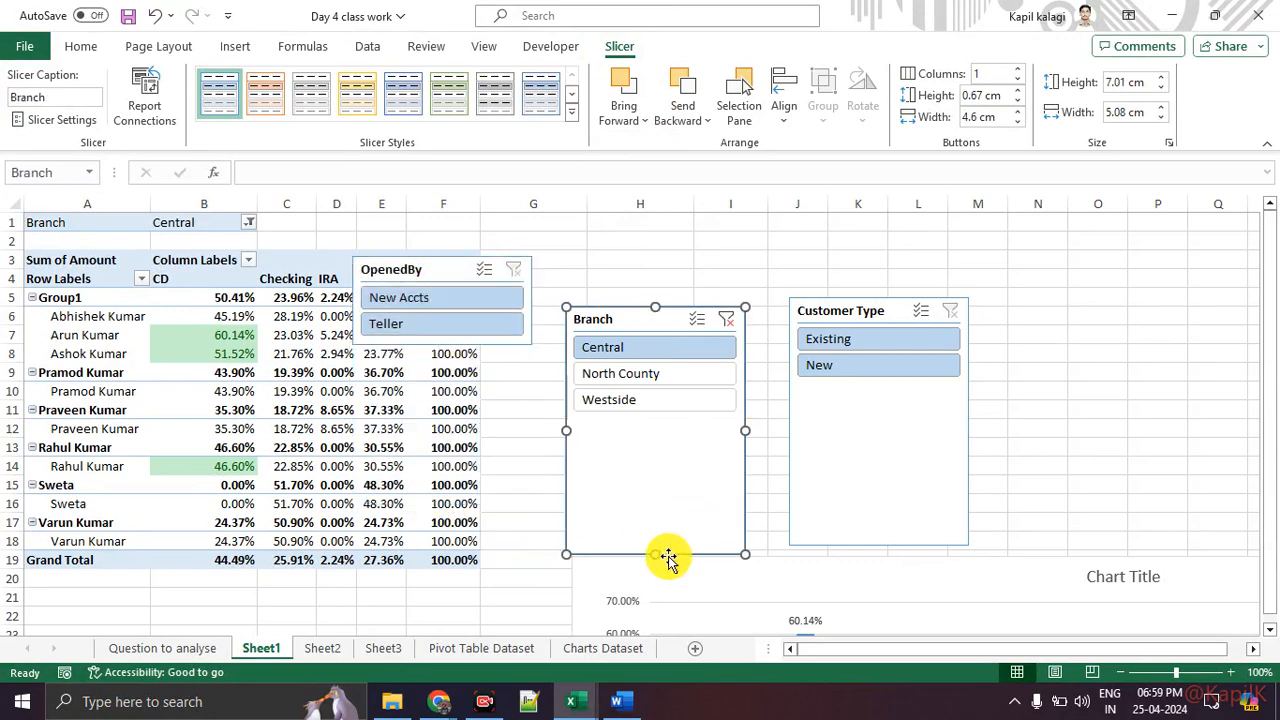
drag(656, 555, 652, 416)
click(929, 457)
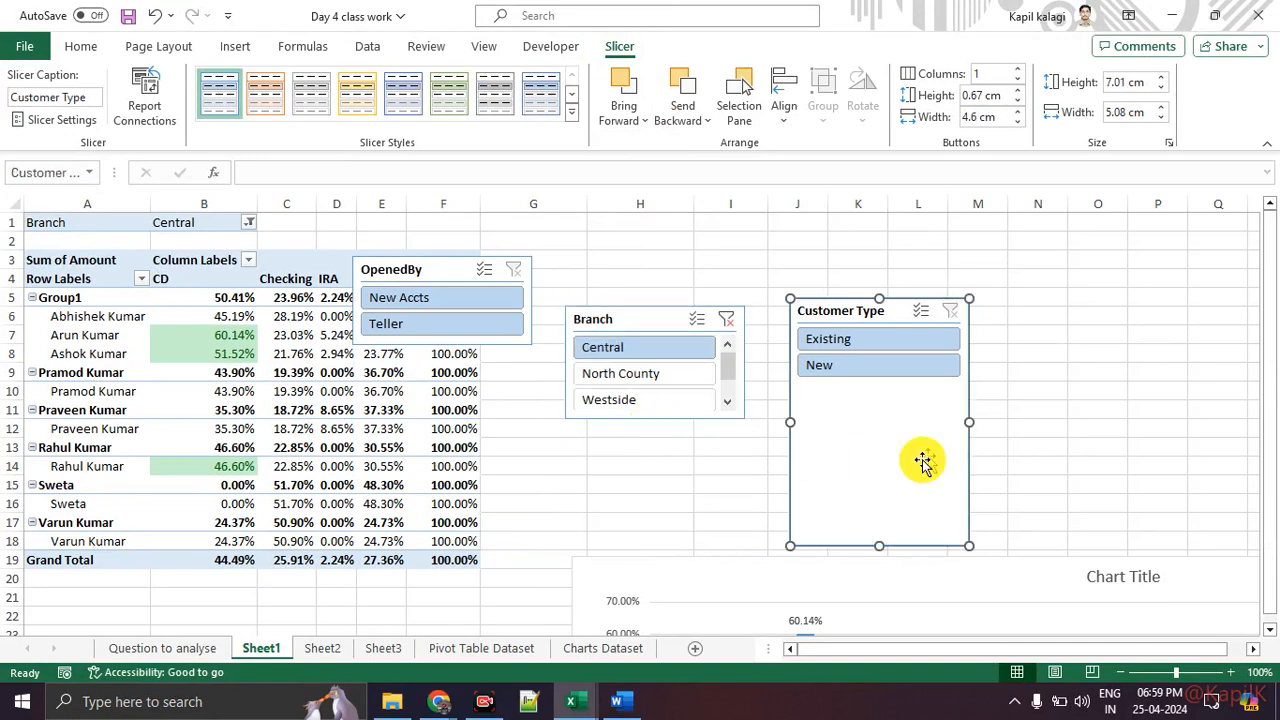
drag(882, 523, 873, 391)
drag(434, 272, 570, 258)
drag(860, 320, 564, 505)
drag(631, 318, 554, 354)
Step: Filter with the slicers to New Accts, the North County branch and New customers
click(571, 313)
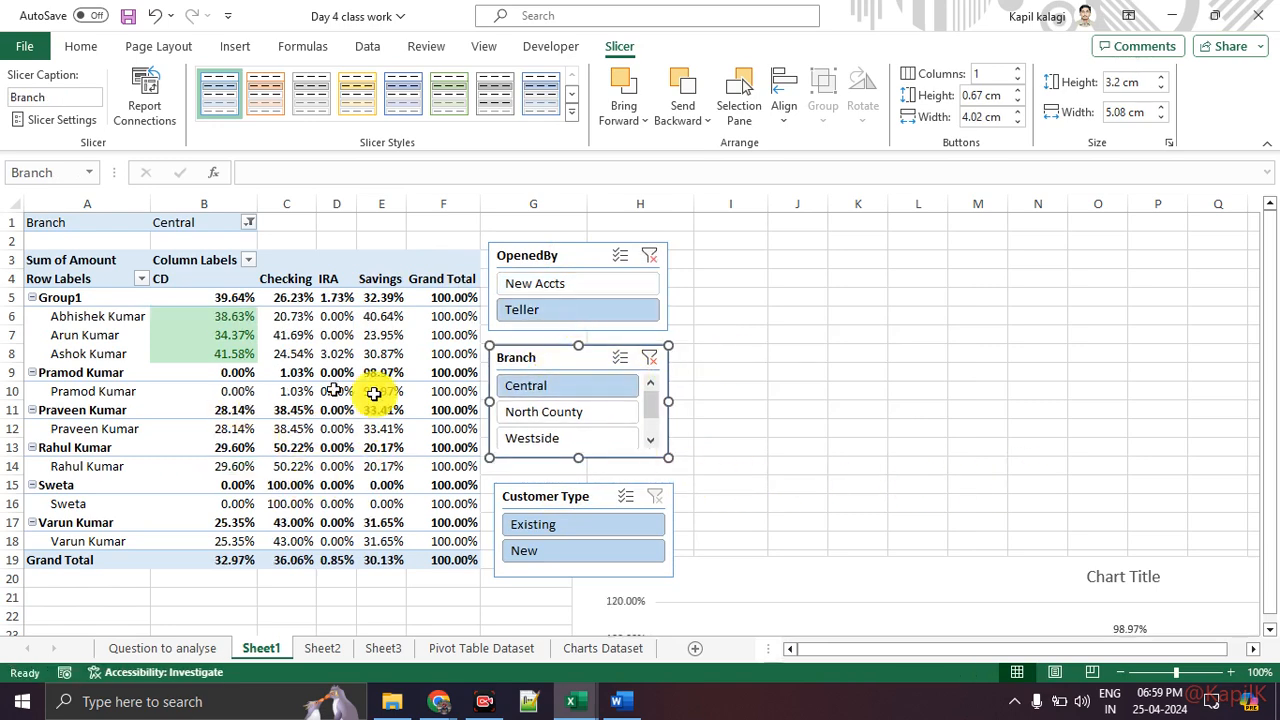
click(566, 283)
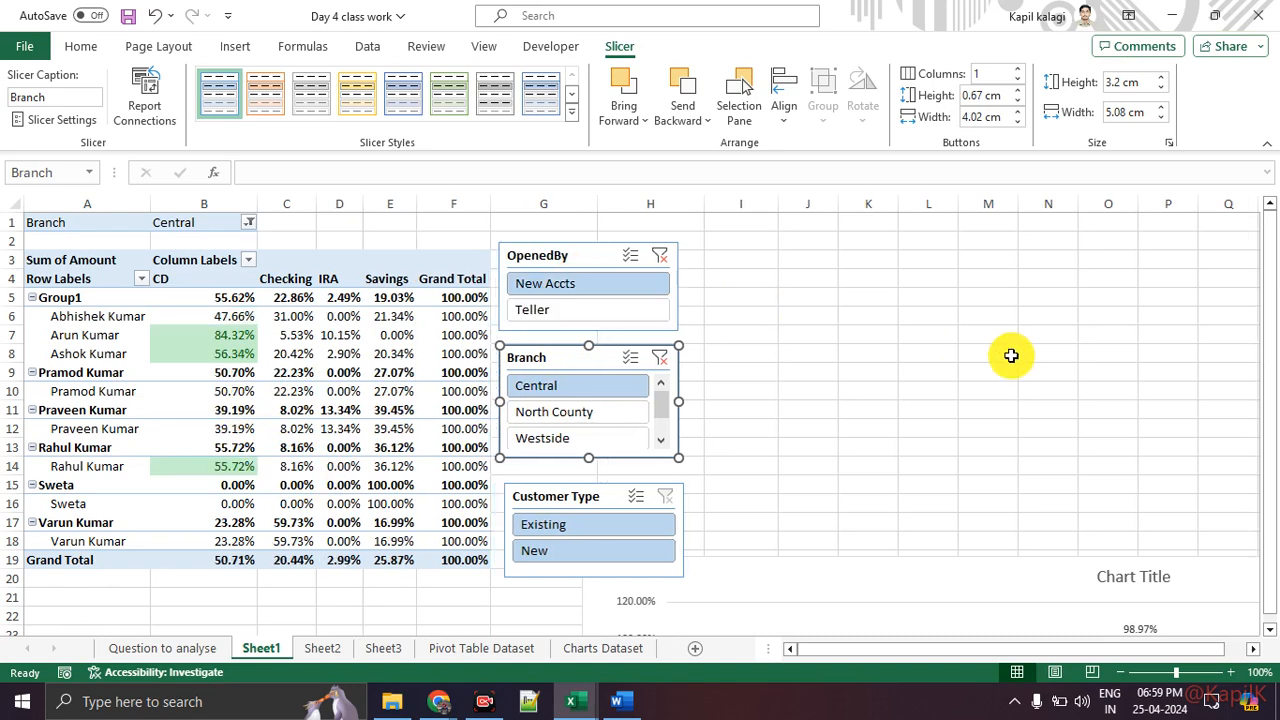
click(568, 411)
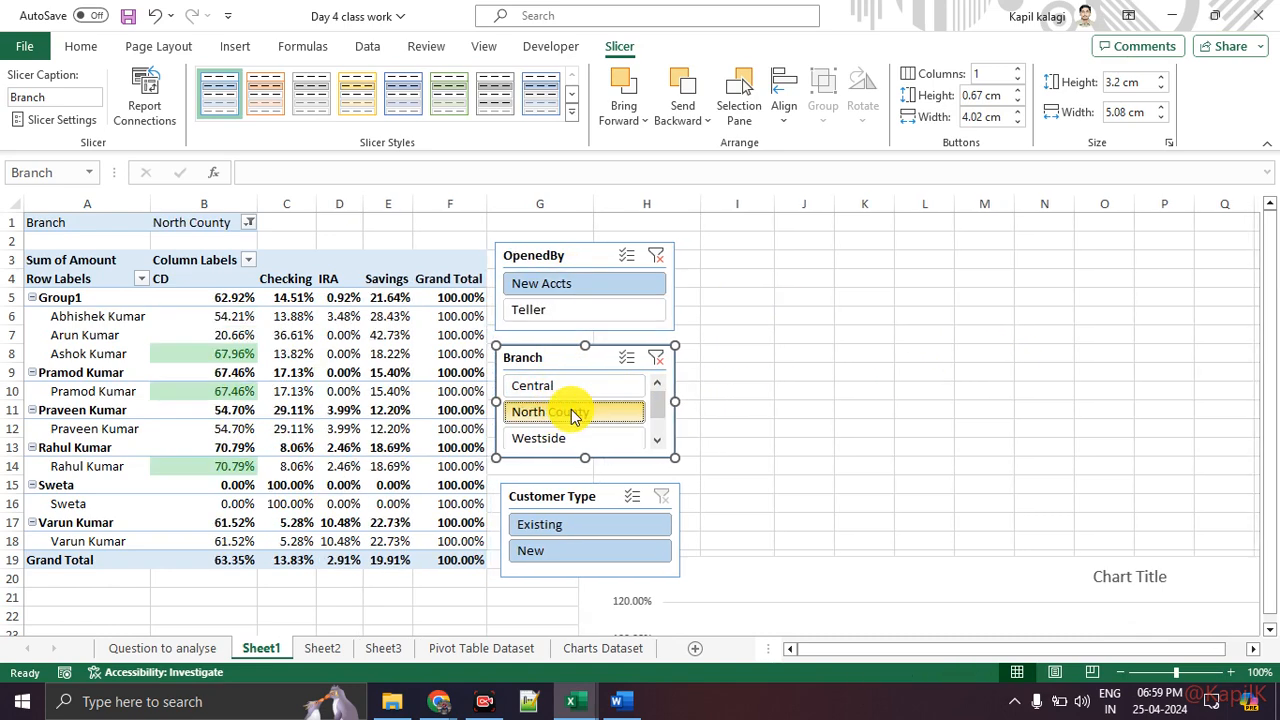
click(566, 552)
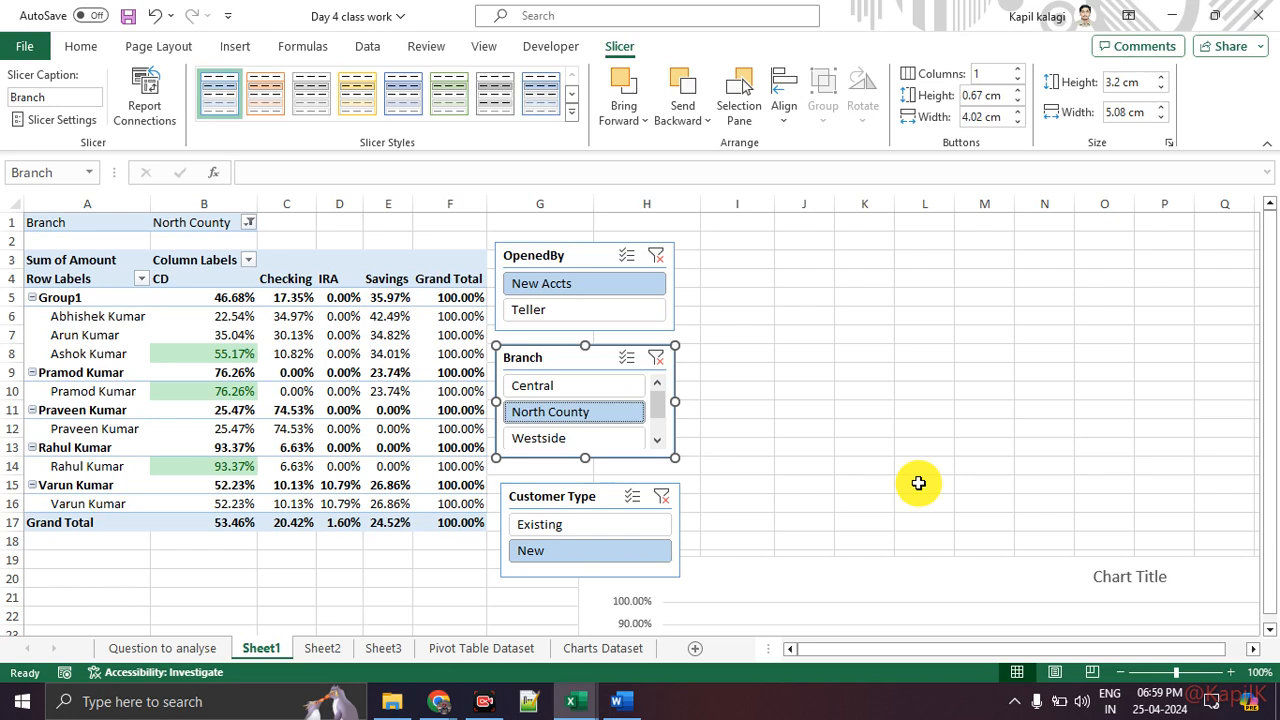
Step: Close the field list, narrow the PivotChart and place it to the right of the slicers
drag(934, 563, 429, 314)
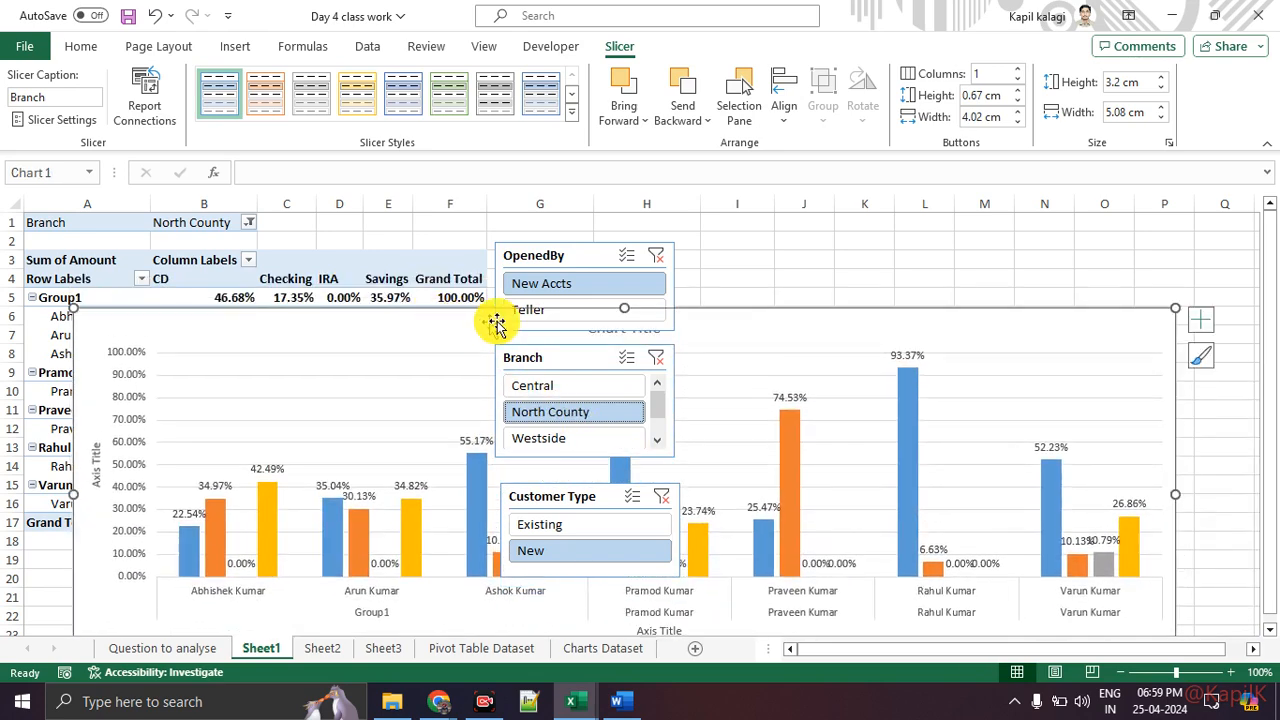
click(565, 311)
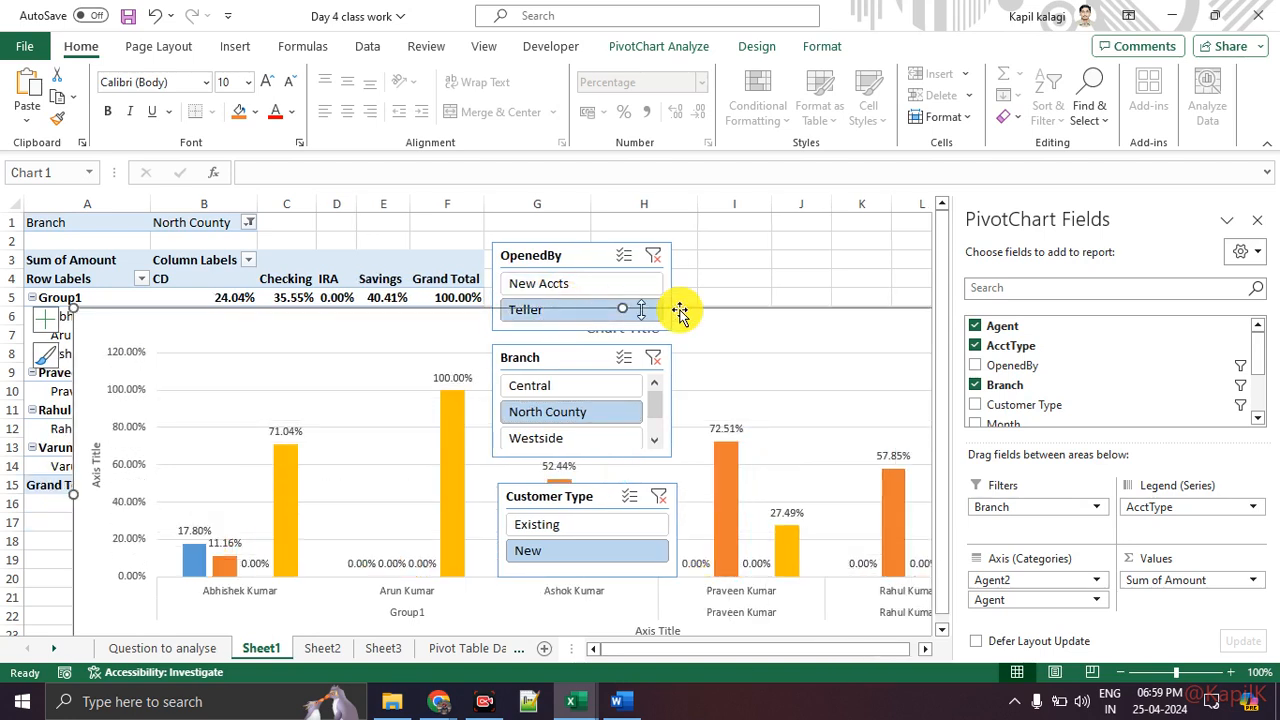
click(1258, 219)
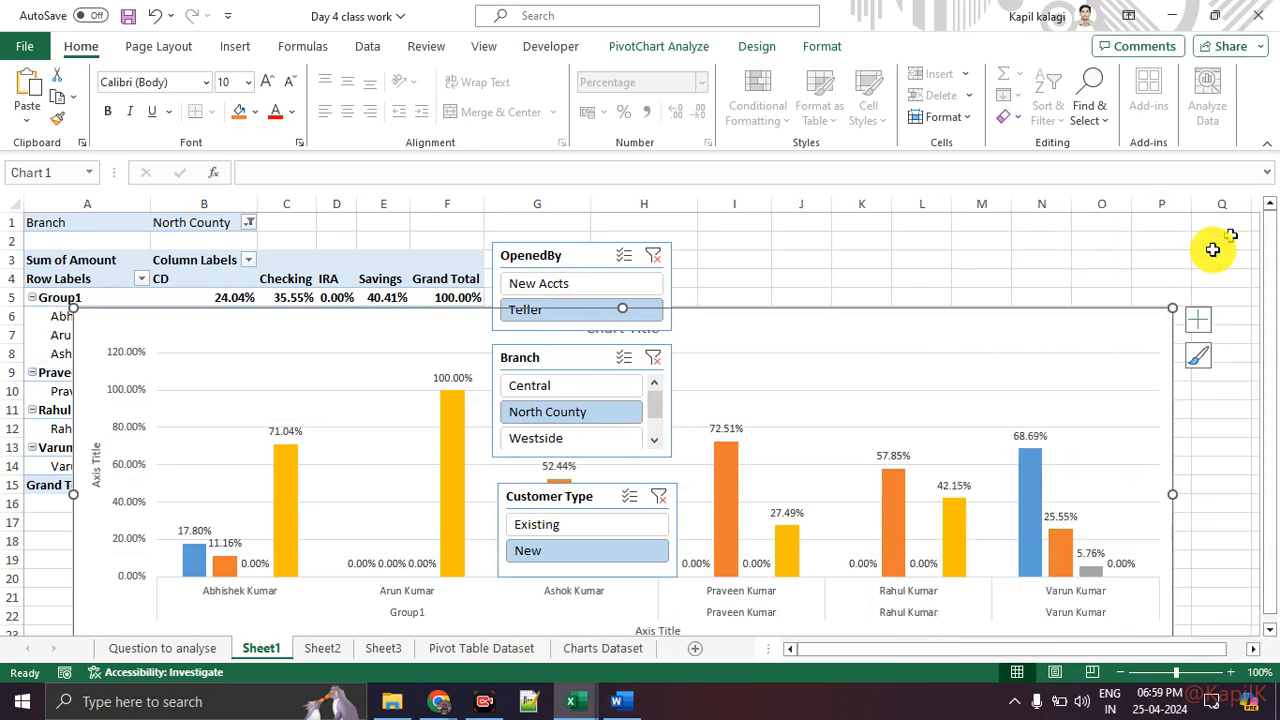
drag(1172, 494, 650, 494)
drag(223, 323, 836, 236)
Step: Filter with the slicers to Teller accounts in the Central branch
click(552, 285)
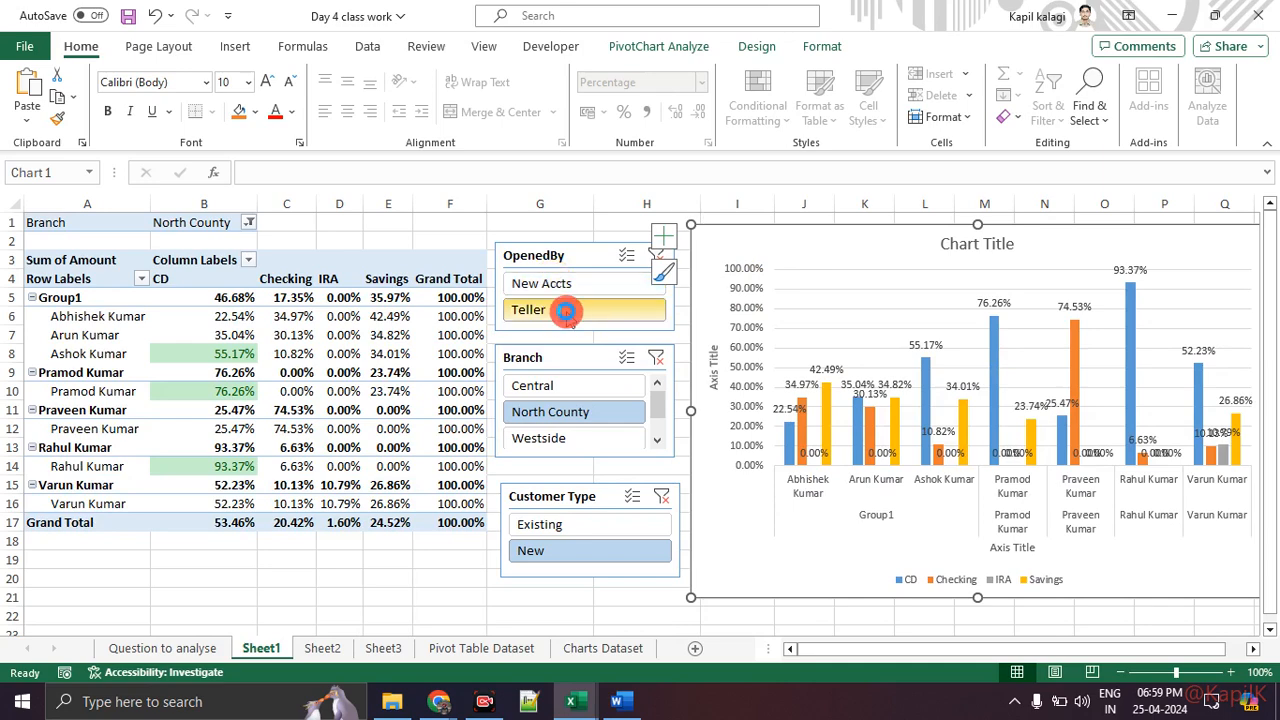
click(556, 311)
click(571, 385)
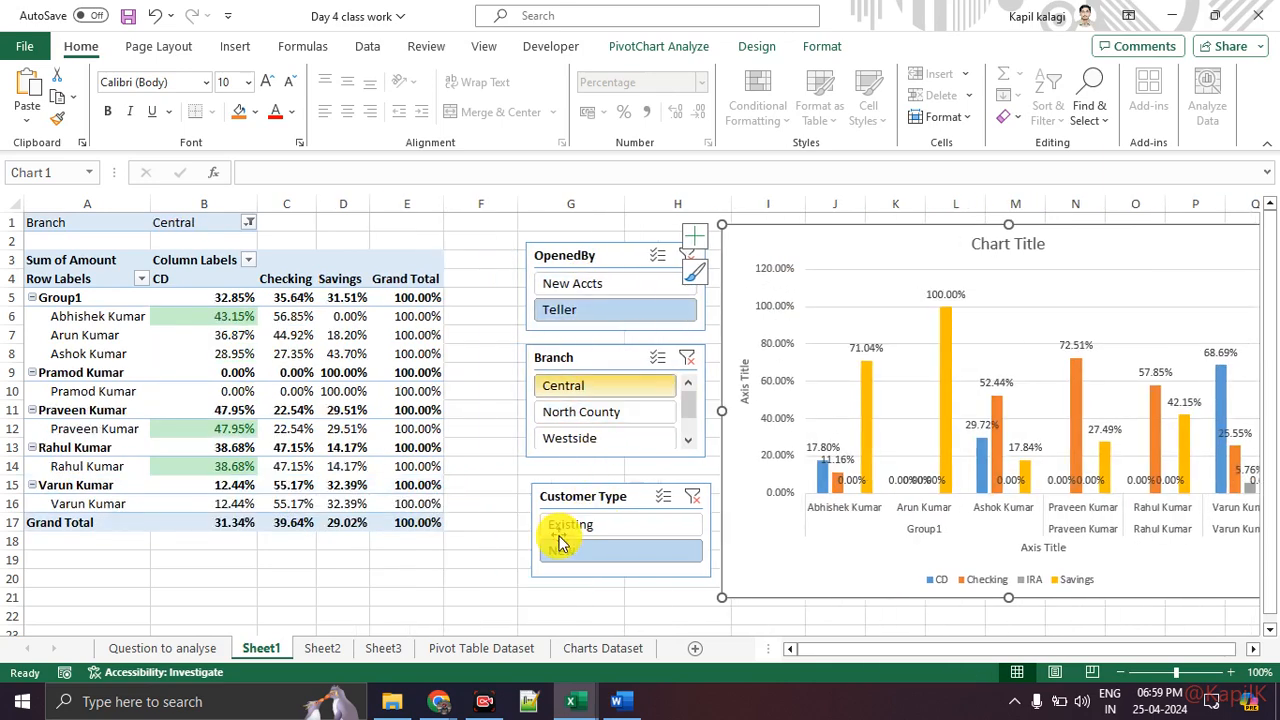
Step: Filter the Customer Type slicer to Existing customers
click(567, 532)
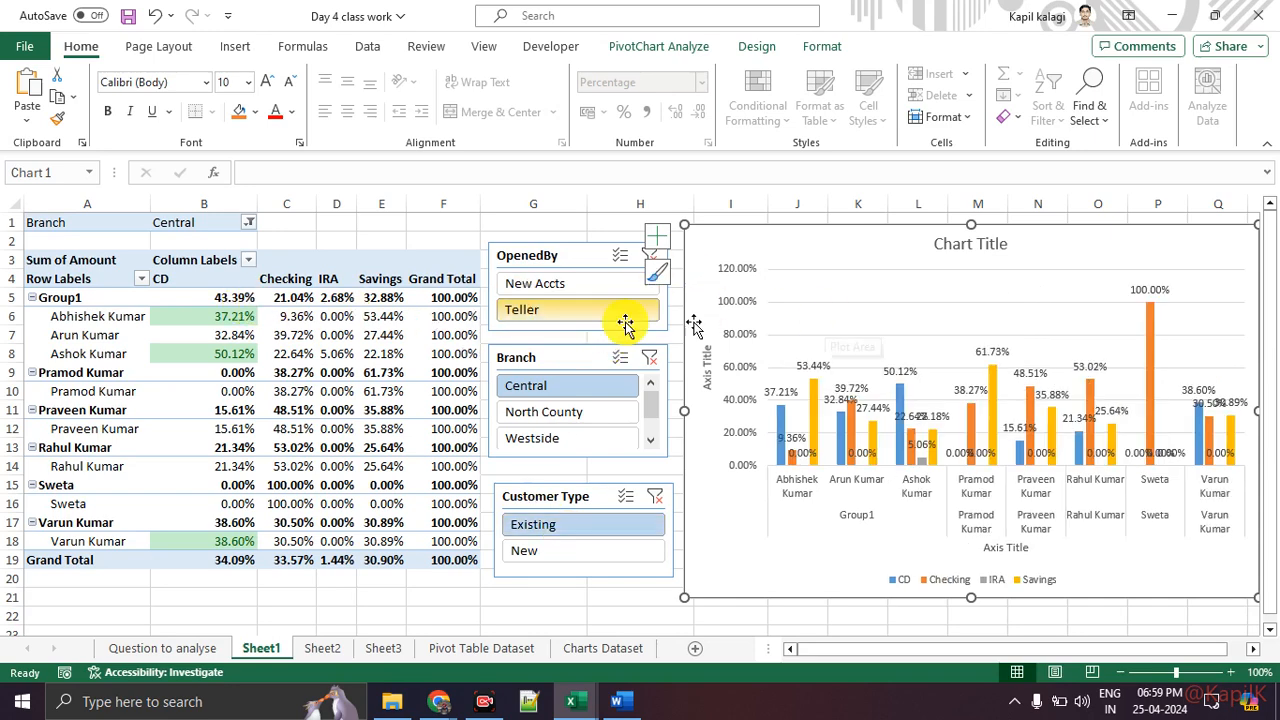
Step: Apply the green slicer style to the OpenedBy, Branch and Customer Type slicers
click(551, 265)
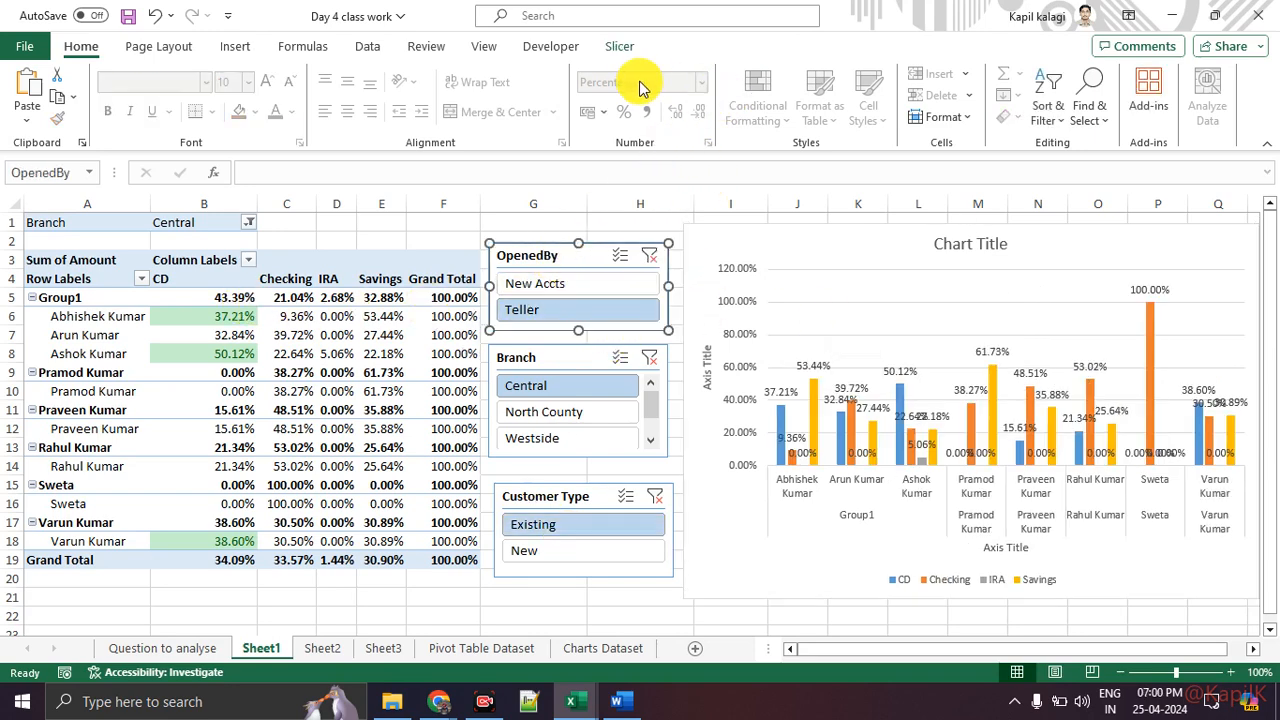
click(620, 47)
key(ctrl+1)
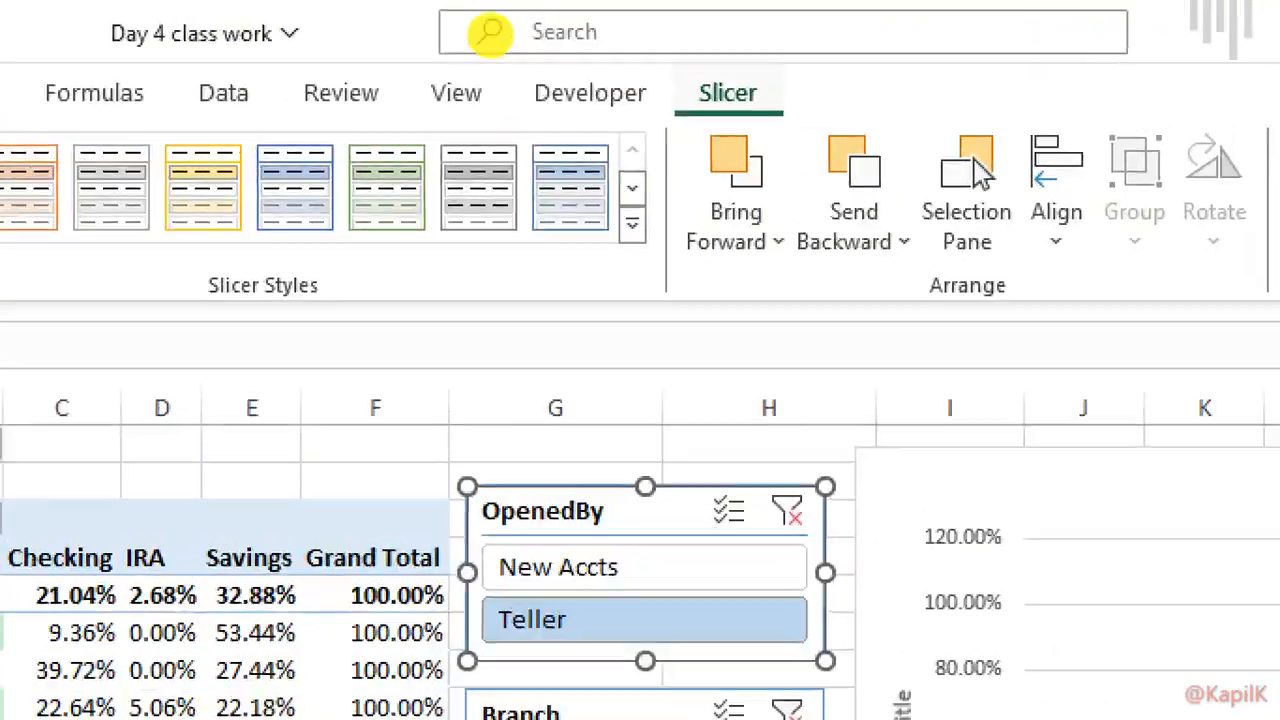
click(290, 32)
mouse_move(221, 117)
mouse_down()
mouse_move(374, 148)
mouse_move(244, 51)
mouse_move(274, 140)
mouse_up()
key(Escape)
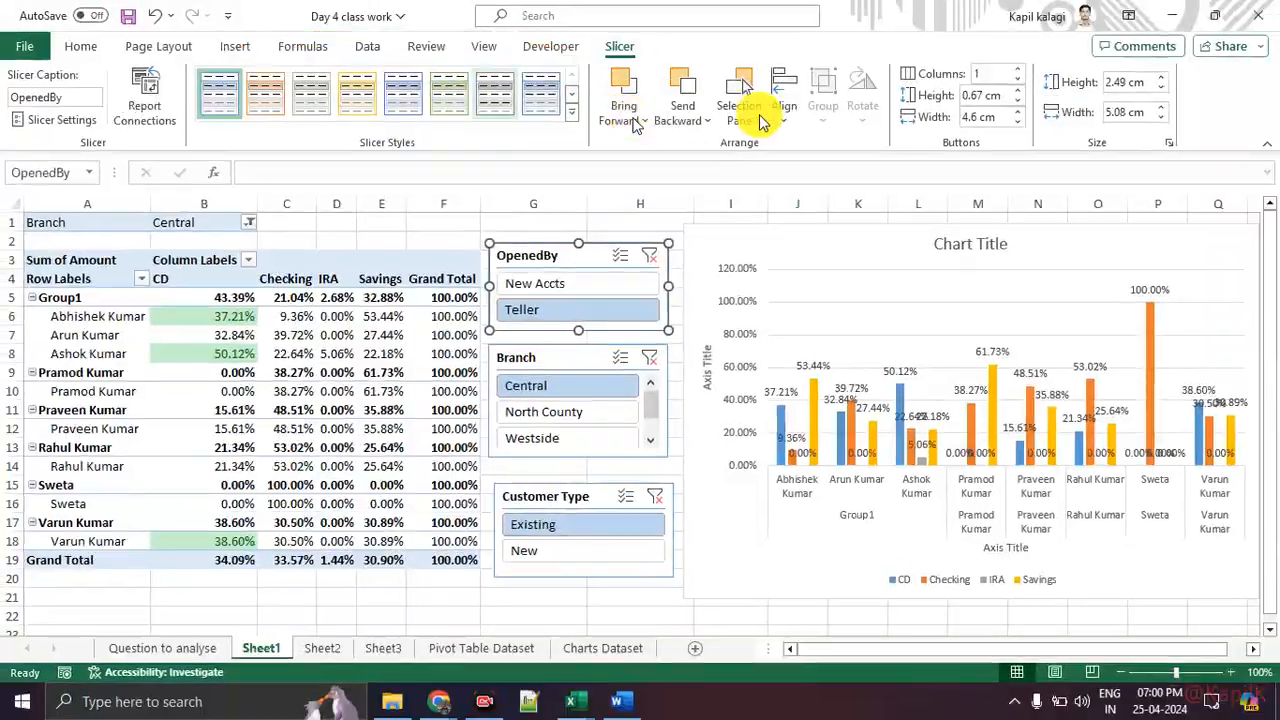
key(ctrl+1)
click(792, 138)
drag(390, 128, 808, 133)
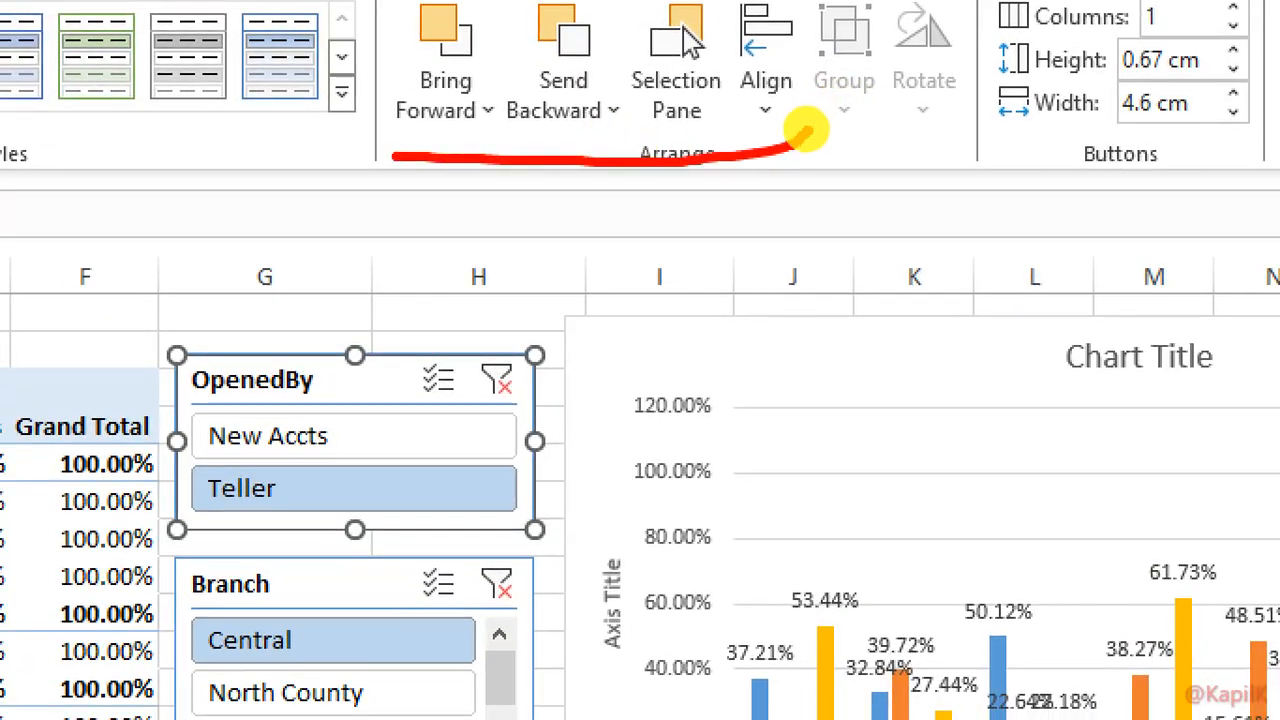
key(Escape)
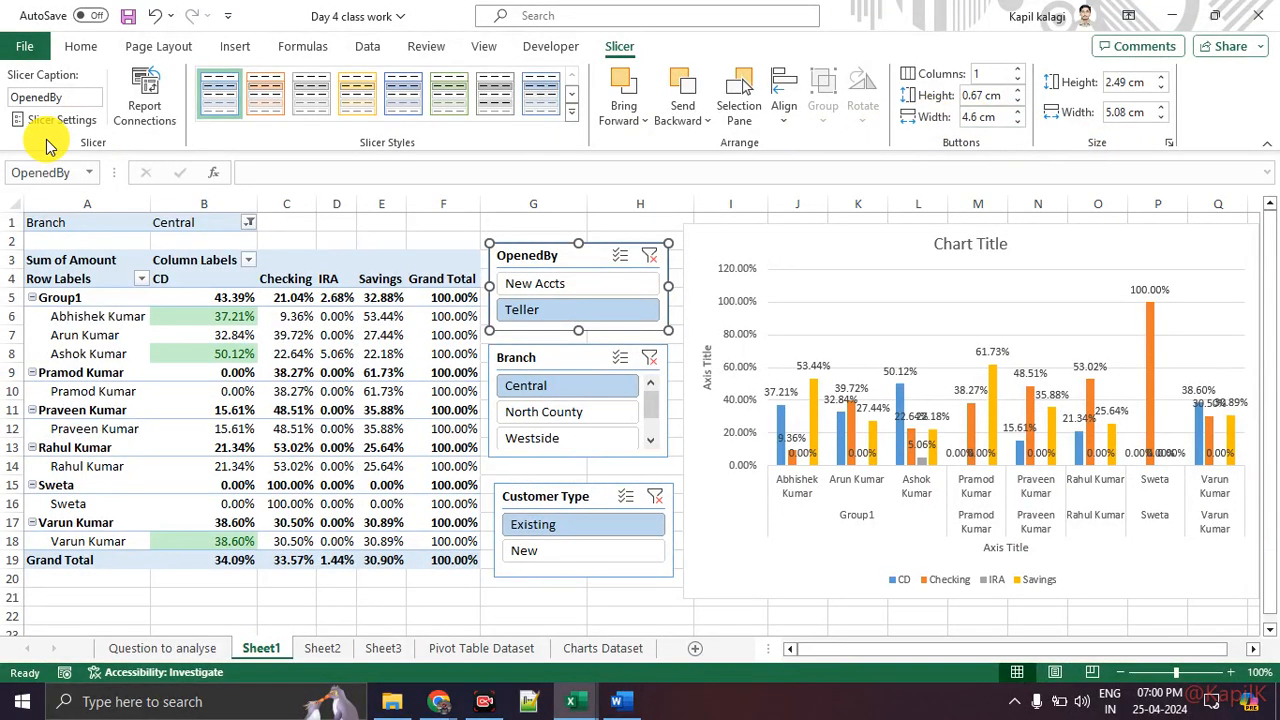
key(ctrl+1)
click(72, 89)
drag(72, 89, 6, 108)
drag(12, 155, 50, 80)
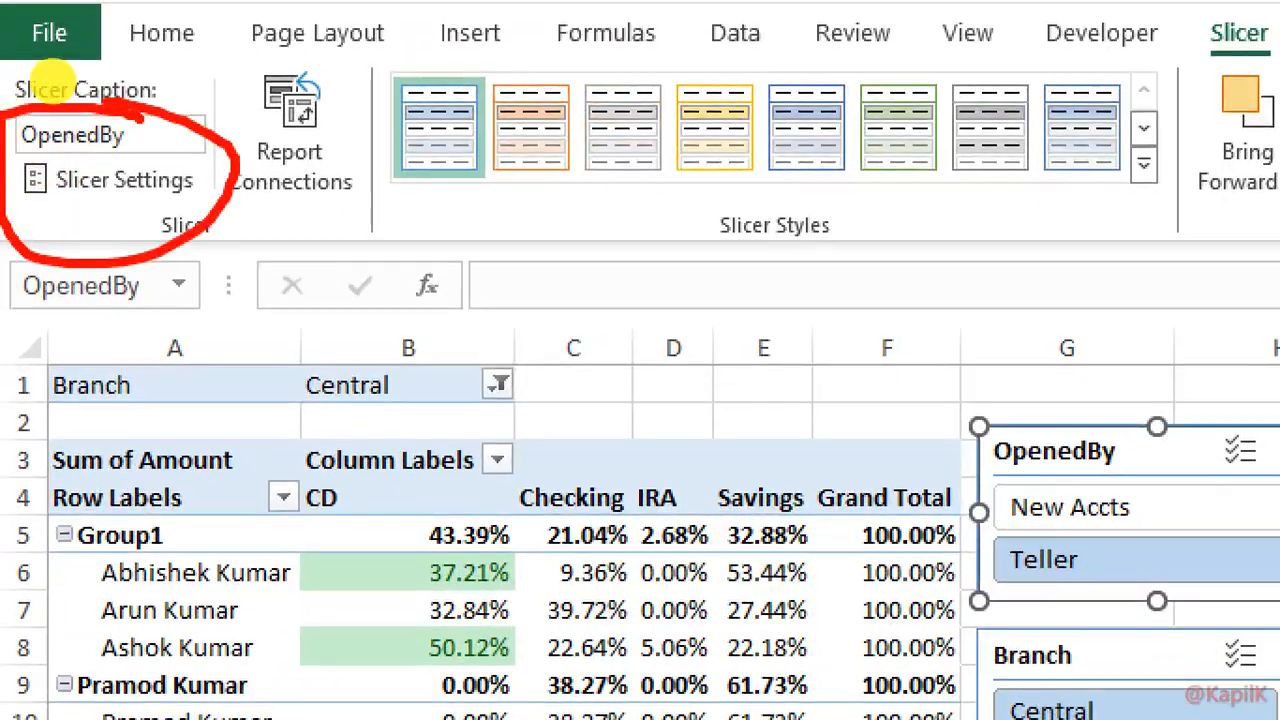
key(Escape)
click(450, 97)
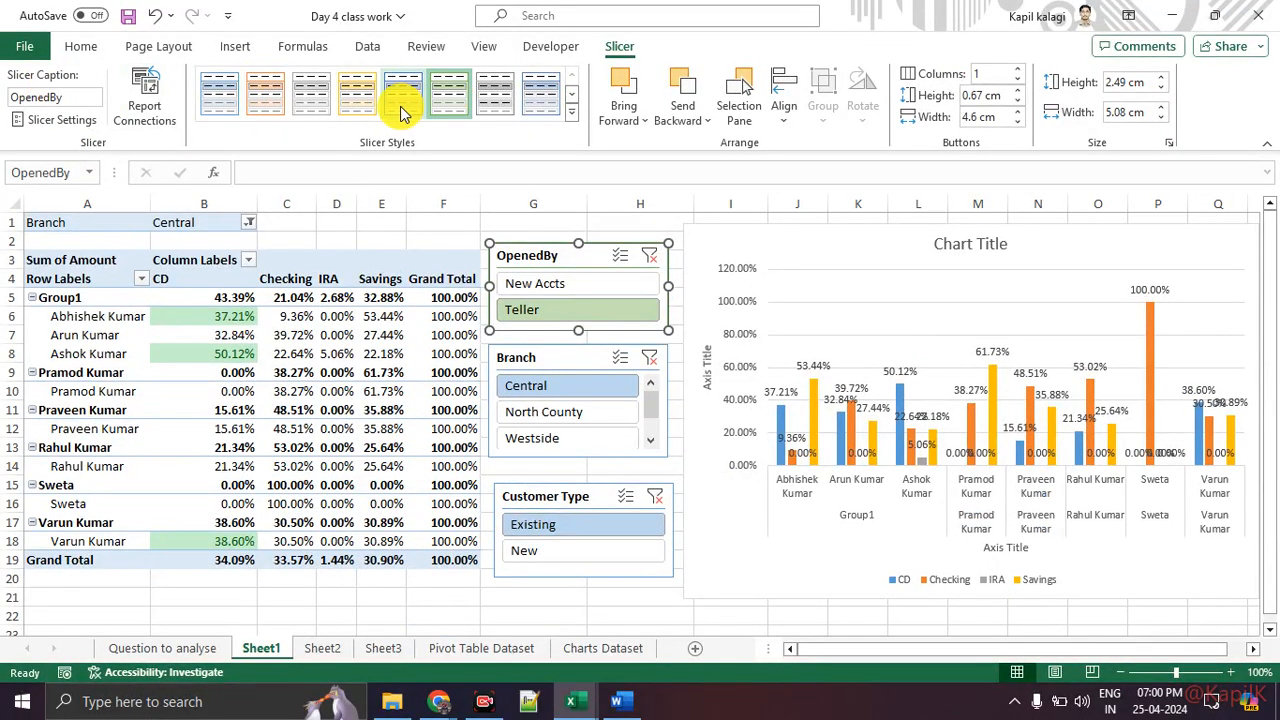
click(550, 368)
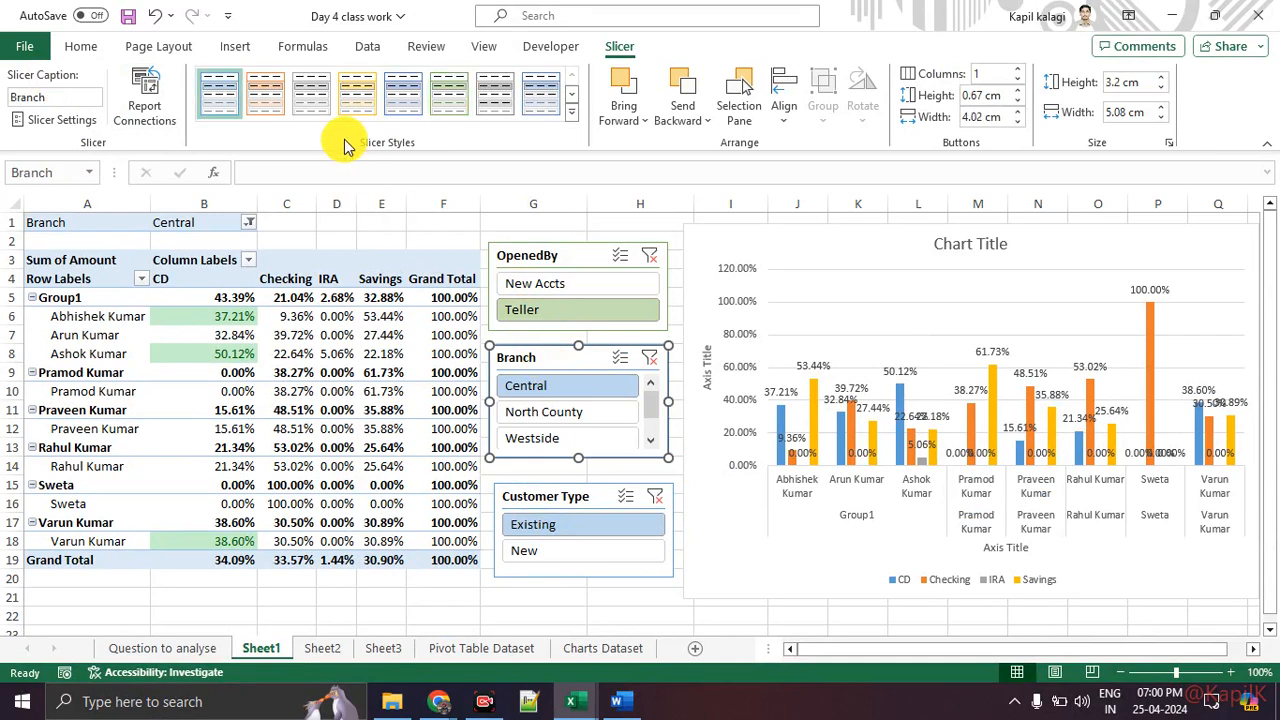
click(450, 97)
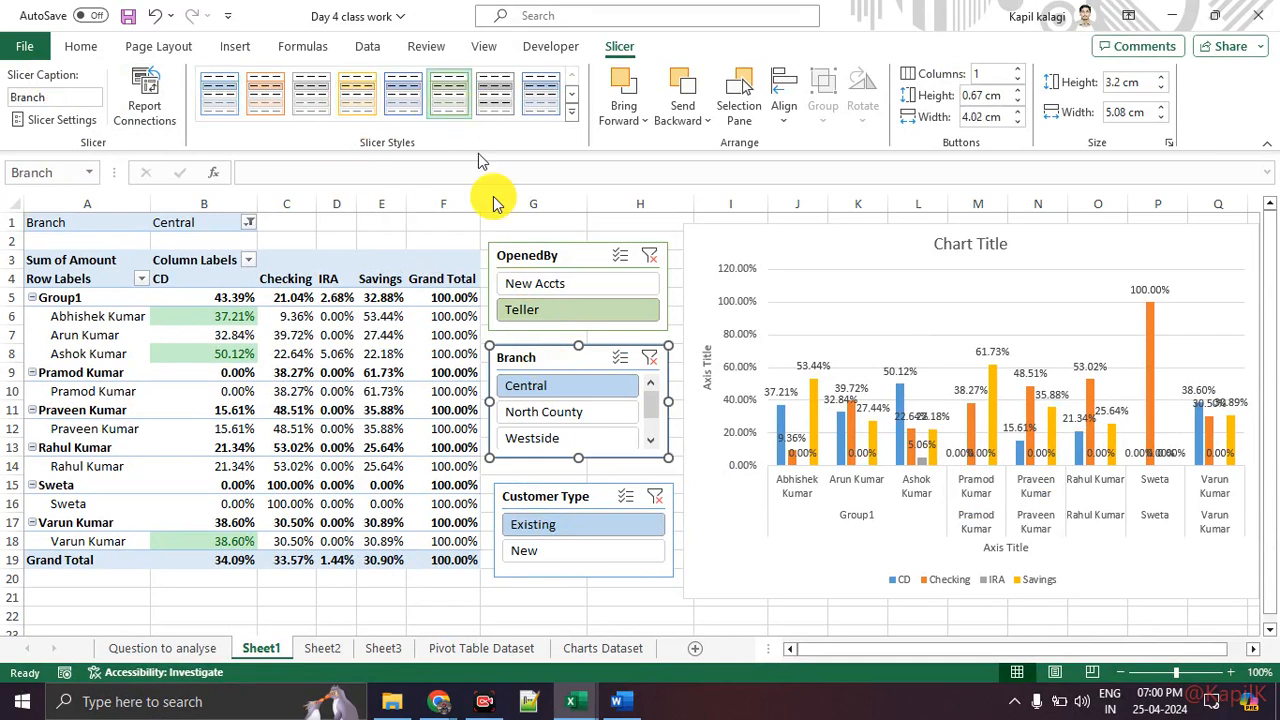
click(560, 496)
click(445, 100)
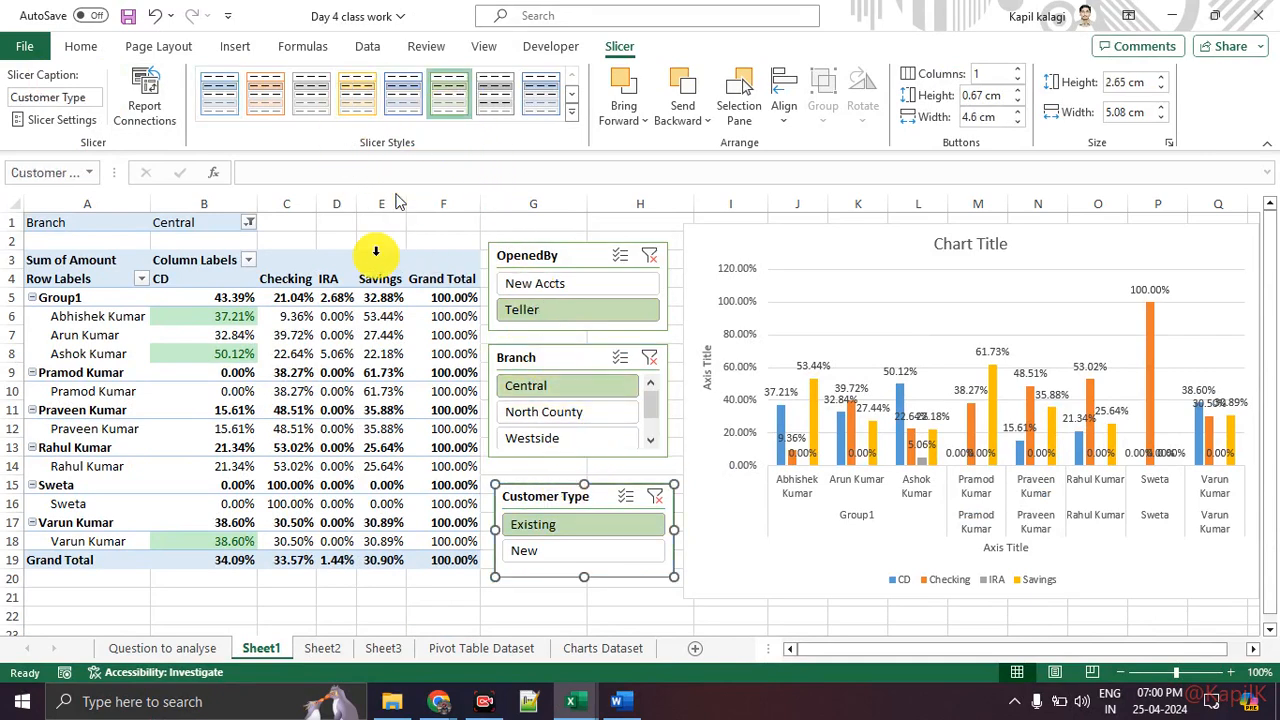
Step: Apply a light gold PivotTable style to the PivotTable
click(350, 258)
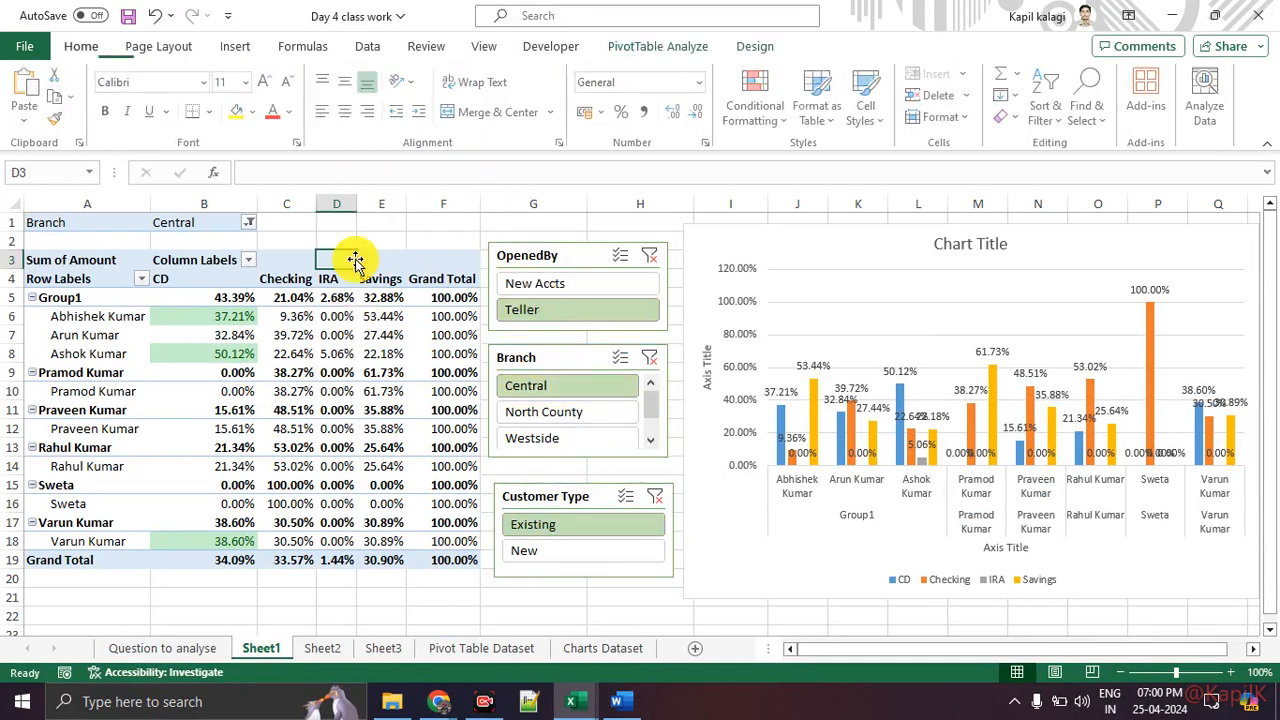
click(755, 46)
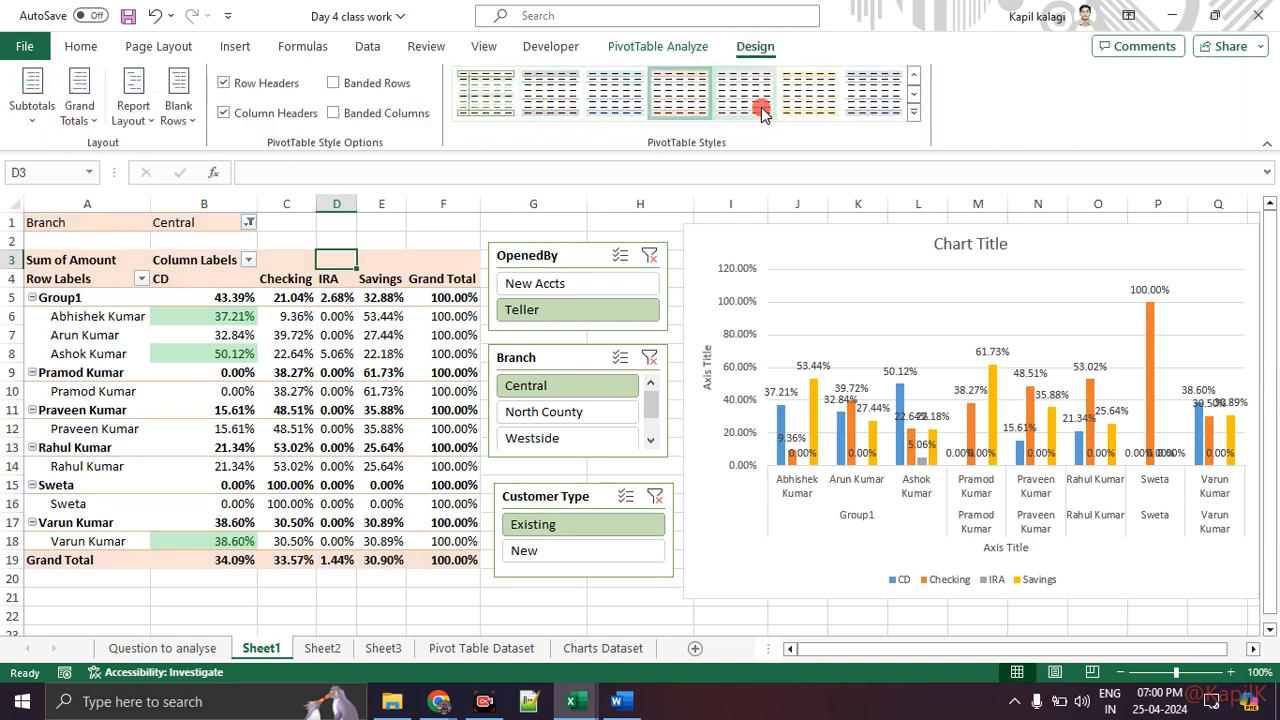
click(808, 100)
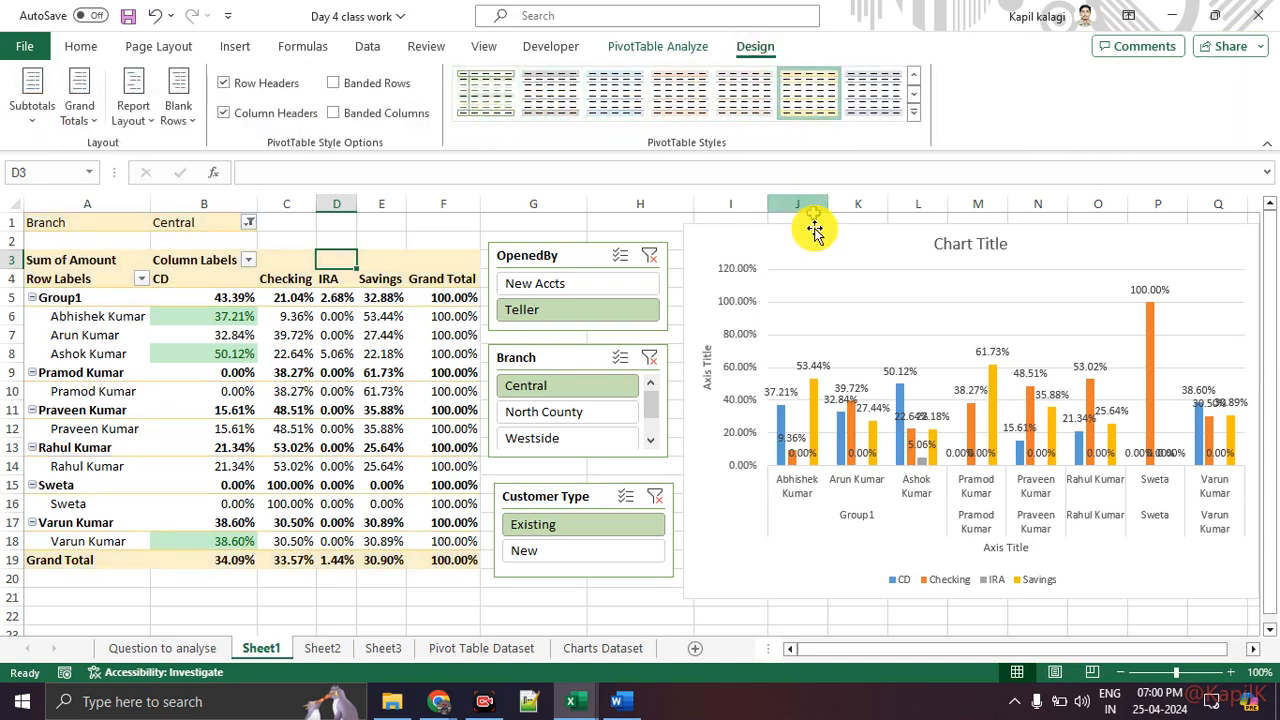
click(830, 310)
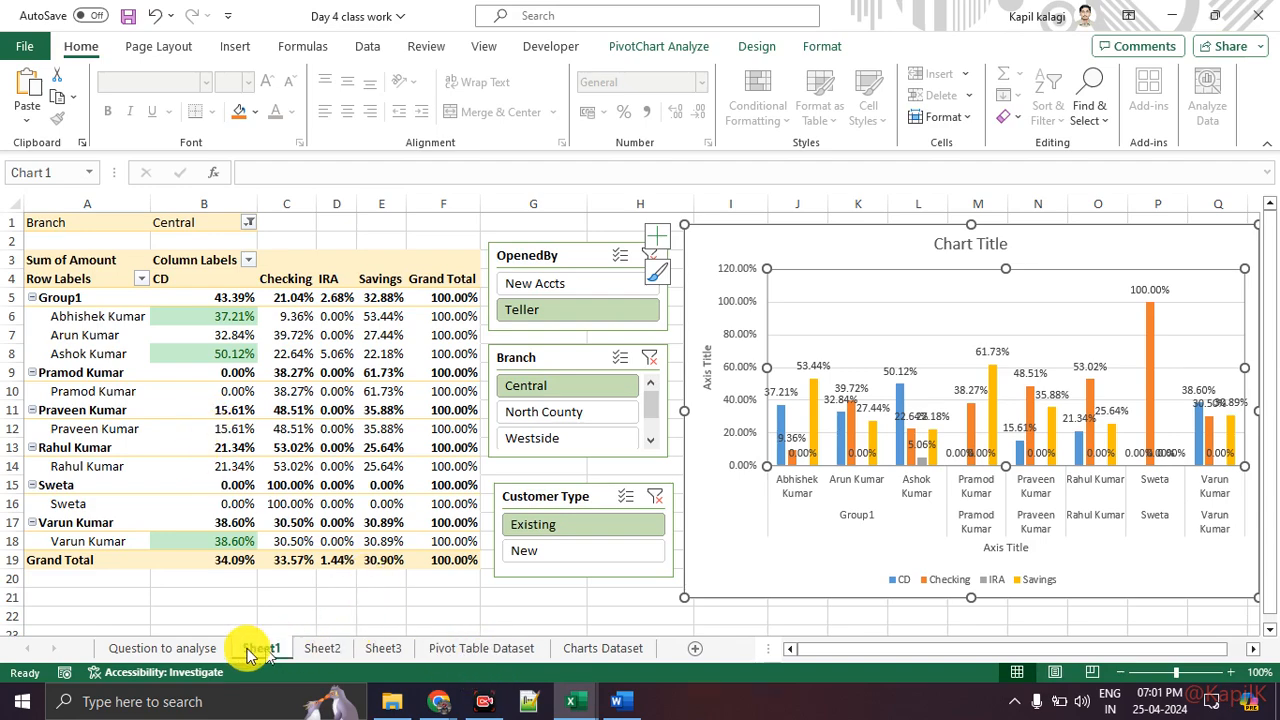
Step: From the Pivot Table Dataset sheet, insert a new PivotChart & PivotTable from Bank_Data on a new worksheet
click(205, 651)
click(466, 648)
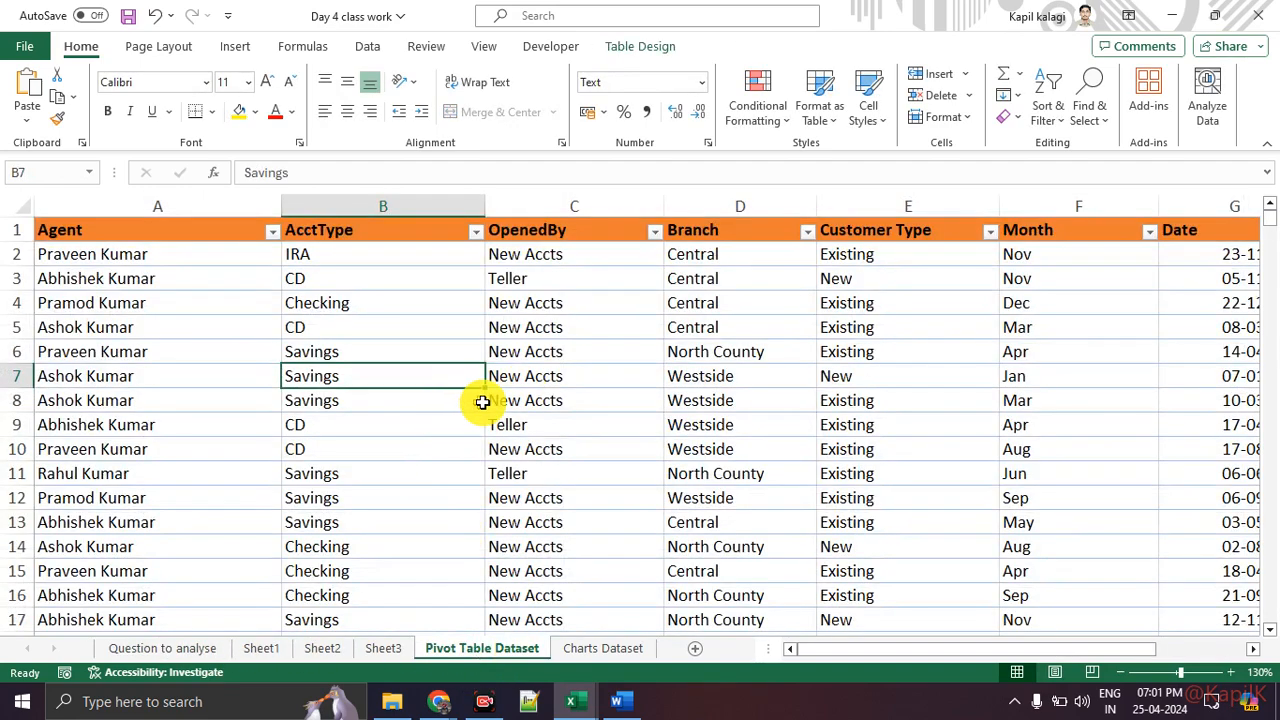
click(458, 448)
drag(980, 655, 1194, 651)
drag(985, 303, 984, 550)
click(961, 376)
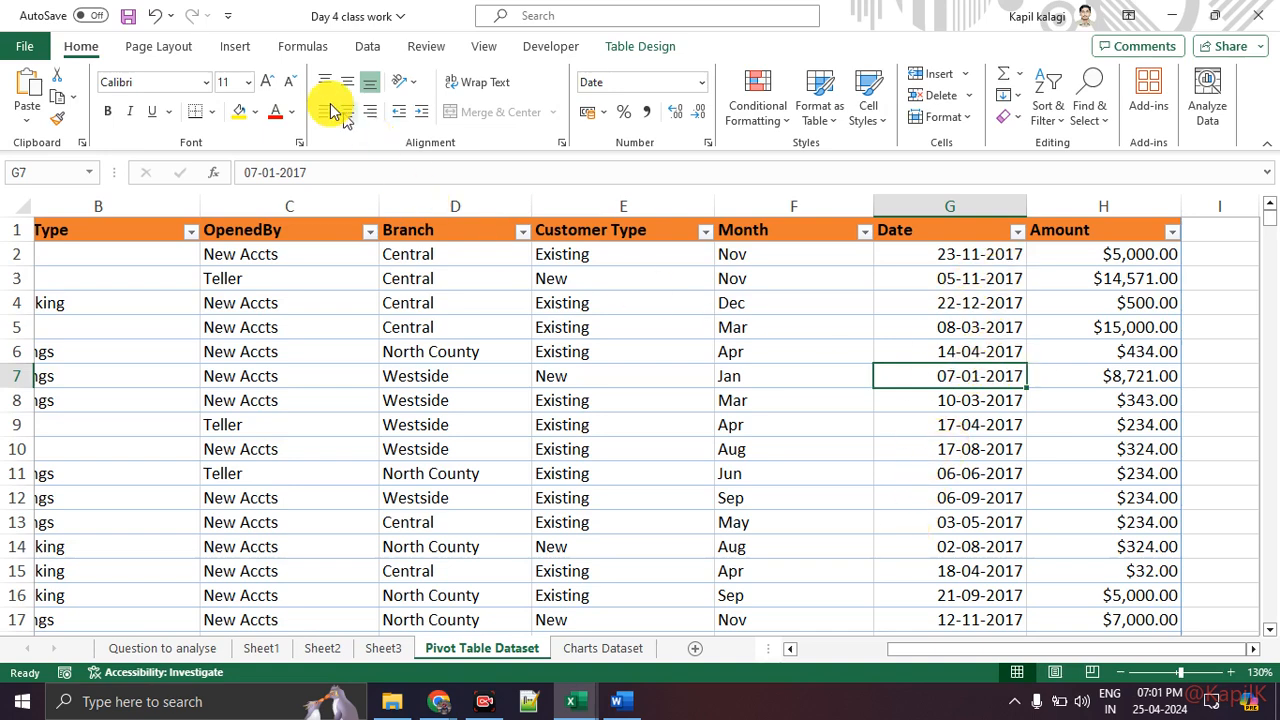
click(230, 50)
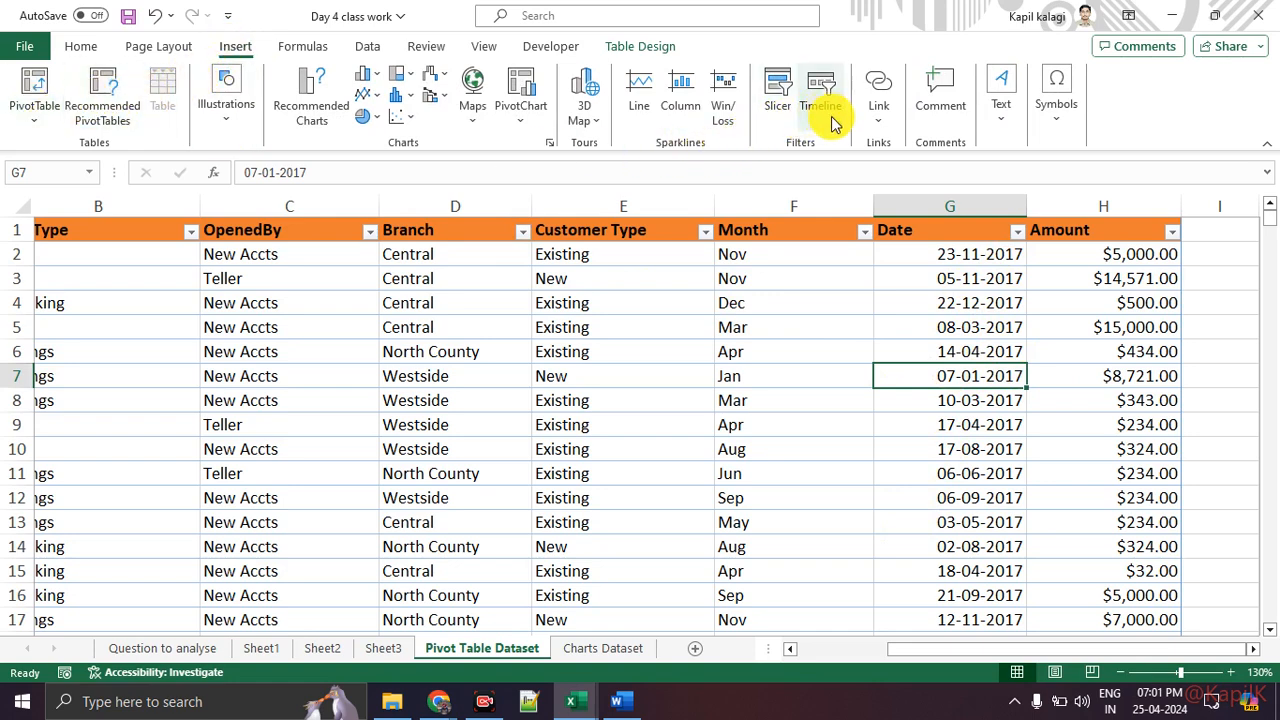
click(522, 118)
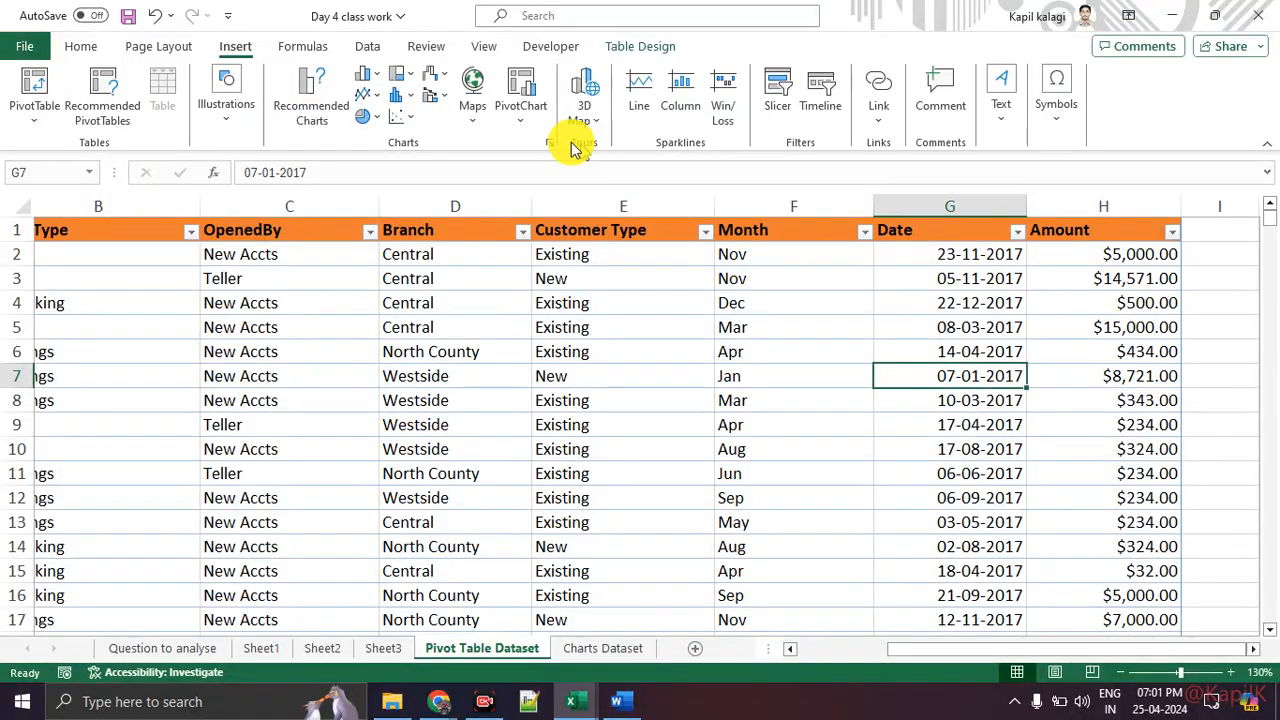
click(513, 112)
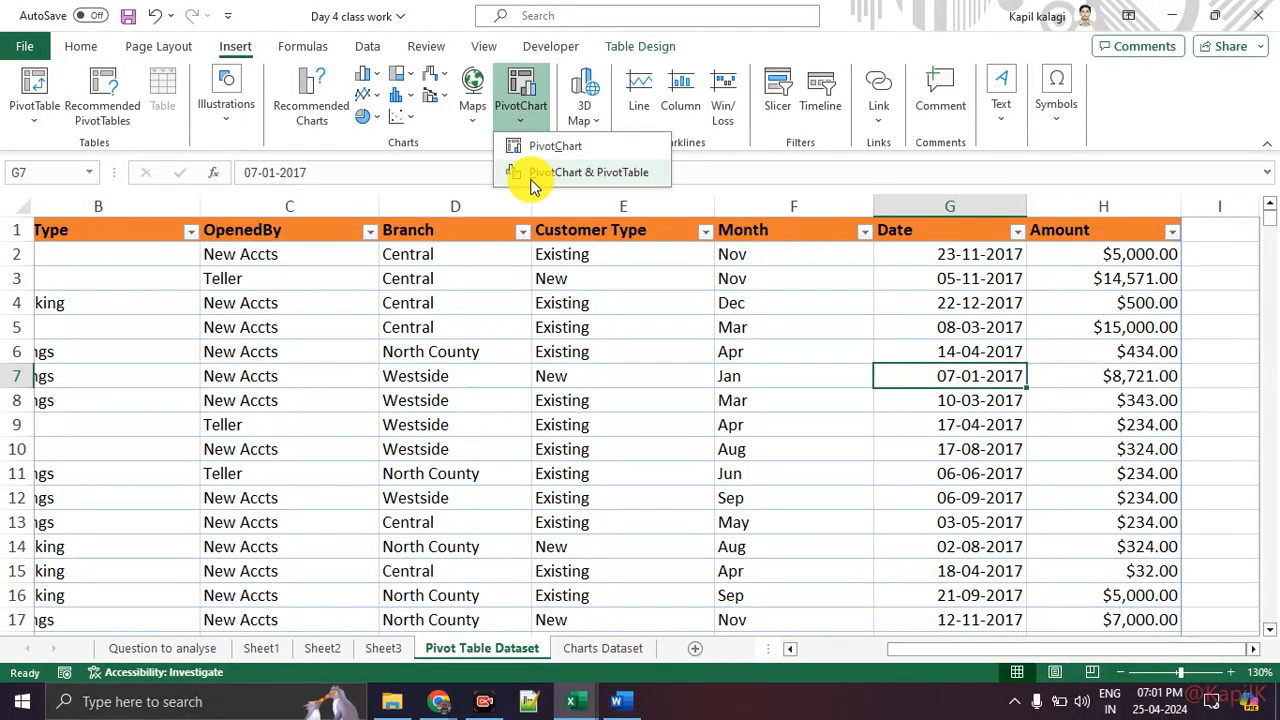
click(532, 166)
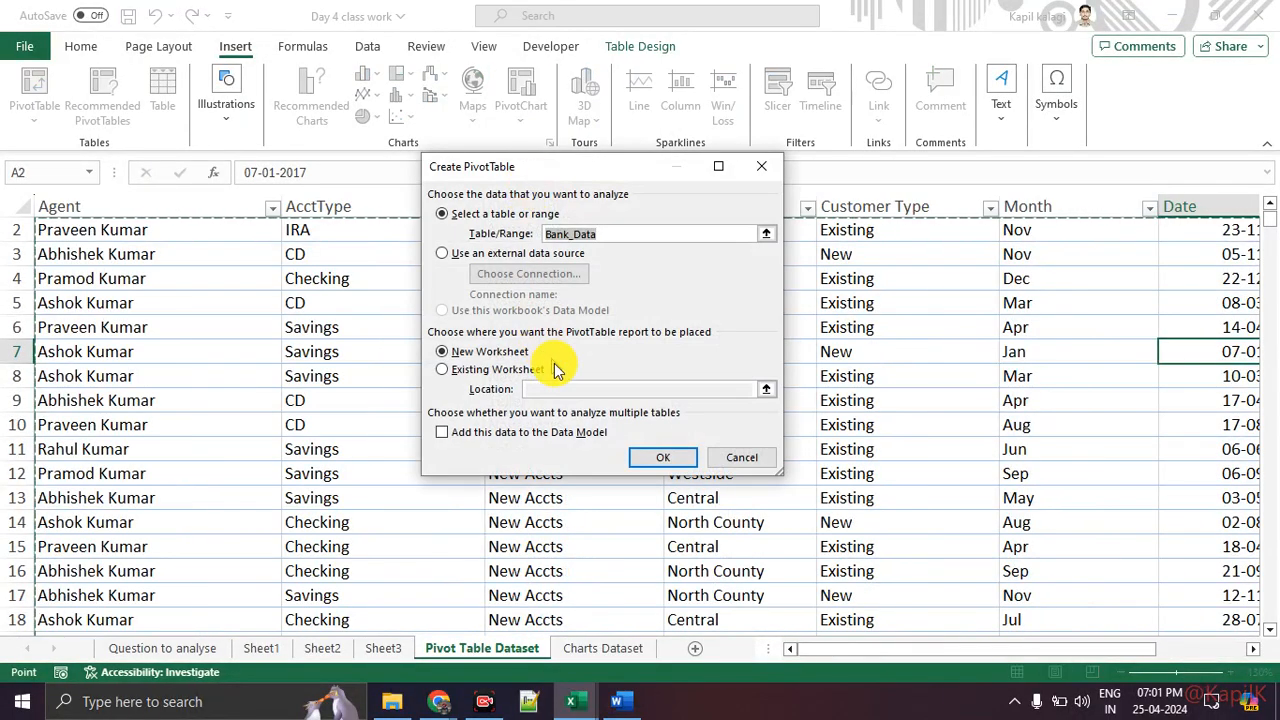
click(645, 457)
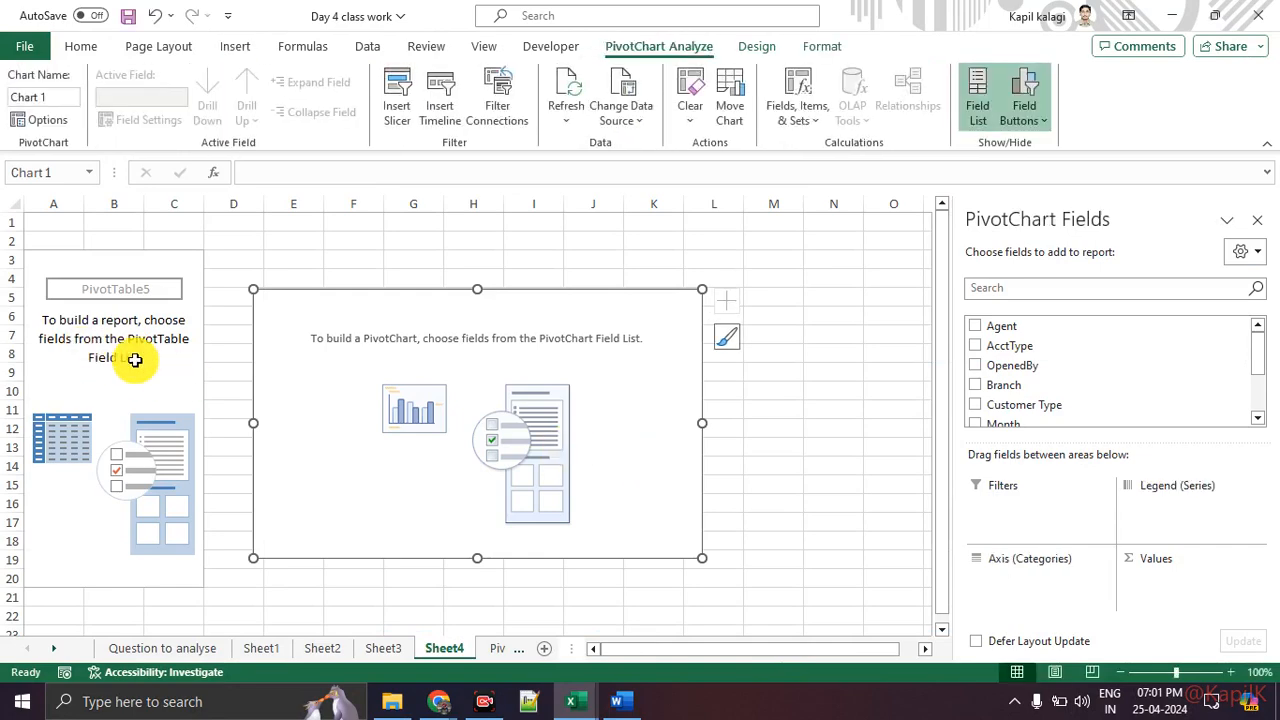
Step: Add the Date field to the legend (series) area of the new PivotChart
key(ctrl+1)
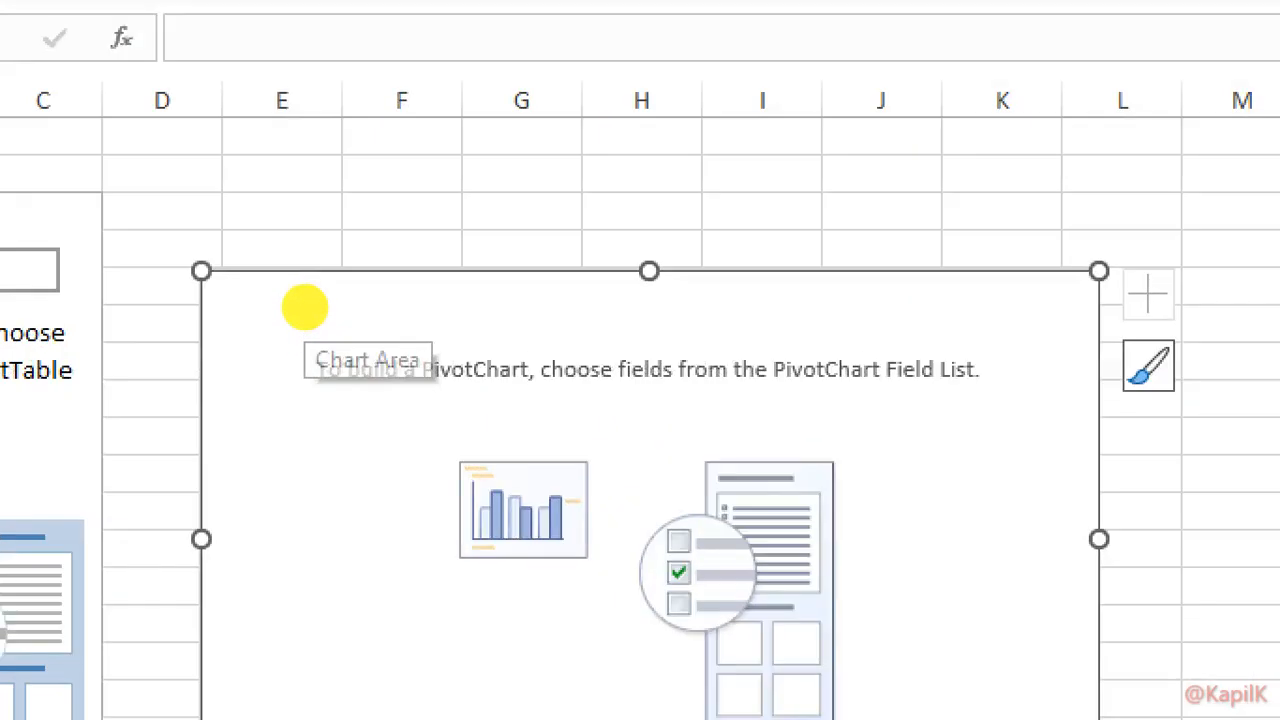
click(2, 419)
mouse_move(101, 327)
mouse_down()
mouse_move(88, 326)
mouse_move(104, 314)
mouse_up()
mouse_move(470, 321)
mouse_down()
mouse_move(334, 457)
mouse_move(400, 363)
mouse_up()
key(Escape)
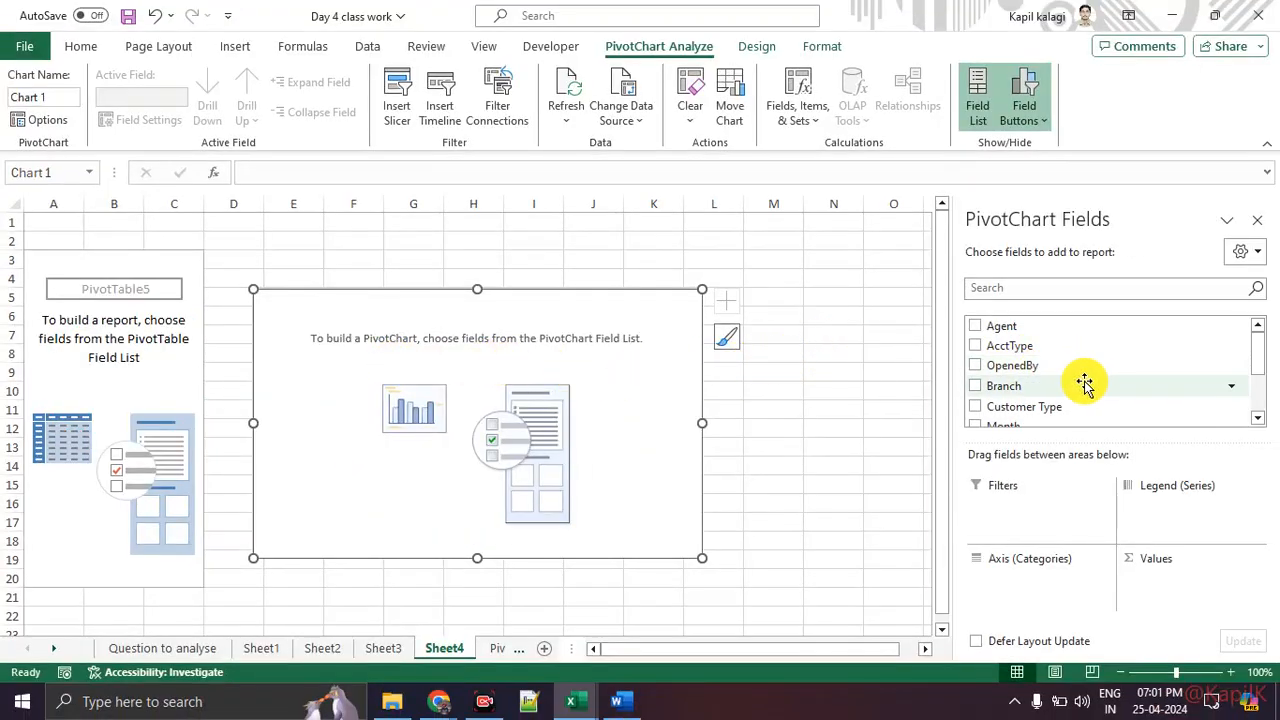
scroll(1090, 384, down, 2)
drag(1047, 368, 1213, 522)
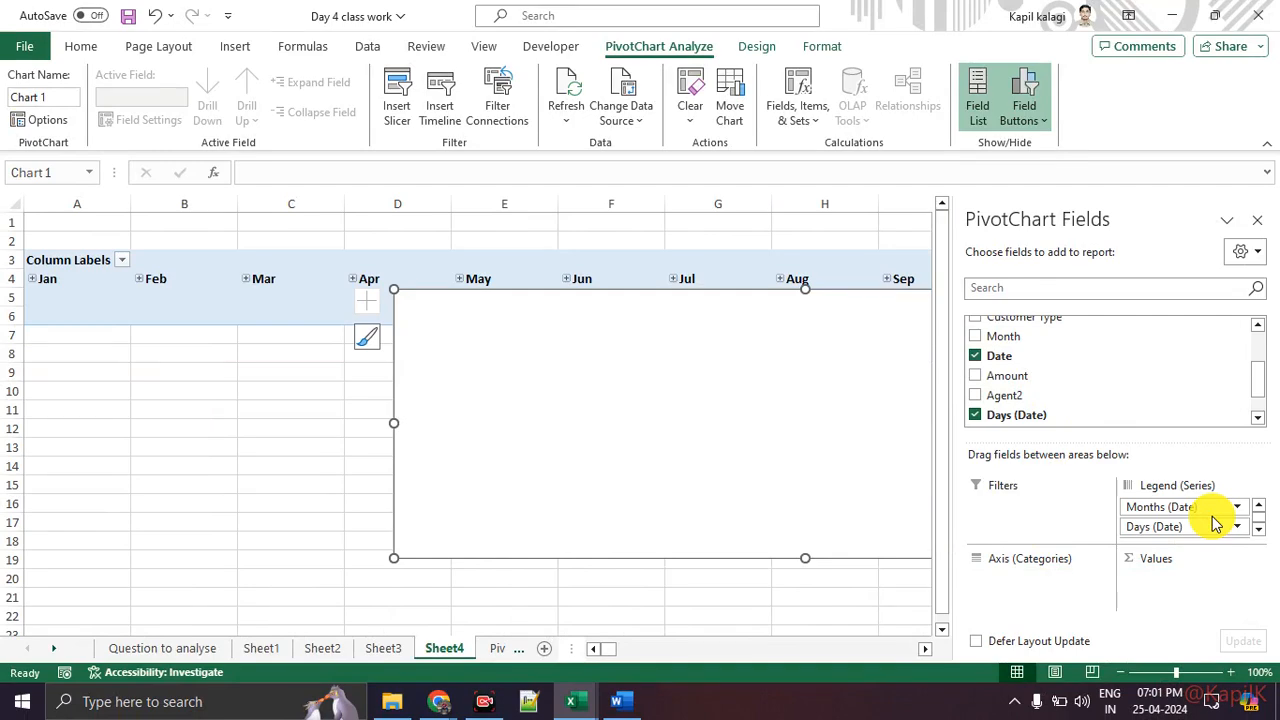
Step: Put Amount in Values and Customer Type on the axis (categories) of the new PivotChart
key(ctrl+1)
click(1197, 509)
mouse_move(1224, 493)
mouse_down()
mouse_move(1213, 491)
mouse_move(1200, 549)
mouse_move(1164, 479)
mouse_up()
key(Escape)
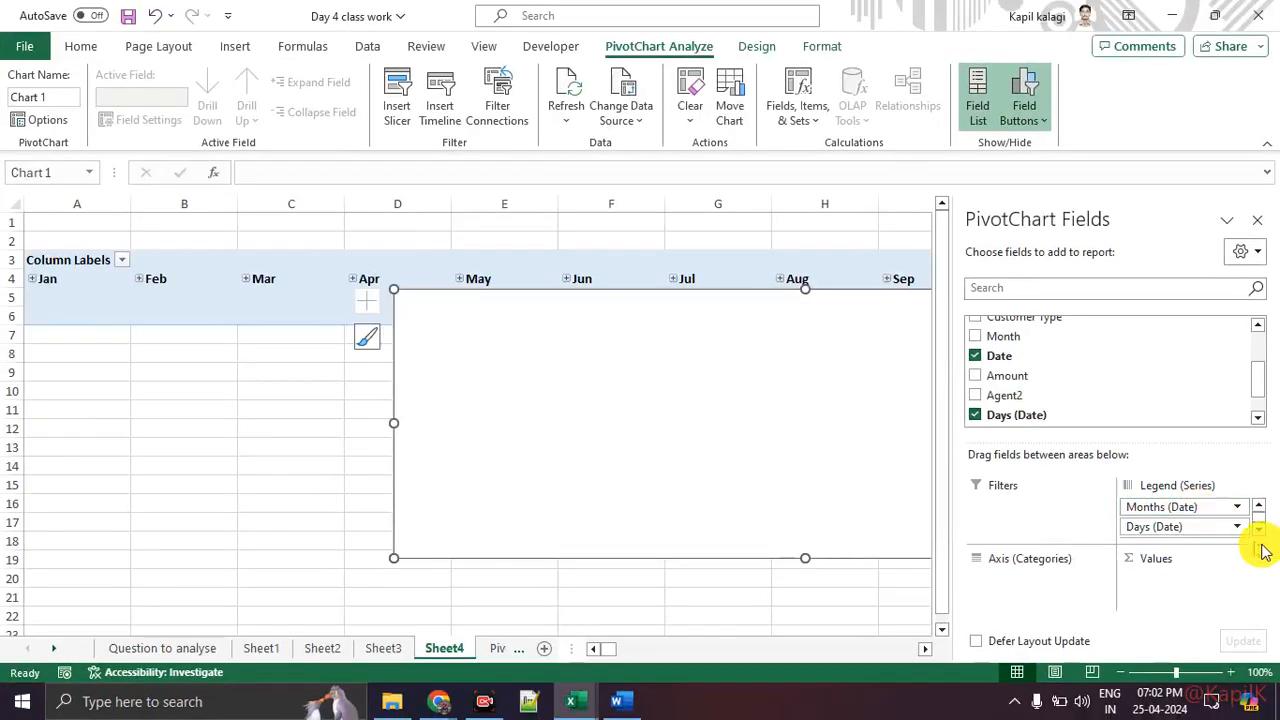
click(1259, 528)
click(1258, 507)
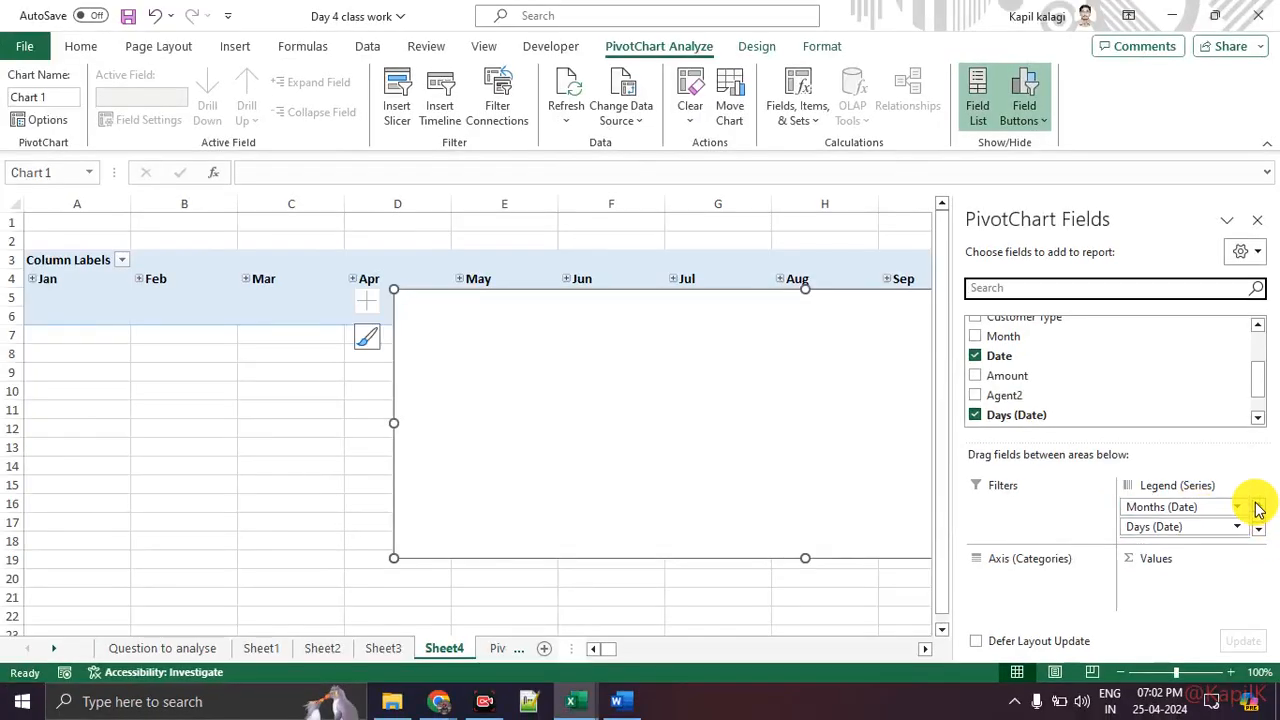
click(1259, 530)
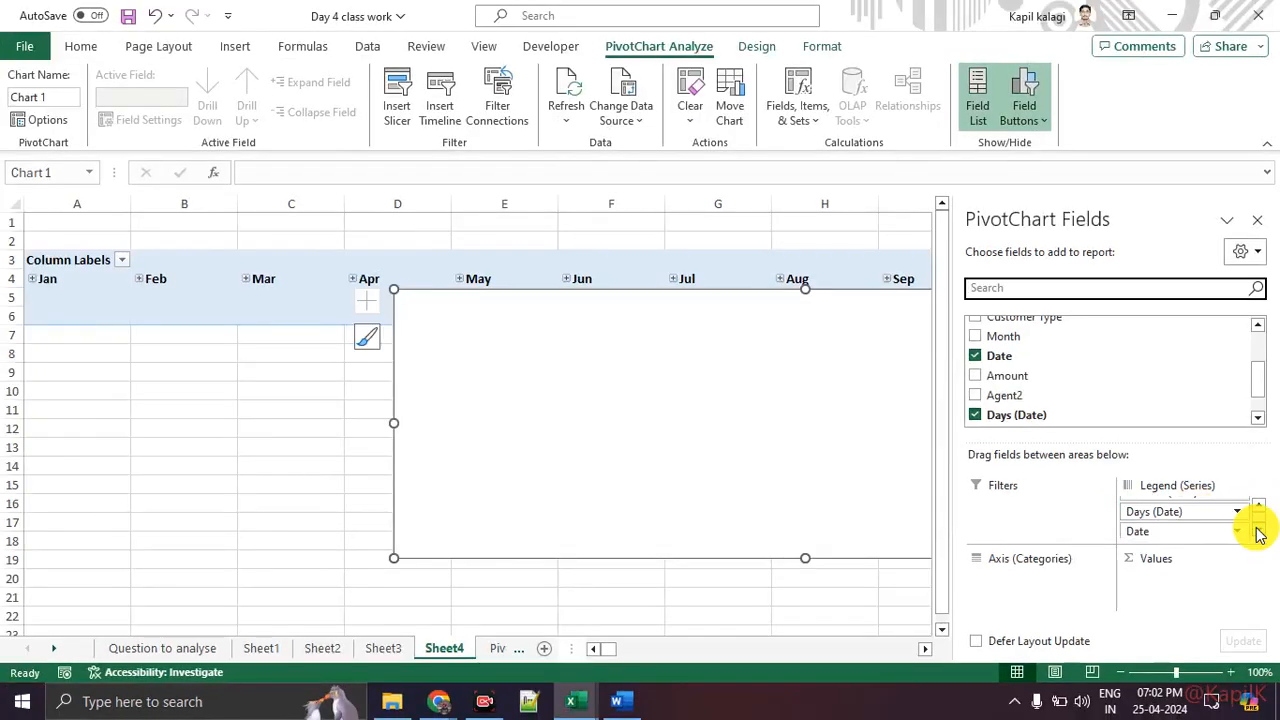
click(1259, 533)
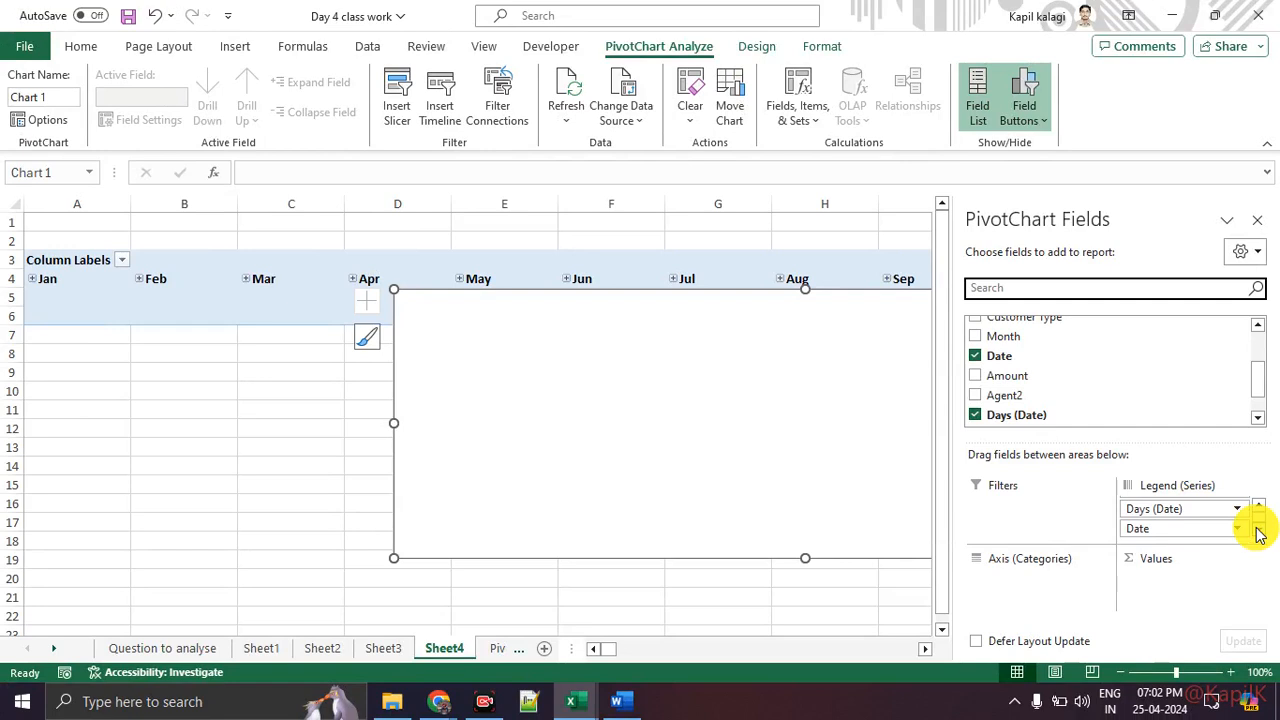
scroll(1167, 510, up, 1)
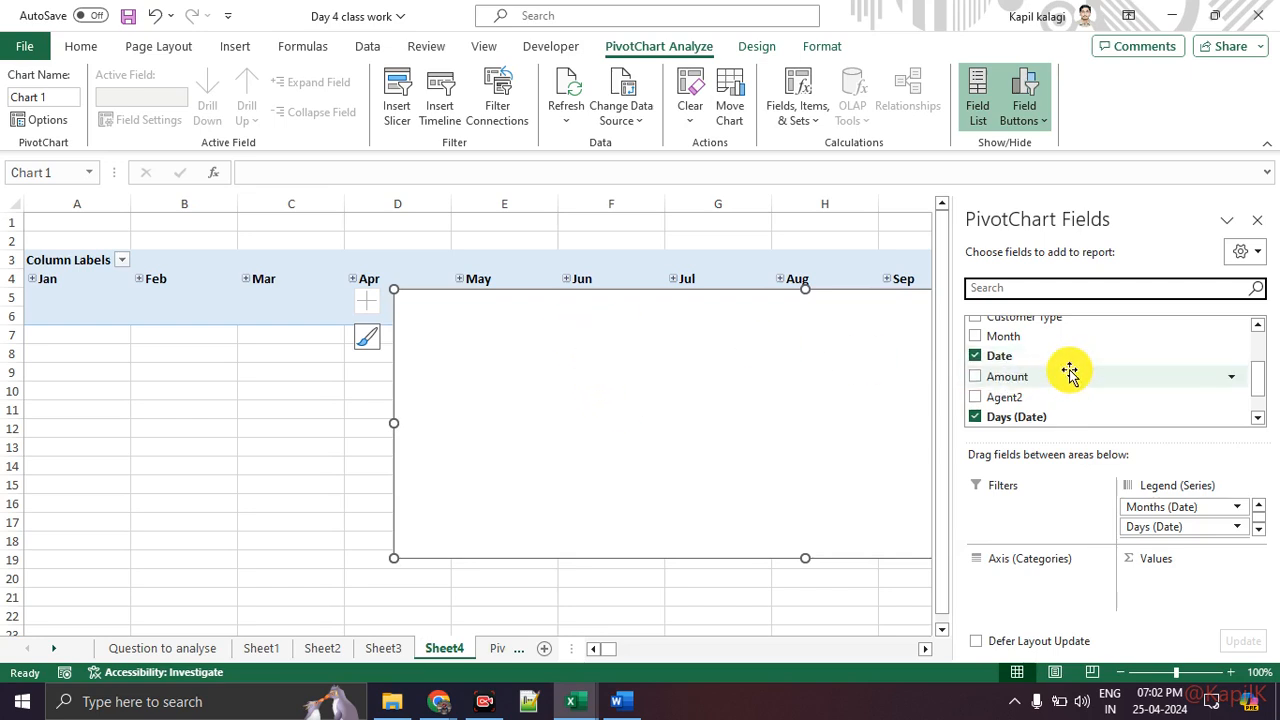
drag(1069, 372, 1205, 586)
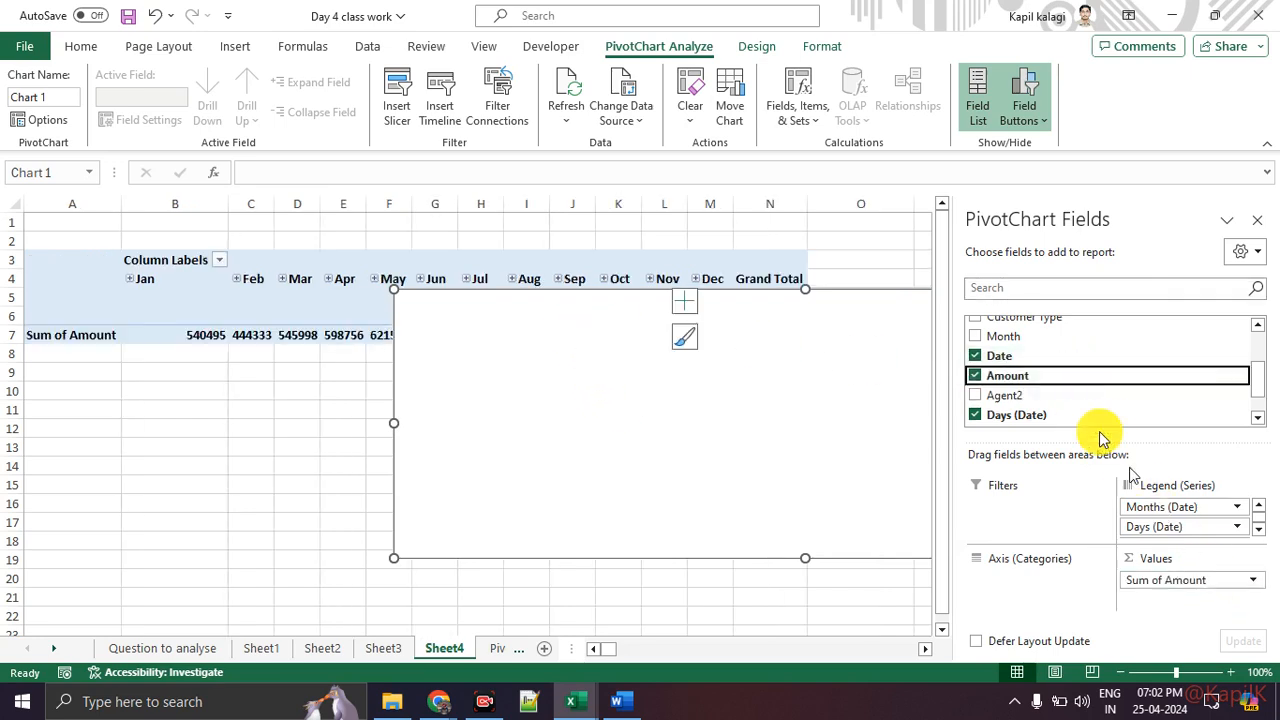
drag(1049, 406, 1057, 586)
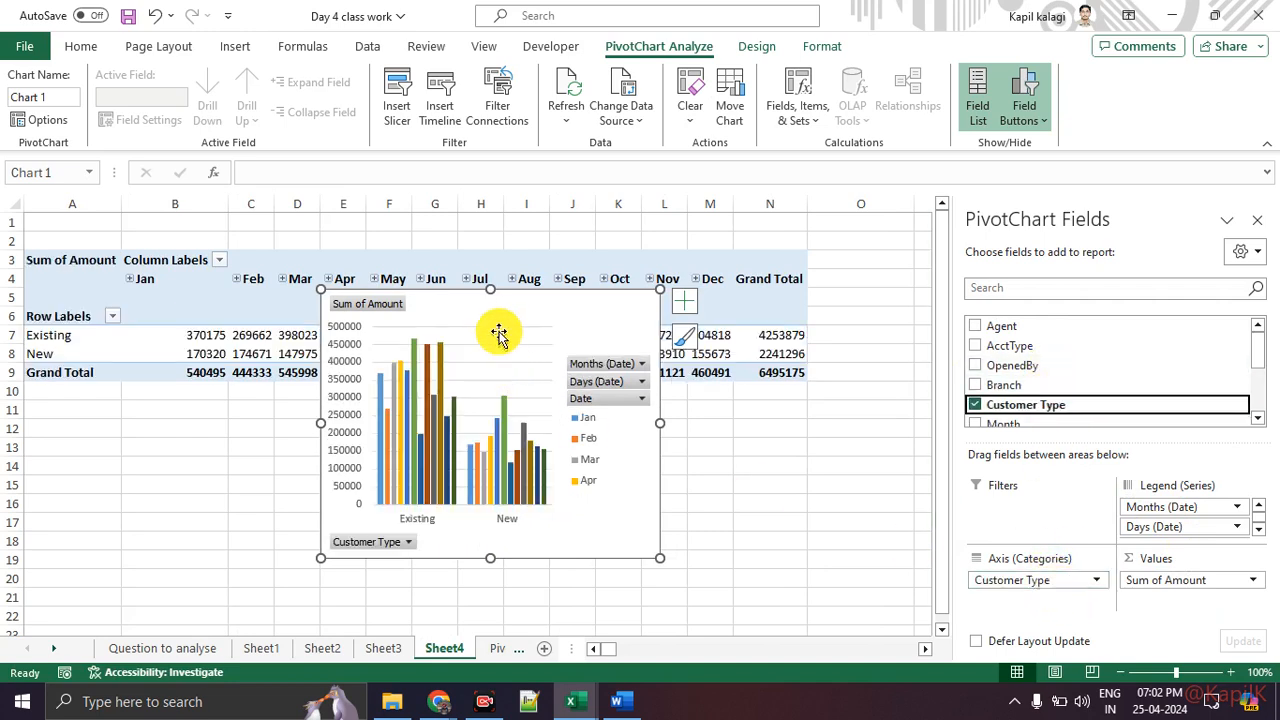
Step: Move the PivotChart down below the PivotTable
drag(529, 329, 569, 552)
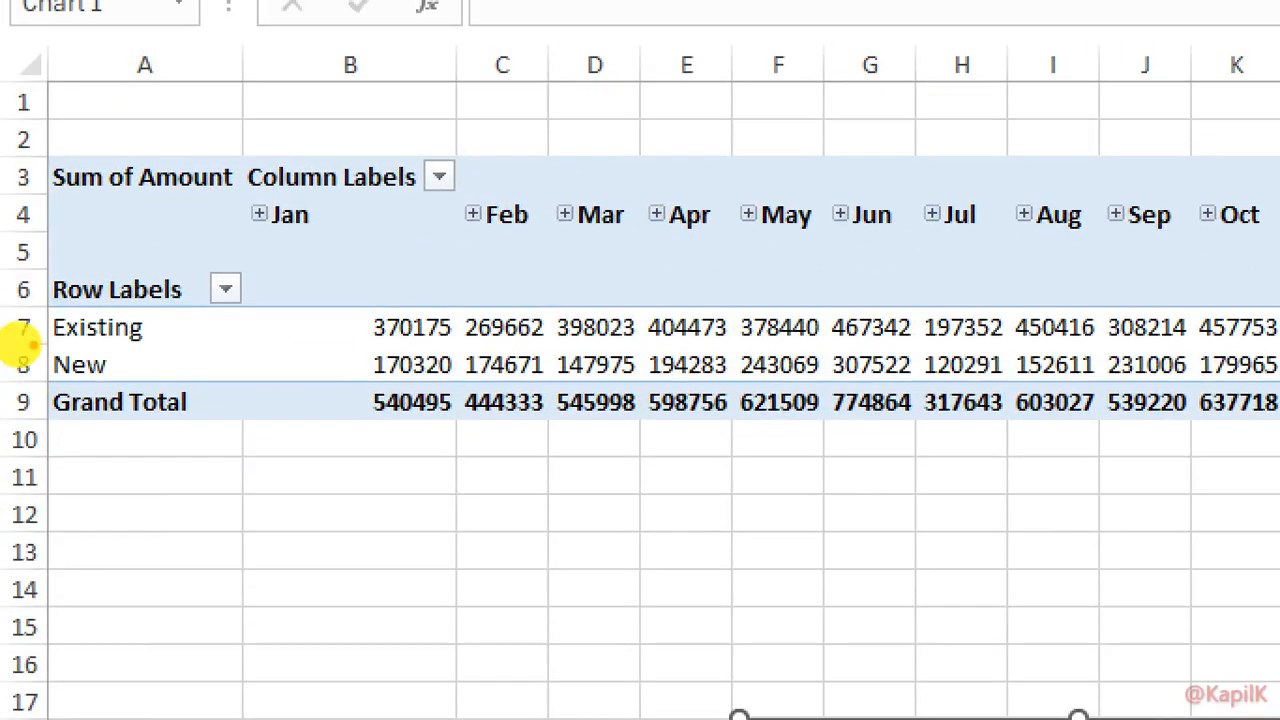
drag(38, 340, 935, 348)
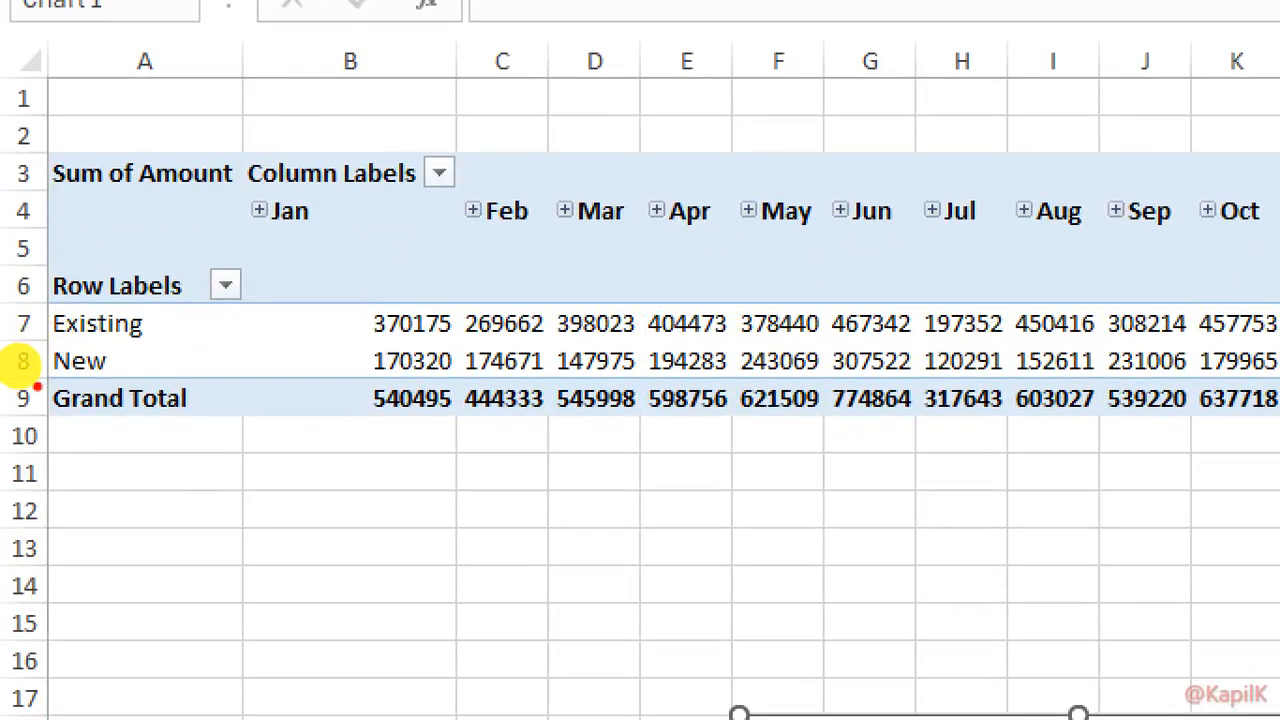
drag(45, 355, 142, 346)
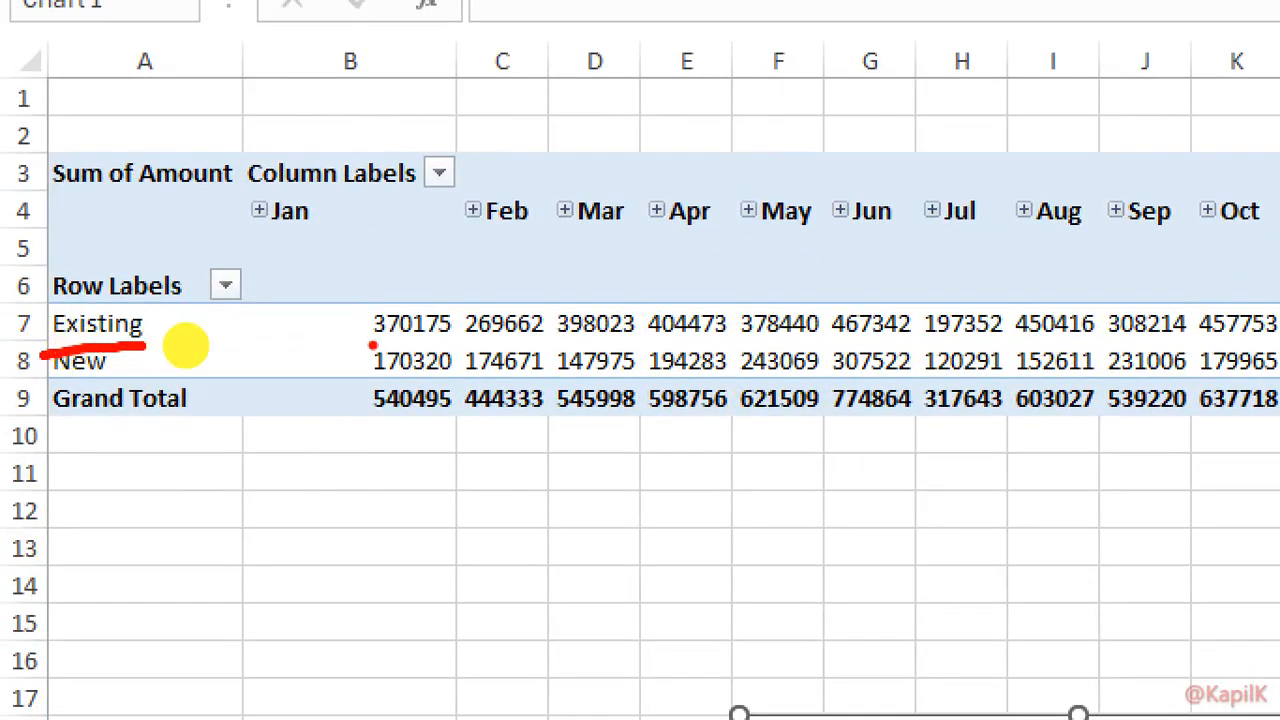
Step: Expand the Jan column group to inspect its daily breakdown, then collapse it again
drag(371, 344, 722, 346)
drag(951, 346, 1015, 346)
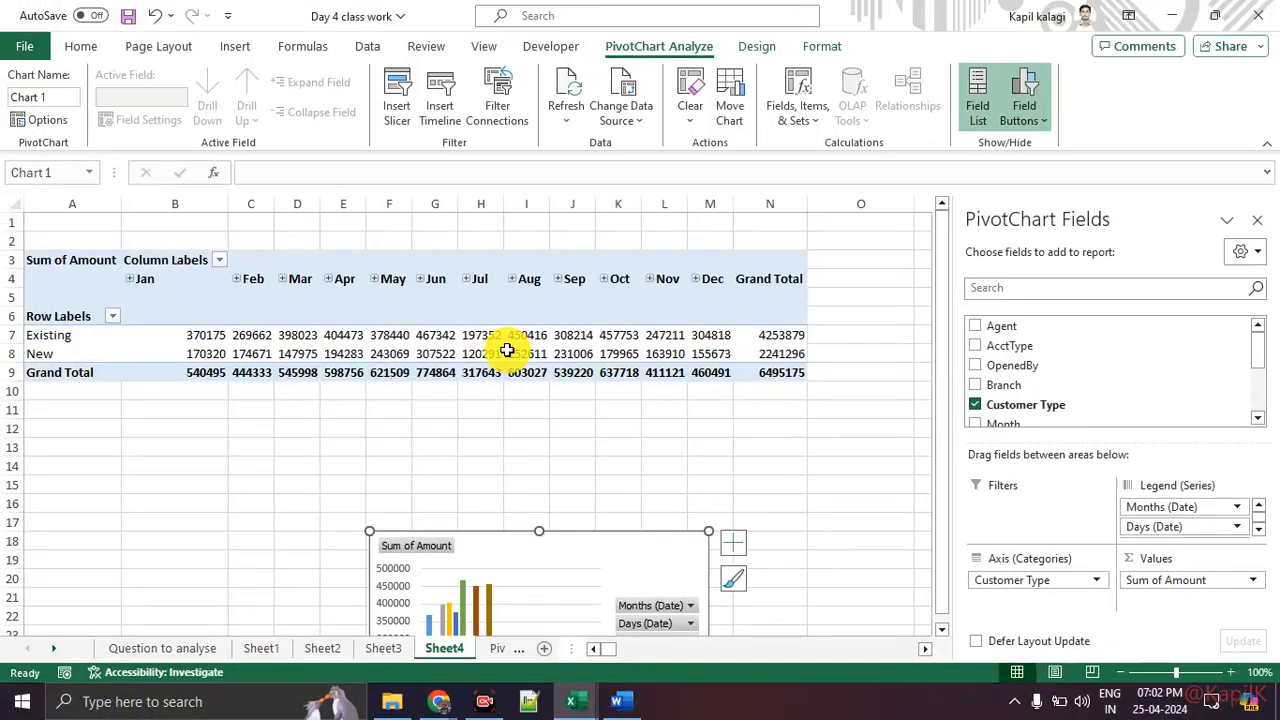
mouse_move(507, 350)
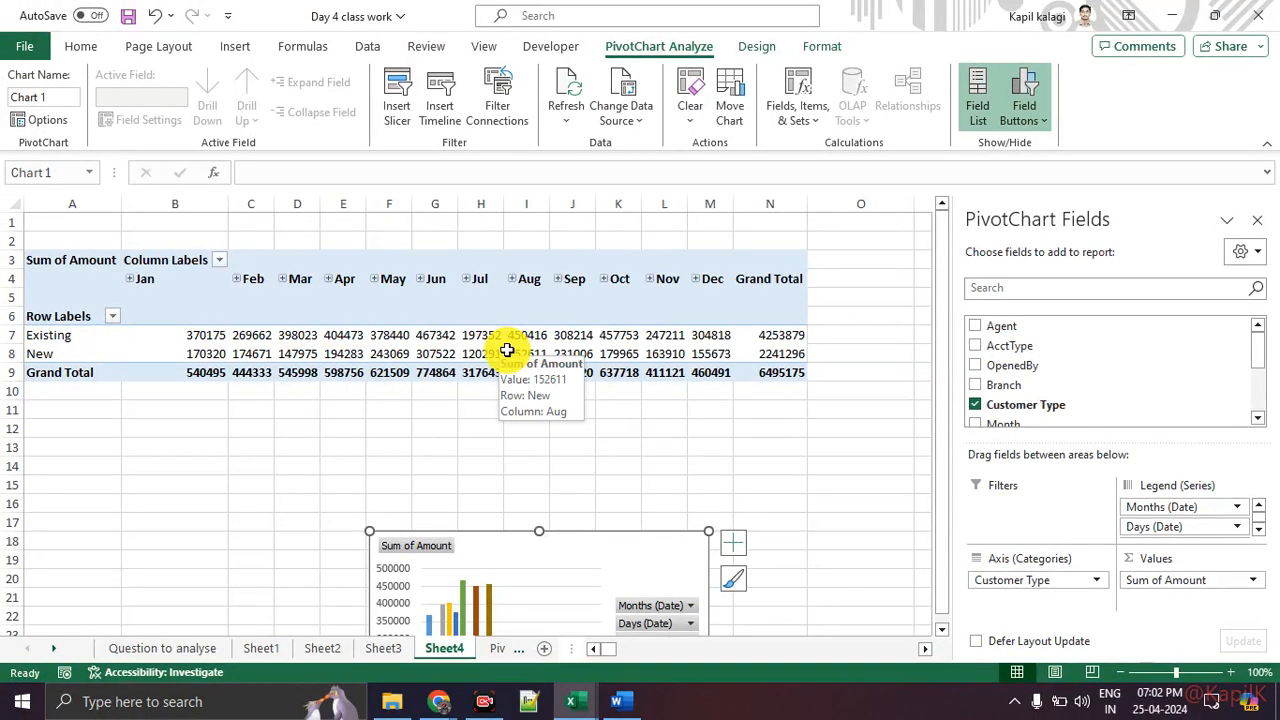
key(ctrl+1)
click(89, 292)
drag(243, 283, 316, 283)
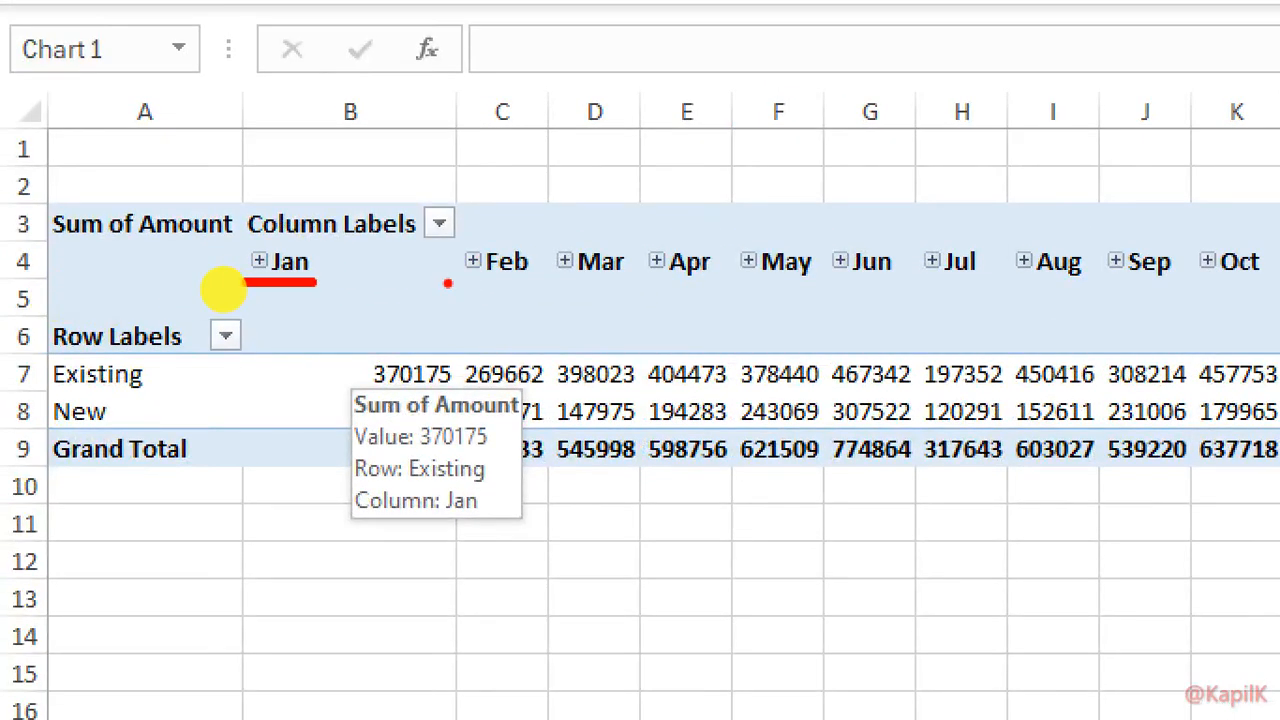
drag(447, 283, 500, 283)
key(Escape)
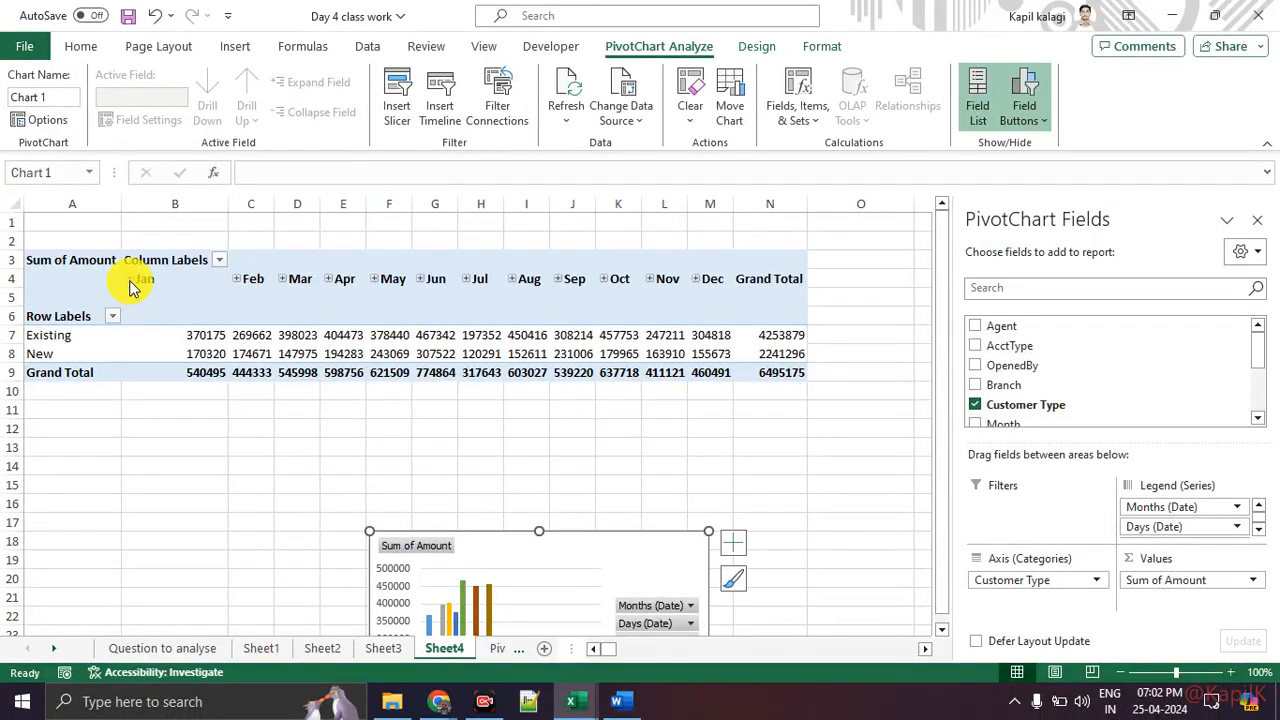
click(129, 280)
key(ctrl+1)
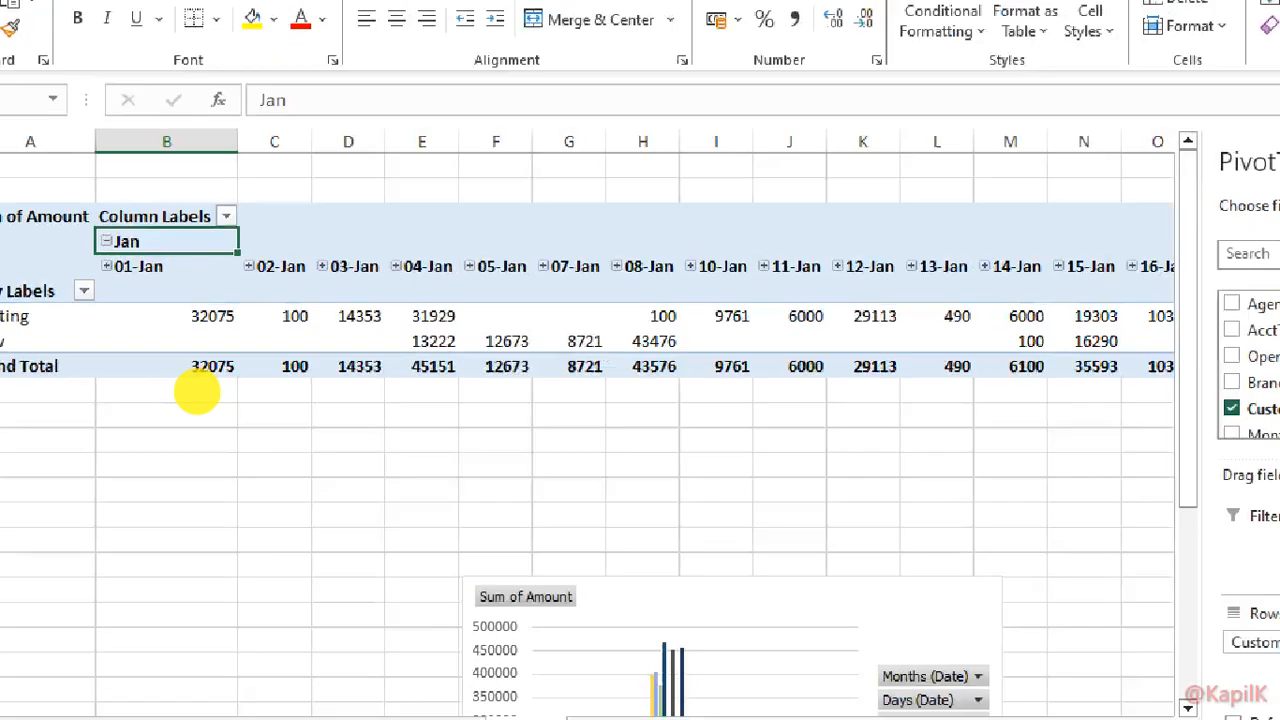
drag(35, 240, 158, 240)
drag(143, 306, 250, 306)
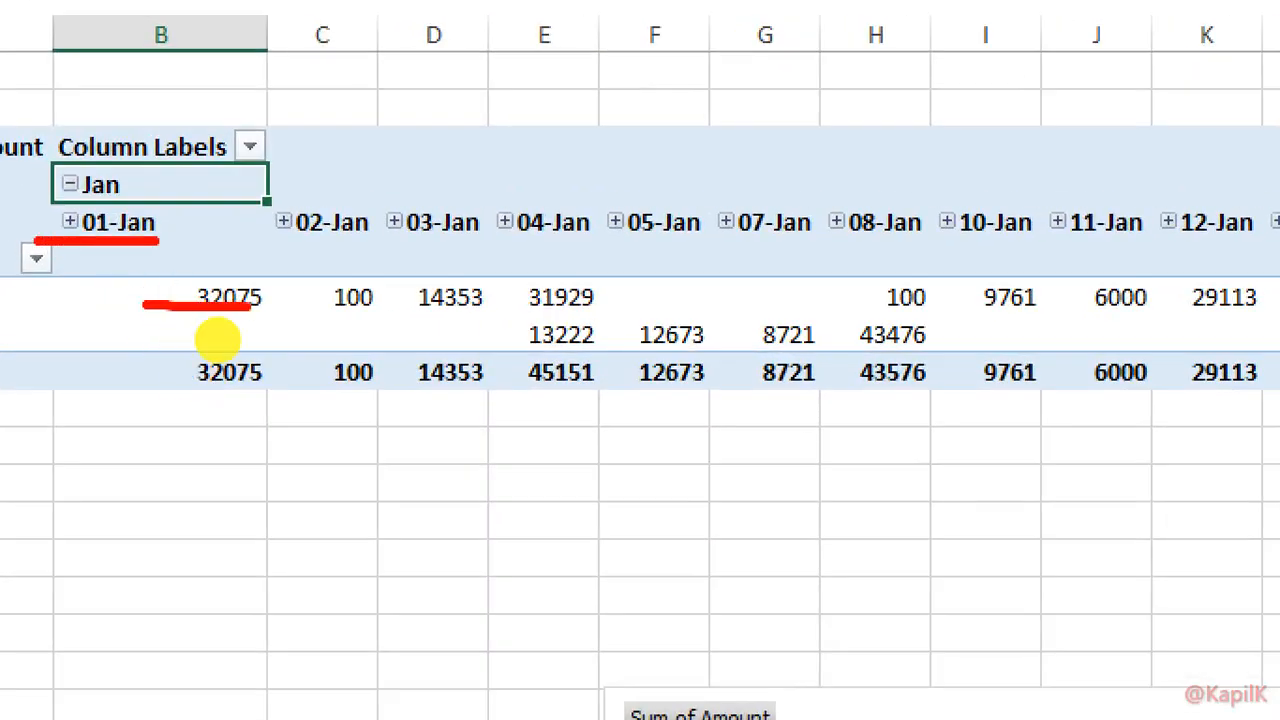
drag(243, 244, 365, 244)
drag(331, 322, 394, 305)
drag(448, 229, 477, 229)
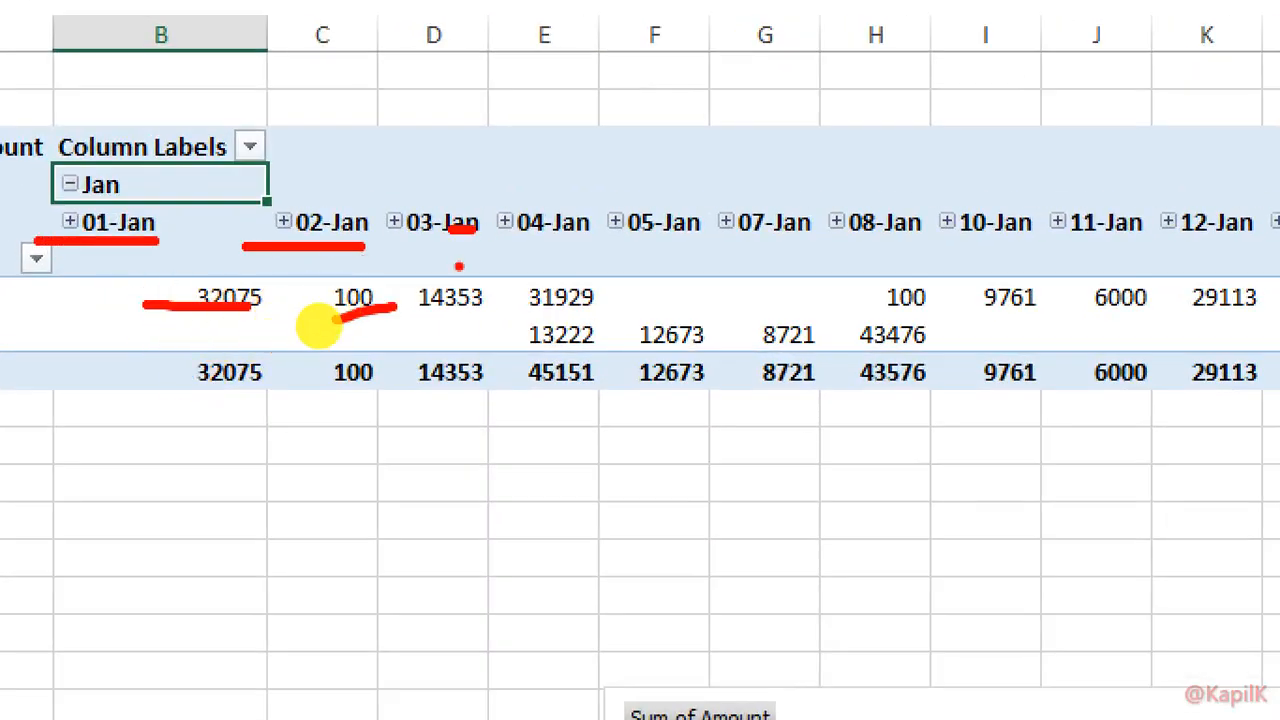
drag(425, 314, 497, 314)
drag(600, 234, 644, 236)
drag(732, 241, 789, 237)
drag(920, 252, 1030, 250)
drag(1139, 260, 1167, 256)
drag(755, 313, 909, 314)
mouse_move(662, 279)
mouse_down()
mouse_move(824, 277)
mouse_move(790, 276)
mouse_up()
key(Escape)
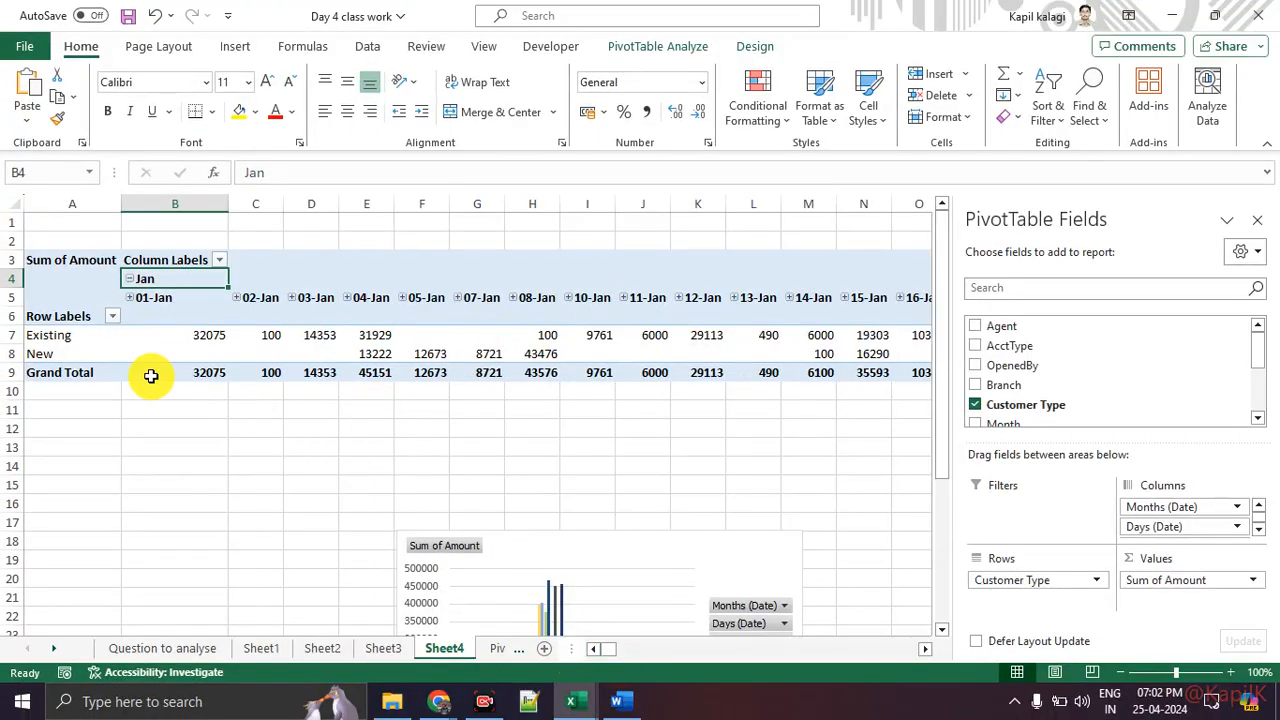
key(ctrl+1)
click(1, 356)
mouse_move(169, 318)
mouse_down()
mouse_move(957, 316)
mouse_move(1006, 274)
mouse_move(960, 296)
mouse_up()
key(Escape)
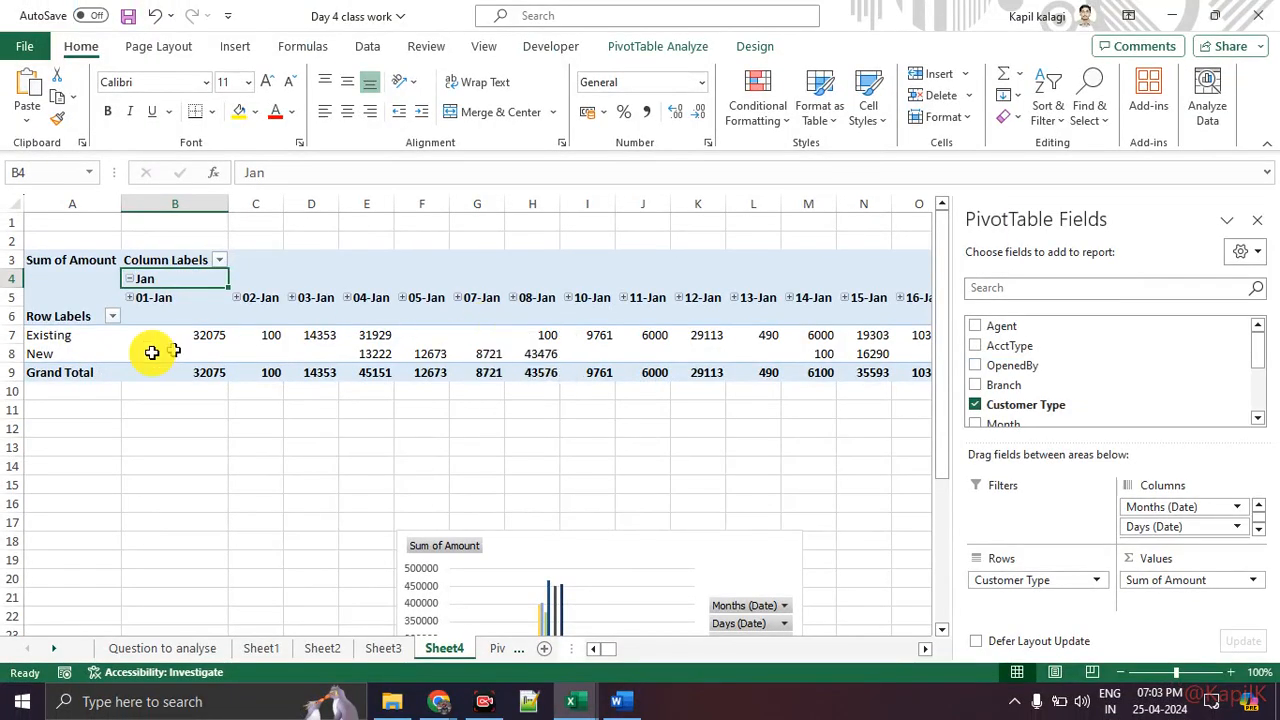
click(129, 279)
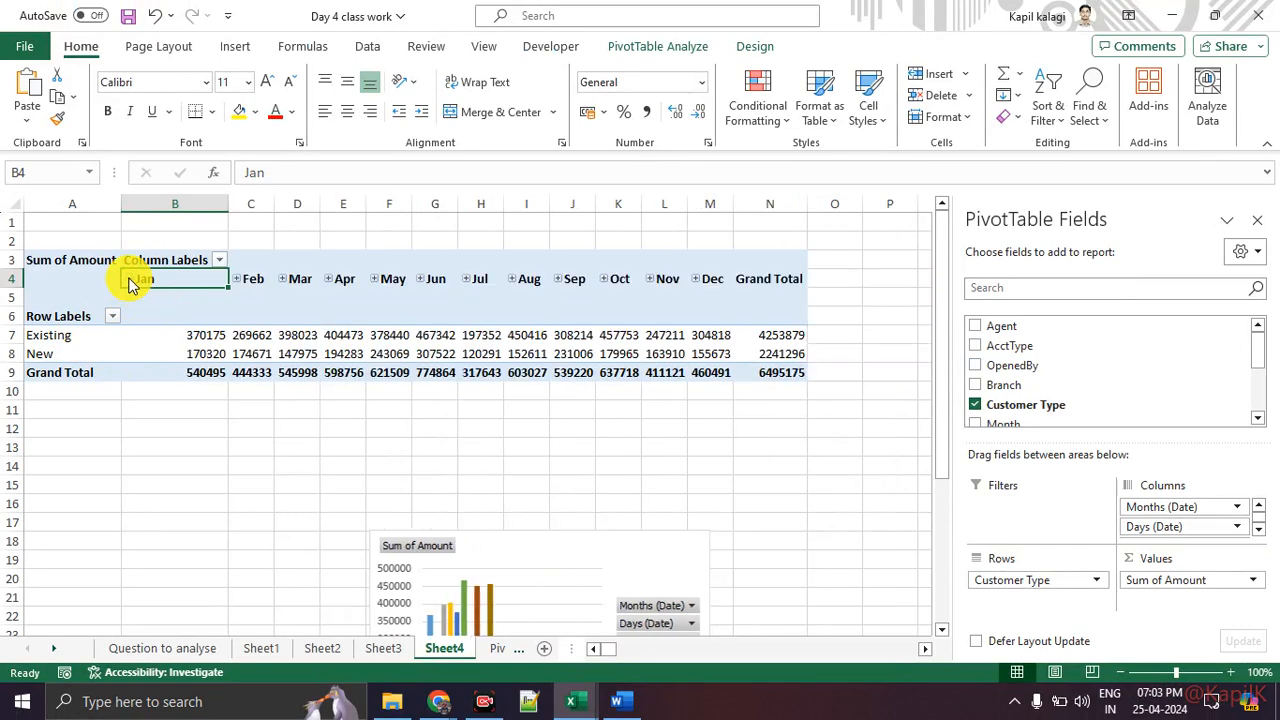
Step: Expand Apr and its 01-Apr day item to inspect the date levels, then collapse them
click(330, 281)
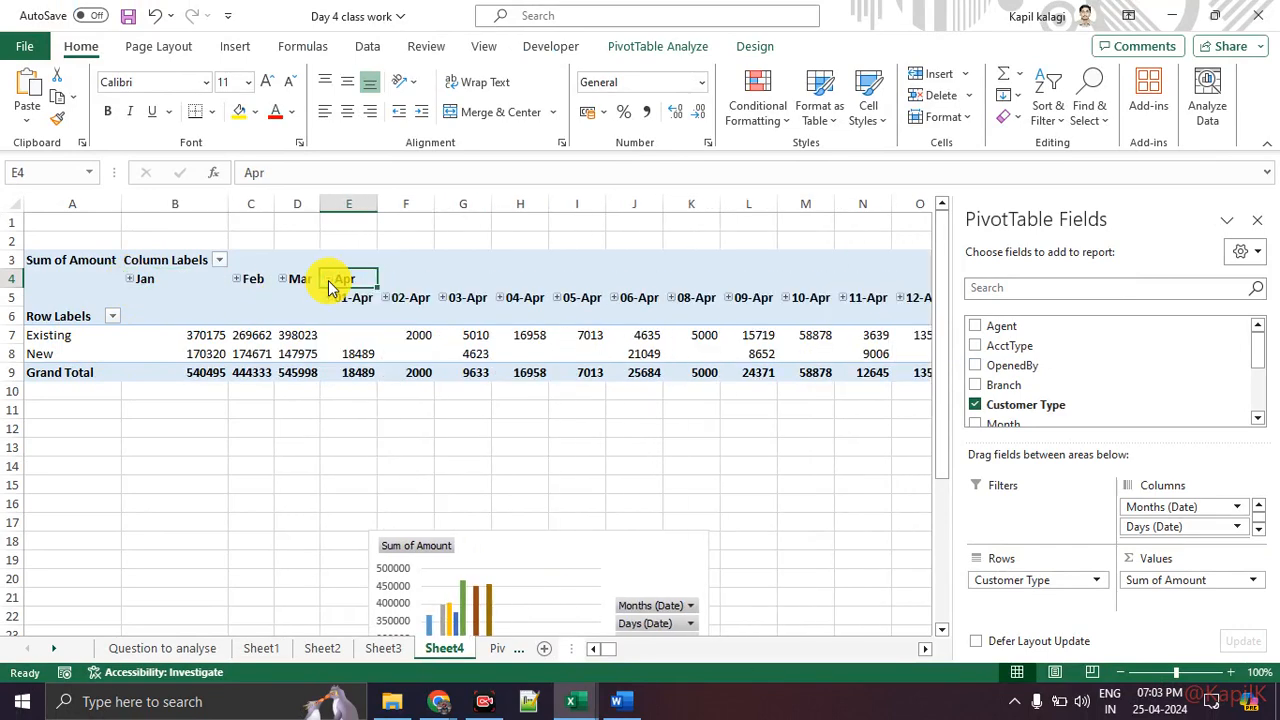
click(330, 281)
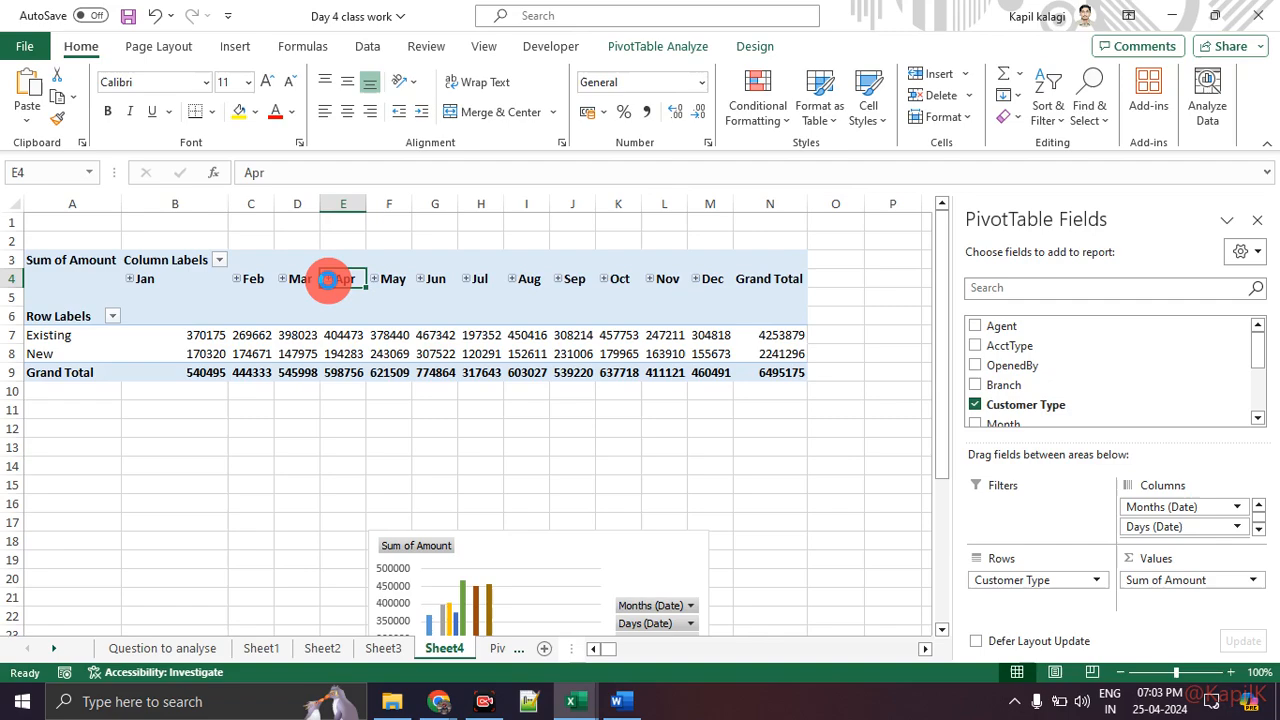
click(330, 281)
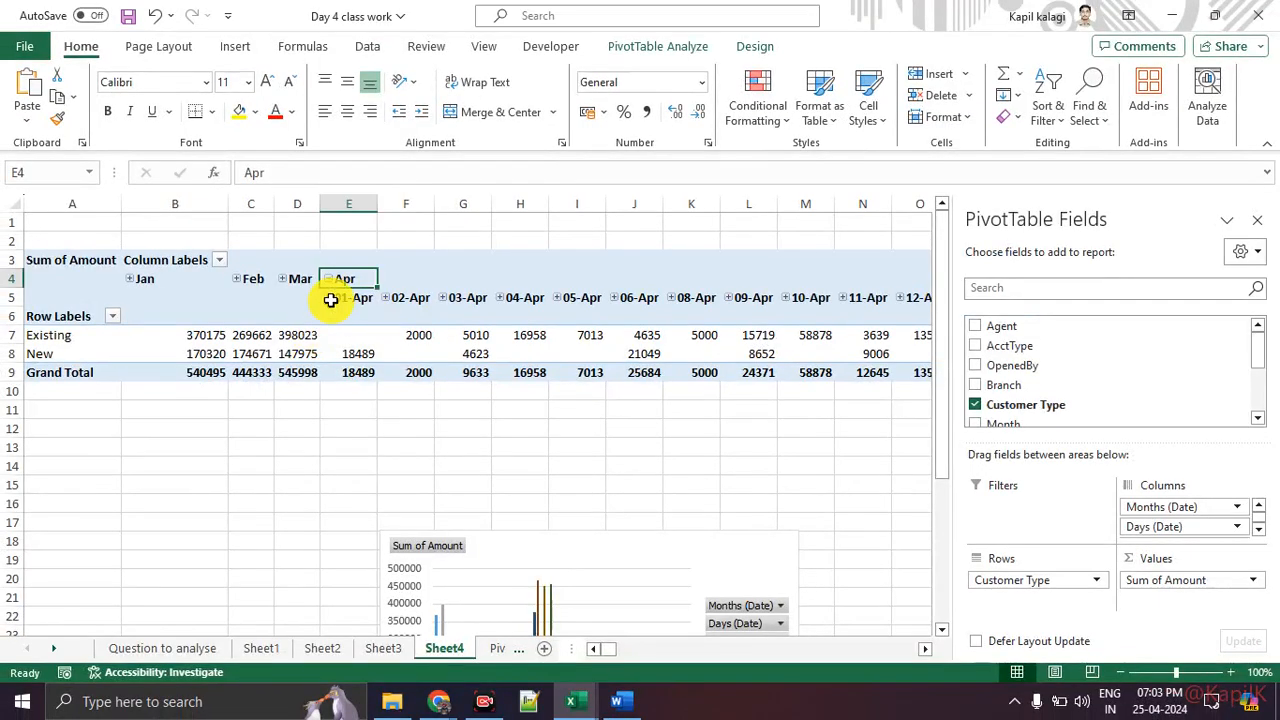
click(317, 284)
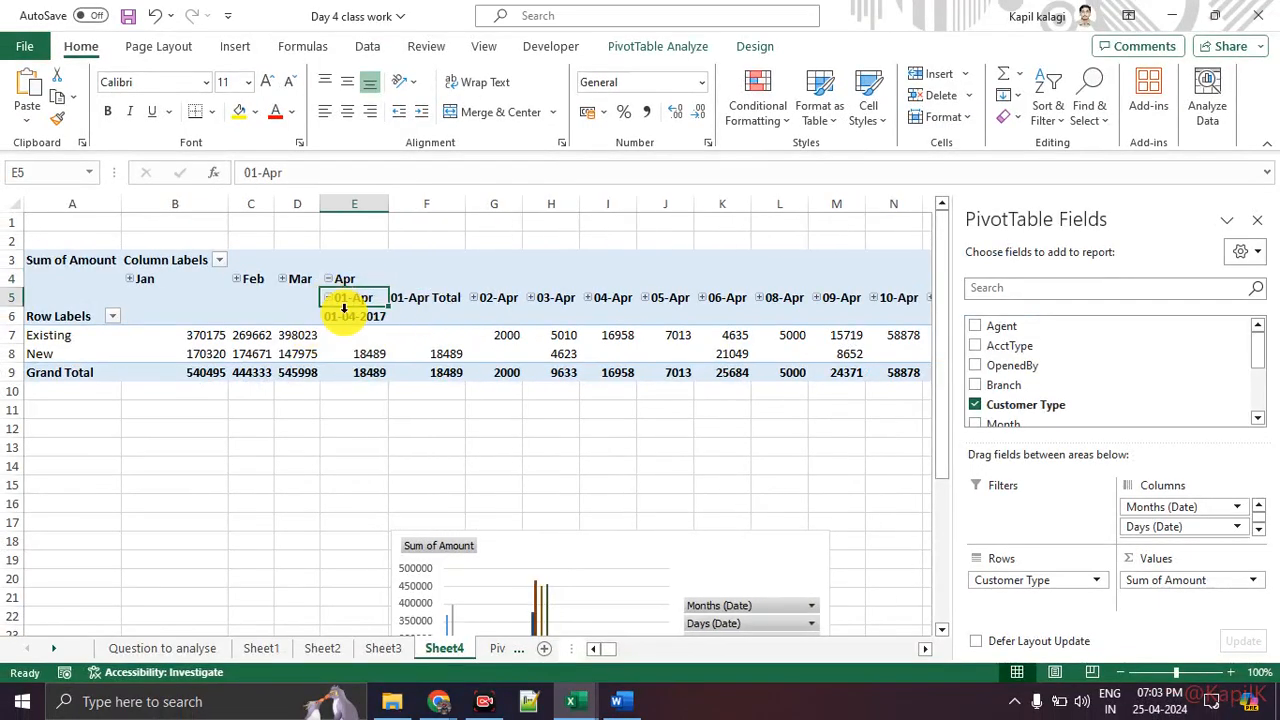
key(ctrl+1)
click(345, 315)
drag(297, 329, 245, 318)
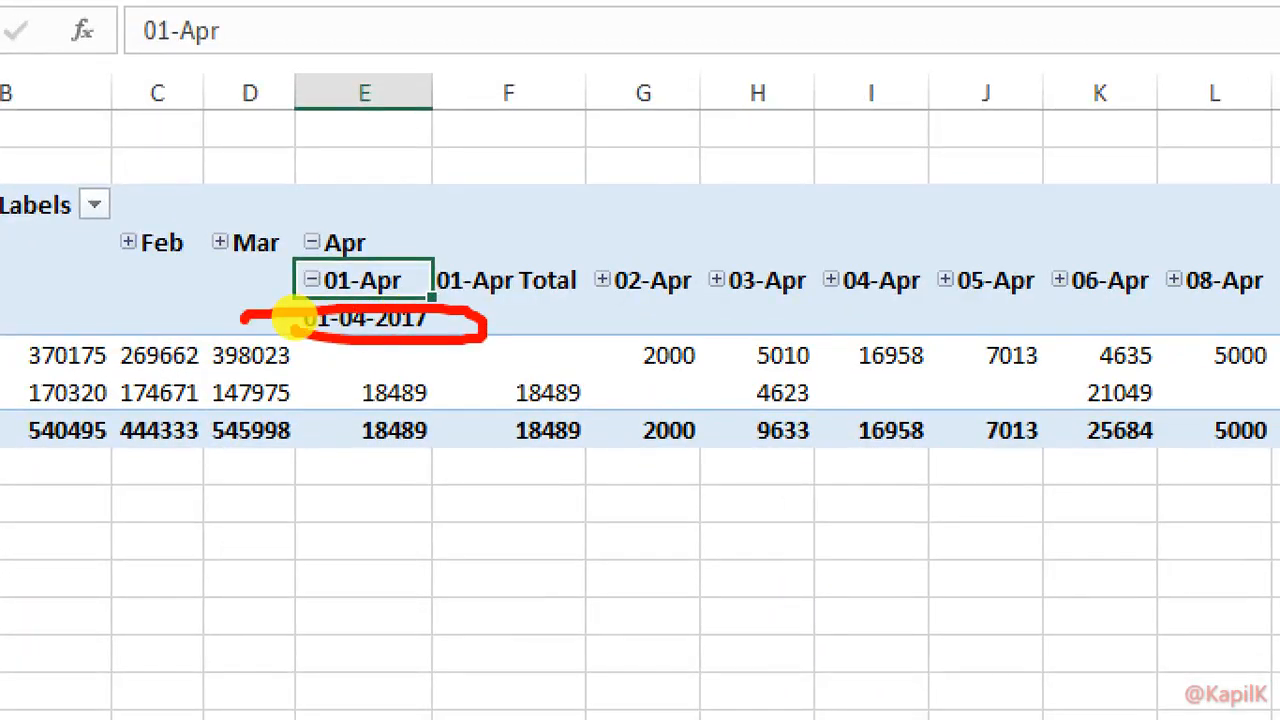
key(Escape)
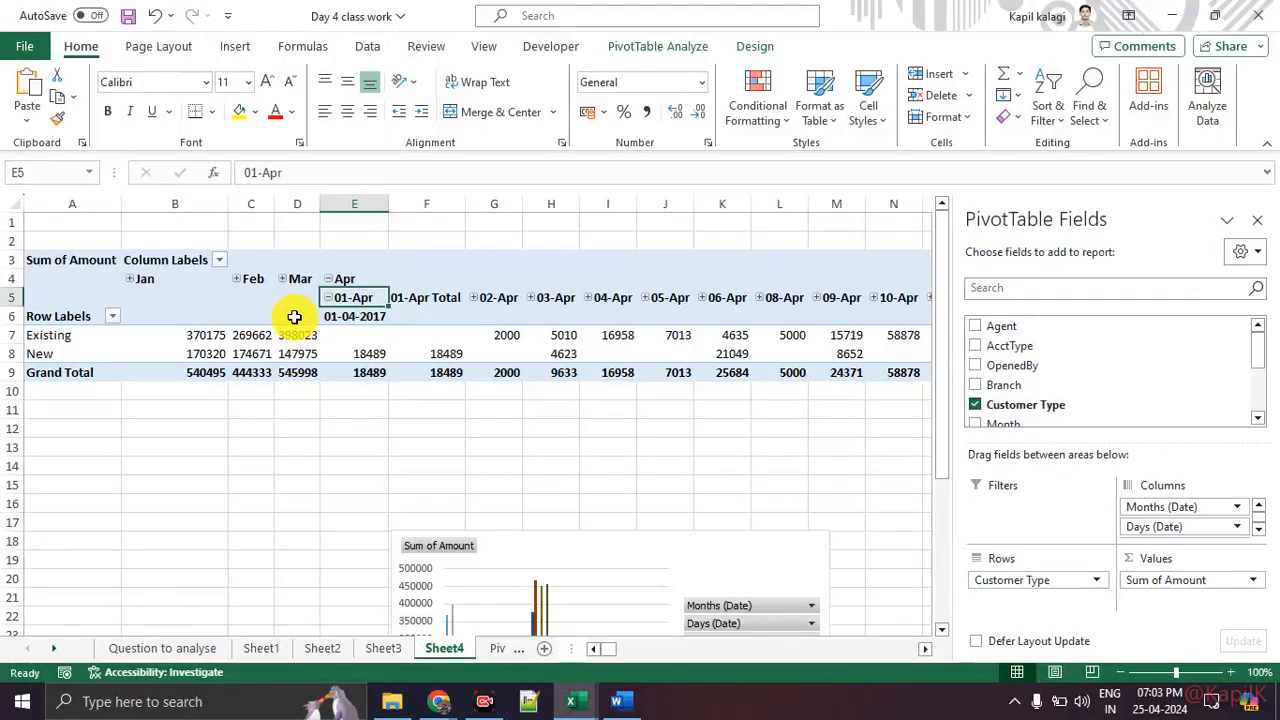
click(333, 279)
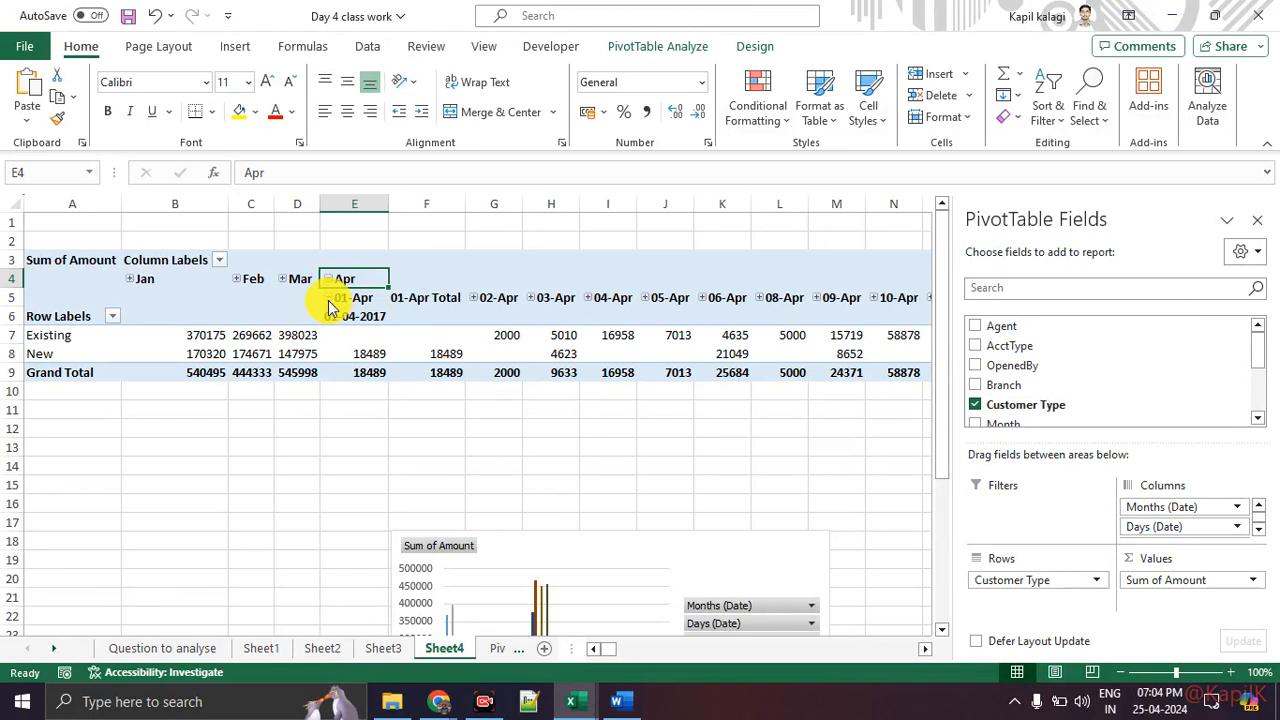
click(330, 298)
click(328, 279)
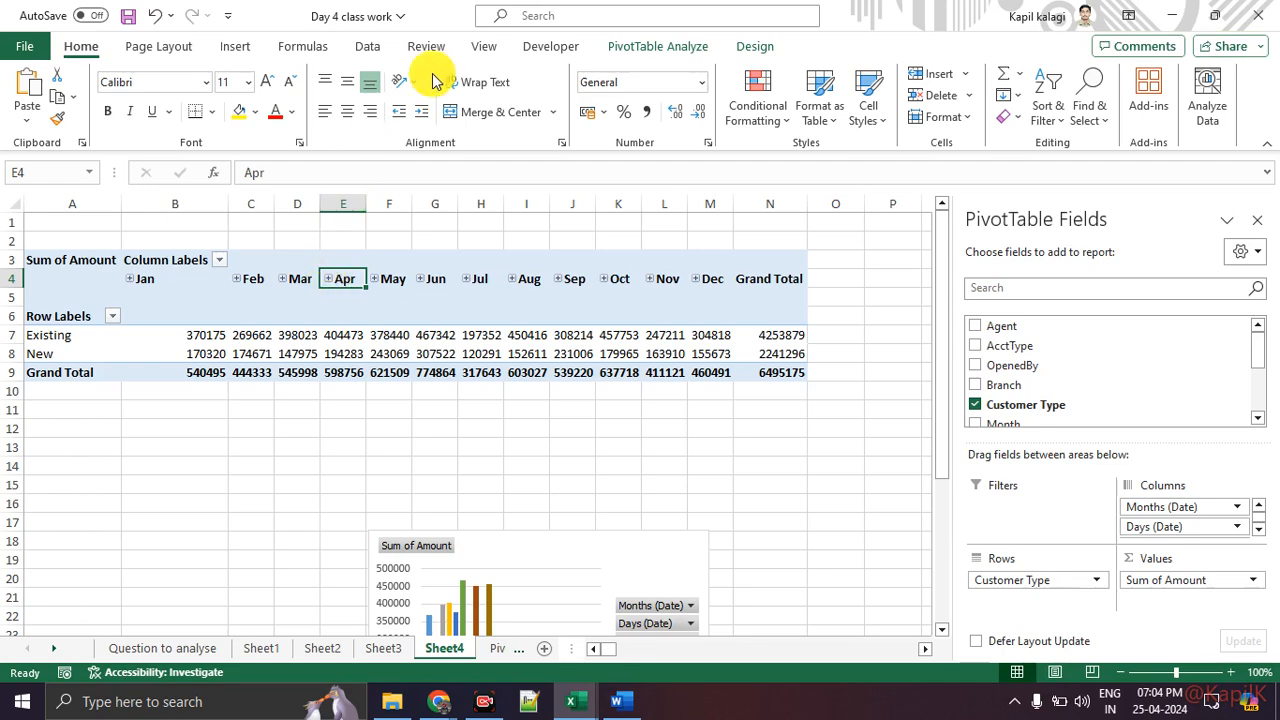
Step: Insert a timeline for the Date field of the PivotTable
click(633, 50)
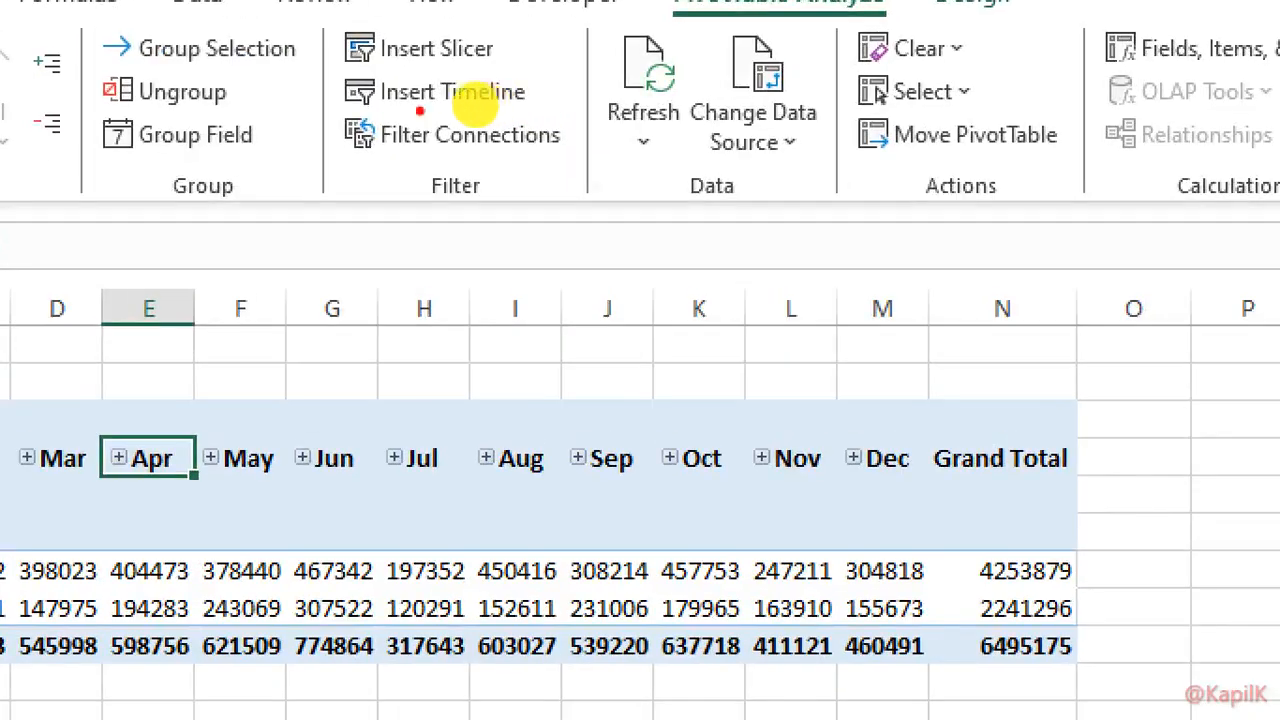
mouse_move(308, 105)
mouse_down()
mouse_move(575, 106)
mouse_move(308, 92)
mouse_up()
key(Escape)
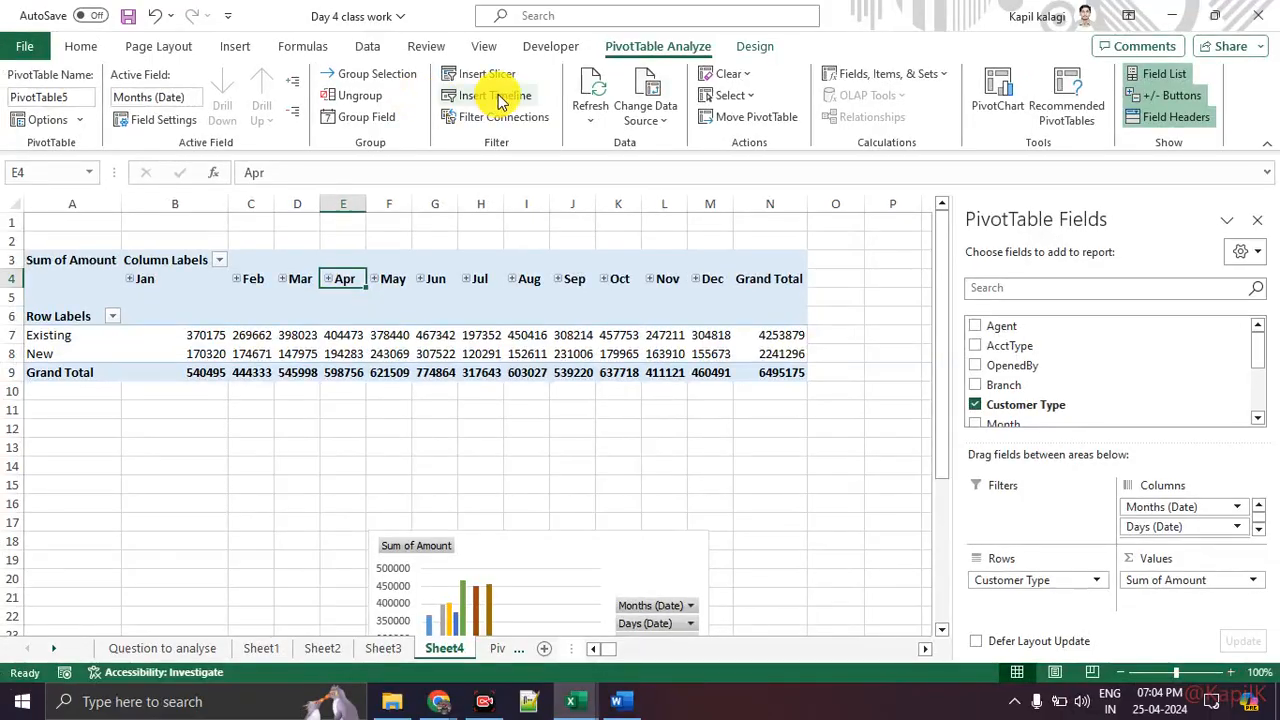
click(494, 95)
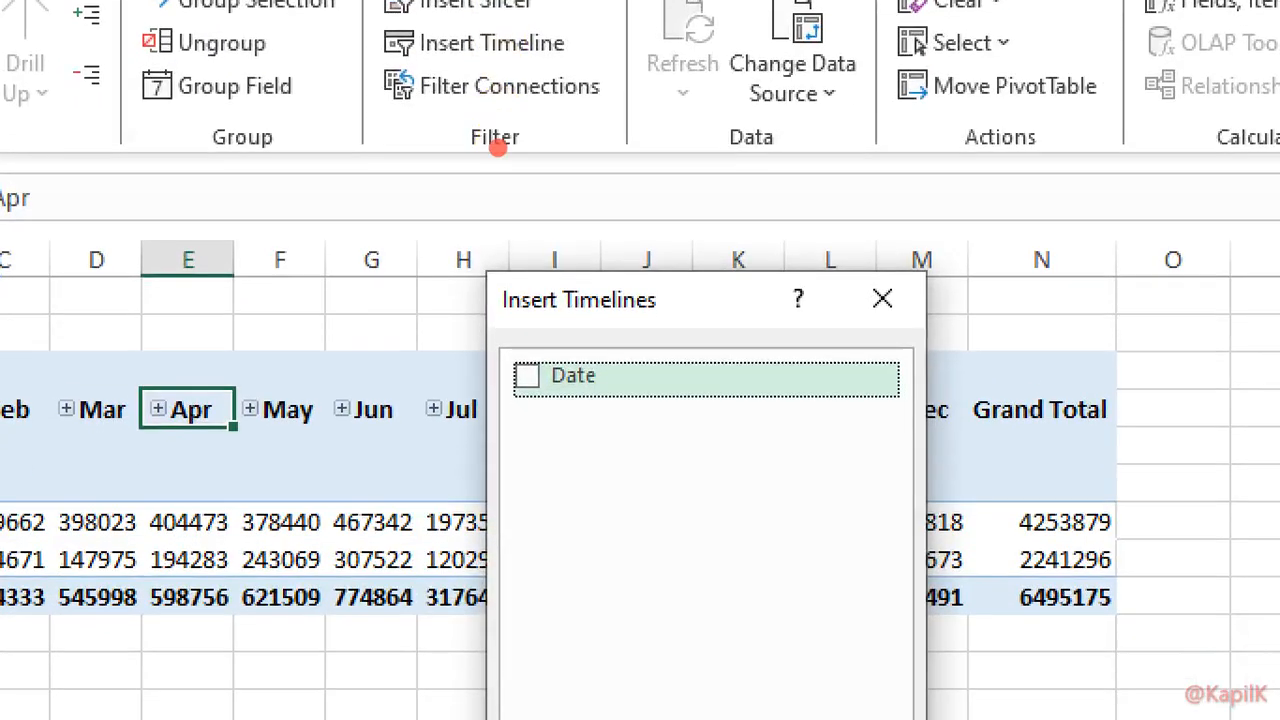
mouse_move(655, 351)
mouse_down()
mouse_move(528, 451)
mouse_move(626, 300)
mouse_up()
key(Escape)
click(513, 262)
click(593, 466)
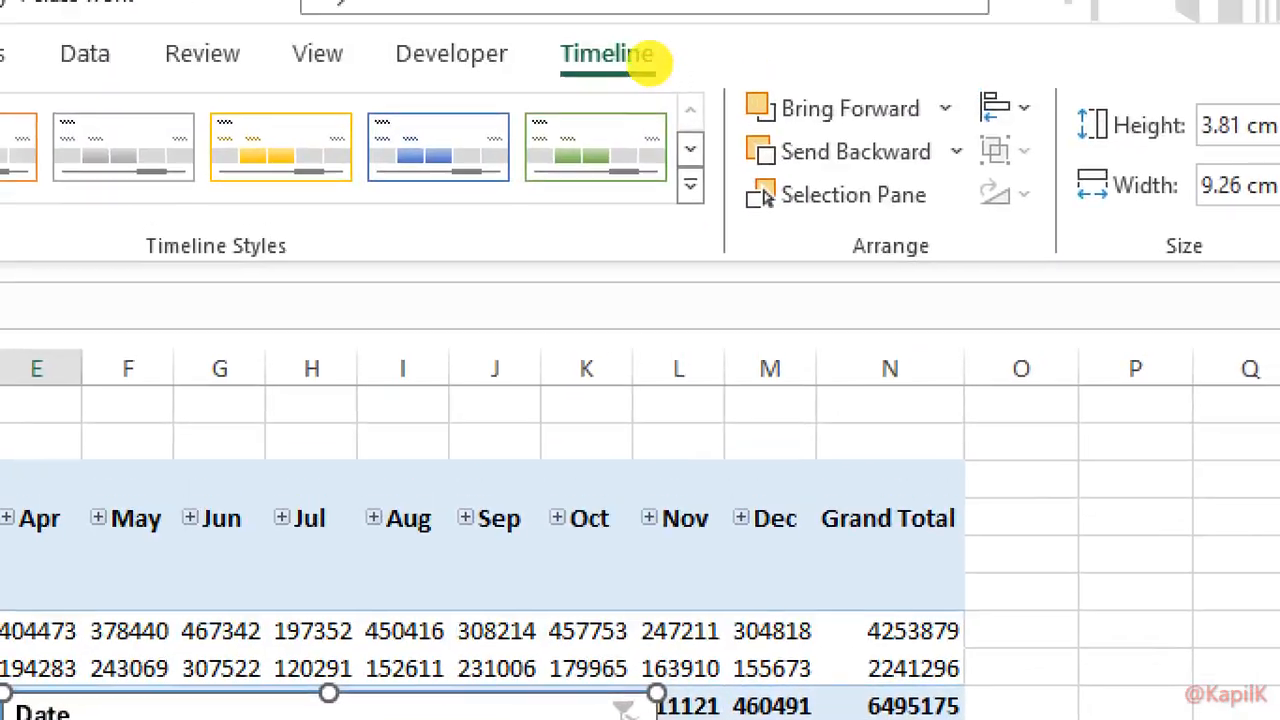
Step: Apply the yellow timeline style to the Date timeline
click(626, 51)
mouse_move(624, 8)
mouse_down()
mouse_move(498, 114)
mouse_move(597, 12)
mouse_up()
drag(290, 93, 449, 92)
mouse_move(297, 133)
mouse_down()
mouse_move(768, 299)
mouse_move(806, 139)
mouse_move(704, 138)
mouse_up()
key(Escape)
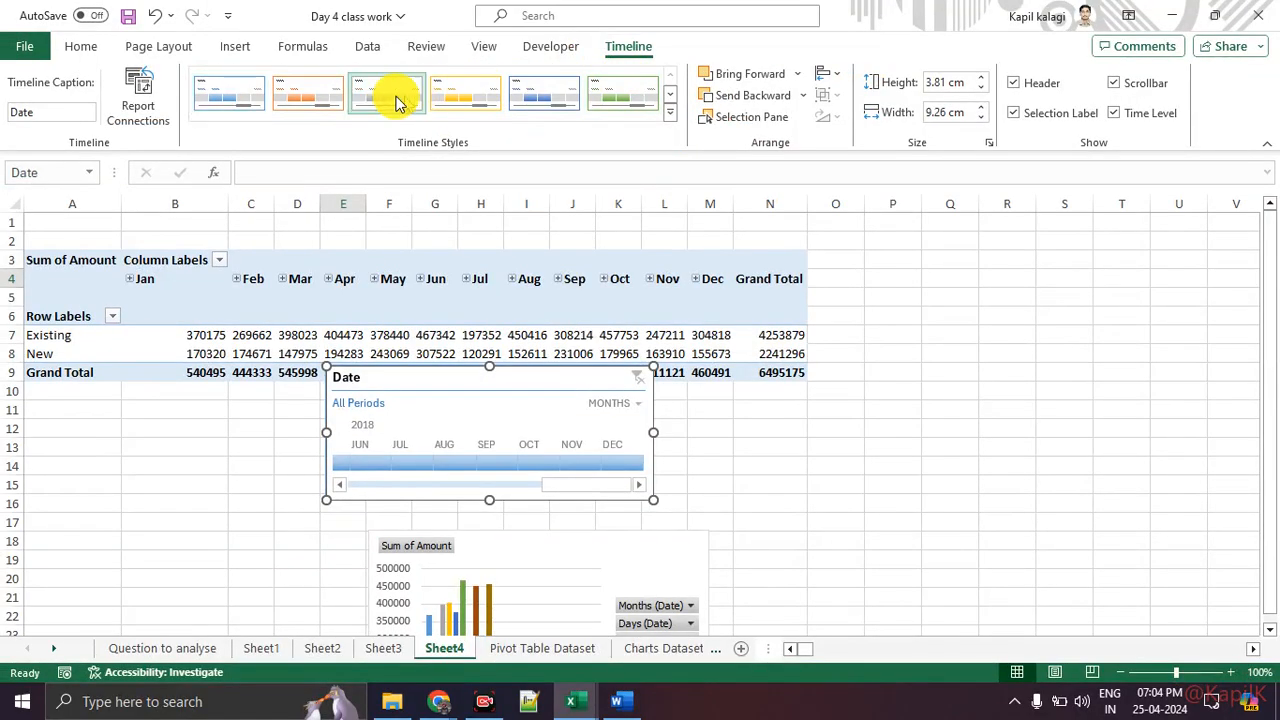
click(497, 97)
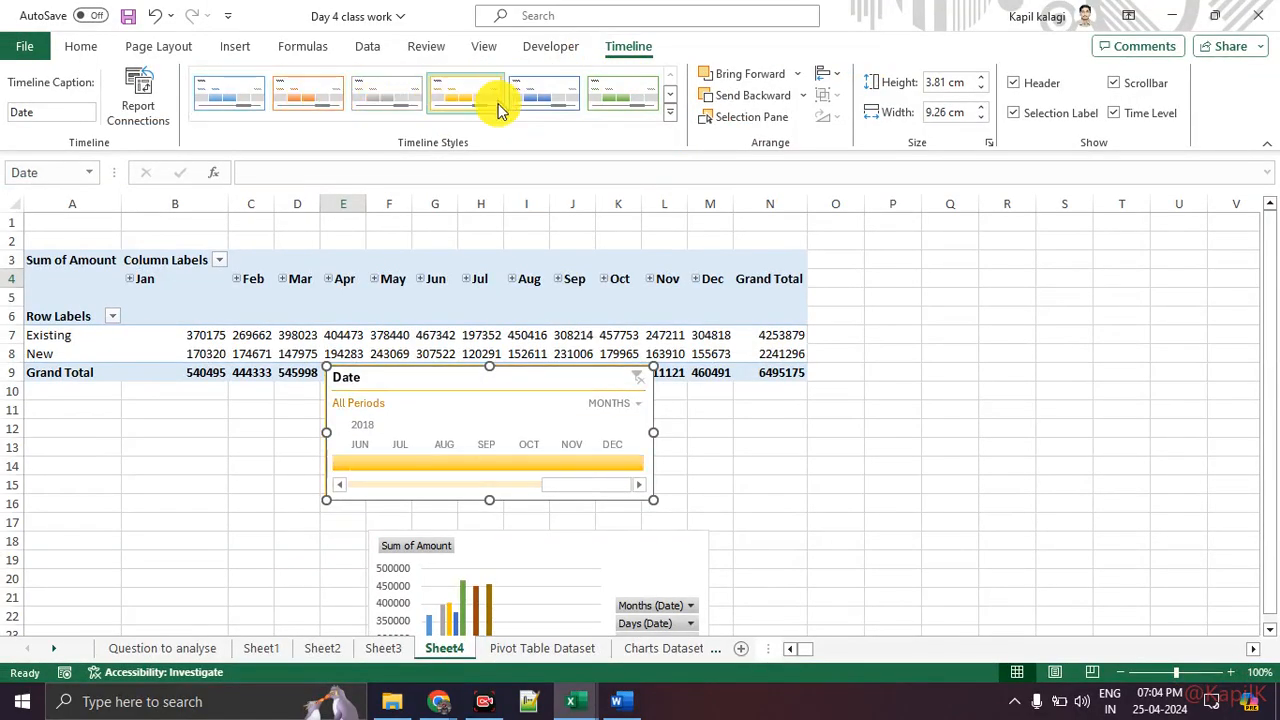
Step: Move the timeline below the PivotTable and resize it to 16.62 cm wide and 5.32 cm tall
drag(530, 379, 680, 408)
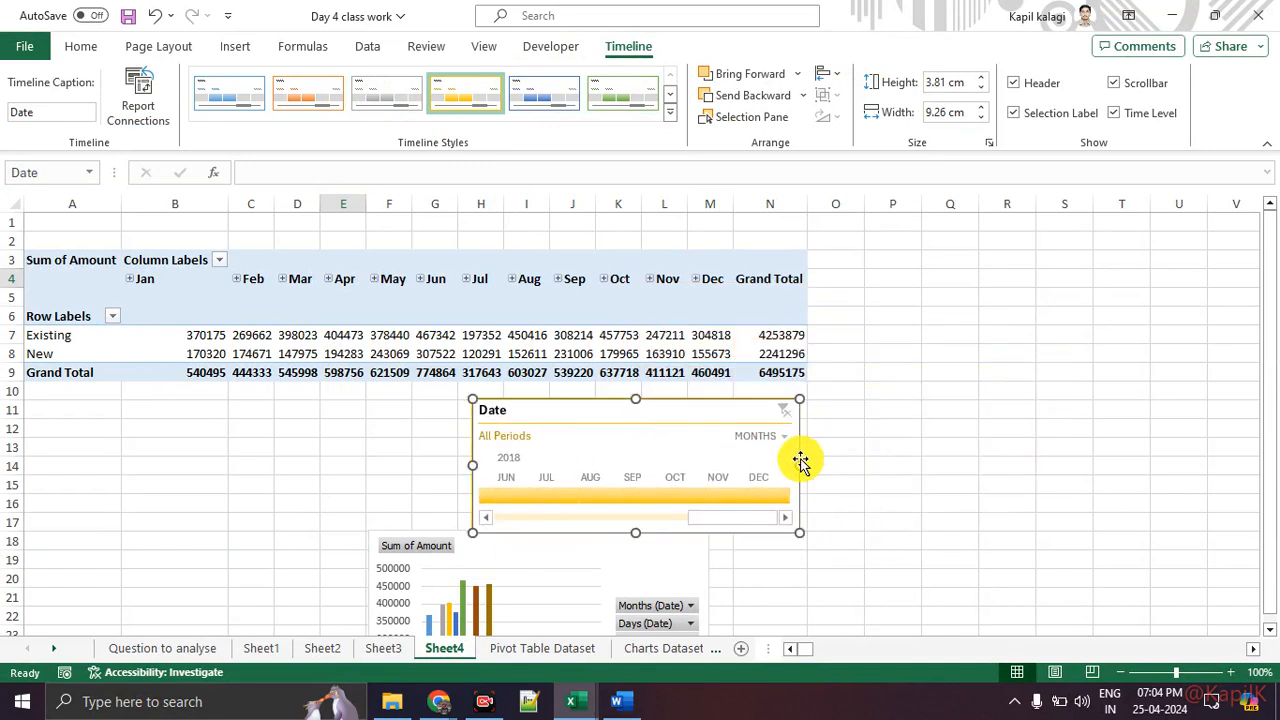
drag(800, 465, 1060, 455)
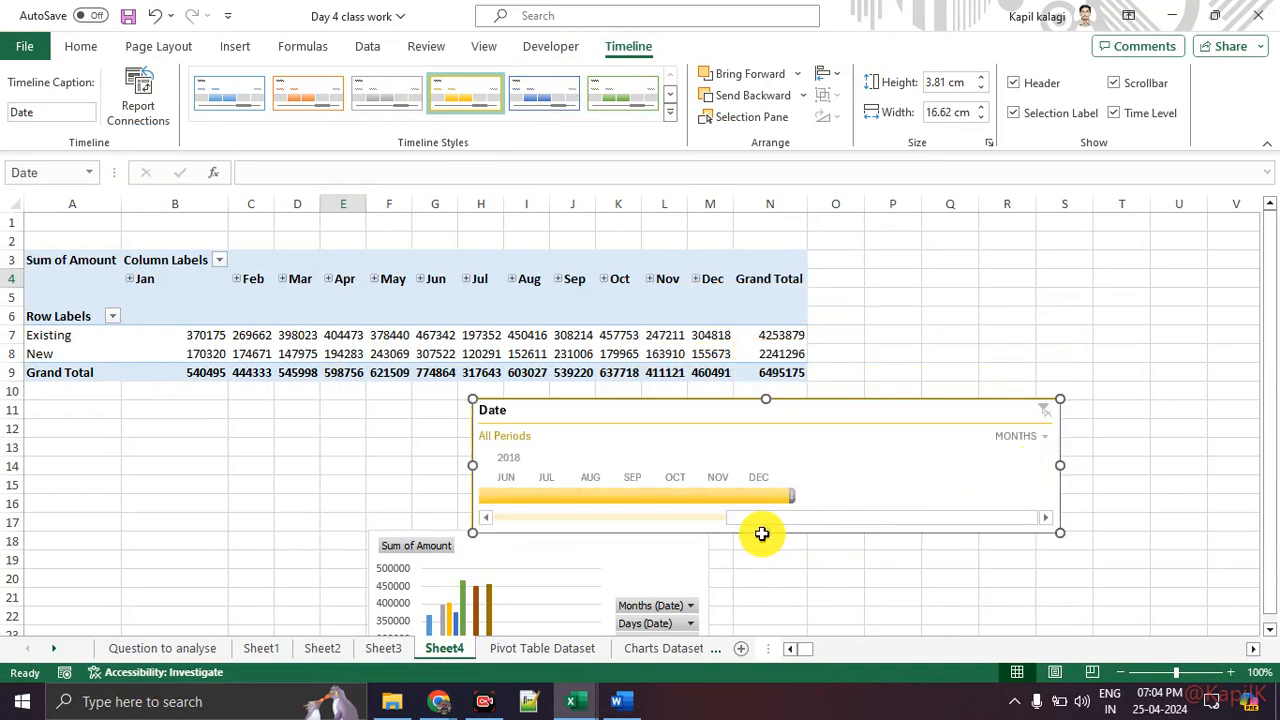
drag(765, 533, 766, 585)
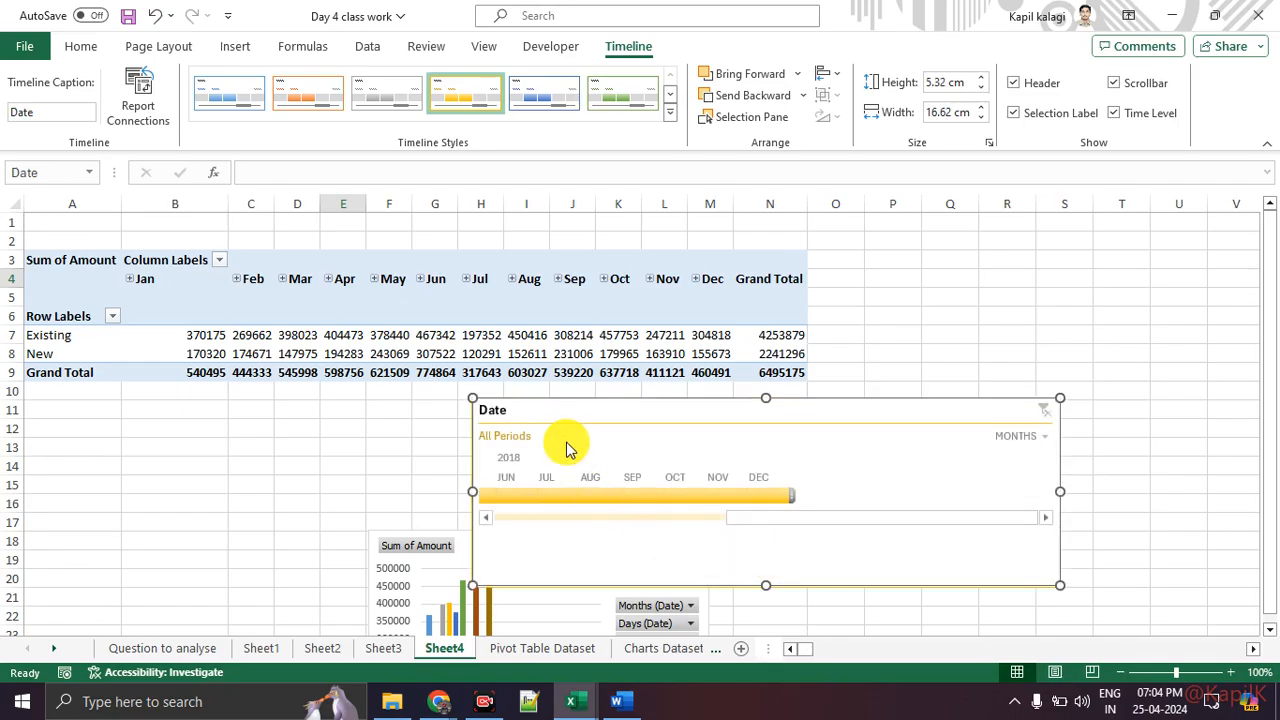
Step: Switch the timeline's time level from months to Quarters
key(ctrl+1)
click(458, 472)
drag(493, 455, 614, 454)
key(Escape)
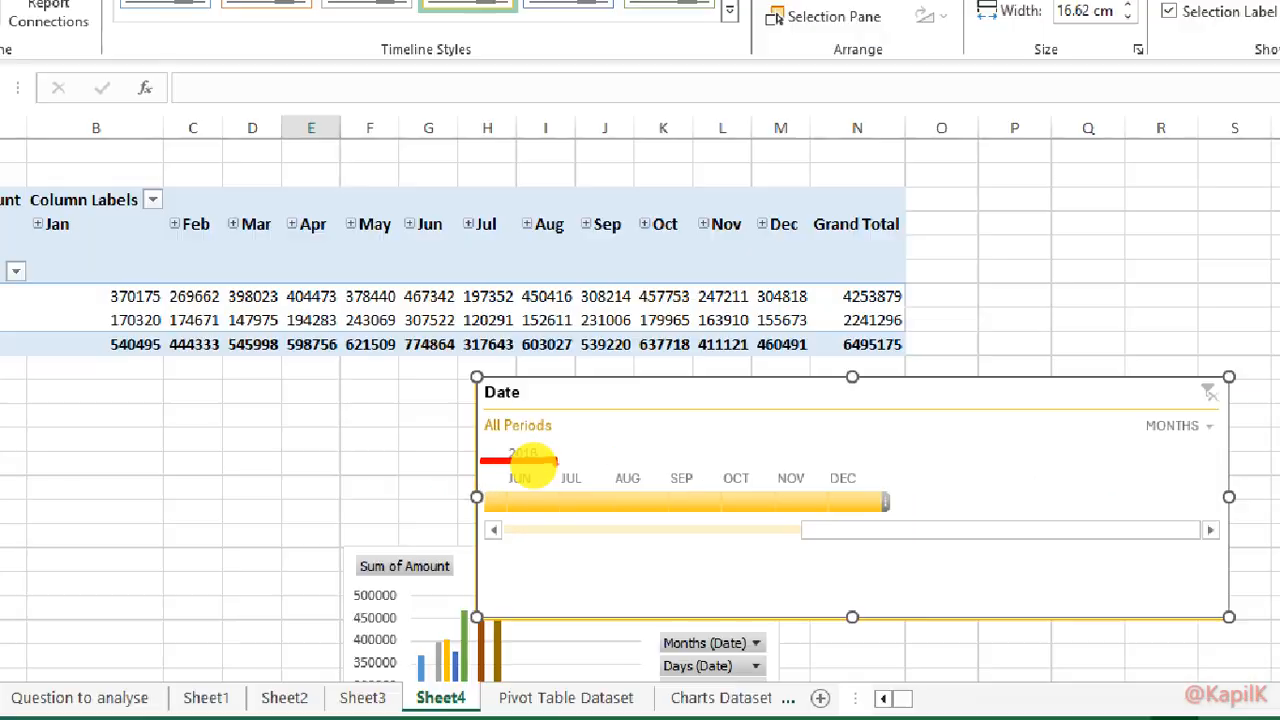
key(ctrl+1)
click(993, 444)
mouse_move(993, 444)
mouse_down()
mouse_move(1057, 457)
mouse_move(974, 434)
mouse_up()
key(Escape)
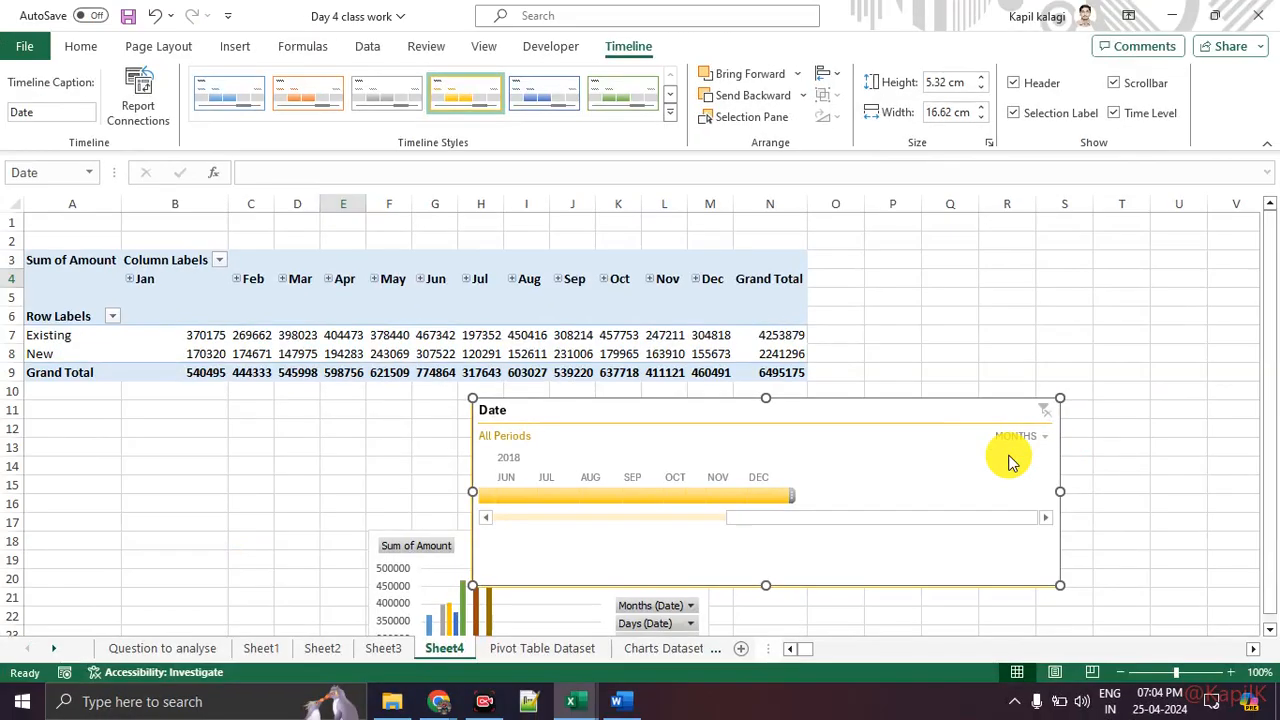
click(1015, 438)
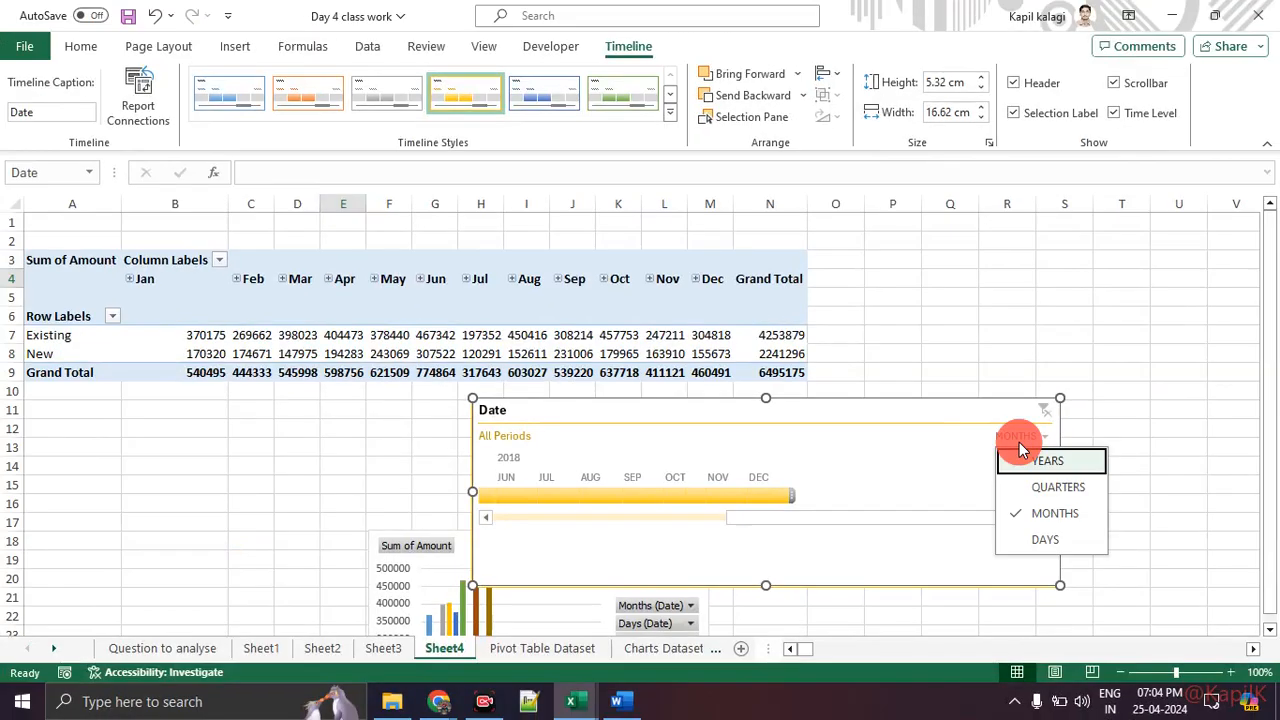
click(1031, 487)
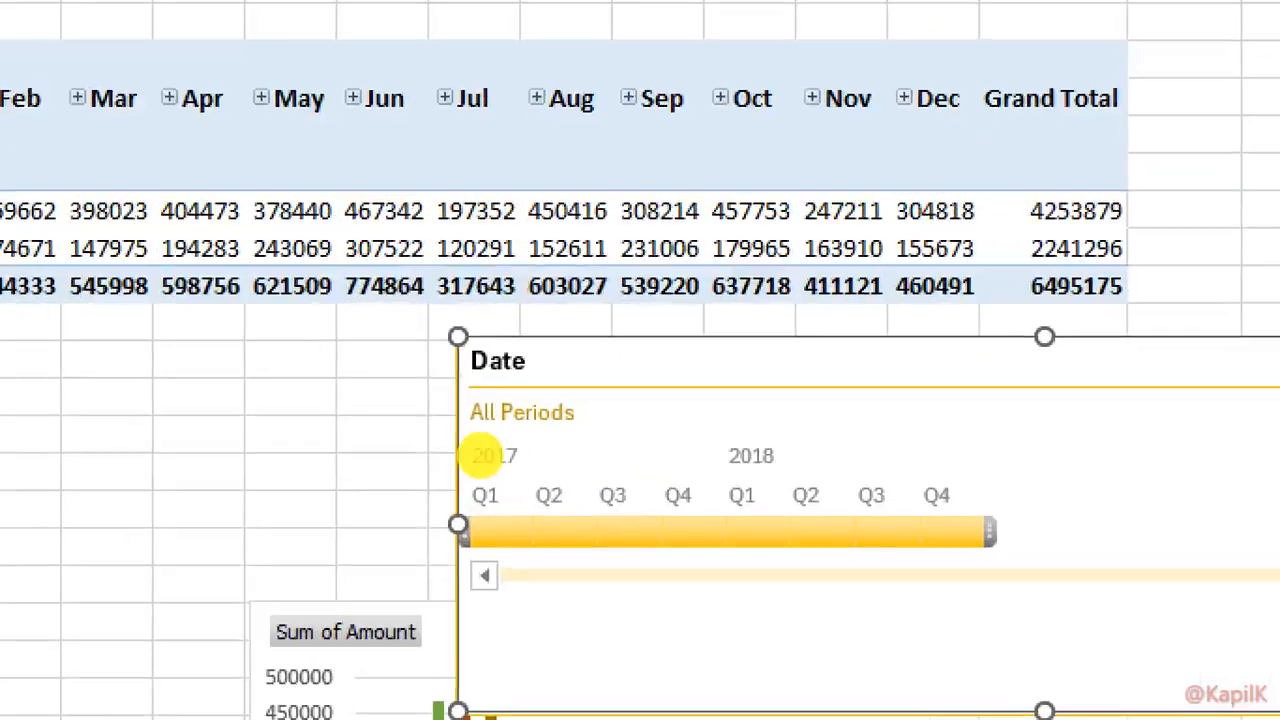
Step: Filter the timeline to the period Q2 – Q4 2017
drag(454, 466, 520, 468)
drag(729, 495, 890, 500)
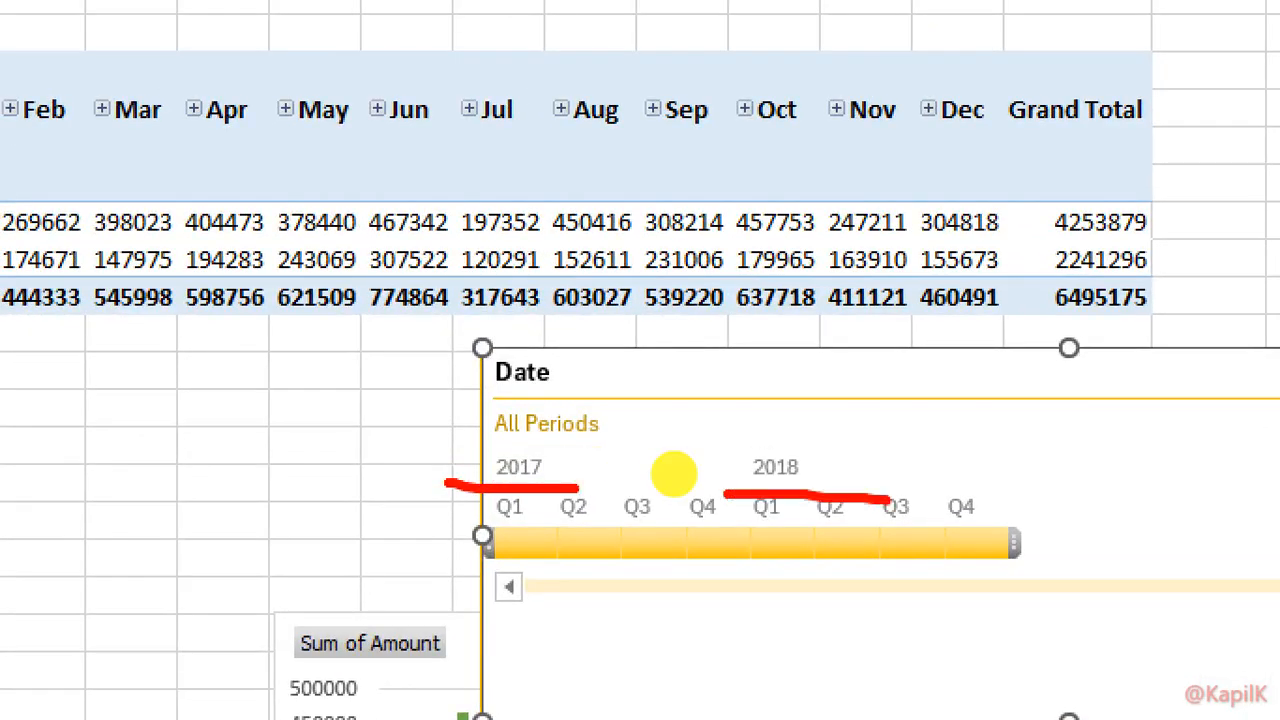
drag(737, 488, 600, 507)
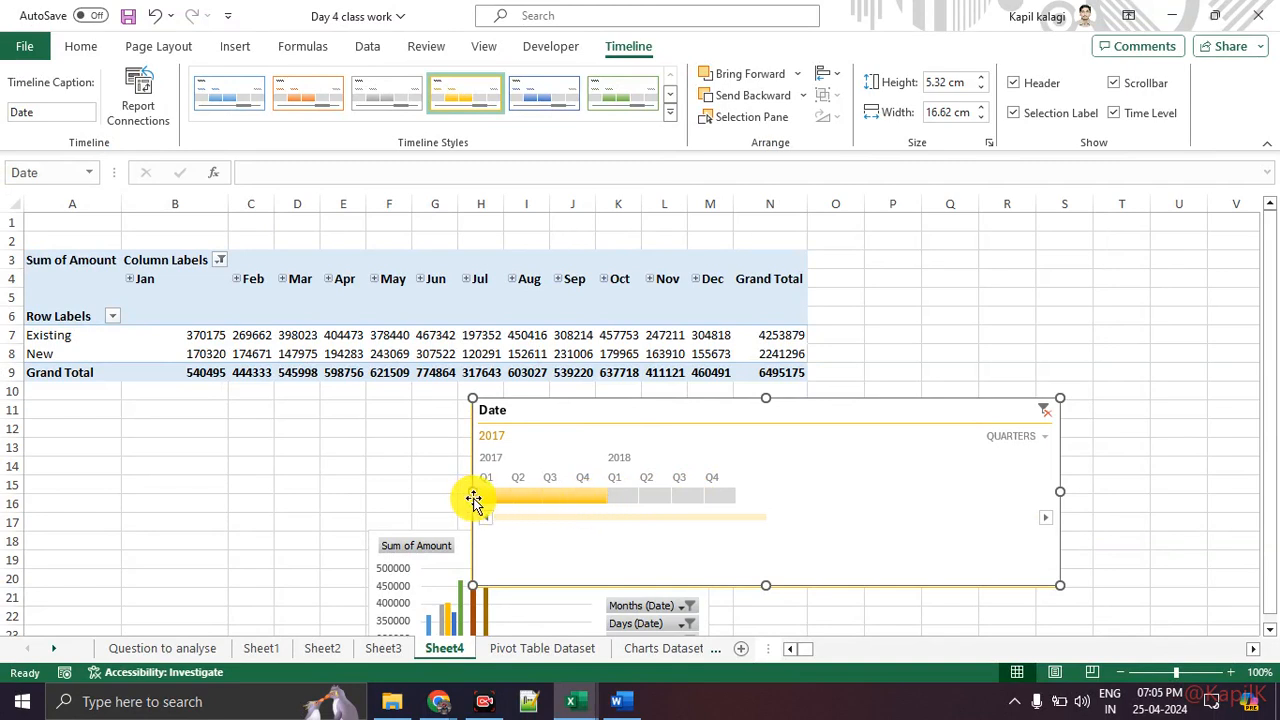
drag(477, 499, 508, 499)
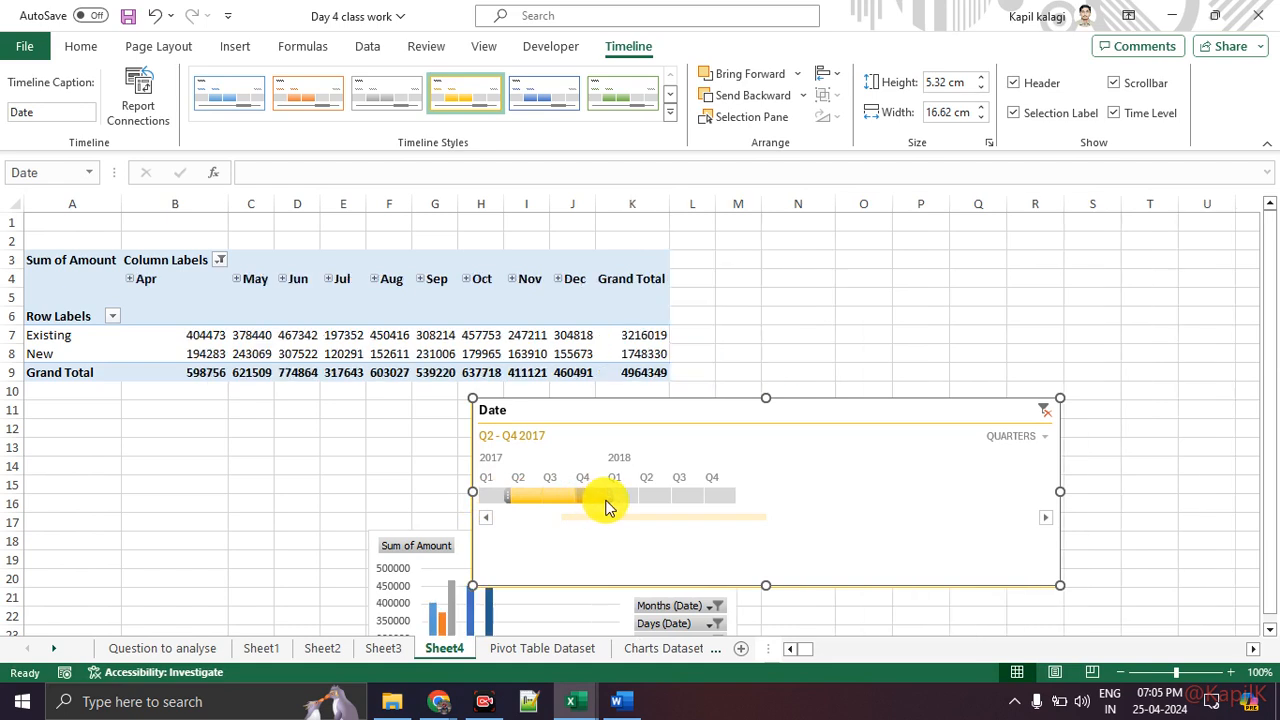
drag(606, 500, 569, 502)
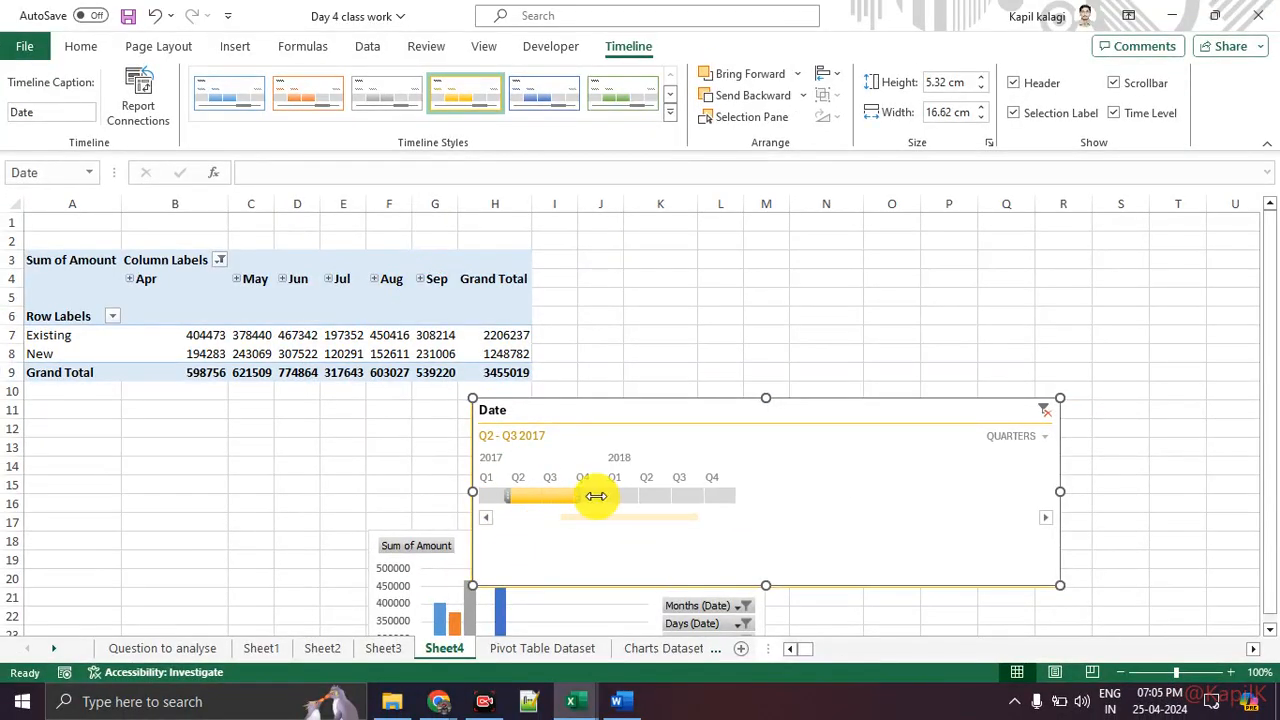
drag(596, 496, 601, 500)
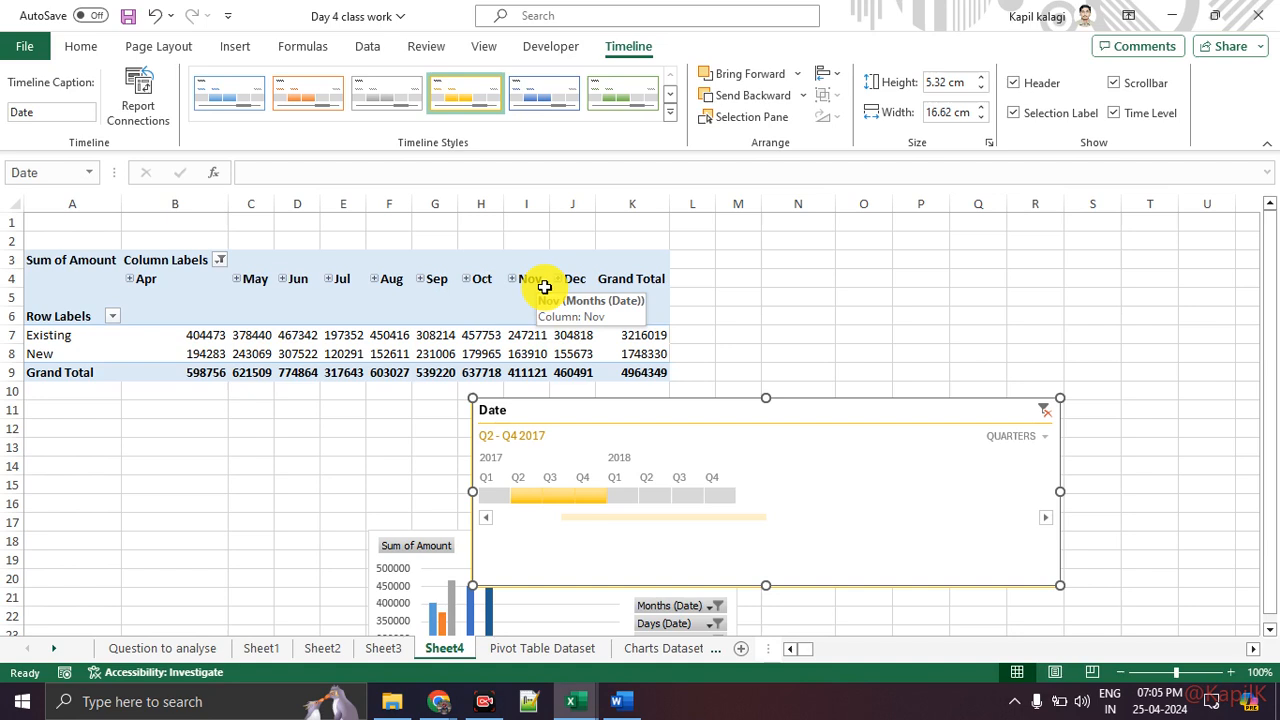
Step: Switch the timeline's time level to Years
click(1024, 437)
click(1038, 462)
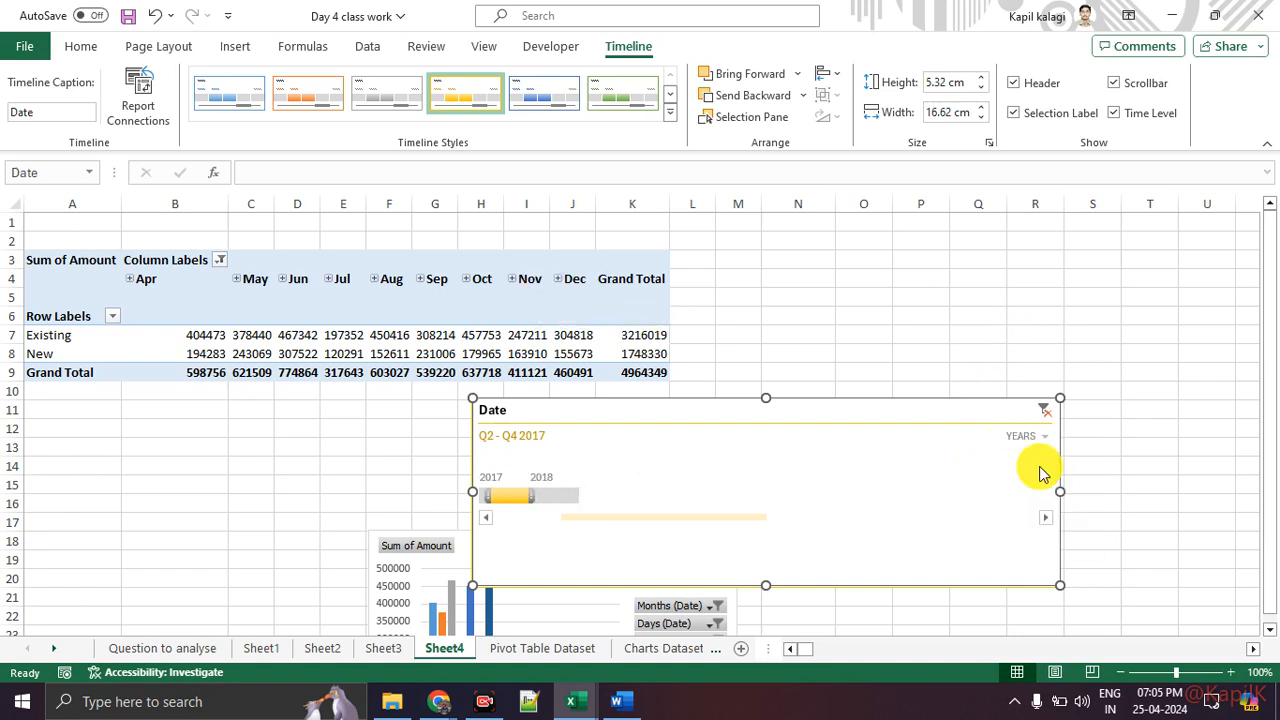
Step: Filter the timeline to the year 2017 and switch its time level to Quarters
click(541, 496)
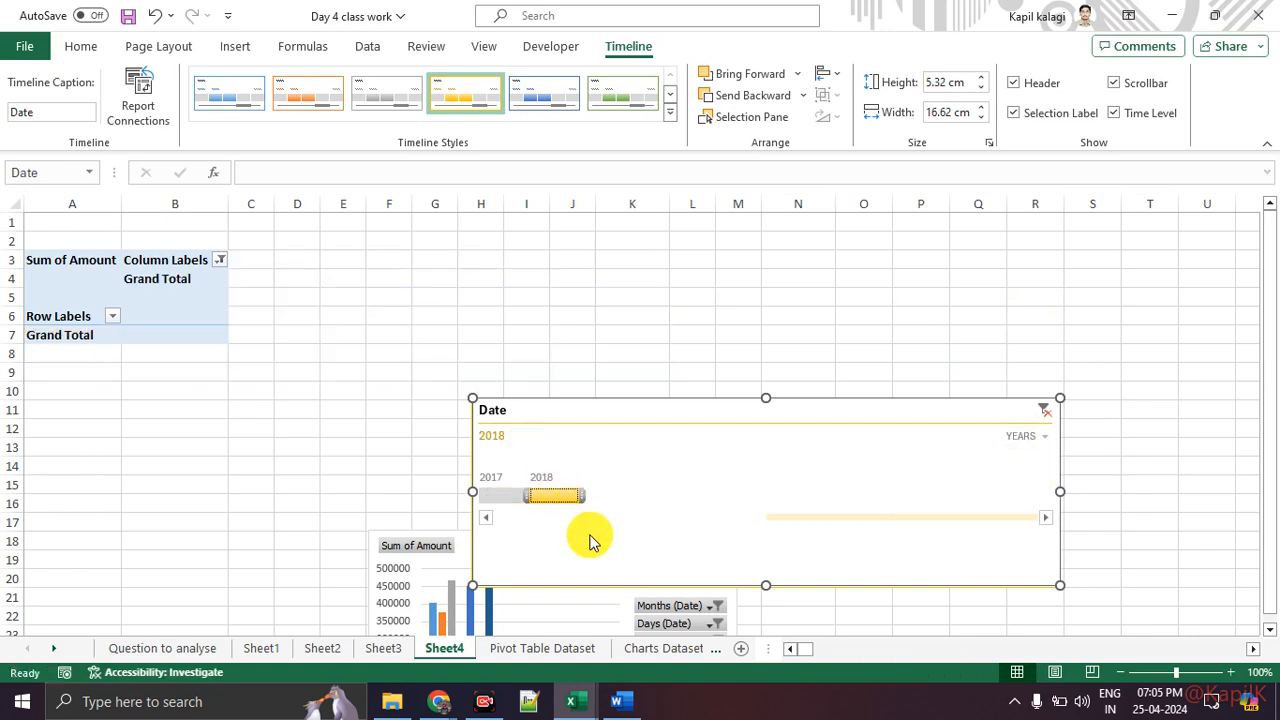
click(505, 495)
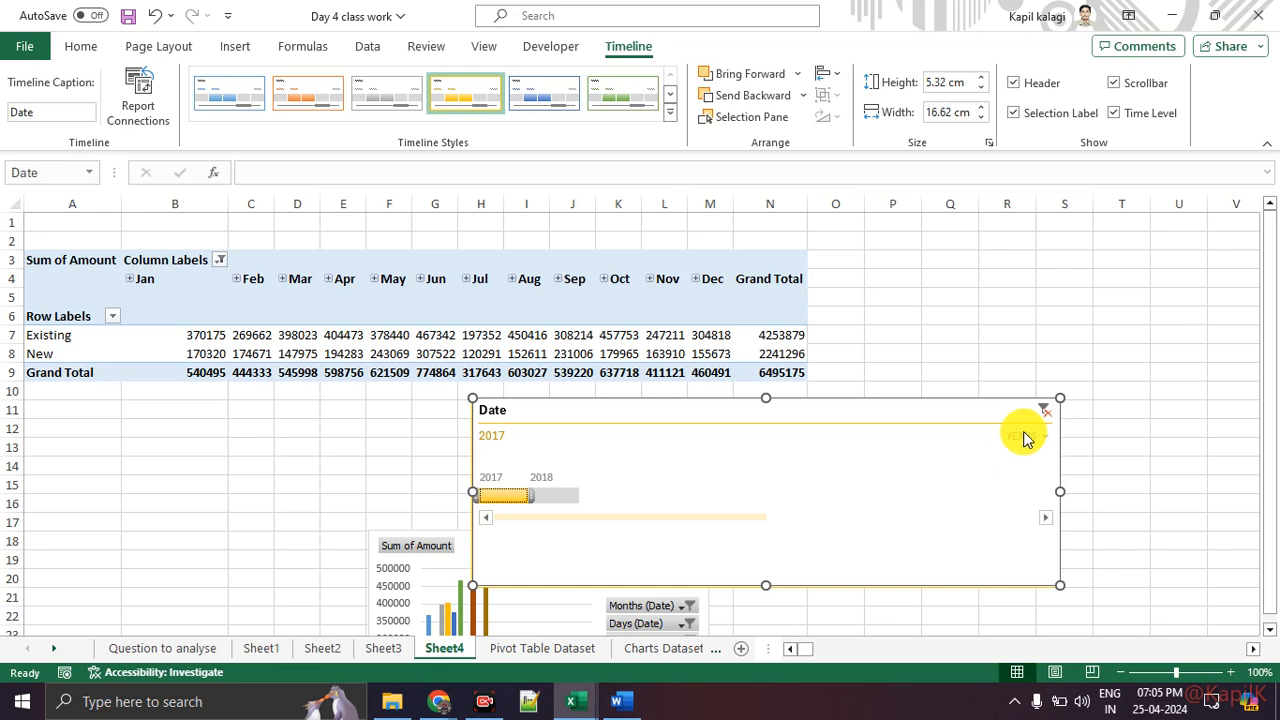
click(1025, 436)
click(1035, 489)
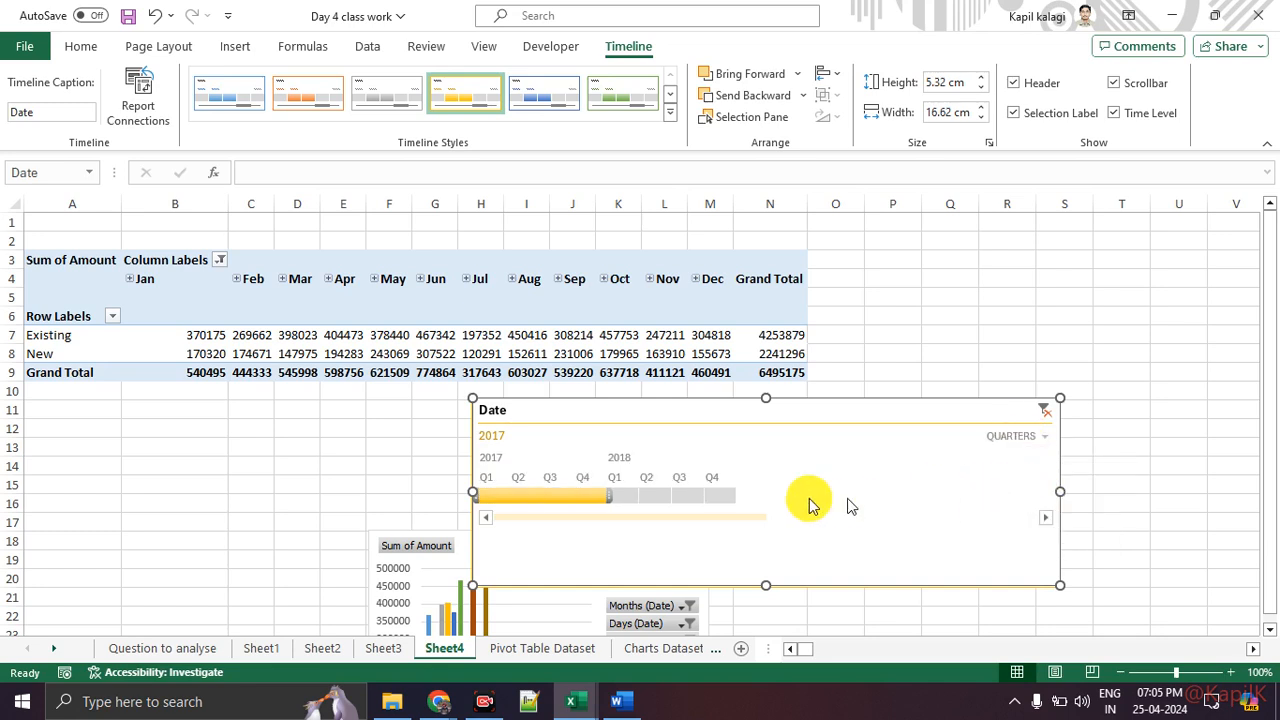
Step: Filter the timeline to single quarters in turn, ending on Q2 2017
click(645, 503)
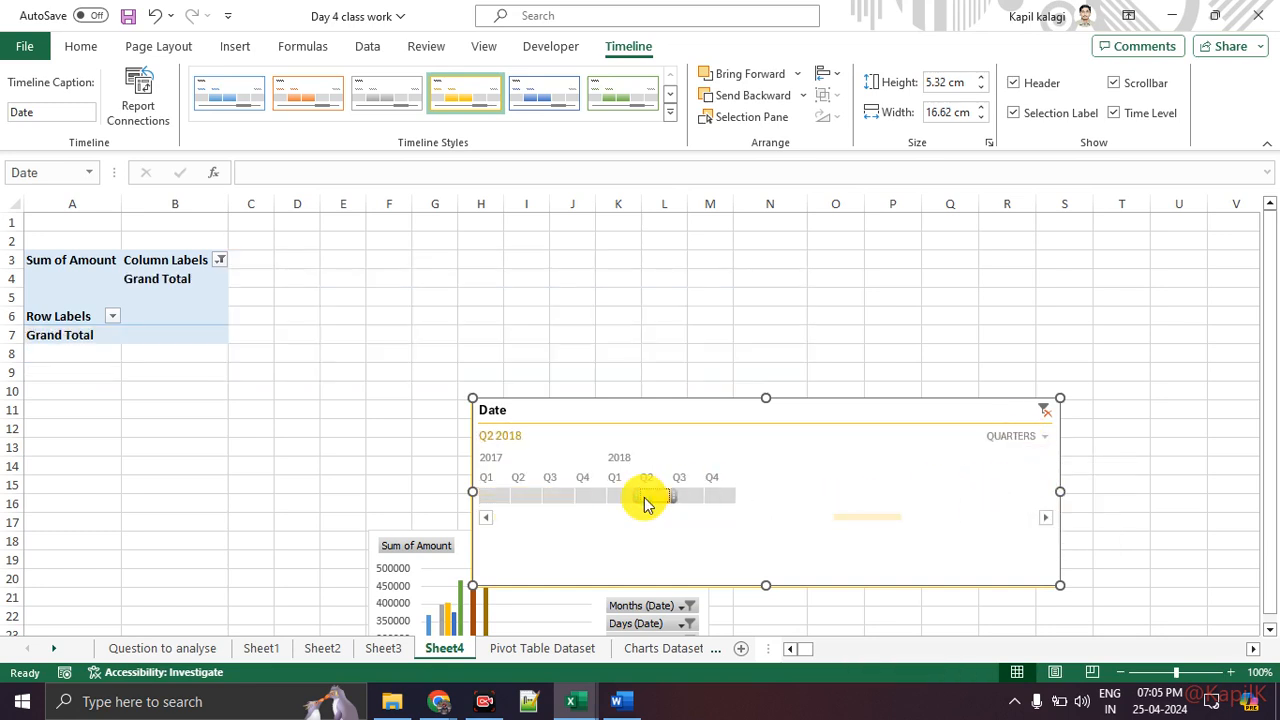
click(560, 503)
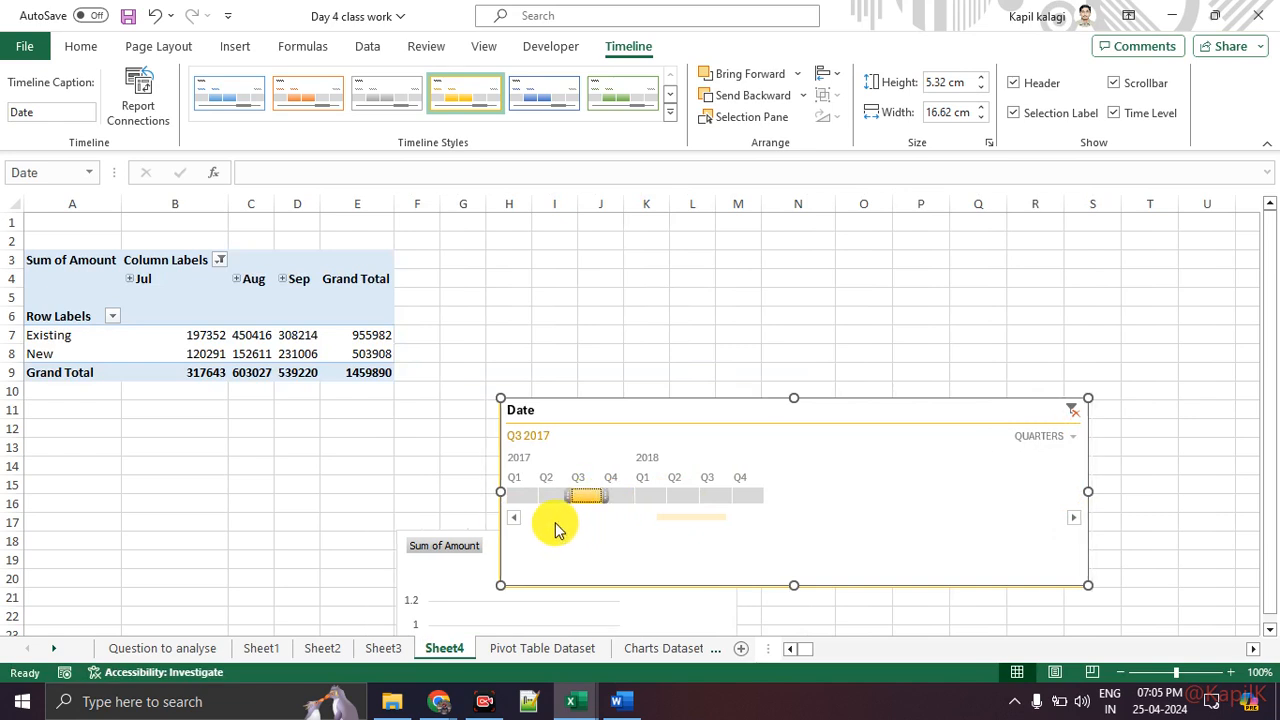
click(546, 500)
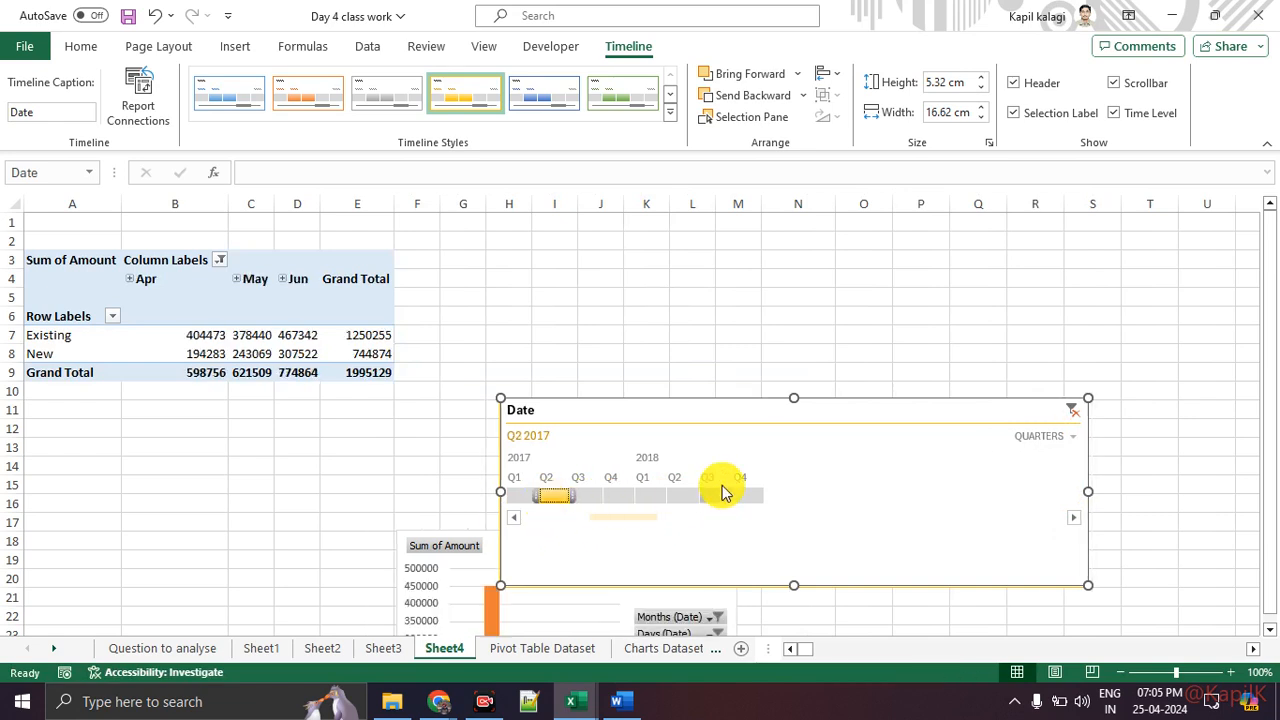
Step: Move the timeline up beside the PivotTable and filter it to Q3 2017
click(465, 562)
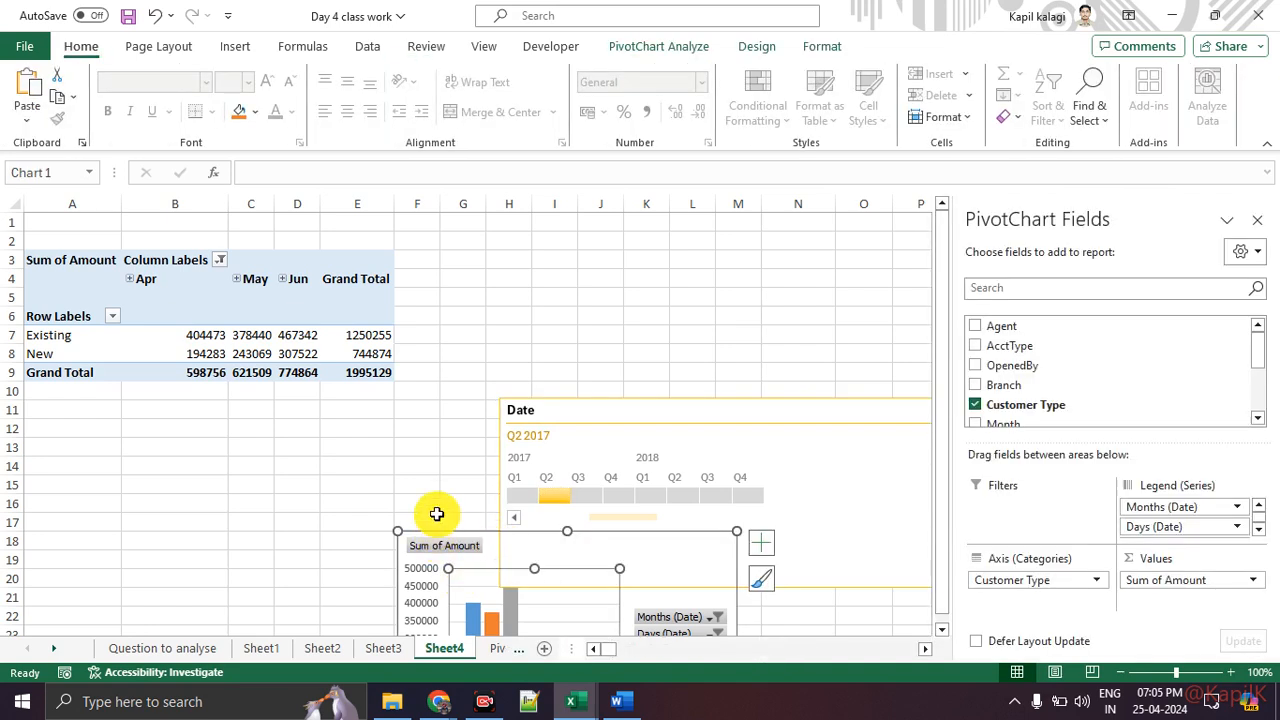
drag(677, 409, 572, 286)
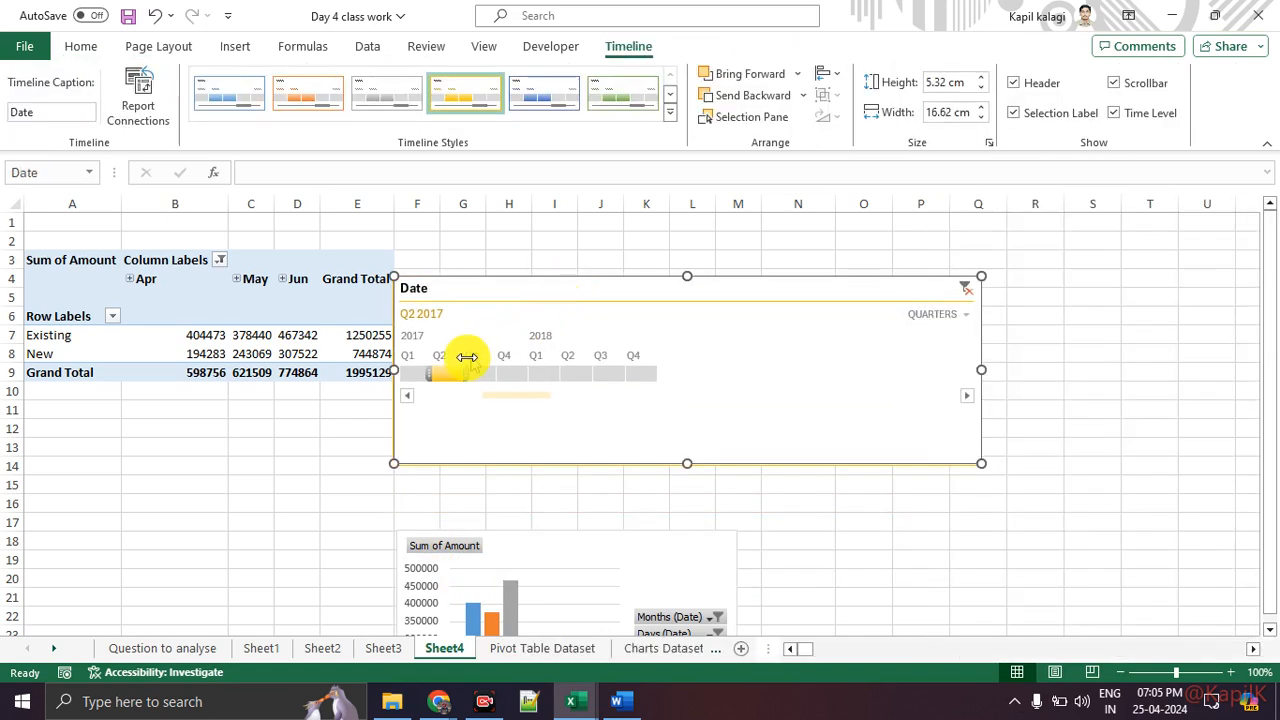
drag(470, 372, 486, 372)
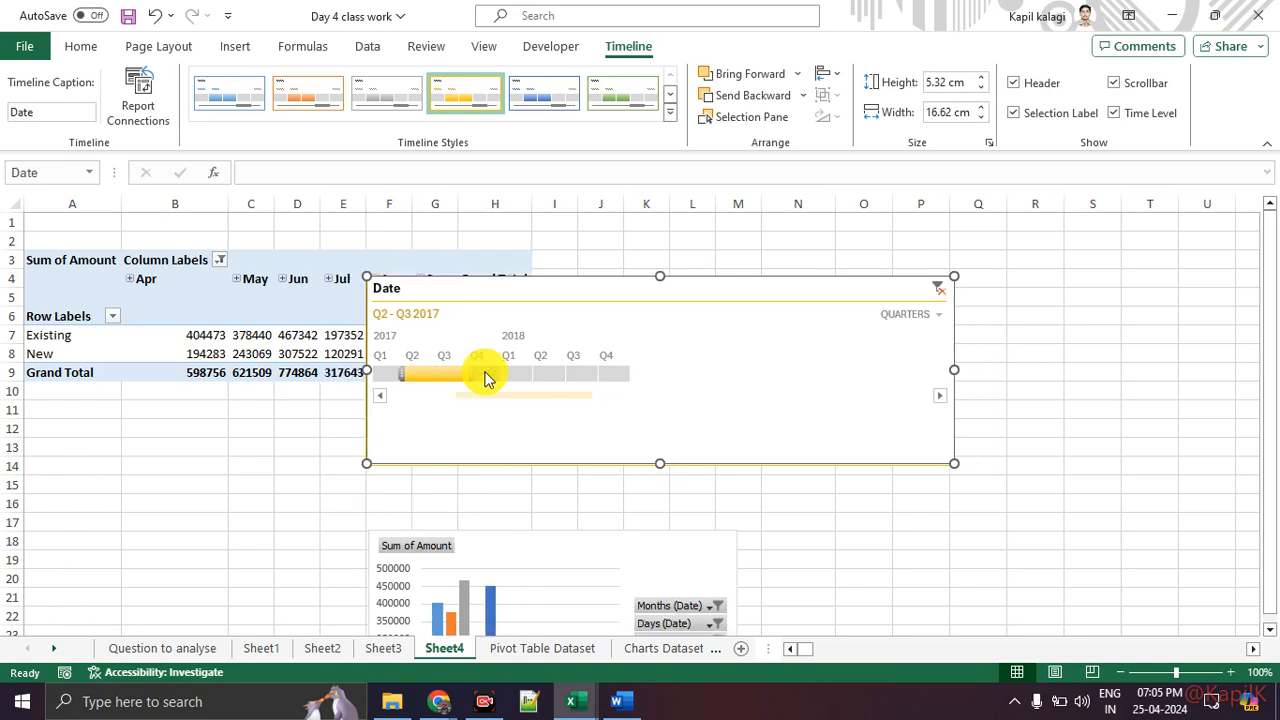
mouse_move(481, 378)
mouse_down()
mouse_move(429, 374)
mouse_move(478, 385)
mouse_up()
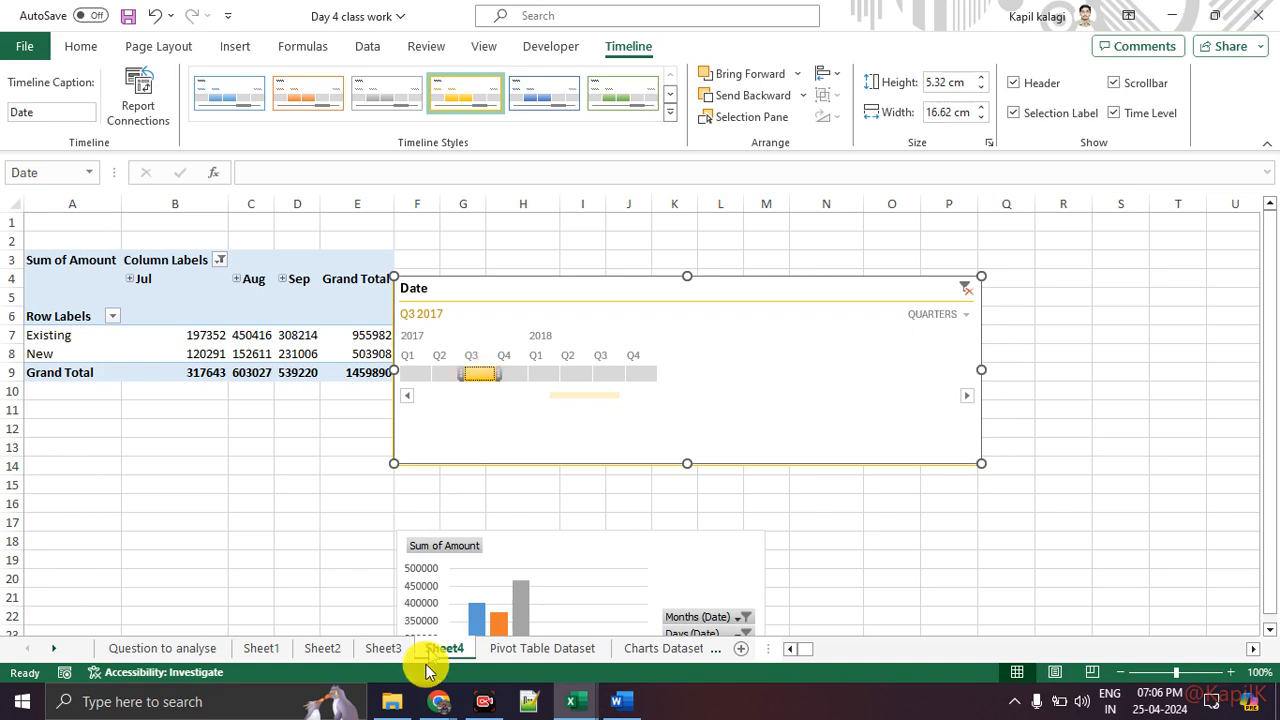
Step: Switch to the Google Meet window, scroll through the participant list, and return to Excel
mouse_move(439, 701)
click(415, 605)
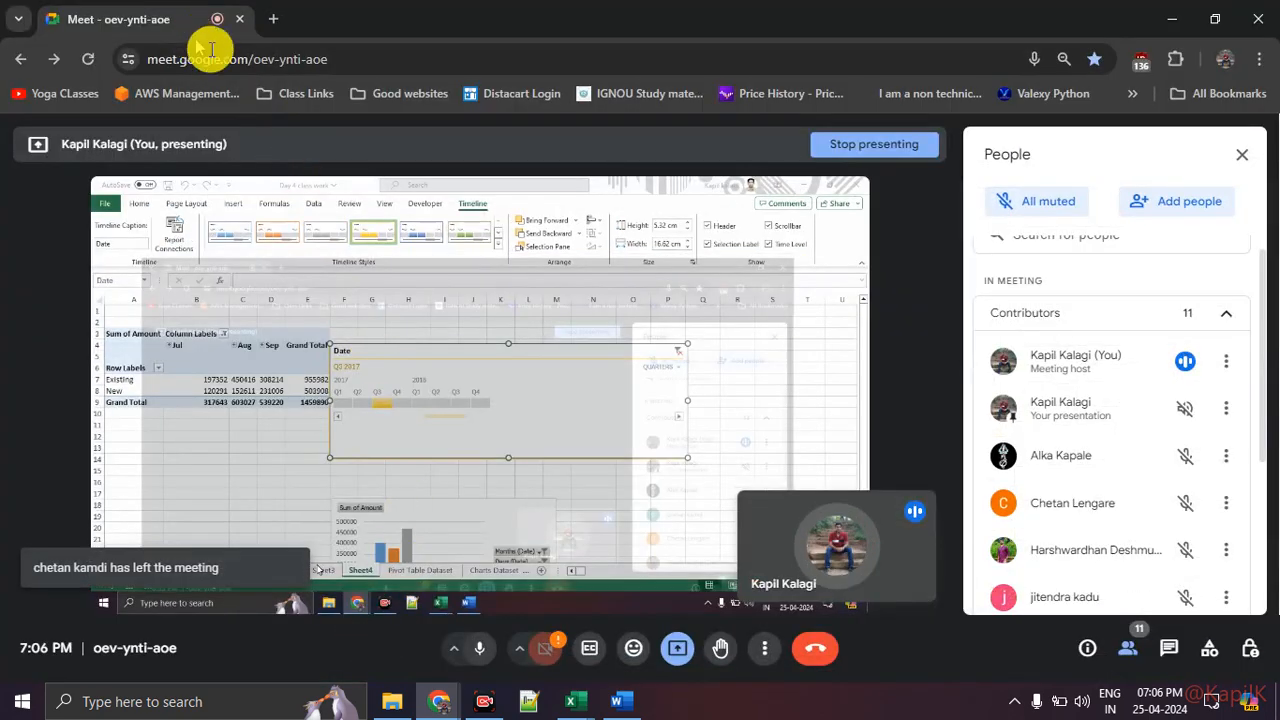
scroll(1160, 490, down, 3)
scroll(1157, 494, up, 2)
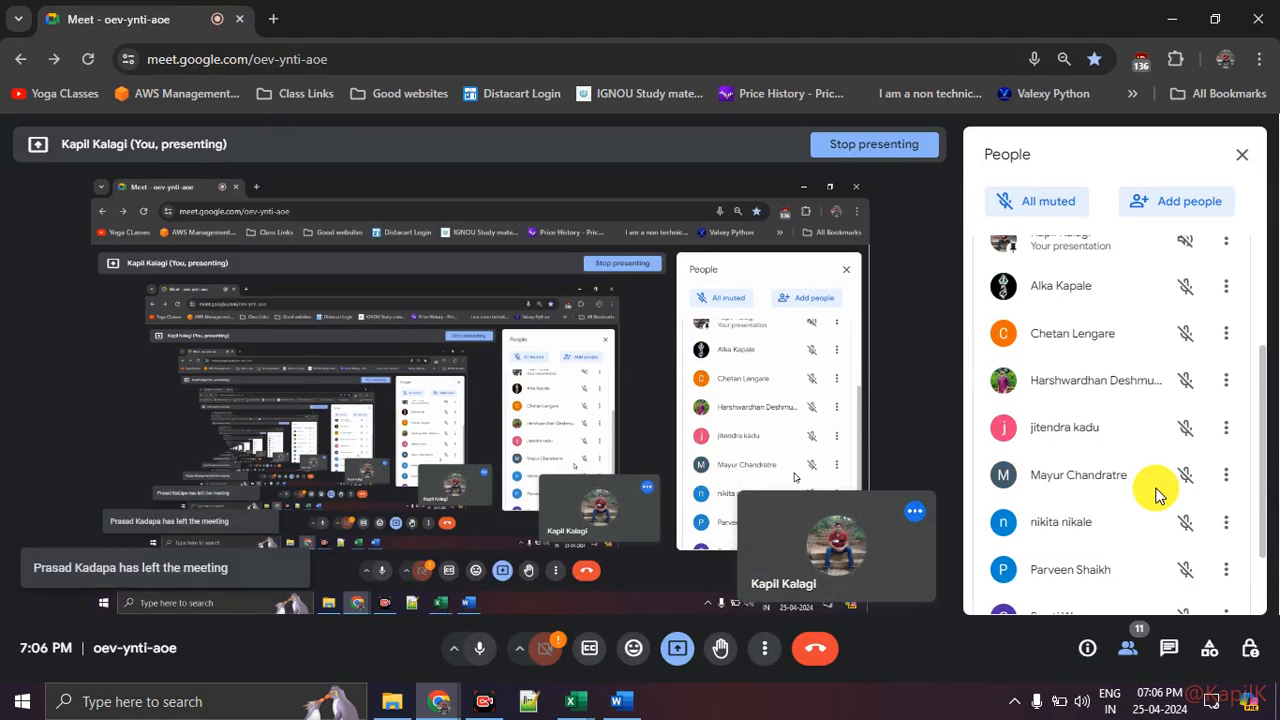
scroll(1157, 494, down, 2)
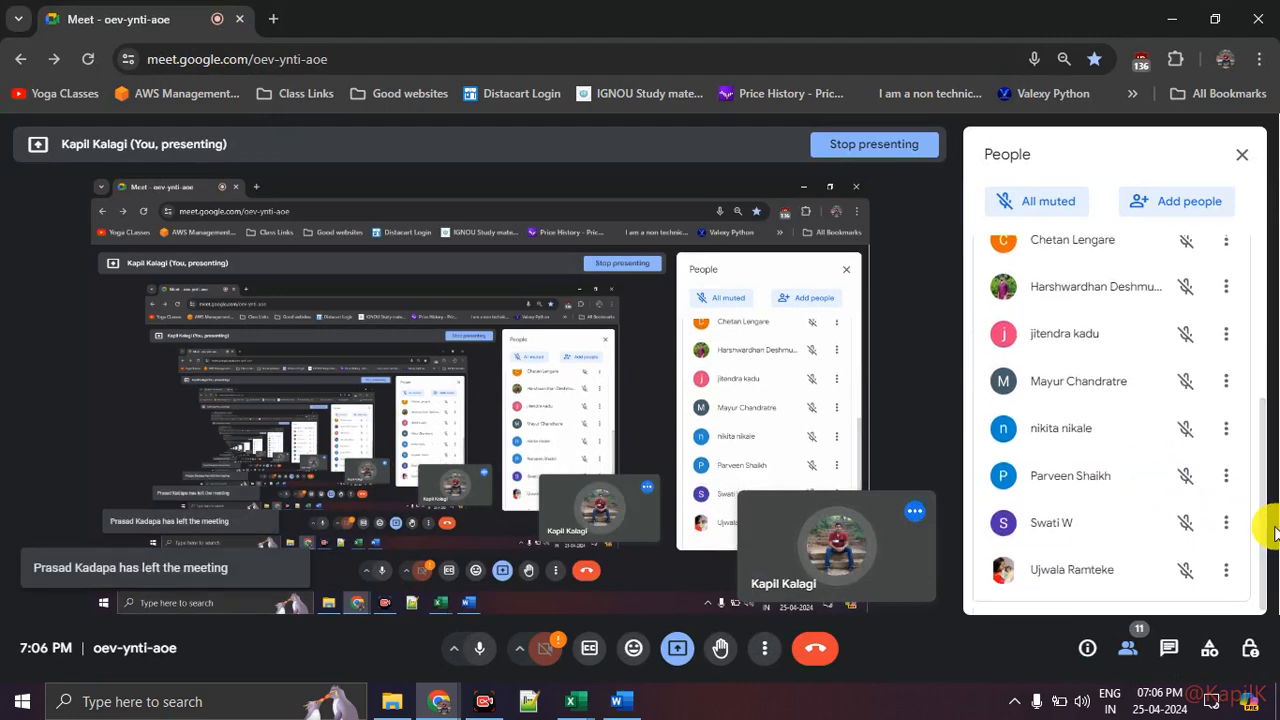
drag(1265, 527, 1261, 516)
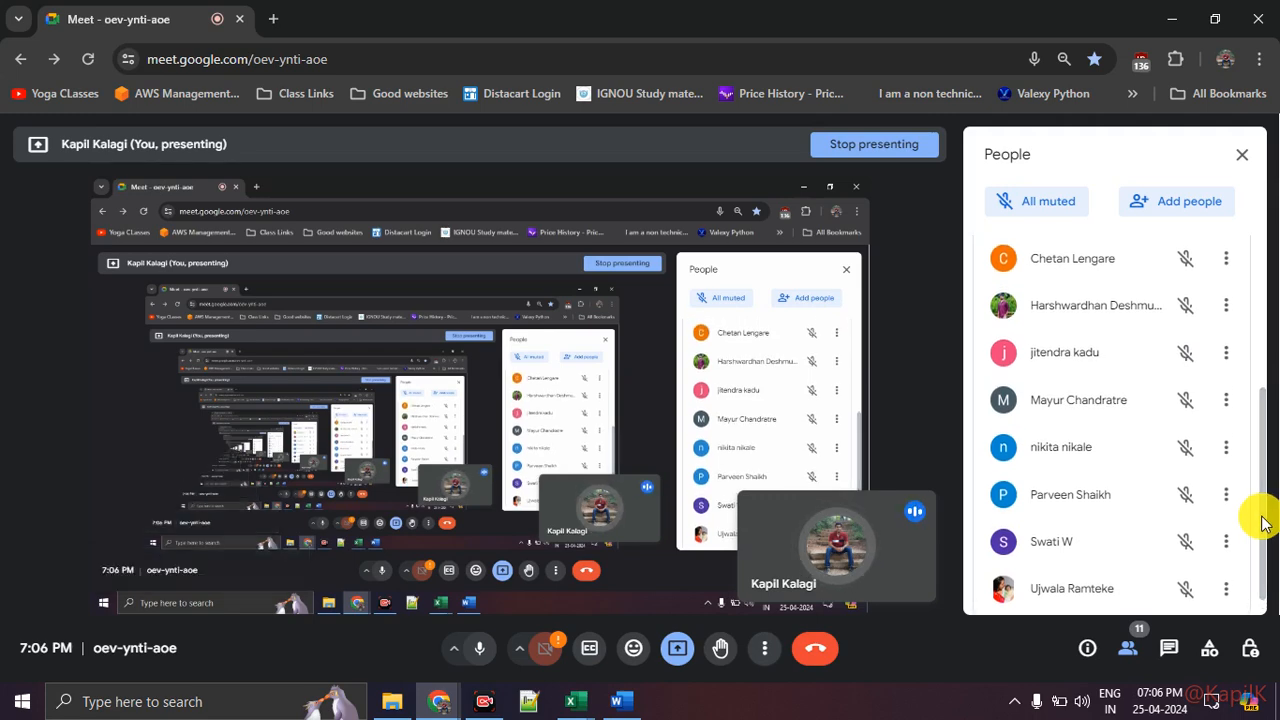
drag(1265, 521, 1260, 402)
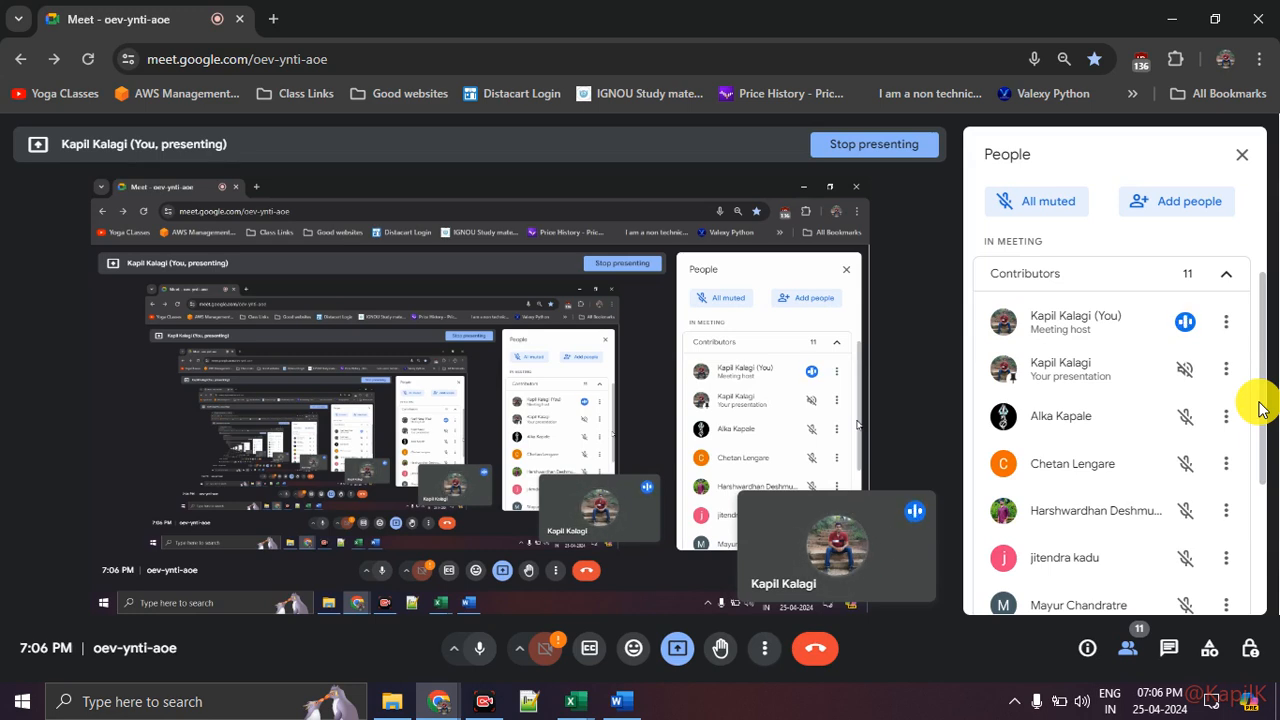
key(alt+Tab)
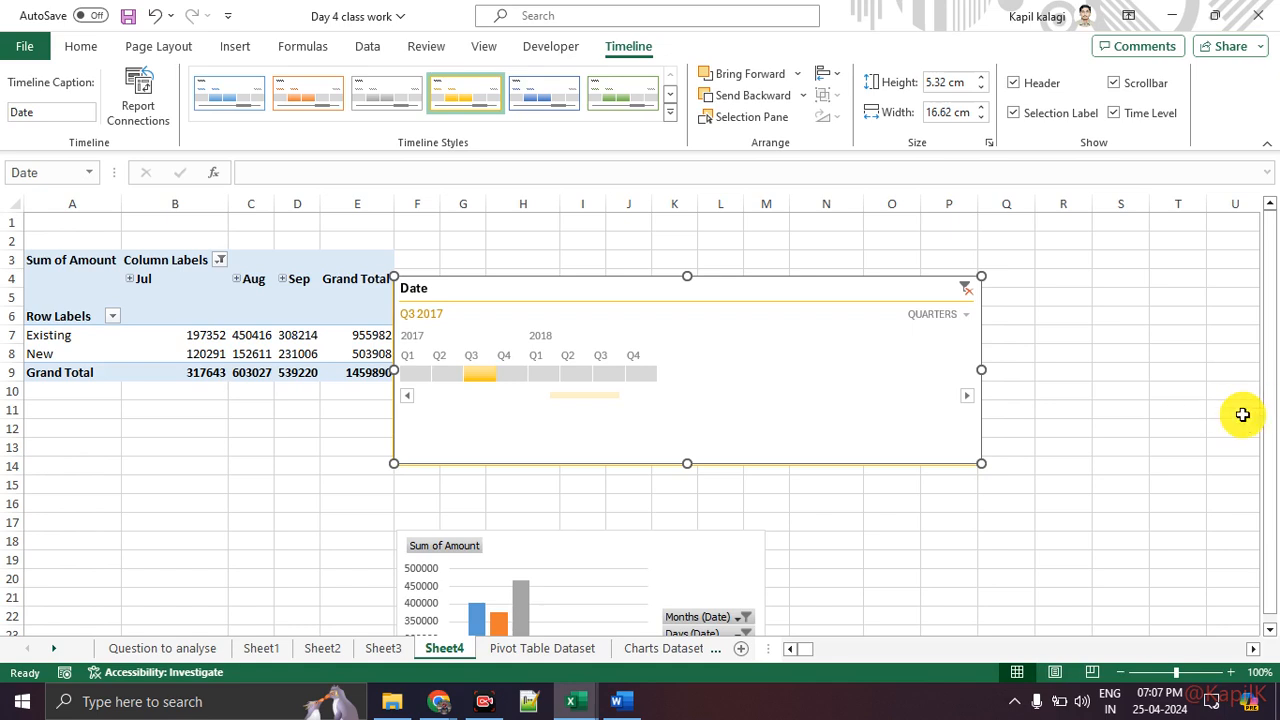
Step: Reposition the timeline further right and up so it spans about columns G to R
click(303, 481)
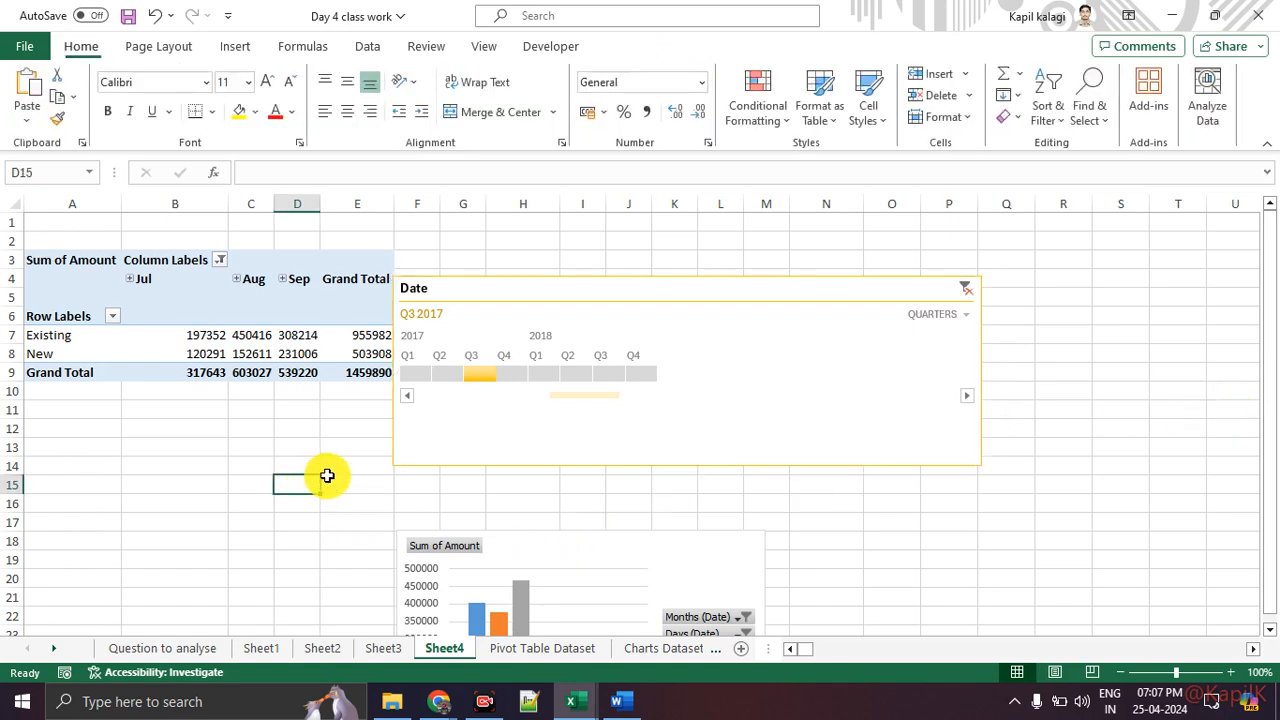
drag(514, 291, 607, 257)
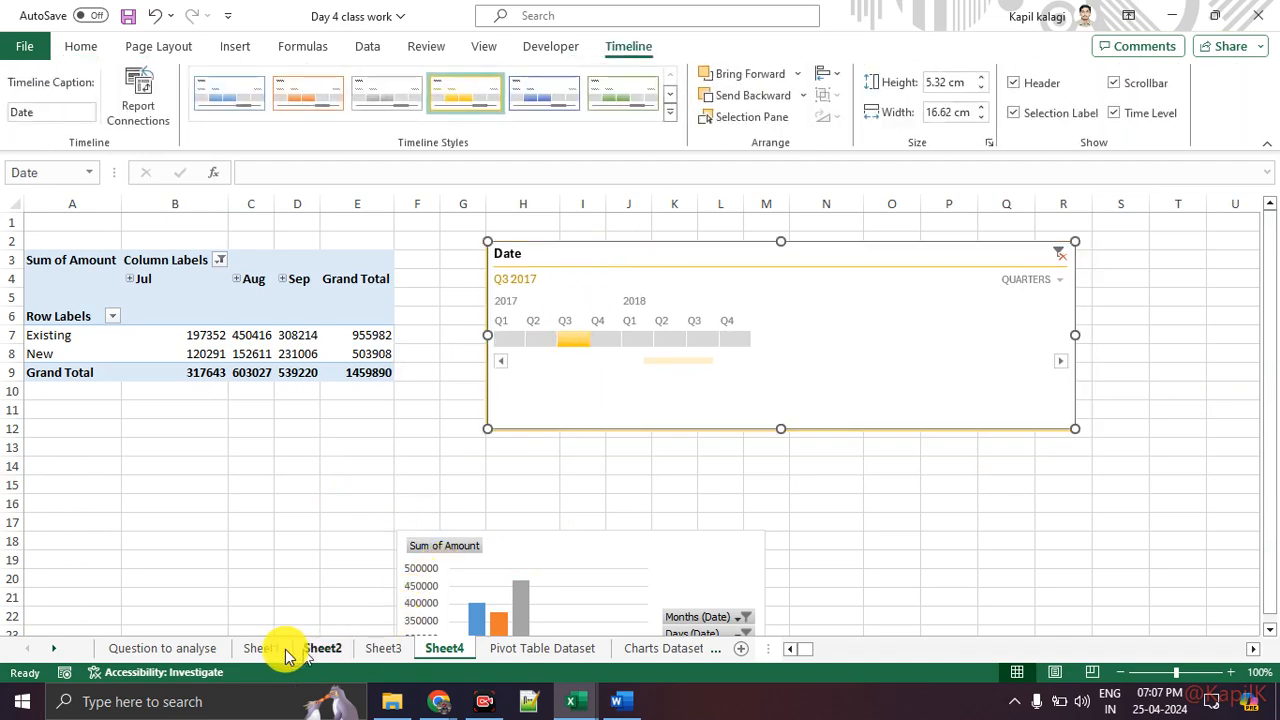
Step: Switch to the Day 5 class work workbook and view its Question to analyse sheet
click(189, 651)
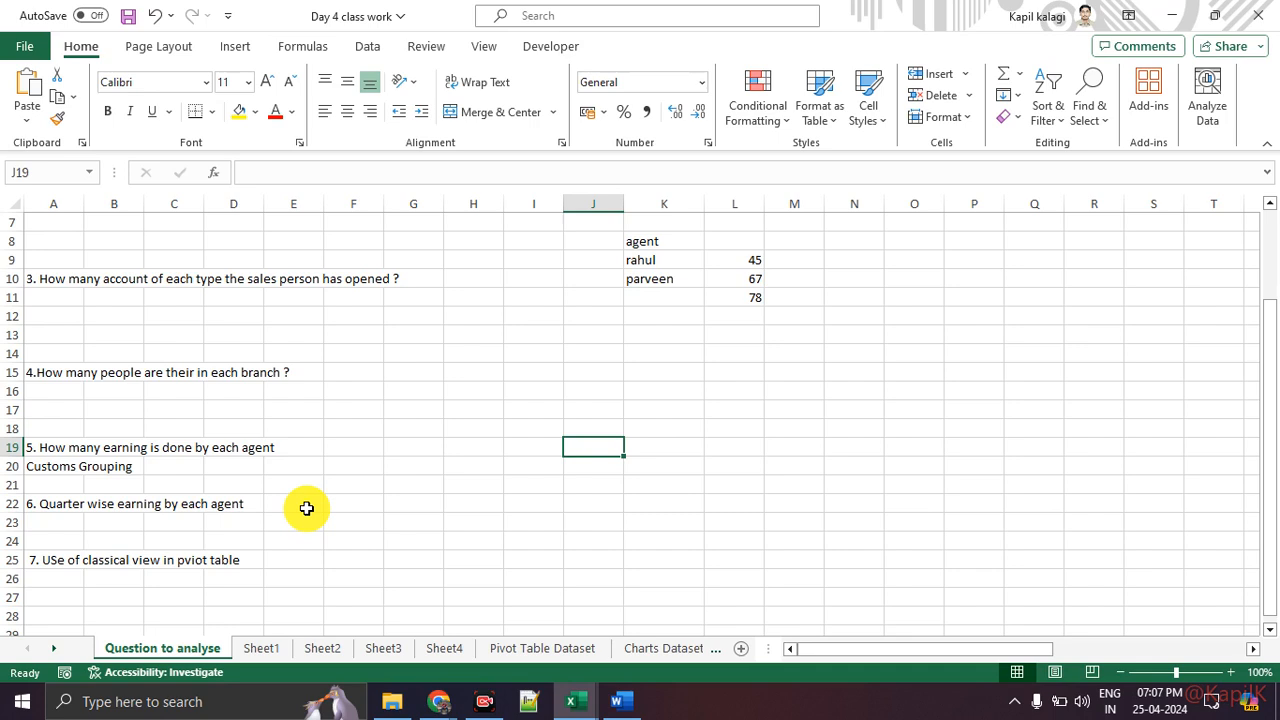
click(579, 702)
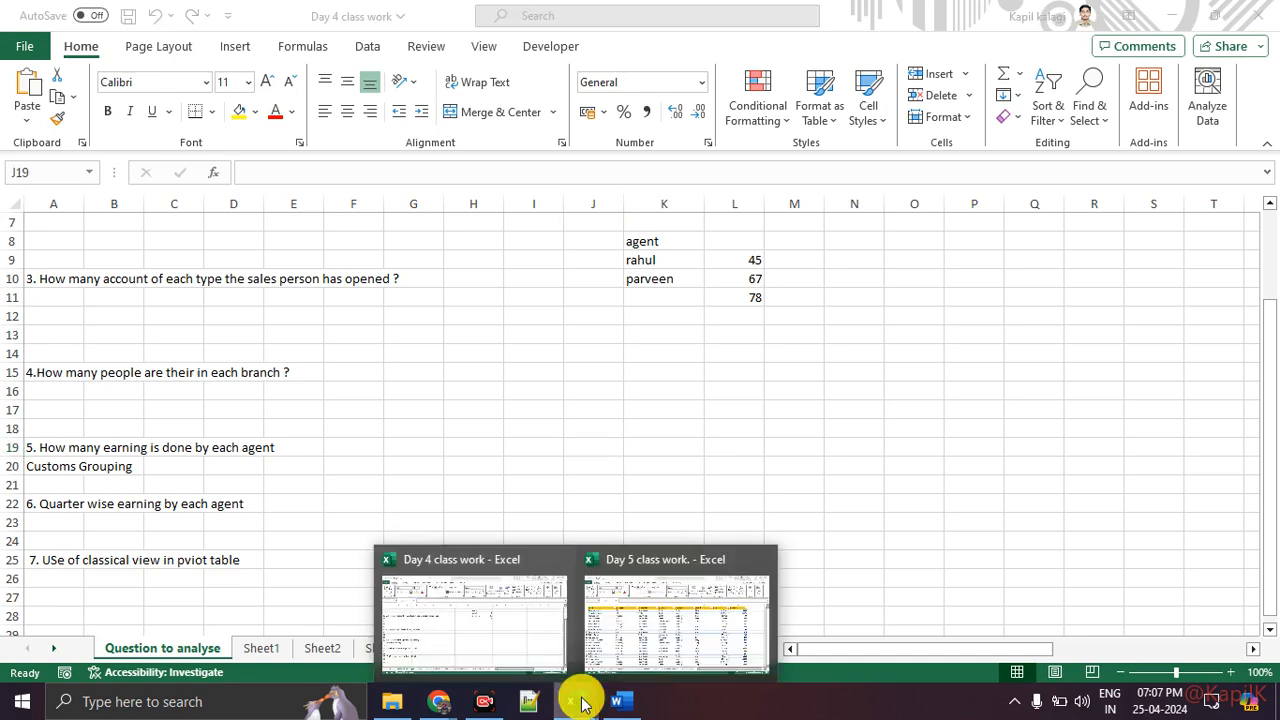
click(636, 640)
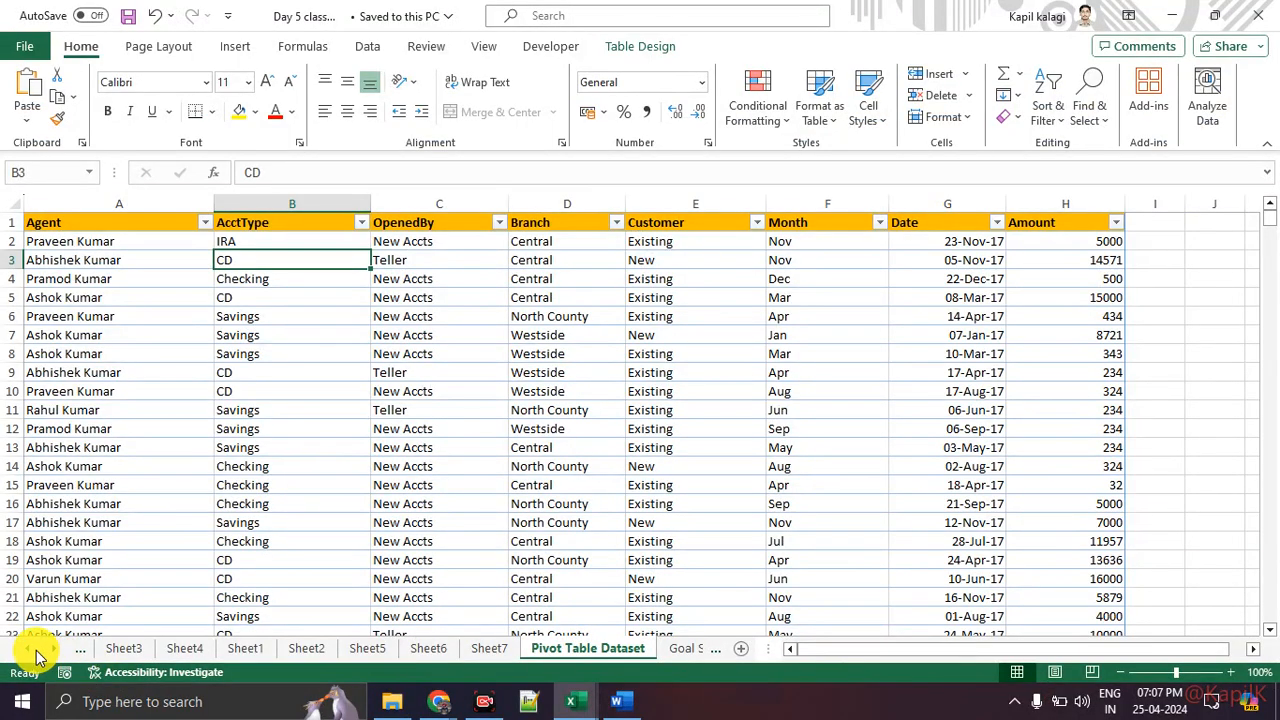
click(28, 648)
click(172, 650)
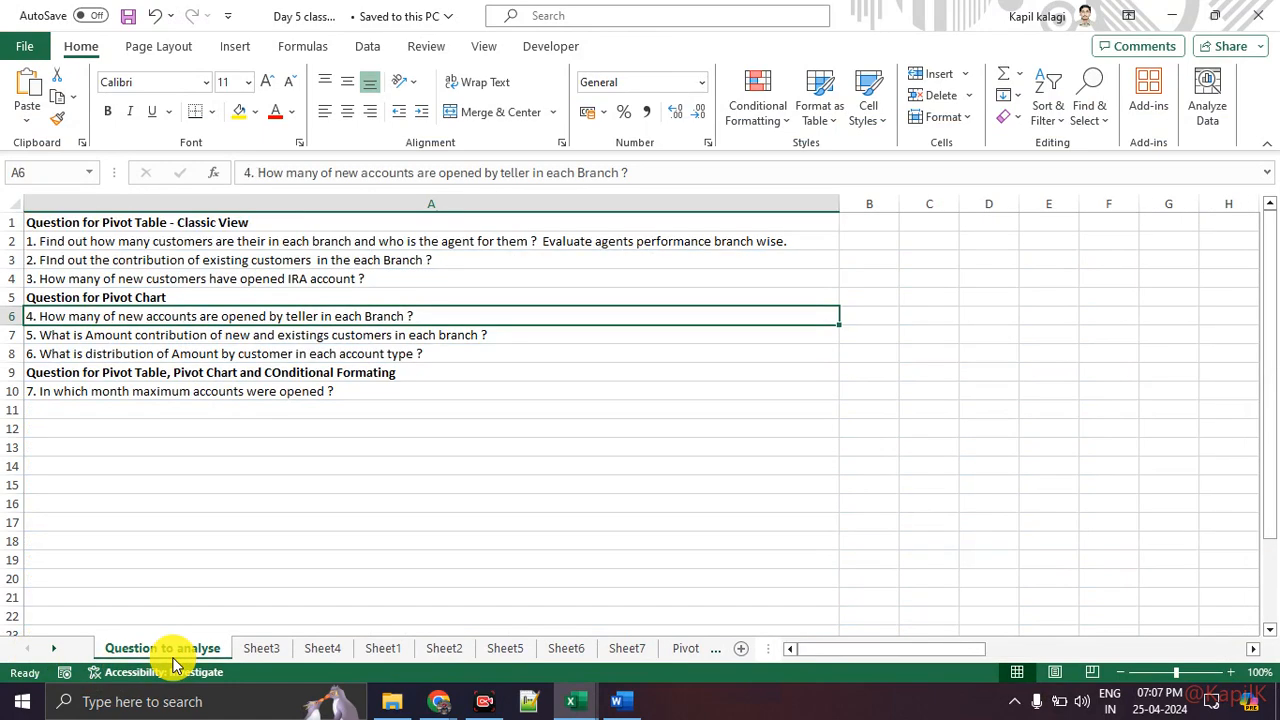
click(131, 527)
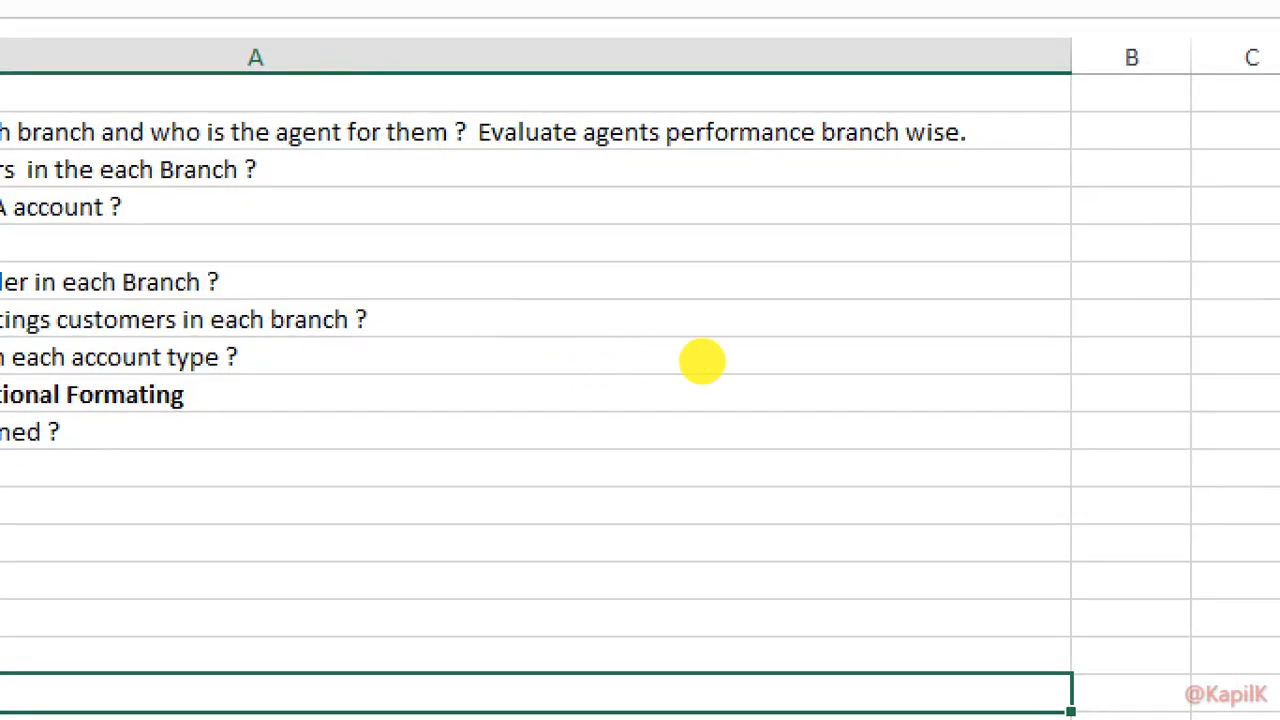
drag(737, 404, 892, 404)
drag(725, 467, 899, 477)
drag(655, 476, 797, 500)
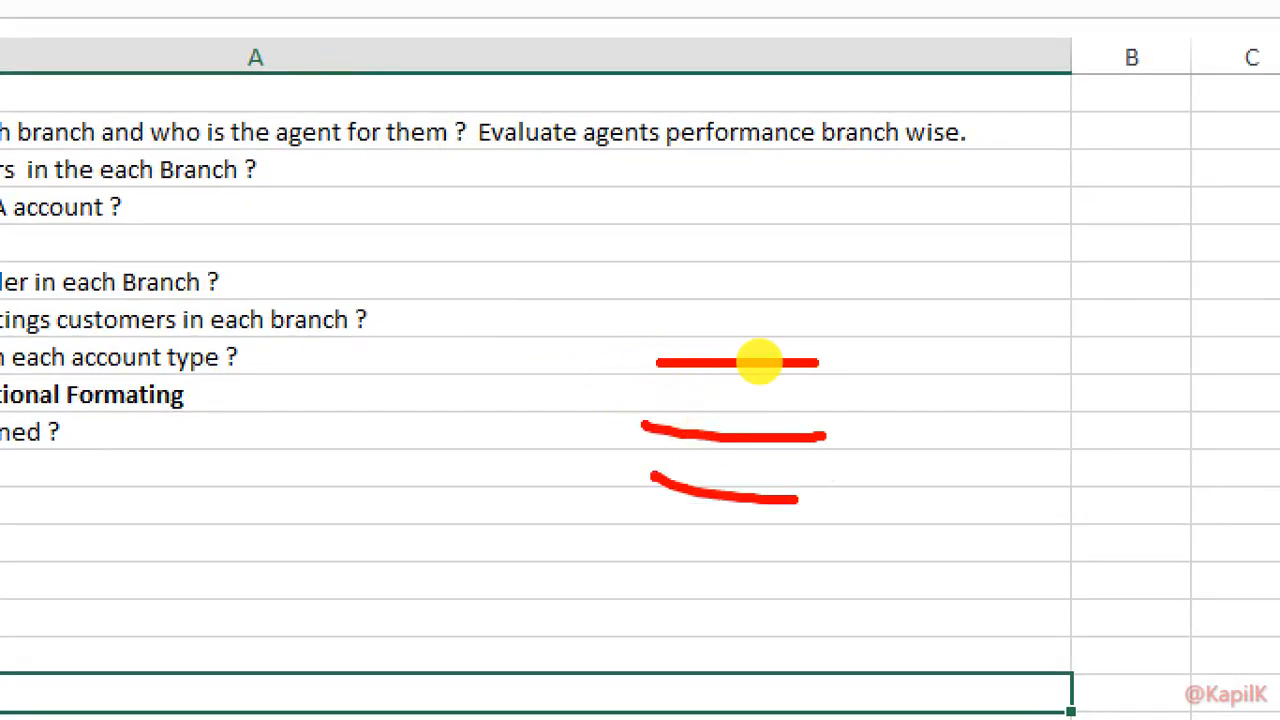
drag(921, 213, 914, 355)
drag(1058, 220, 1043, 345)
drag(1192, 222, 1197, 352)
click(925, 430)
click(1063, 406)
click(1181, 425)
click(930, 513)
click(1083, 495)
click(1178, 517)
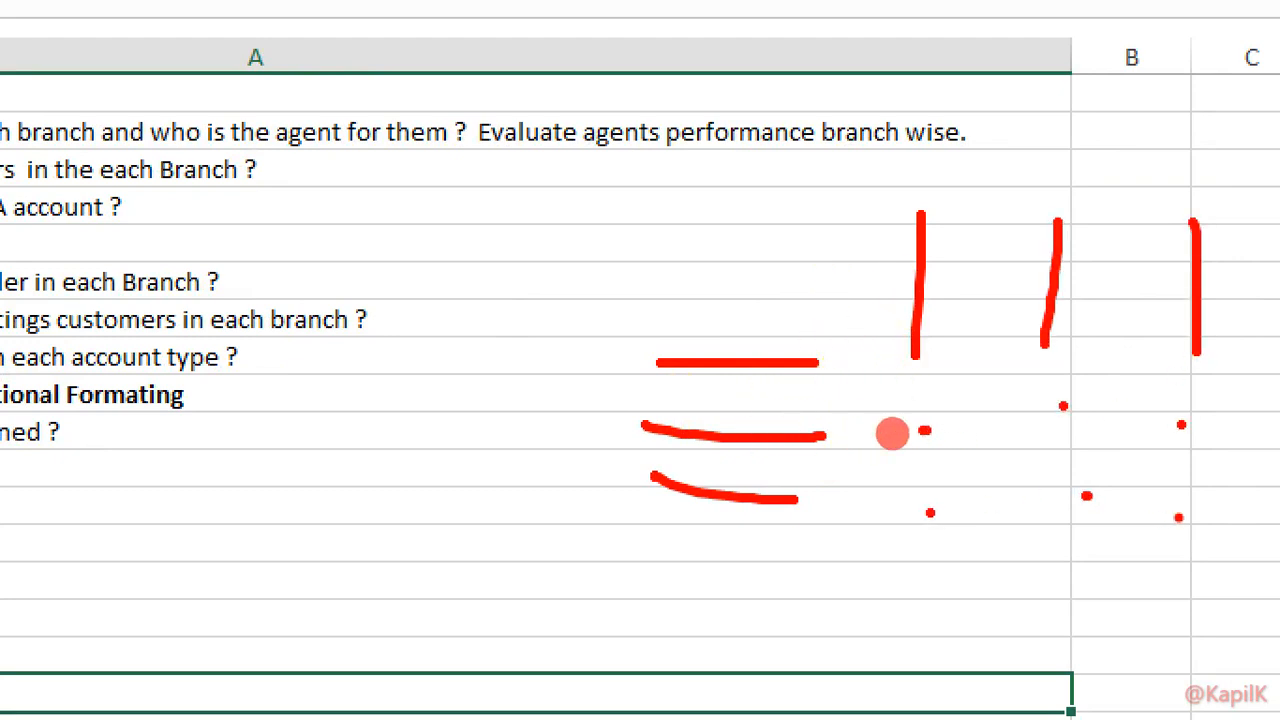
click(1168, 512)
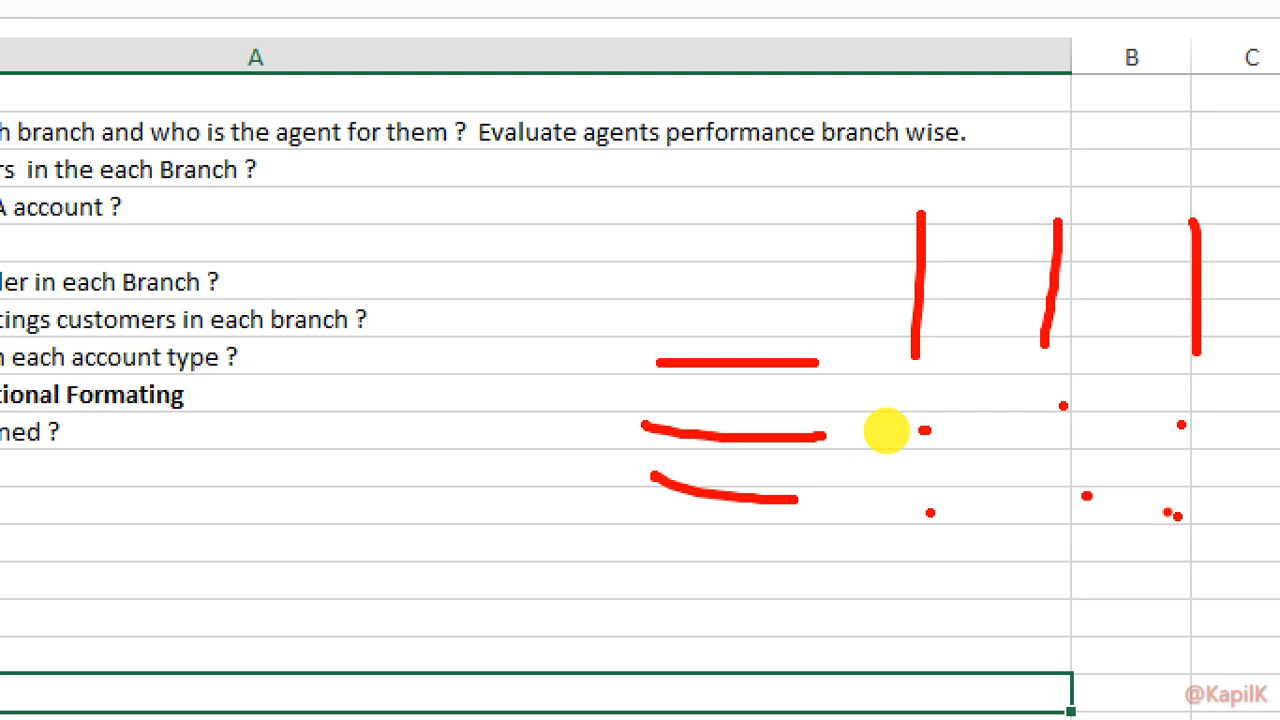
key(Escape)
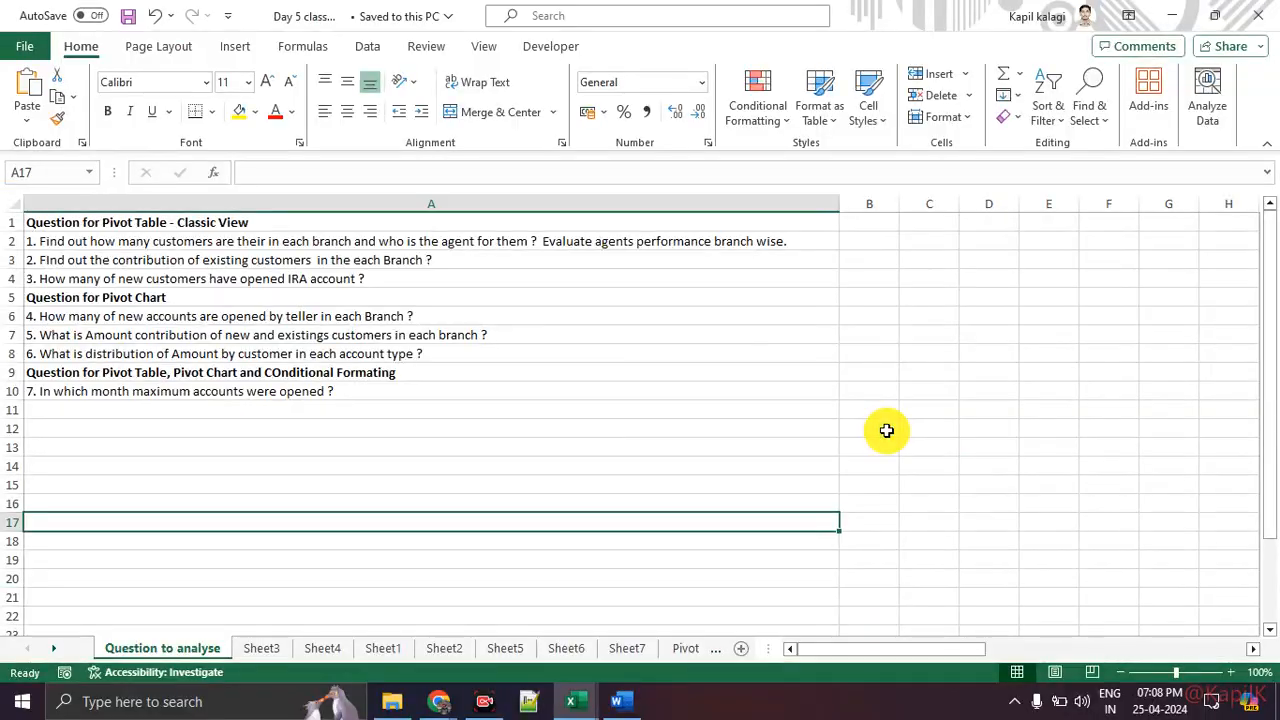
Step: Insert a new PivotTable from the Pivot Table Dataset table on a new worksheet
click(680, 648)
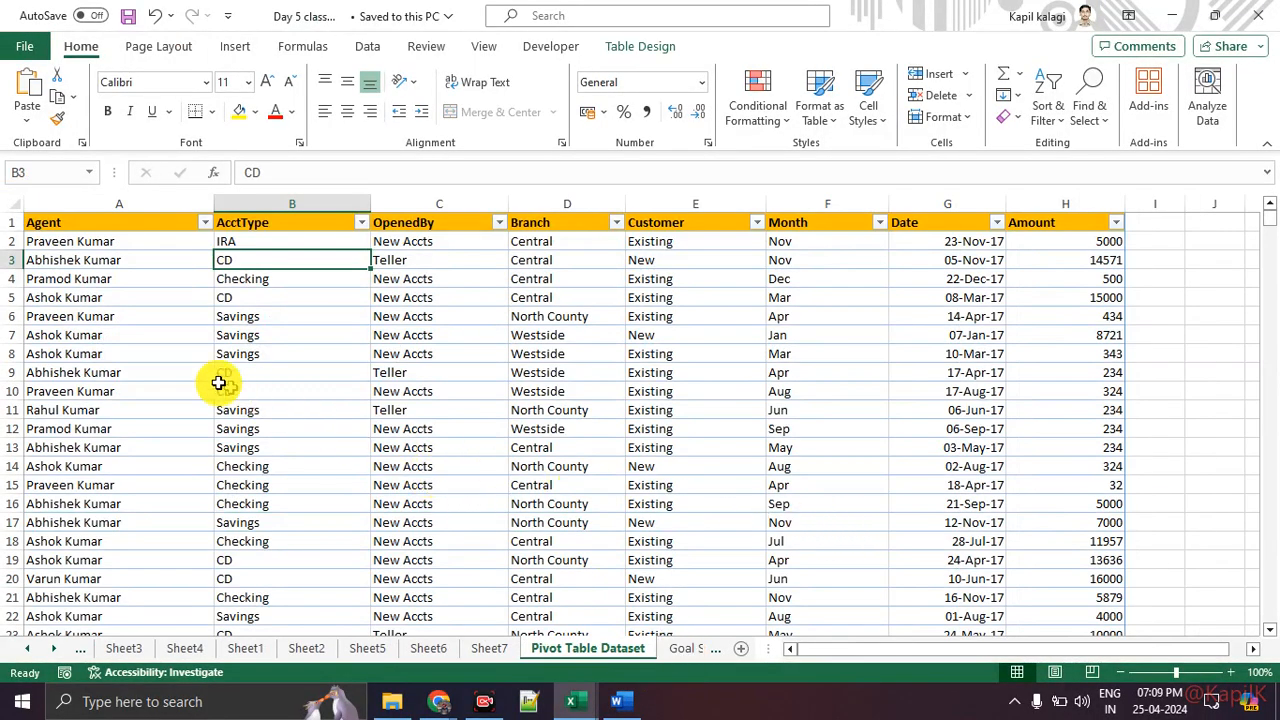
click(1240, 673)
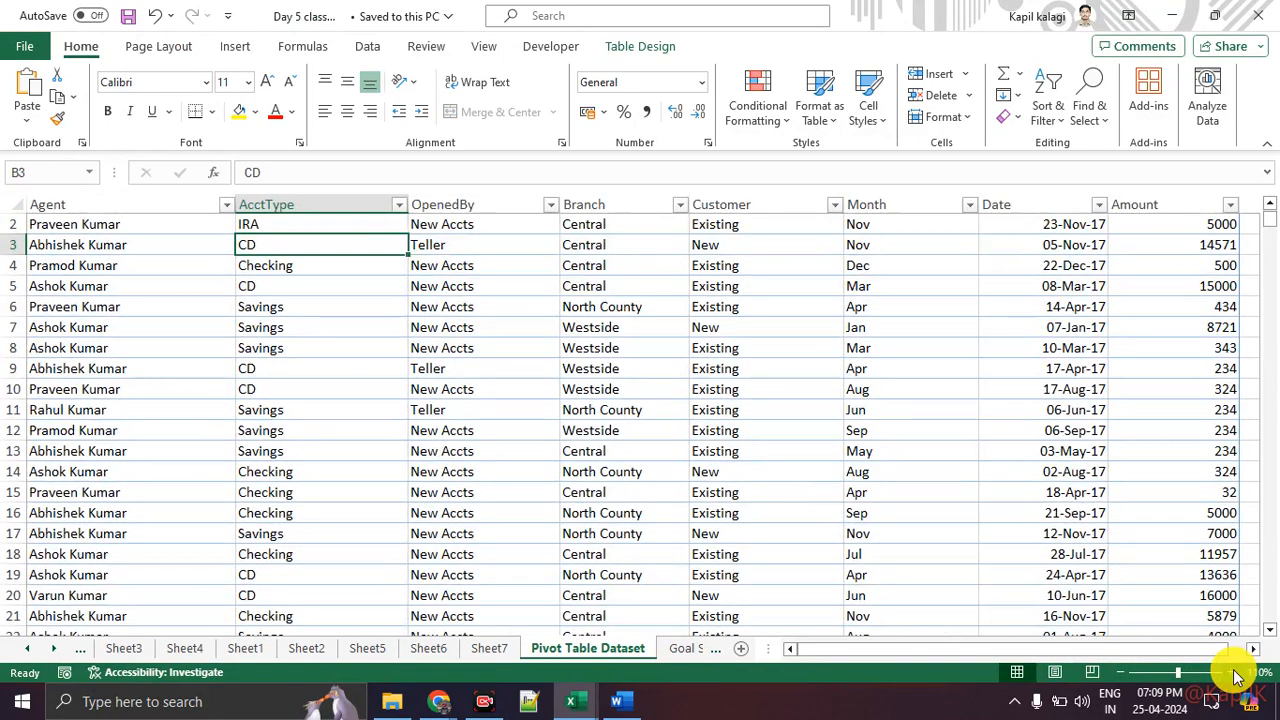
scroll(388, 376, up, 1)
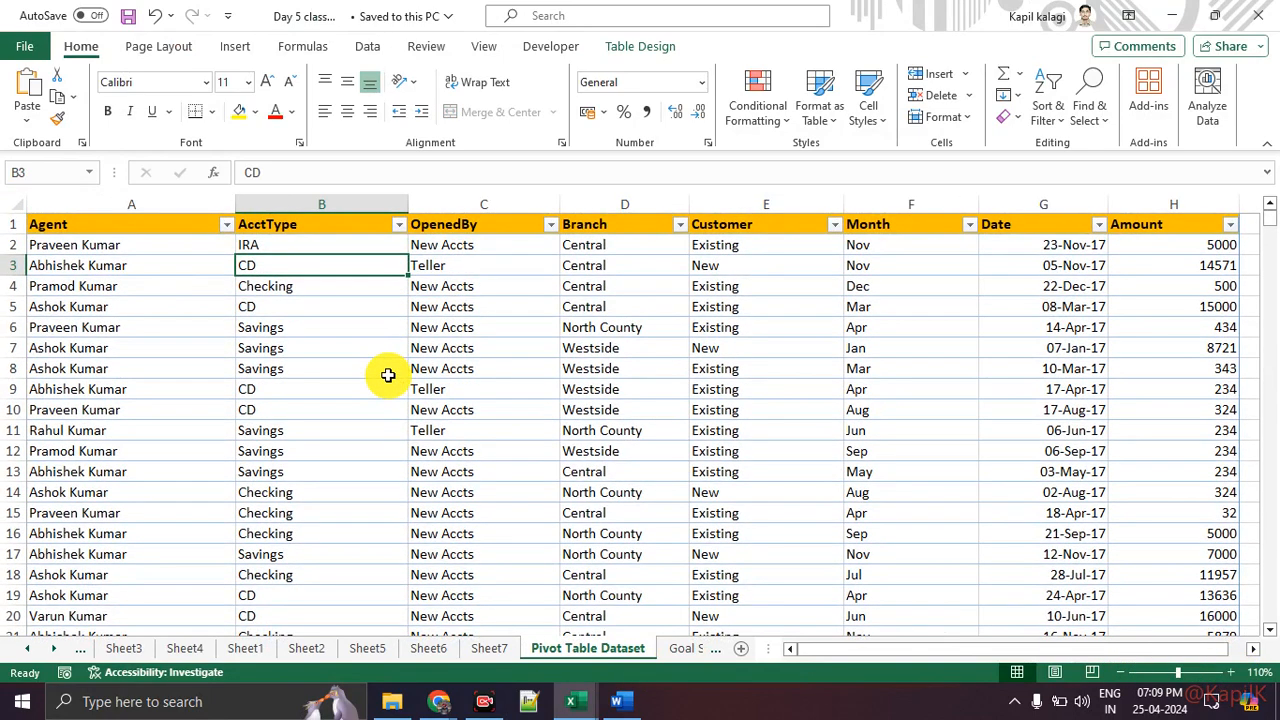
click(236, 52)
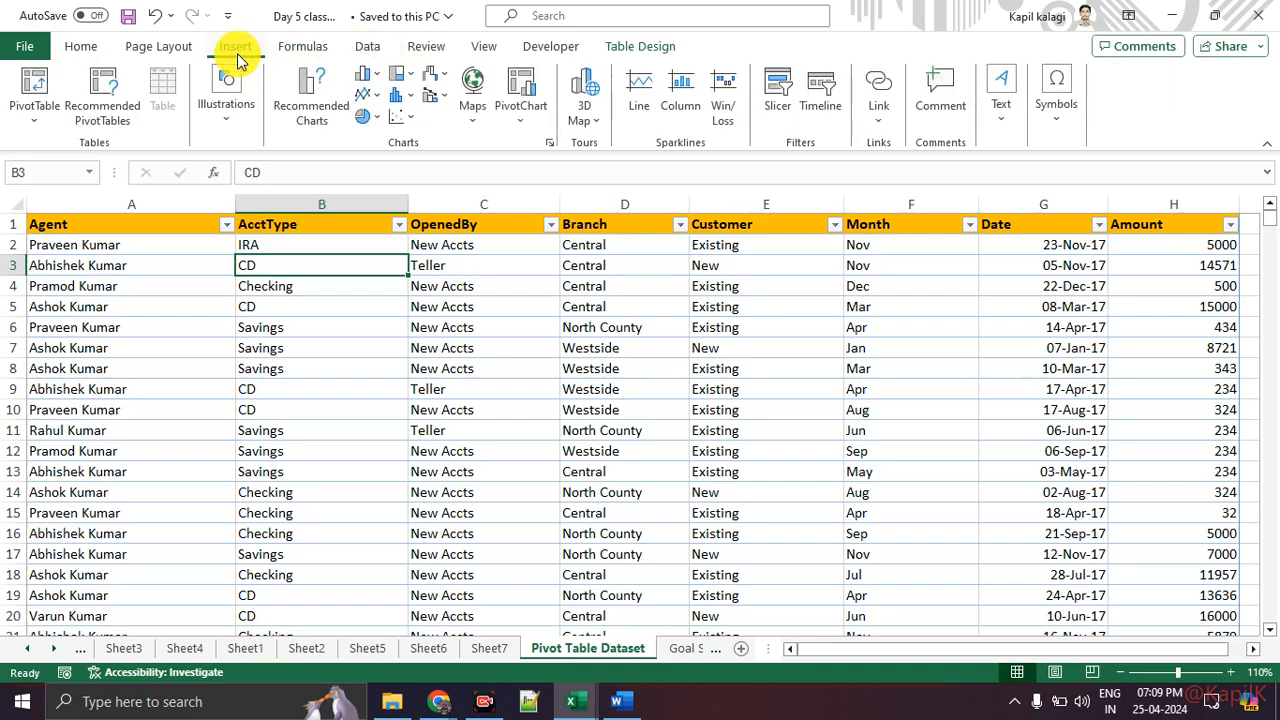
click(36, 90)
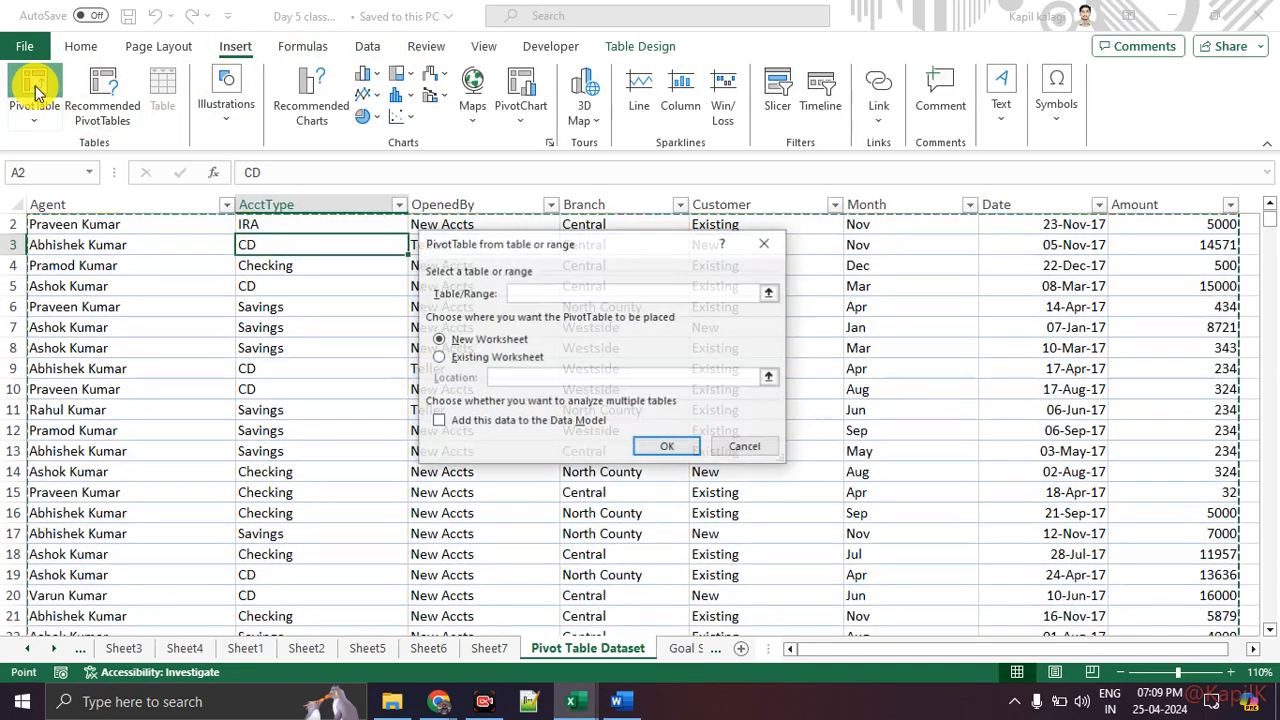
click(652, 444)
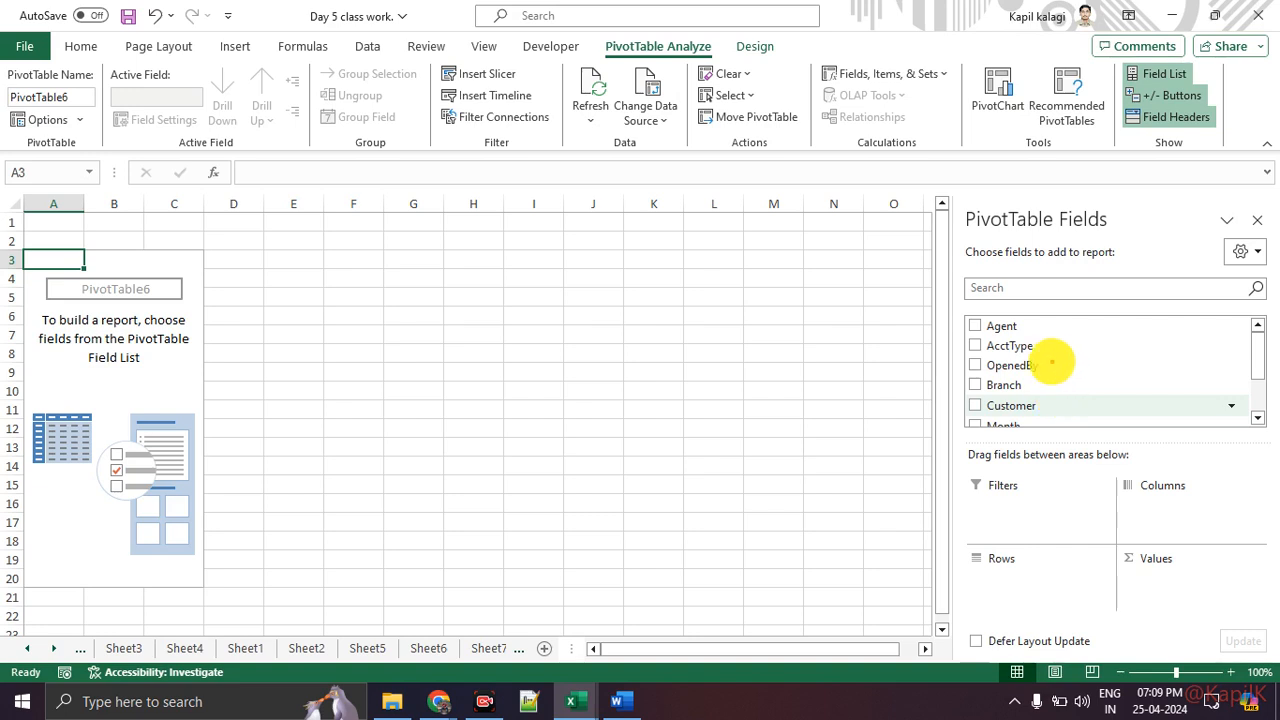
mouse_move(1052, 362)
mouse_down()
mouse_move(1074, 364)
mouse_move(1034, 500)
mouse_move(1057, 483)
mouse_up()
mouse_move(1118, 415)
mouse_down()
mouse_move(1118, 570)
mouse_move(1132, 545)
mouse_up()
drag(216, 309, 309, 316)
drag(246, 386, 357, 428)
mouse_move(409, 326)
mouse_down()
mouse_move(340, 424)
mouse_move(378, 305)
mouse_up()
key(Escape)
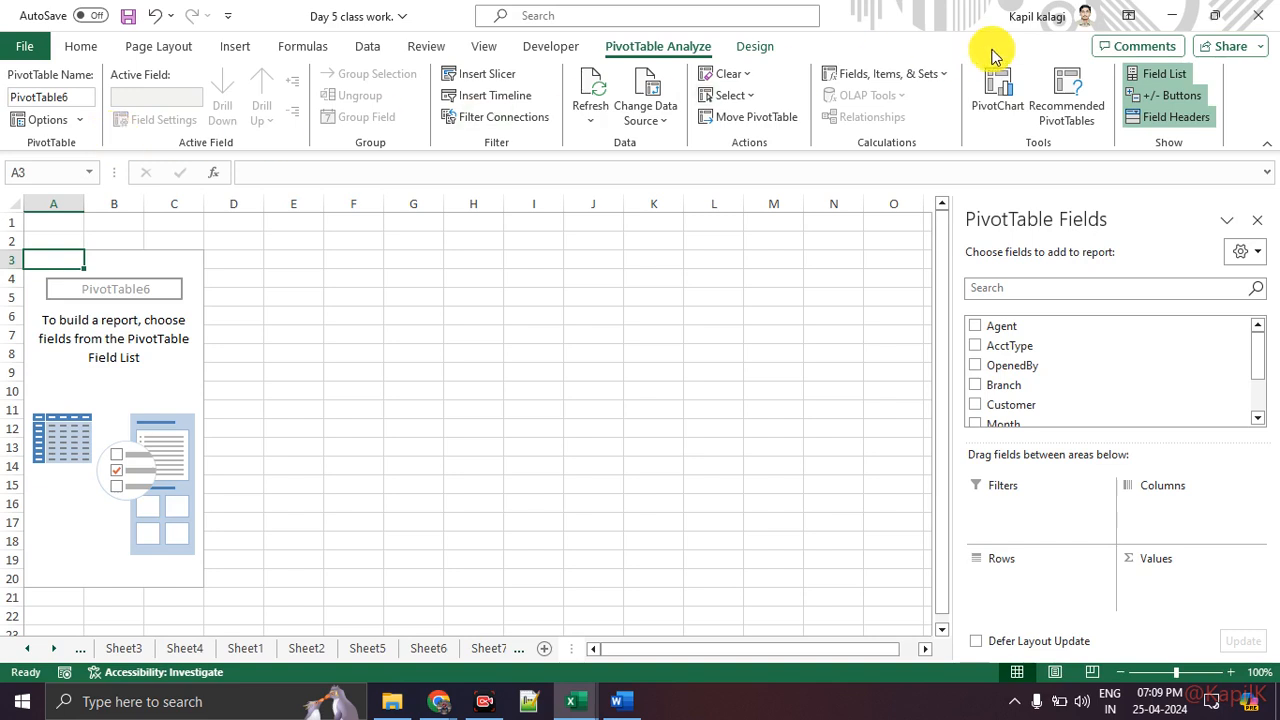
click(752, 48)
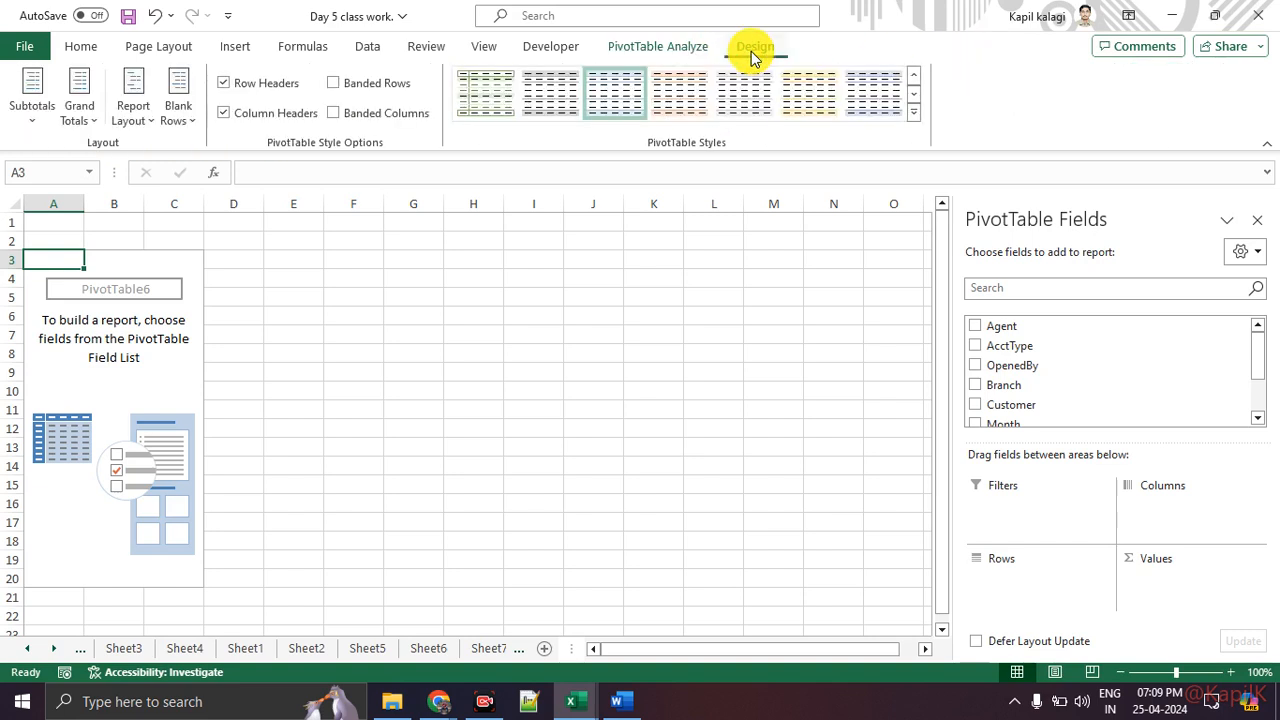
click(663, 50)
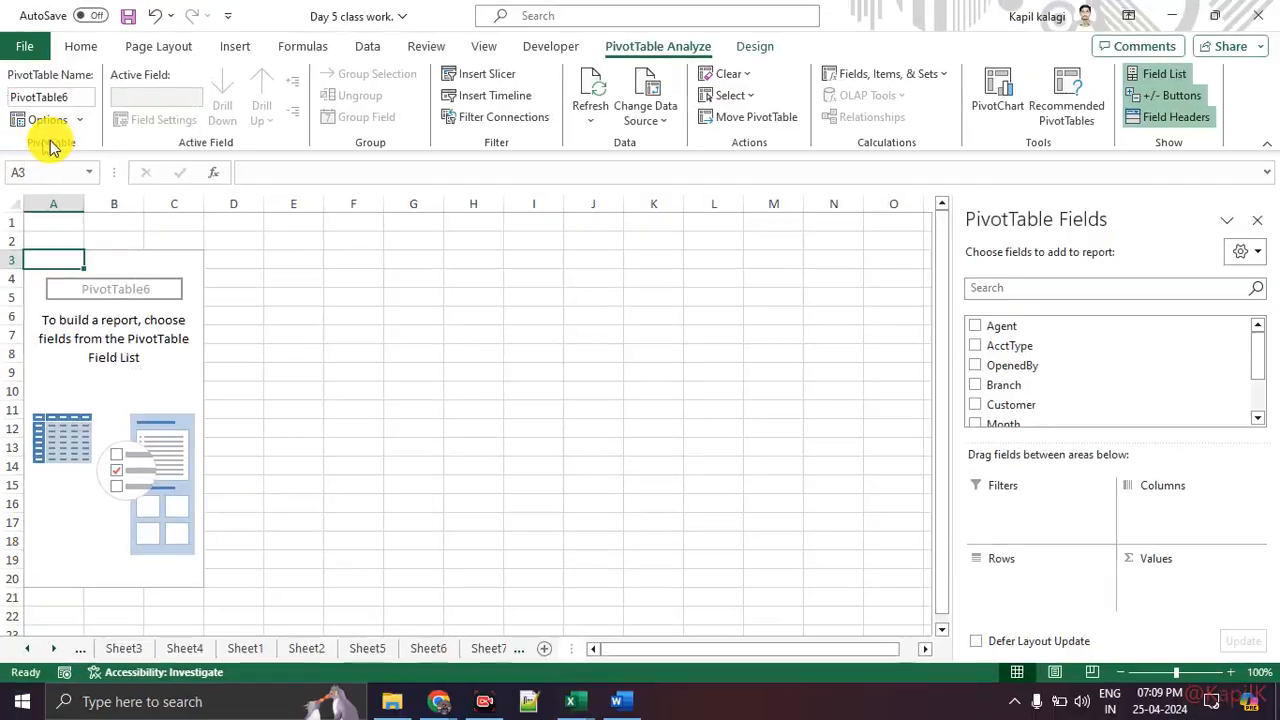
click(63, 121)
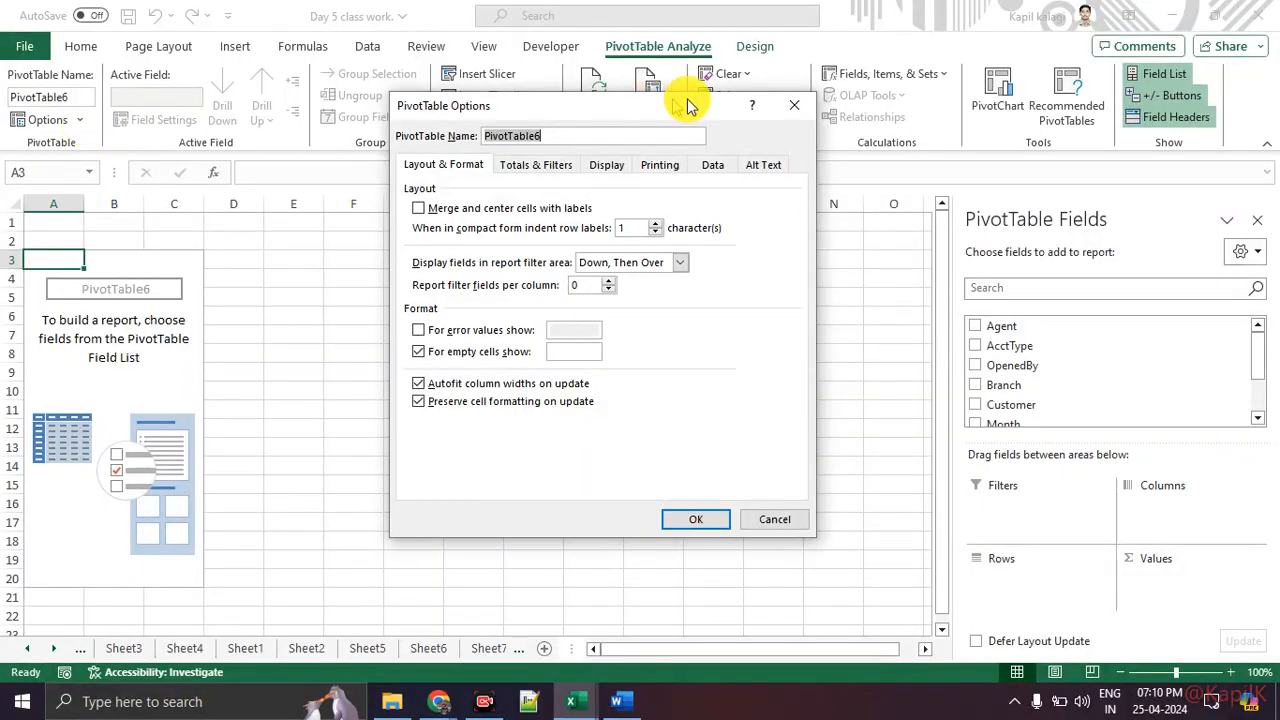
click(794, 106)
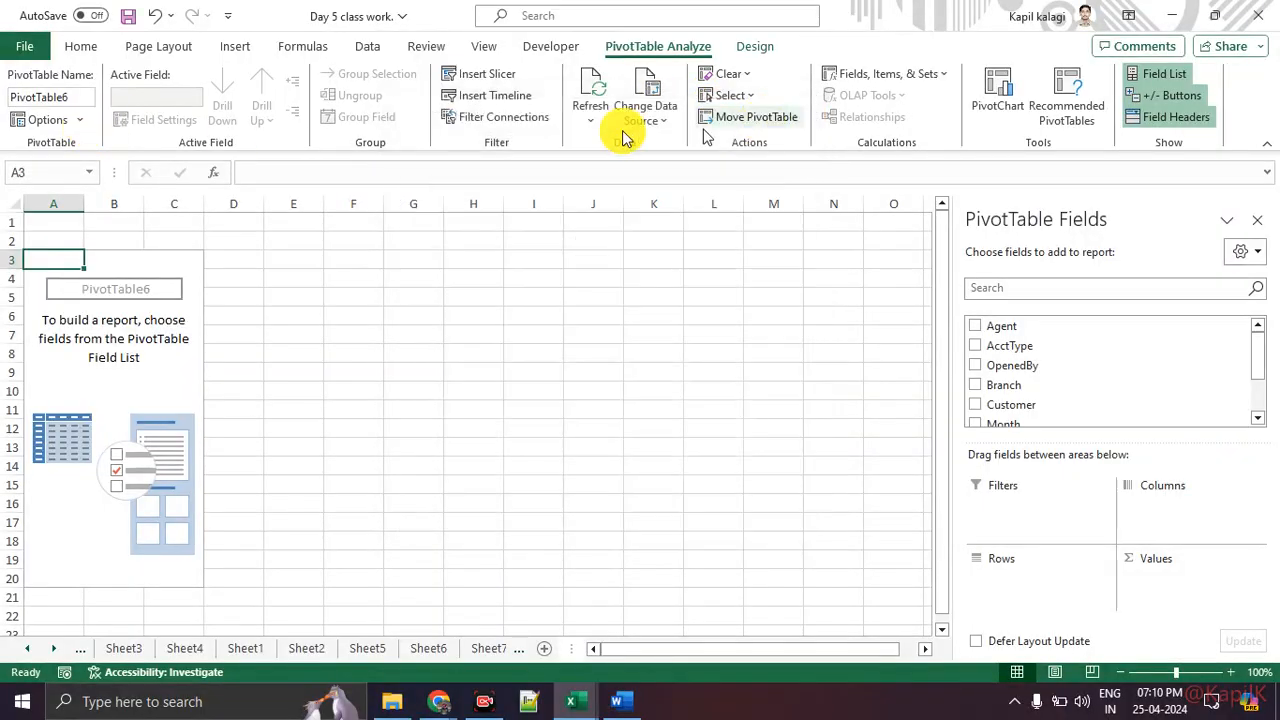
click(84, 121)
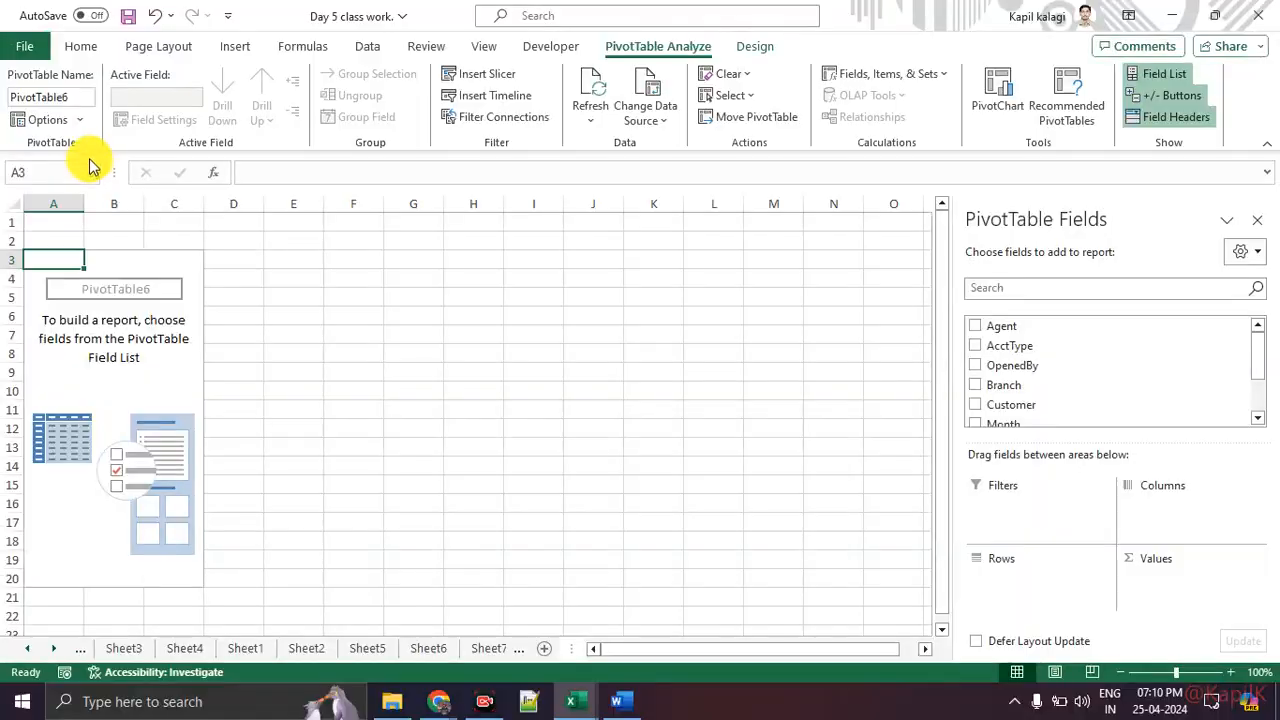
click(166, 125)
click(168, 179)
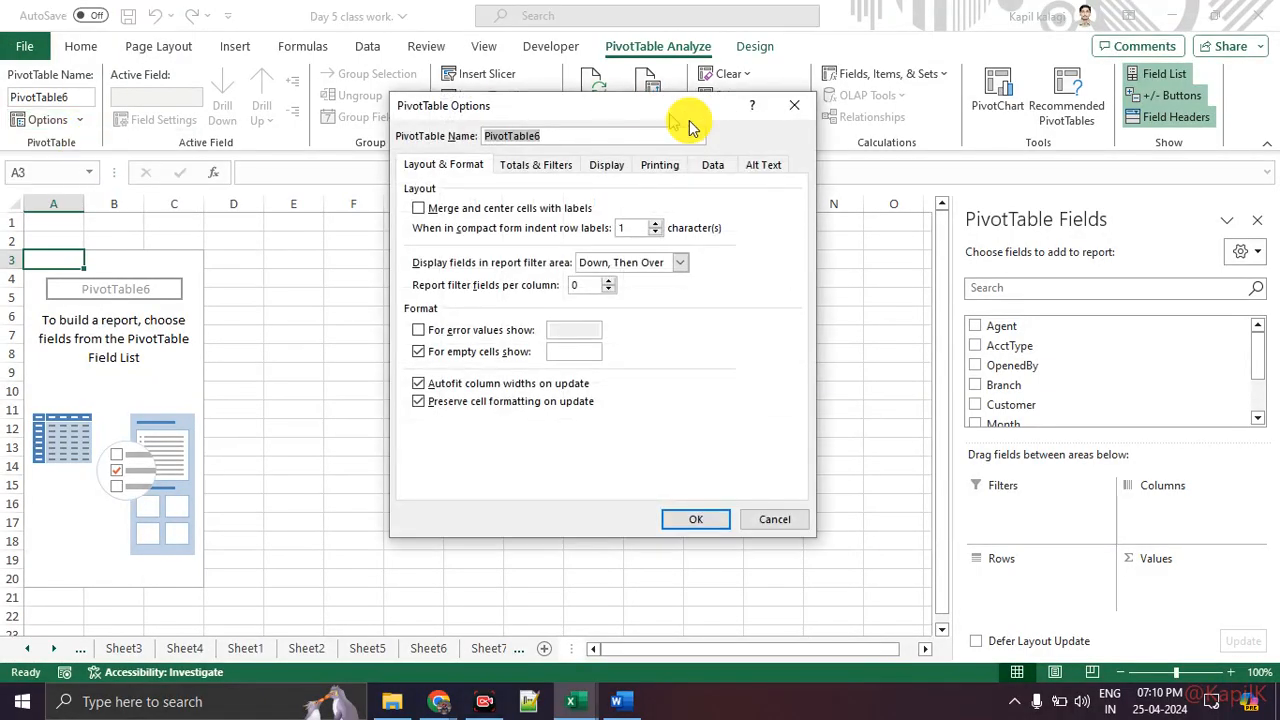
click(791, 100)
Step: Turn on the classic PivotTable layout in the PivotTable options for the new PivotTable
click(42, 119)
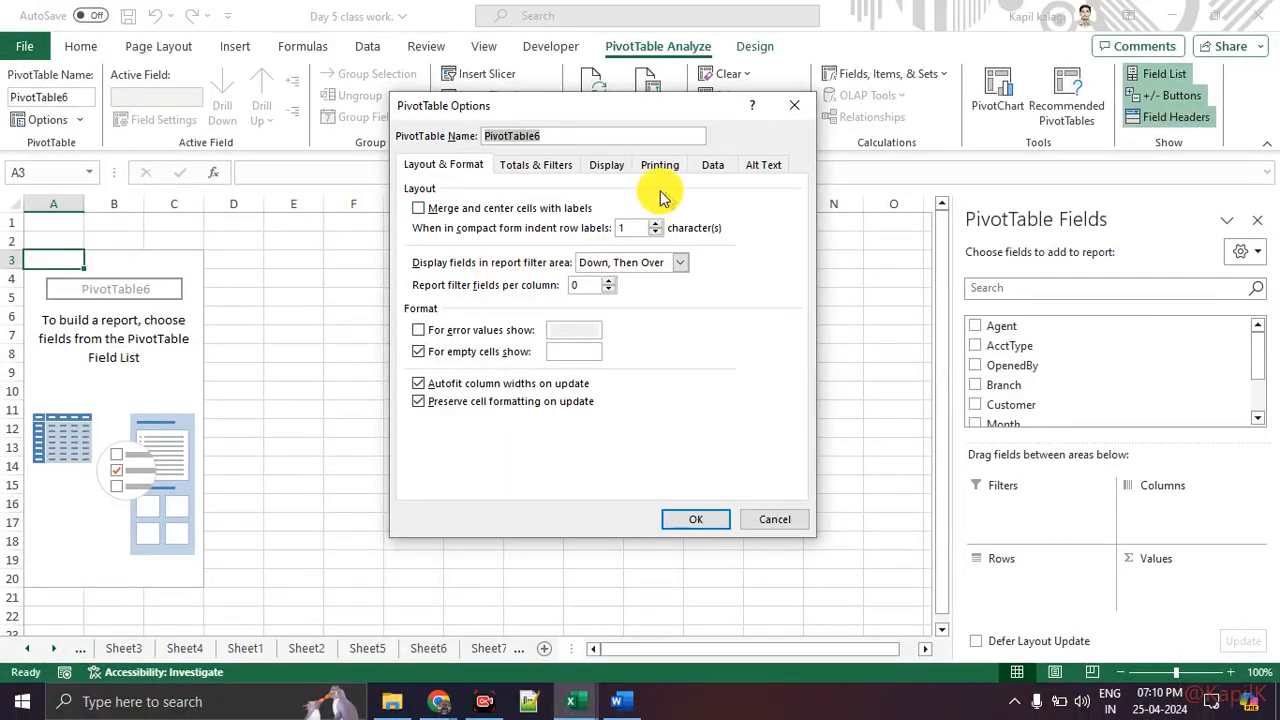
click(604, 166)
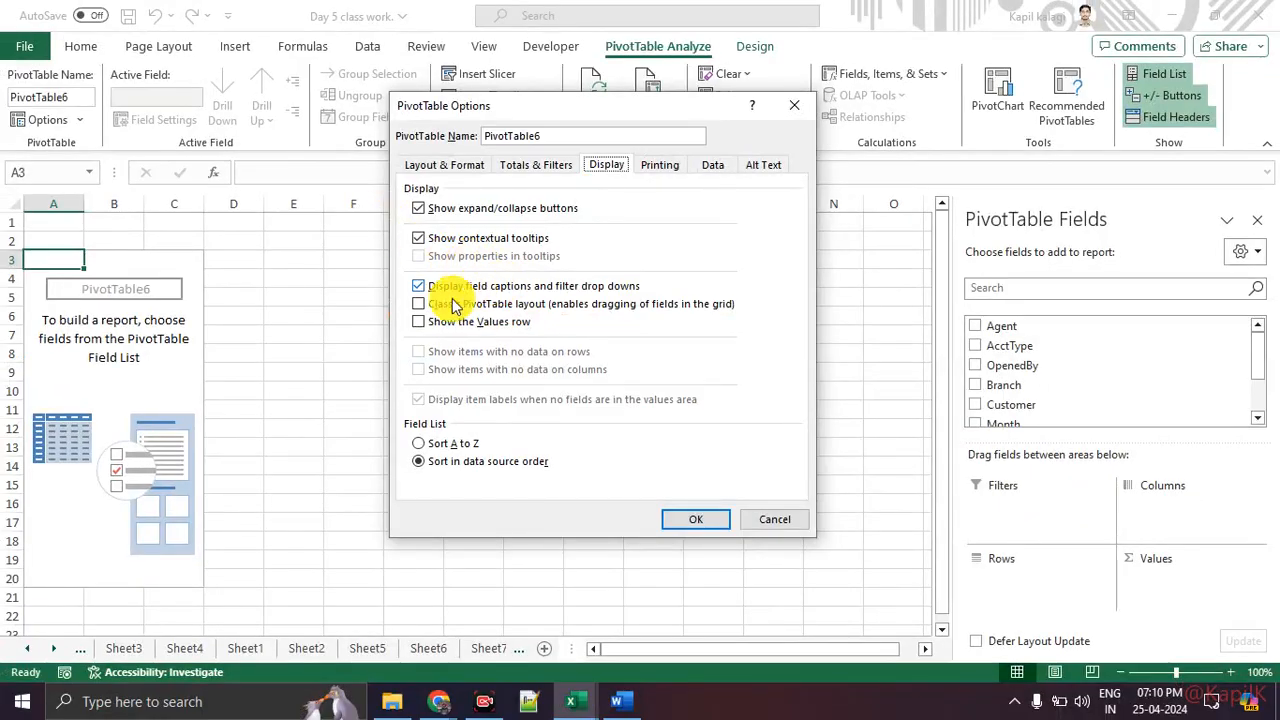
click(419, 306)
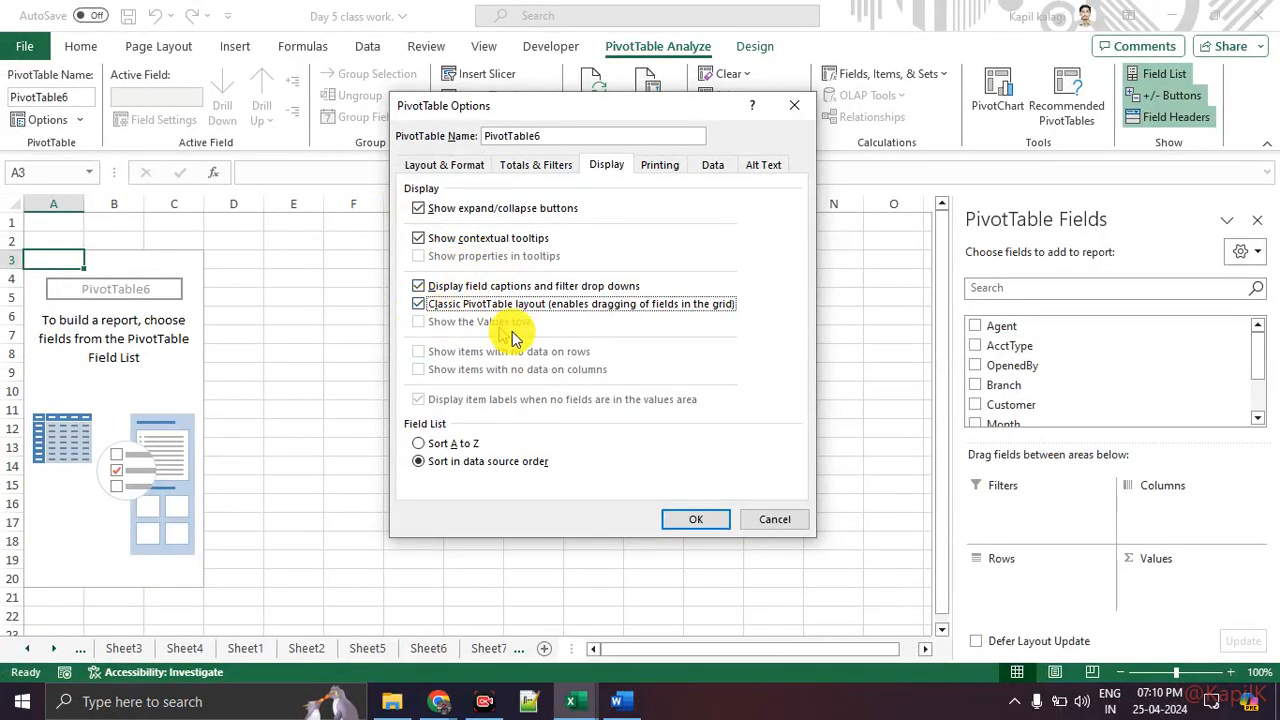
click(713, 538)
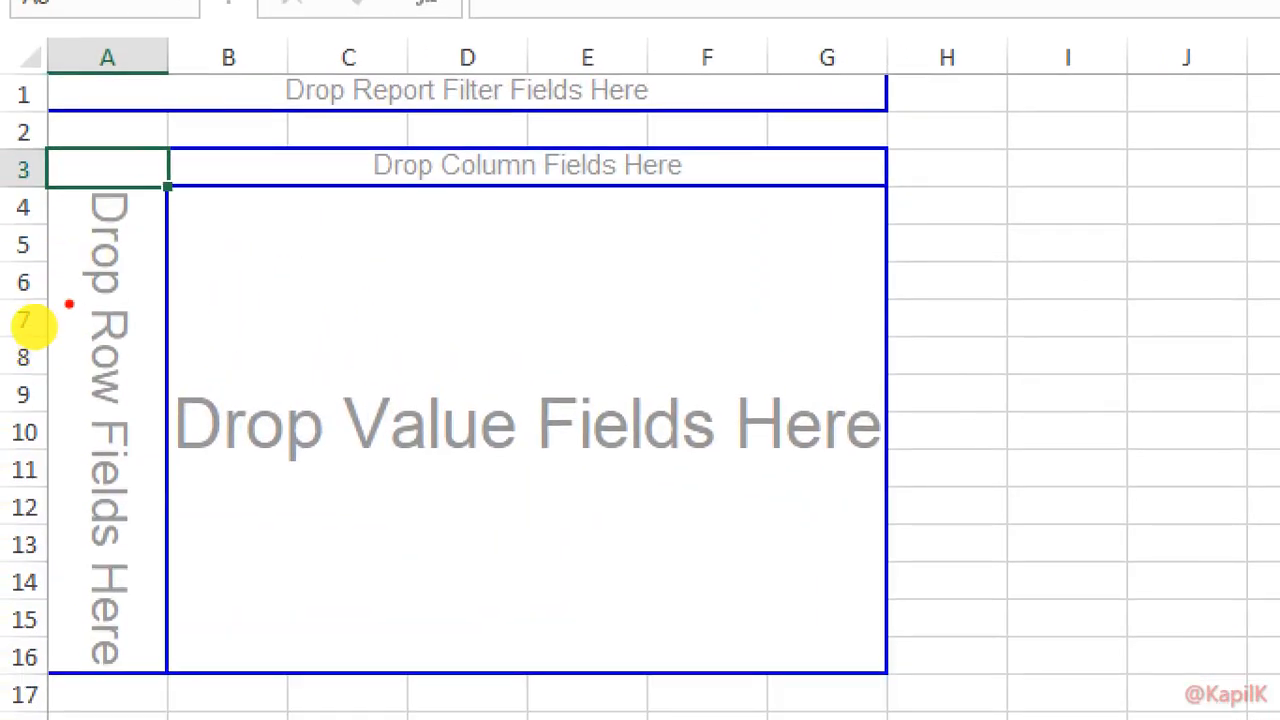
drag(62, 300, 138, 300)
drag(64, 410, 180, 410)
drag(366, 182, 686, 206)
key(Escape)
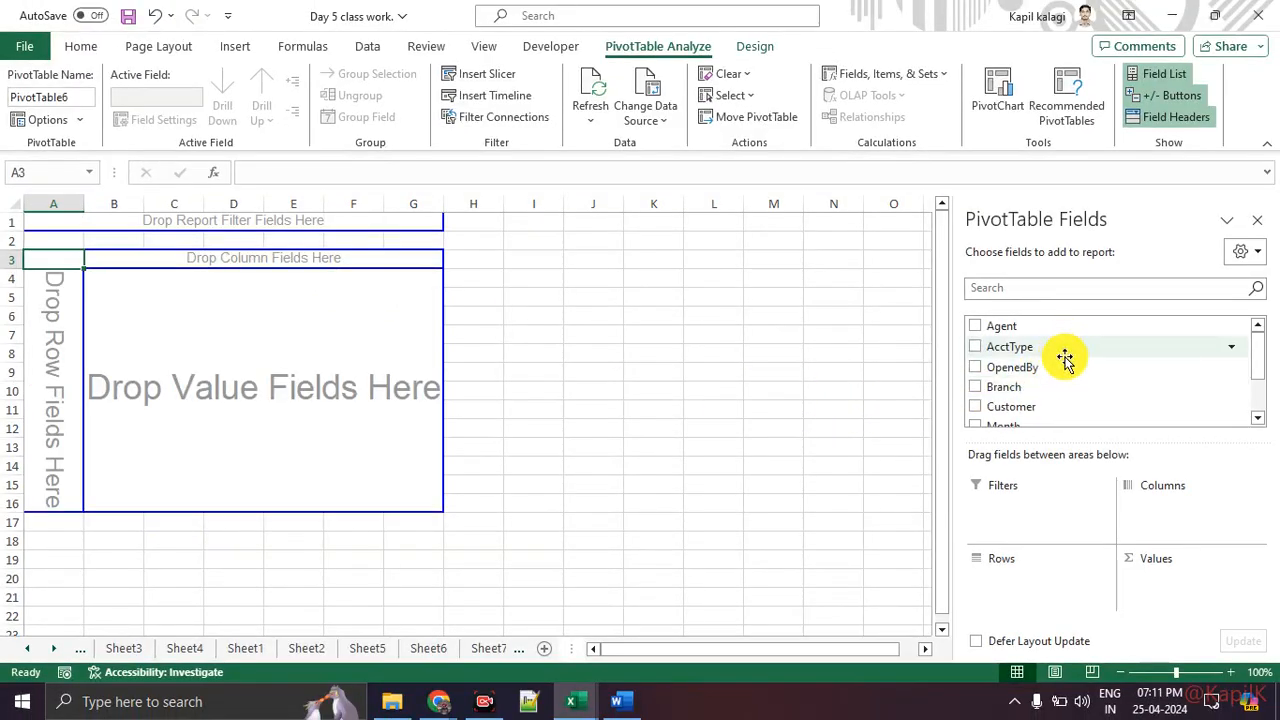
Step: Add Customer as the row field and AcctType as the column field of the PivotTable
scroll(1070, 390, down, 2)
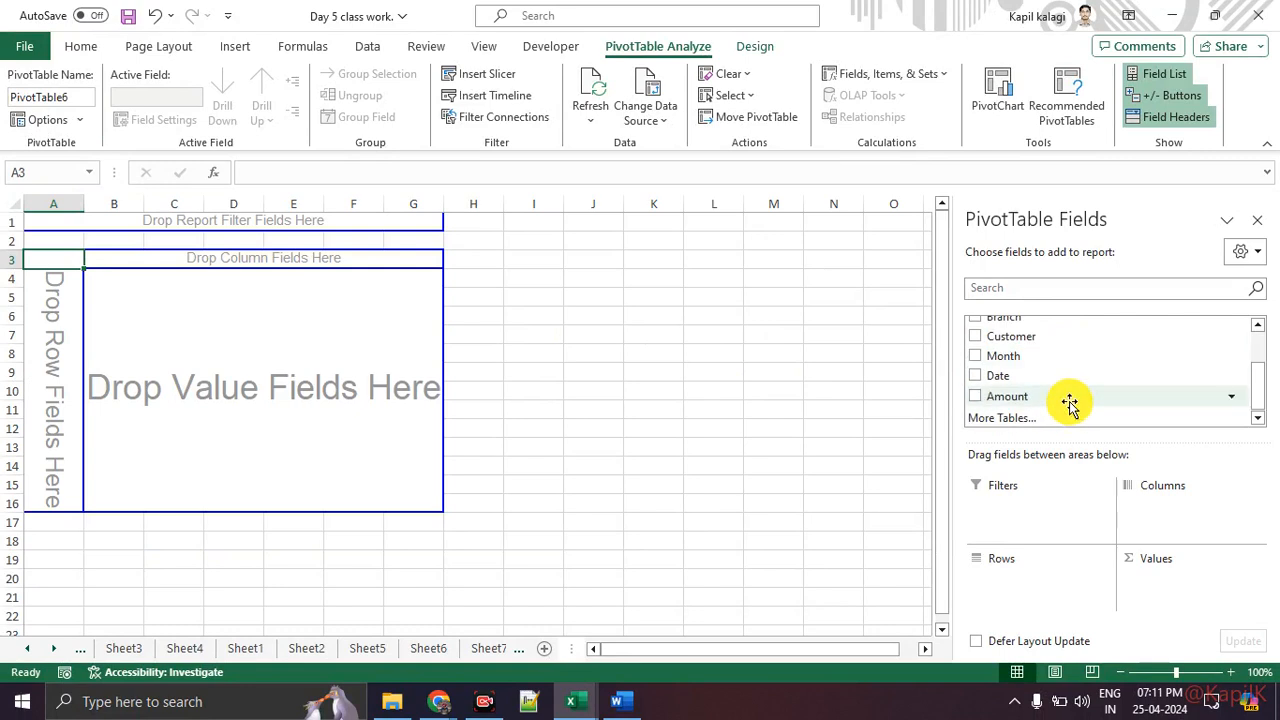
scroll(1063, 371, up, 2)
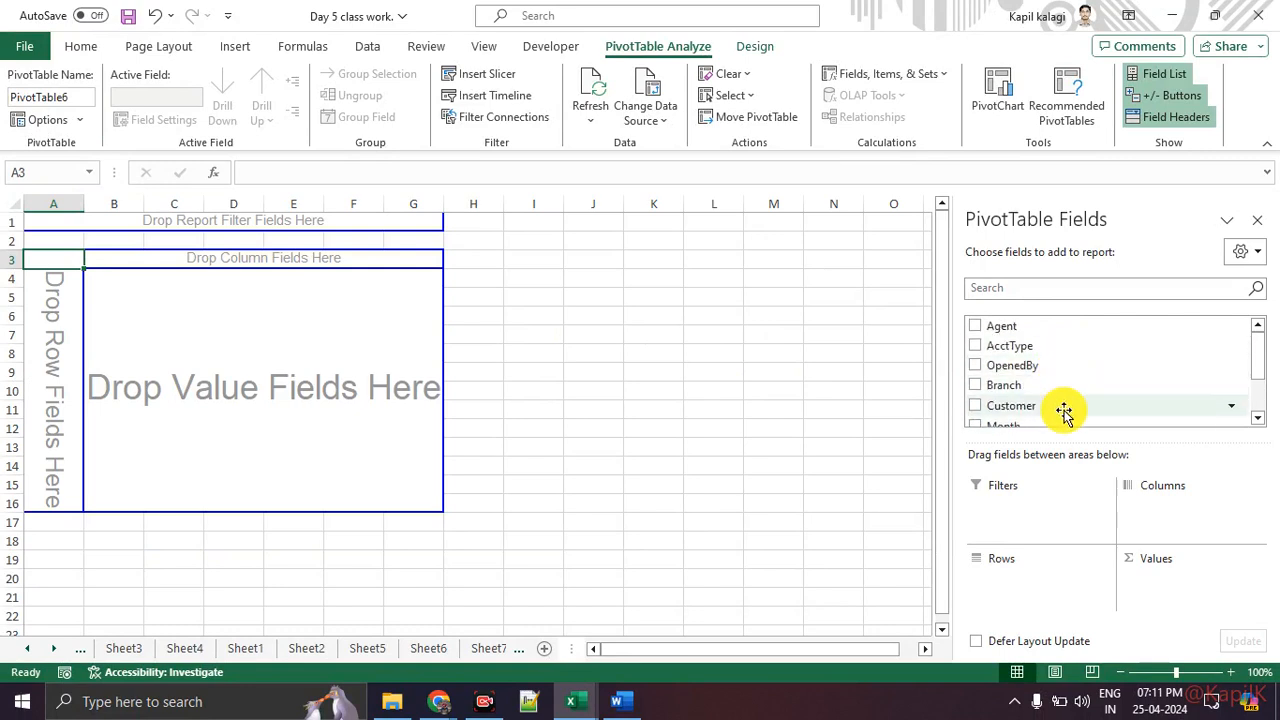
drag(1062, 408, 63, 327)
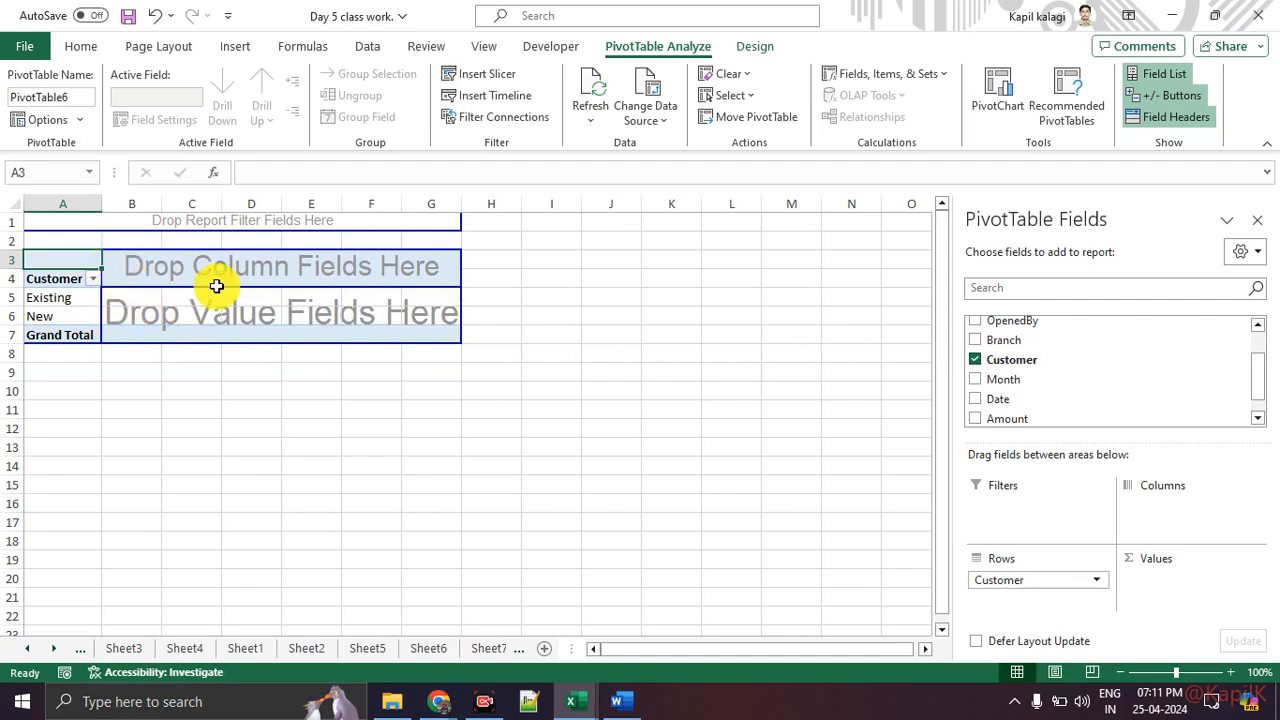
scroll(1110, 390, down, 1)
scroll(1112, 392, up, 2)
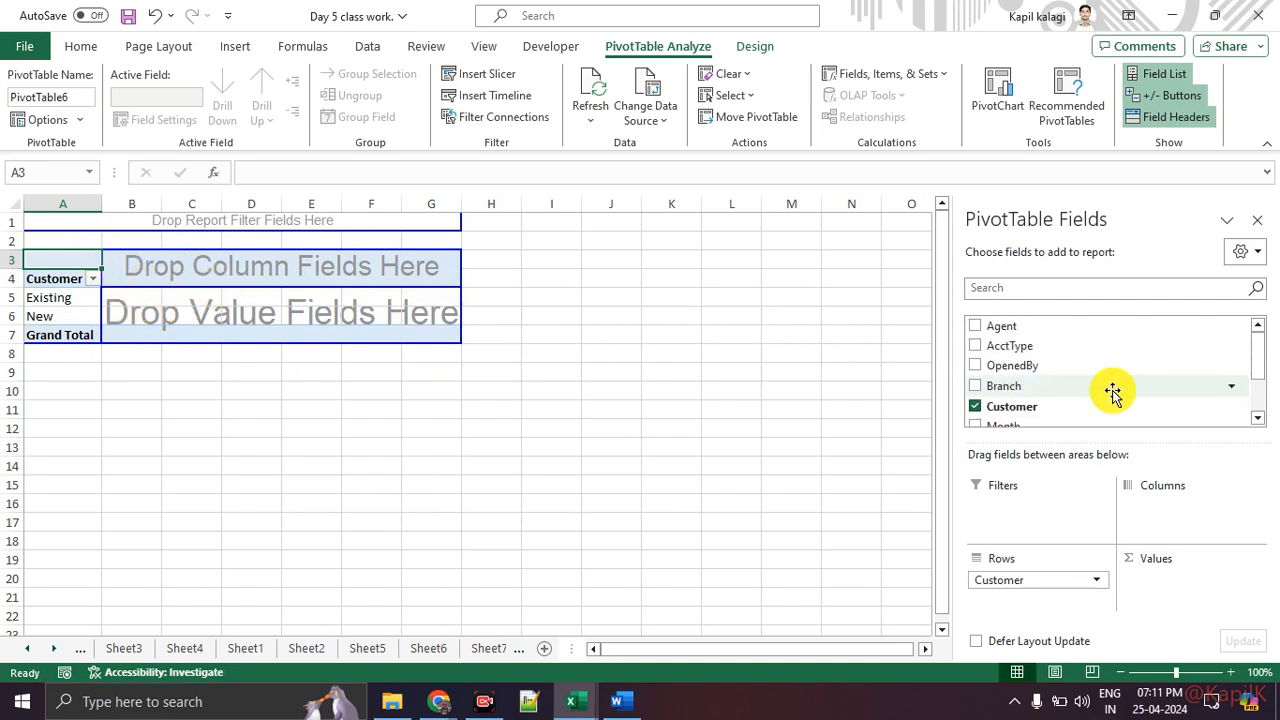
drag(1065, 350, 359, 274)
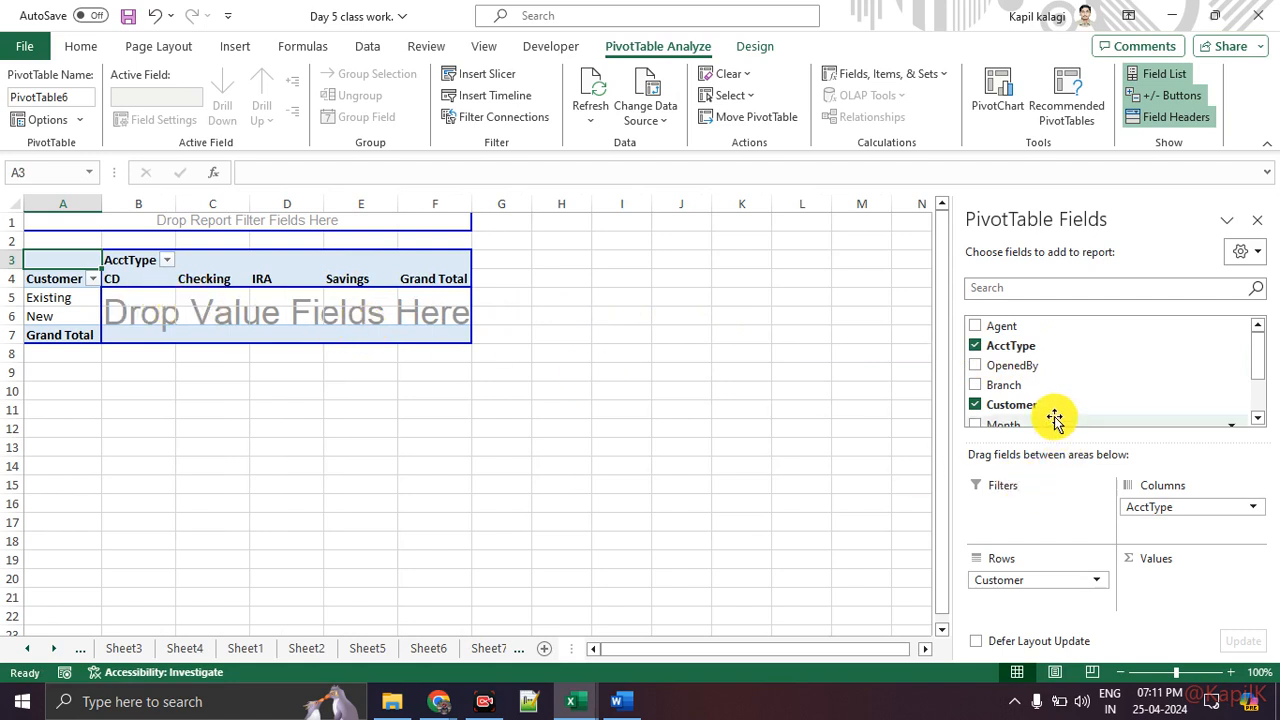
Step: Count Customer in the values area and place Branch in the report filter area
scroll(1074, 386, down, 2)
scroll(1061, 362, up, 2)
drag(1063, 404, 447, 315)
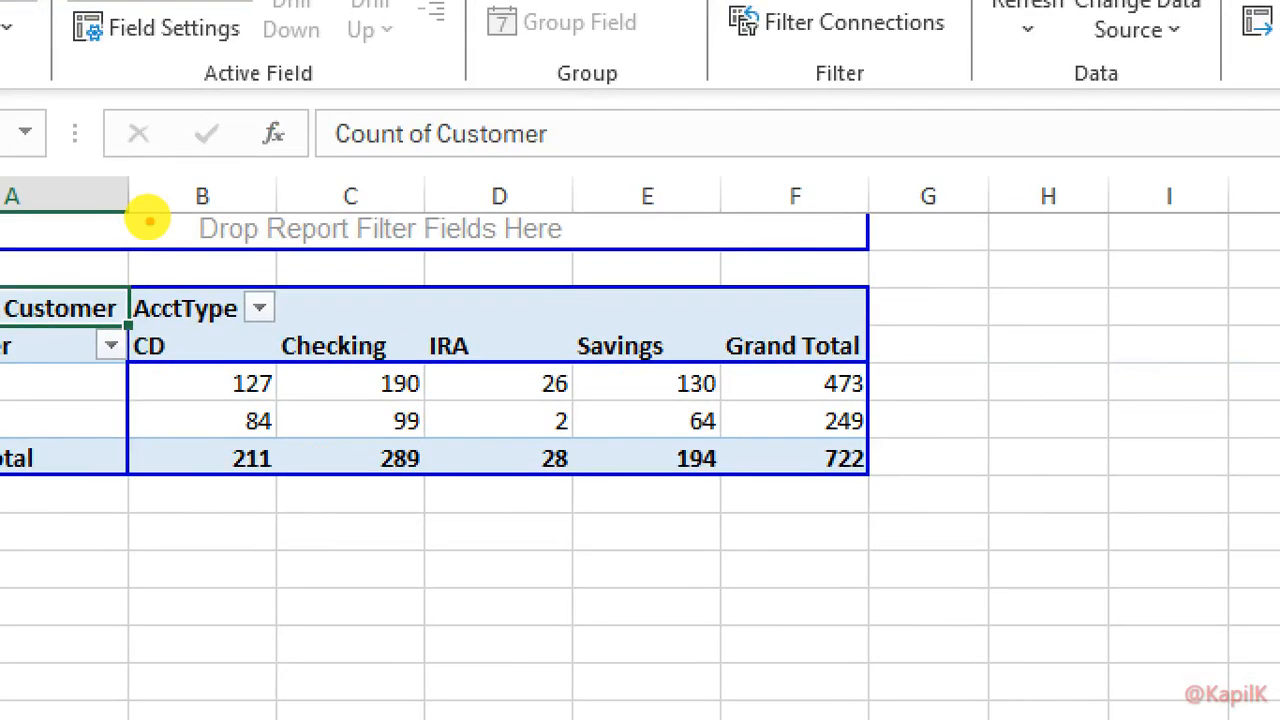
mouse_move(148, 213)
mouse_down()
mouse_move(205, 229)
mouse_move(200, 198)
mouse_move(144, 217)
mouse_up()
key(Escape)
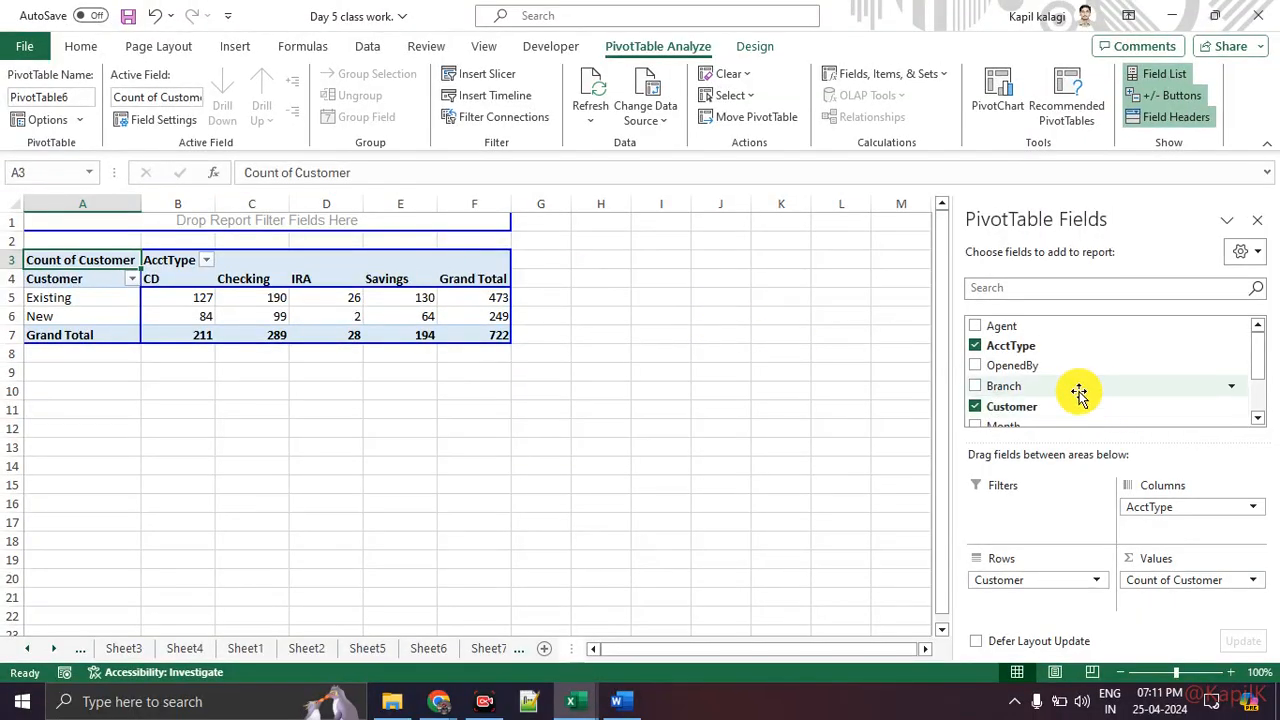
drag(1079, 393, 455, 229)
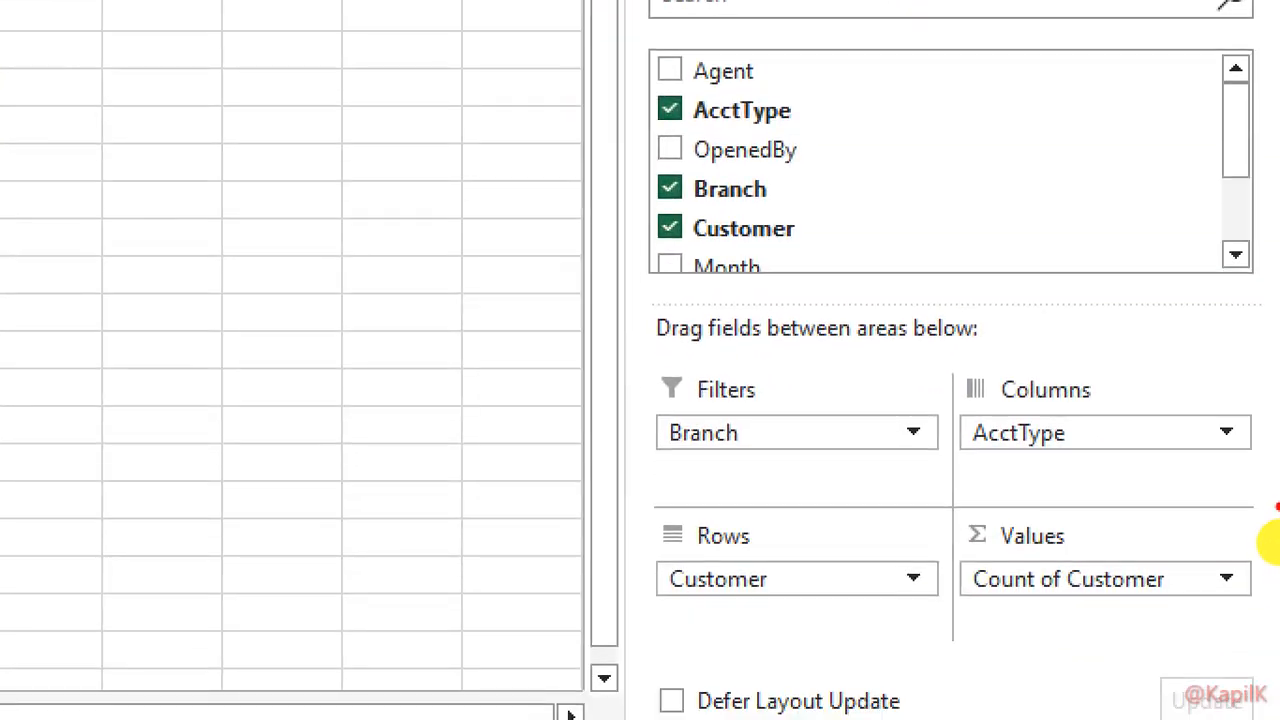
mouse_move(1167, 375)
mouse_down()
mouse_move(747, 328)
mouse_move(1249, 494)
mouse_move(822, 336)
mouse_up()
key(Escape)
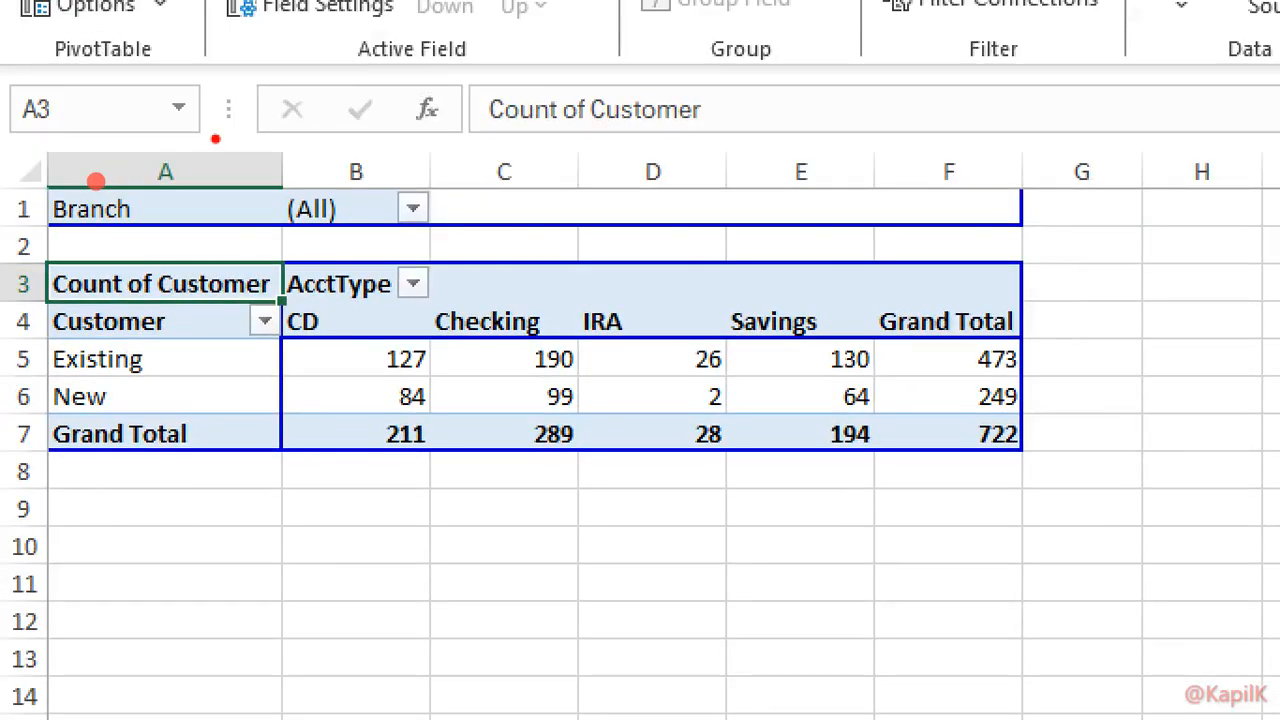
mouse_move(102, 184)
mouse_down()
mouse_move(530, 417)
mouse_move(127, 135)
mouse_up()
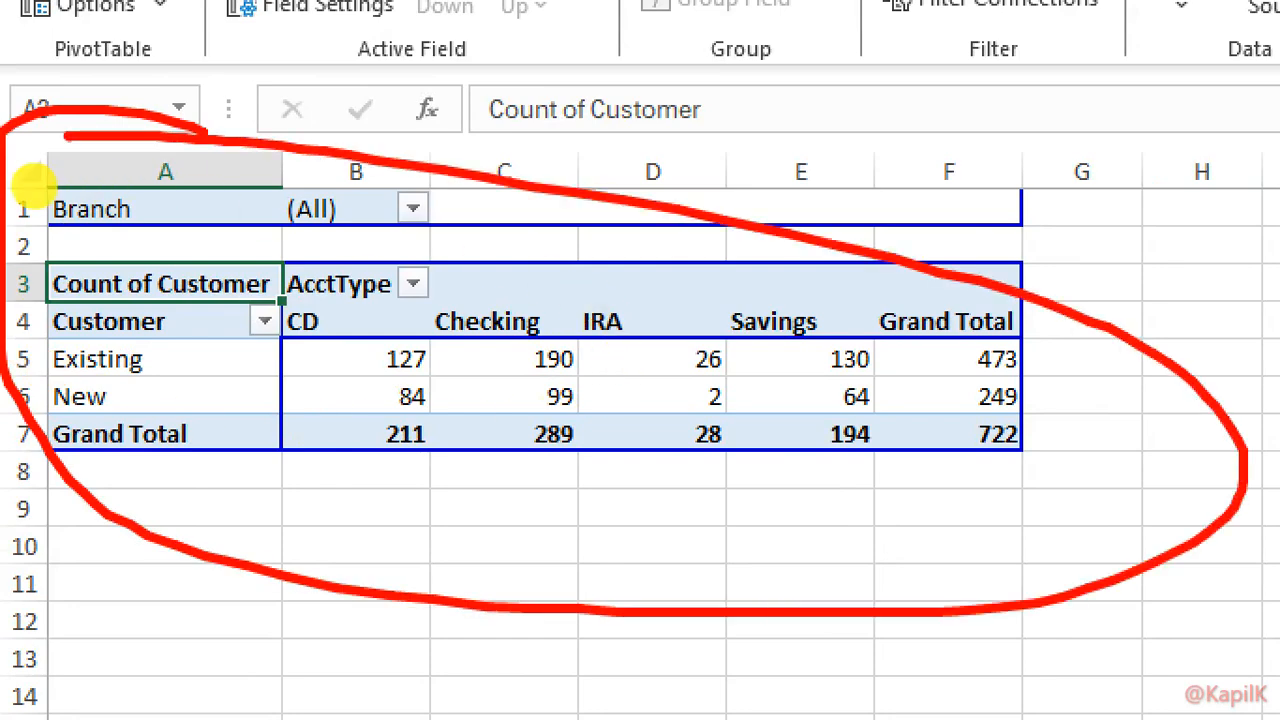
key(Escape)
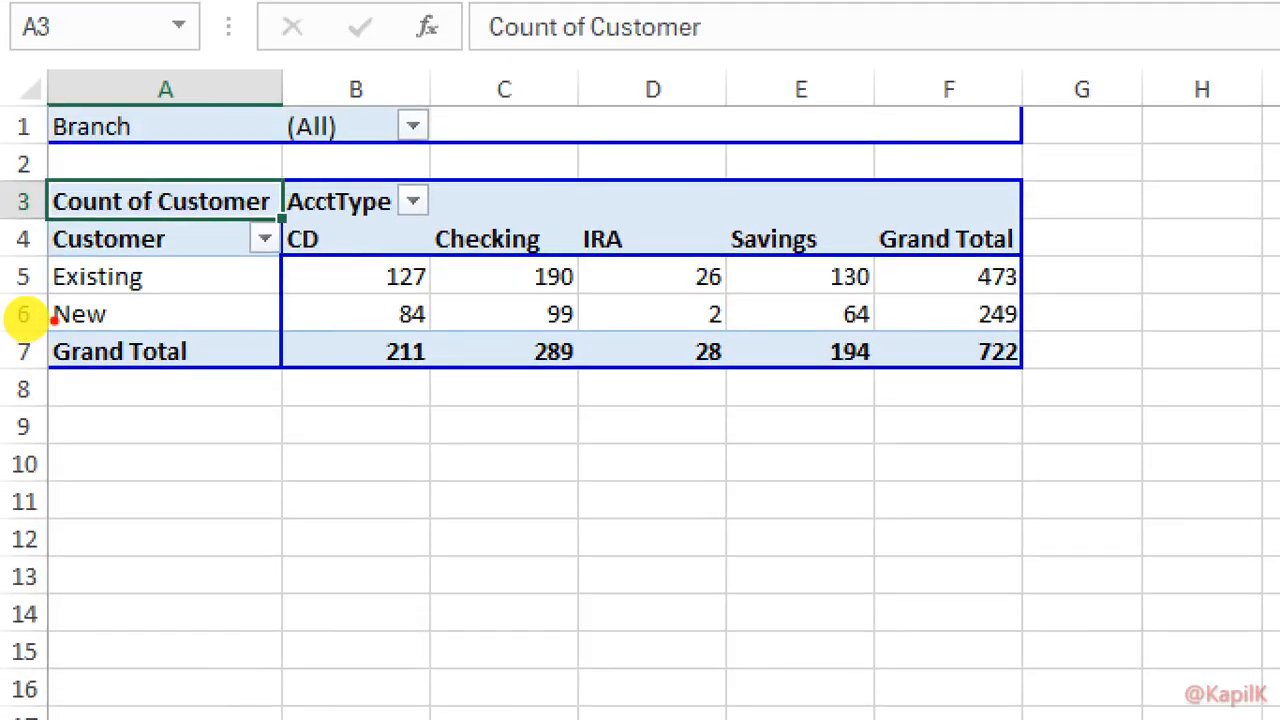
drag(23, 295, 143, 296)
mouse_move(592, 258)
mouse_down()
mouse_move(705, 266)
mouse_move(660, 290)
mouse_up()
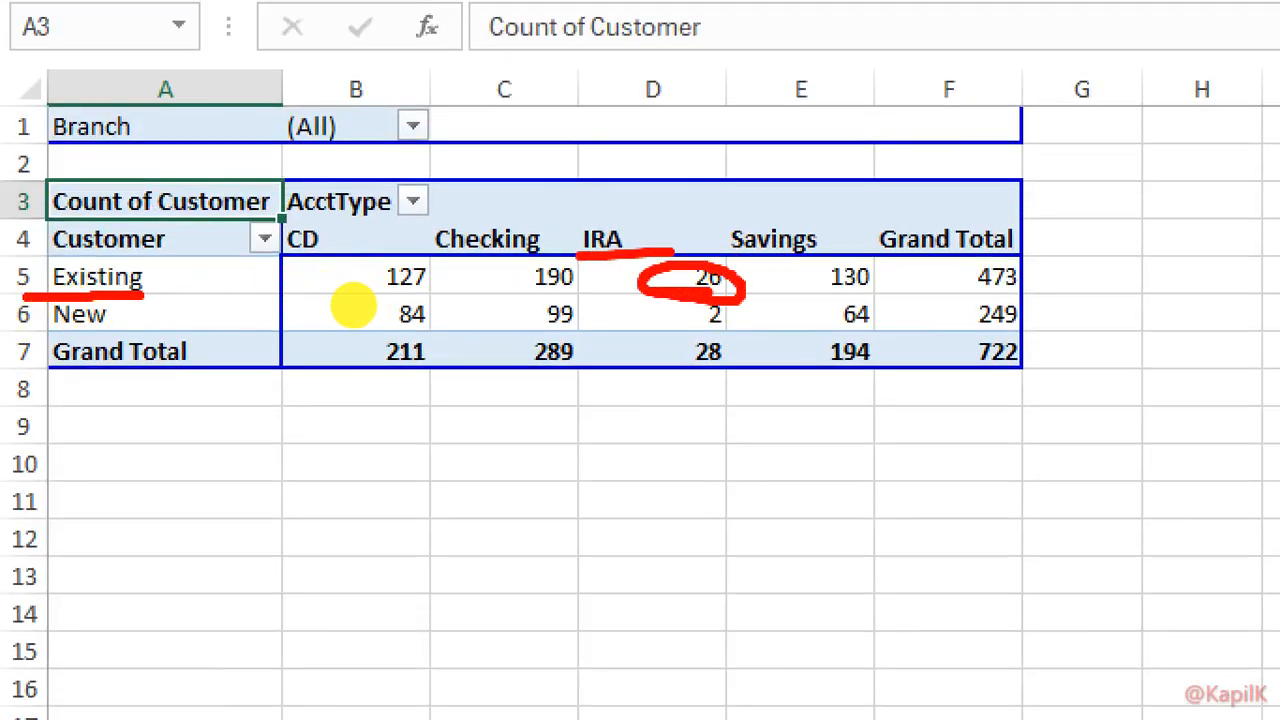
key(Escape)
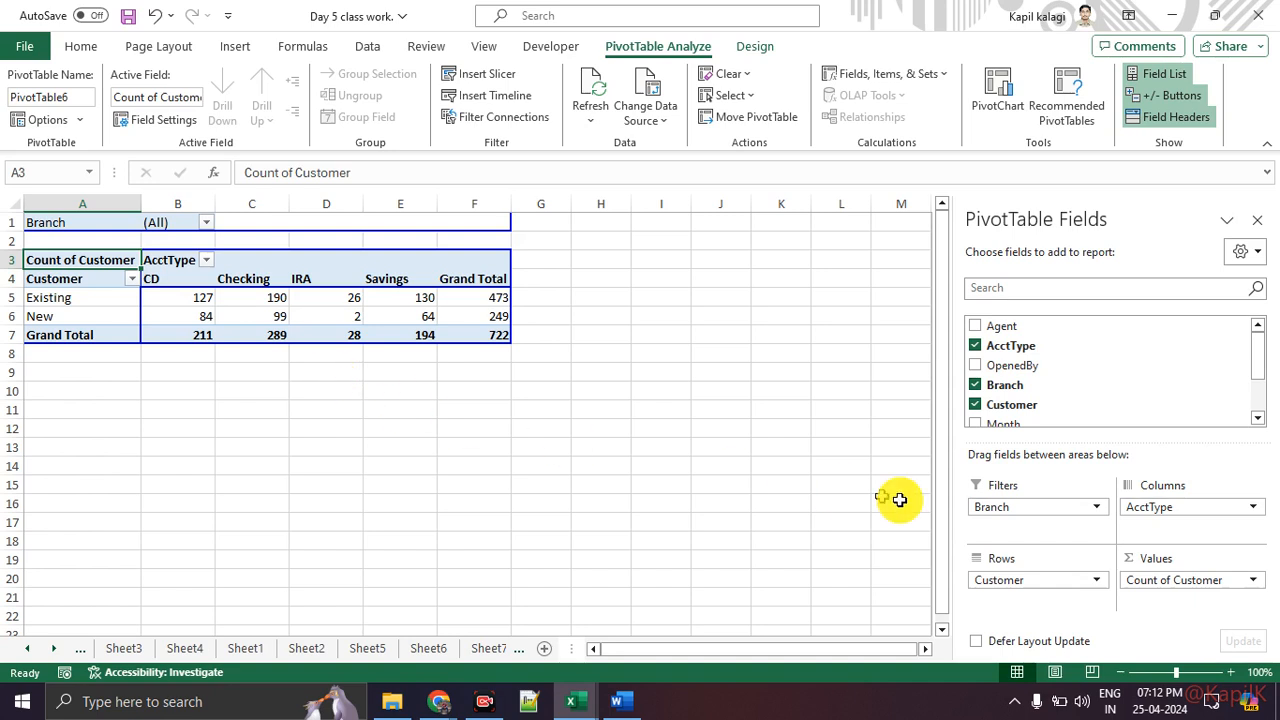
Step: Show the Count of Customer values as % of Grand Total through the value field settings
right_click(201, 295)
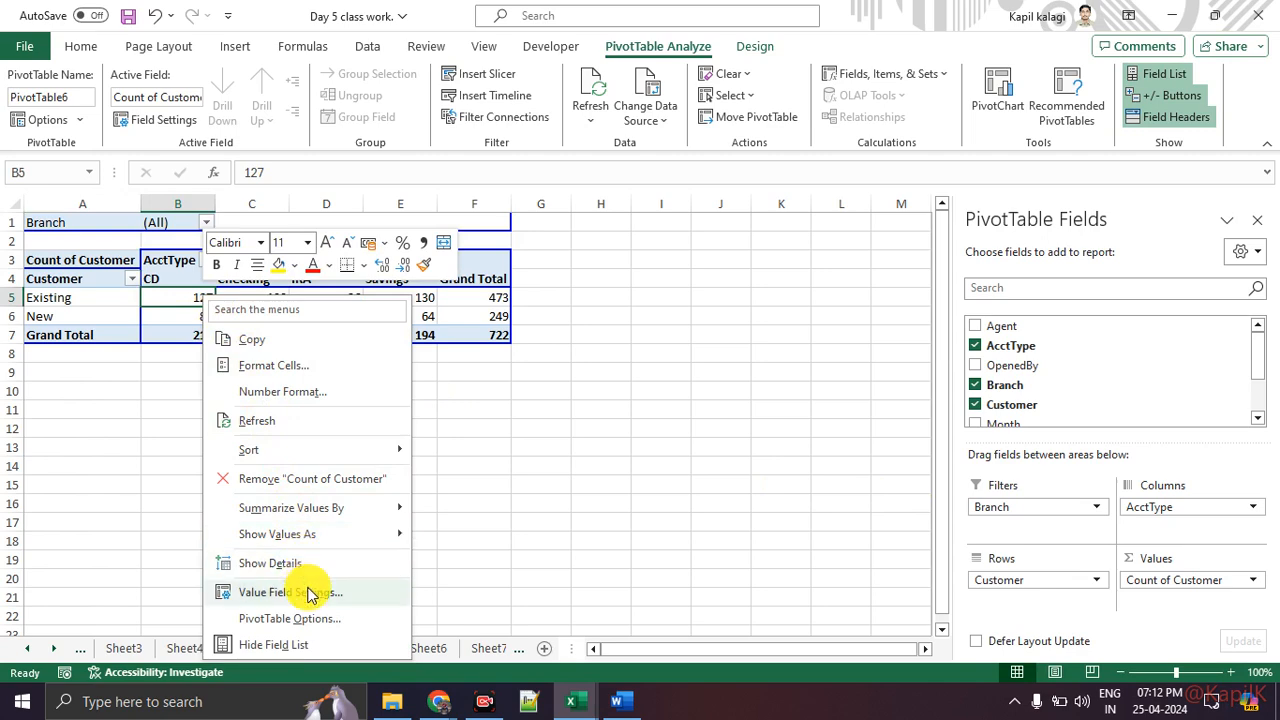
click(309, 592)
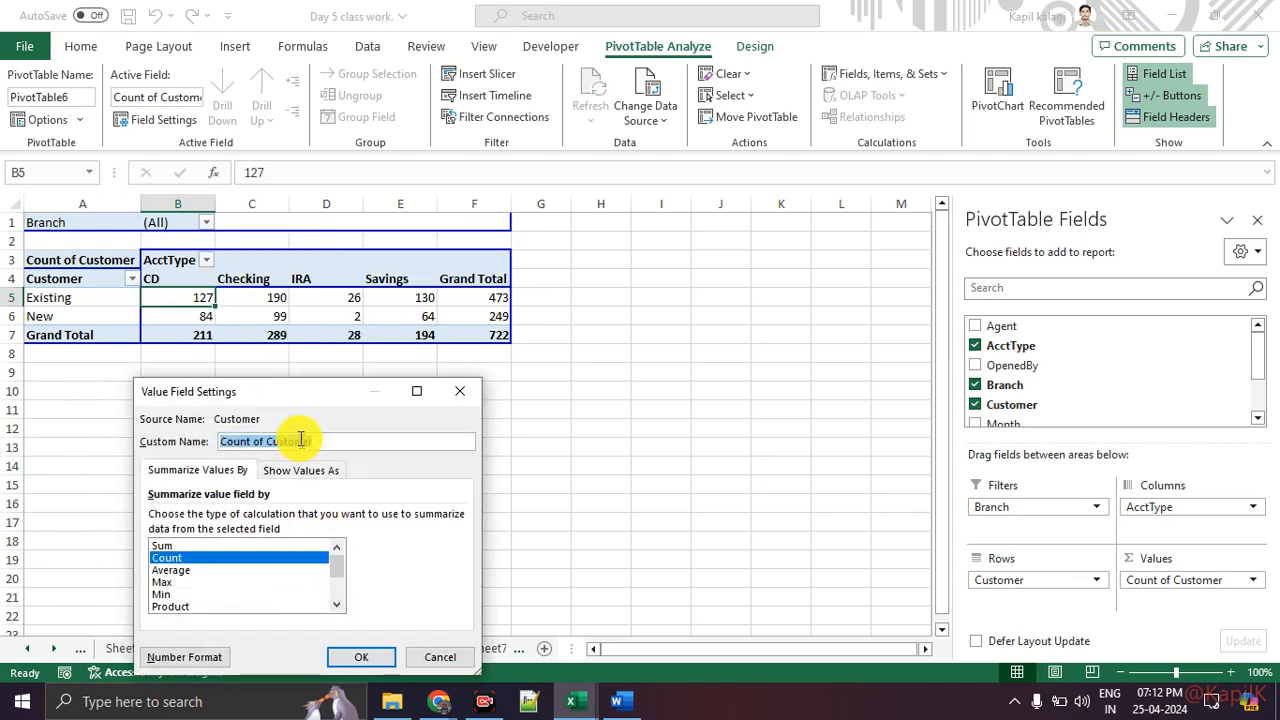
drag(286, 391, 492, 120)
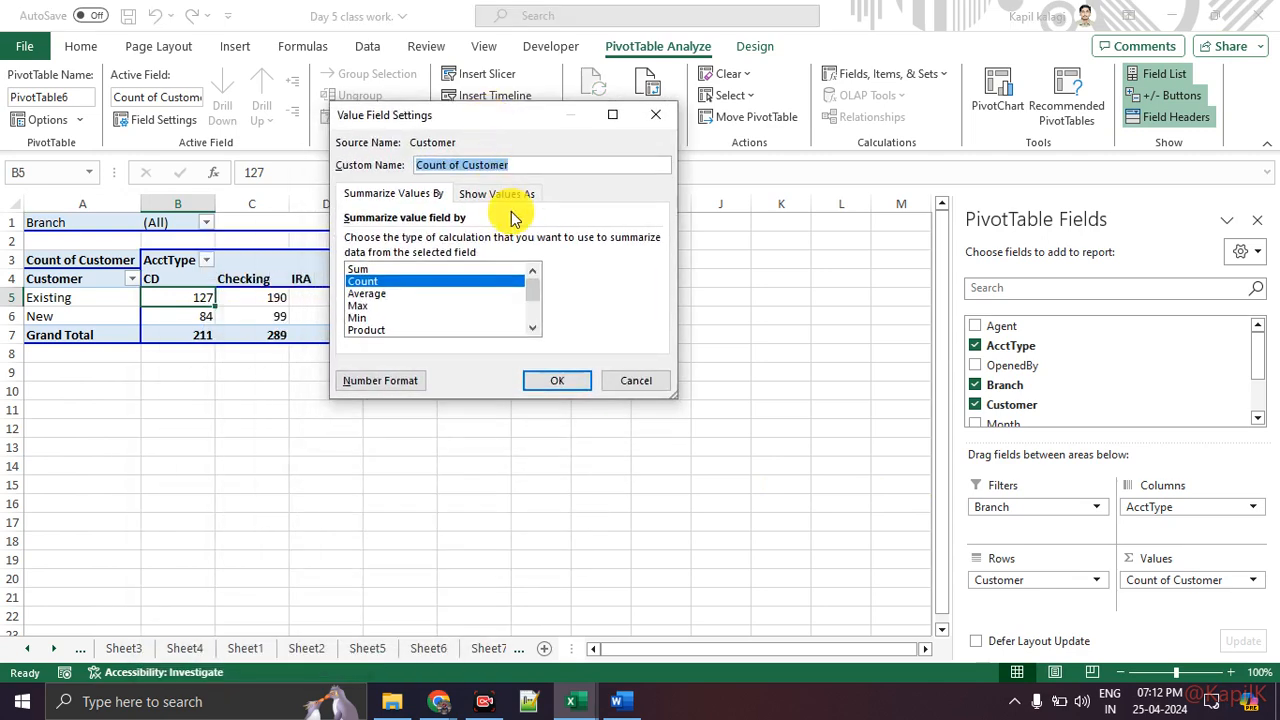
click(514, 204)
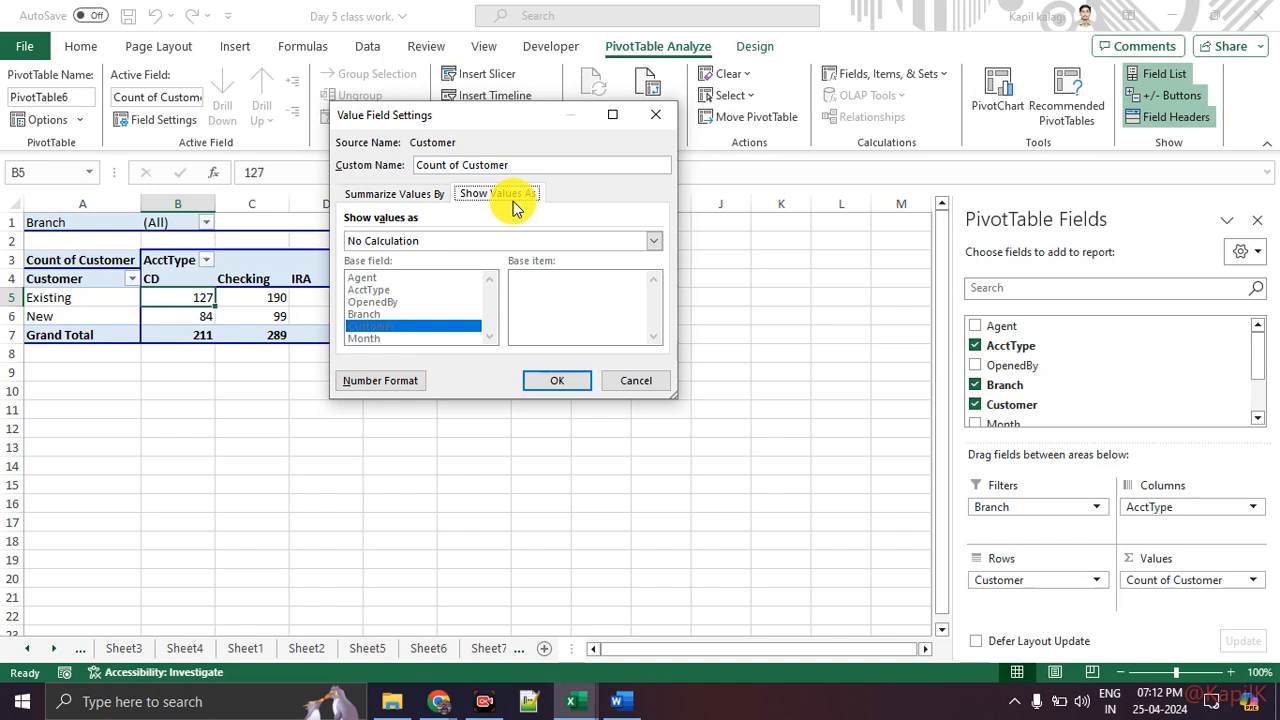
click(445, 246)
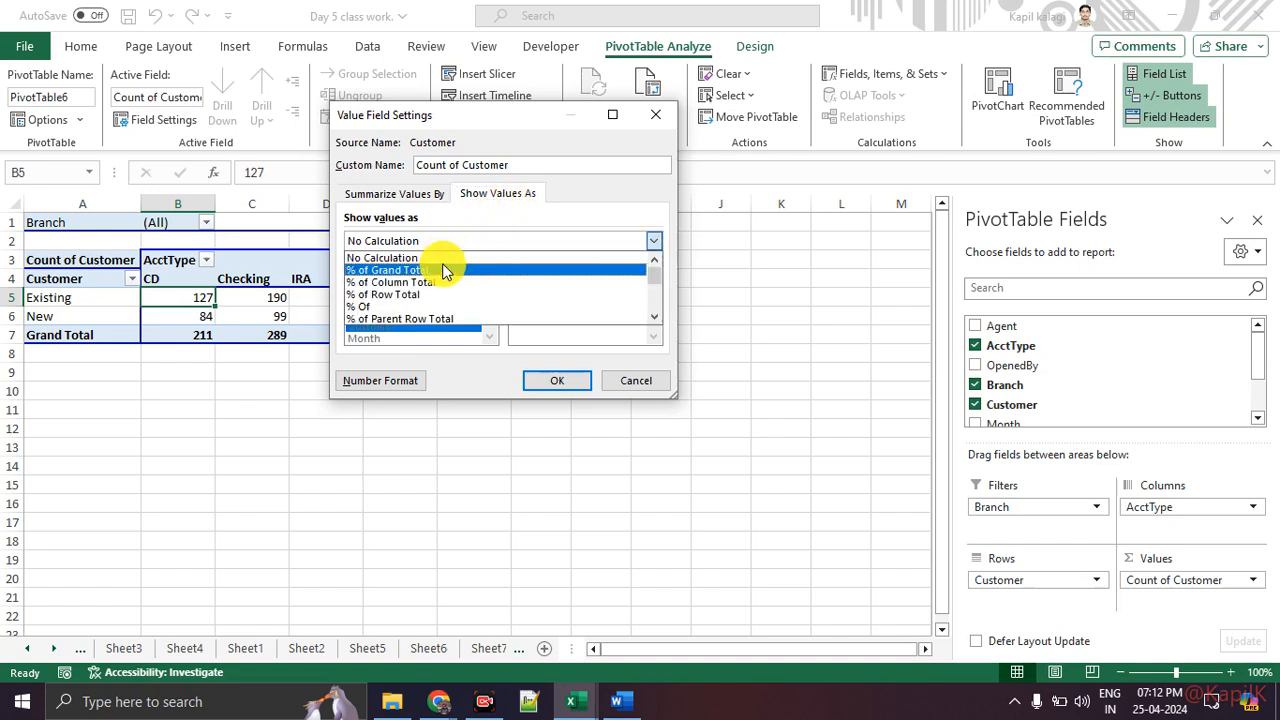
click(442, 263)
click(529, 380)
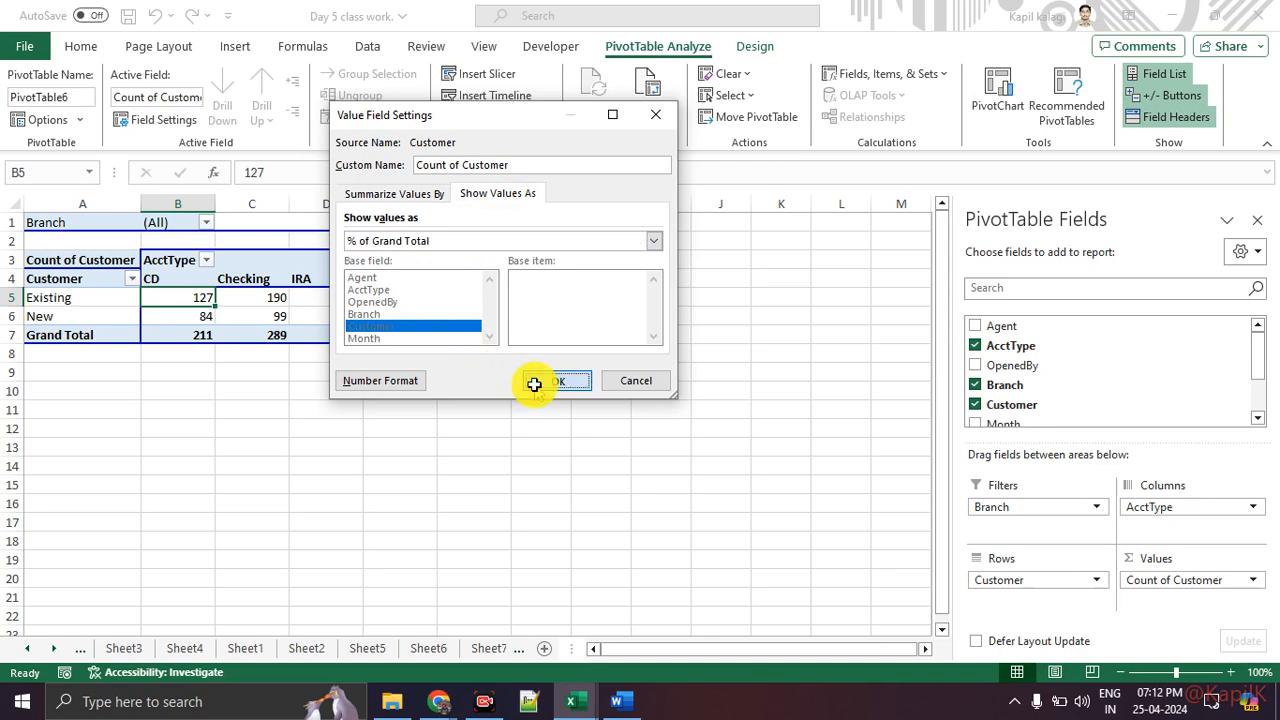
click(445, 408)
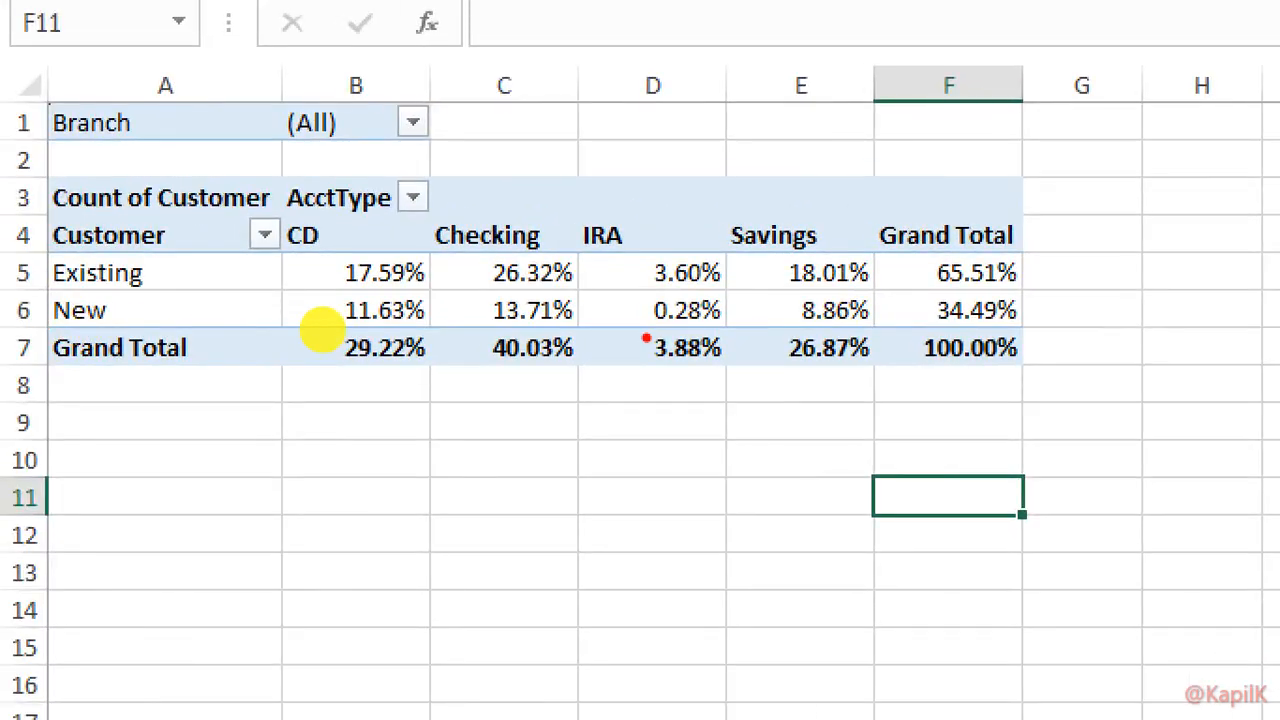
Step: Return to the Question to analyse sheet to read the listed questions
drag(626, 281, 705, 287)
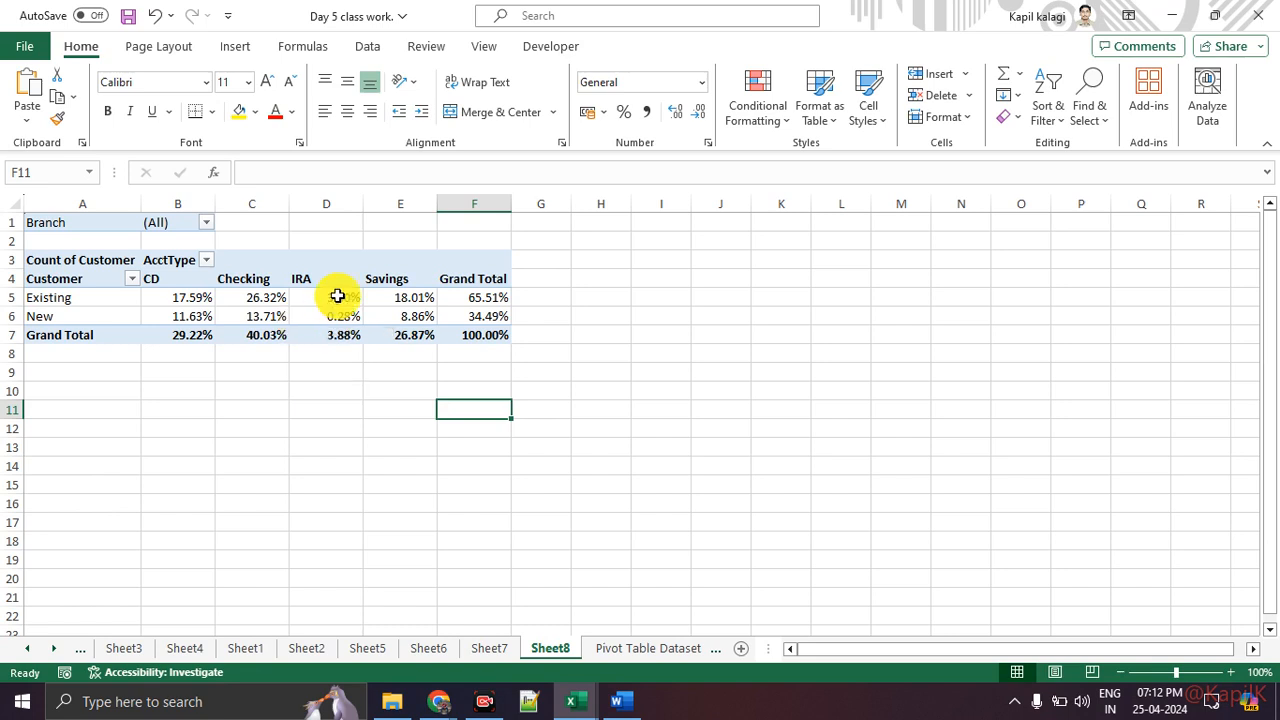
click(30, 648)
click(152, 648)
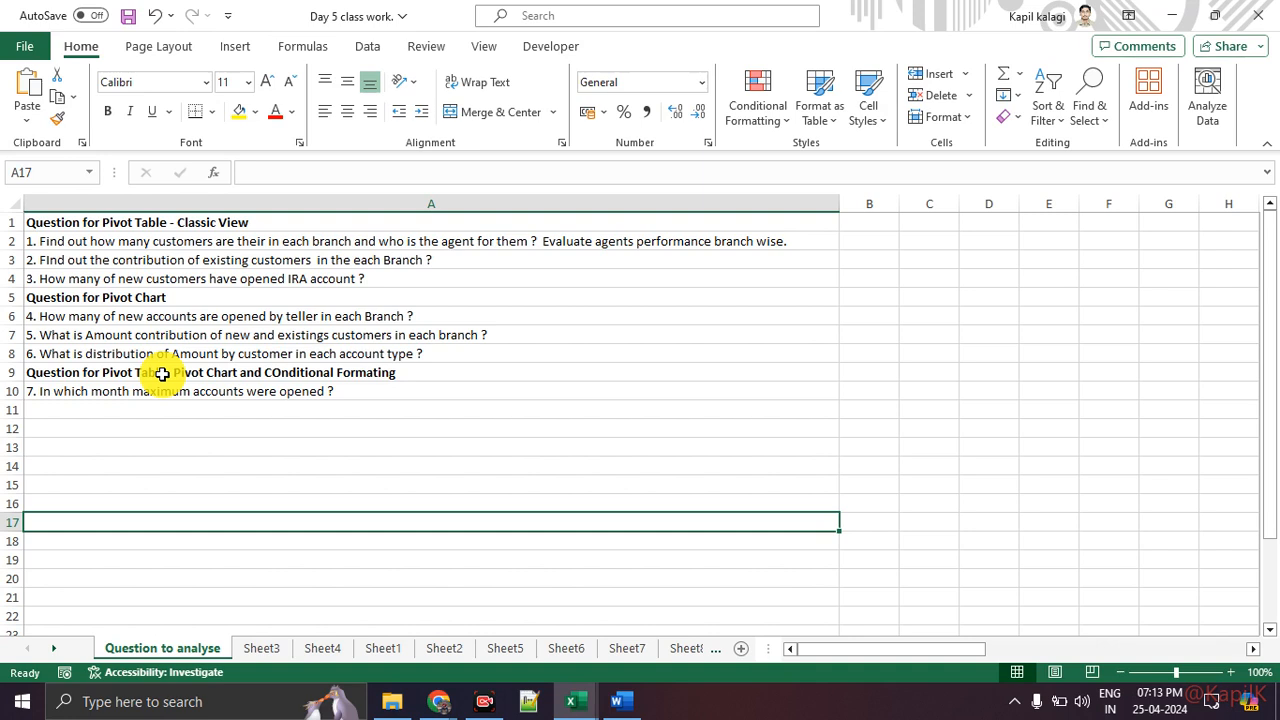
Step: Open the month-wise account type PivotTable sheet and move its PivotChart below the table, starting around row 12
click(648, 649)
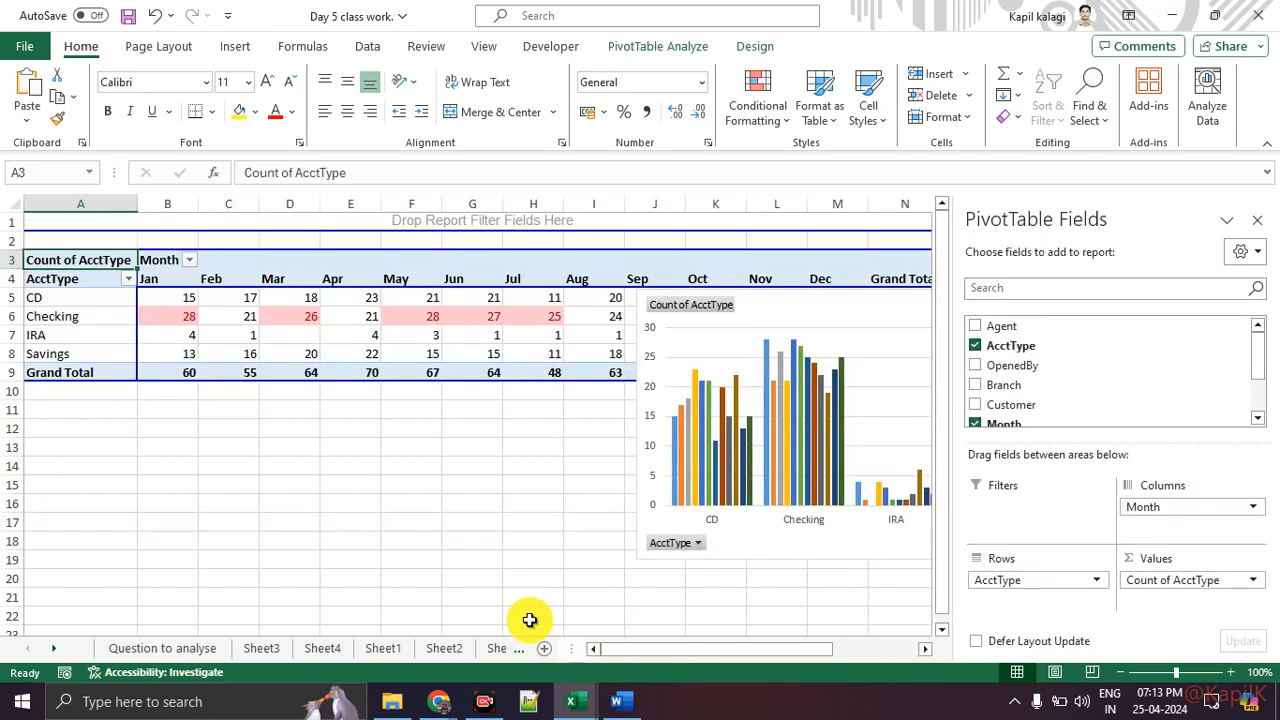
drag(783, 312, 400, 443)
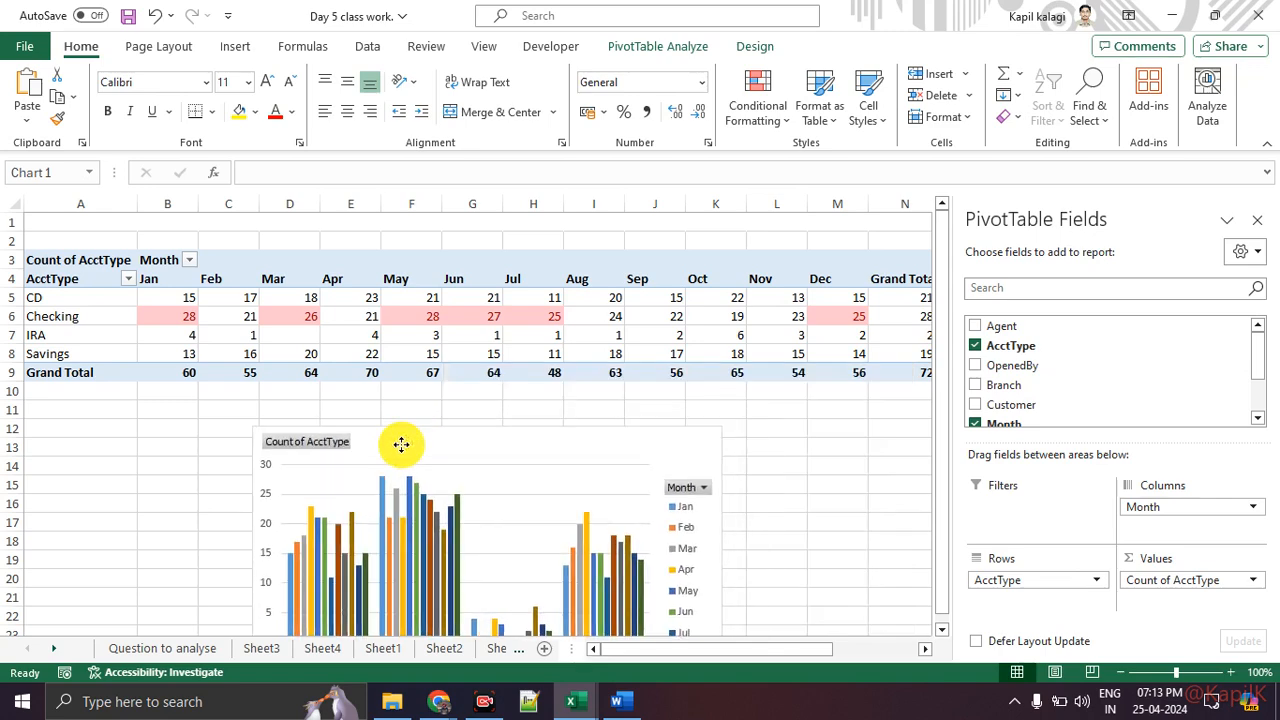
Step: Switch between the worksheets to review the agent-wise PivotTables on Sheet1 and Sheet4
click(444, 648)
click(383, 648)
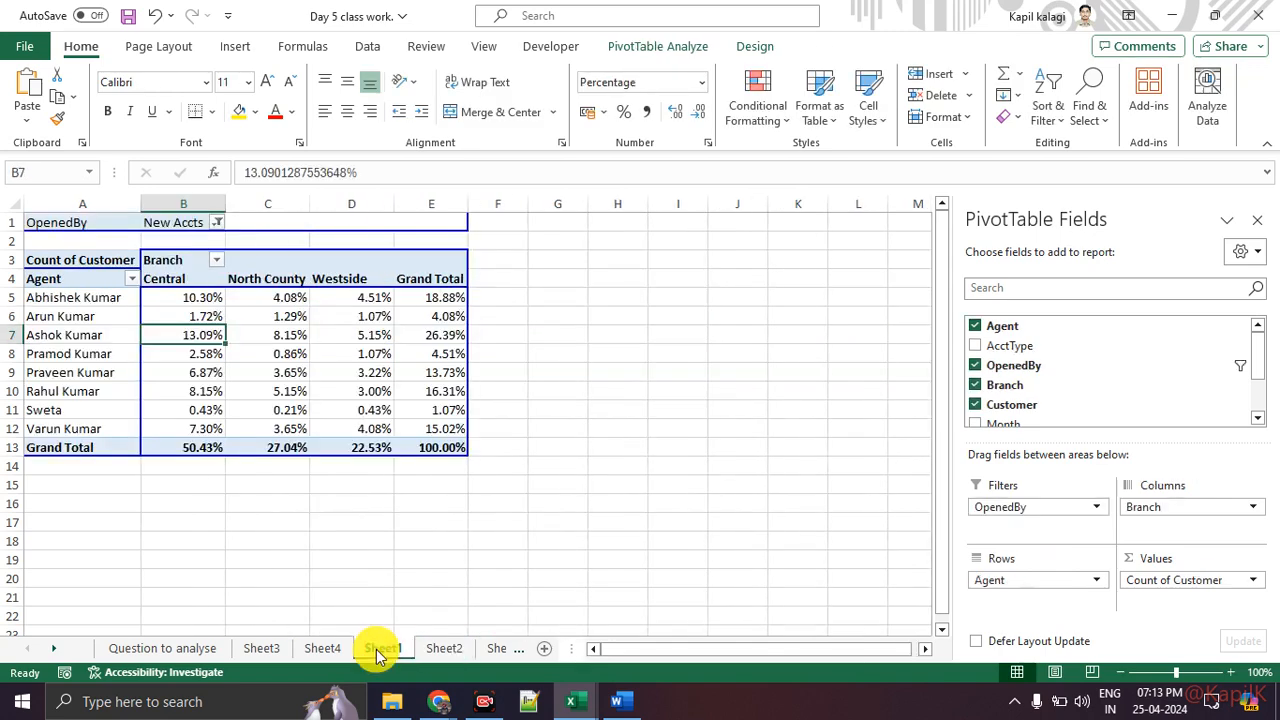
click(330, 650)
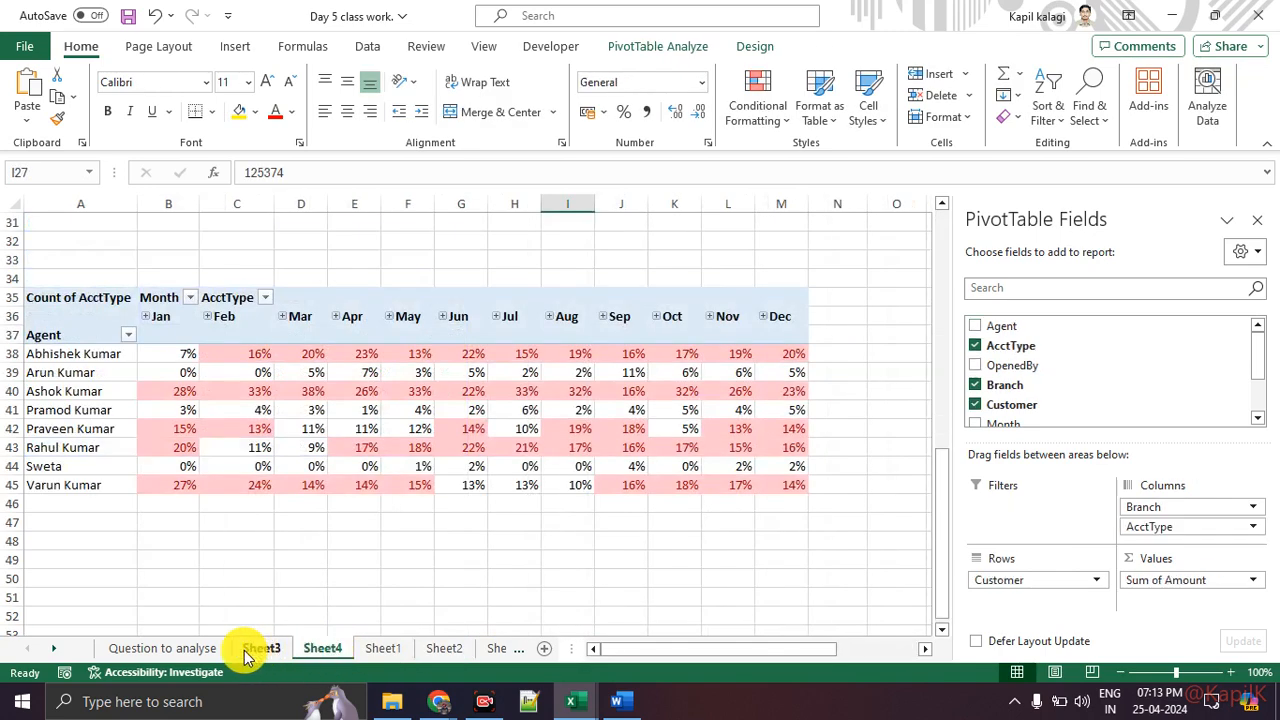
mouse_move(452, 467)
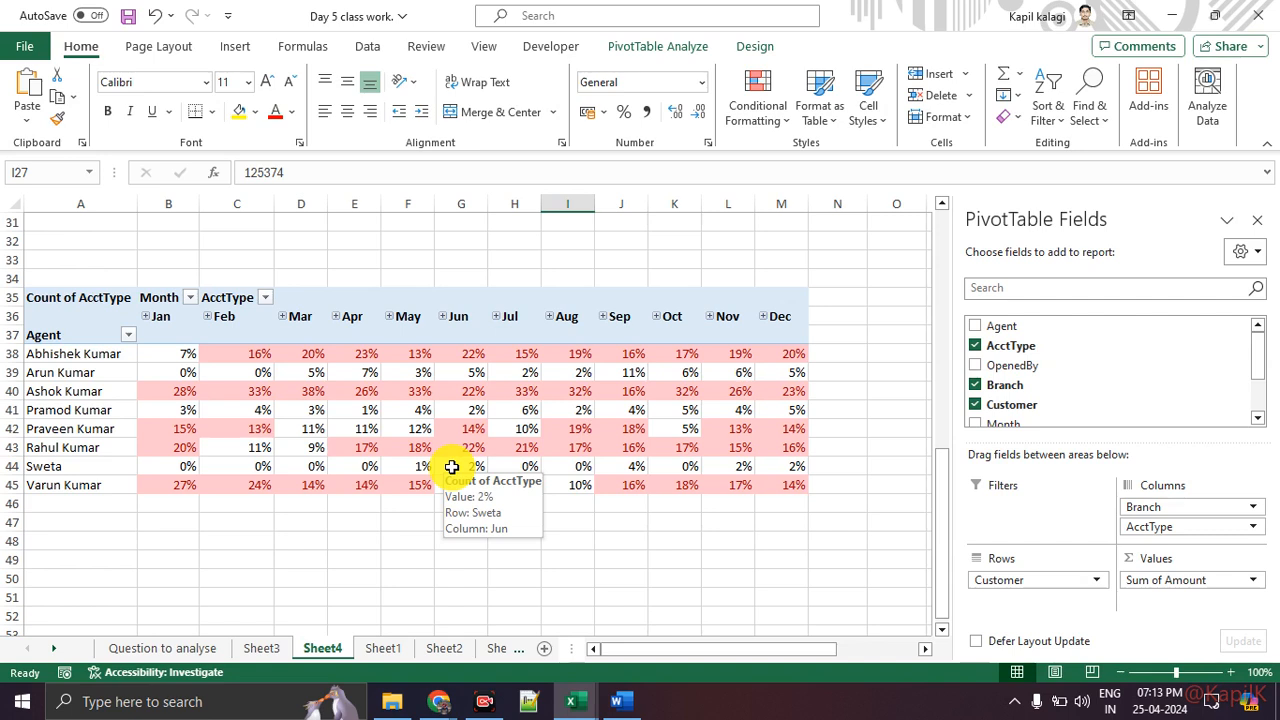
Step: Close the PivotTable Fields pane on Sheet4 after dismissing the Conditional Formatting options
click(776, 122)
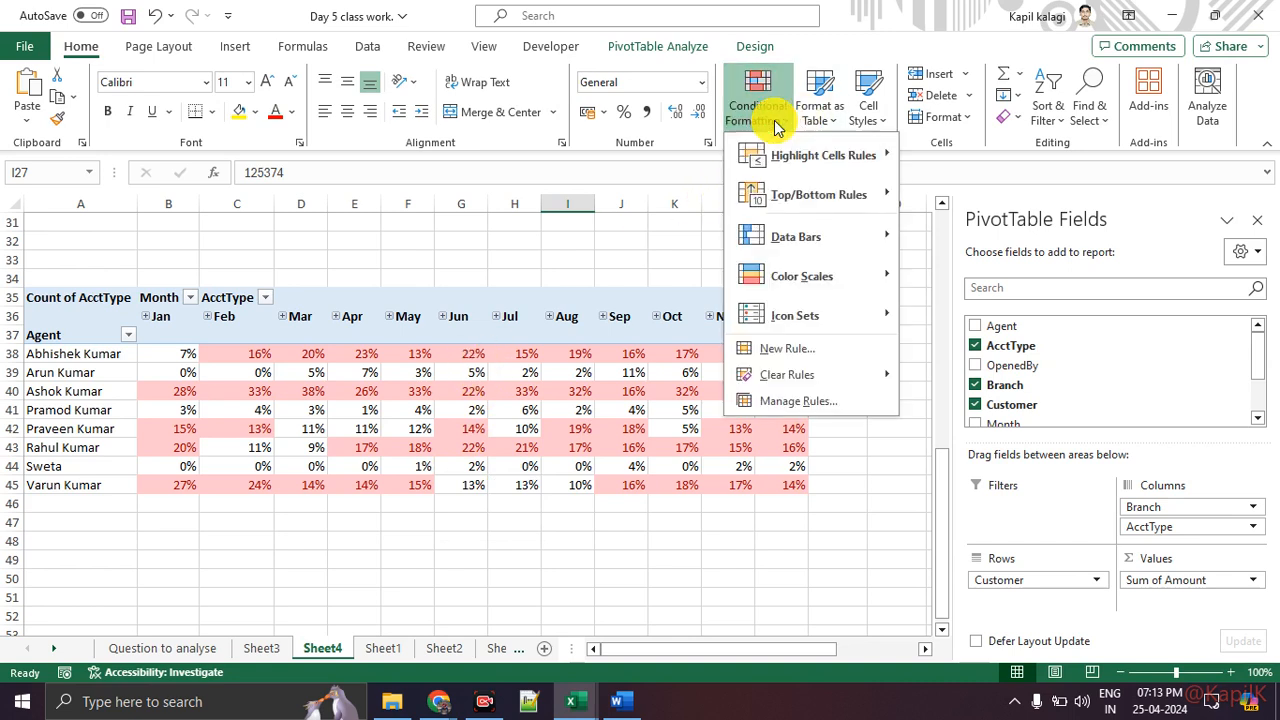
click(702, 512)
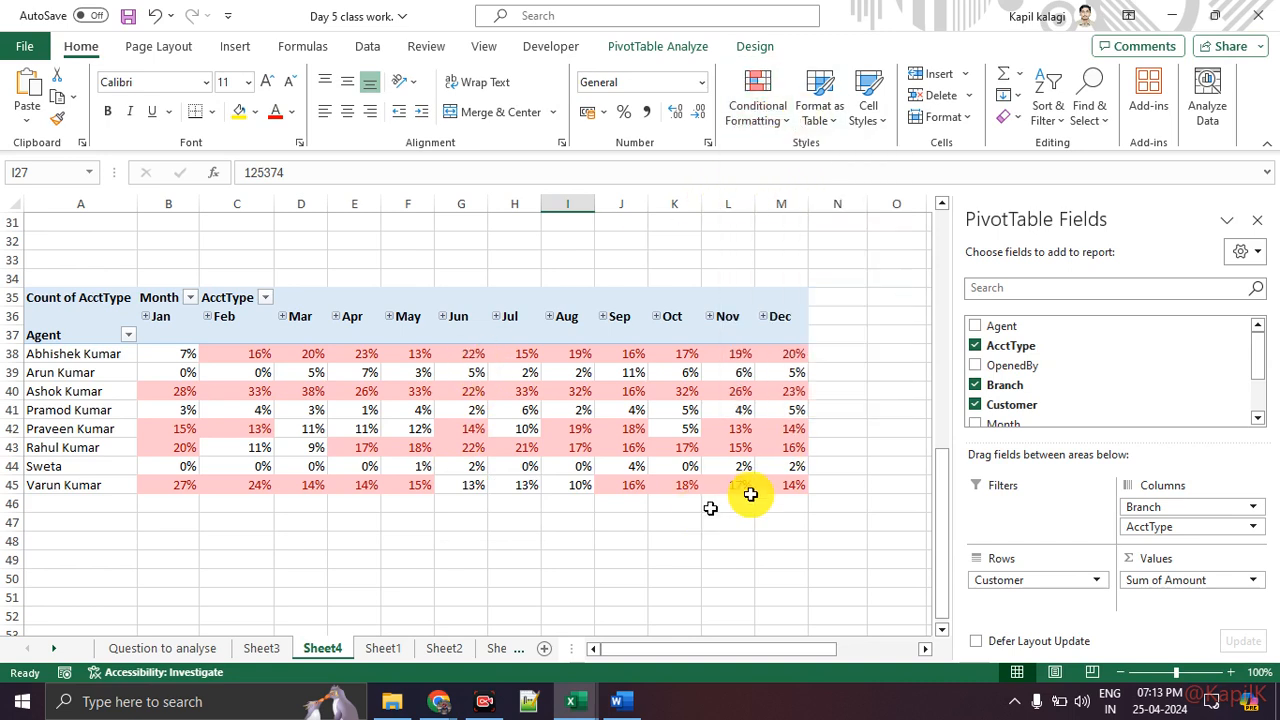
click(1257, 221)
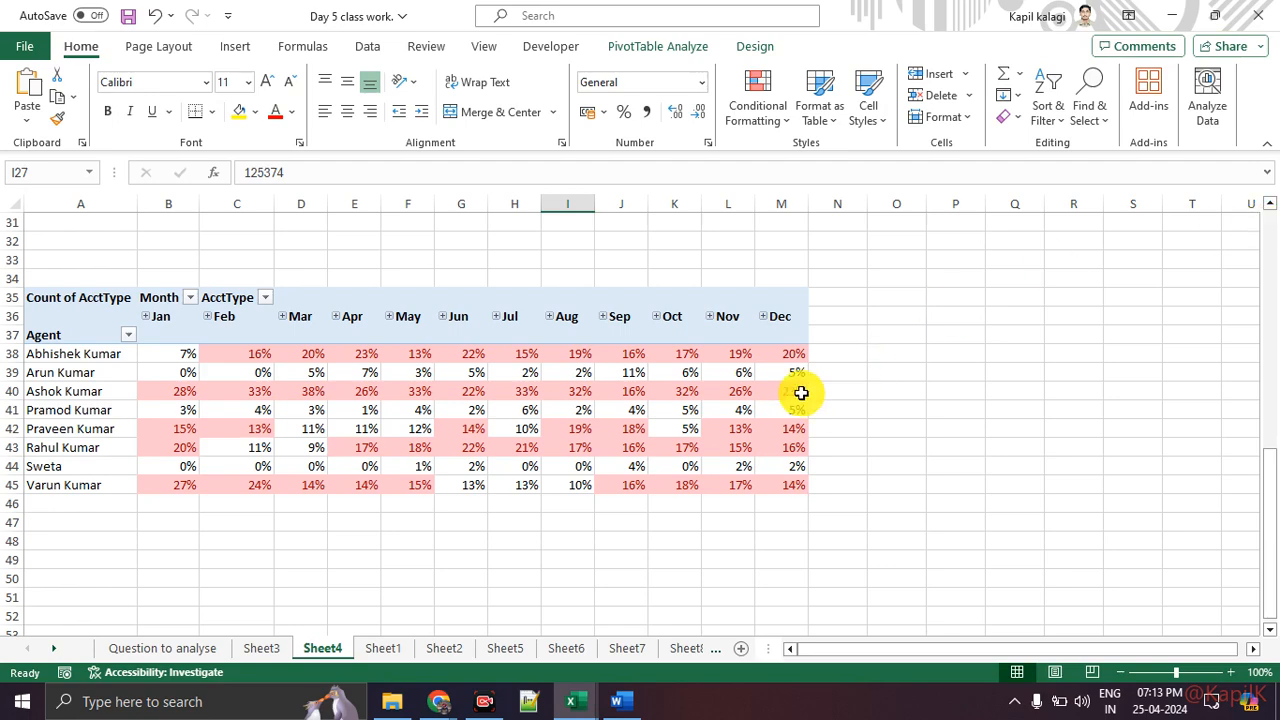
Step: Browse Sheet3, Sheet4, Sheet1 and Sheet2 to review the PivotTables built so far
click(268, 648)
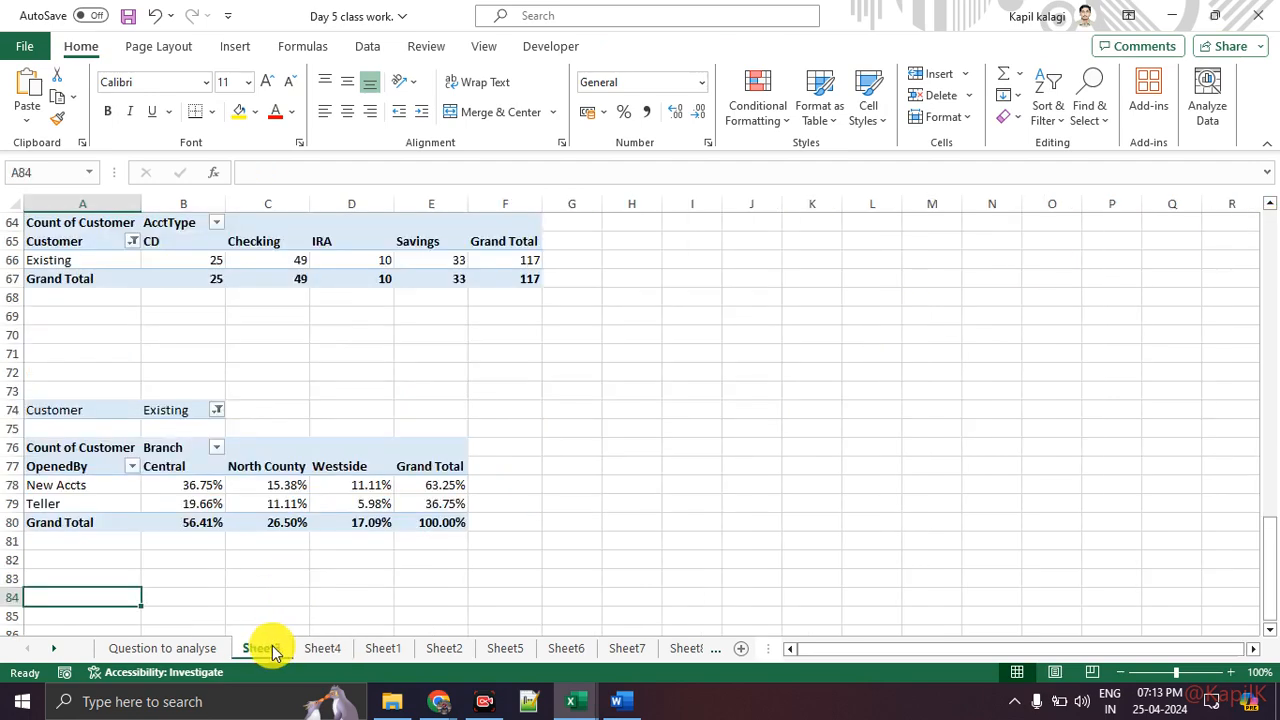
click(335, 650)
click(380, 652)
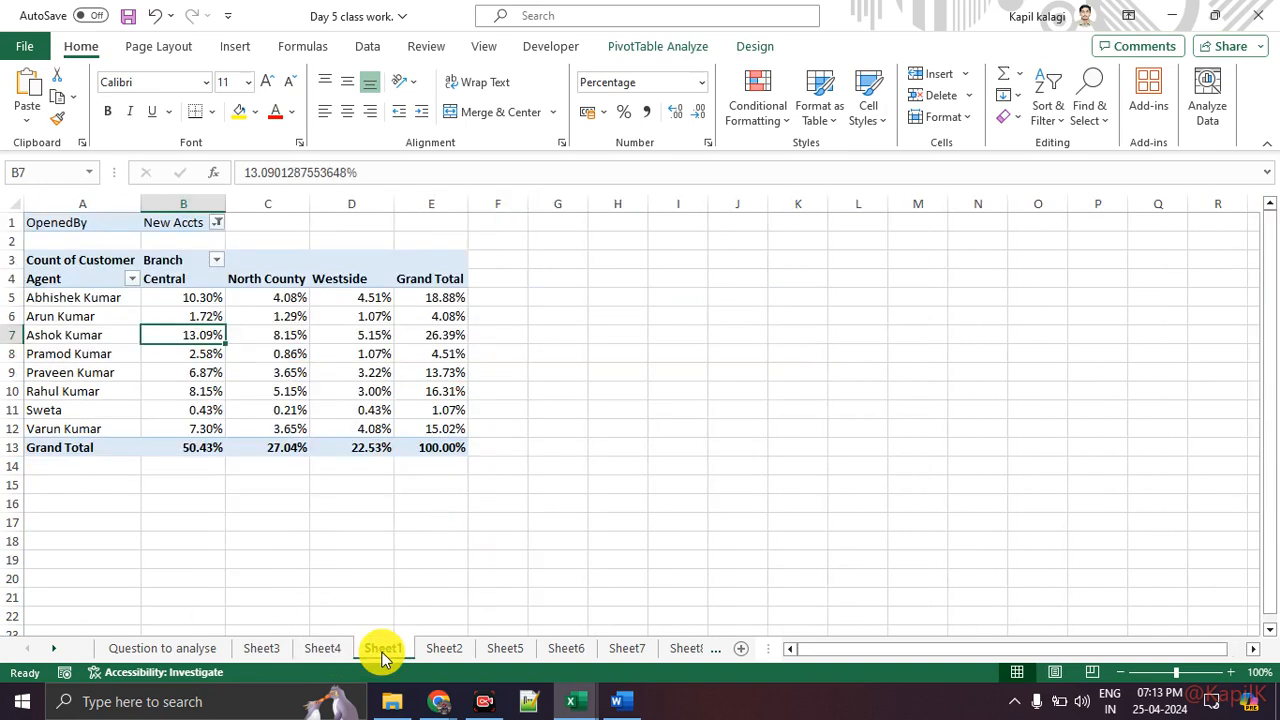
click(442, 652)
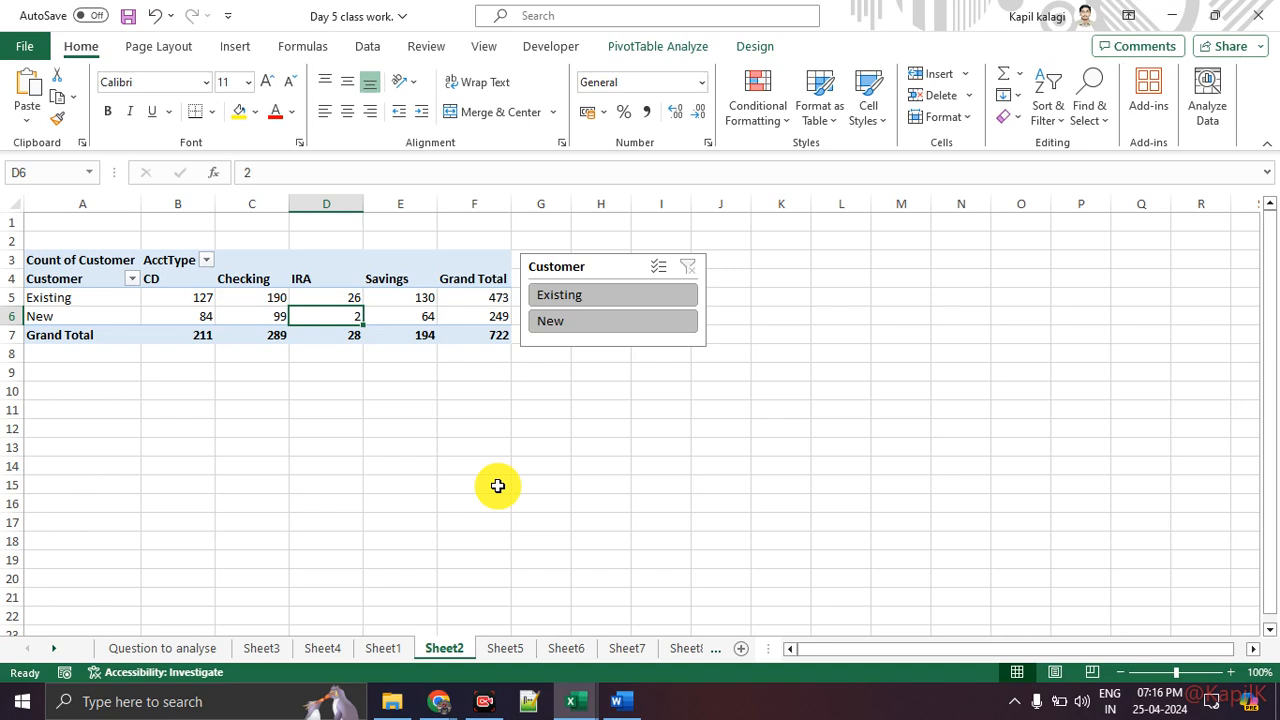
Step: Browse Sheet8 and the Pivot Table Dataset sheet to review the source data and percentage PivotTable
click(676, 649)
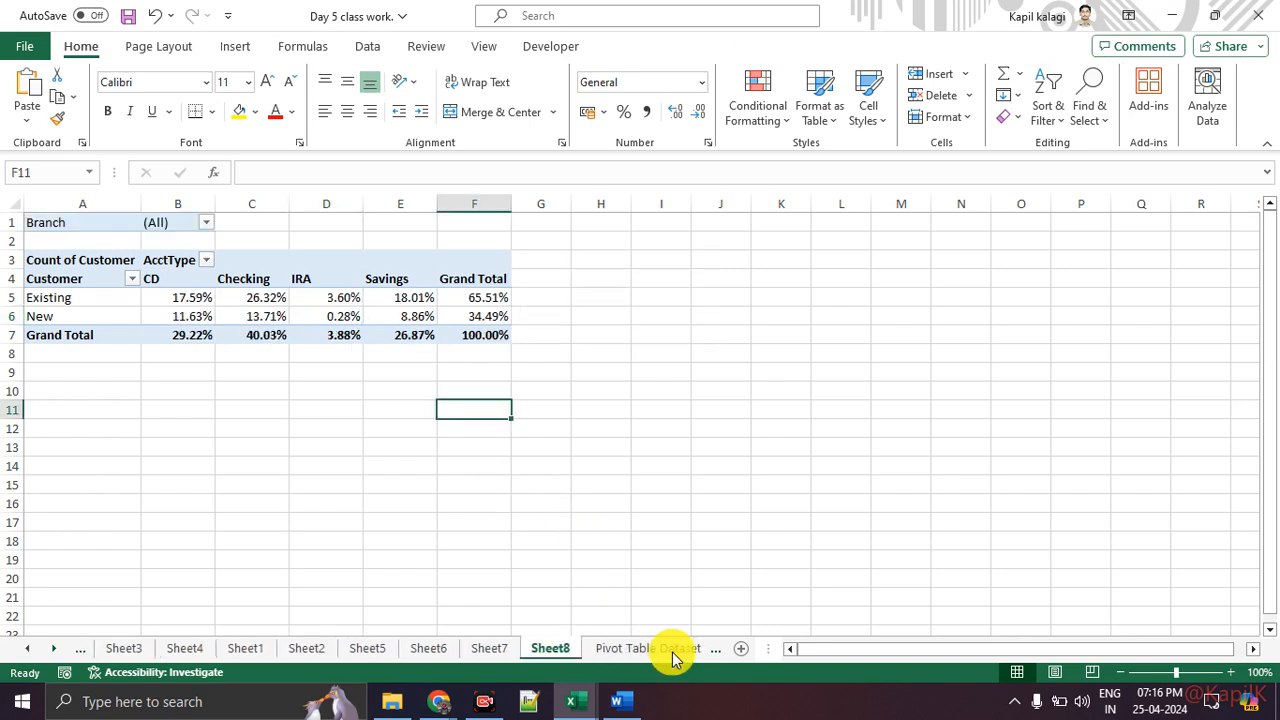
key(Right)
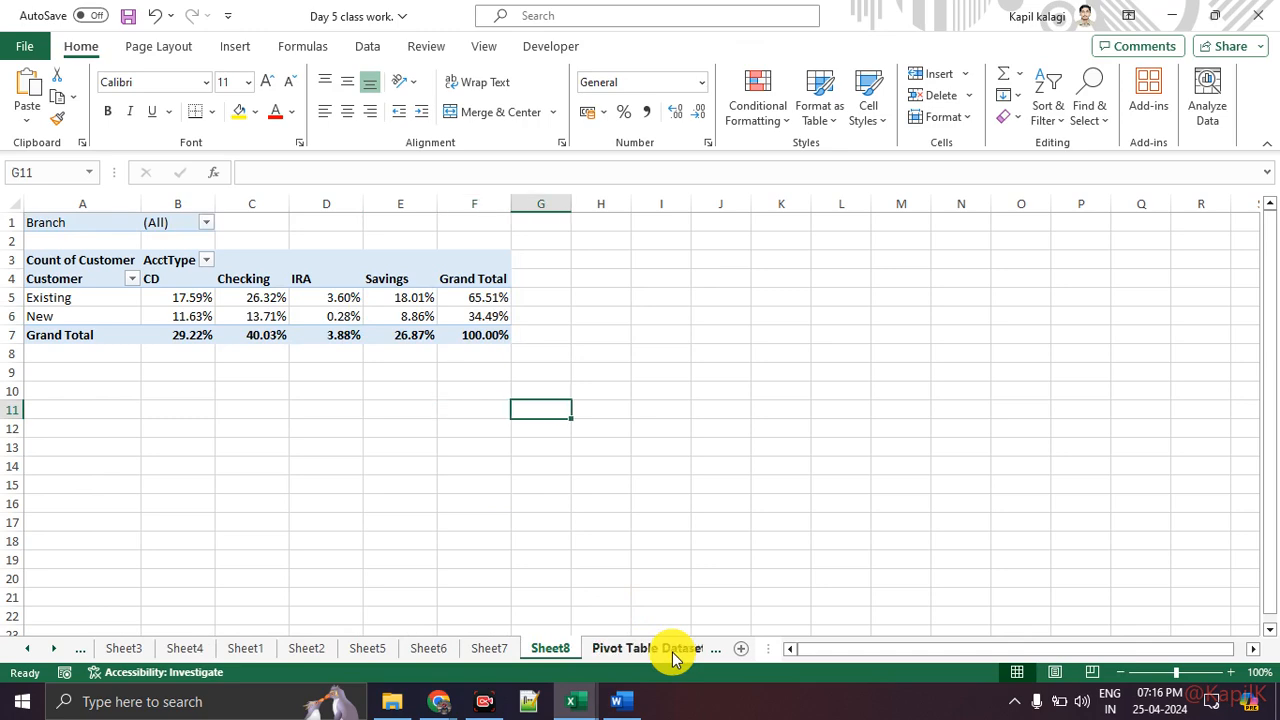
click(672, 652)
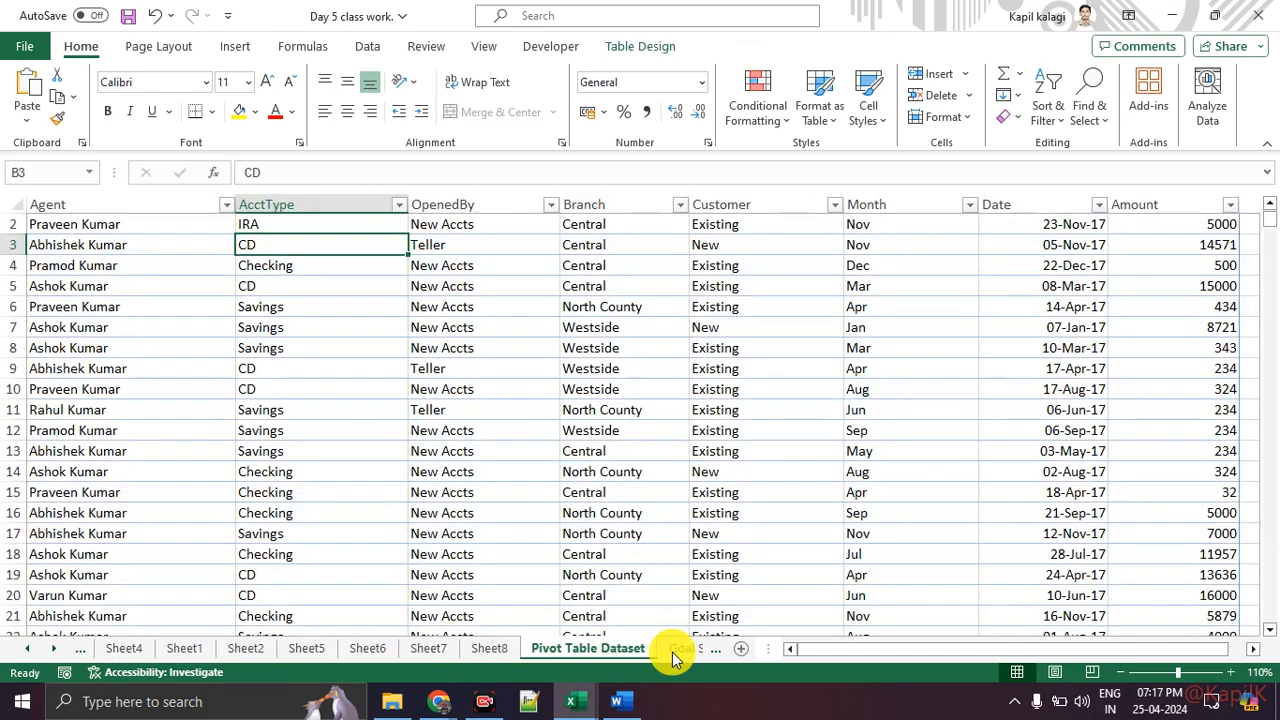
click(62, 655)
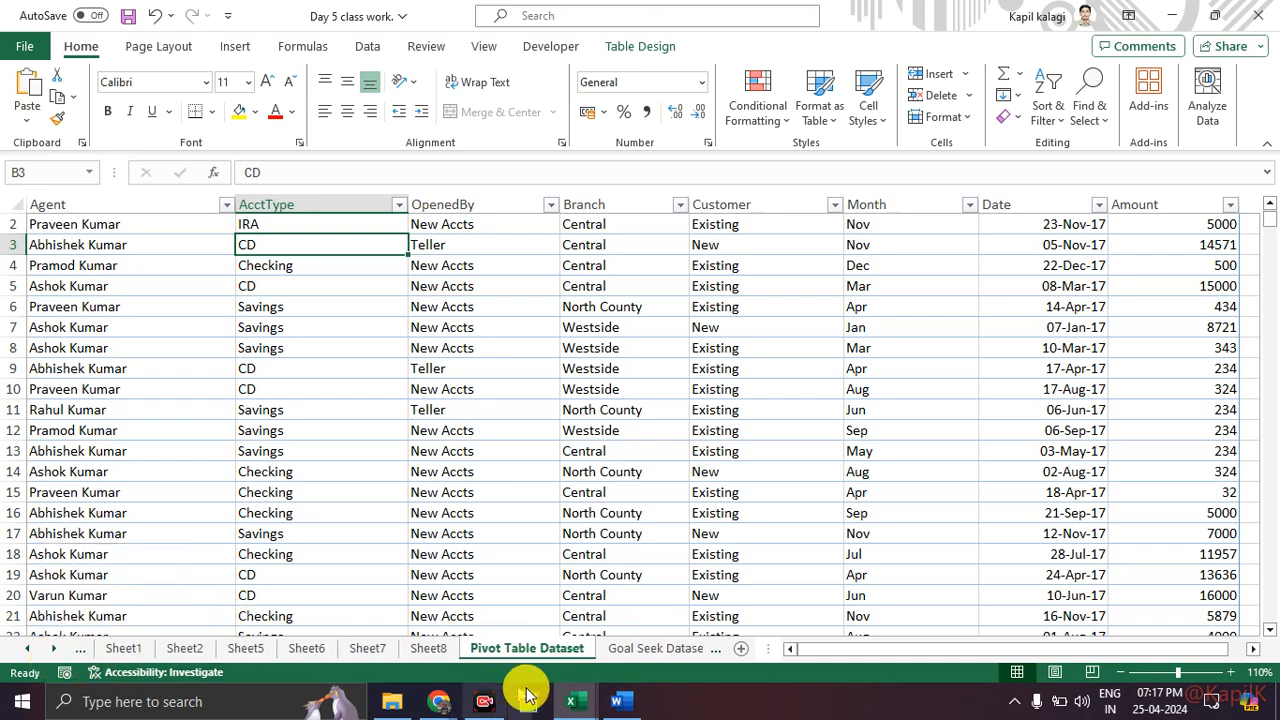
Step: Switch to the Google Meet window and scroll through the meeting's participant list
click(610, 652)
click(615, 652)
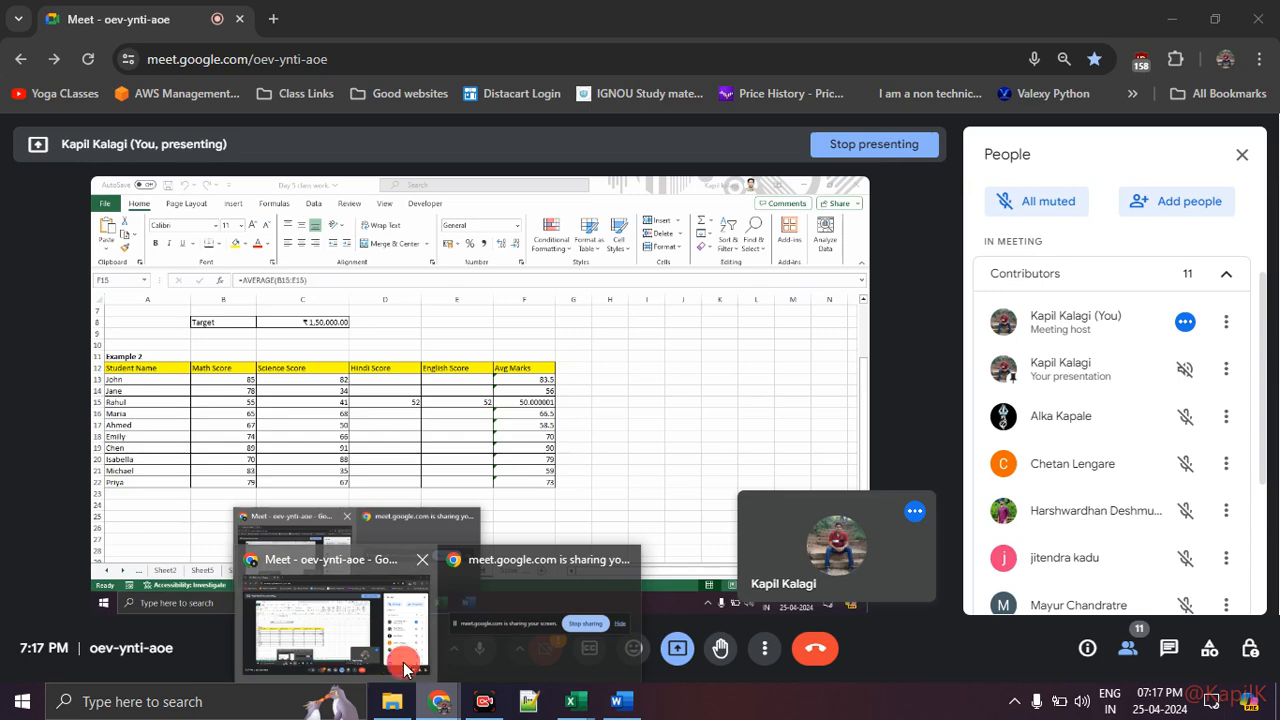
click(404, 662)
scroll(1128, 458, down, 3)
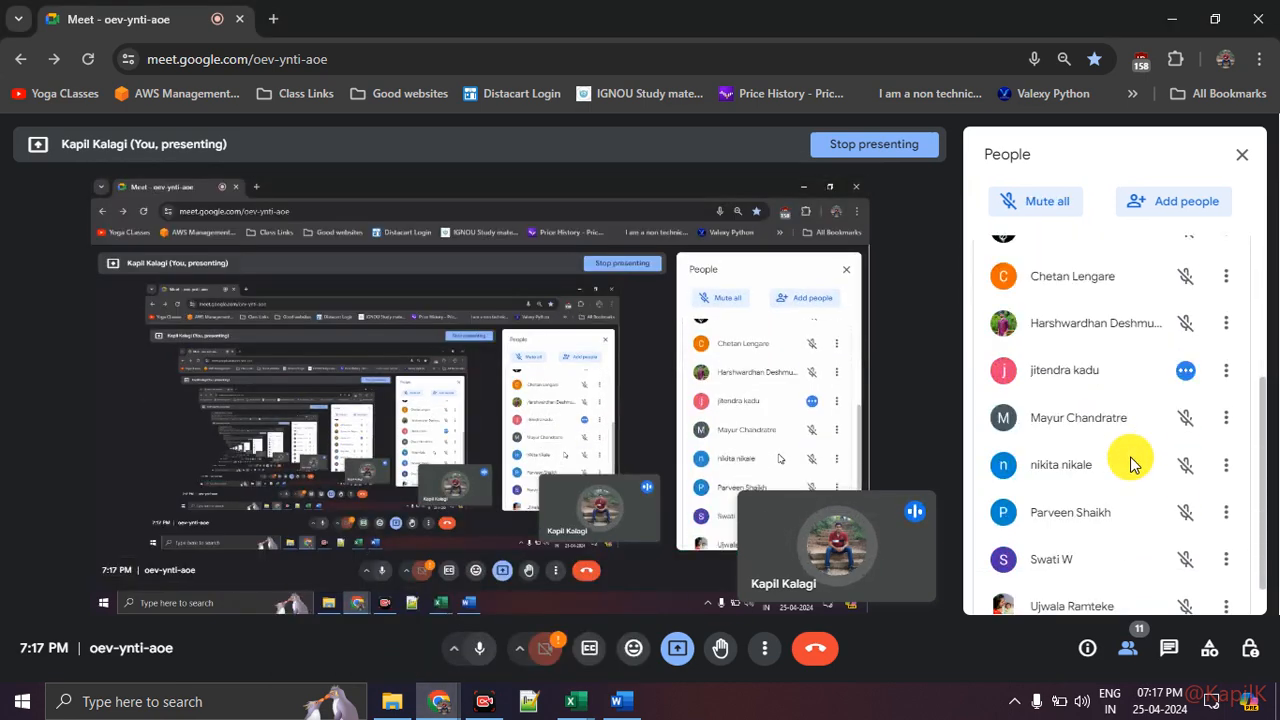
scroll(1132, 462, up, 3)
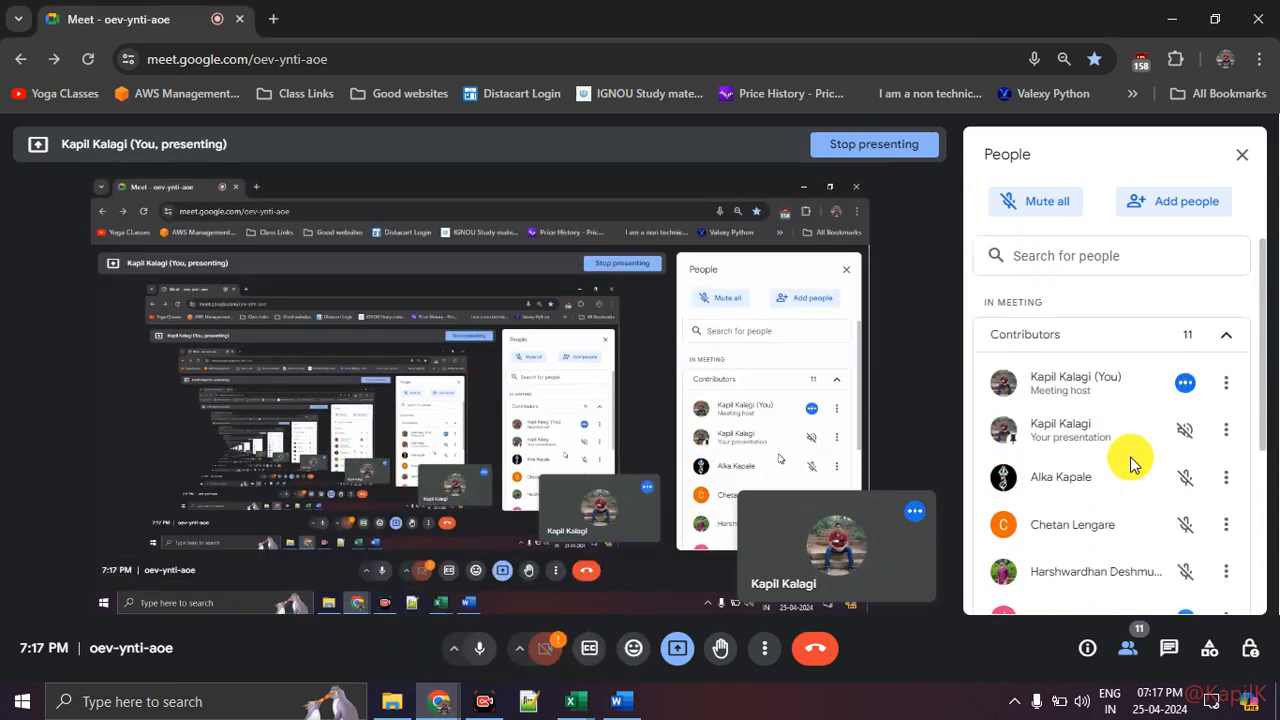
scroll(1131, 459, down, 3)
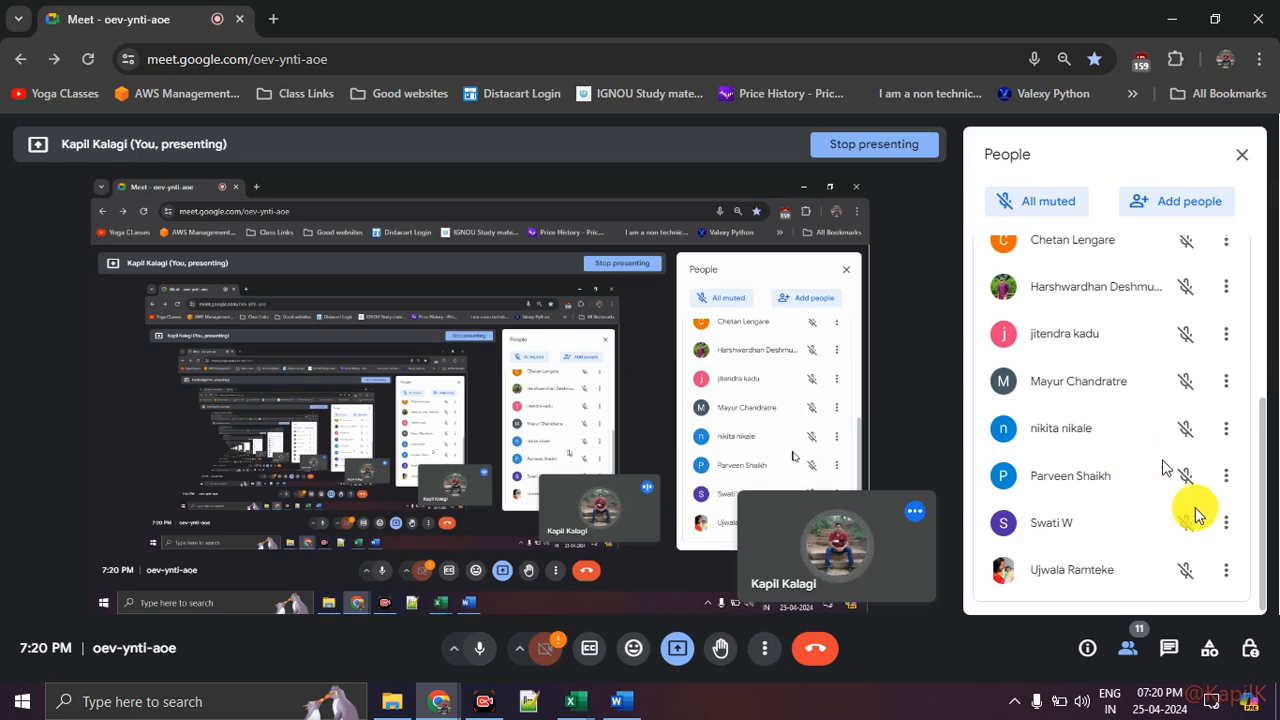
Step: Open the taskbar calendar and browse to May 2024, selecting 6 May before closing it
click(1166, 711)
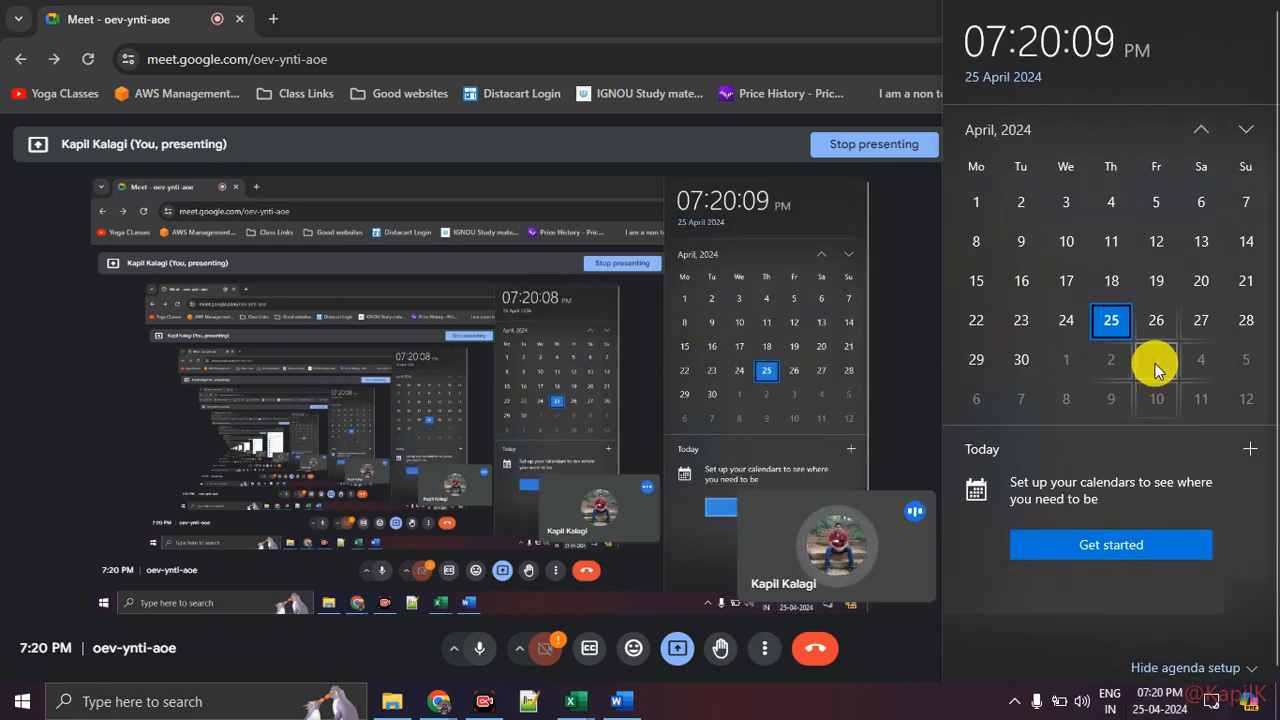
scroll(1155, 370, down, 1)
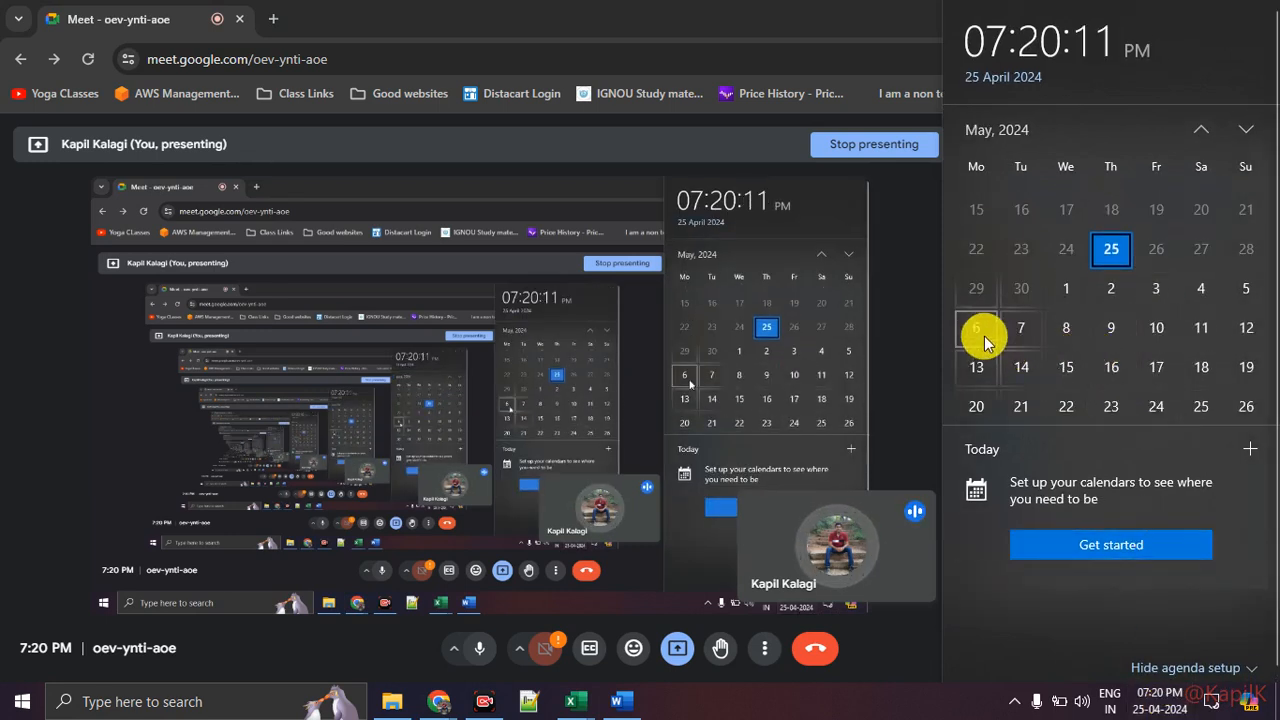
click(978, 292)
click(991, 323)
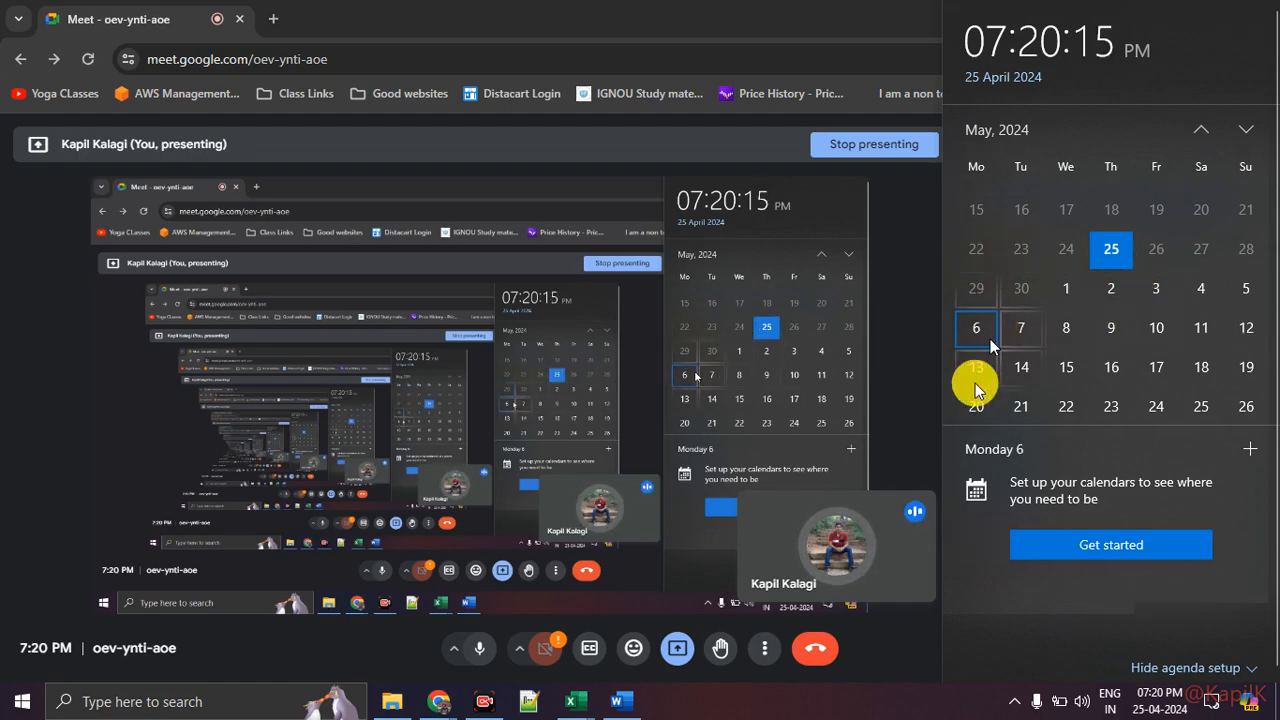
click(862, 714)
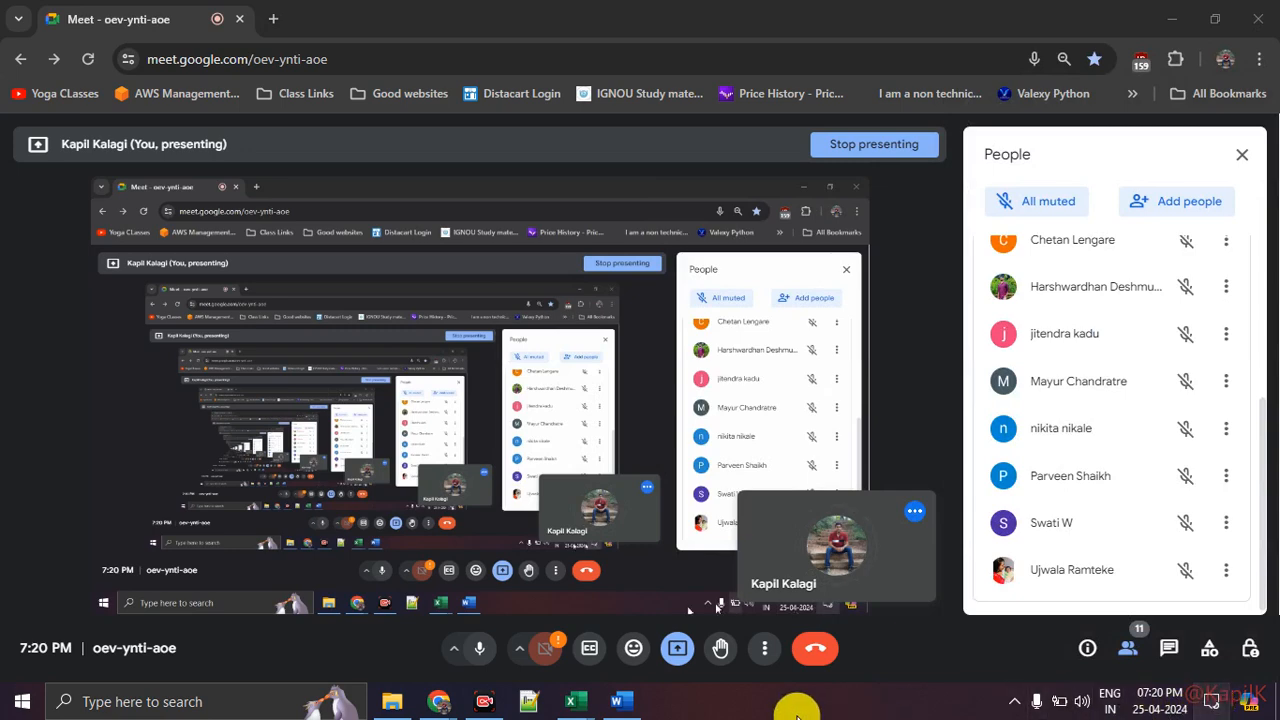
Step: Return to the workbook and browse the Goal Seek Dataset, Solver Dataset and Pivot Table Dataset sheets
click(1211, 704)
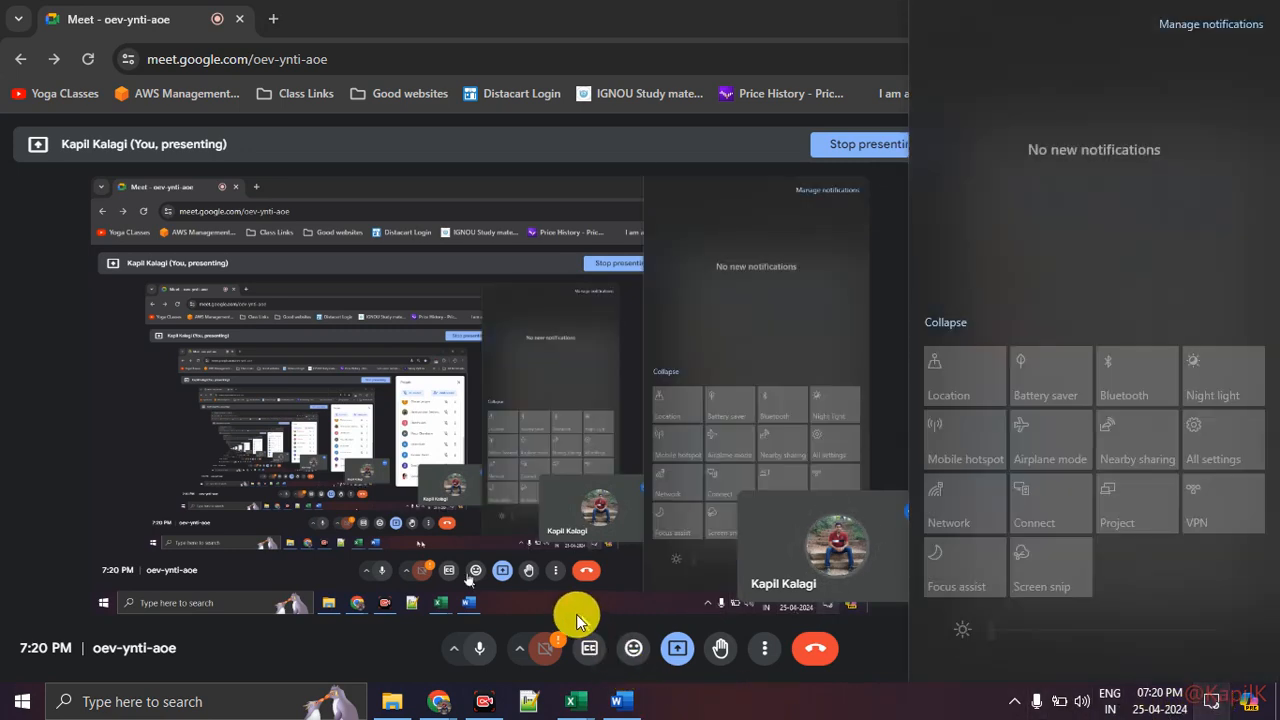
click(440, 700)
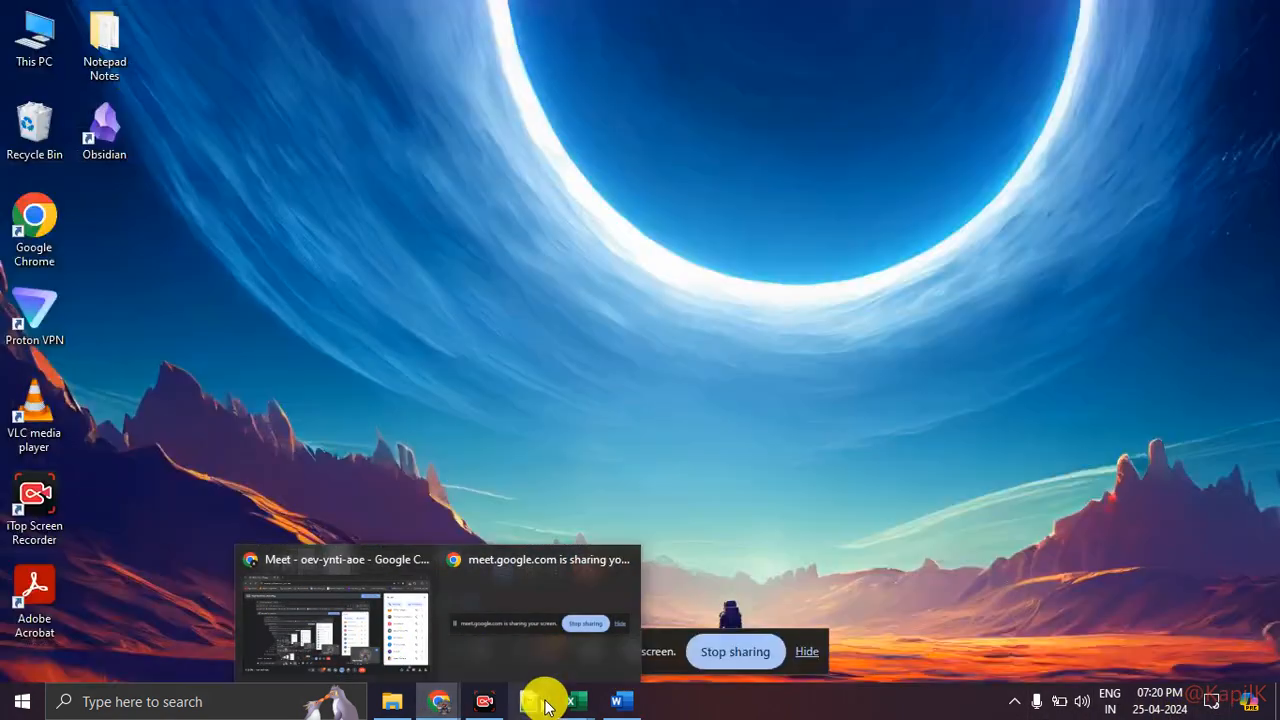
mouse_move(571, 702)
click(634, 637)
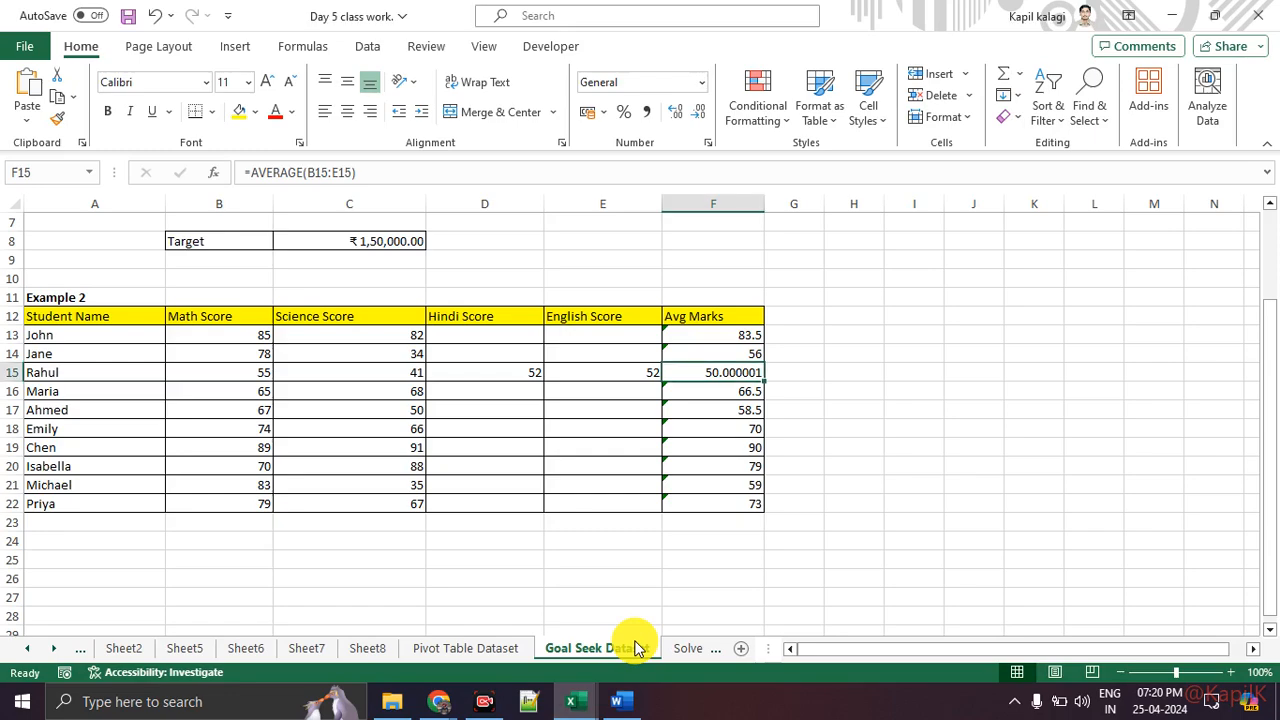
click(688, 649)
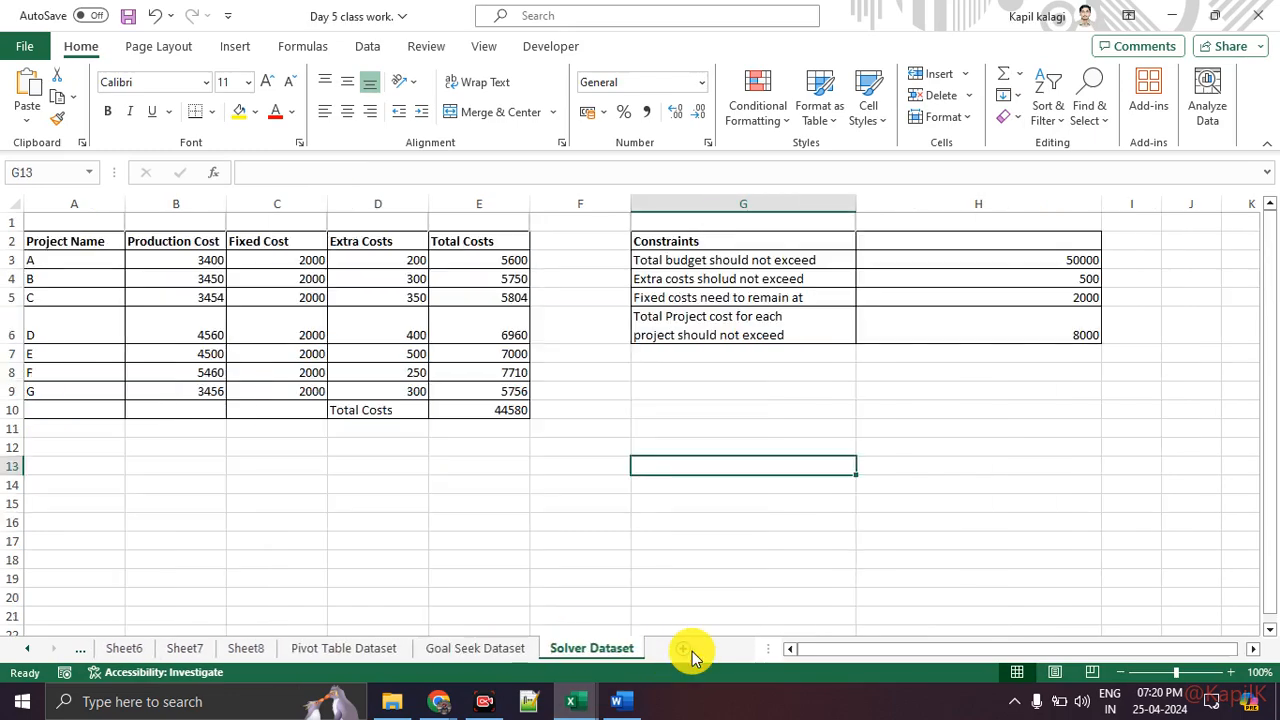
click(390, 648)
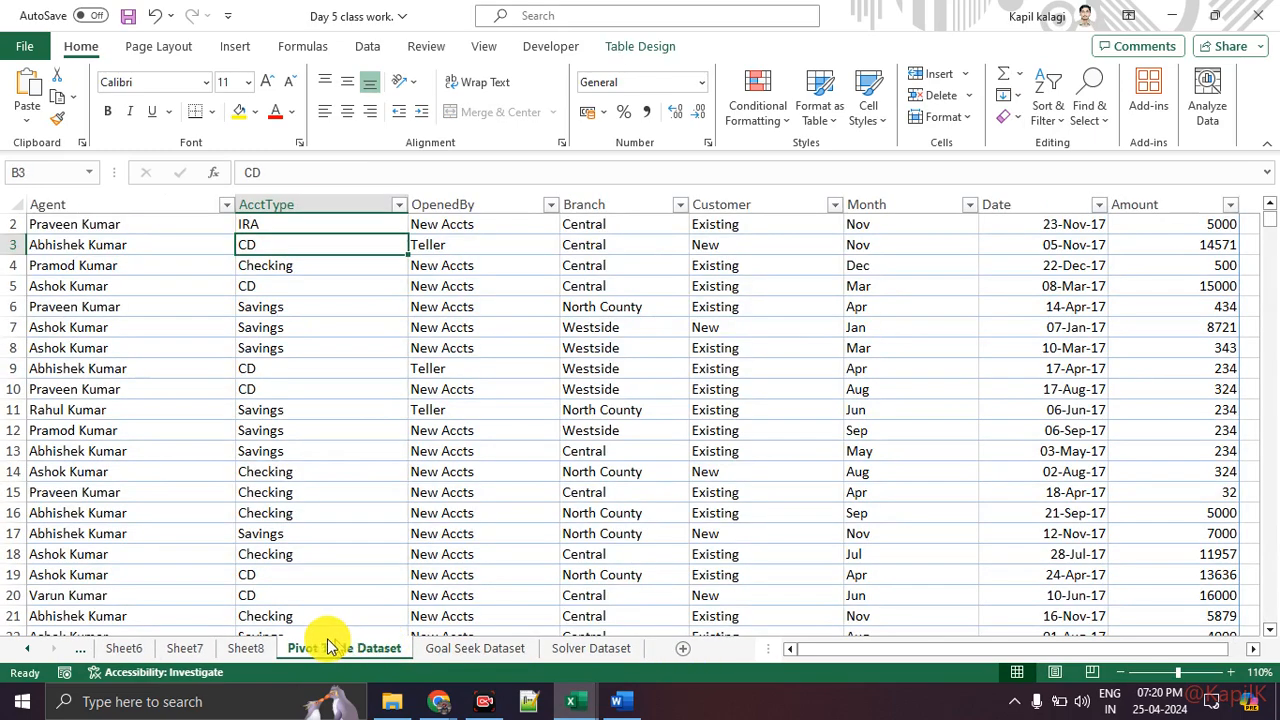
click(422, 650)
scroll(491, 579, up, 2)
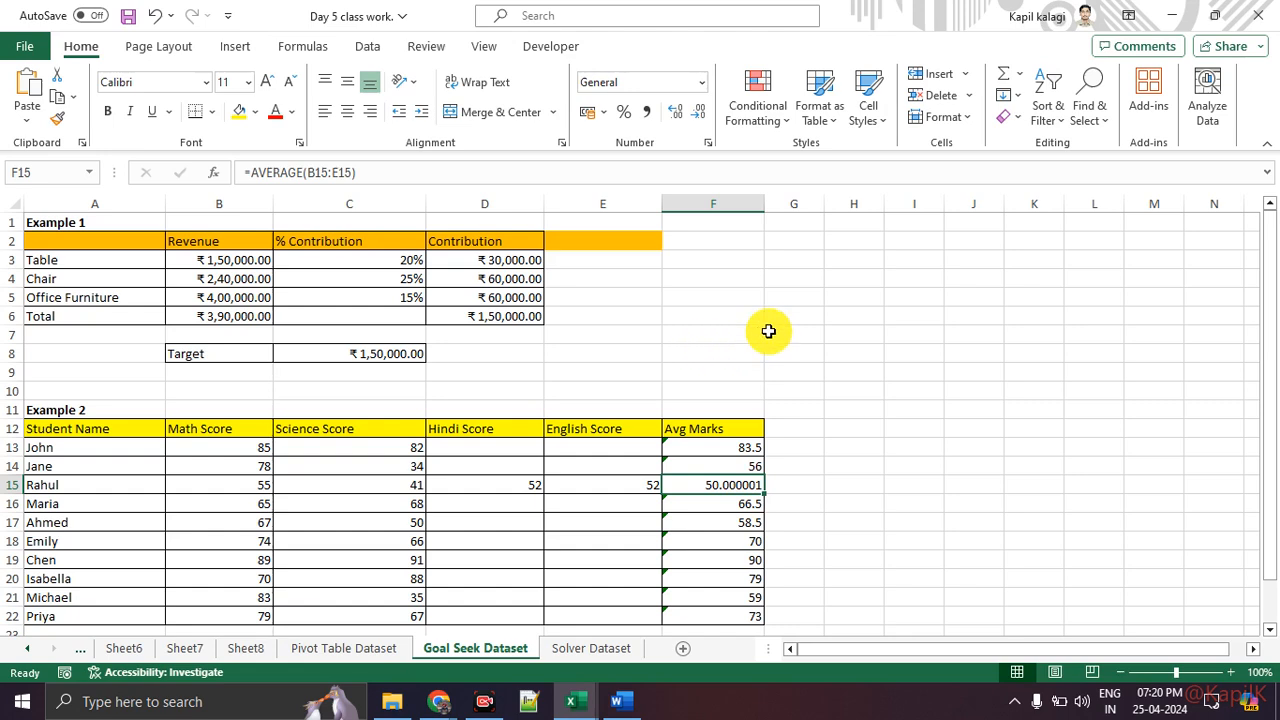
Step: Browse the ribbon tabs and open the What-If Analysis options on the Data tab to review Scenario Manager, Goal Seek and Data Table
click(302, 46)
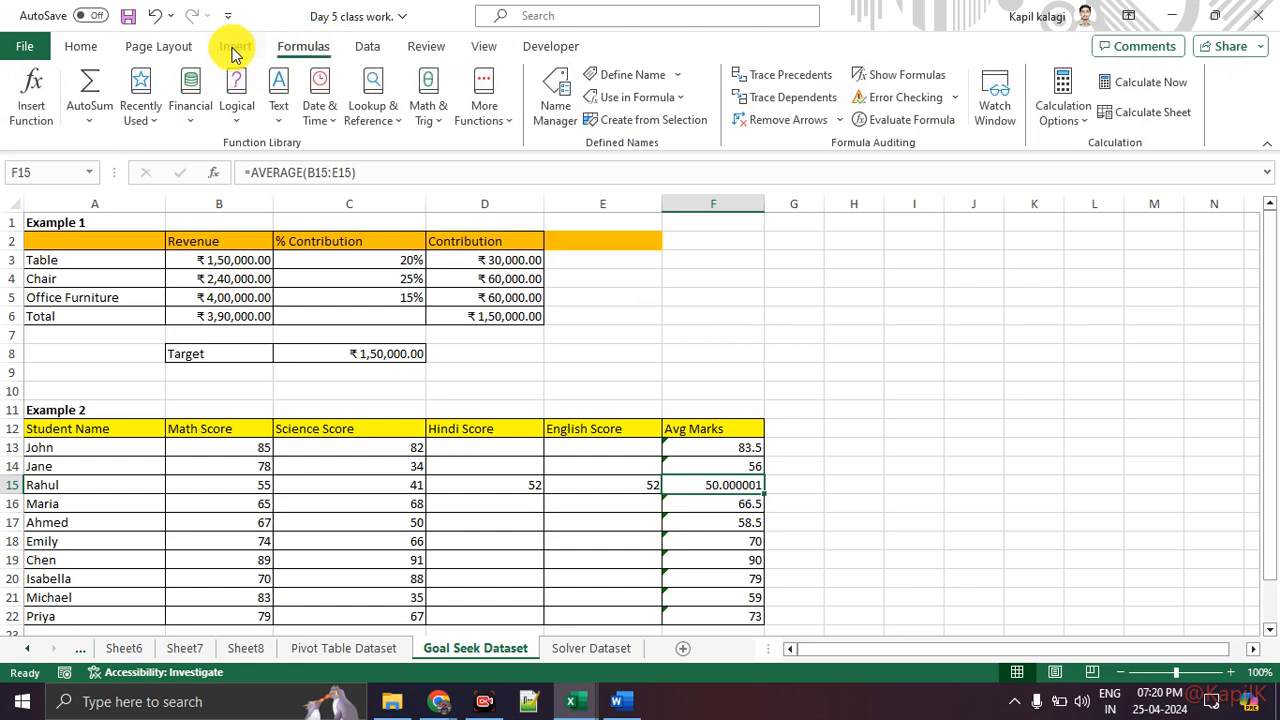
click(188, 47)
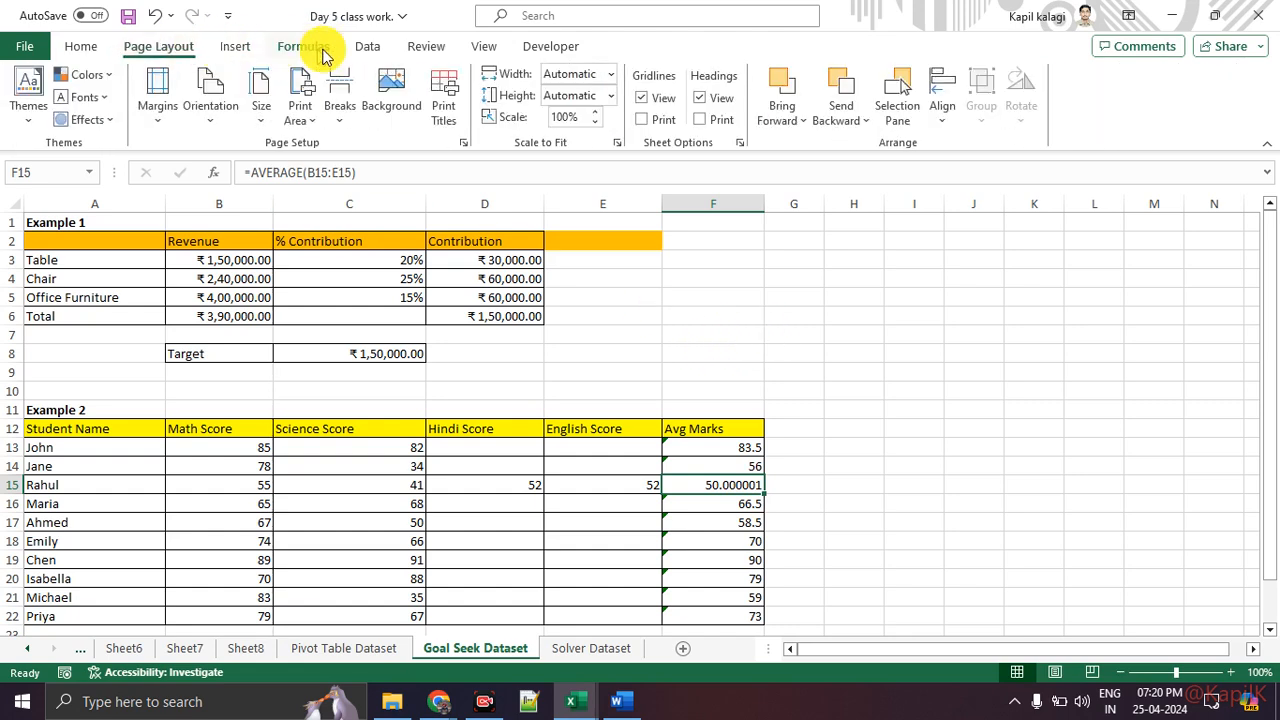
click(365, 48)
click(440, 50)
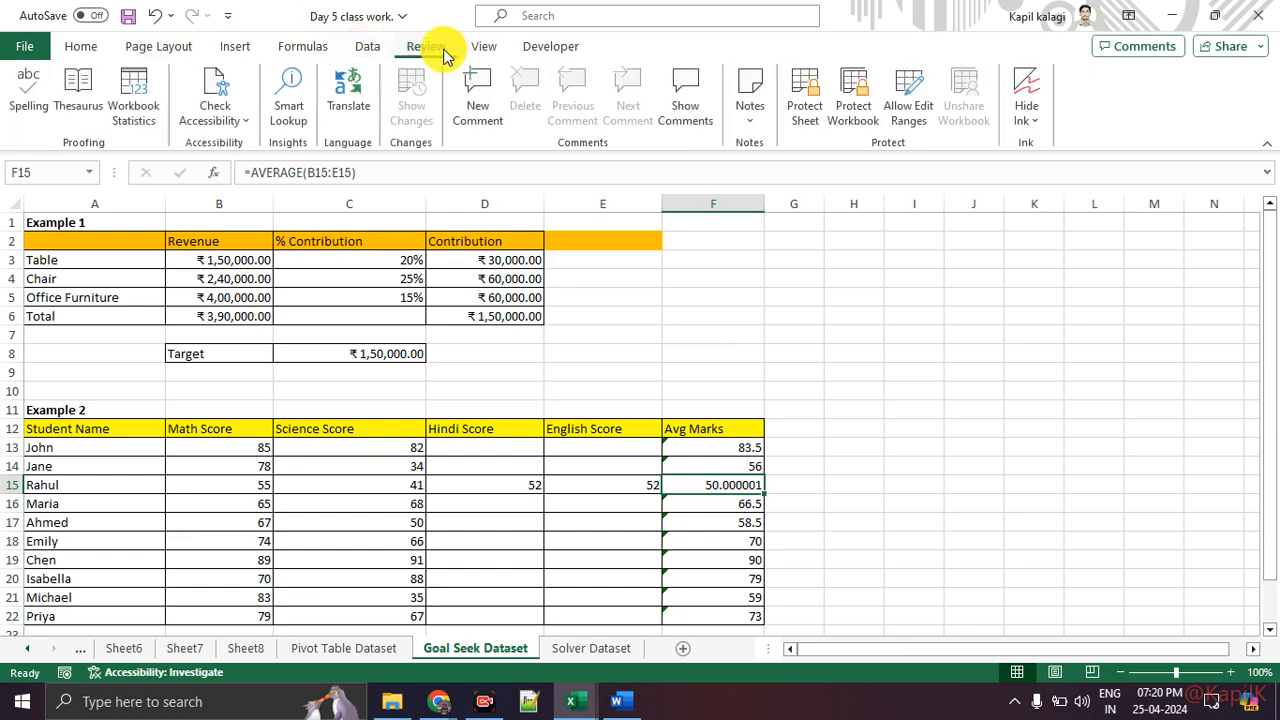
click(363, 49)
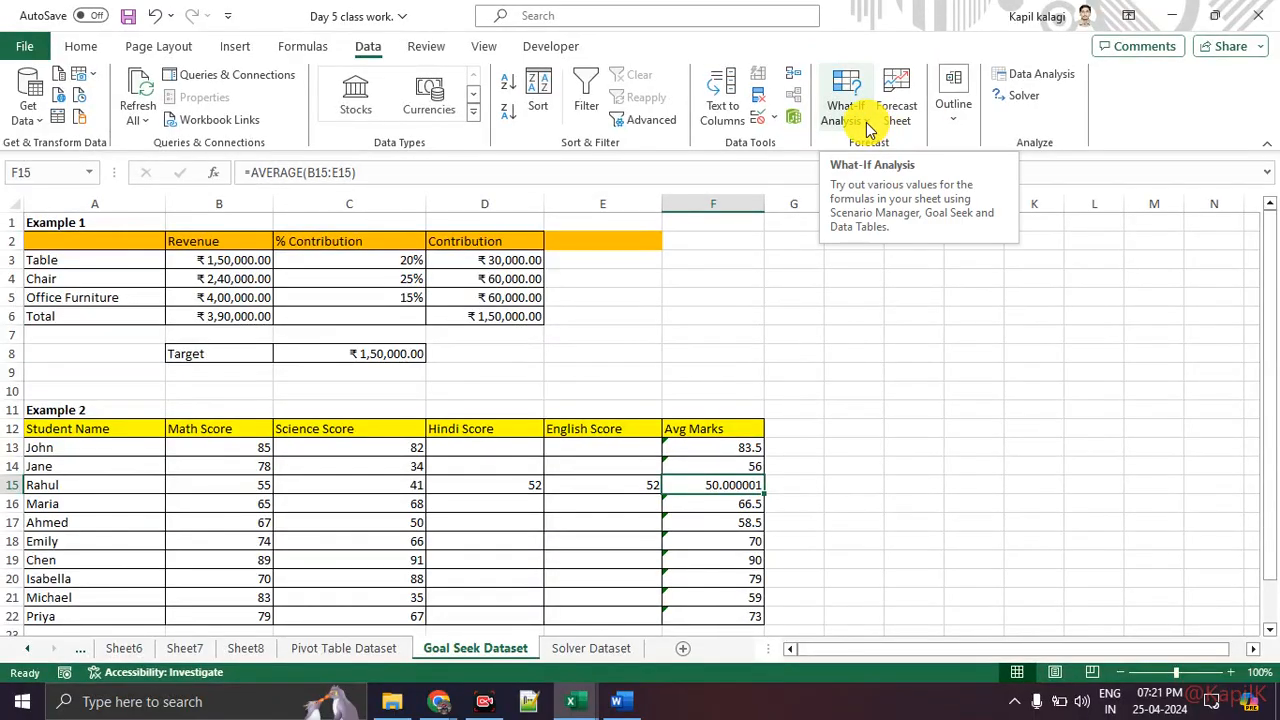
click(869, 130)
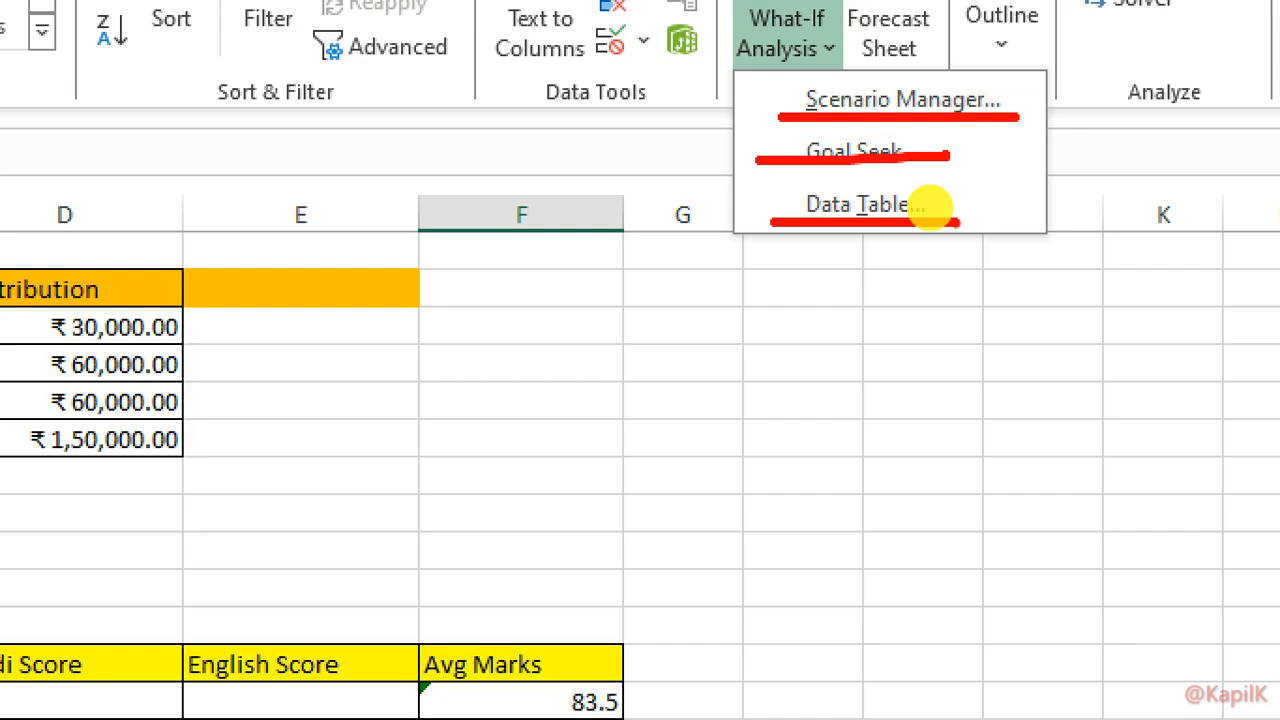
key(Escape)
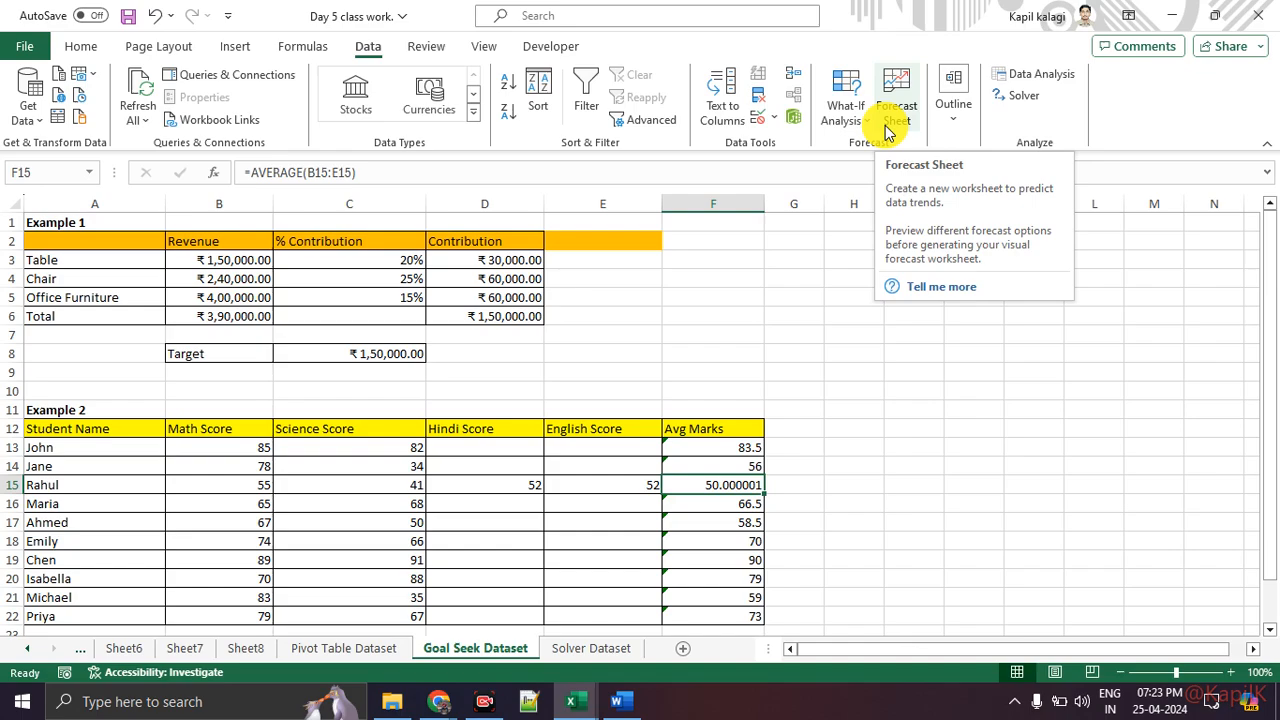
Step: Switch between the workbook and the Google Meet window and close the meeting's People panel
key(alt+Tab)
key(alt+Tab)
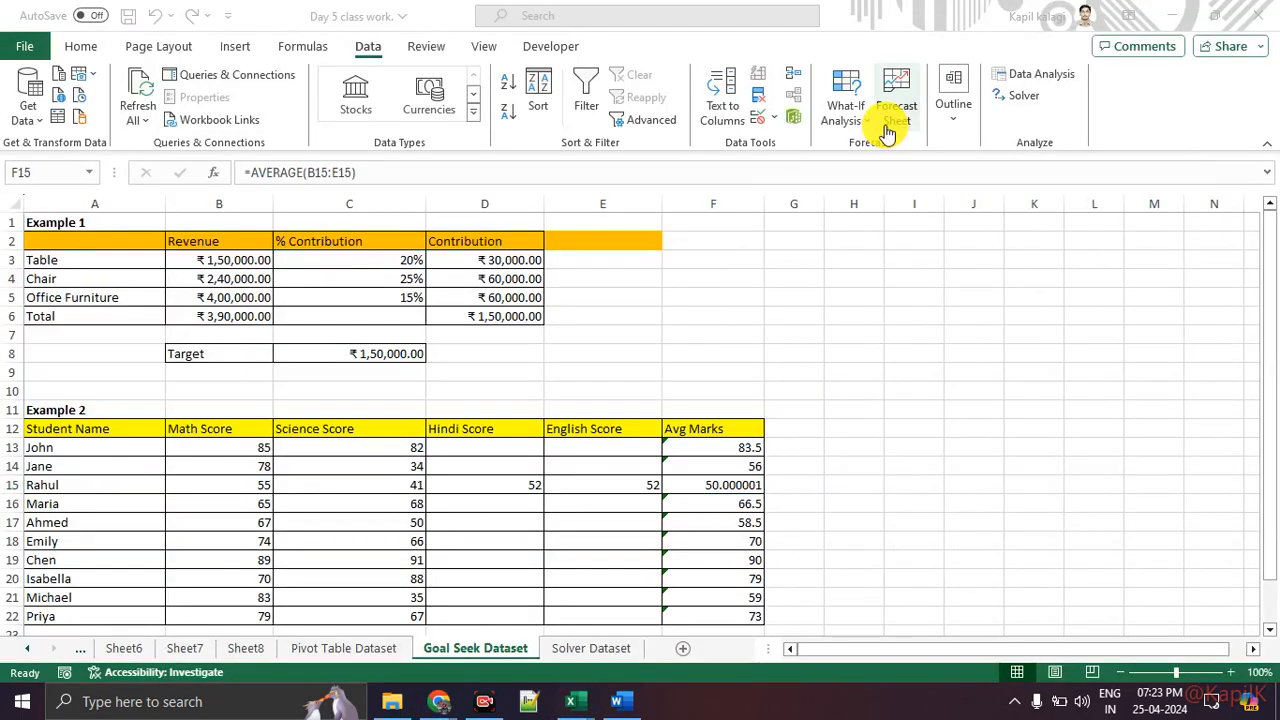
key(alt+Tab)
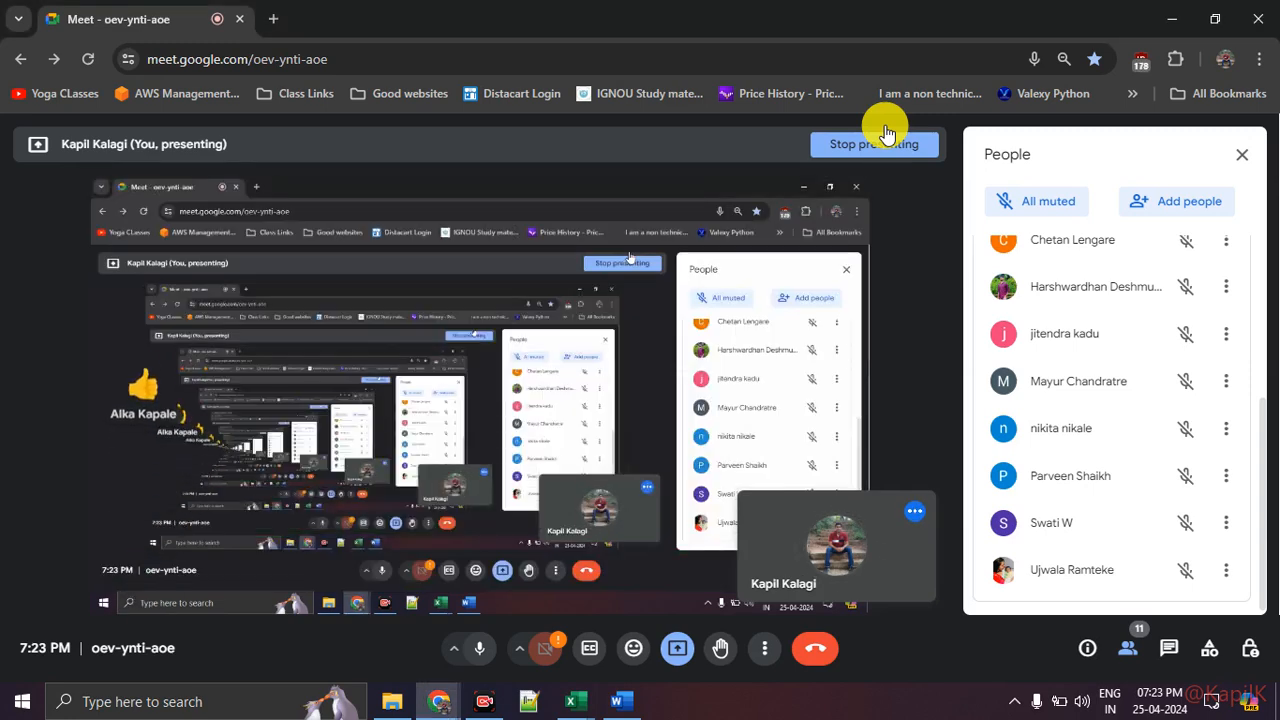
key(alt+Tab)
key(alt+Tab)
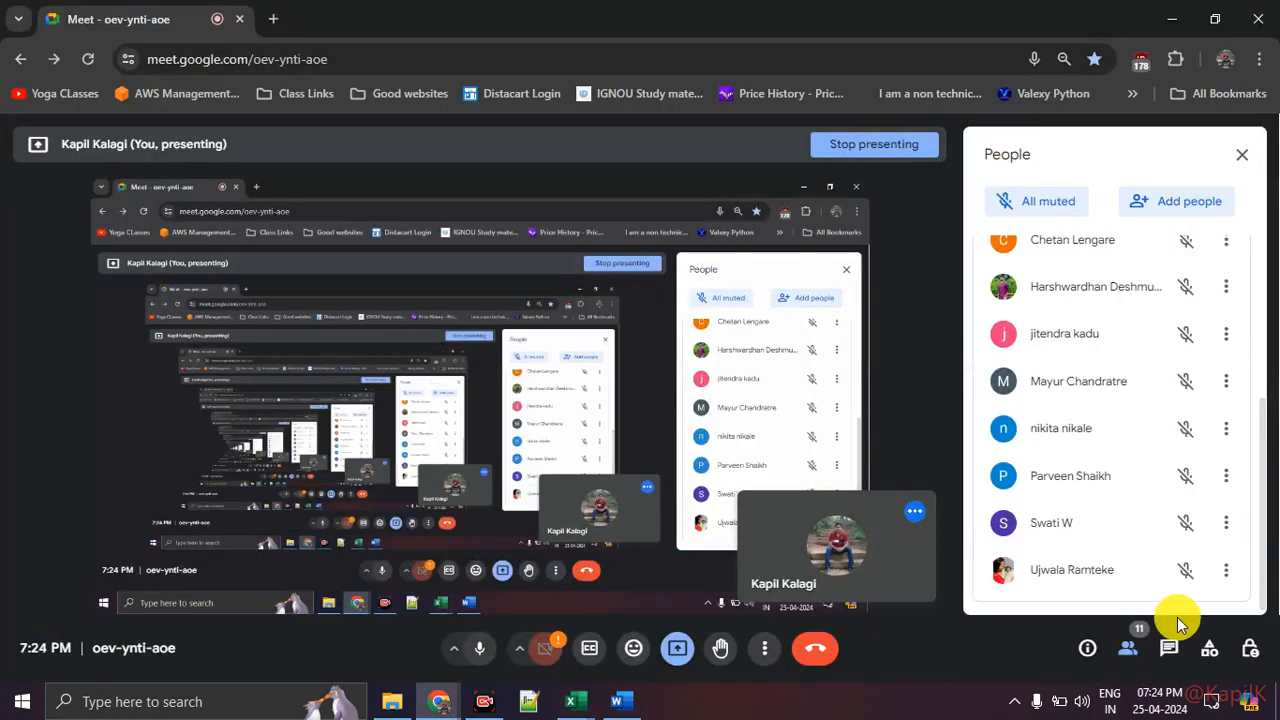
click(1130, 652)
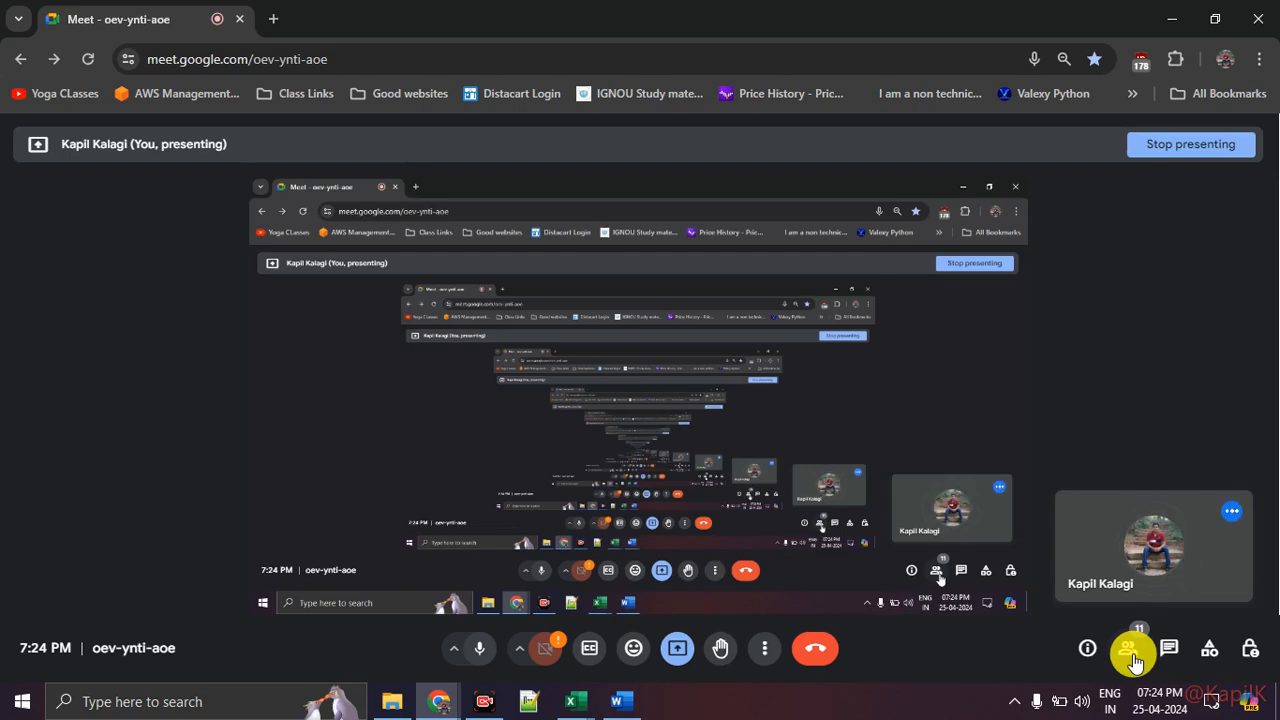
key(alt+Tab)
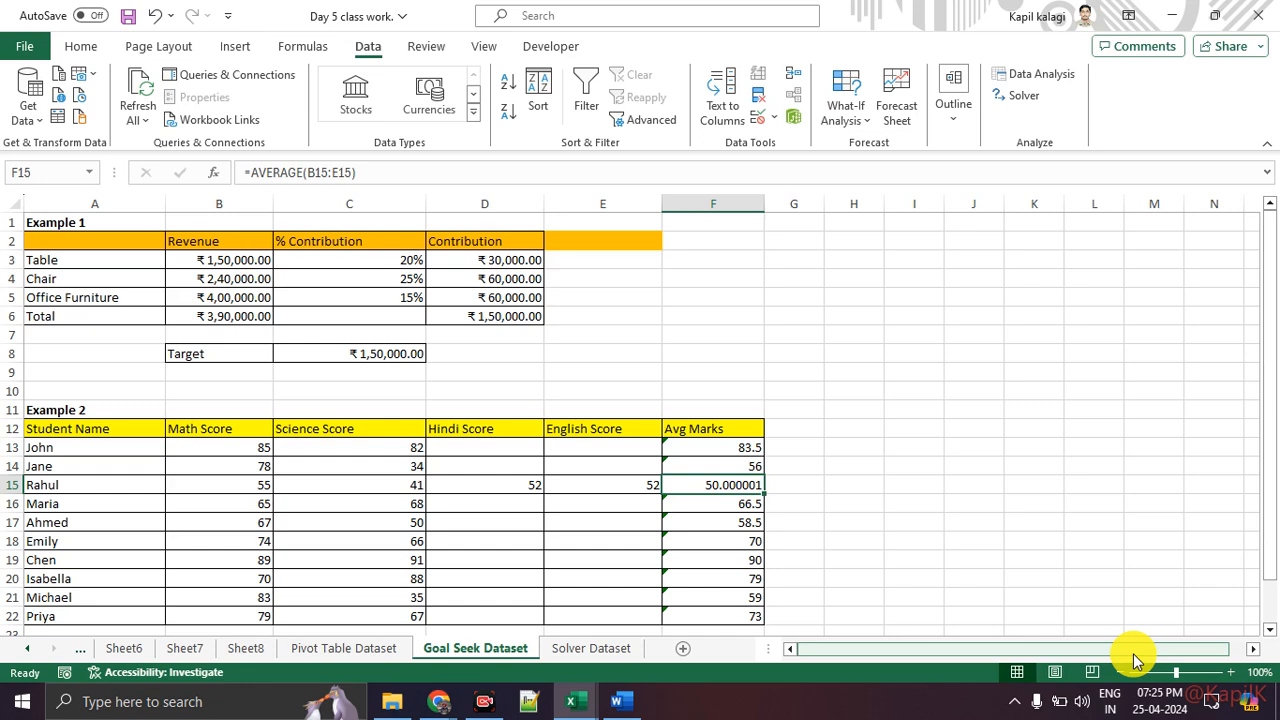
key(alt+Tab)
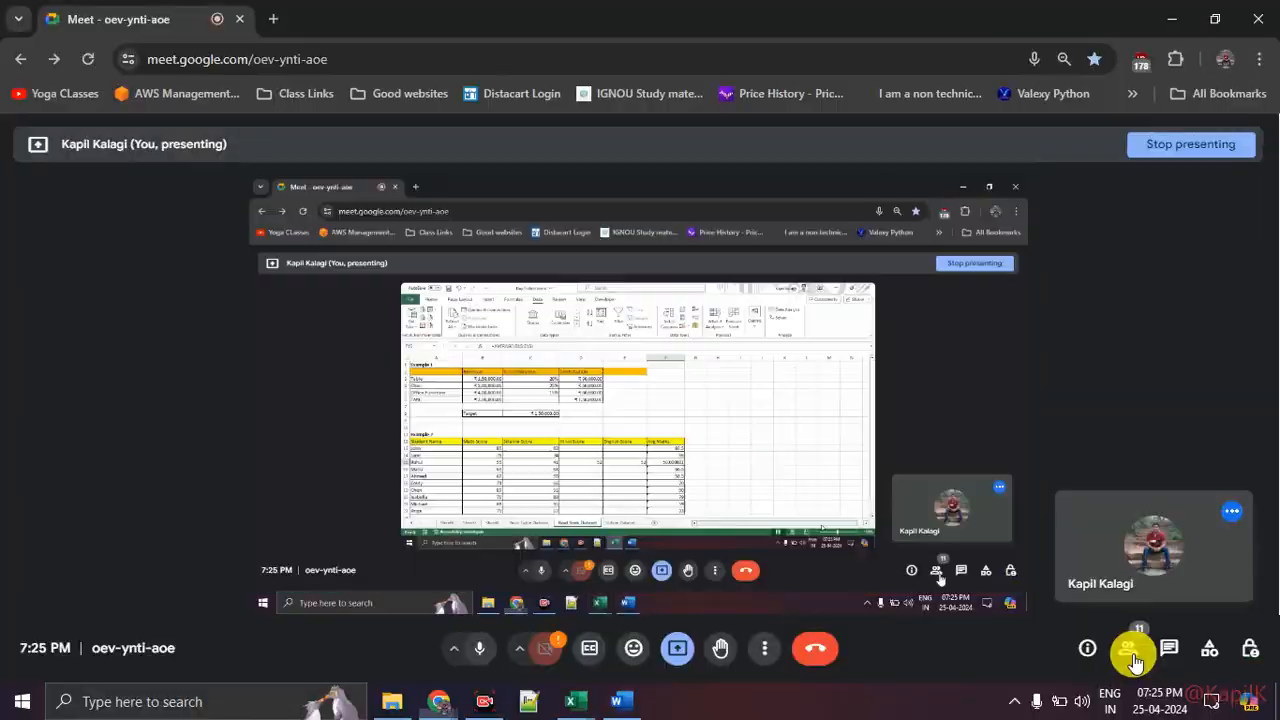
Step: Toggle the meeting microphone off and back on
click(480, 648)
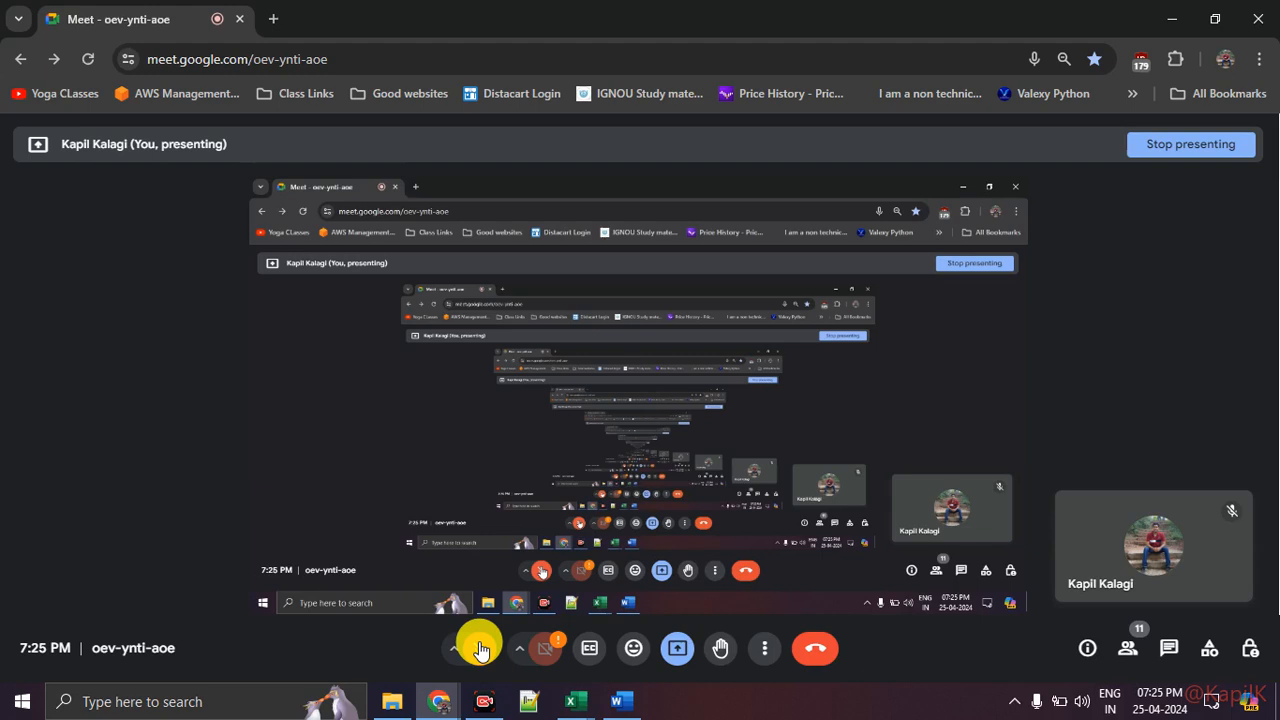
click(480, 648)
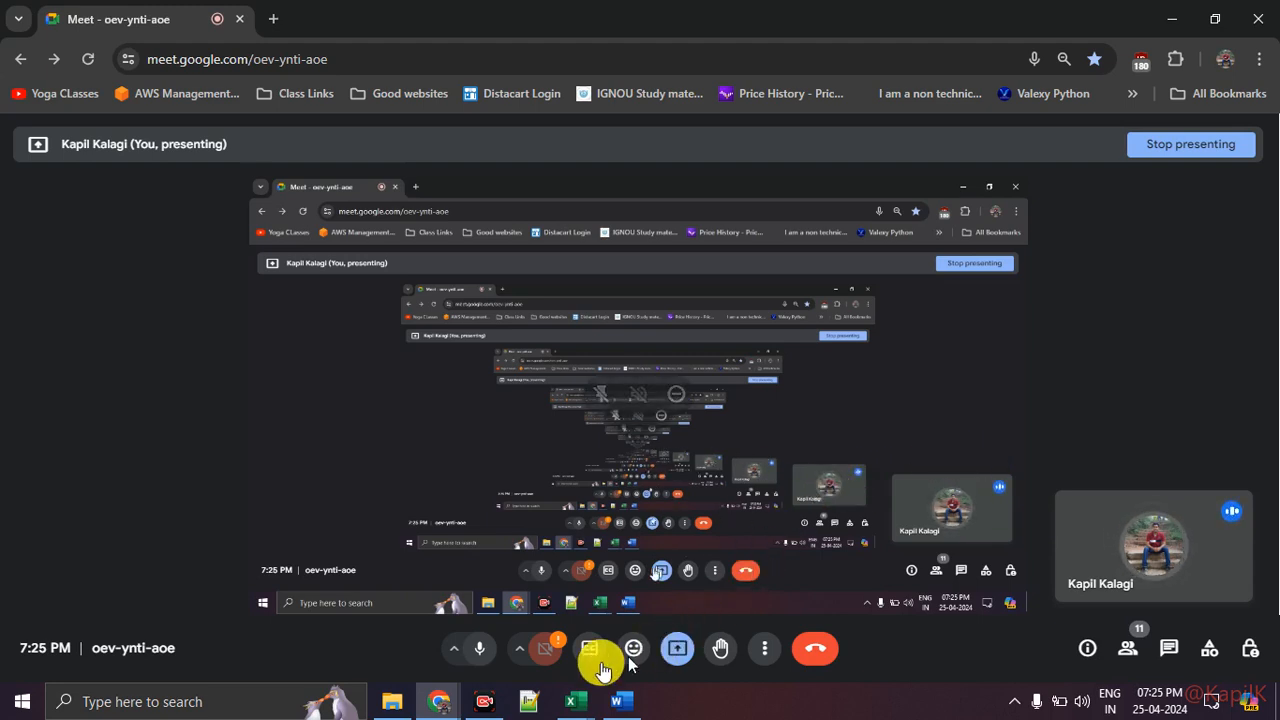
click(478, 652)
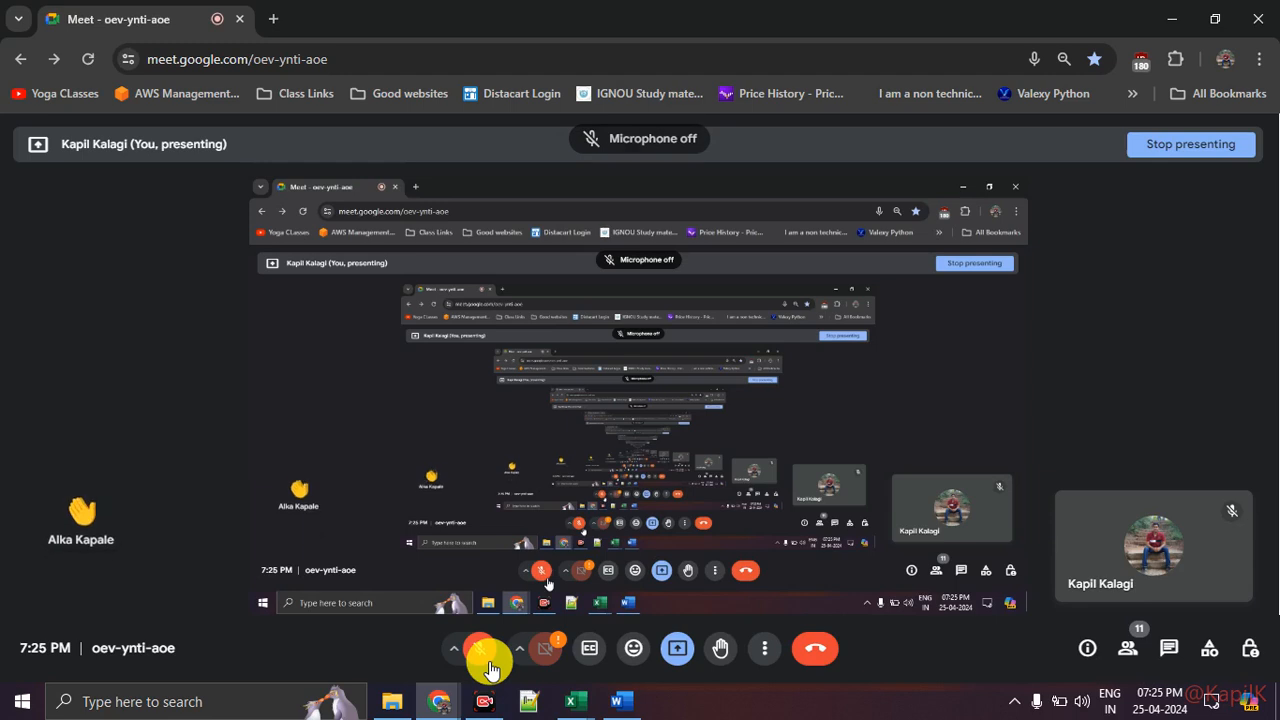
click(490, 668)
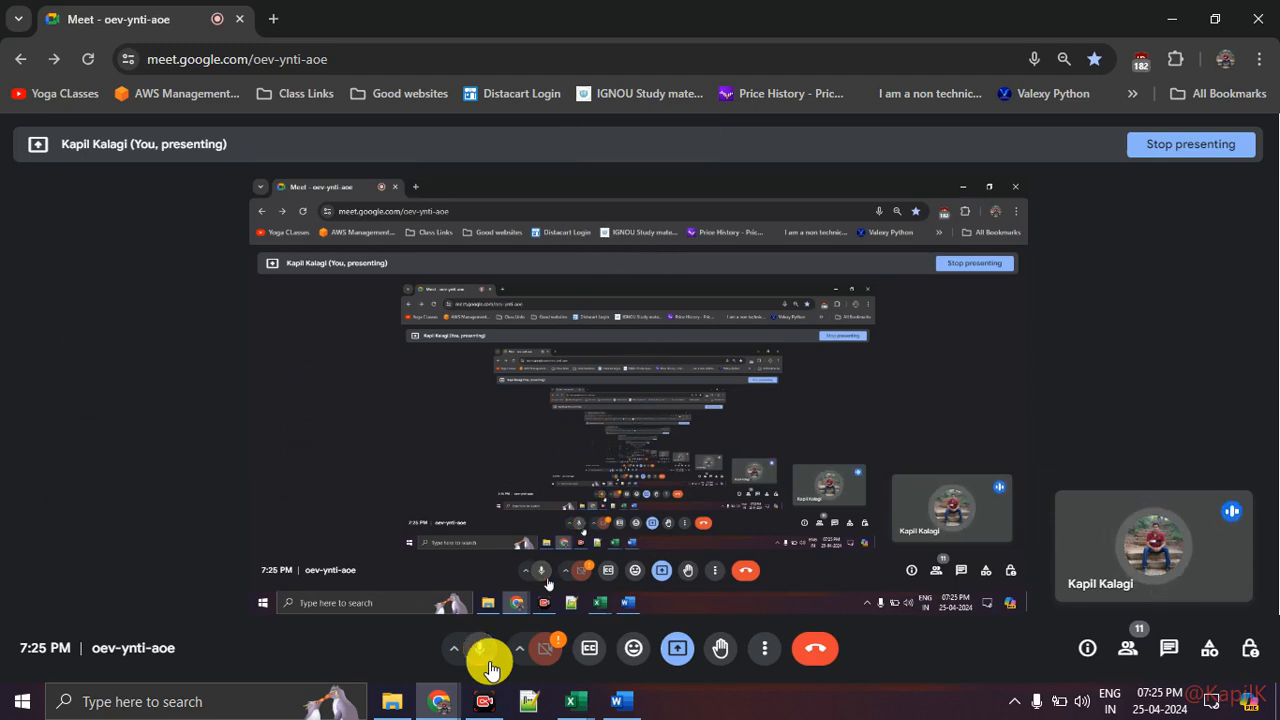